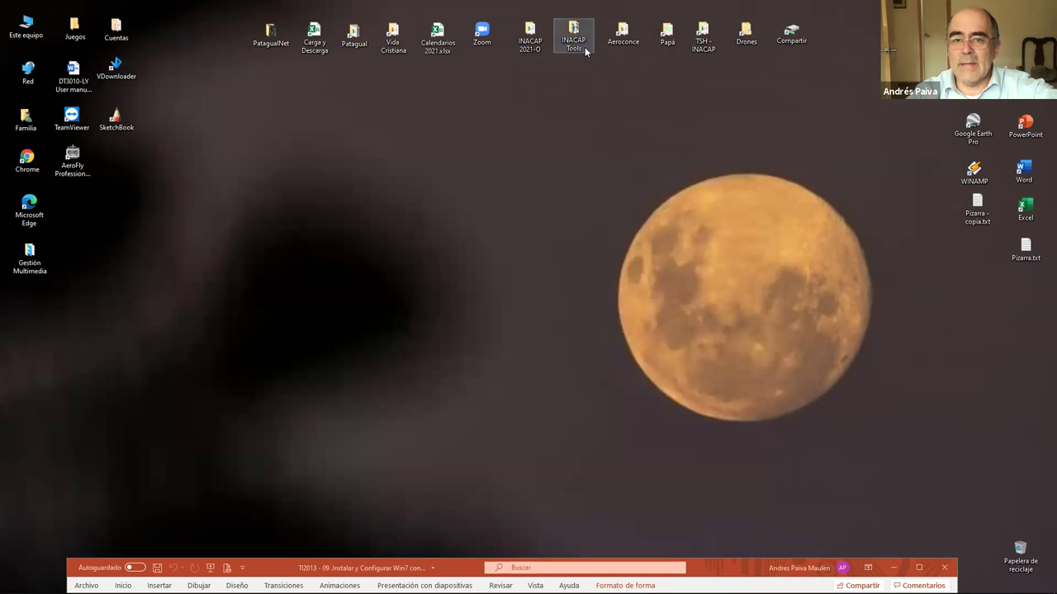
Open the INACAP Tools folder, reposition its window, and select the Oracle VM VirtualBox shortcut.
{"action": "double_click", "coordinate": [584, 47]}
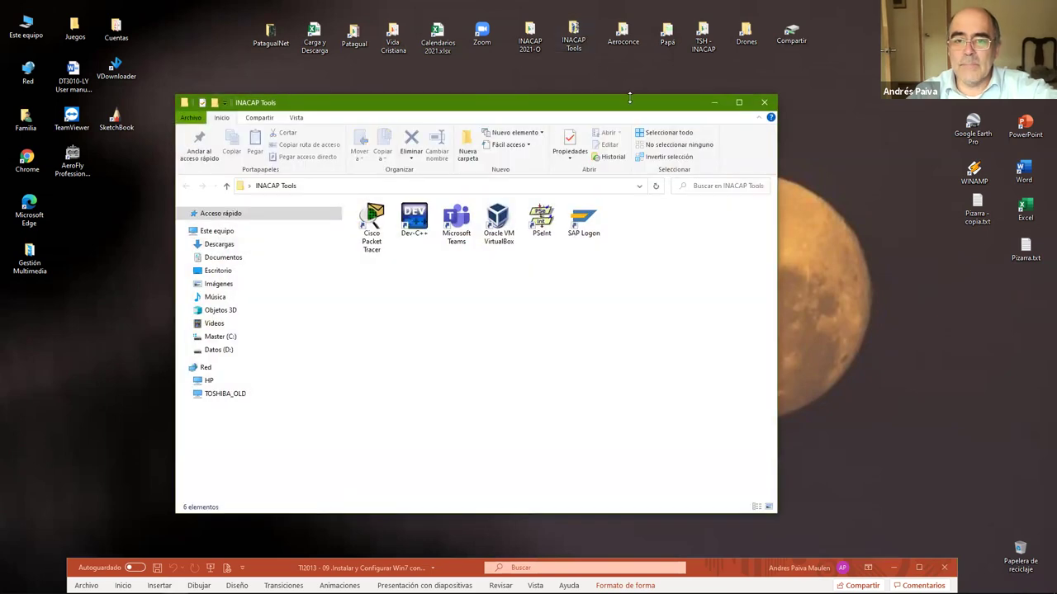
{"action": "left_click_drag", "start_coordinate": [629, 97], "coordinate": [743, 45]}
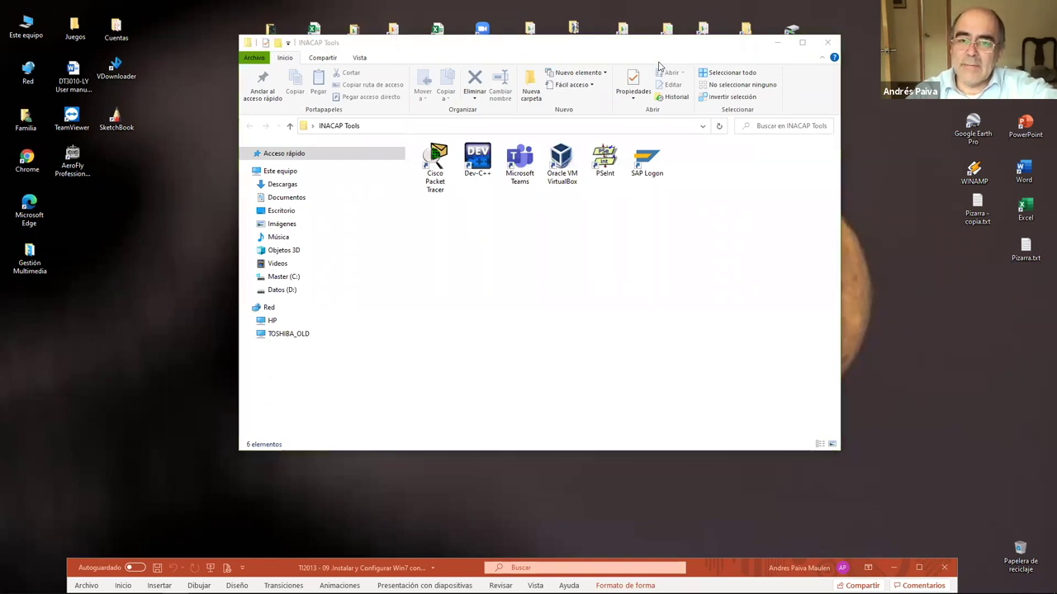
{"action": "left_click_drag", "start_coordinate": [661, 46], "coordinate": [654, 35]}
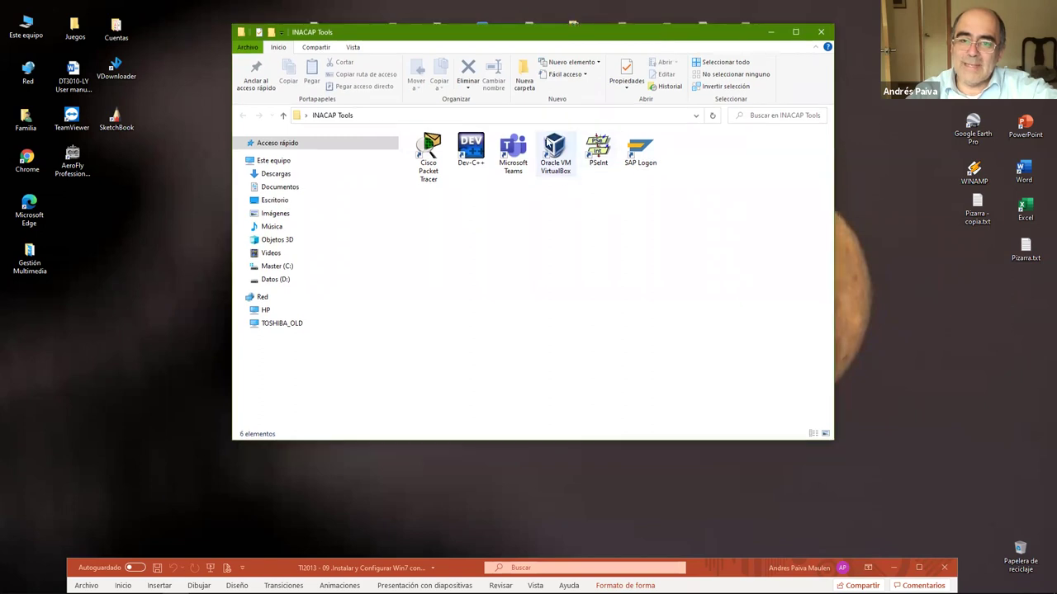
{"action": "left_click", "coordinate": [549, 145]}
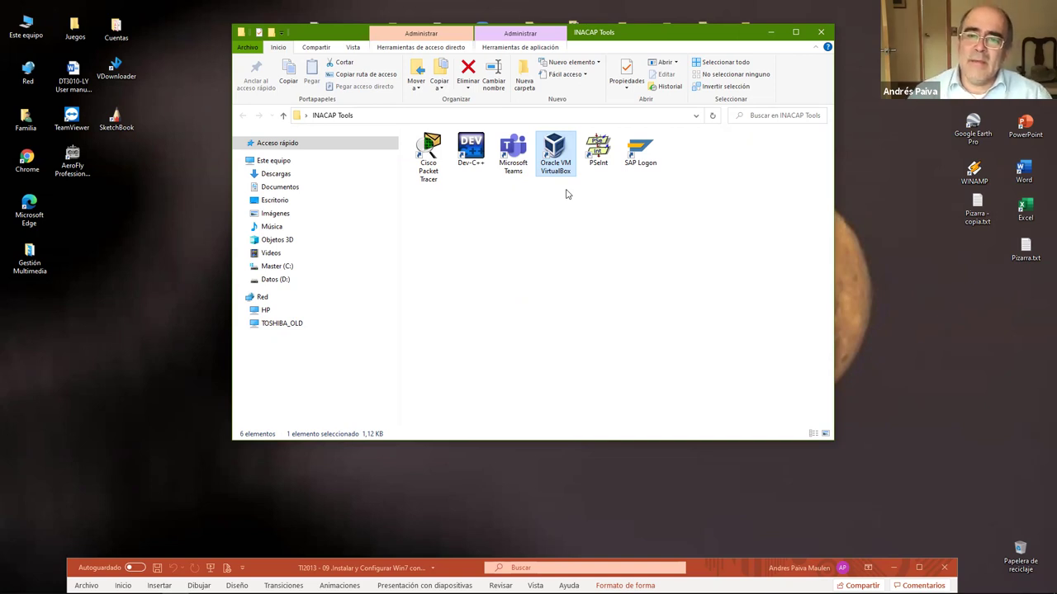
Select the SAP Logon shortcut, then launch Oracle VM VirtualBox from INACAP Tools.
{"action": "left_click", "coordinate": [644, 155]}
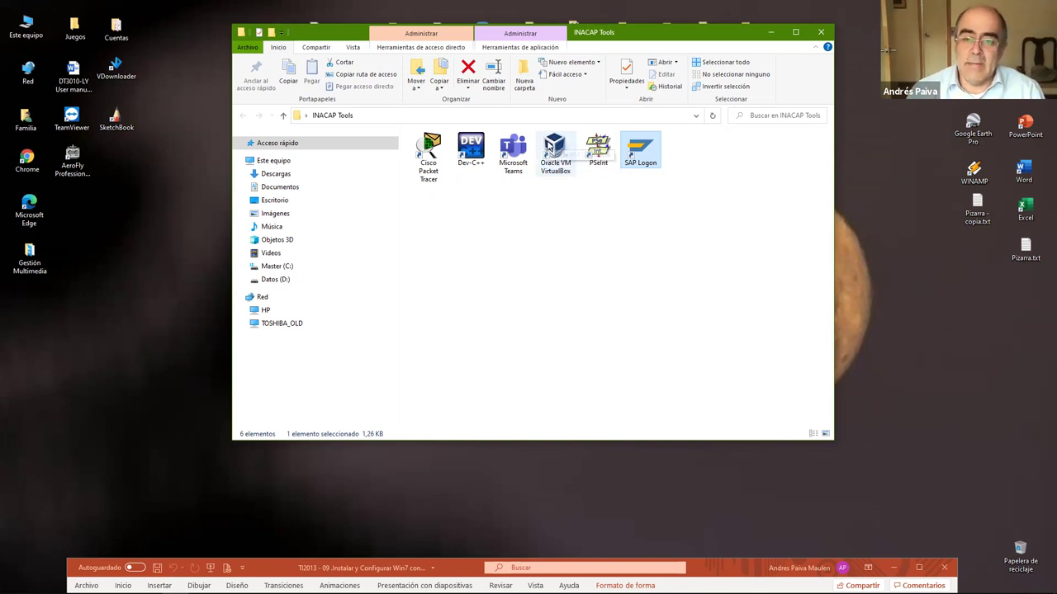
{"action": "double_click", "coordinate": [553, 146]}
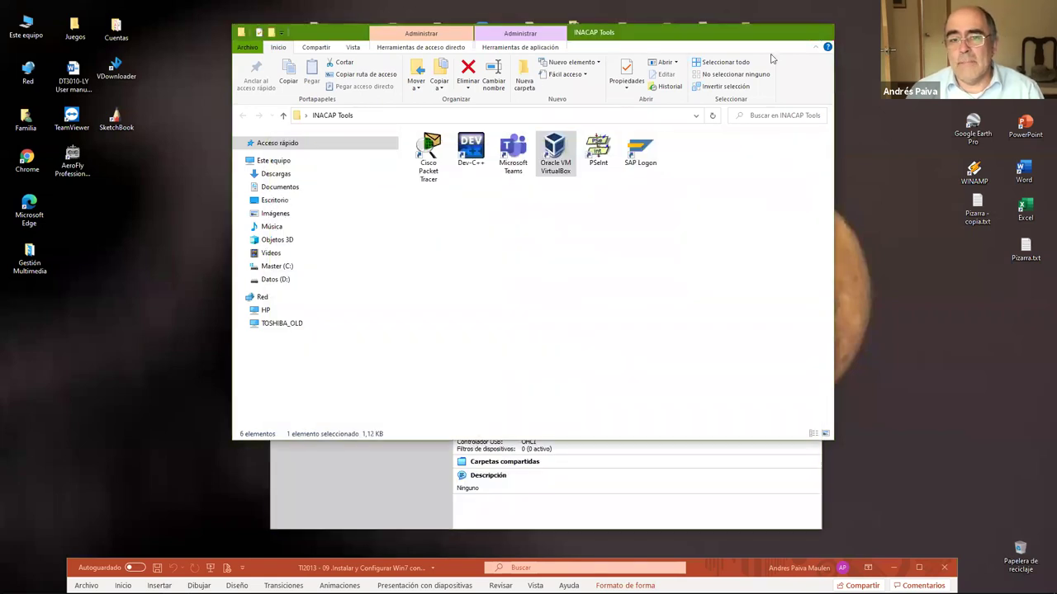
Close the INACAP Tools window and position the VirtualBox Manager showing Deepin20's 4096 MB memory.
{"action": "left_click", "coordinate": [818, 33]}
{"action": "left_click_drag", "start_coordinate": [658, 145], "coordinate": [636, 38]}
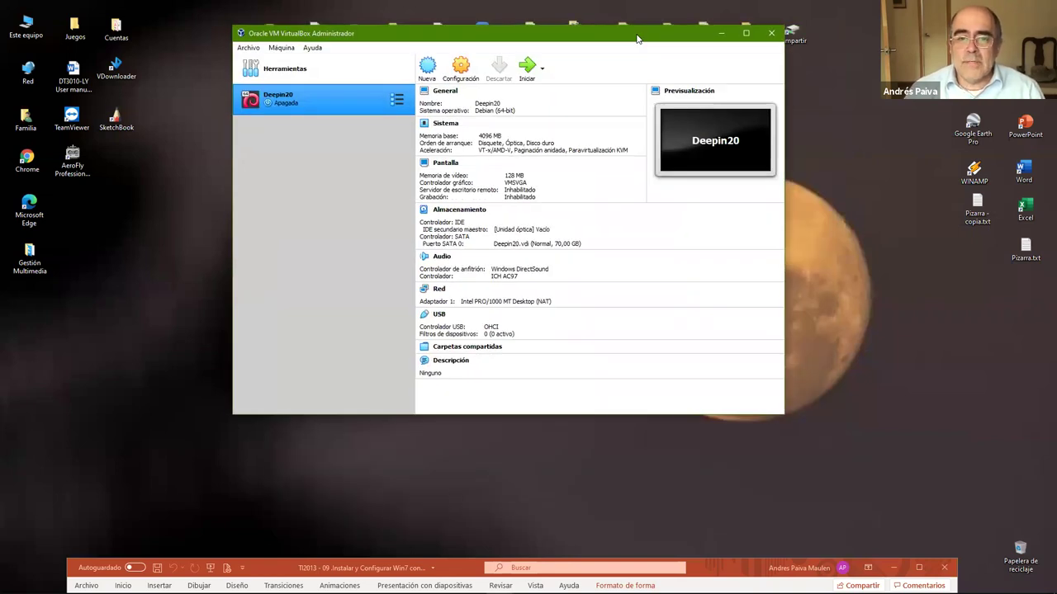
{"action": "left_click_drag", "start_coordinate": [636, 38], "coordinate": [657, 76]}
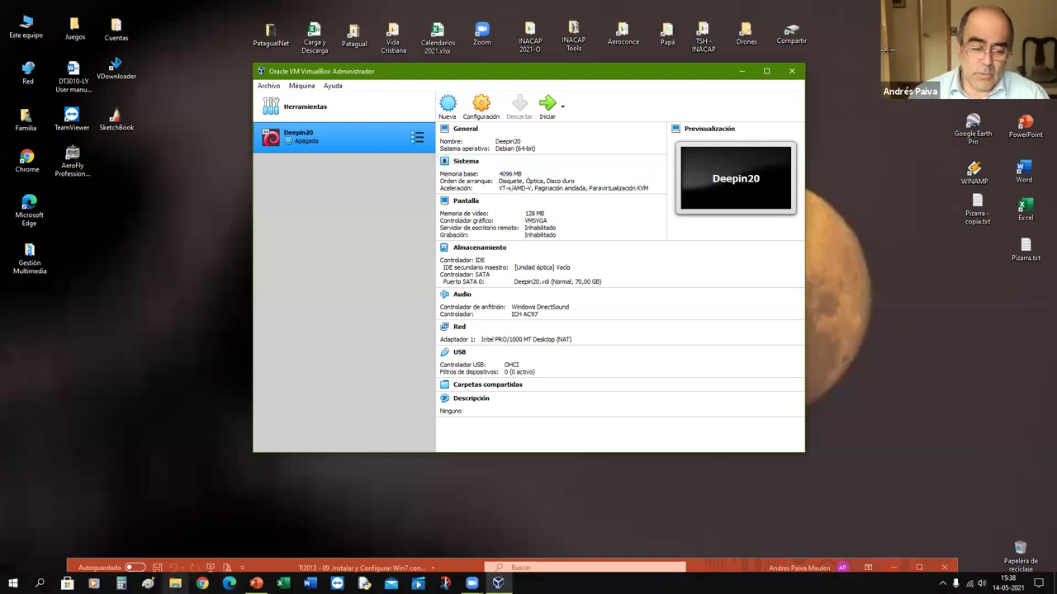
Compute 4 × 1024 = 4096 in Calculator beside VirtualBox, then close Calculator.
{"action": "left_click_drag", "start_coordinate": [860, 81], "coordinate": [726, 49]}
{"action": "type", "text": "4"}
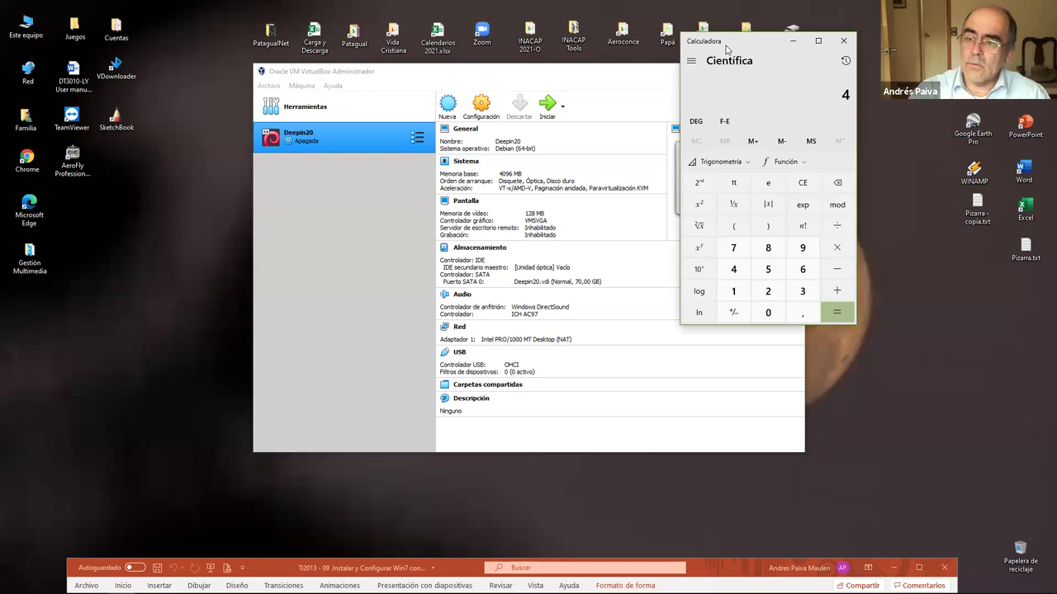
{"action": "type", "text": "*1024"}
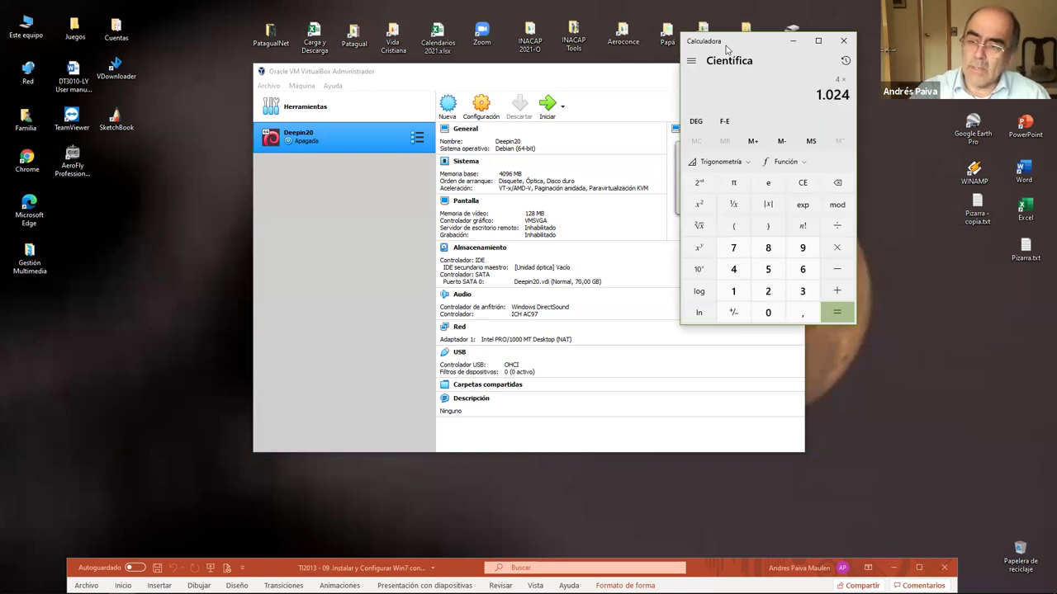
{"action": "key", "text": "Return"}
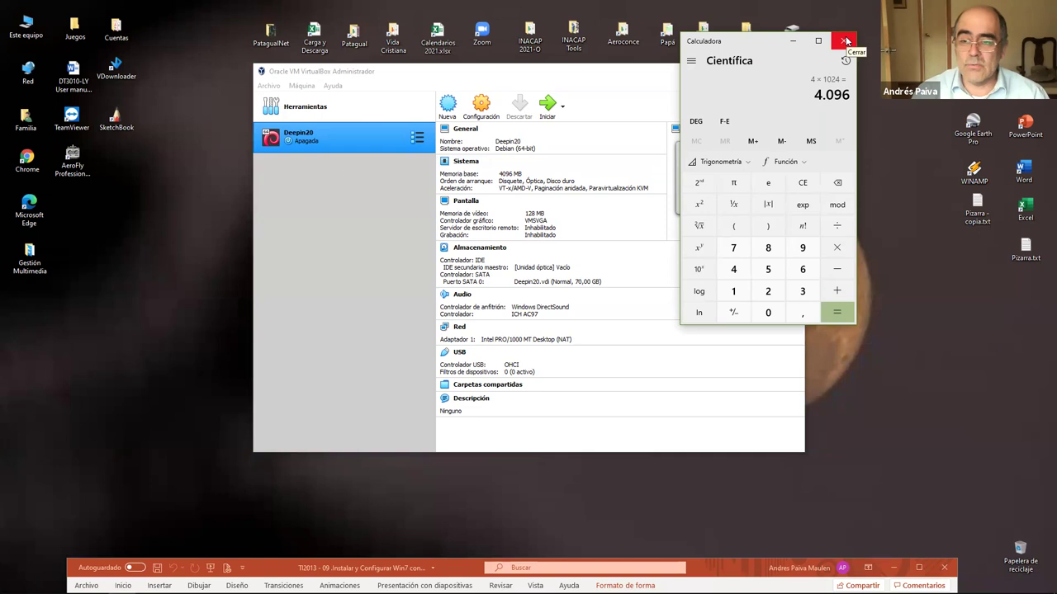
{"action": "left_click", "coordinate": [845, 40]}
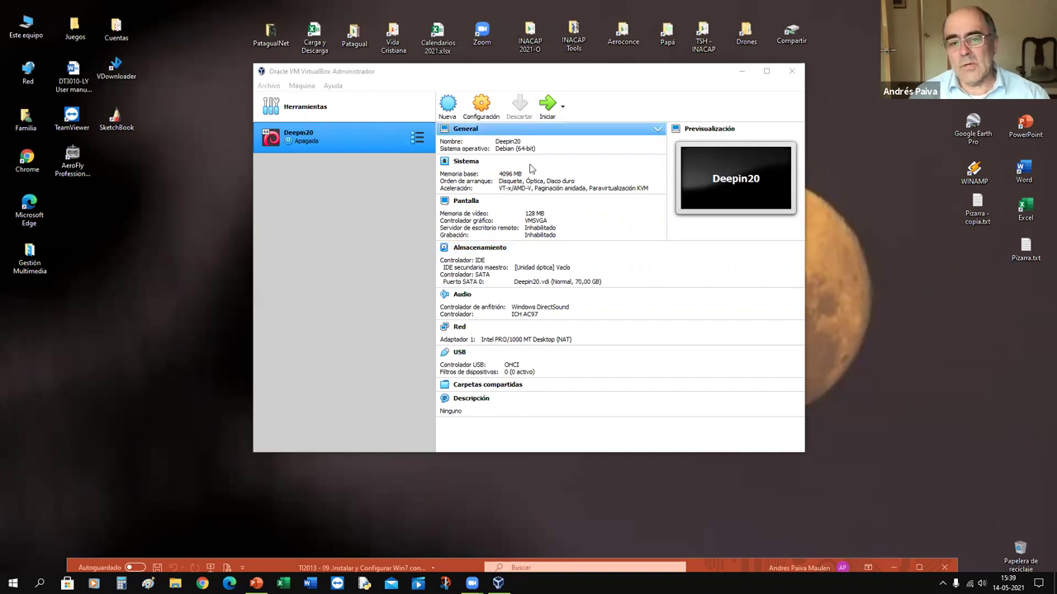
Review Deepin20's Almacenamiento details, raise the PowerPoint window, and bring up This PC's context menu.
{"action": "left_click", "coordinate": [624, 253]}
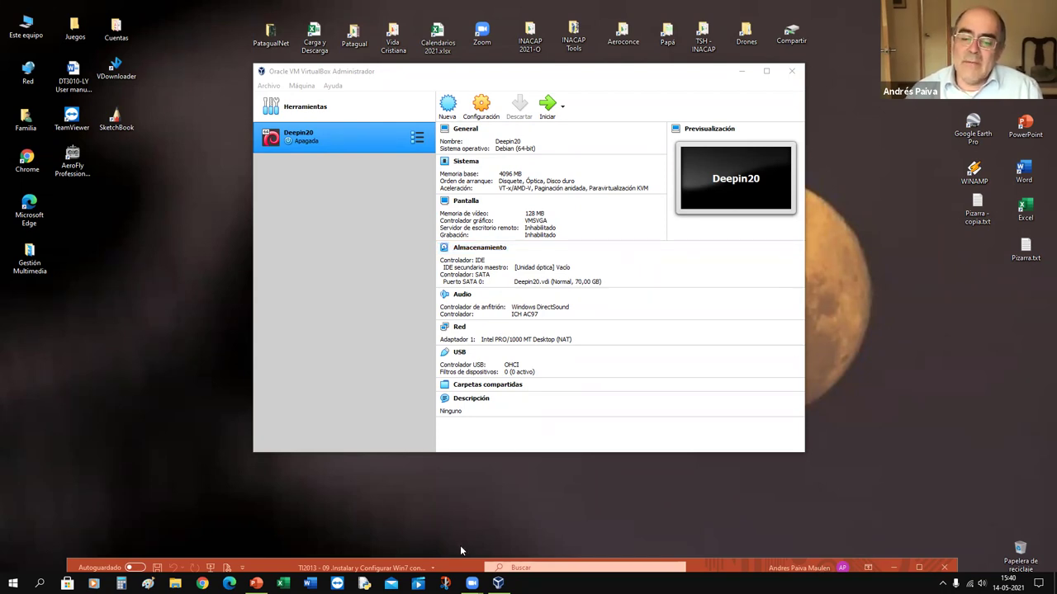
{"action": "left_click_drag", "start_coordinate": [461, 567], "coordinate": [463, 542]}
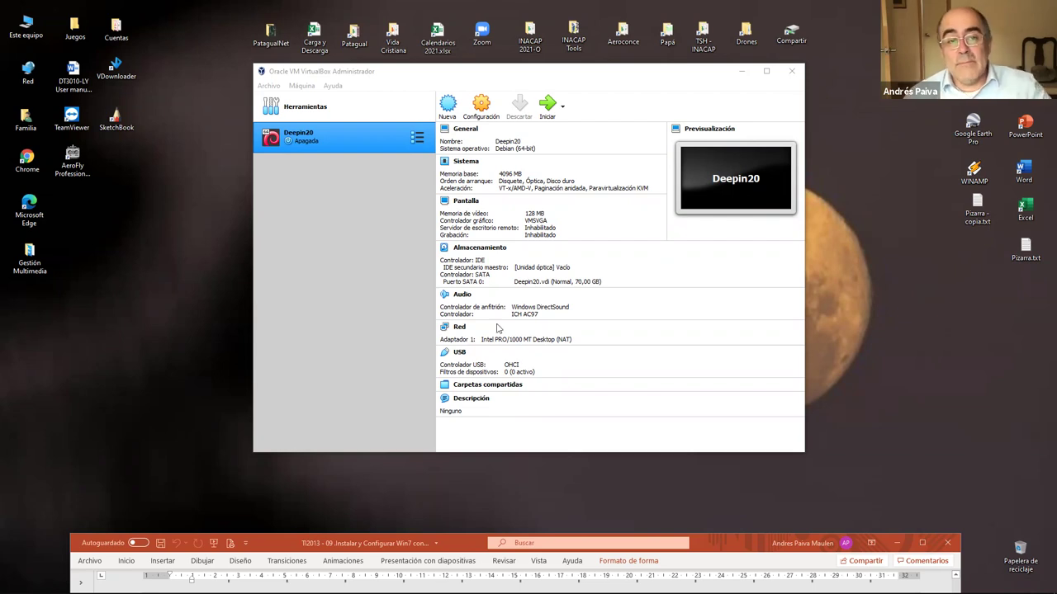
{"action": "right_click", "coordinate": [45, 27]}
Mount the Deepin 20.2 ISO from Datos (D:)\Deepin20, close Explorer, and start Deepin20.
{"action": "left_click", "coordinate": [62, 35]}
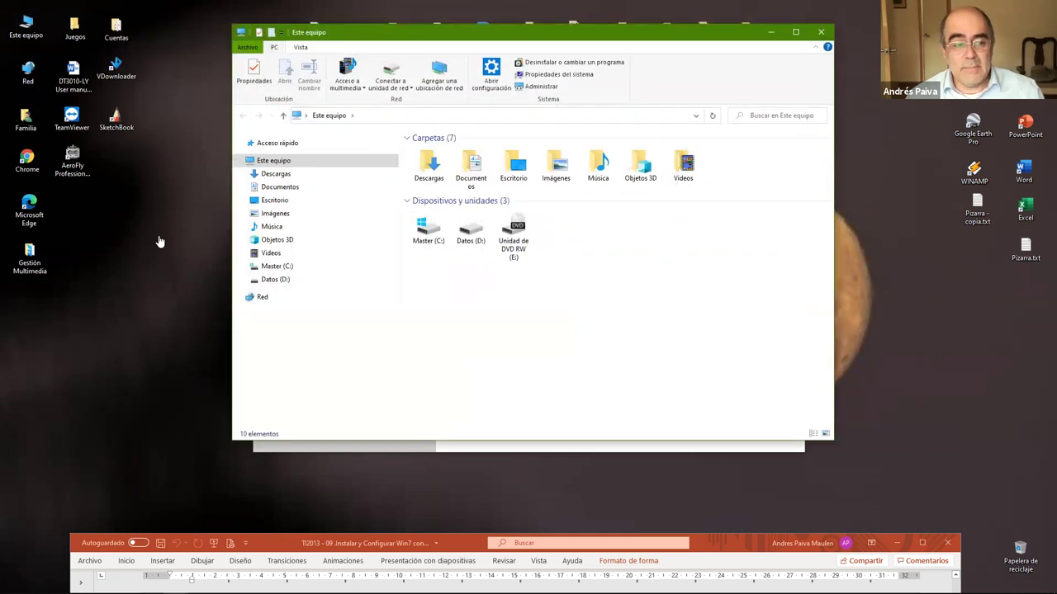
{"action": "left_click", "coordinate": [198, 351]}
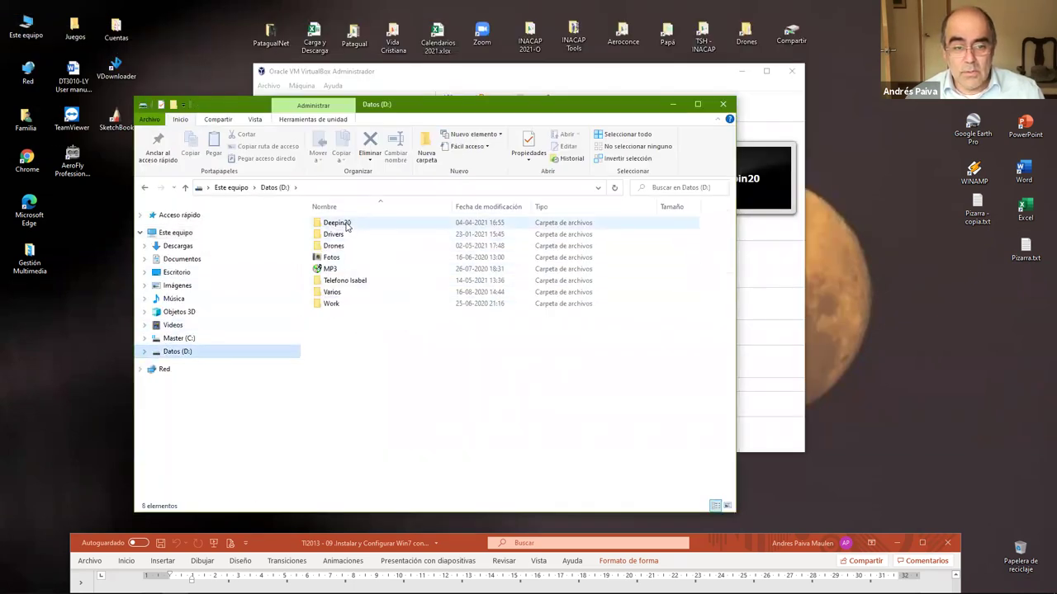
{"action": "double_click", "coordinate": [346, 223]}
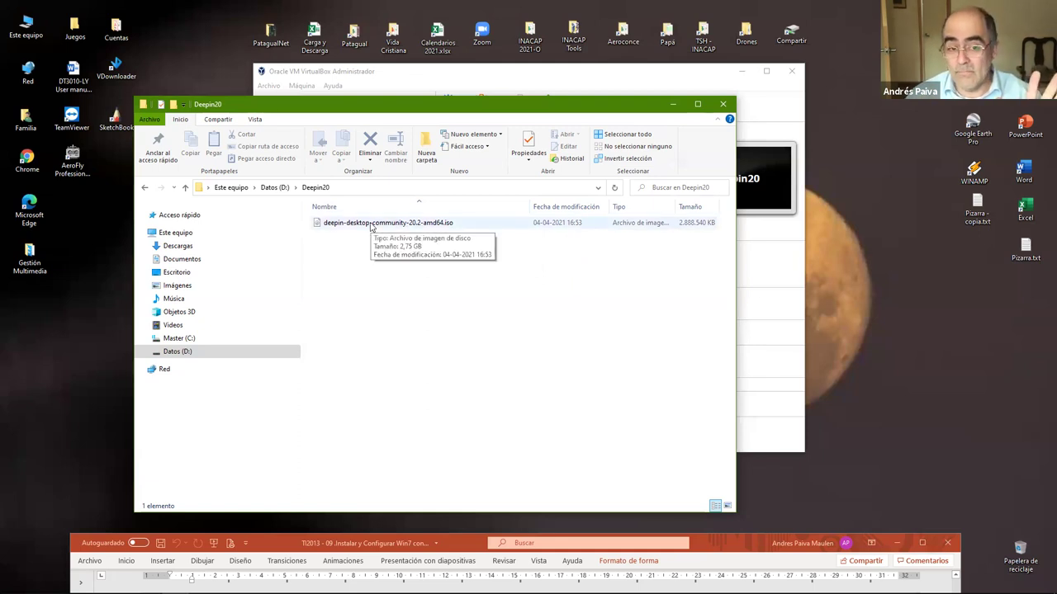
{"action": "double_click", "coordinate": [371, 225]}
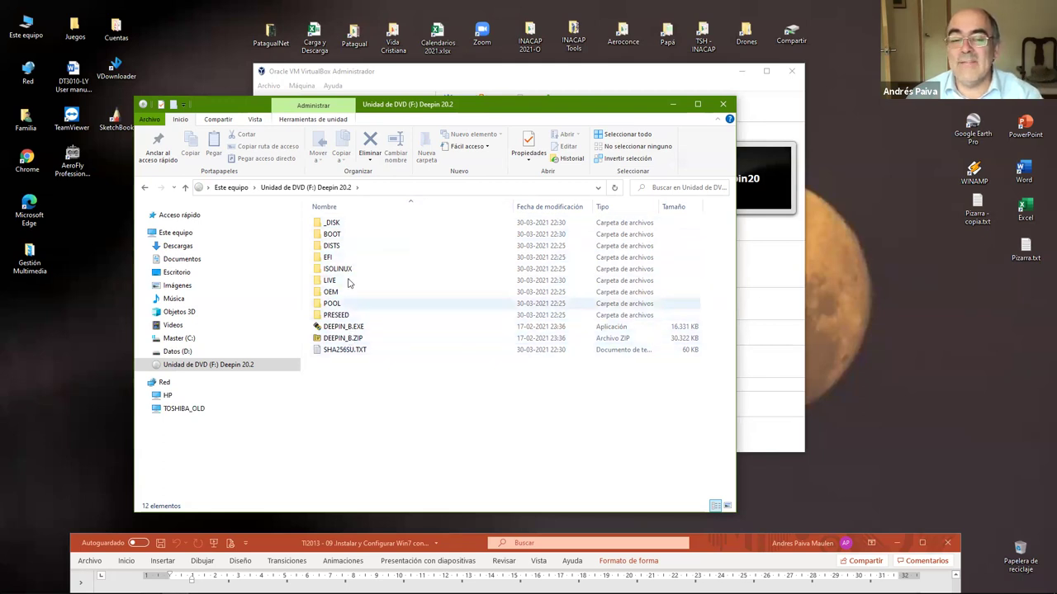
{"action": "left_click", "coordinate": [144, 188]}
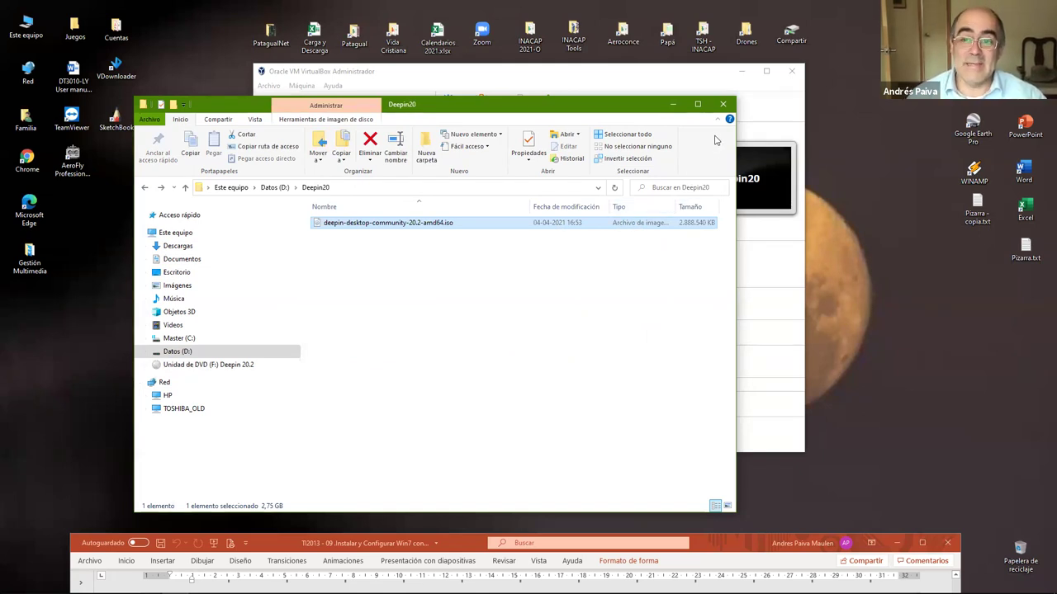
{"action": "left_click", "coordinate": [723, 106]}
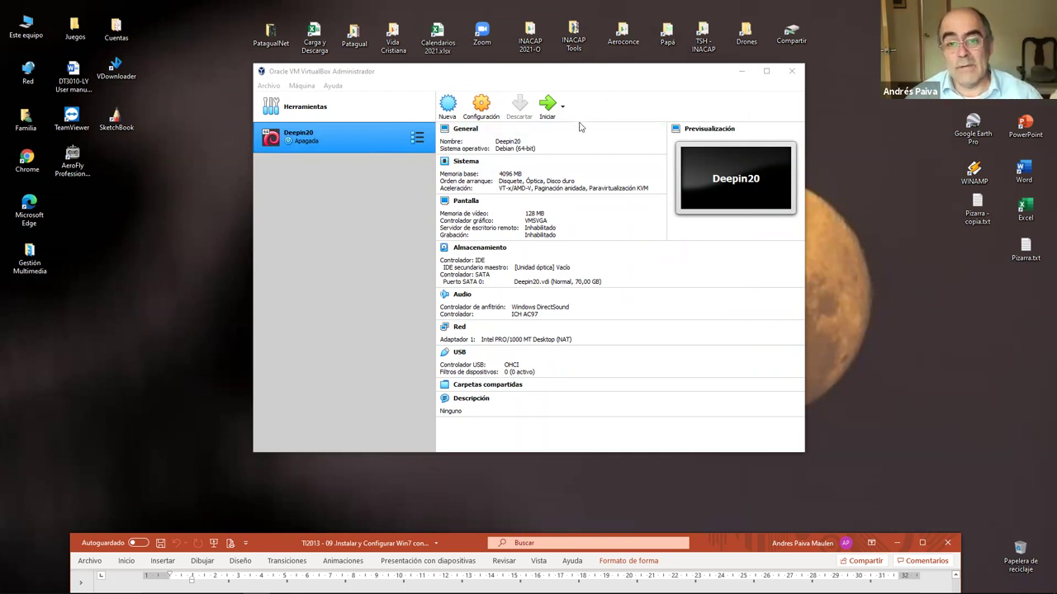
{"action": "left_click", "coordinate": [551, 110]}
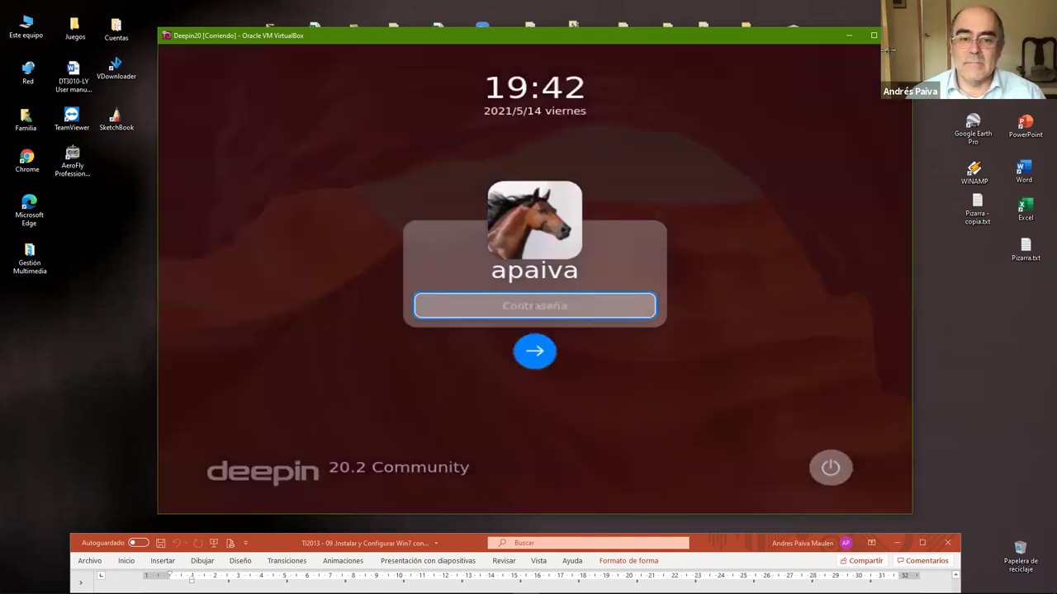
Shorten the Deepin20 VM window and enter the user's password at the login screen.
{"action": "left_click_drag", "start_coordinate": [569, 30], "coordinate": [644, 101]}
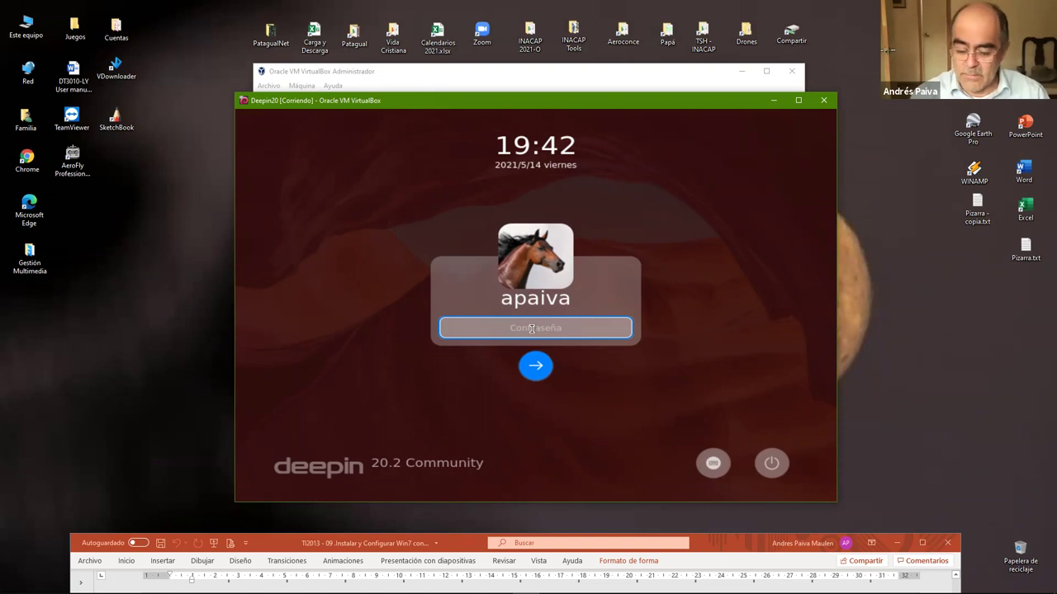
{"action": "type", "text": "*******"}
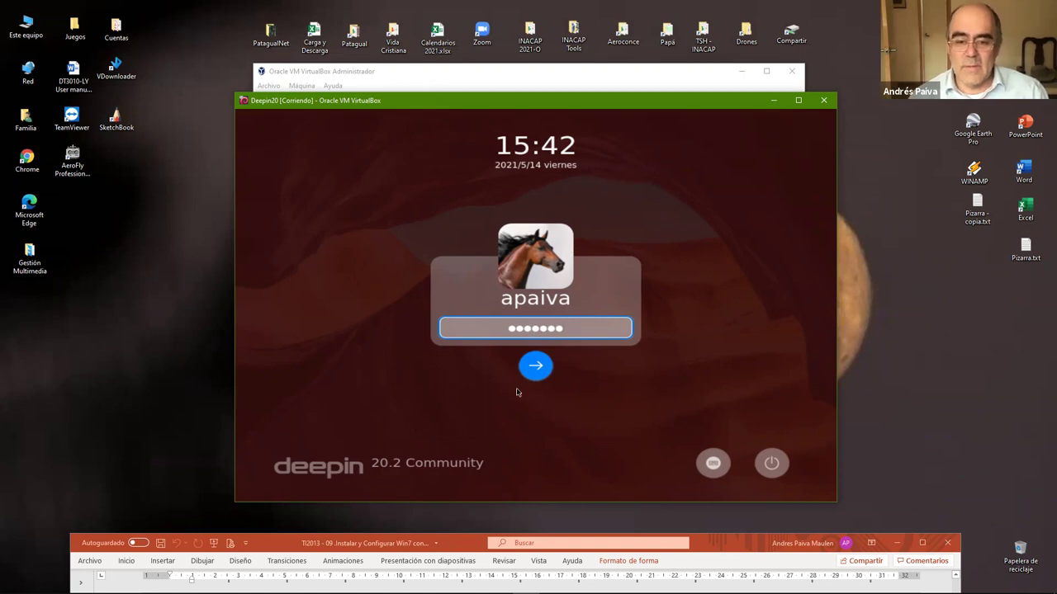
Log in to deepin, then open the app launcher and scroll down past Deepin Downloader.
{"action": "left_click", "coordinate": [537, 369]}
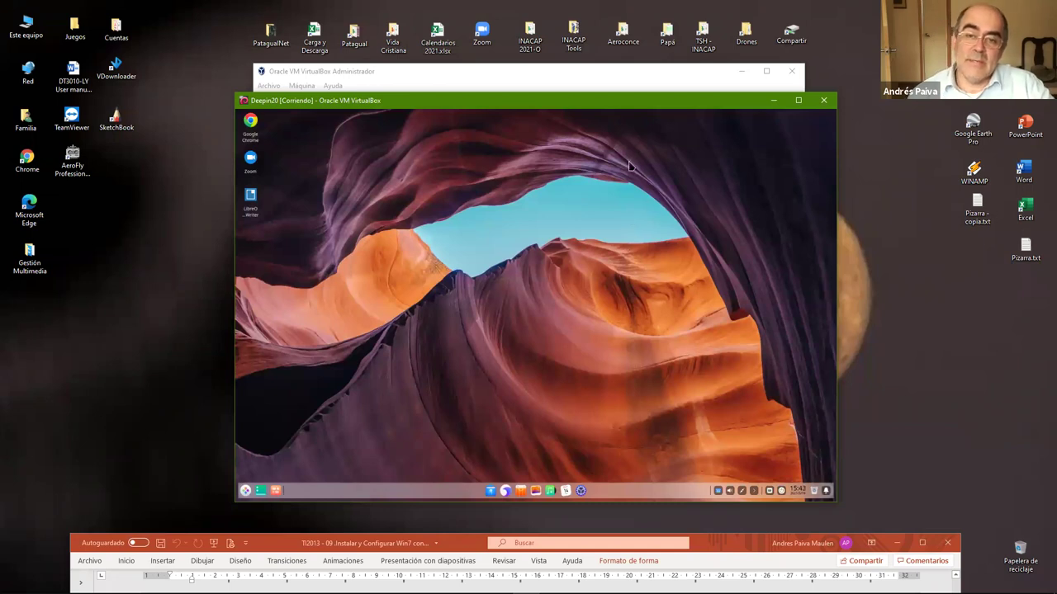
{"action": "left_click_drag", "start_coordinate": [637, 105], "coordinate": [599, 71]}
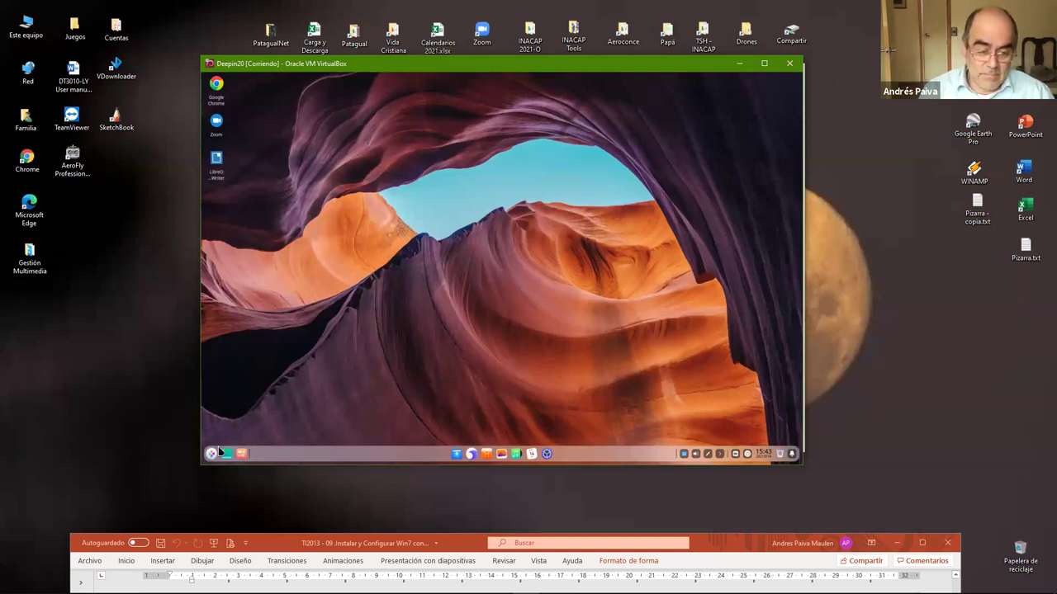
{"action": "left_click", "coordinate": [211, 454]}
{"action": "left_click", "coordinate": [213, 455]}
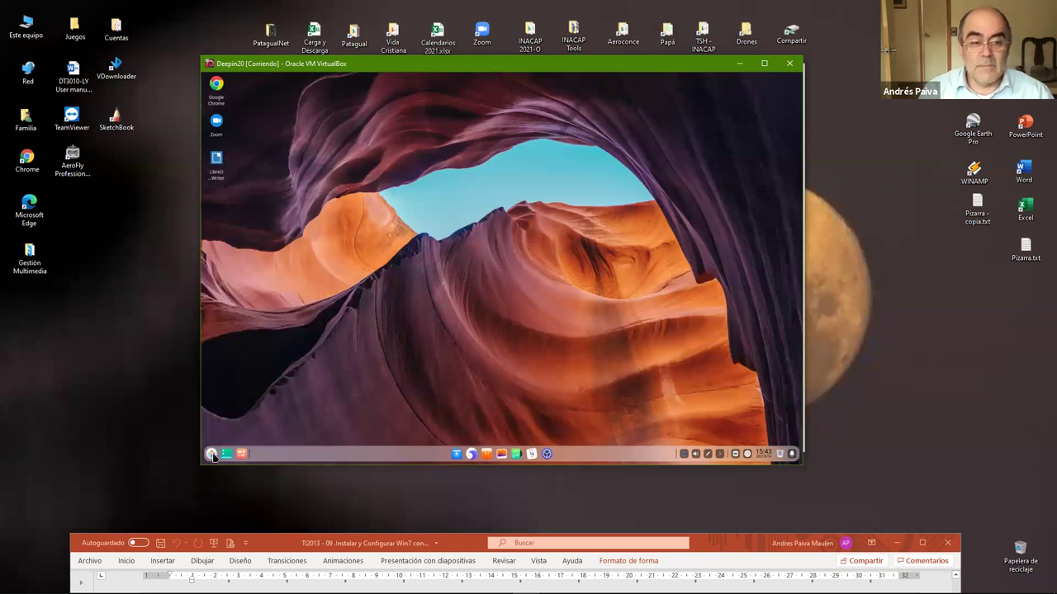
{"action": "left_click", "coordinate": [213, 455]}
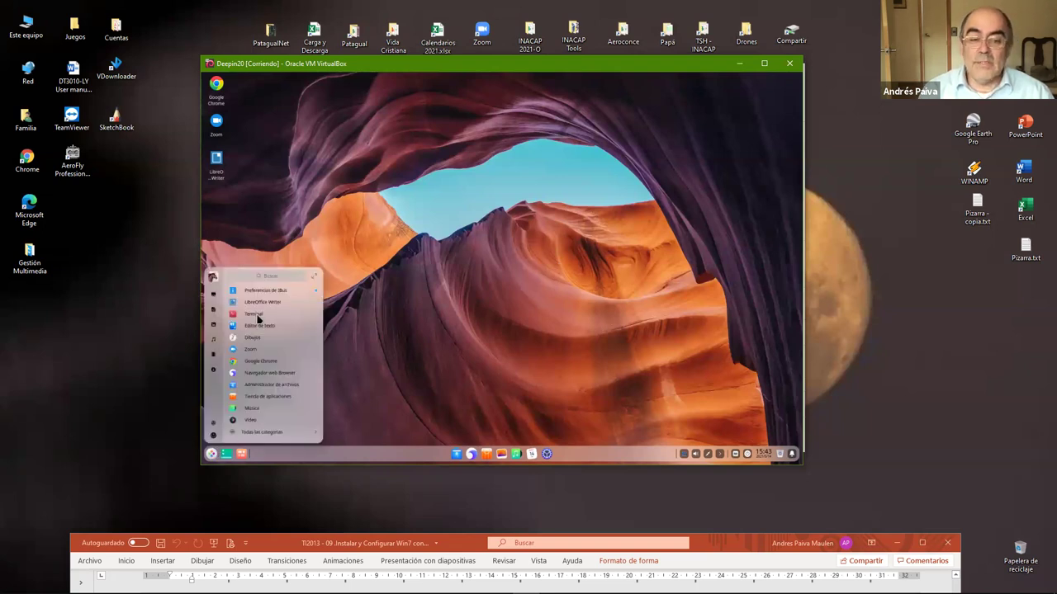
{"action": "scroll", "coordinate": [271, 361], "scroll_direction": "down", "scroll_amount": 2}
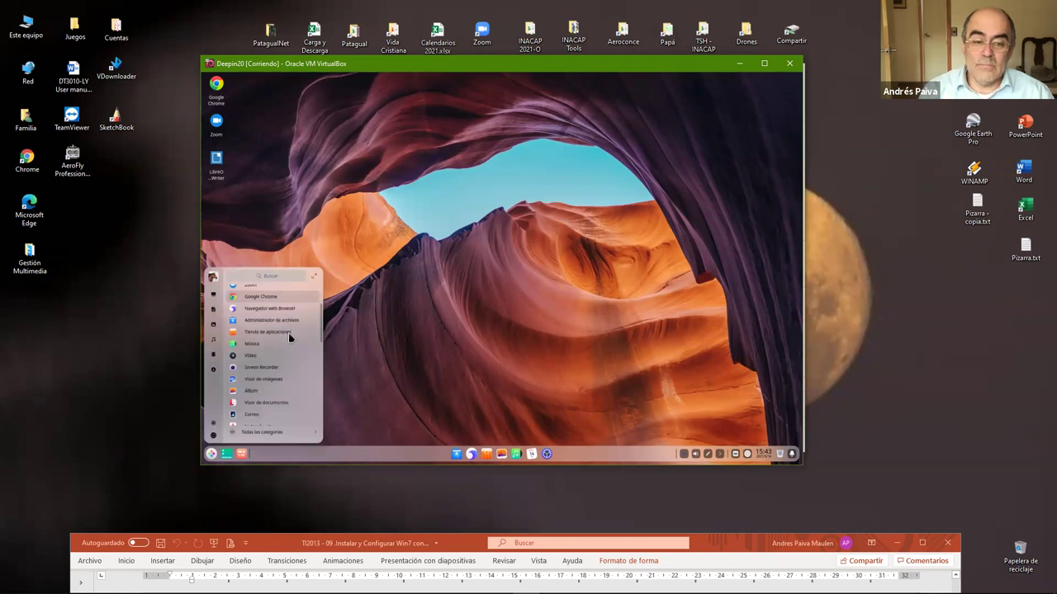
{"action": "scroll", "coordinate": [312, 441], "scroll_direction": "down", "scroll_amount": 2}
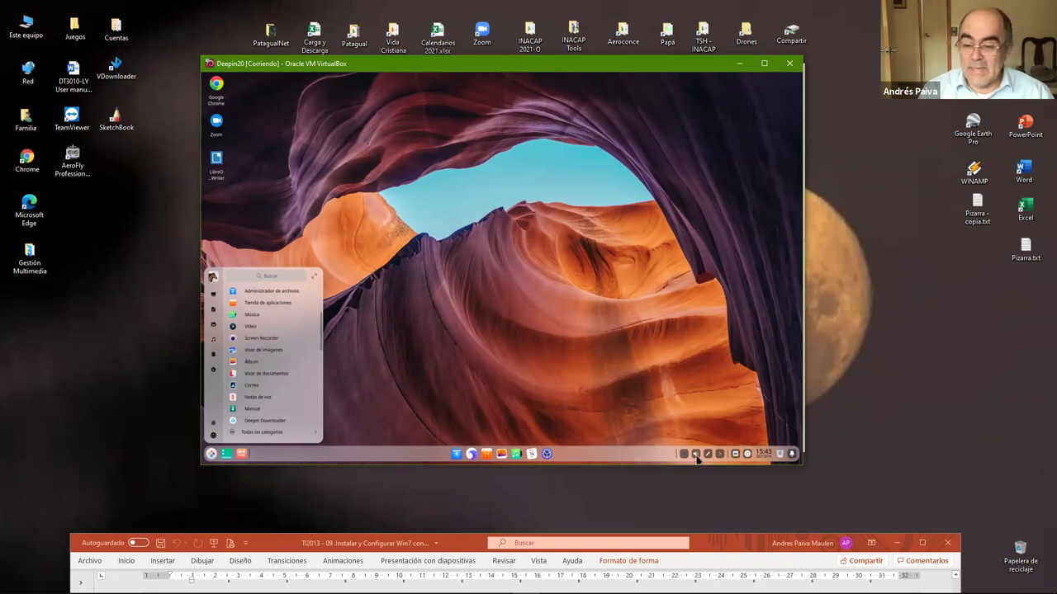
{"action": "scroll", "coordinate": [592, 460], "scroll_direction": "down", "scroll_amount": 1}
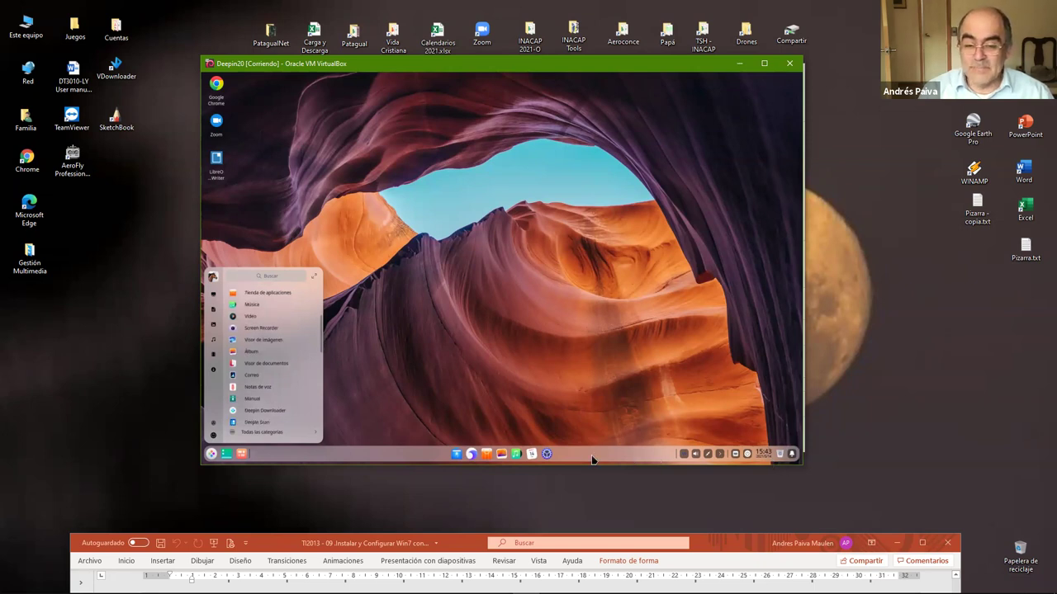
Open Control Center's Cuentas page and maximize the Deepin20 VM window.
{"action": "left_click", "coordinate": [282, 459]}
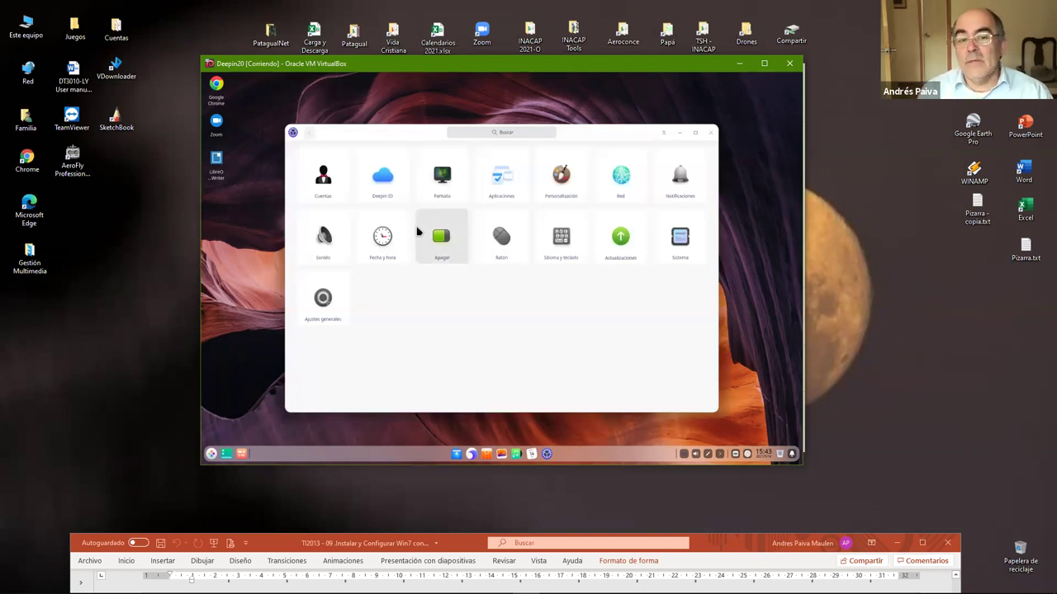
{"action": "left_click", "coordinate": [323, 302]}
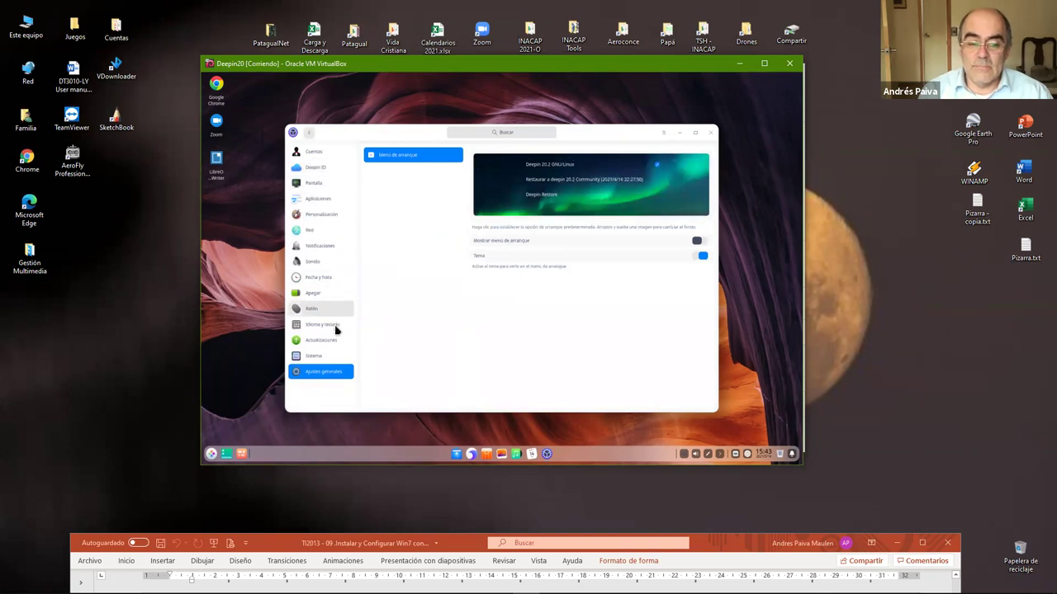
{"action": "left_click", "coordinate": [322, 154]}
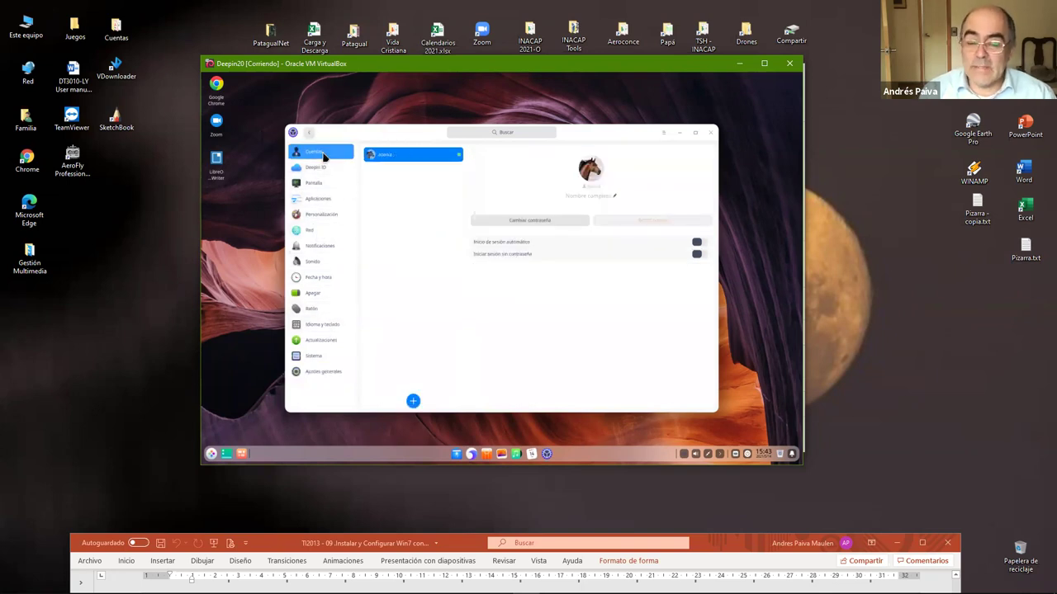
{"action": "left_click", "coordinate": [763, 63]}
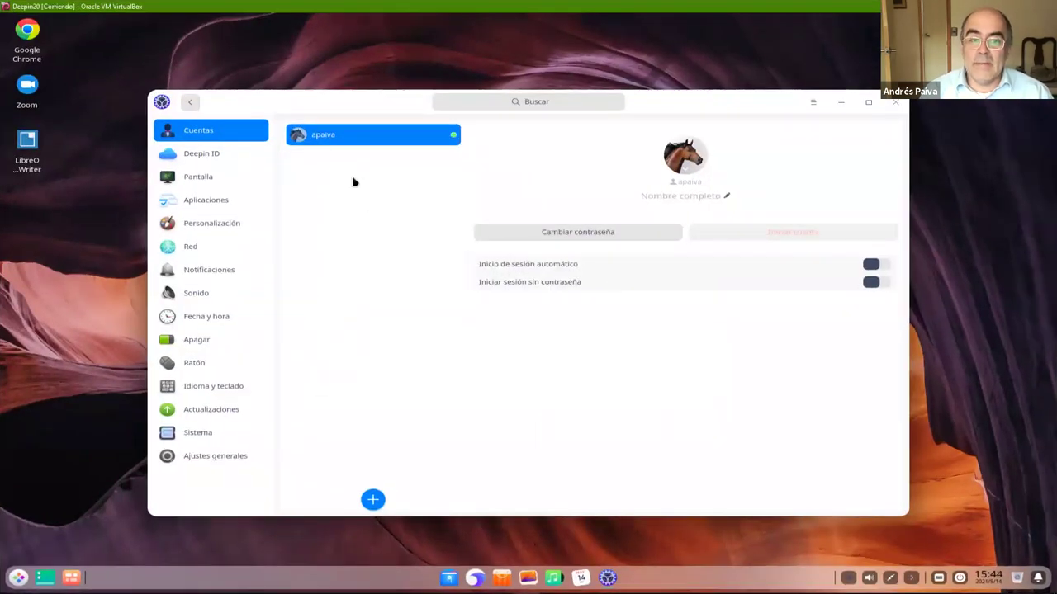
Browse Deepin ID, Pantalla, Aplicaciones and Personalización, ending on Red with the wired connection Conectado.
{"action": "left_click", "coordinate": [200, 156]}
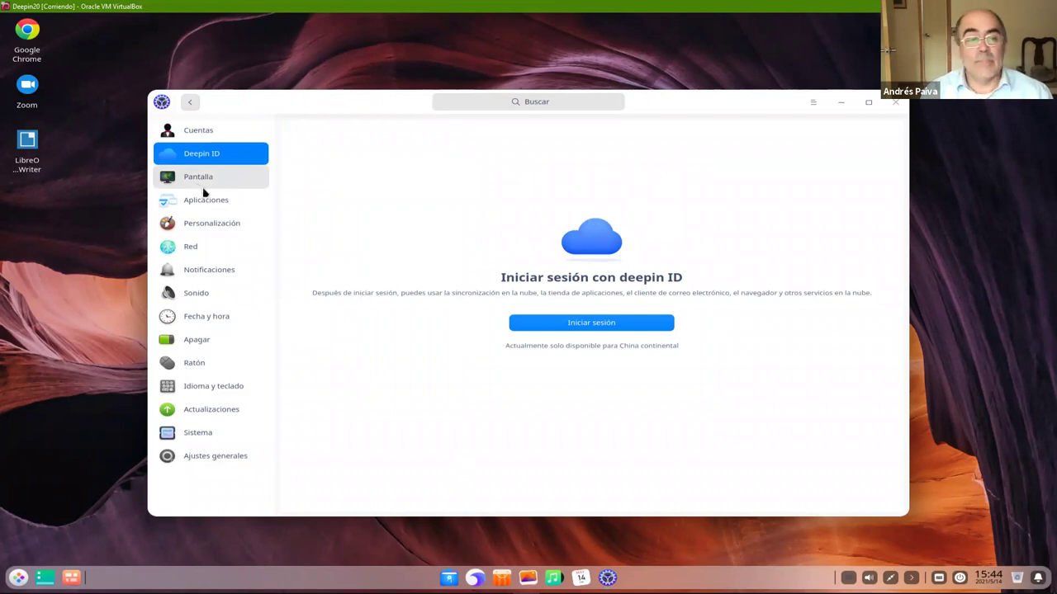
{"action": "left_click", "coordinate": [207, 186]}
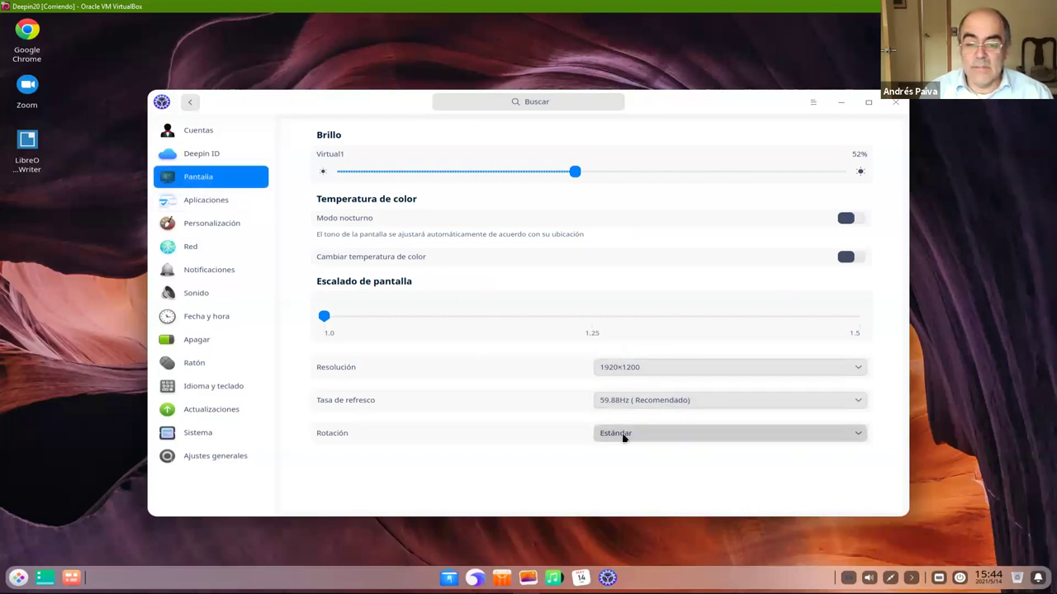
{"action": "left_click", "coordinate": [203, 200]}
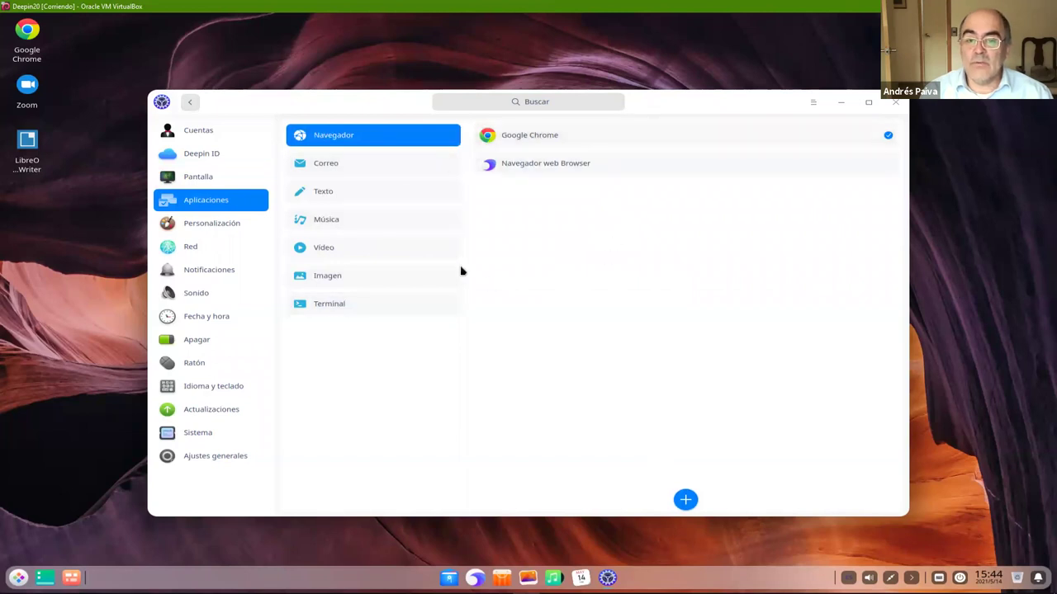
{"action": "left_click", "coordinate": [213, 232]}
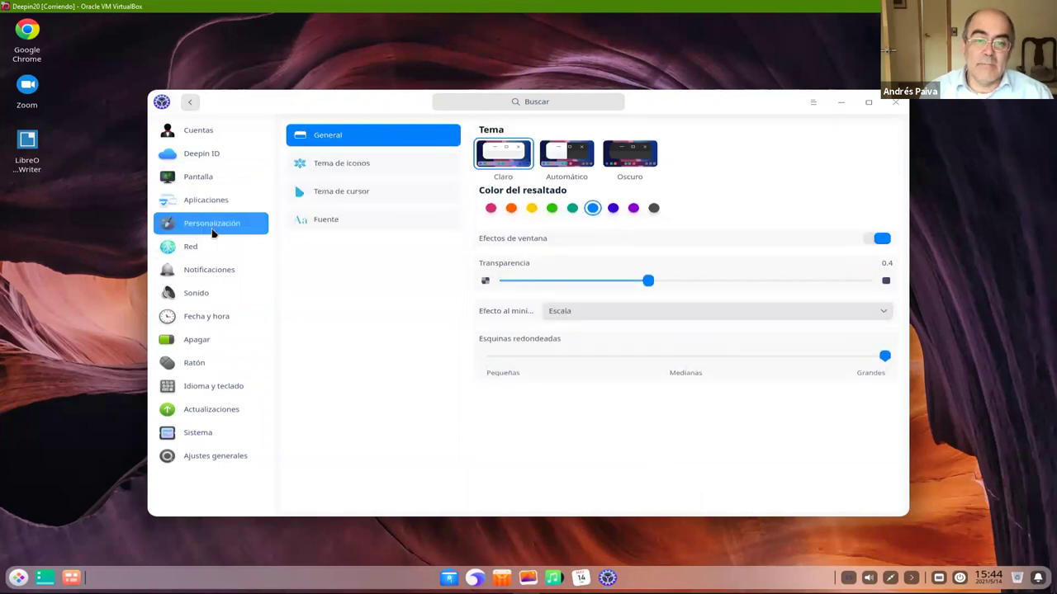
{"action": "left_click", "coordinate": [202, 257]}
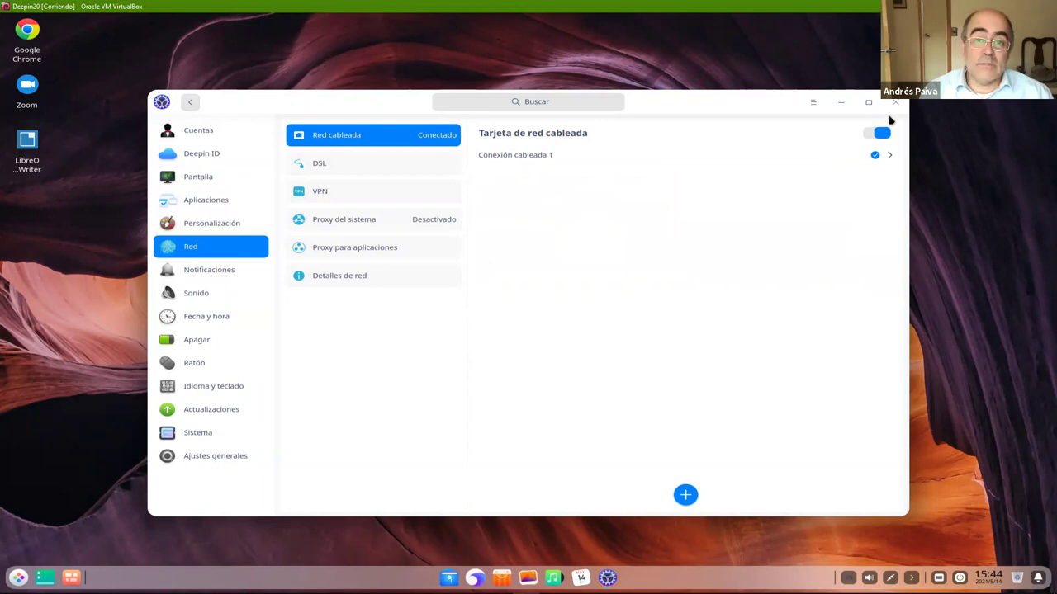
{"action": "left_click_drag", "start_coordinate": [719, 117], "coordinate": [694, 85]}
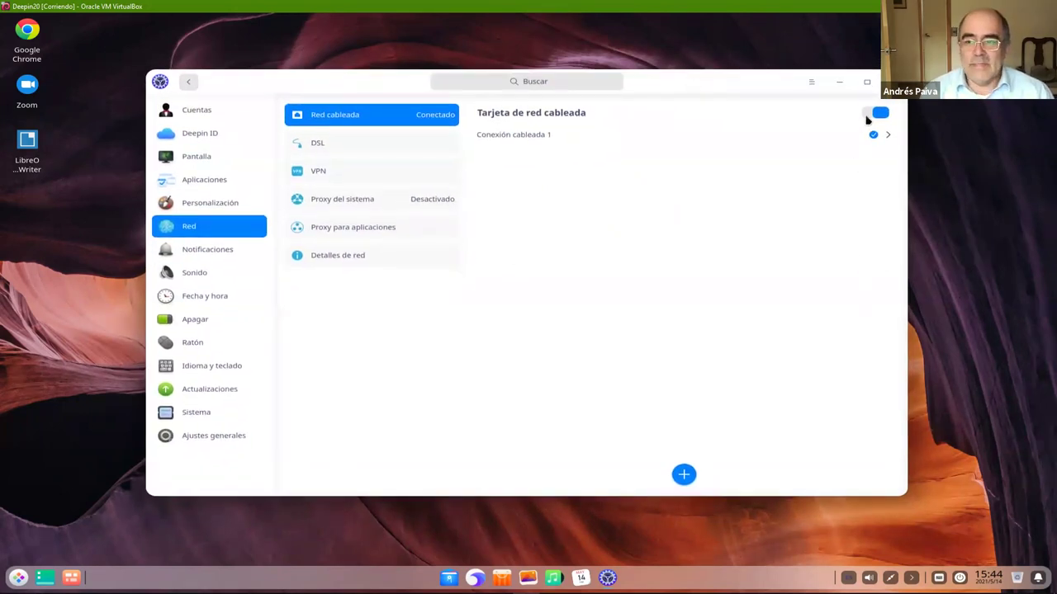
Close Control Center and launch Terminal from the deepin app launcher.
{"action": "key", "text": "alt+F4"}
{"action": "key", "text": "super"}
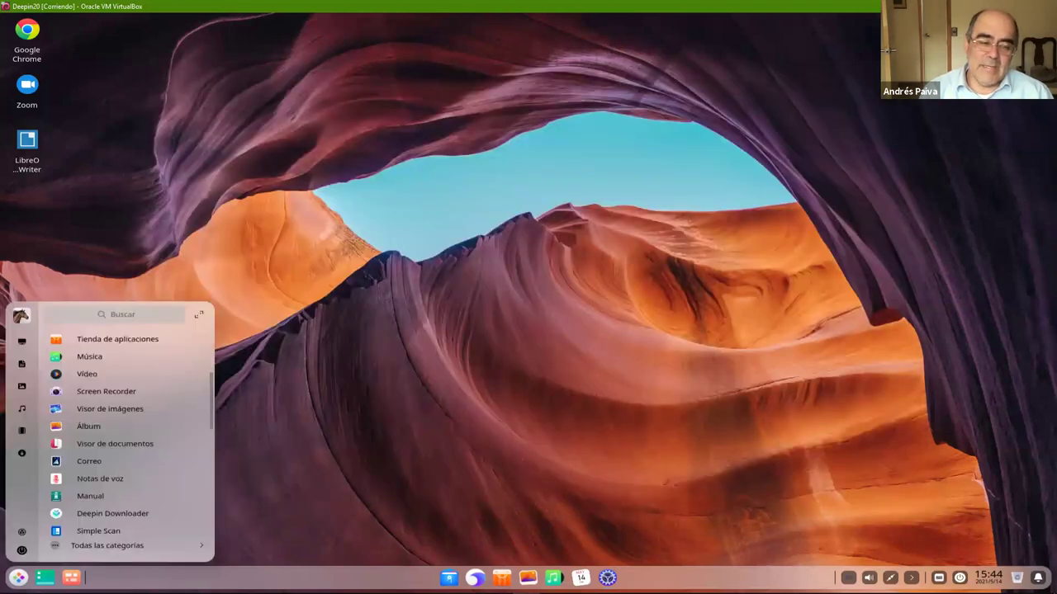
{"action": "scroll", "coordinate": [126, 412], "scroll_direction": "down", "scroll_amount": 1}
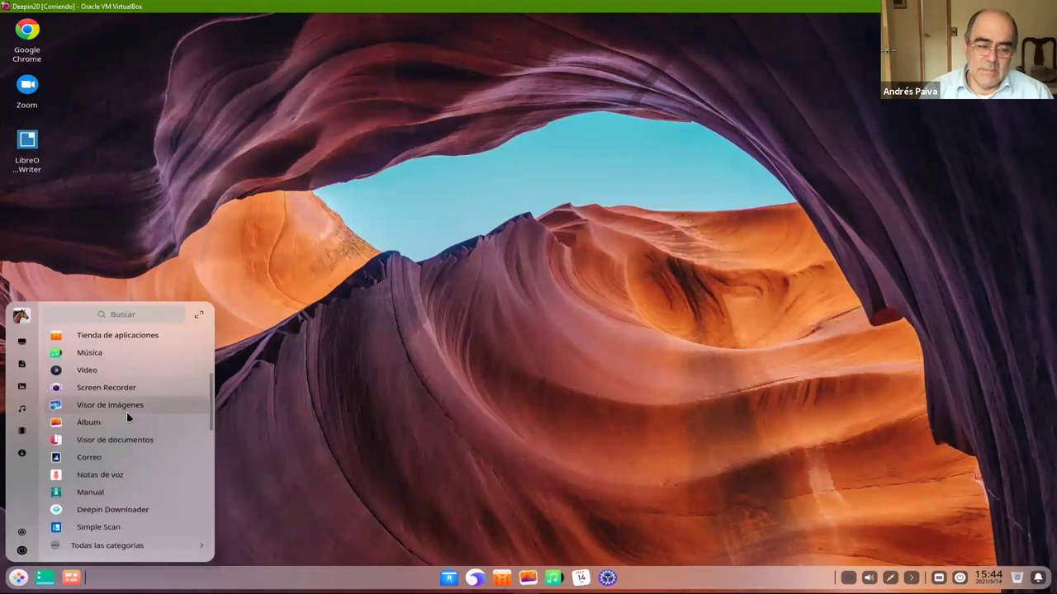
{"action": "scroll", "coordinate": [126, 412], "scroll_direction": "up", "scroll_amount": 1}
{"action": "scroll", "coordinate": [126, 412], "scroll_direction": "up", "scroll_amount": 3}
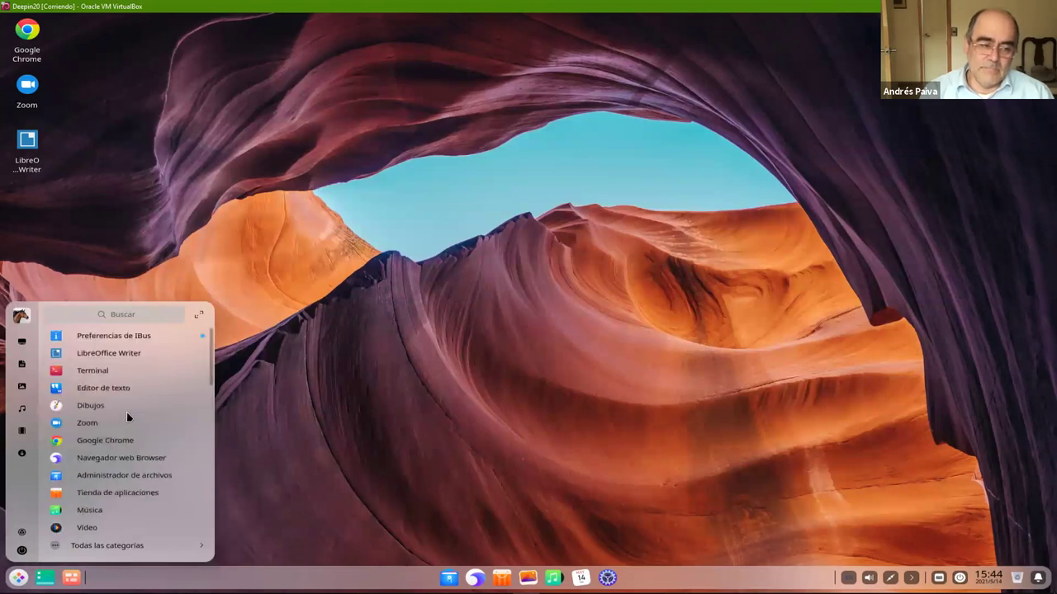
{"action": "left_click", "coordinate": [135, 370]}
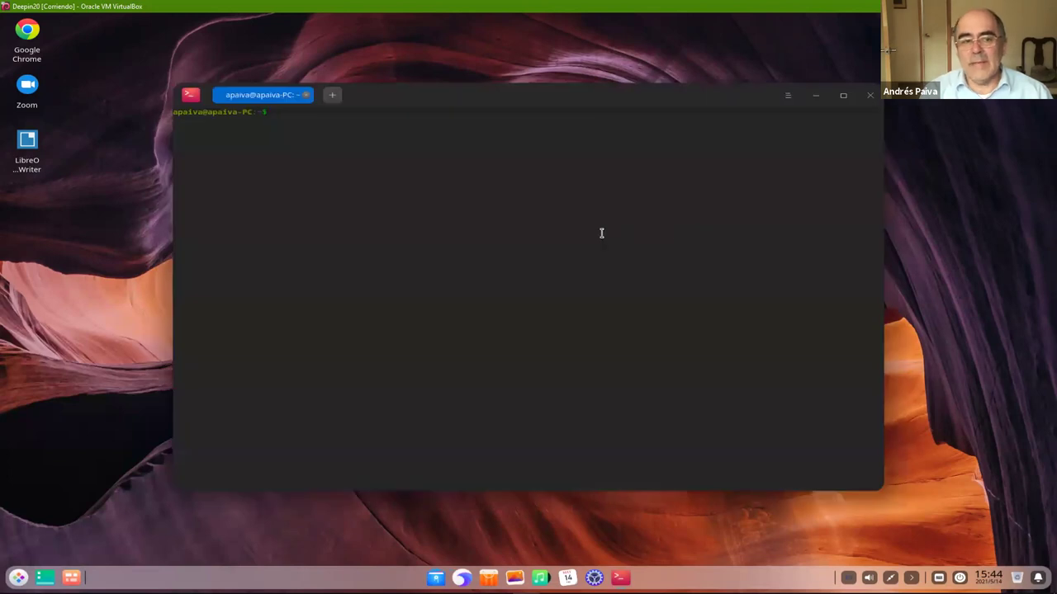
Run ls, ls documents and ls Documents in the terminal, then exit it.
{"action": "key", "text": "Return"}
{"action": "key", "text": "Return"}
{"action": "key", "text": "Return"}
{"action": "key", "text": "Return"}
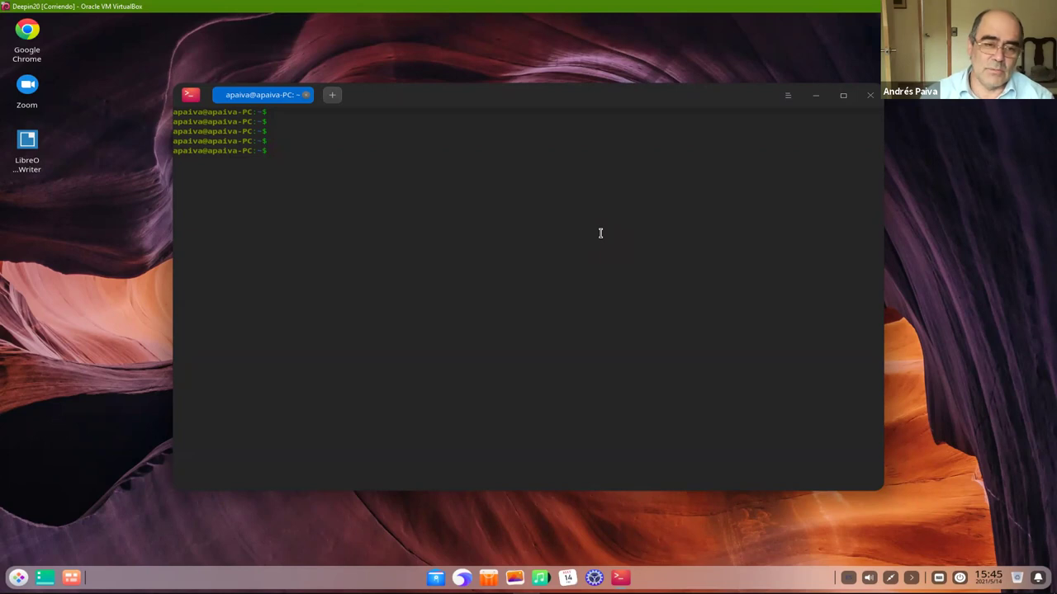
{"action": "type", "text": "ls"}
{"action": "key", "text": "Return"}
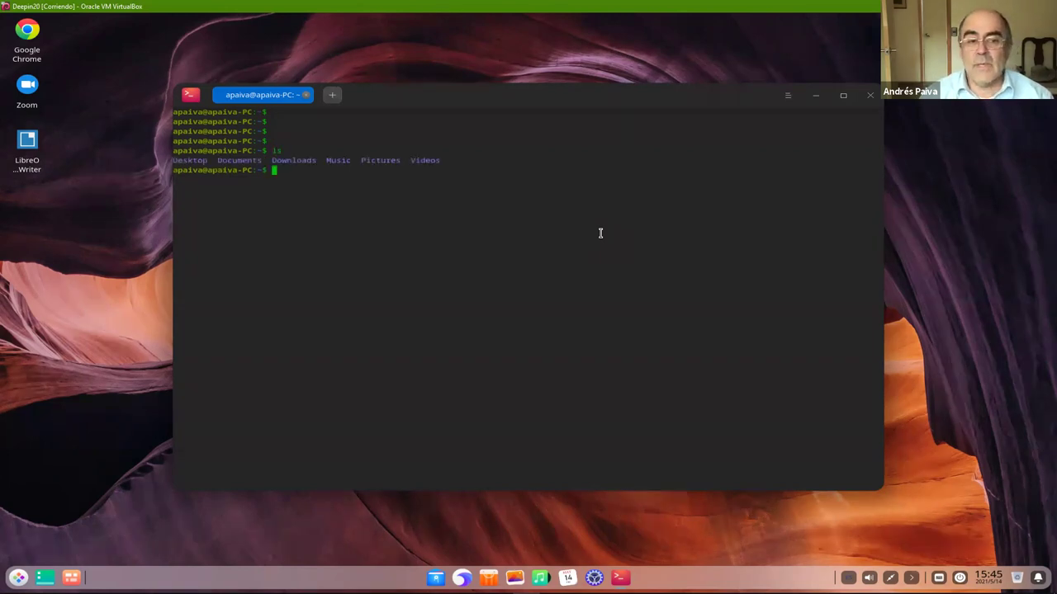
{"action": "key", "text": "Return"}
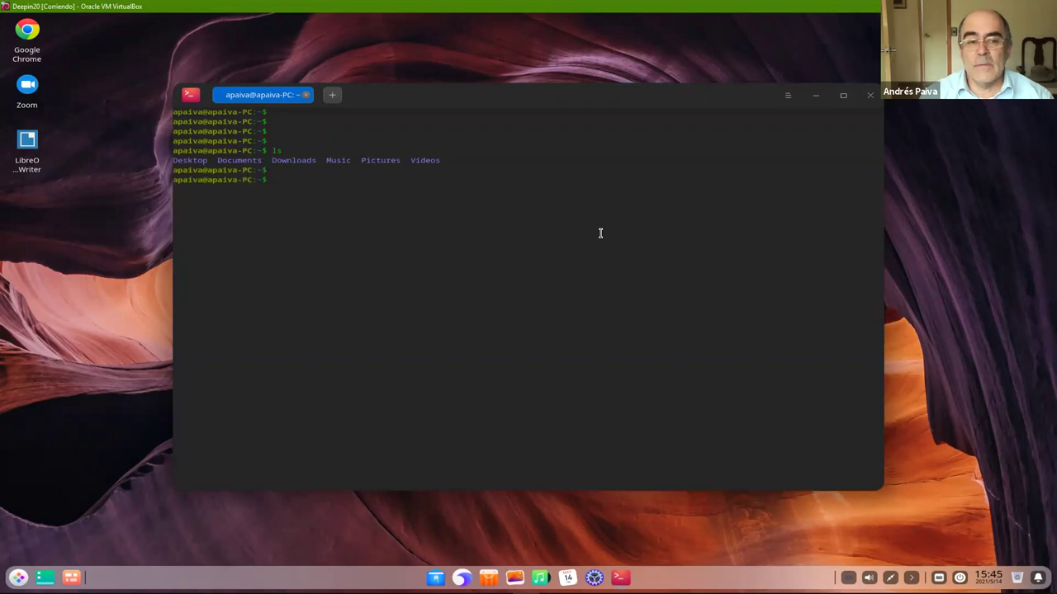
{"action": "type", "text": "ls"}
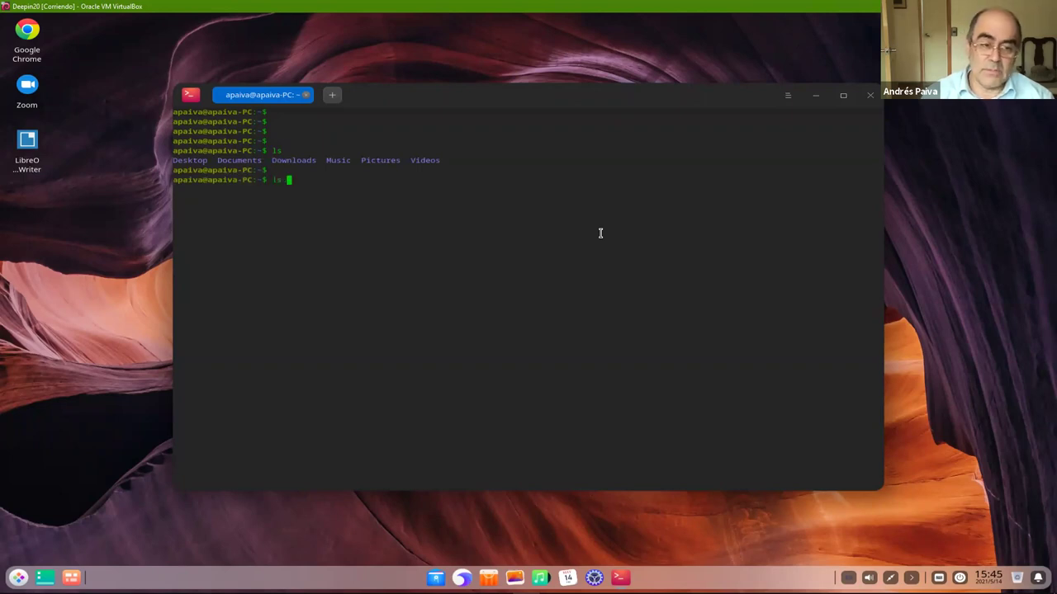
{"action": "type", "text": " documents"}
{"action": "key", "text": "Return"}
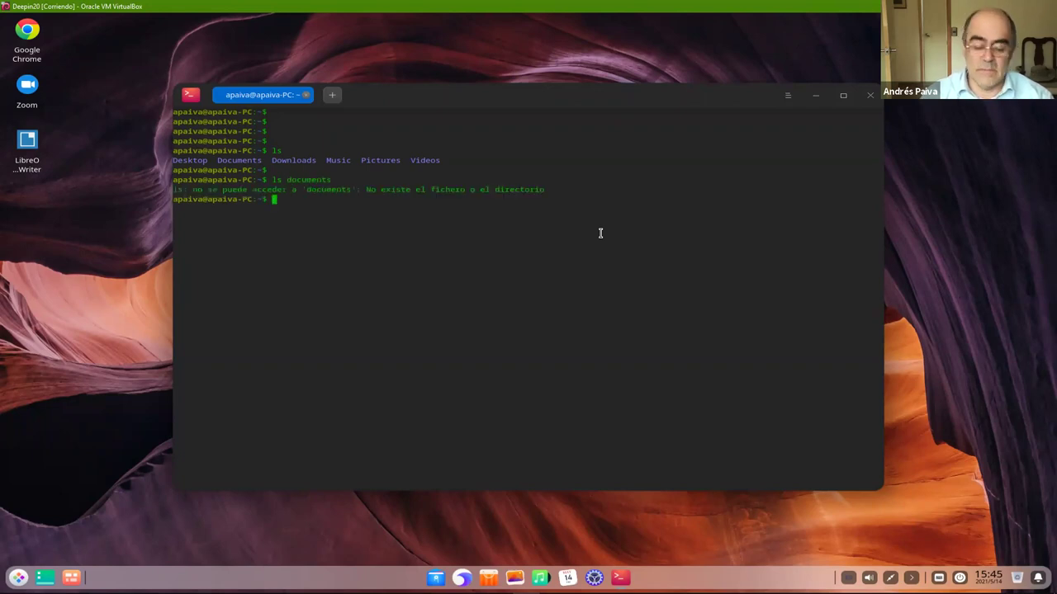
{"action": "type", "text": "ls Do"}
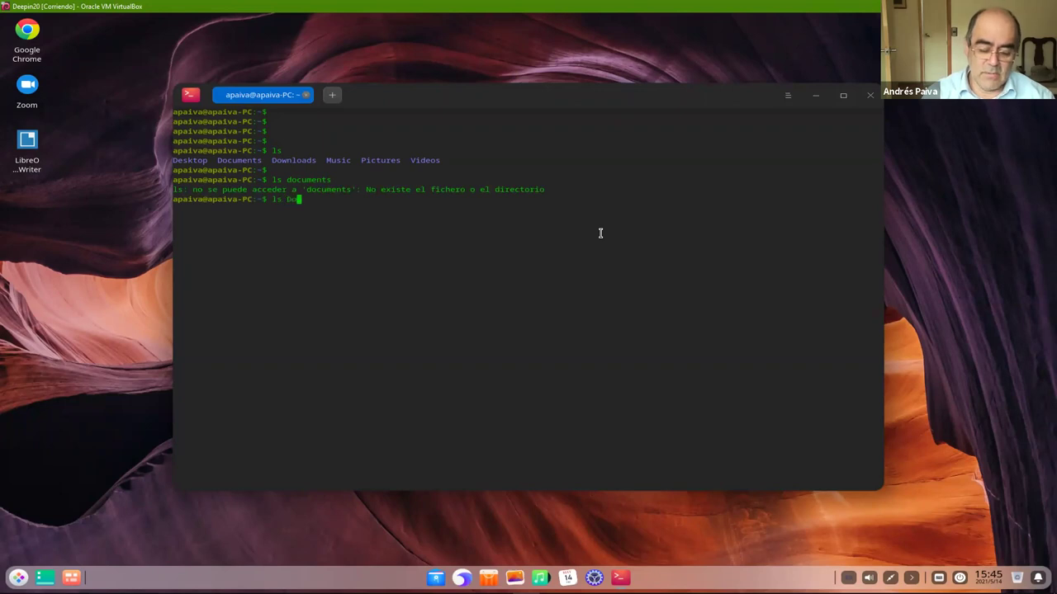
{"action": "type", "text": "cuments"}
{"action": "key", "text": "Return"}
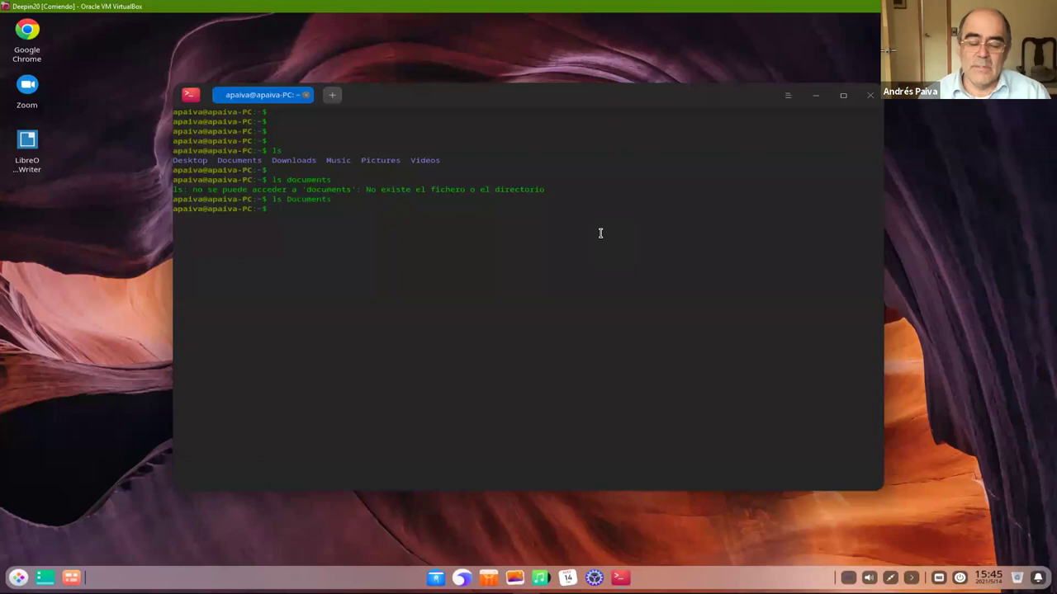
{"action": "type", "text": "exit"}
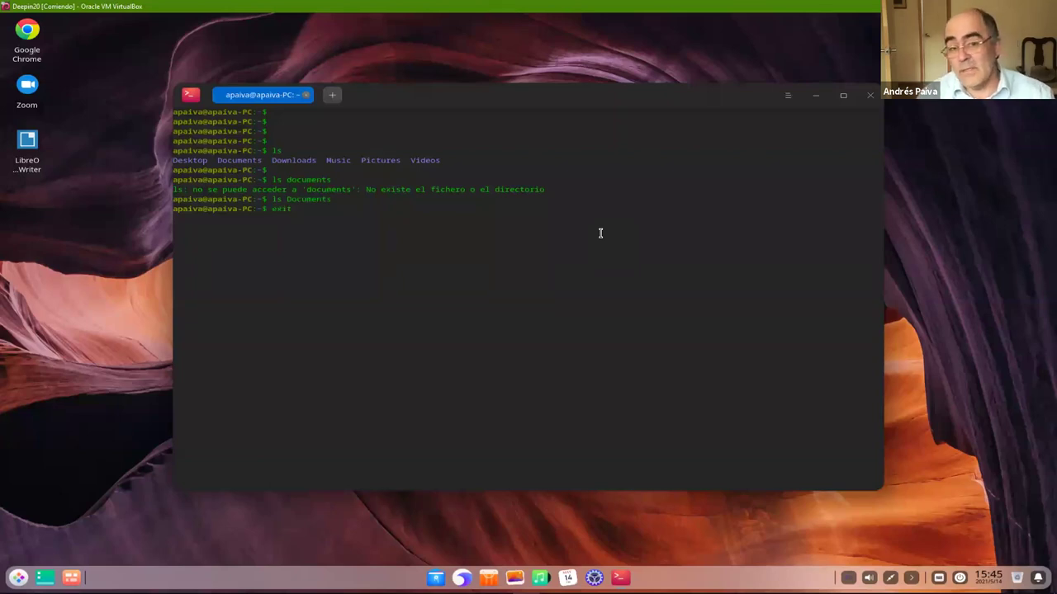
{"action": "key", "text": "Return"}
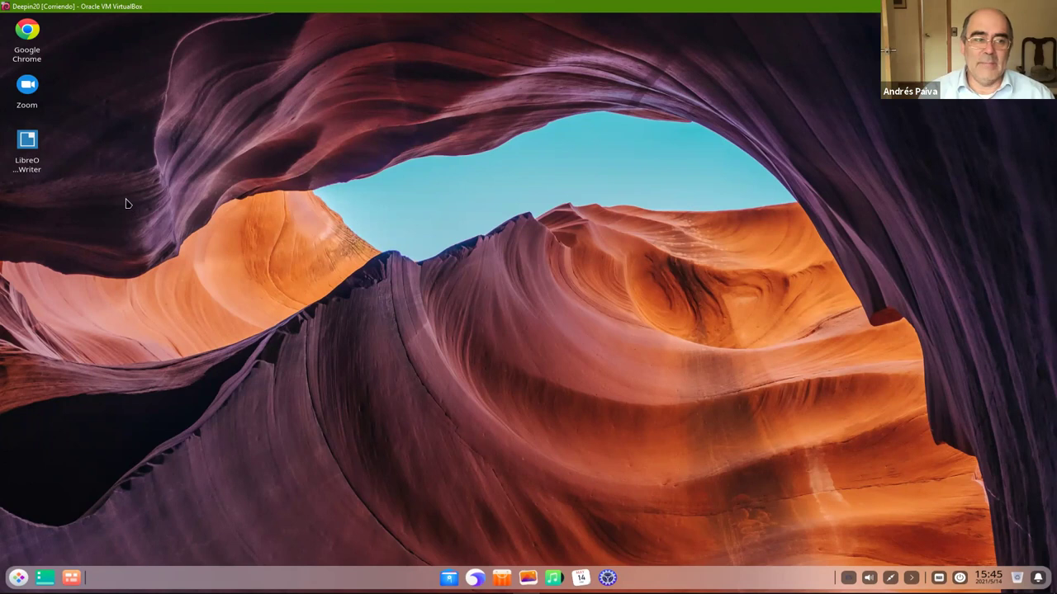
Launch LibreOffice Writer and type a line of filler text followed by a 'ç' line.
{"action": "left_click", "coordinate": [27, 144]}
{"action": "double_click", "coordinate": [27, 145]}
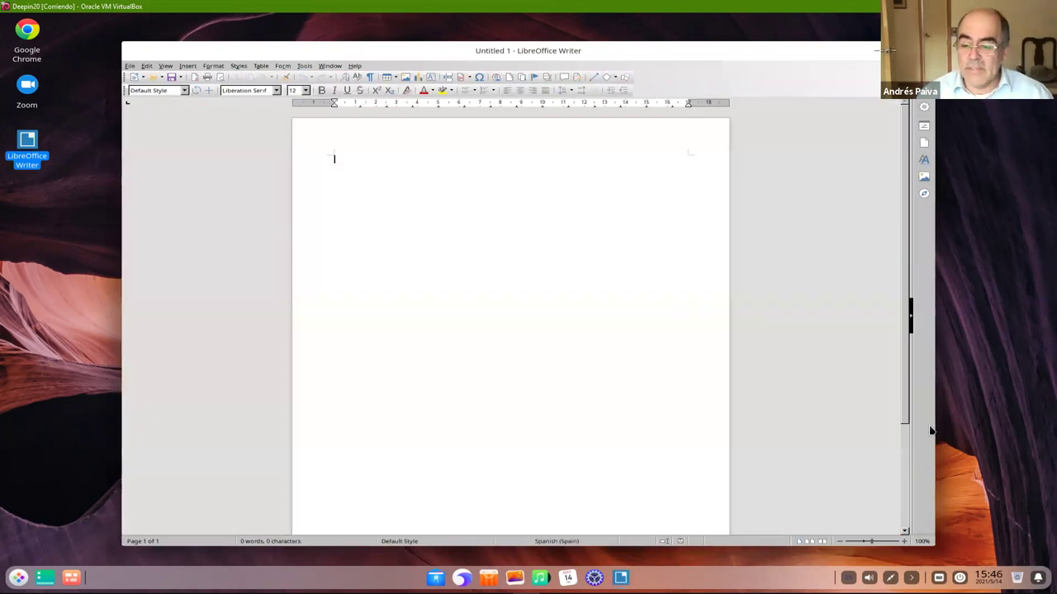
{"action": "scroll", "coordinate": [580, 361], "scroll_direction": "up", "scroll_amount": 2}
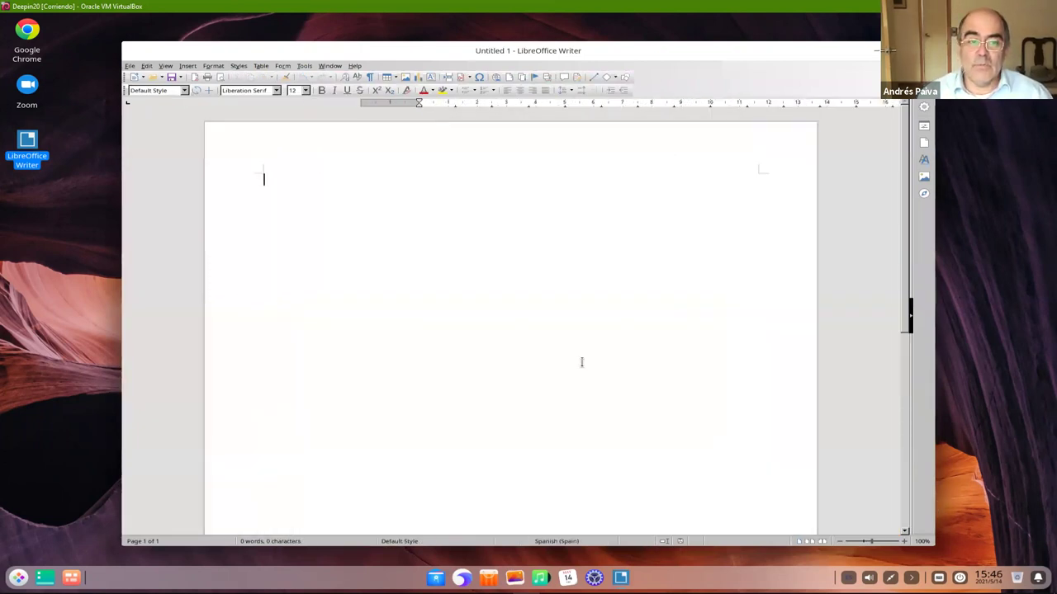
{"action": "type", "text": ".ksdfjvn lsdkfjvn ldsfkjvb dlsfk"}
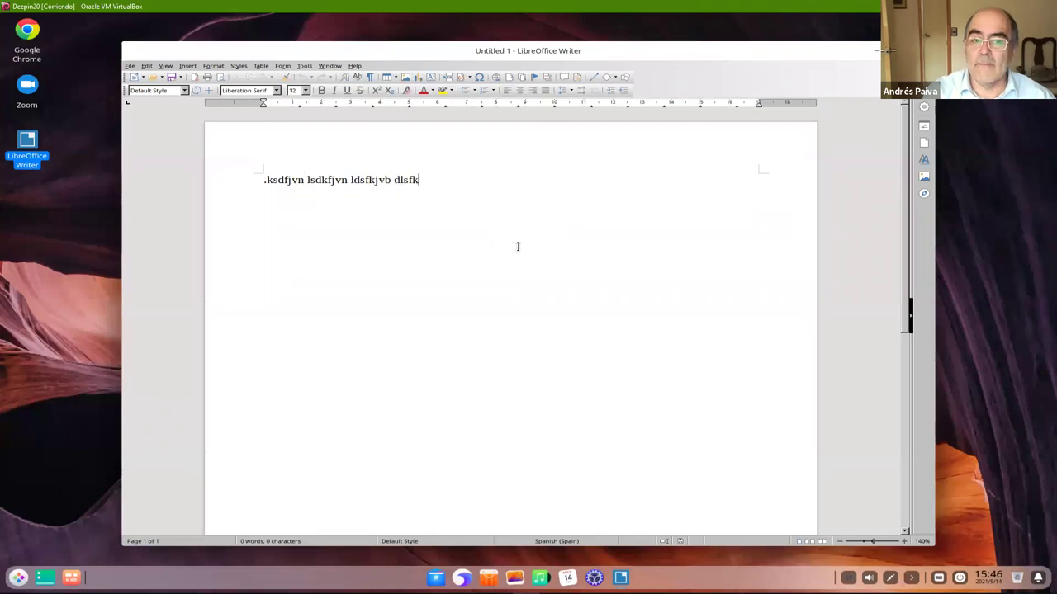
{"action": "type", "text": "jbv dlskfjvb ldskfjn lñdskfj ldkfj vblñdskj vnñsalkdfnvñpweori"}
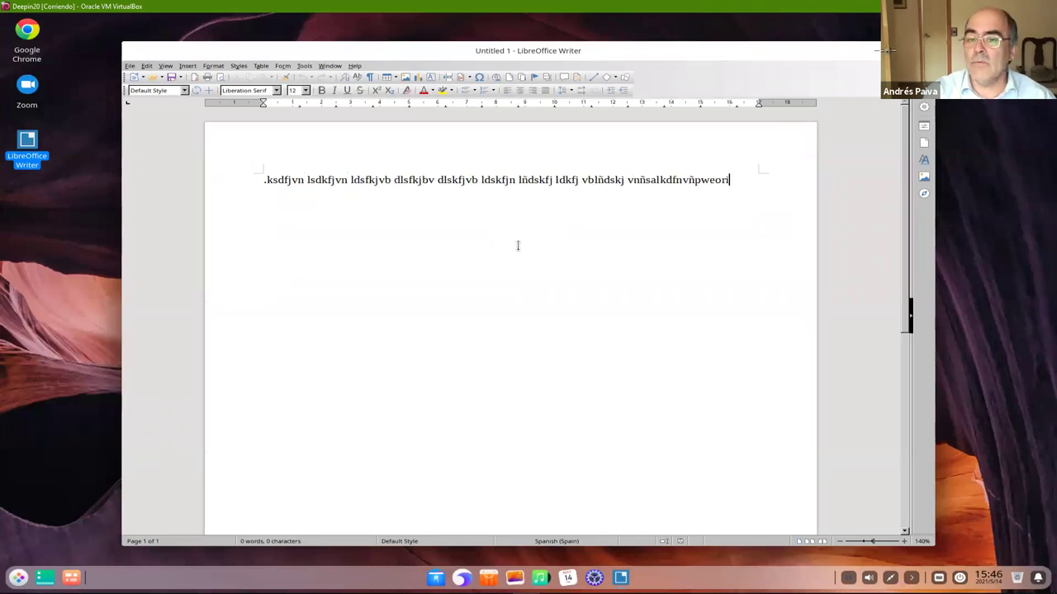
{"action": "type", "text": " fsdvnñ aeovnr ñain álkrng ñaklsdnv ñldsfv ñldkv ñdlf"}
{"action": "key", "text": "Return"}
{"action": "type", "text": "ç"}
Insert a 'Titulo' heading line above the filler text, followed by a blank line.
{"action": "left_click", "coordinate": [273, 171]}
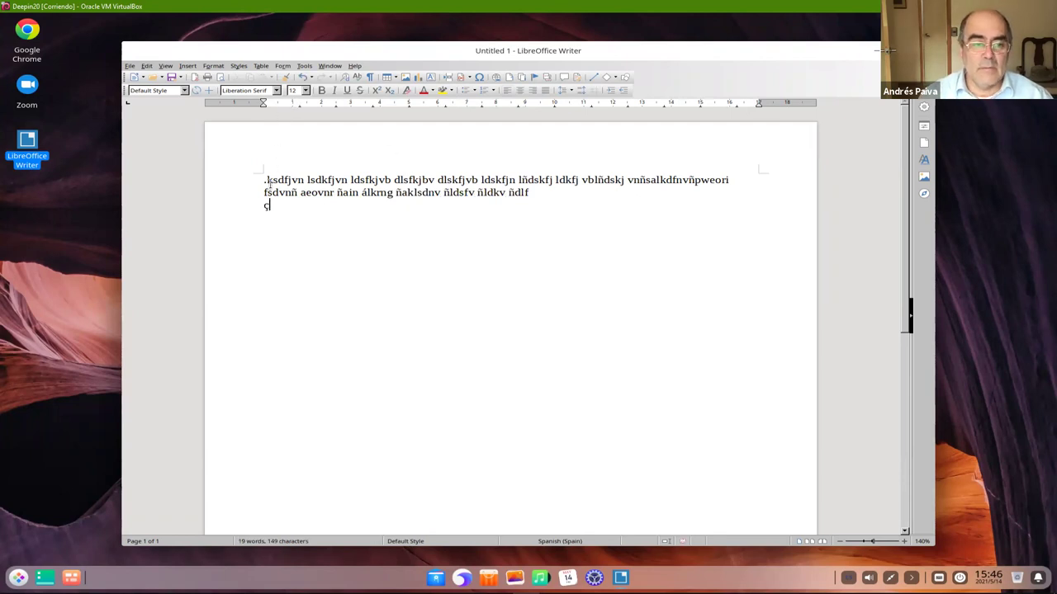
{"action": "key", "text": "Left"}
{"action": "type", "text": "Titulo"}
{"action": "key", "text": "Return"}
{"action": "key", "text": "Return"}
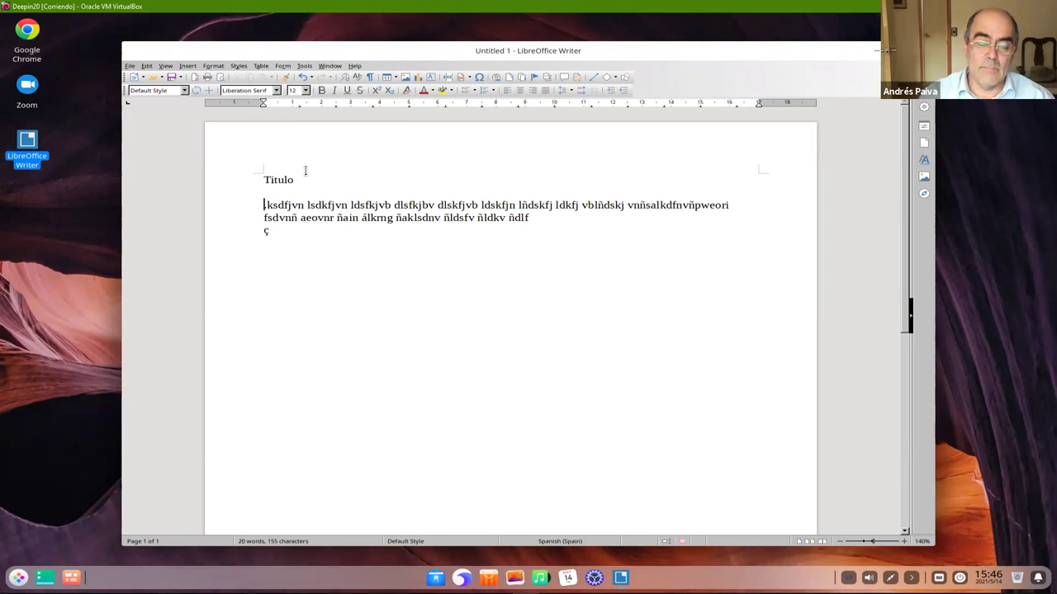
Make the word Titulo bold and set it to 16 point.
{"action": "double_click", "coordinate": [283, 179]}
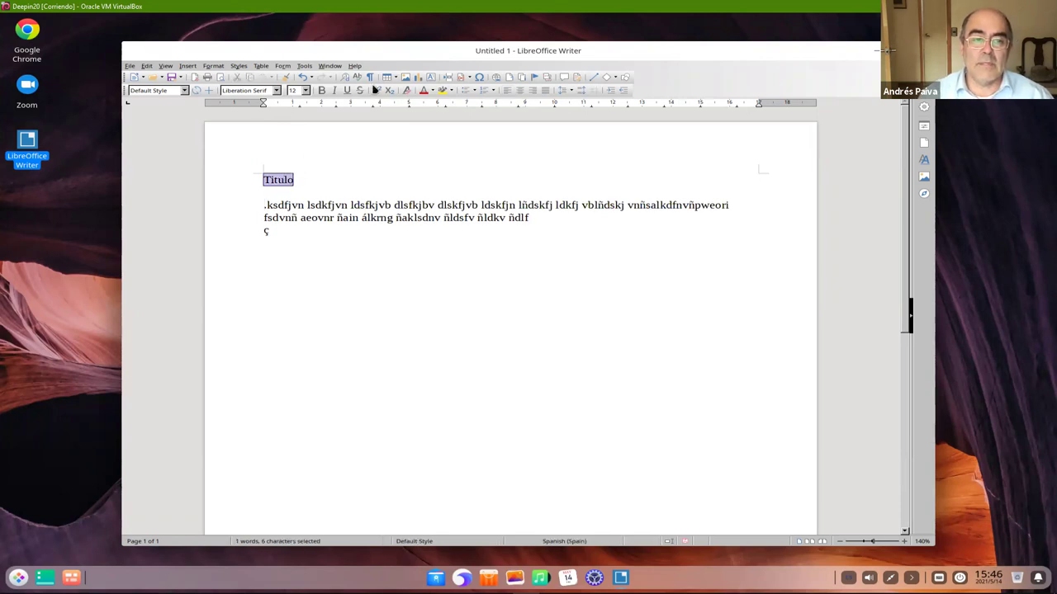
{"action": "left_click", "coordinate": [321, 92]}
{"action": "left_click", "coordinate": [305, 90]}
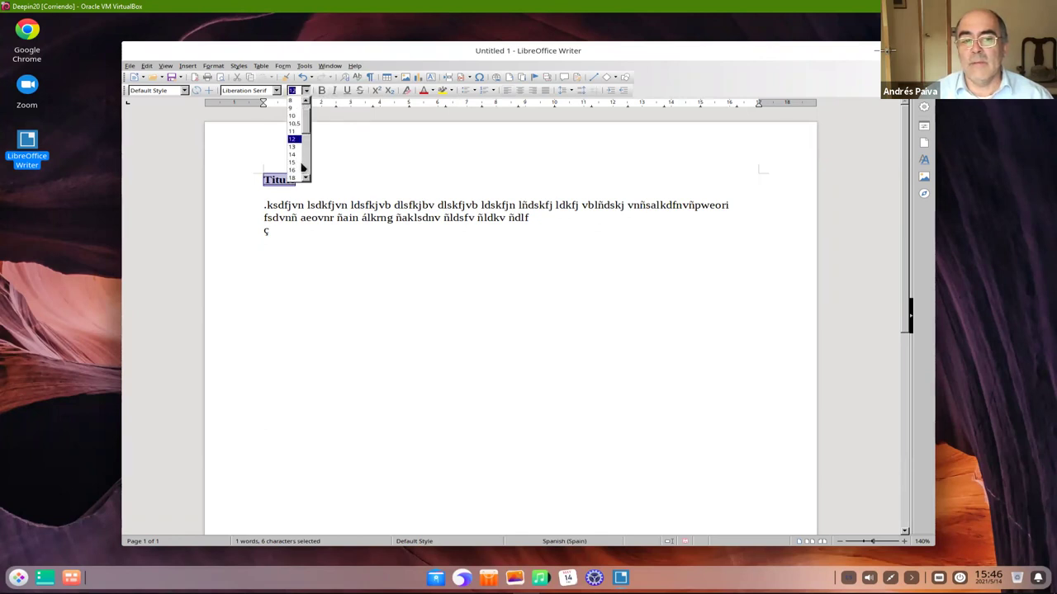
{"action": "left_click", "coordinate": [294, 170]}
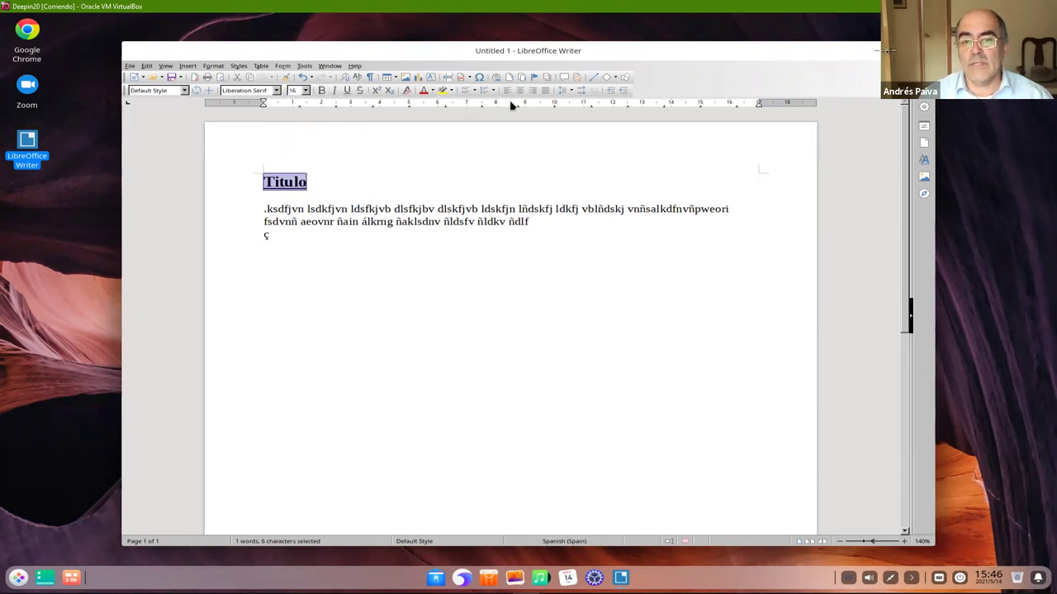
Centre the Titulo heading on its line and return the cursor to the body text.
{"action": "left_click_drag", "start_coordinate": [665, 75], "coordinate": [650, 100]}
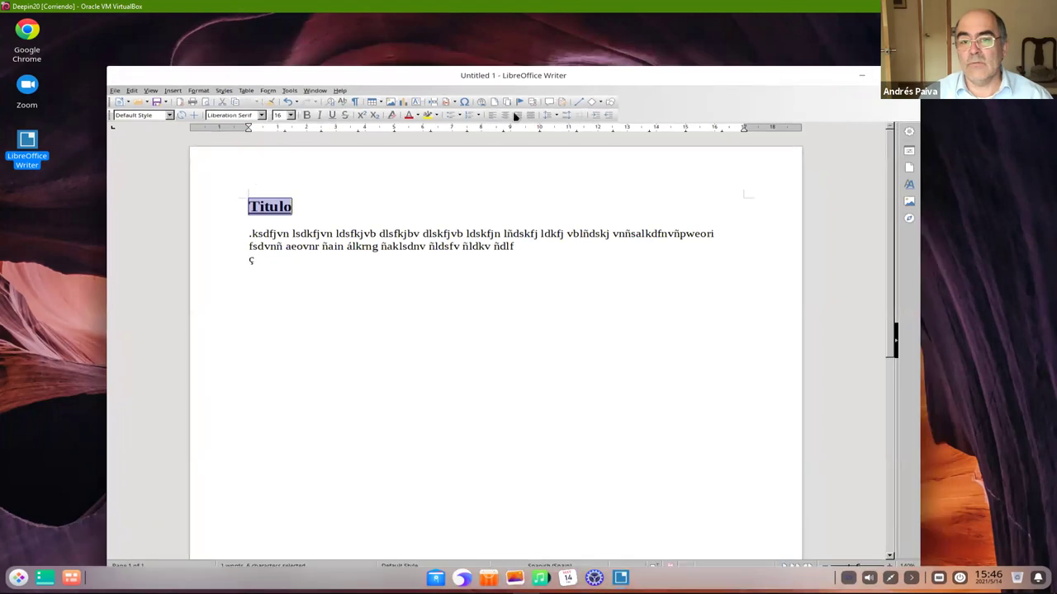
{"action": "left_click", "coordinate": [504, 114]}
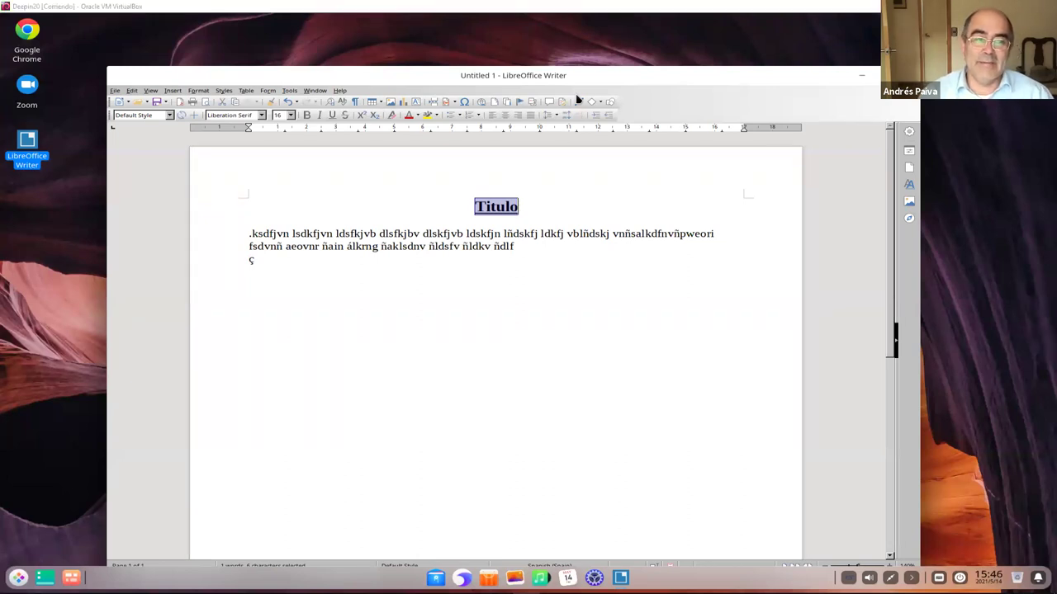
{"action": "left_click_drag", "start_coordinate": [401, 75], "coordinate": [444, 66]}
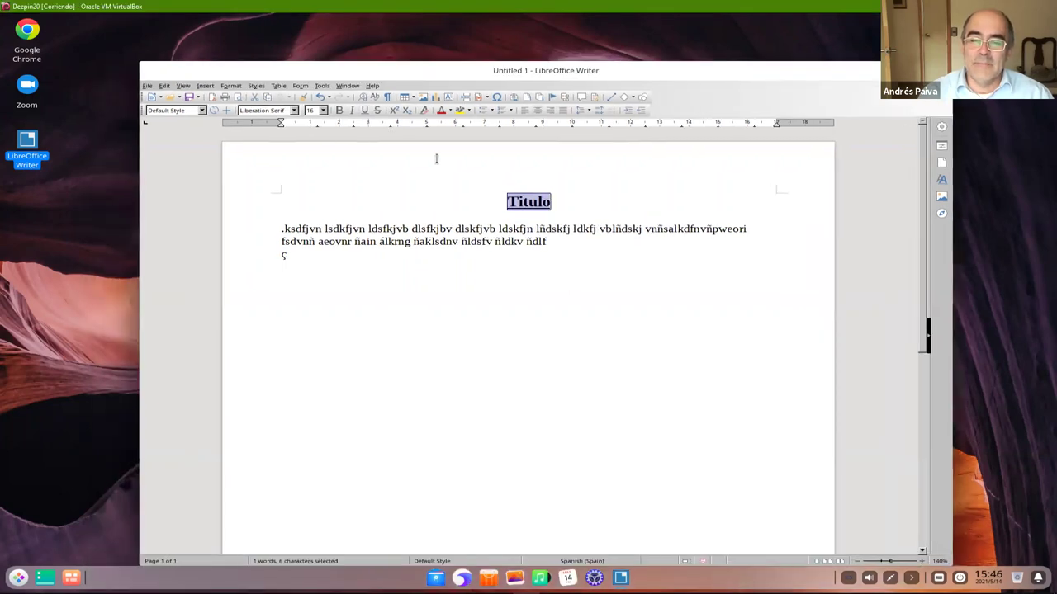
{"action": "left_click", "coordinate": [366, 254]}
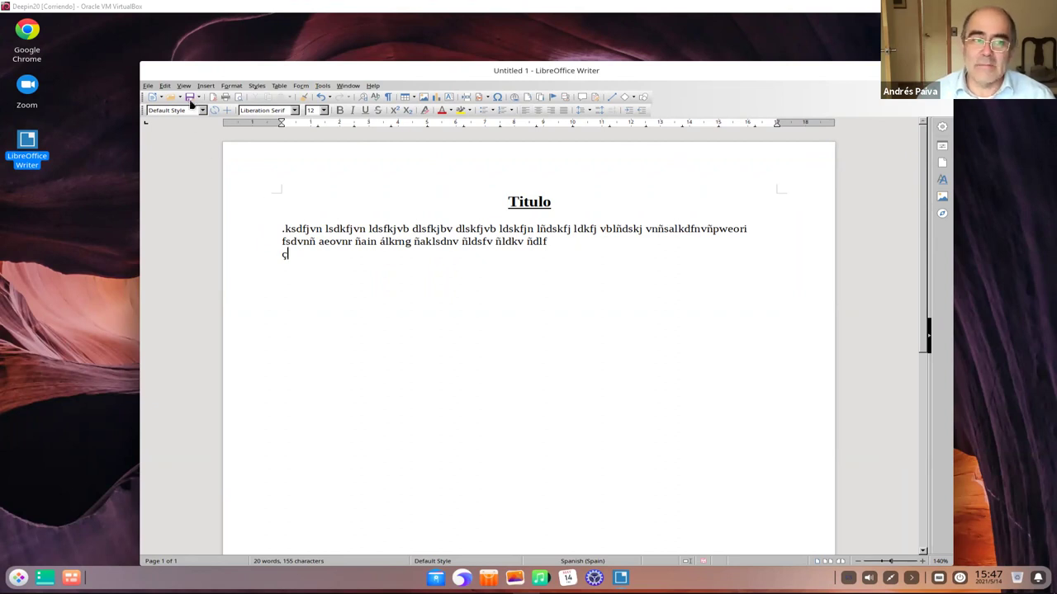
{"action": "left_click", "coordinate": [149, 86]}
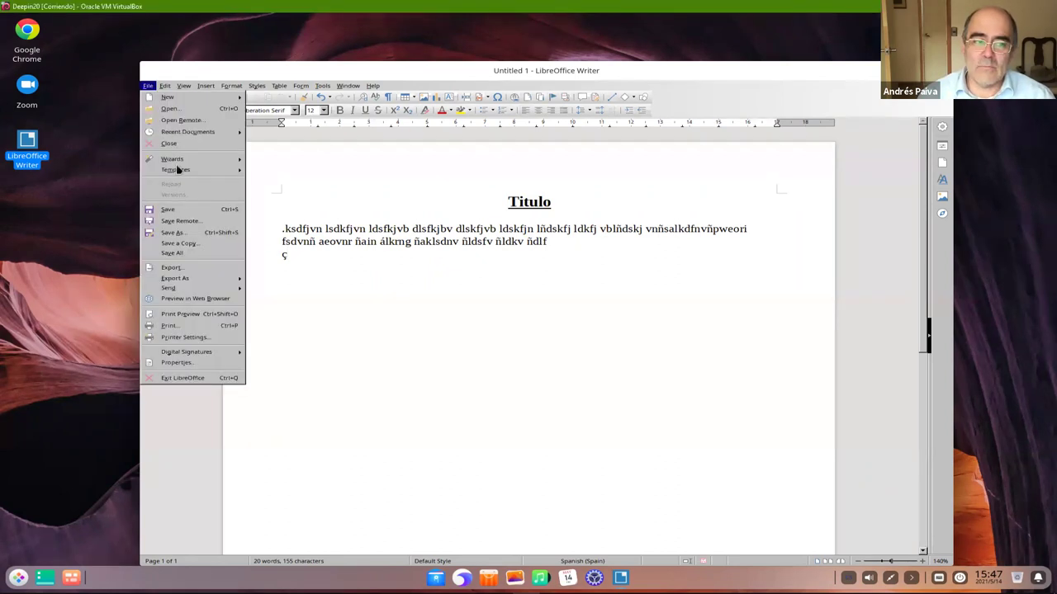
Save the document in Documents as 'Primer' in Word 2007-2019 (.docx) format, keeping Word format.
{"action": "key", "text": "Escape"}
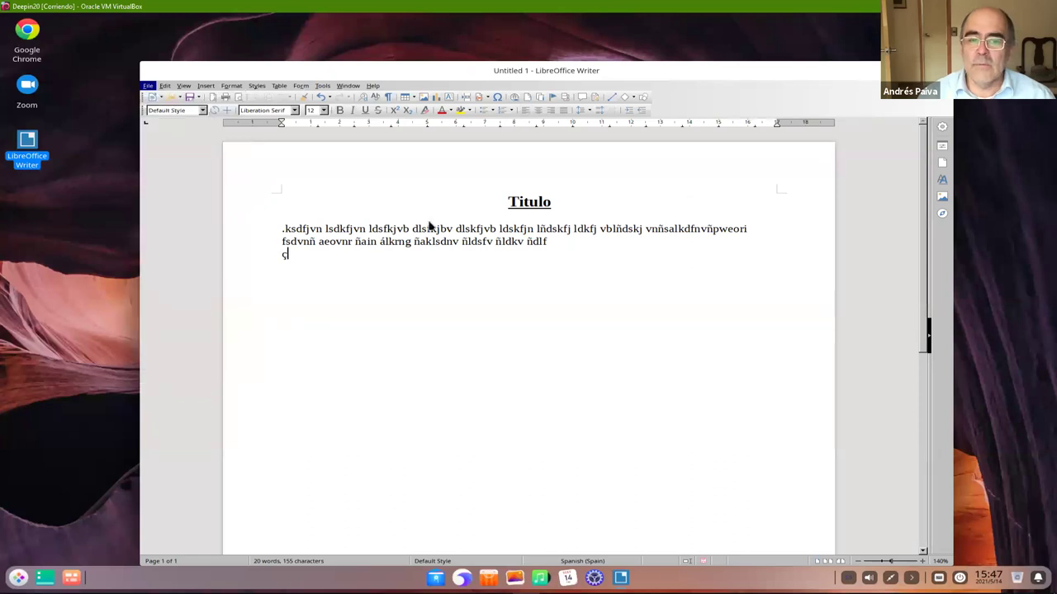
{"action": "key", "text": "ctrl+s"}
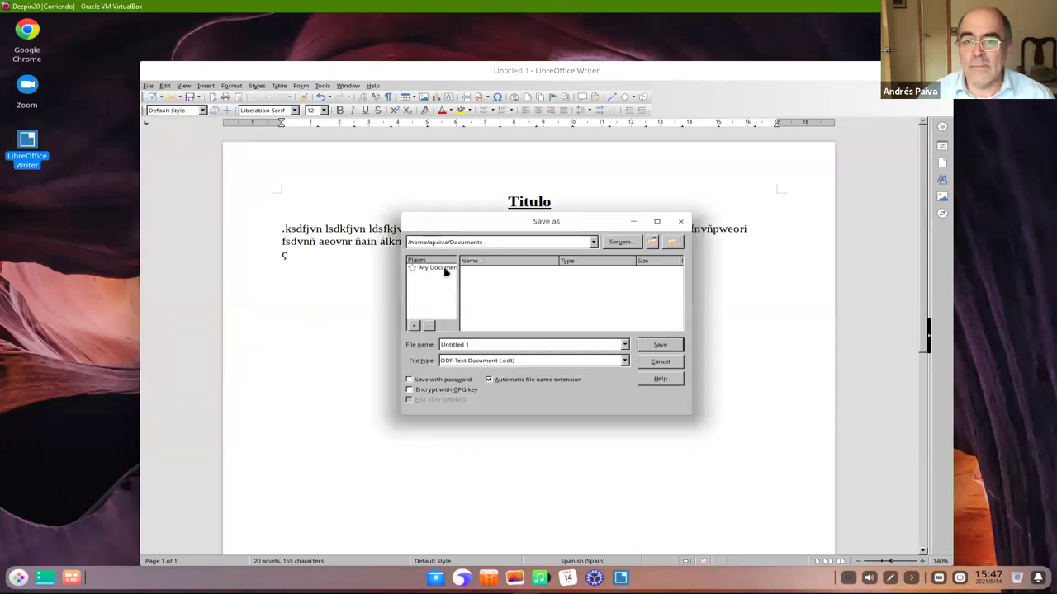
{"action": "left_click", "coordinate": [438, 268]}
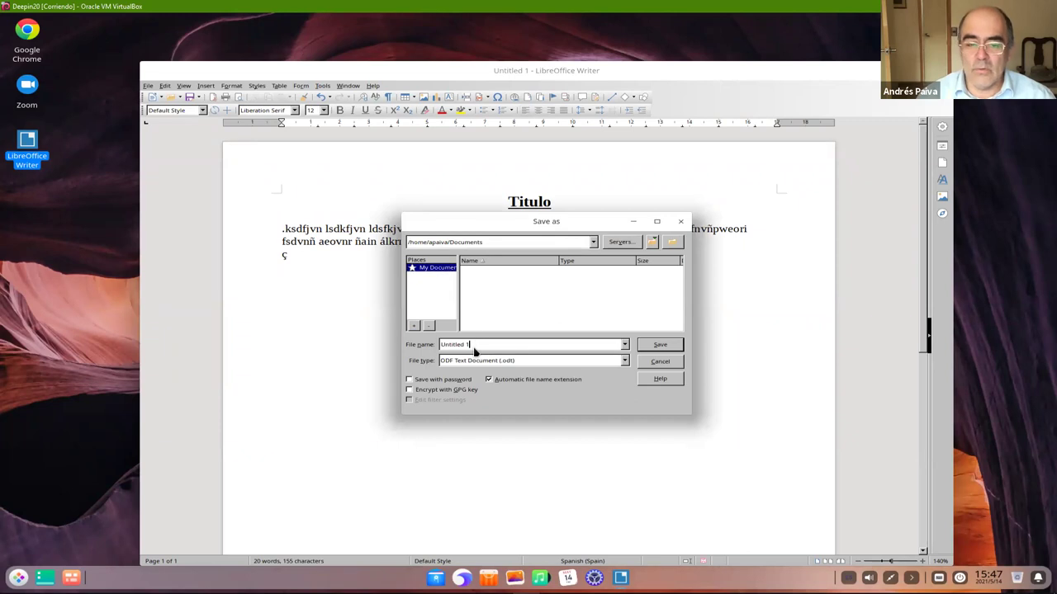
{"action": "key", "text": "BackSpace"}
{"action": "key", "text": "BackSpace"}
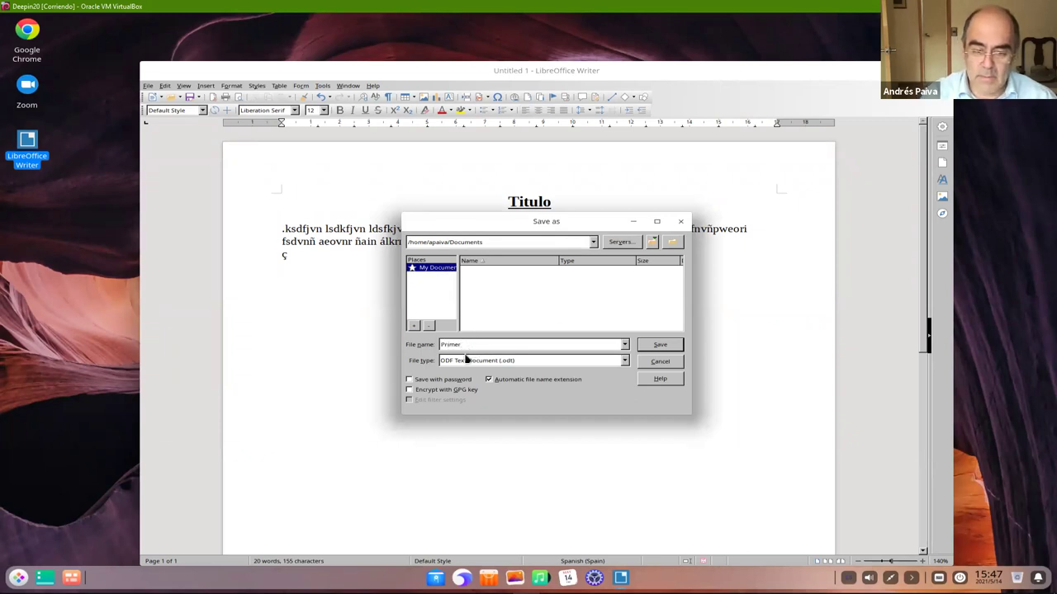
{"action": "type", "text": "Primer"}
{"action": "left_click", "coordinate": [485, 363]}
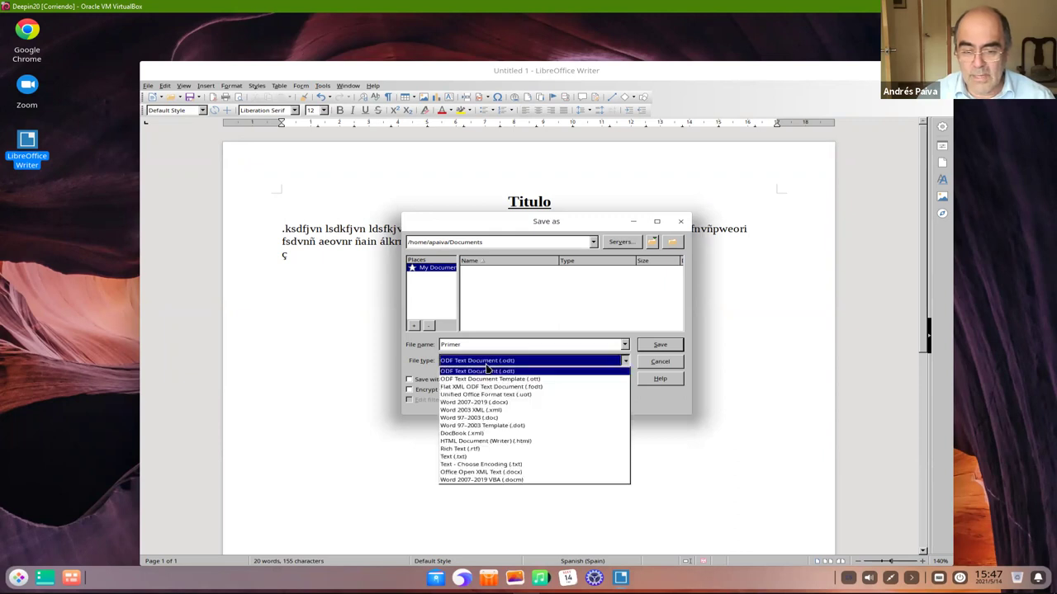
{"action": "left_click", "coordinate": [550, 404]}
{"action": "left_click", "coordinate": [662, 348]}
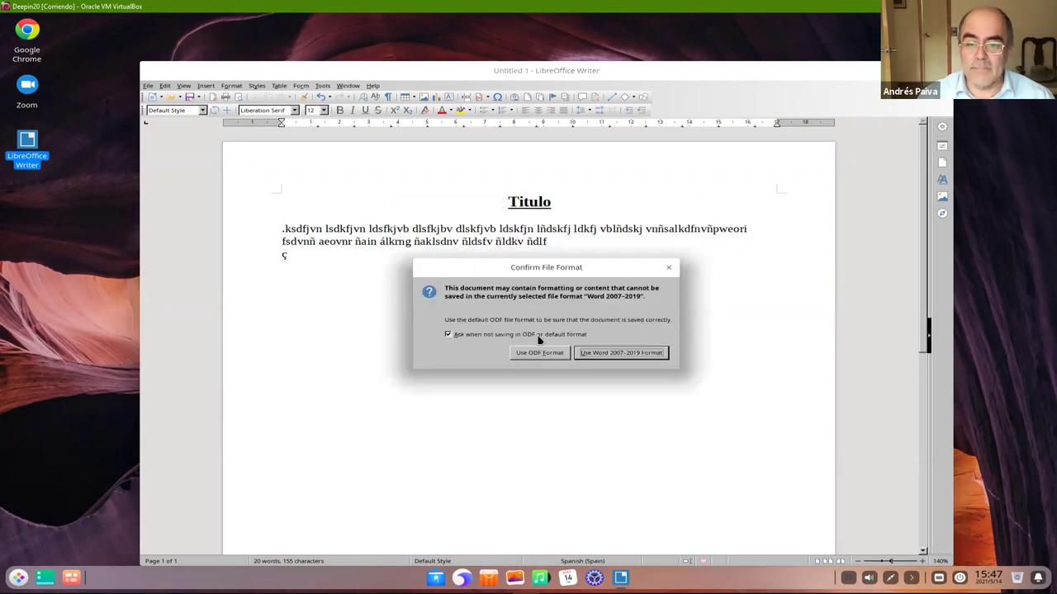
{"action": "left_click", "coordinate": [620, 353]}
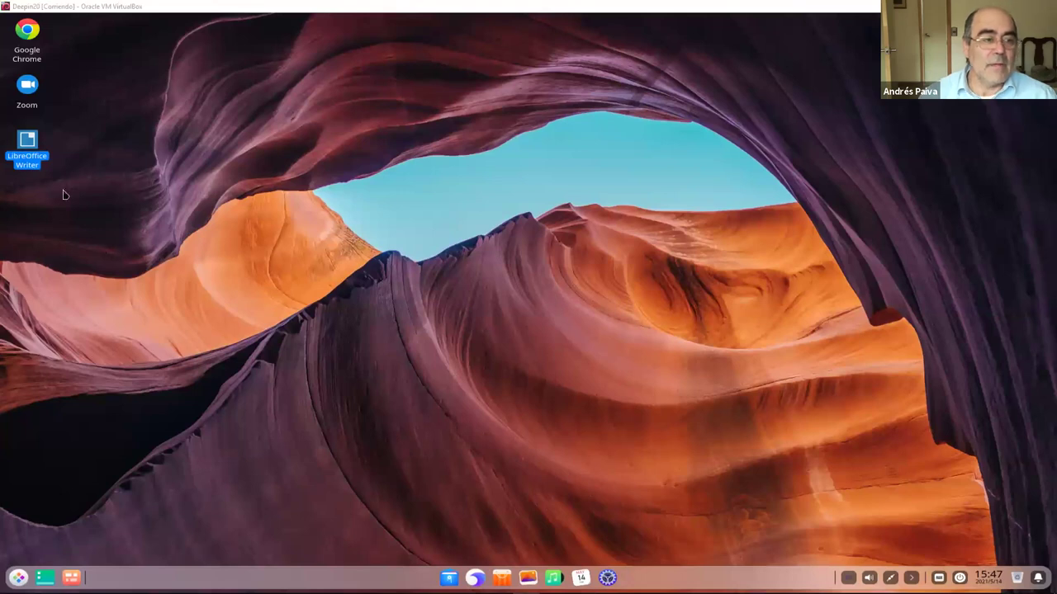
{"action": "left_click", "coordinate": [89, 444]}
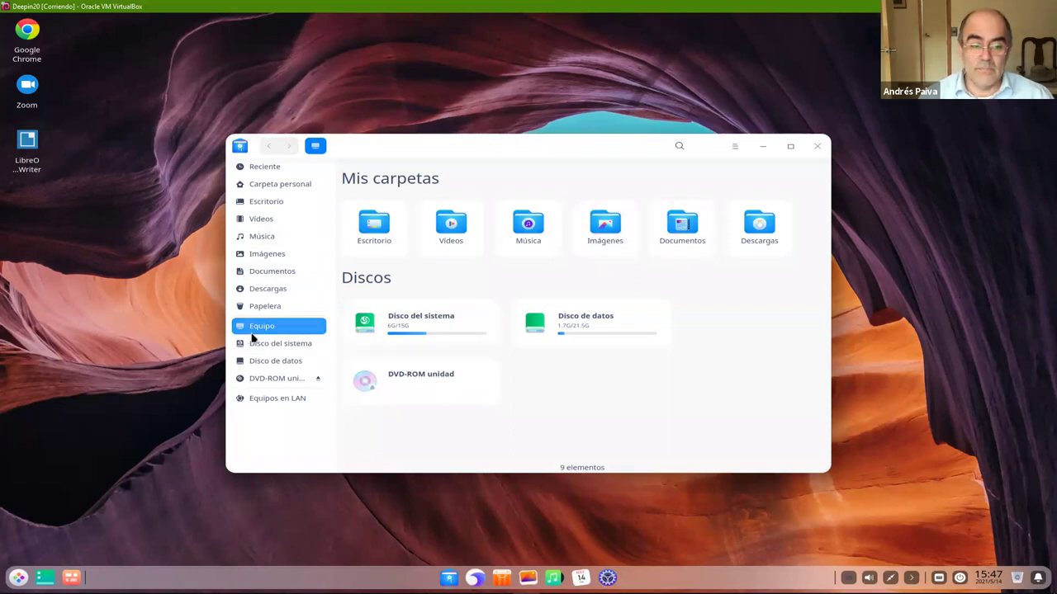
{"action": "left_click", "coordinate": [269, 268]}
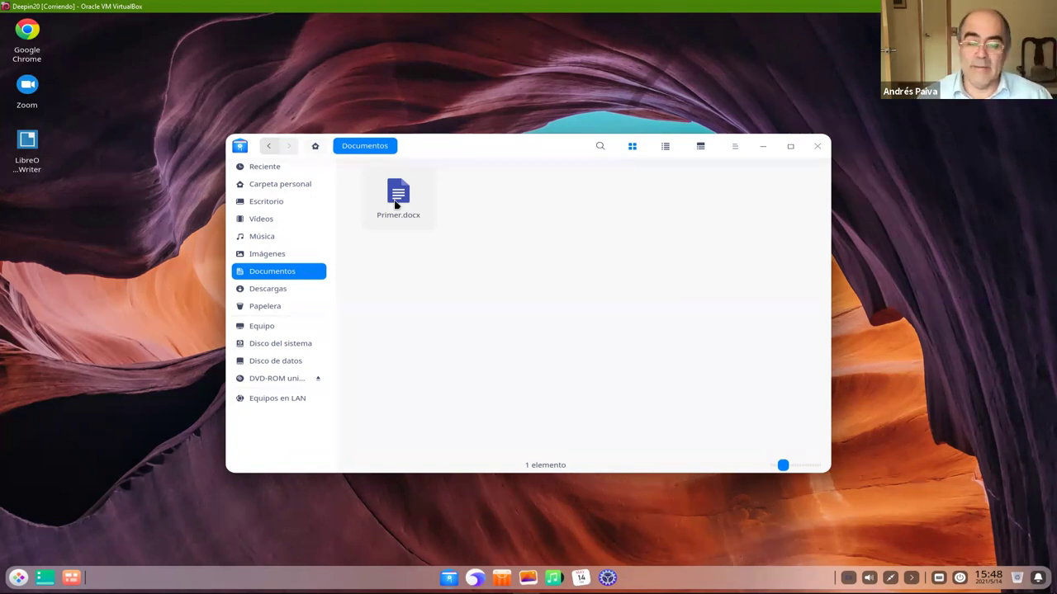
{"action": "left_click", "coordinate": [401, 196]}
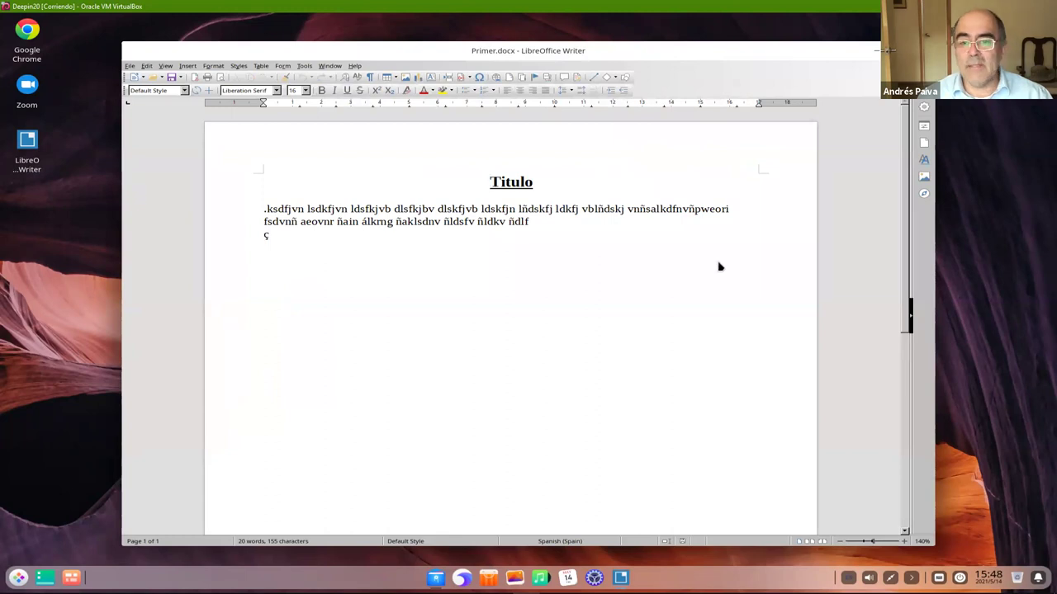
{"action": "key", "text": "alt+F4"}
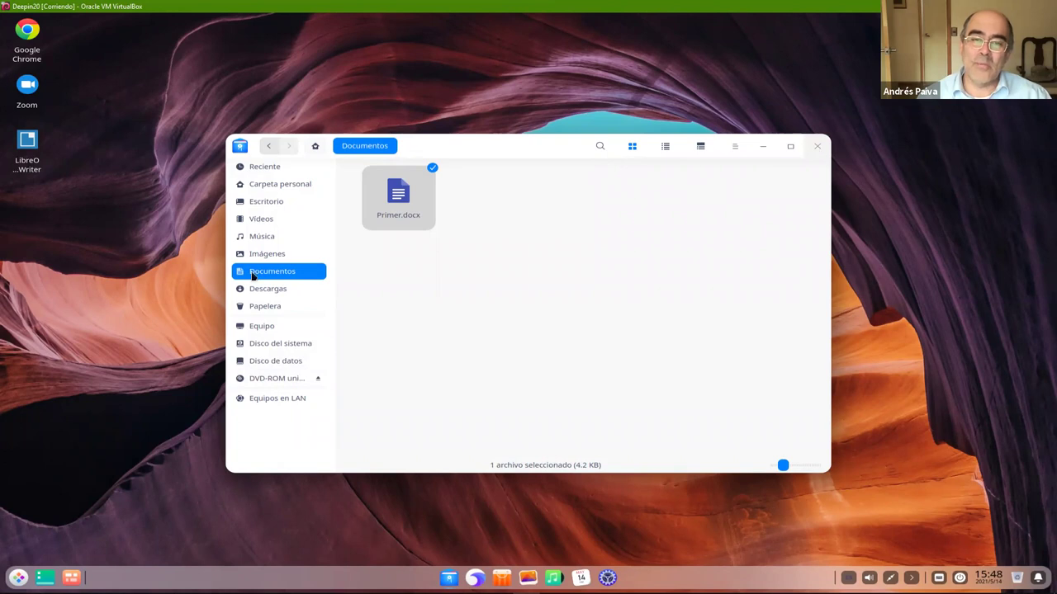
{"action": "key", "text": "alt+F4"}
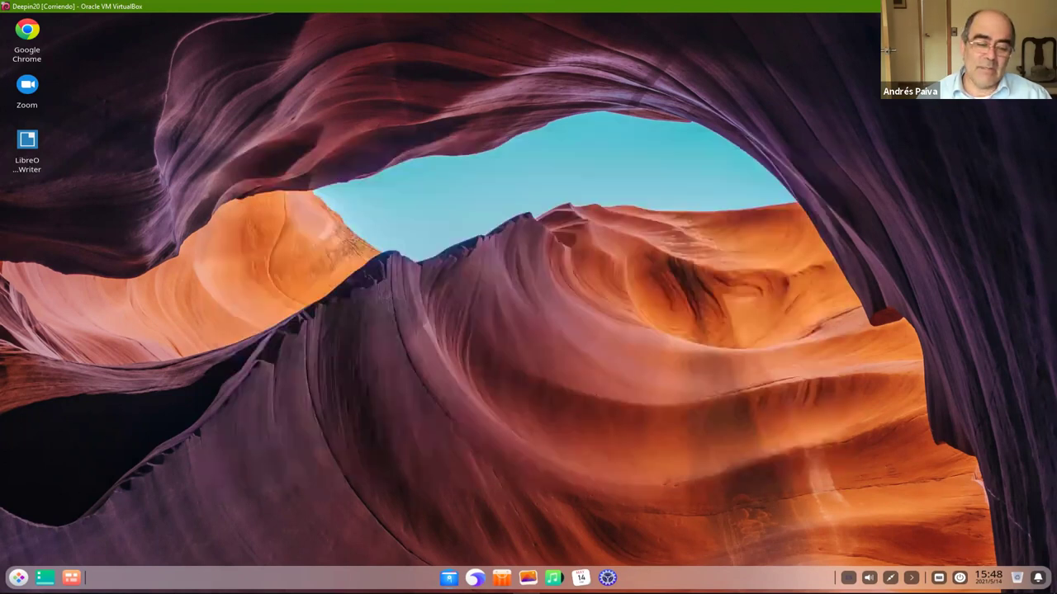
Start Monitor del sistema (System Monitor) from the Deepin application launcher.
{"action": "left_click", "coordinate": [18, 578]}
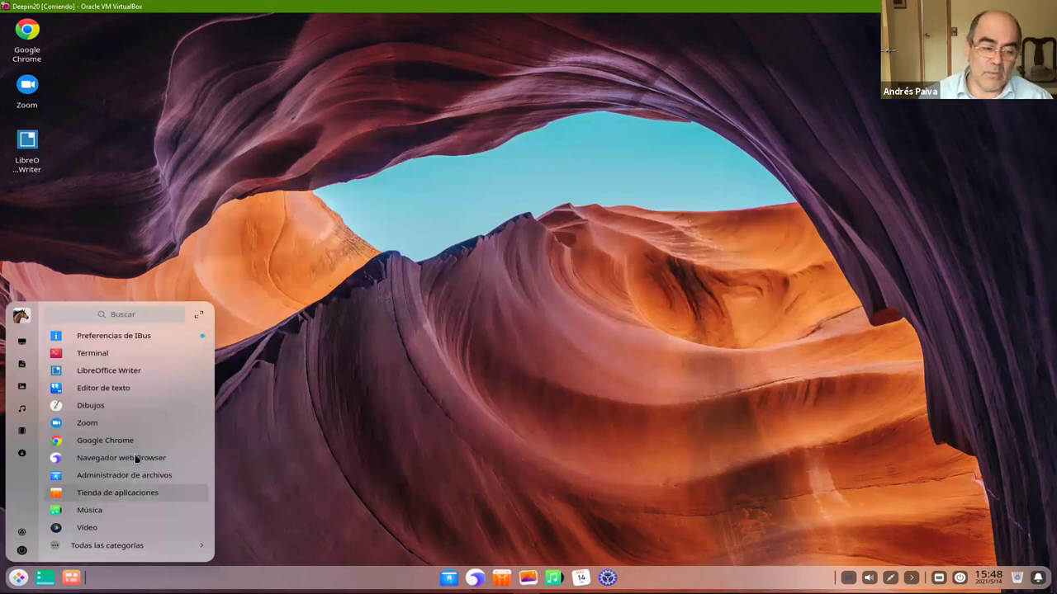
{"action": "scroll", "coordinate": [136, 459], "scroll_direction": "down", "scroll_amount": 1}
{"action": "scroll", "coordinate": [136, 459], "scroll_direction": "down", "scroll_amount": 5}
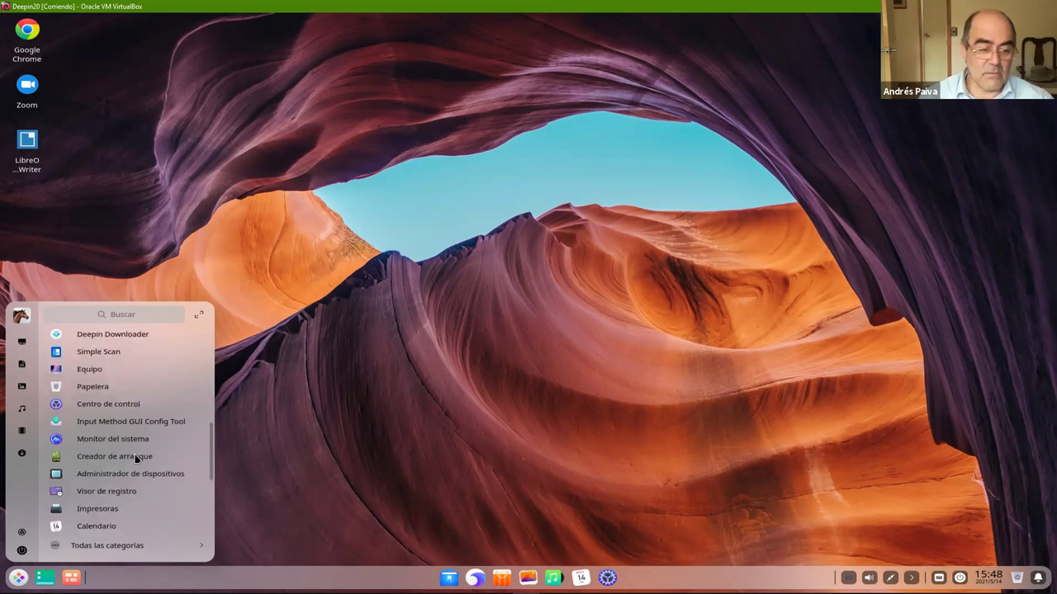
{"action": "left_click", "coordinate": [723, 151]}
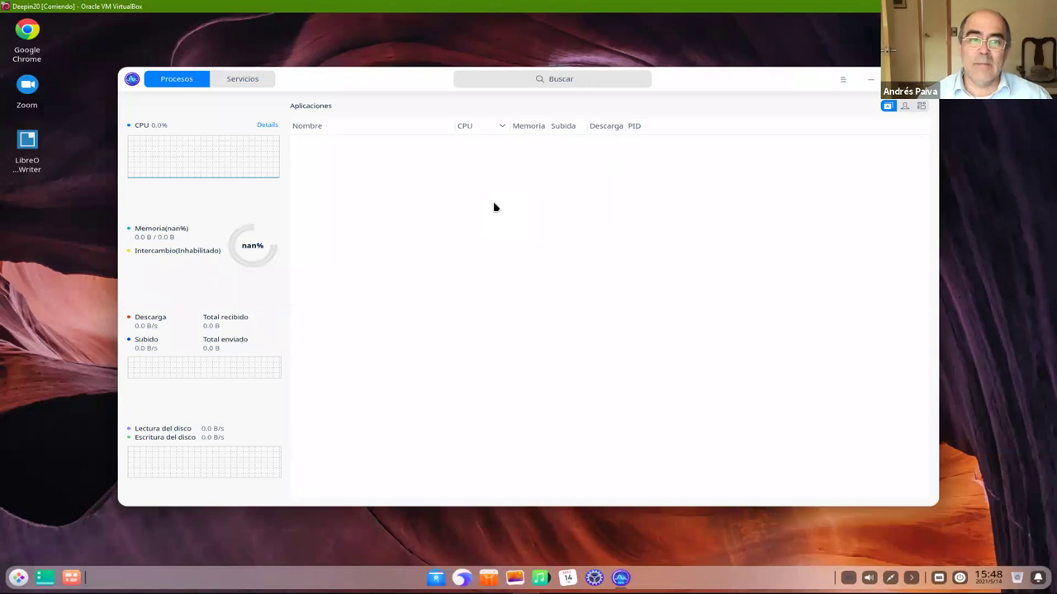
Re-sort processes by CPU, then page through the Servicios (services) list.
{"action": "left_click", "coordinate": [468, 130]}
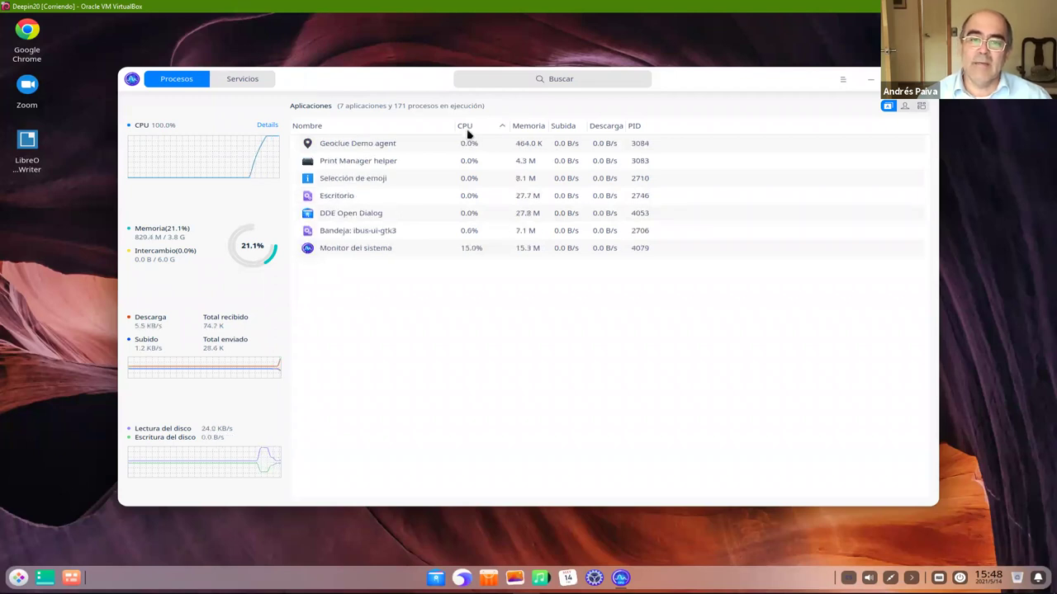
{"action": "left_click", "coordinate": [459, 131]}
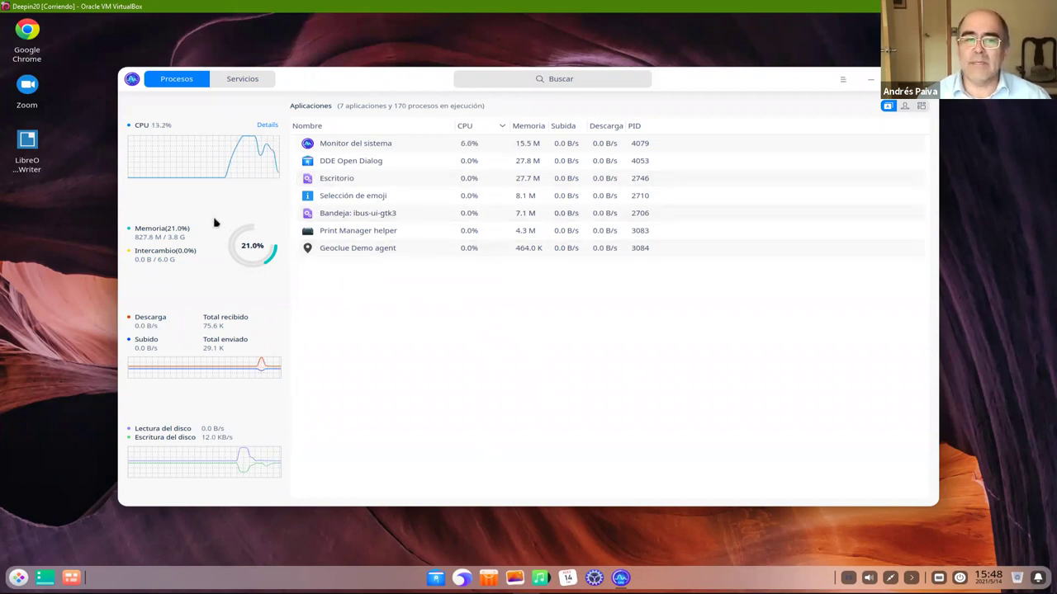
{"action": "left_click", "coordinate": [250, 80]}
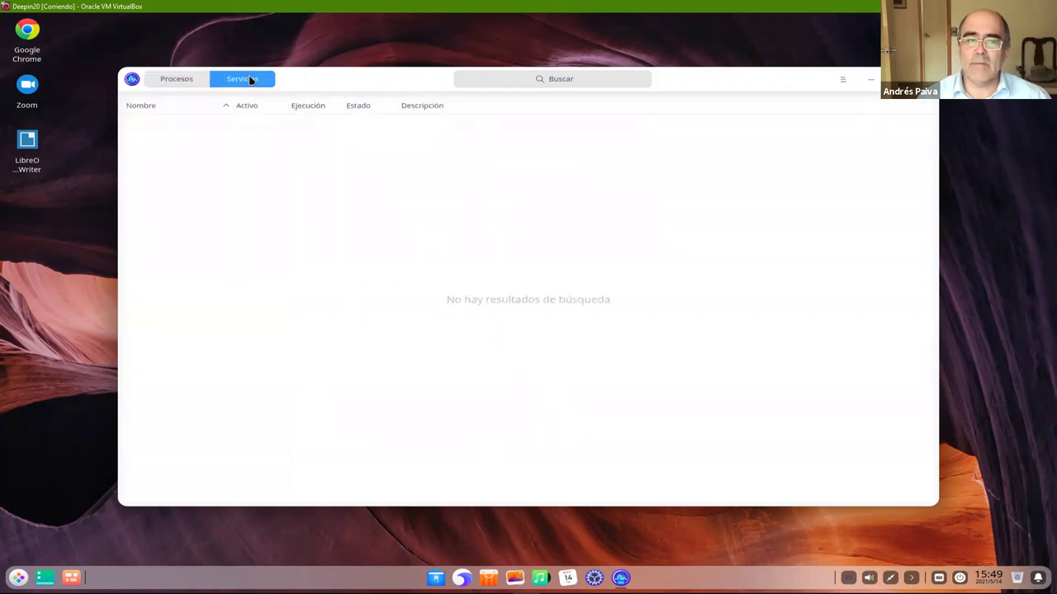
{"action": "left_click", "coordinate": [253, 201]}
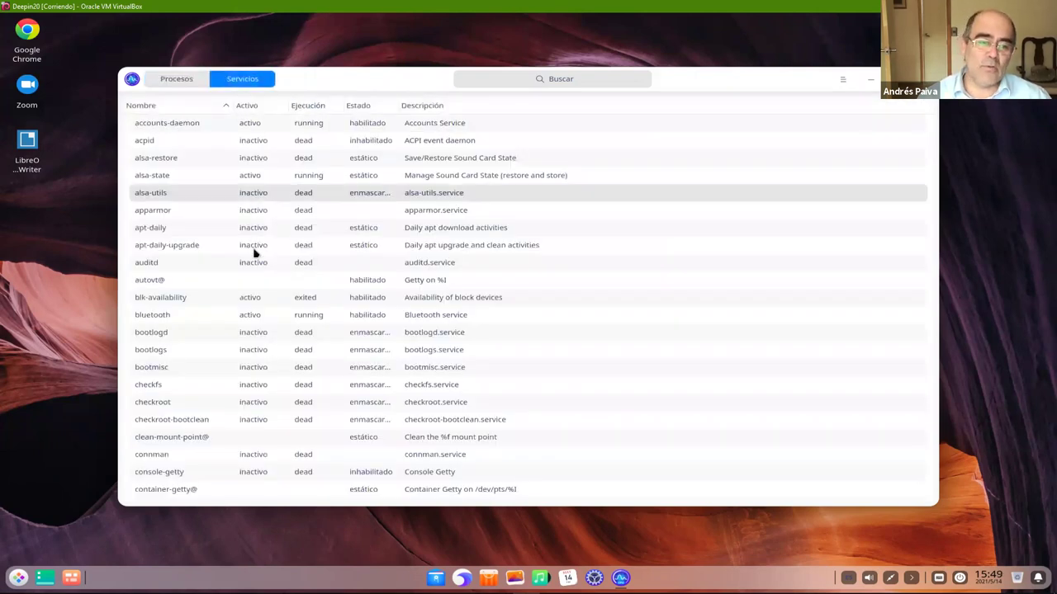
{"action": "key", "text": "Page_Down"}
{"action": "key", "text": "Page_Down"}
{"action": "key", "text": "Page_Down"}
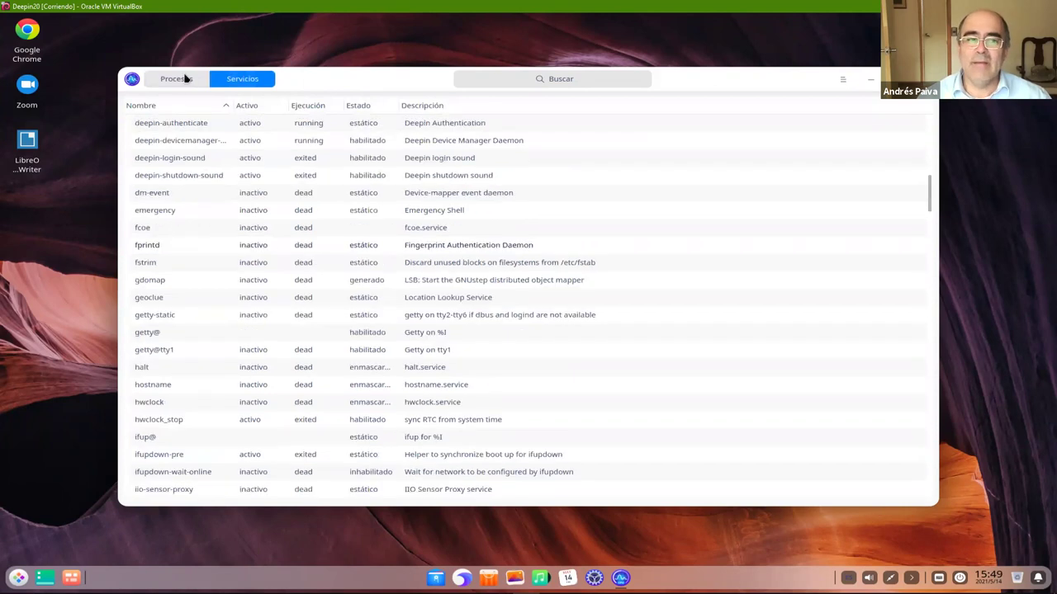
Return to Procesos, close System Monitor, and launch the web browser from the dock.
{"action": "key", "text": "ctrl+Tab"}
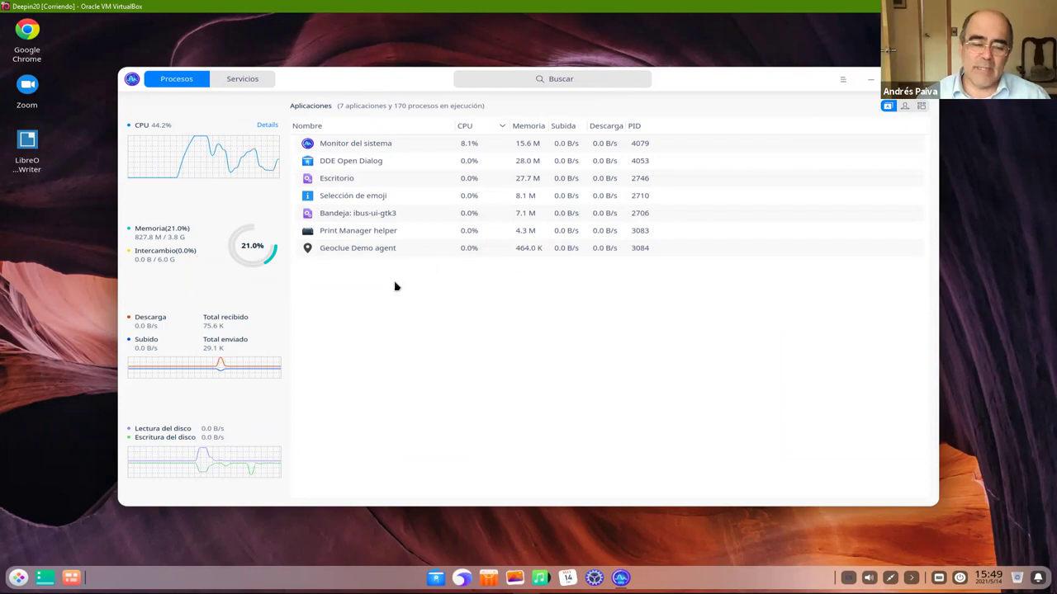
{"action": "key", "text": "alt+F4"}
{"action": "left_click", "coordinate": [476, 578]}
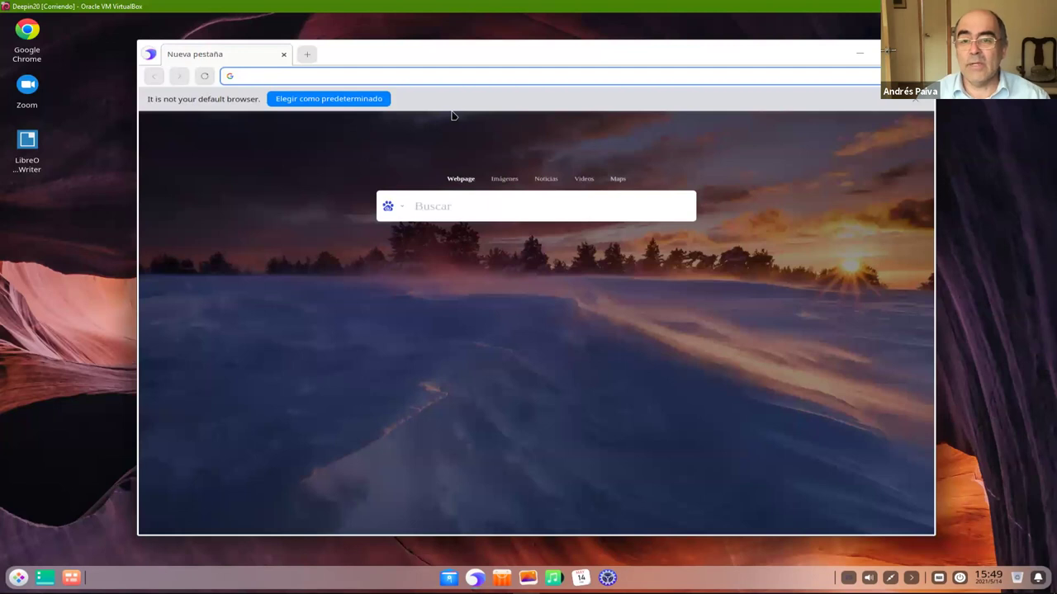
Look up 'google' from the address bar and go to the Google homepage.
{"action": "left_click_drag", "start_coordinate": [638, 57], "coordinate": [648, 54]}
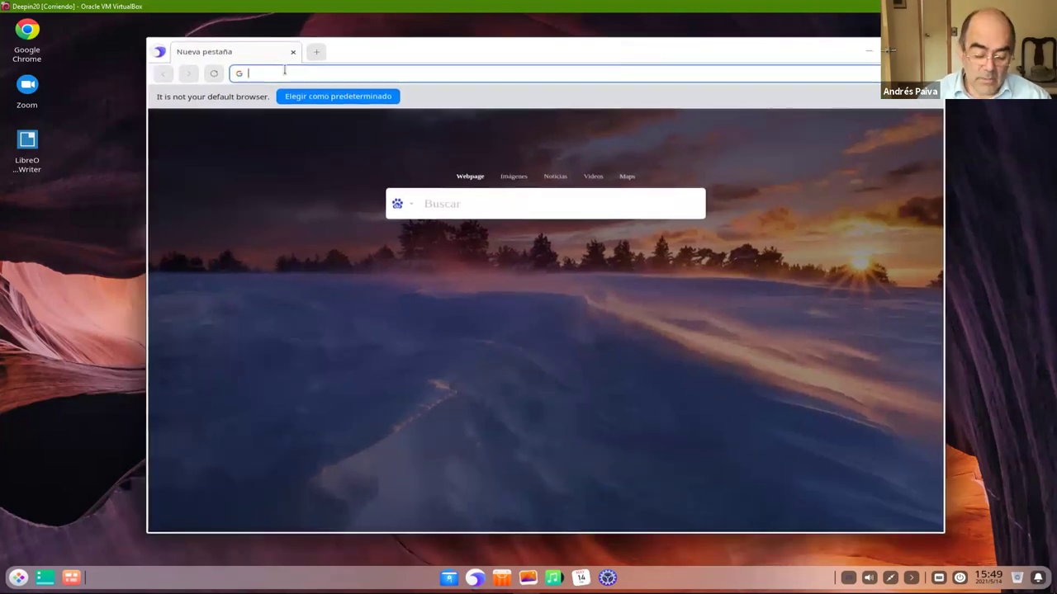
{"action": "type", "text": "google"}
{"action": "key", "text": "Return"}
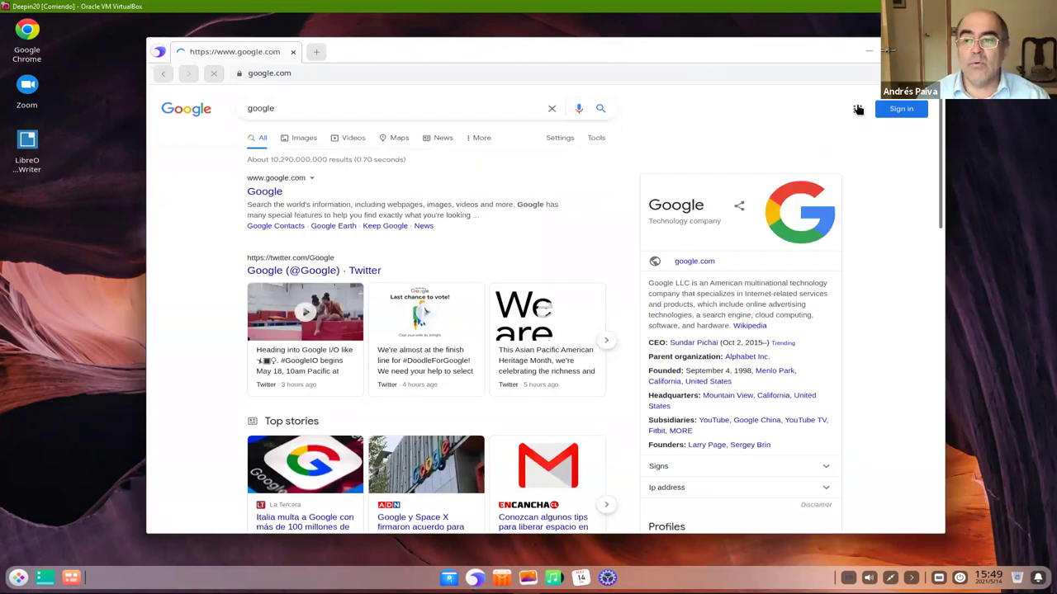
{"action": "left_click", "coordinate": [860, 100]}
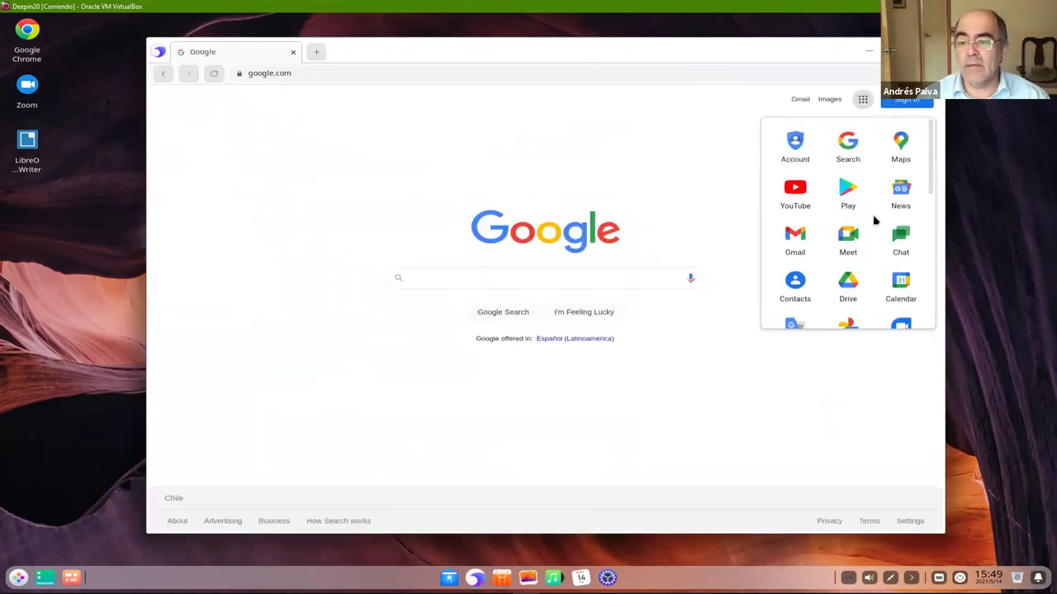
{"action": "scroll", "coordinate": [854, 247], "scroll_direction": "down", "scroll_amount": 1}
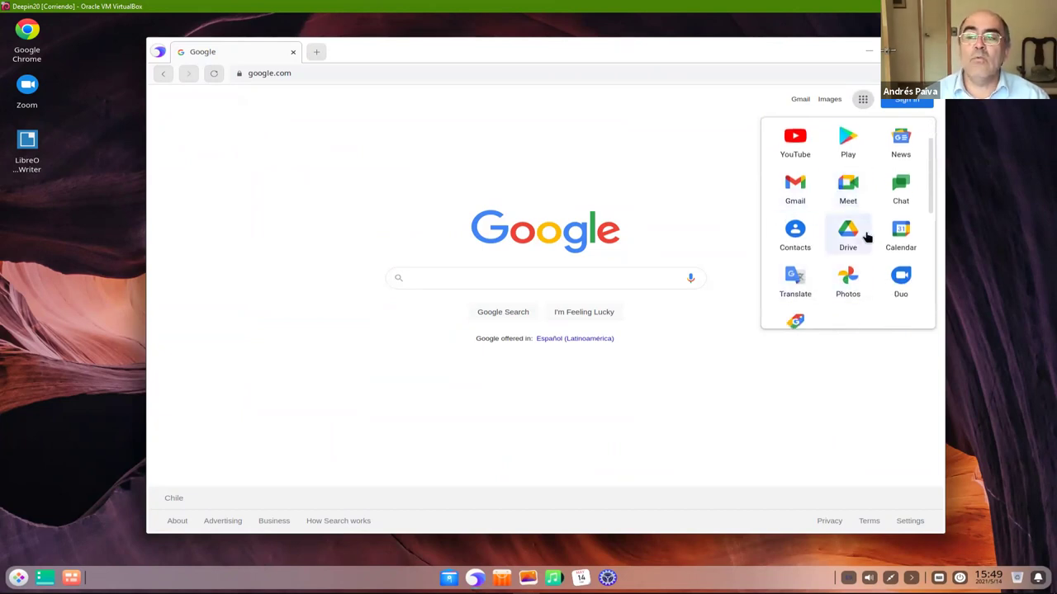
{"action": "scroll", "coordinate": [866, 237], "scroll_direction": "up", "scroll_amount": 1}
{"action": "left_click", "coordinate": [373, 177]}
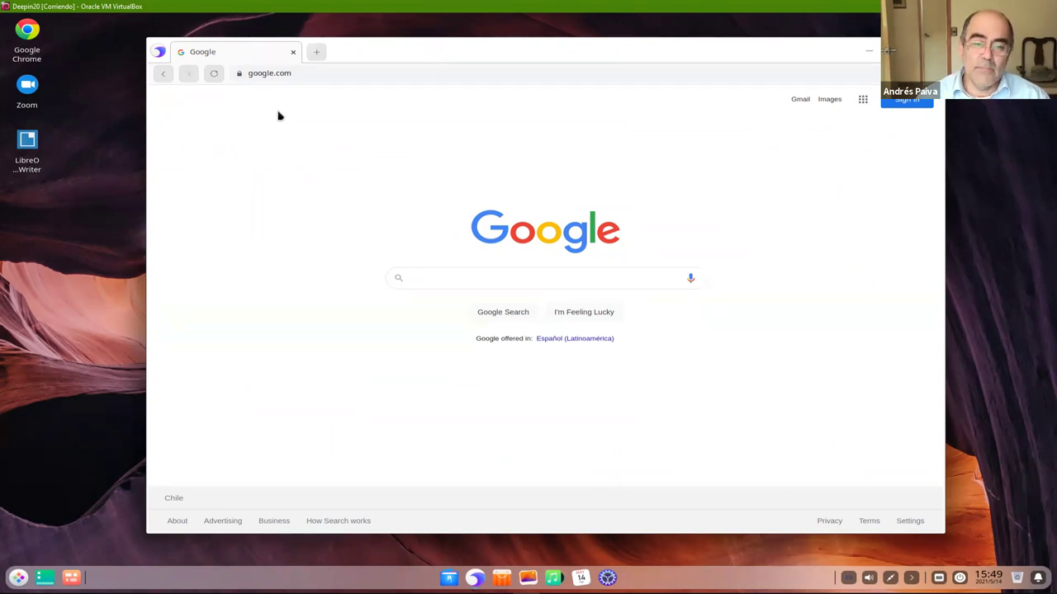
Search Google for 'chrome' and open the Google Chrome download result.
{"action": "left_click", "coordinate": [431, 279]}
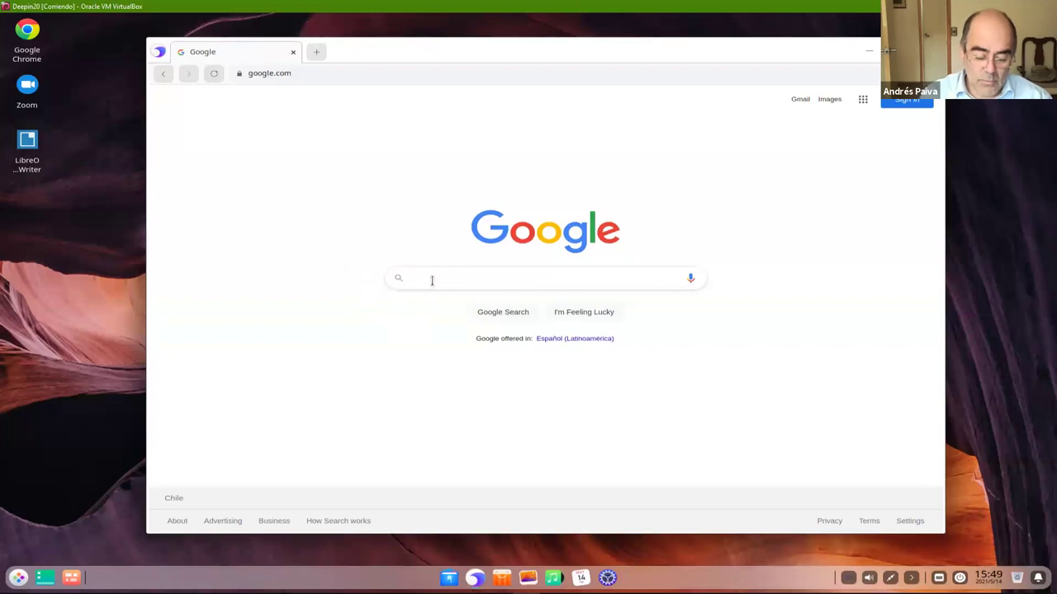
{"action": "type", "text": "chrome"}
{"action": "key", "text": "Return"}
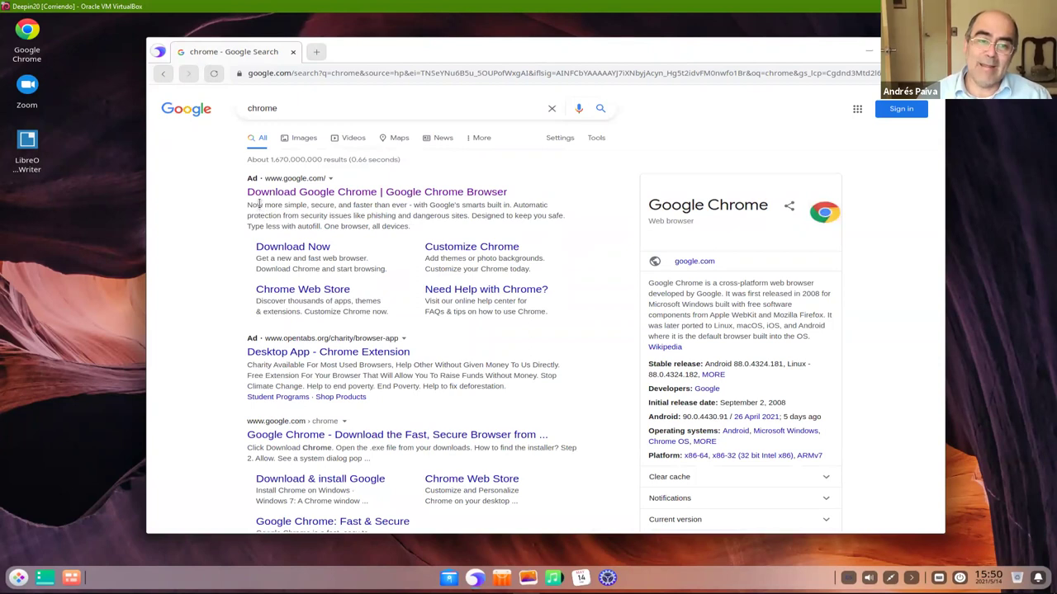
{"action": "left_click", "coordinate": [259, 201]}
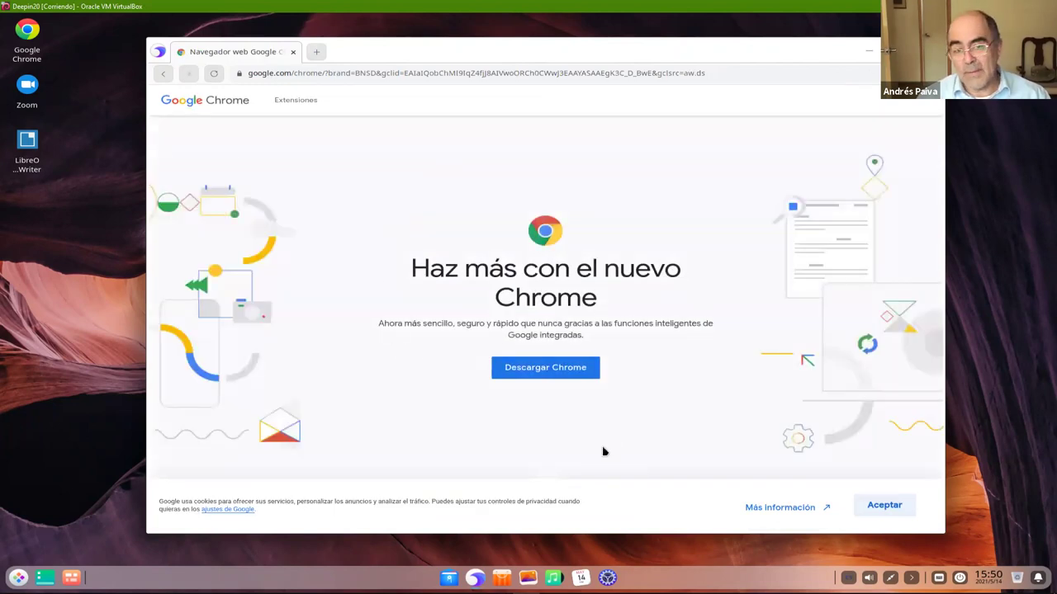
View the Descargar Chrome options for Linux, dismiss them without downloading, and close the browser.
{"action": "left_click", "coordinate": [556, 371]}
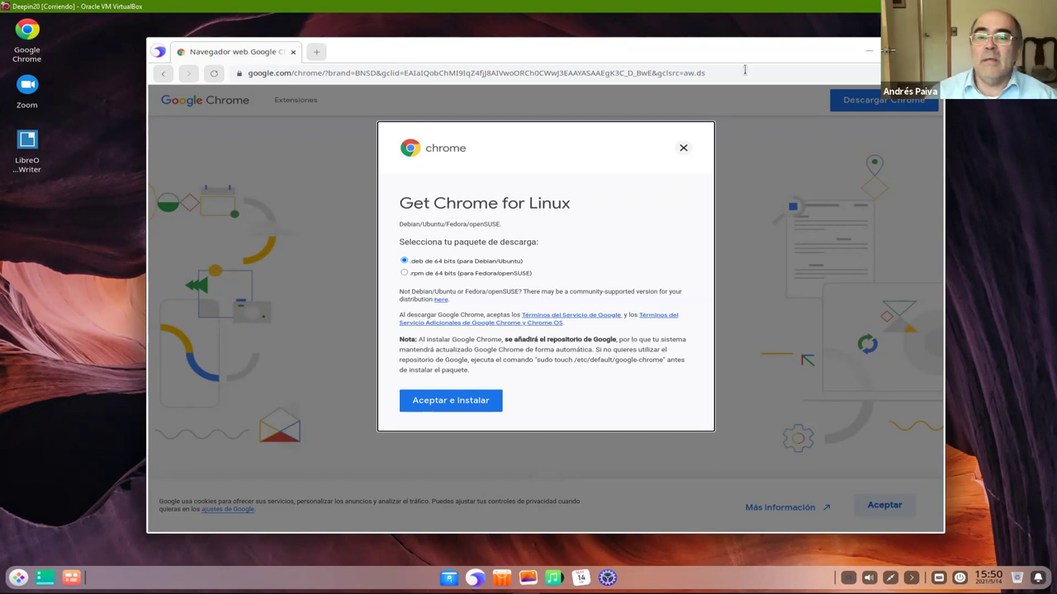
{"action": "left_click", "coordinate": [683, 149]}
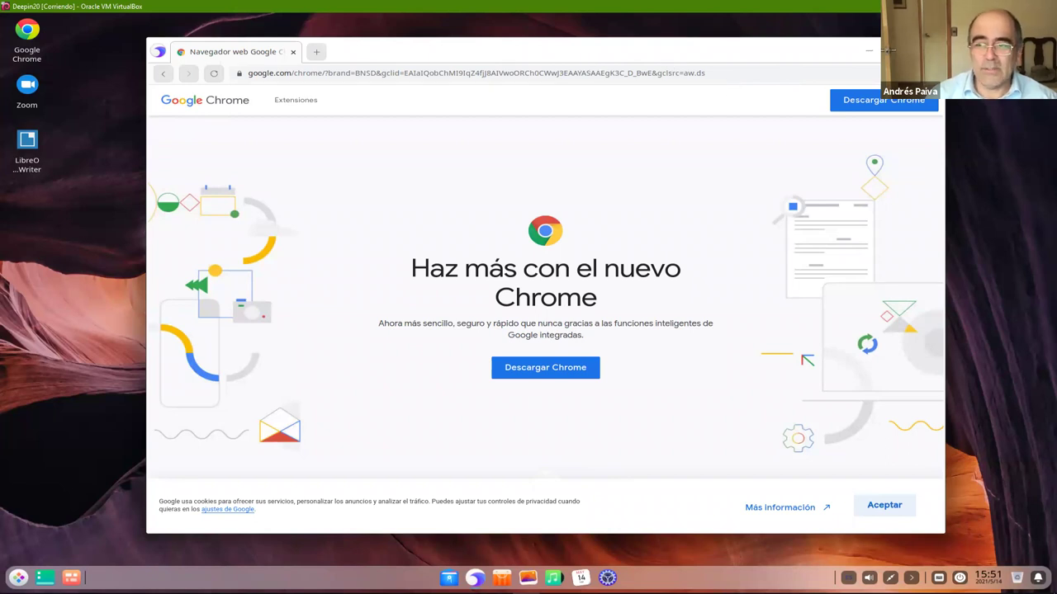
{"action": "key", "text": "ctrl+w"}
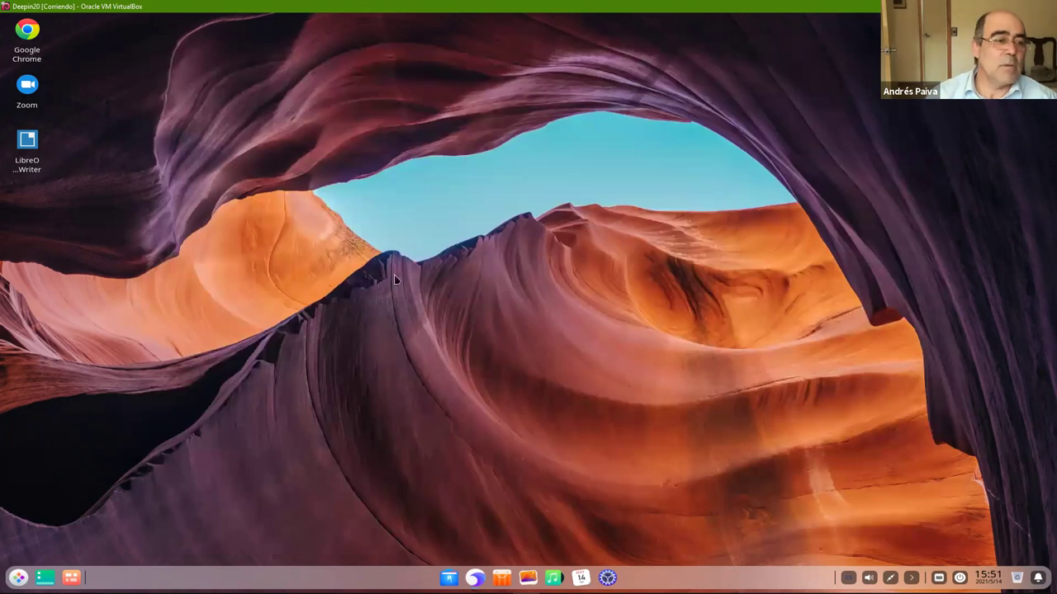
Select the Zoom desktop icon and take the Deepin20 VM out of full-screen mode.
{"action": "left_click", "coordinate": [27, 85]}
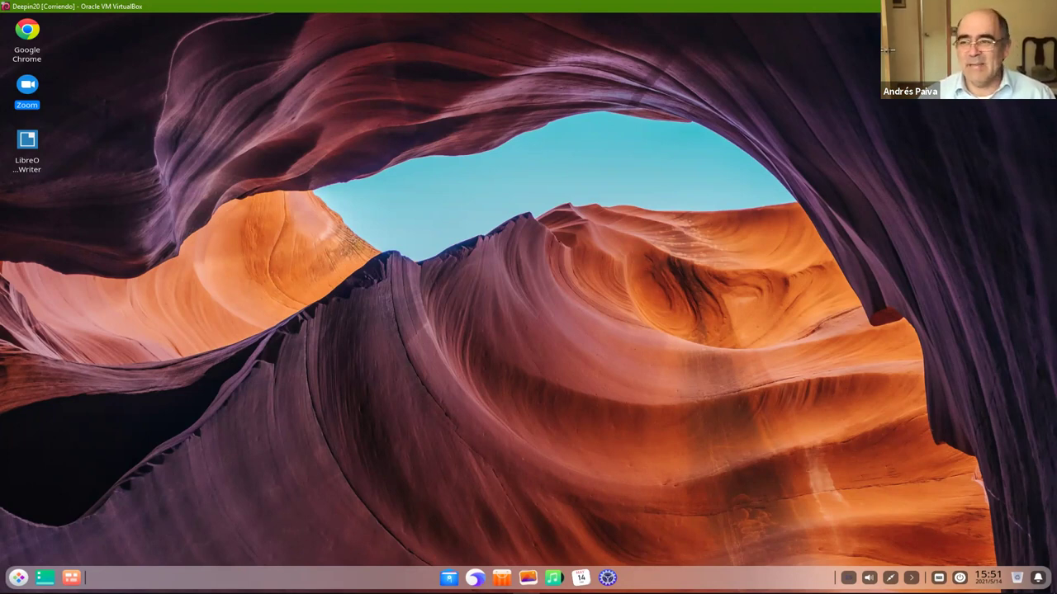
{"action": "key", "text": "ctrl+f"}
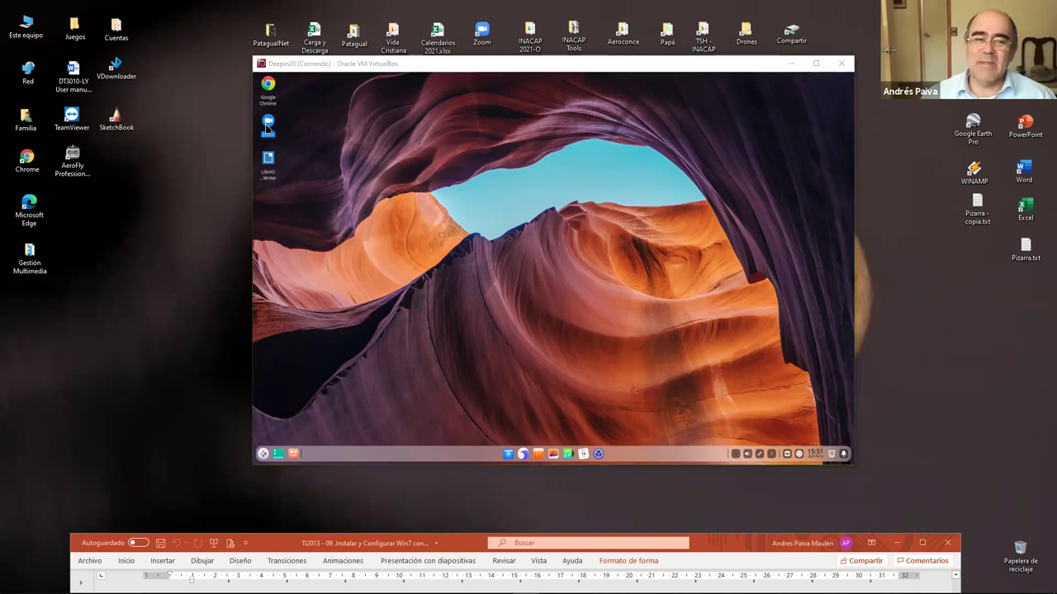
Launch Zoom in the guest and fill in the saved Class meeting from the history.
{"action": "left_click", "coordinate": [270, 124]}
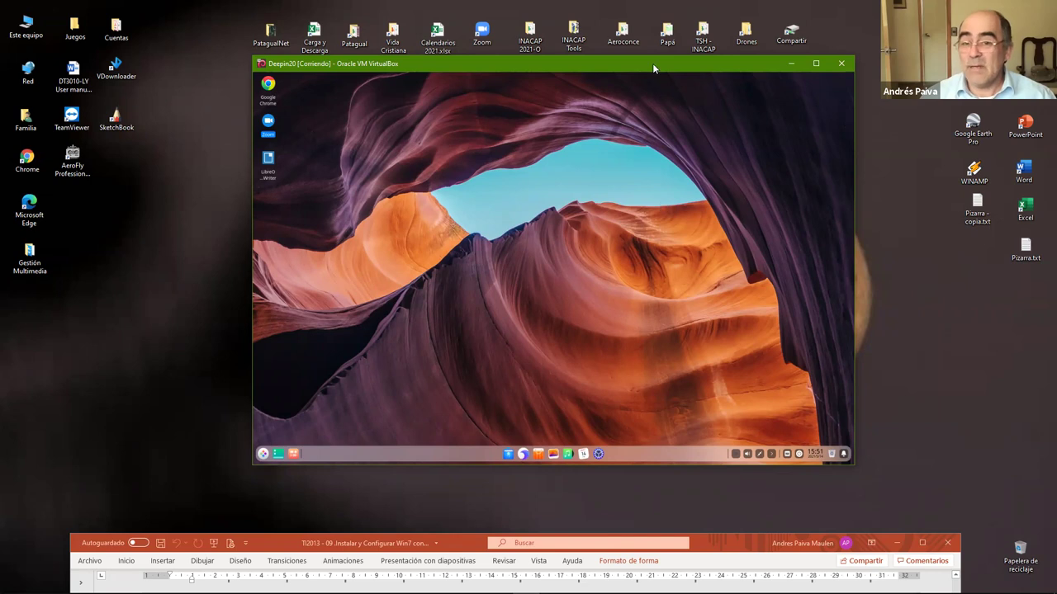
{"action": "left_click_drag", "start_coordinate": [654, 72], "coordinate": [783, 125]}
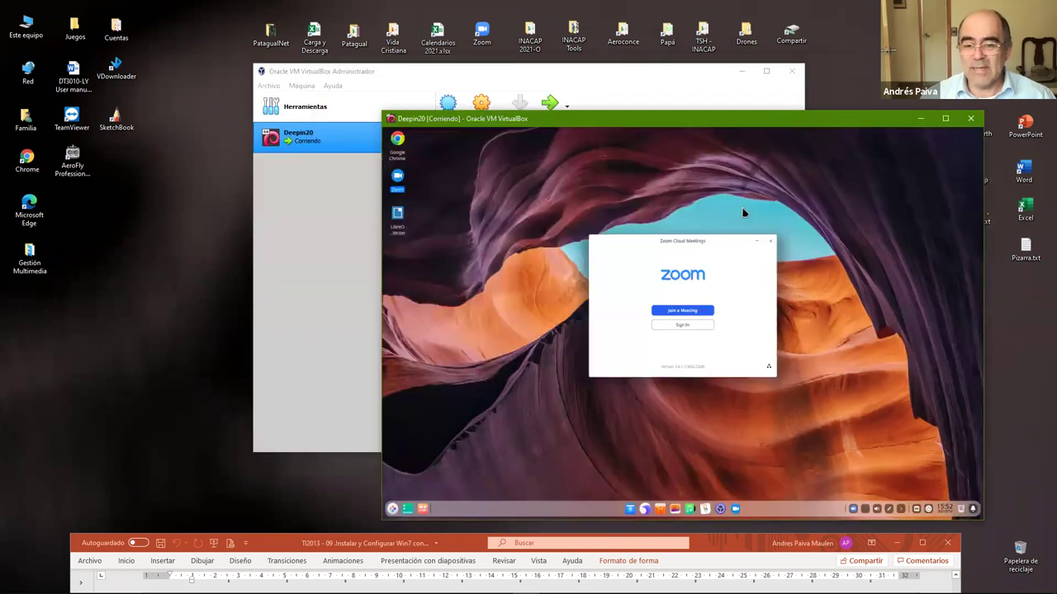
{"action": "left_click", "coordinate": [684, 314]}
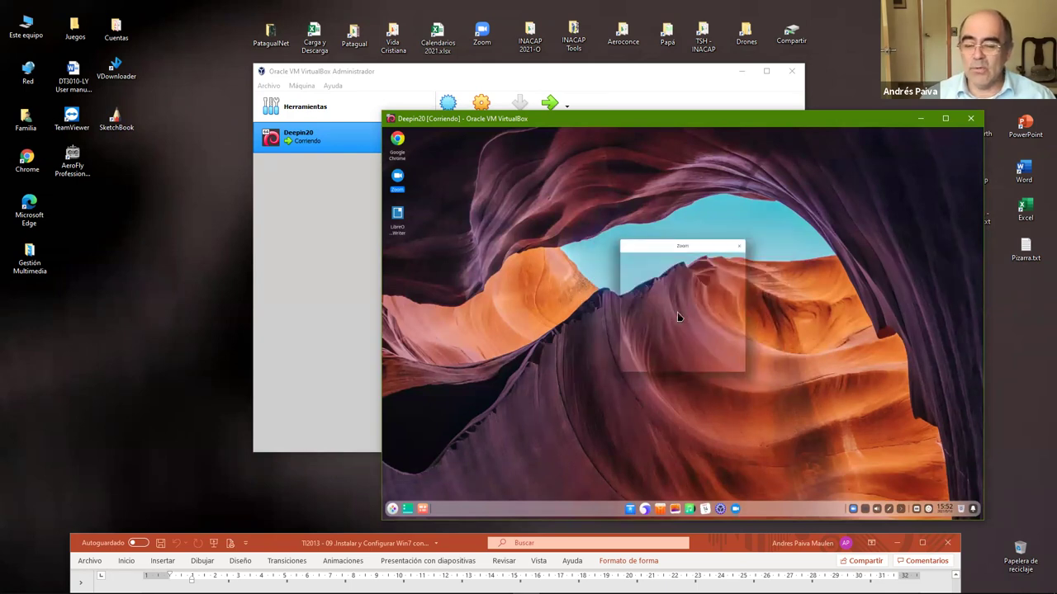
{"action": "left_click", "coordinate": [730, 293]}
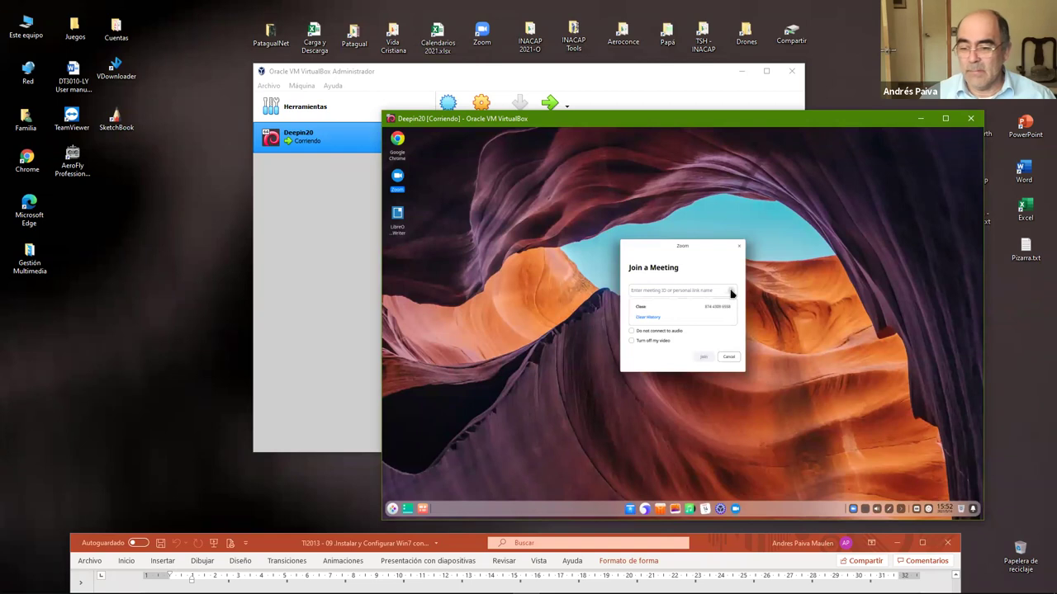
{"action": "left_click", "coordinate": [728, 309]}
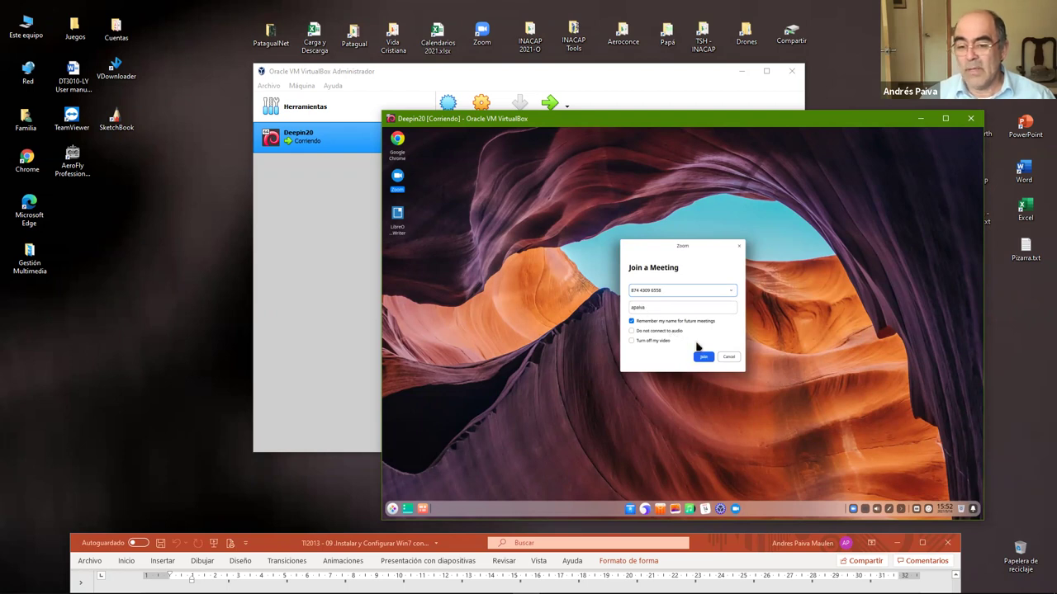
Join the Class meeting, entering the meeting passcode.
{"action": "key", "text": "Return"}
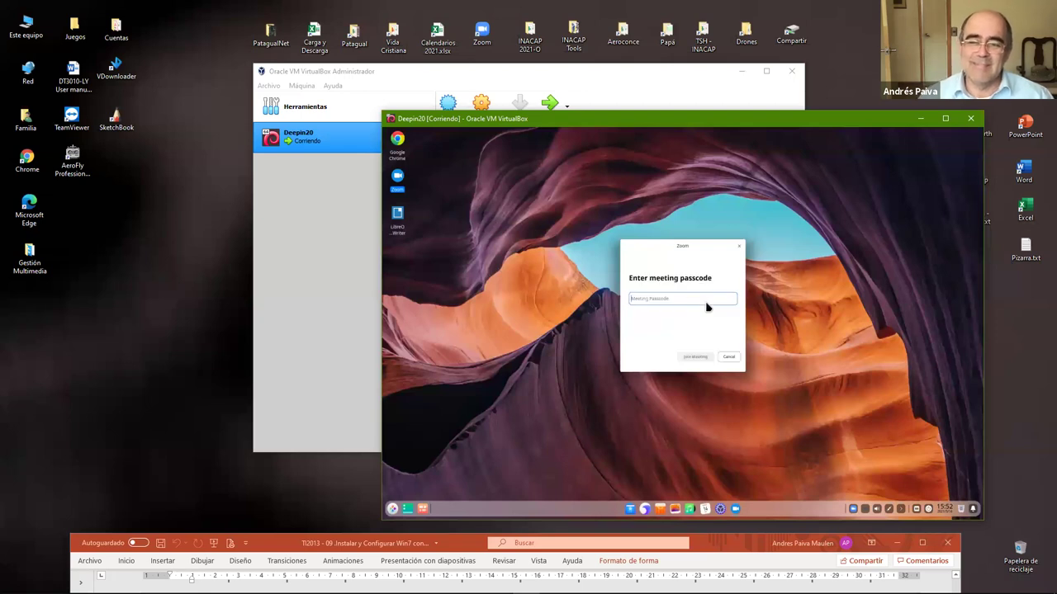
{"action": "type", "text": "••"}
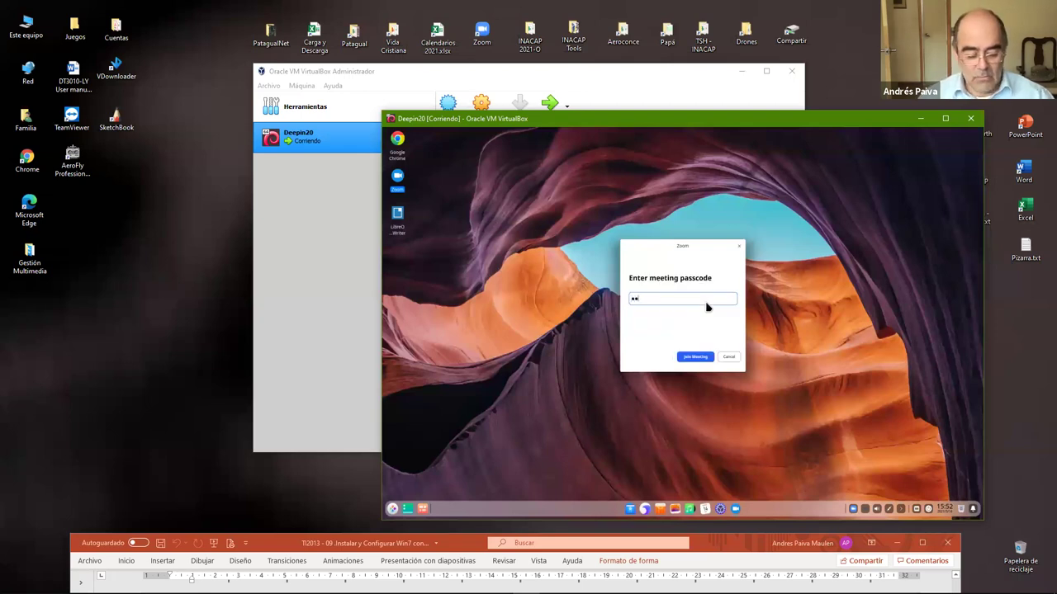
{"action": "left_click", "coordinate": [691, 357]}
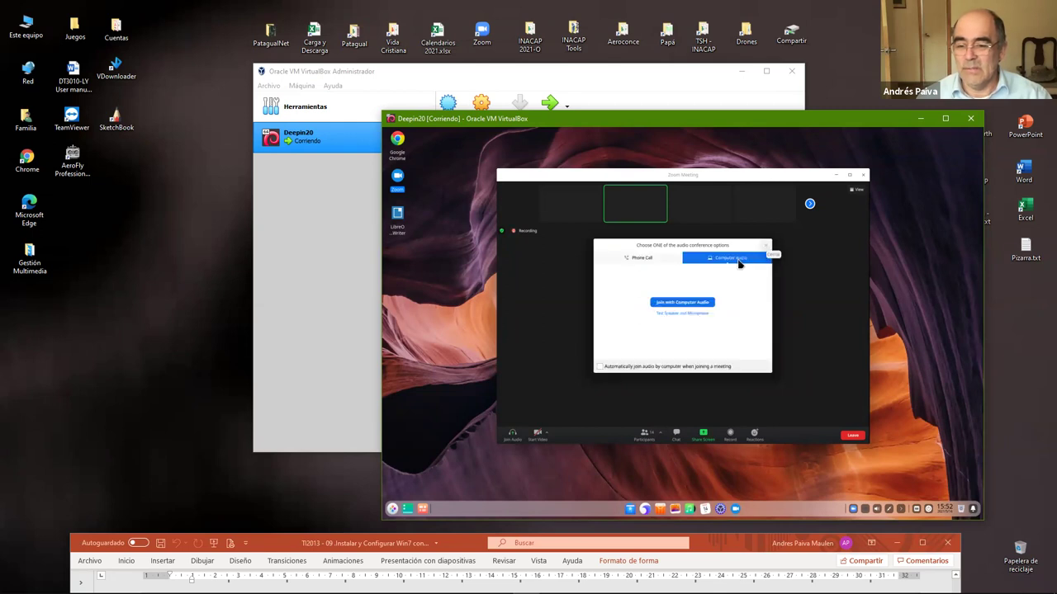
Join the Zoom meeting with computer audio, then leave the meeting.
{"action": "left_click", "coordinate": [703, 304]}
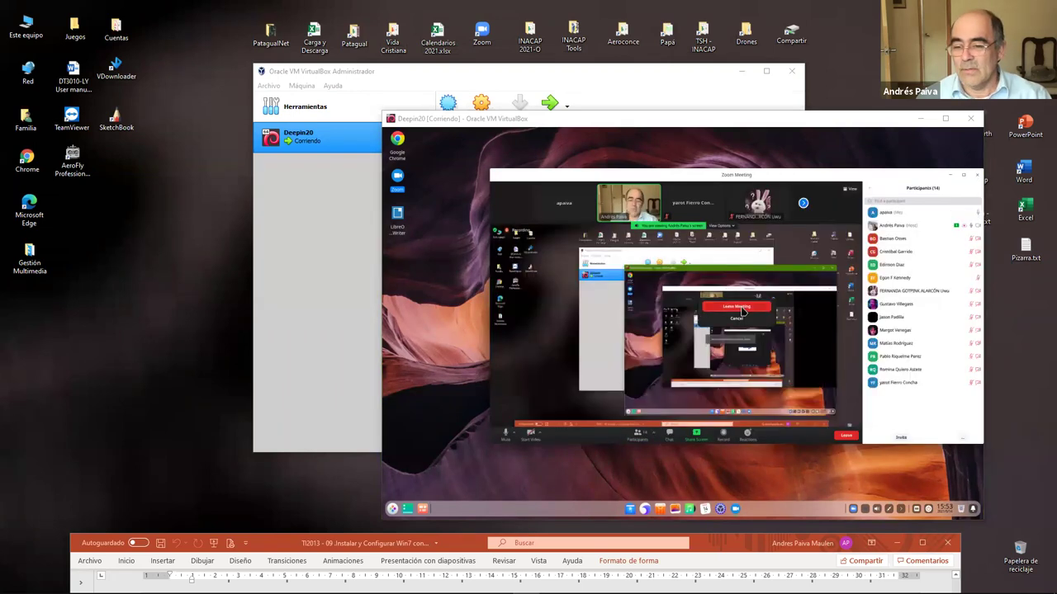
{"action": "left_click", "coordinate": [740, 308]}
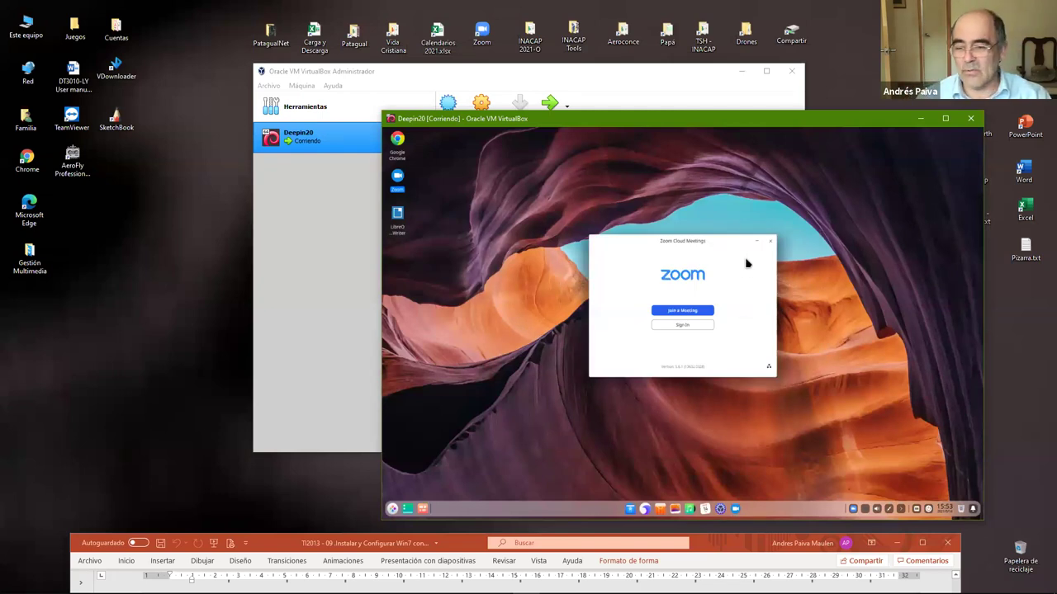
Close the Zoom Cloud Meetings window in the Deepin20 guest.
{"action": "left_click", "coordinate": [769, 240]}
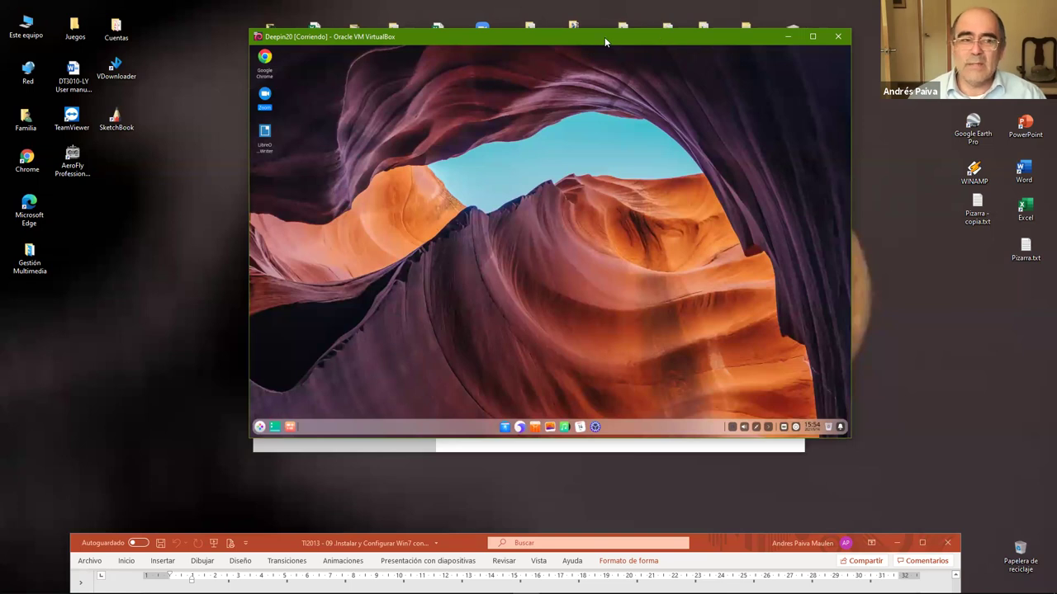
Shut down the Deepin20 guest through its tray power menu (Apagar), confirming Shut down.
{"action": "left_click", "coordinate": [813, 36]}
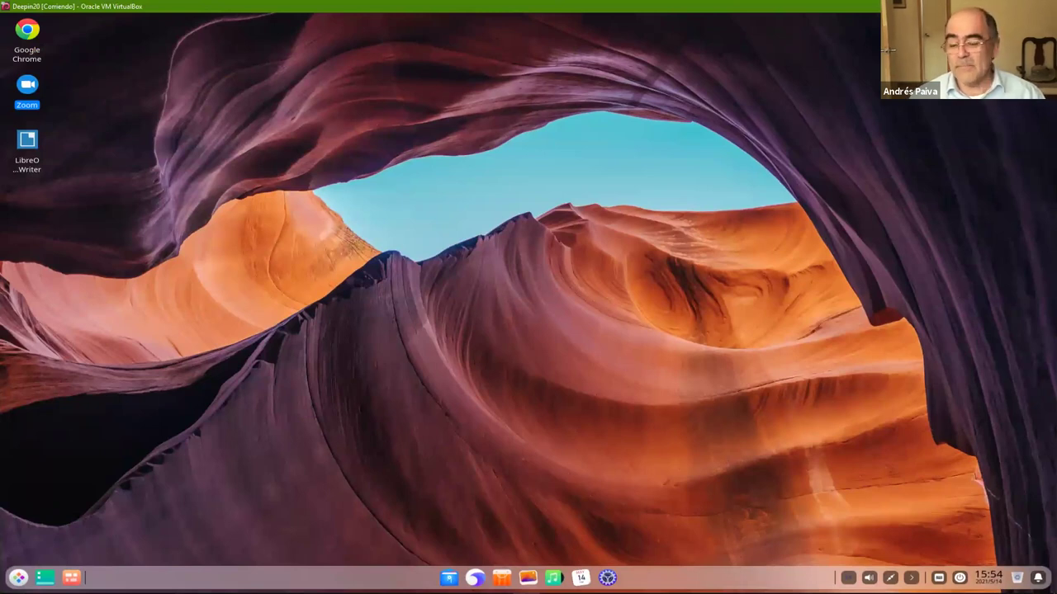
{"action": "key", "text": "super+Down"}
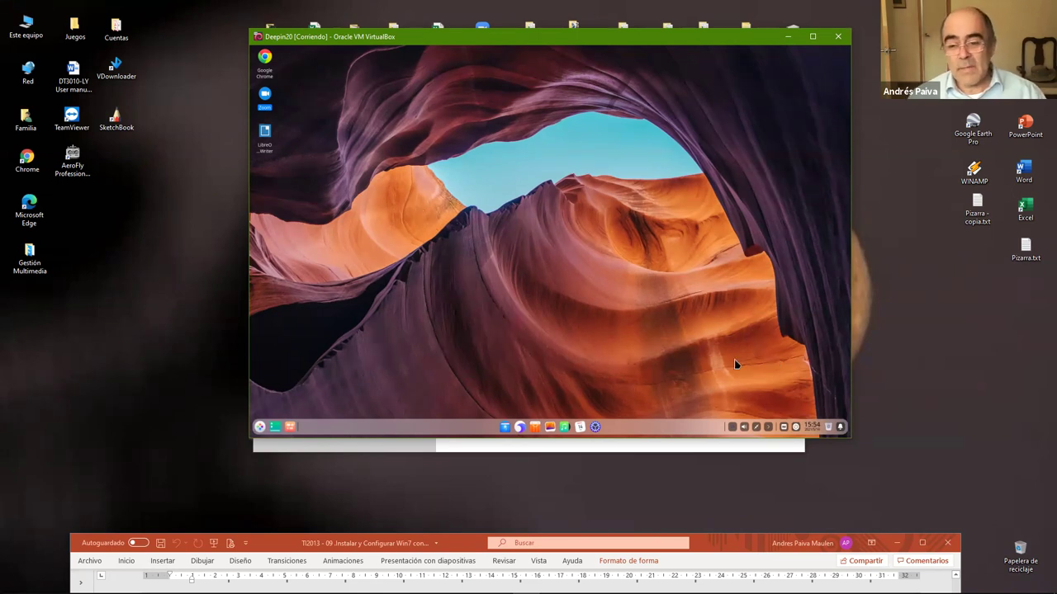
{"action": "left_click", "coordinate": [796, 427]}
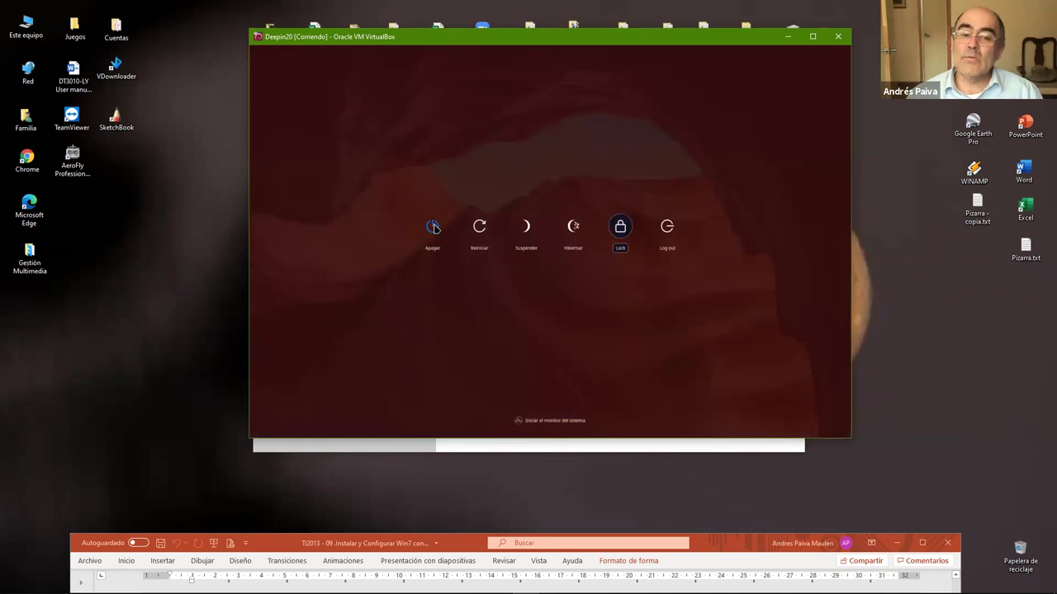
{"action": "left_click", "coordinate": [432, 226]}
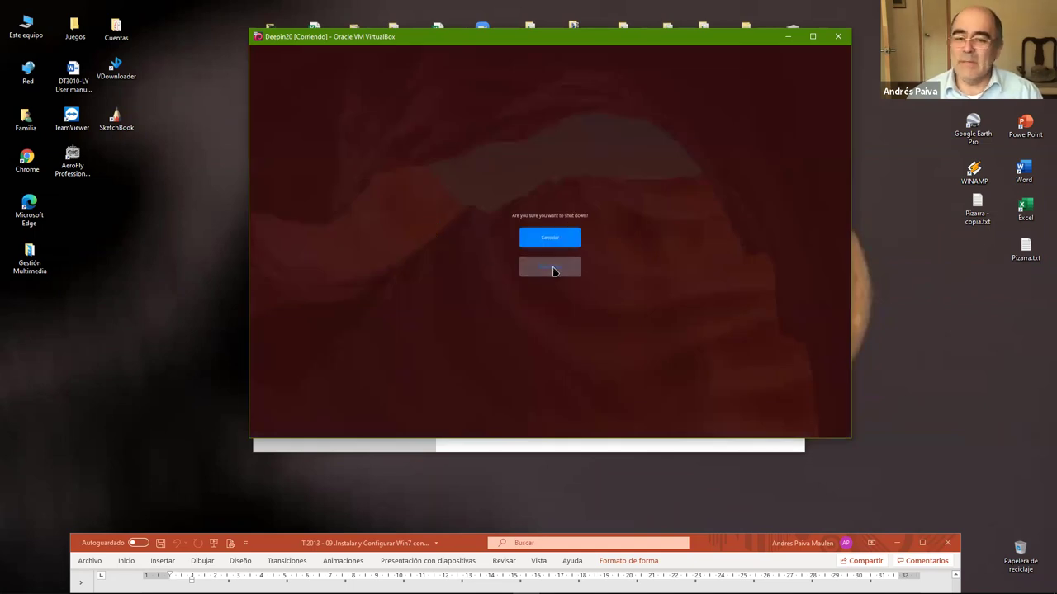
{"action": "key", "text": "Tab"}
{"action": "key", "text": "Return"}
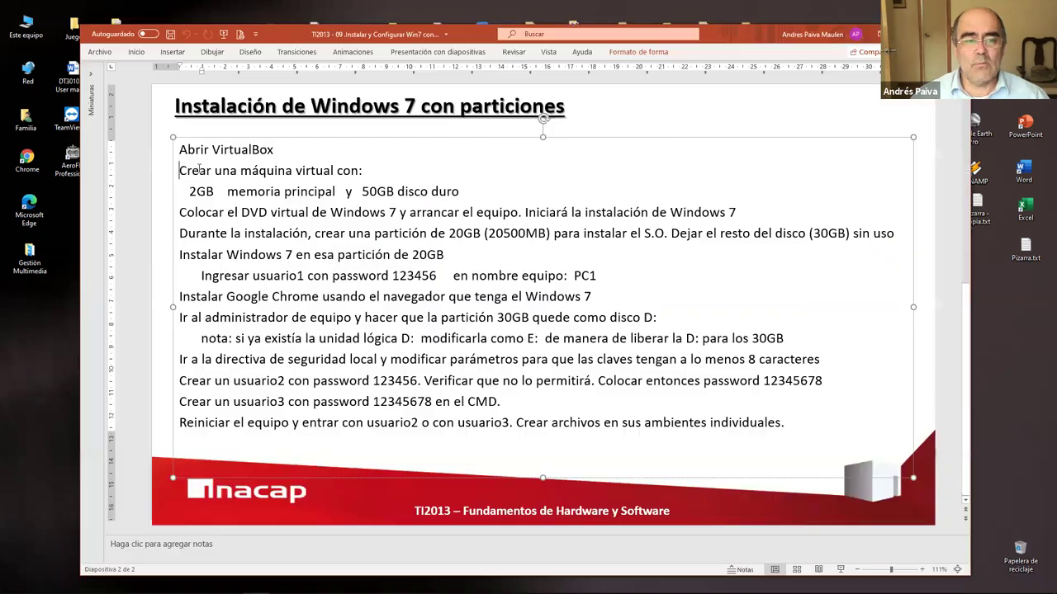
Move the PowerPoint slide aside and start a new virtual machine with Nueva.
{"action": "left_click_drag", "start_coordinate": [199, 169], "coordinate": [520, 193]}
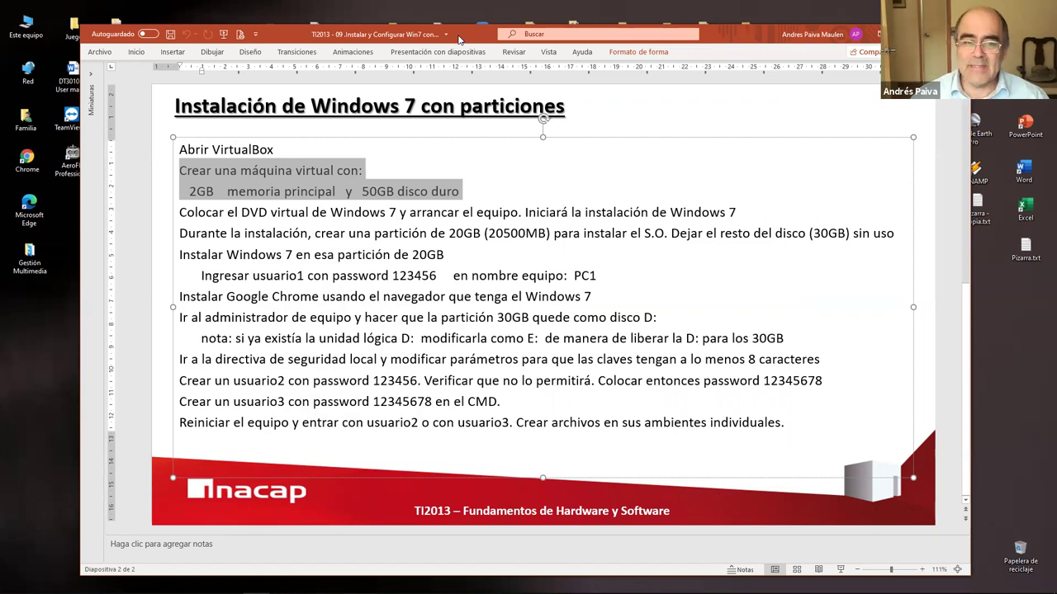
{"action": "left_click_drag", "start_coordinate": [458, 39], "coordinate": [460, 491]}
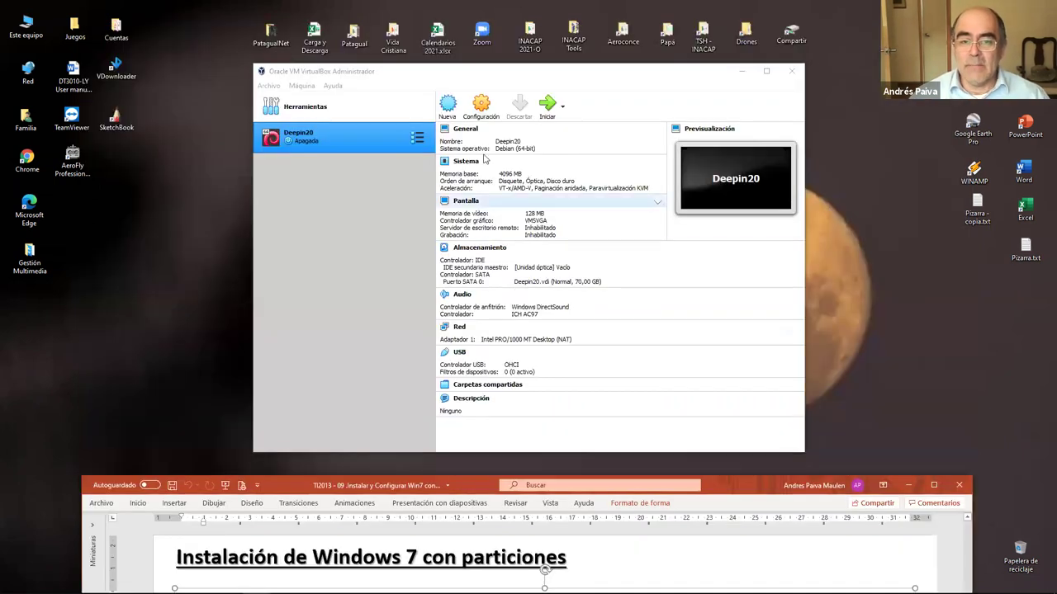
{"action": "left_click", "coordinate": [446, 106]}
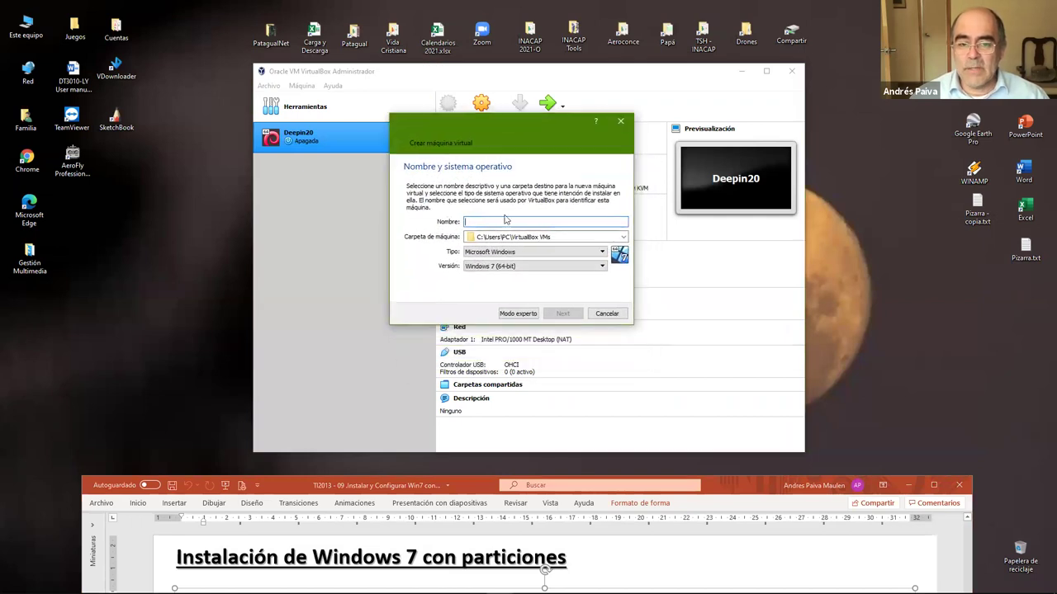
Name the new virtual machine Win7 and check its machine folder path.
{"action": "type", "text": "wIN78"}
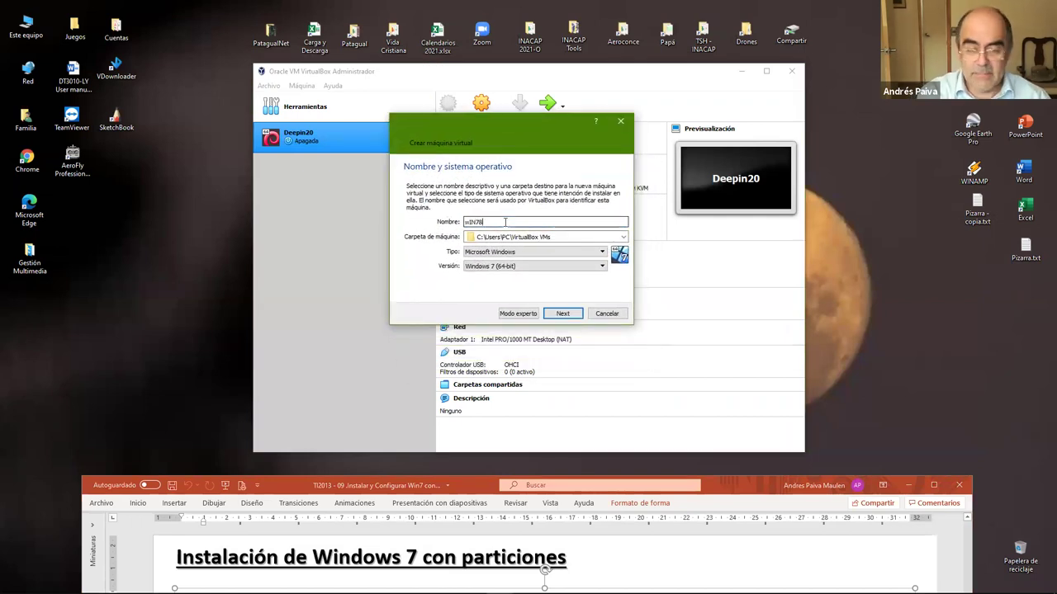
{"action": "key", "text": "BackSpace"}
{"action": "key", "text": "BackSpace"}
{"action": "key", "text": "BackSpace"}
{"action": "key", "text": "BackSpace"}
{"action": "key", "text": "BackSpace"}
{"action": "type", "text": "Win7"}
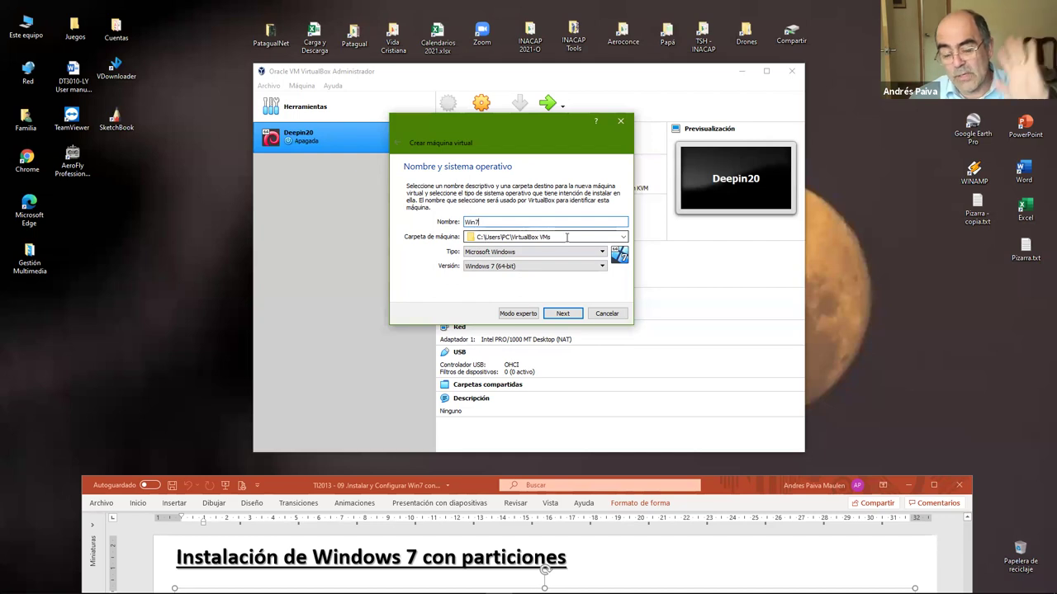
{"action": "left_click", "coordinate": [566, 237]}
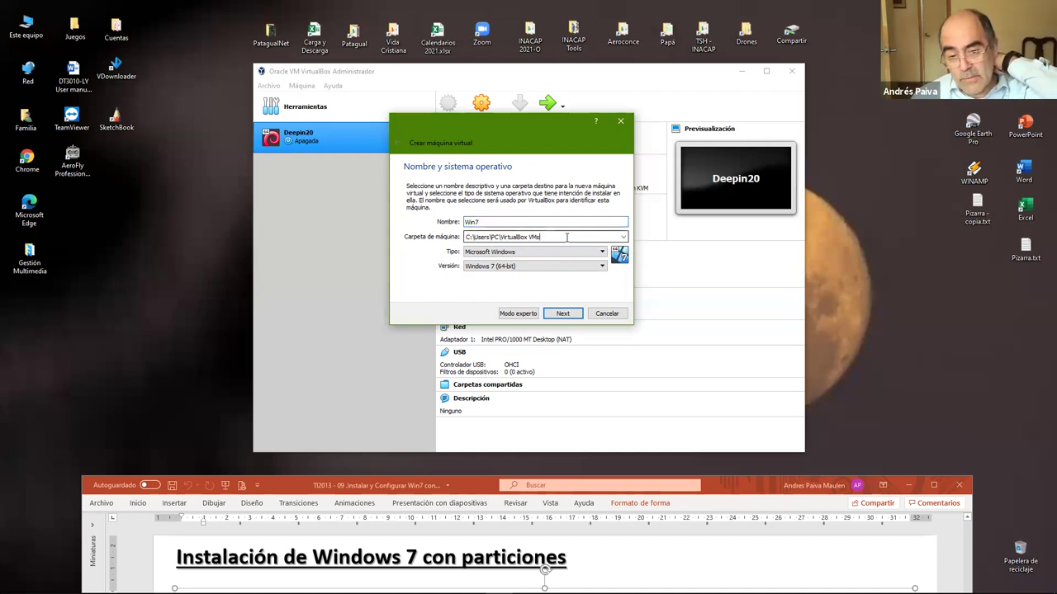
Keep Tipo Microsoft Windows, choose Versión Windows 7 (64-bit), and advance to memory size.
{"action": "left_click", "coordinate": [545, 253]}
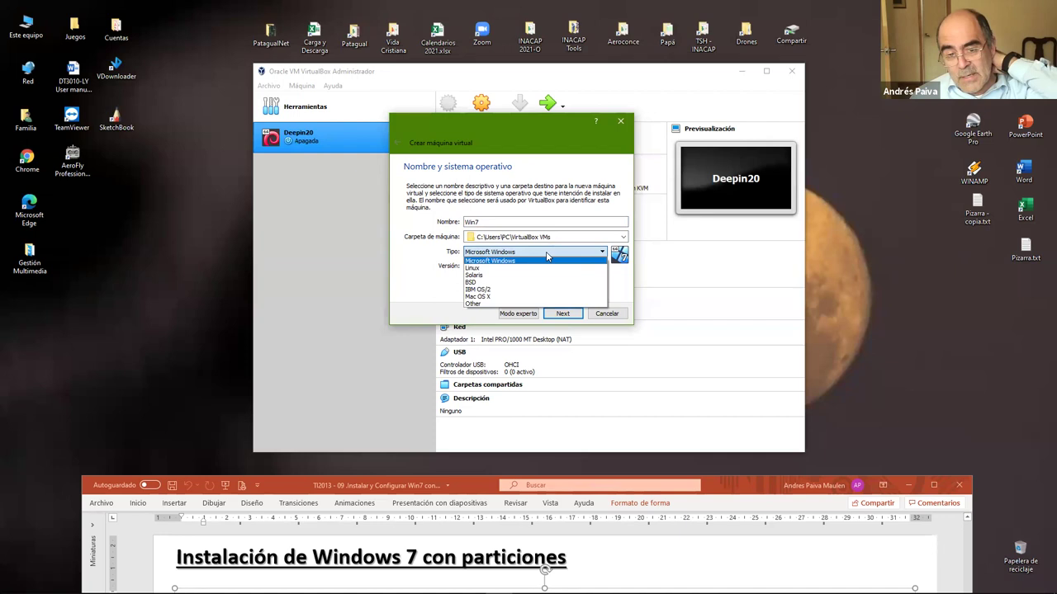
{"action": "left_click", "coordinate": [545, 253]}
{"action": "left_click", "coordinate": [545, 254]}
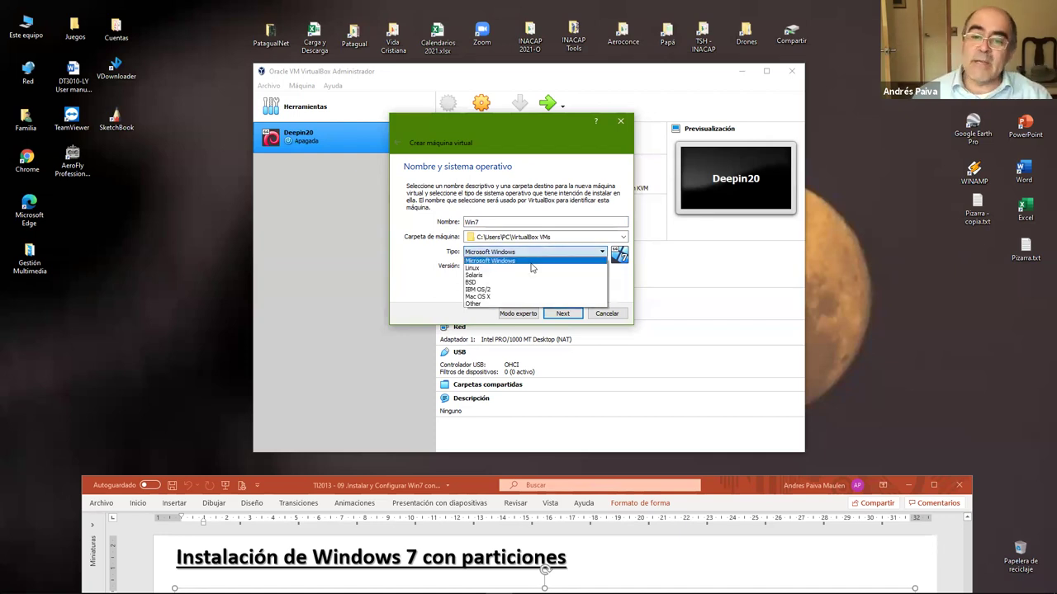
{"action": "left_click", "coordinate": [531, 263]}
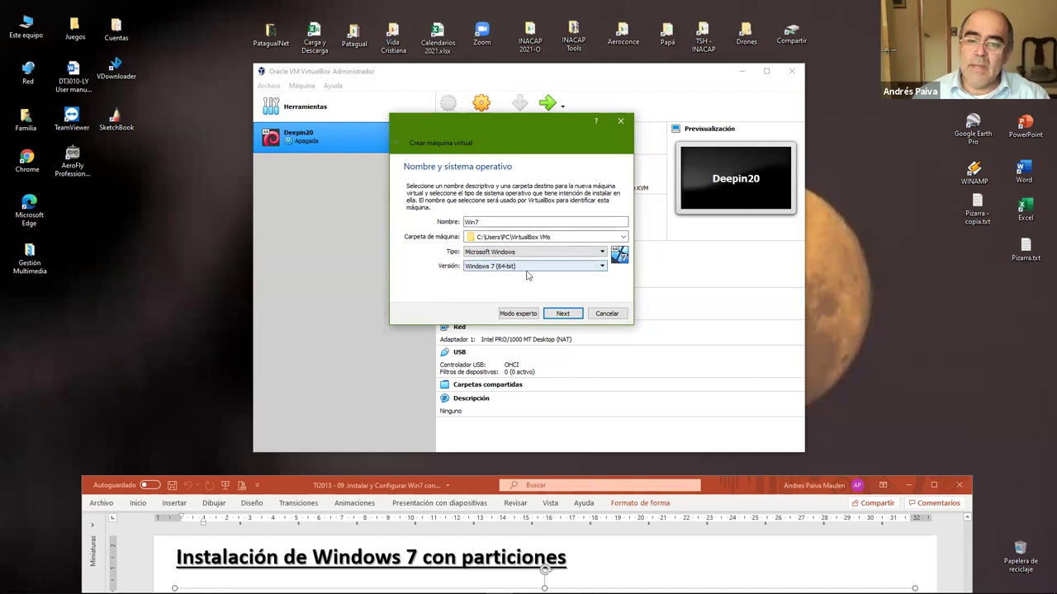
{"action": "left_click", "coordinate": [566, 266]}
{"action": "mouse_move", "coordinate": [605, 305]}
{"action": "left_mouse_down"}
{"action": "mouse_move", "coordinate": [605, 285]}
{"action": "mouse_move", "coordinate": [605, 339]}
{"action": "mouse_move", "coordinate": [605, 252]}
{"action": "mouse_move", "coordinate": [605, 307]}
{"action": "left_mouse_up"}
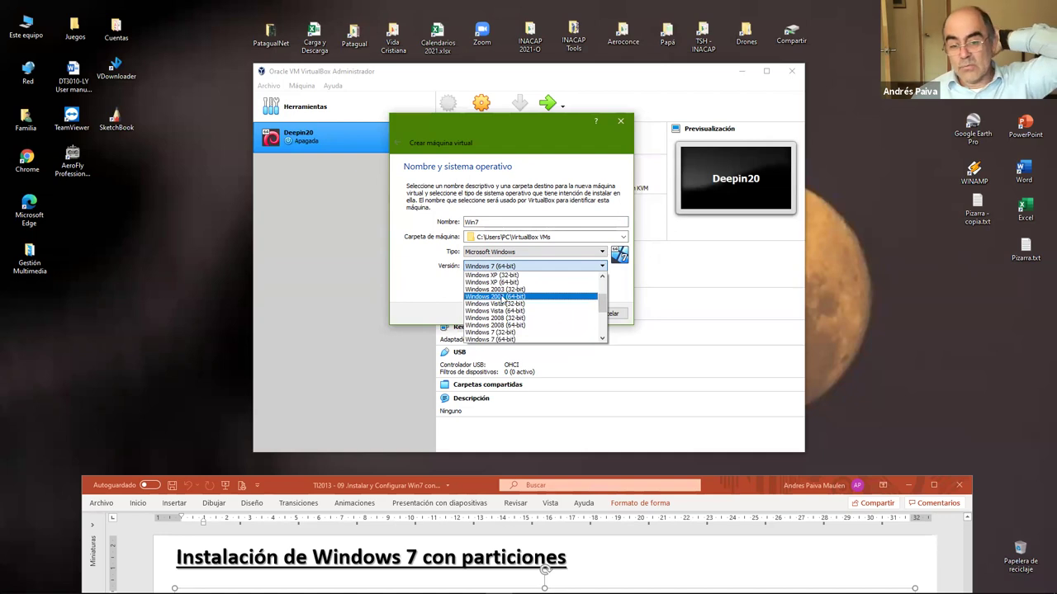
{"action": "left_click", "coordinate": [514, 339]}
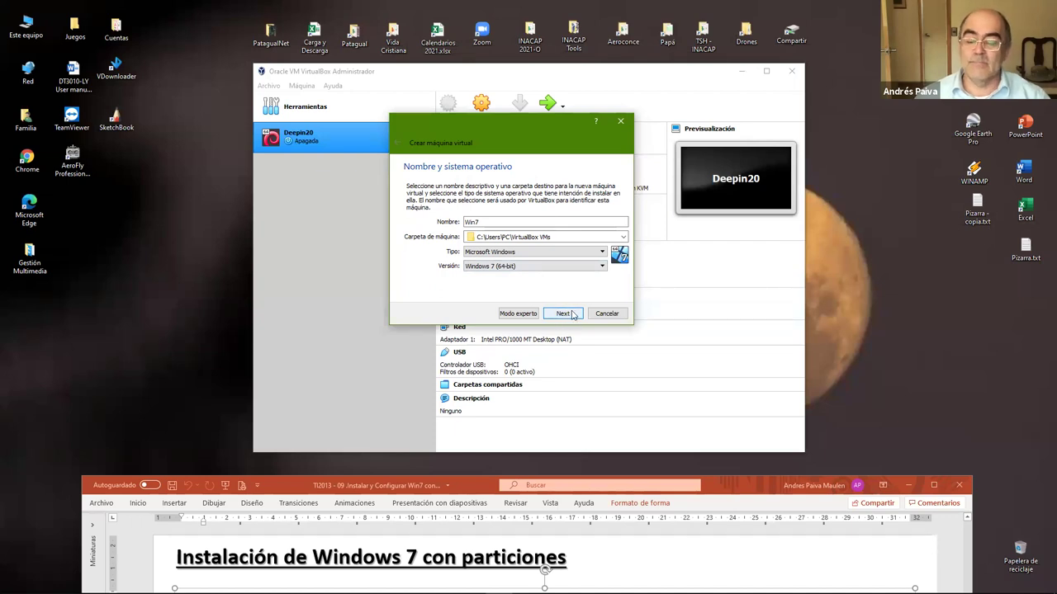
{"action": "left_click", "coordinate": [568, 315]}
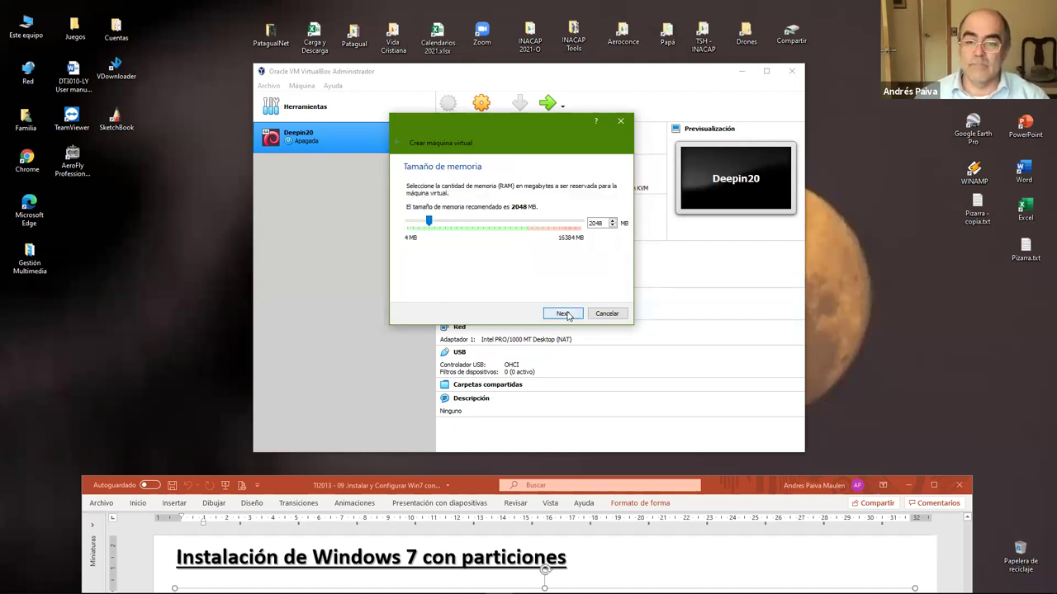
{"action": "left_click", "coordinate": [477, 485]}
{"action": "left_click_drag", "start_coordinate": [477, 486], "coordinate": [477, 421]}
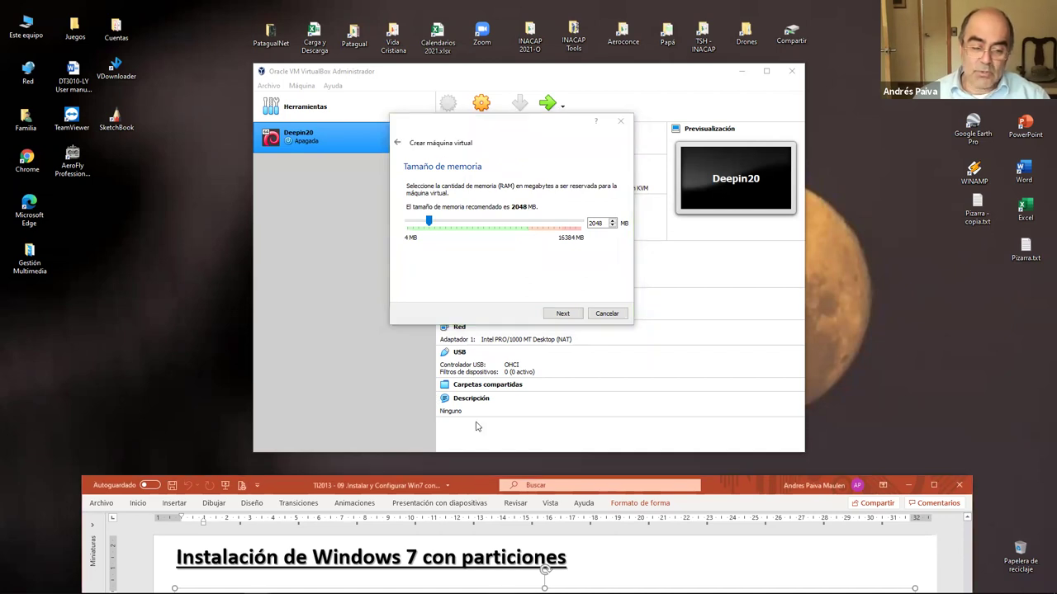
{"action": "left_click", "coordinate": [373, 353]}
{"action": "left_click_drag", "start_coordinate": [506, 123], "coordinate": [508, 109]}
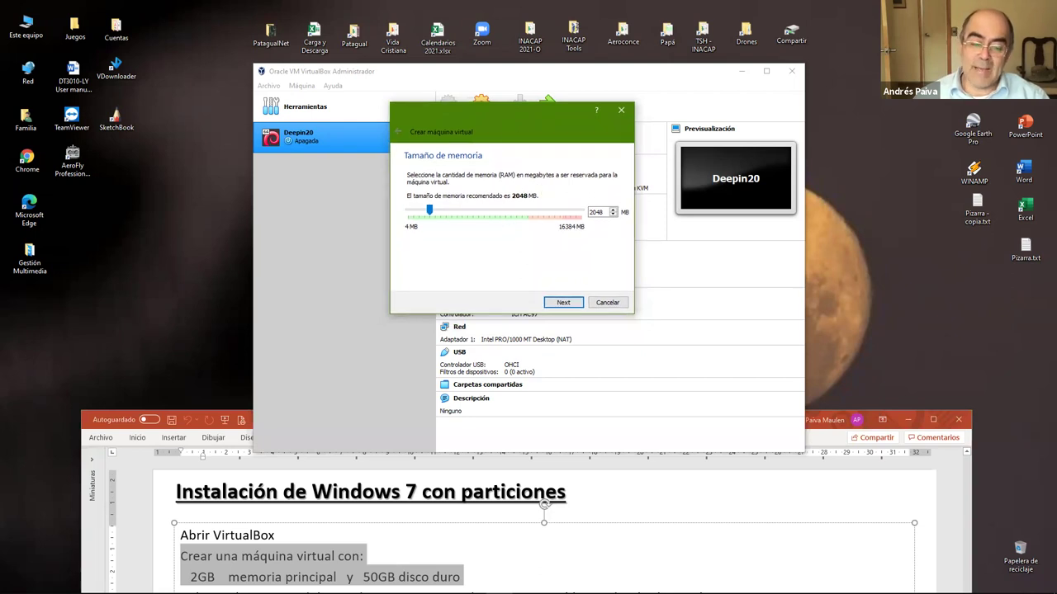
{"action": "mouse_move", "coordinate": [248, 590]}
{"action": "left_click", "coordinate": [121, 583]}
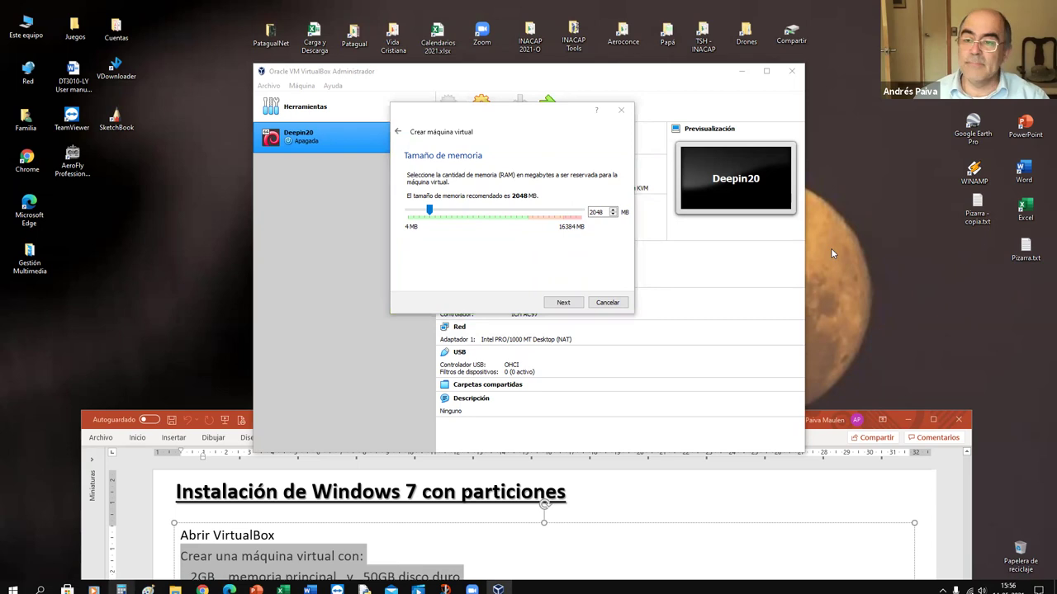
{"action": "type", "text": "2"}
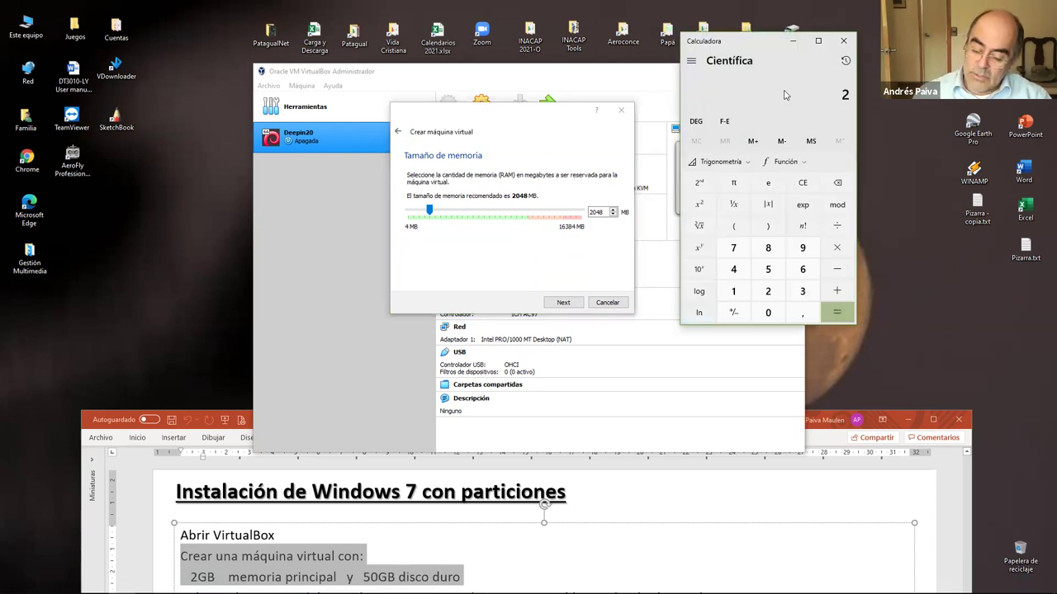
{"action": "type", "text": " × 1024"}
{"action": "key", "text": "Return"}
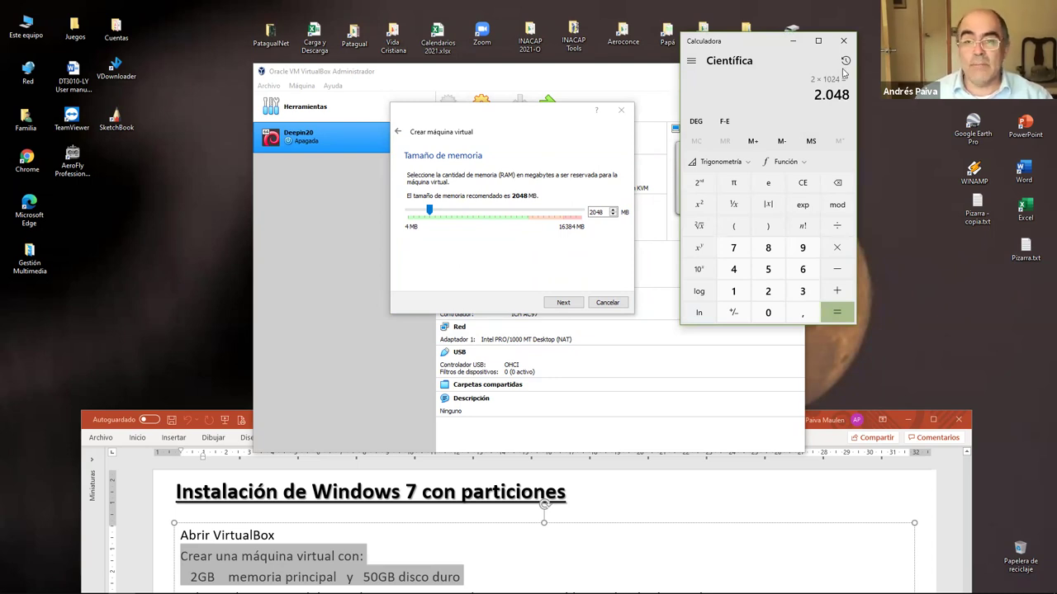
{"action": "left_click", "coordinate": [843, 41]}
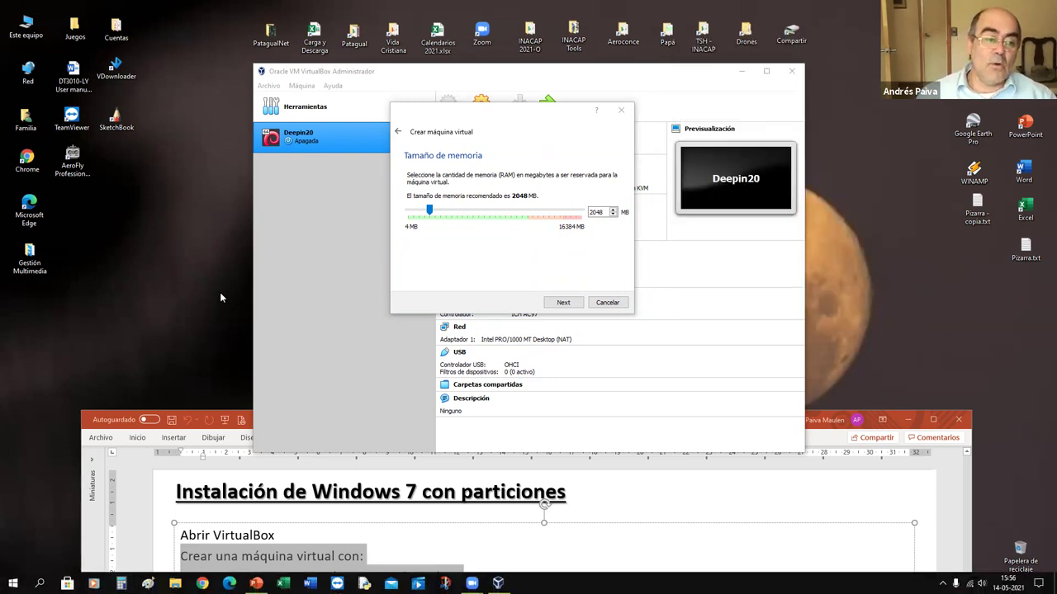
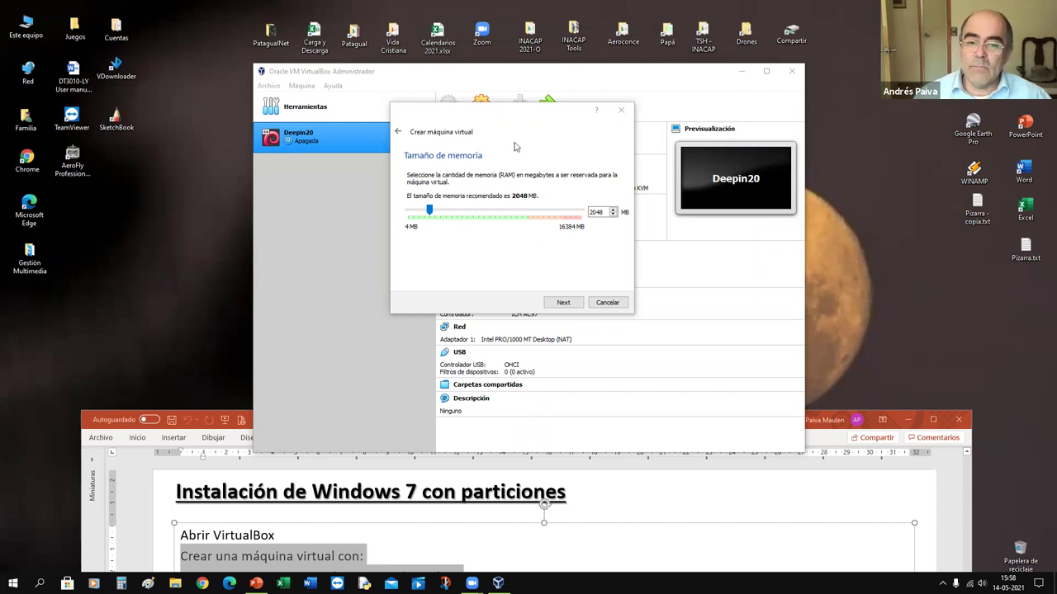
Keep 2048 MB of memory and choose to create a new virtual hard disk now.
{"action": "left_click", "coordinate": [566, 304]}
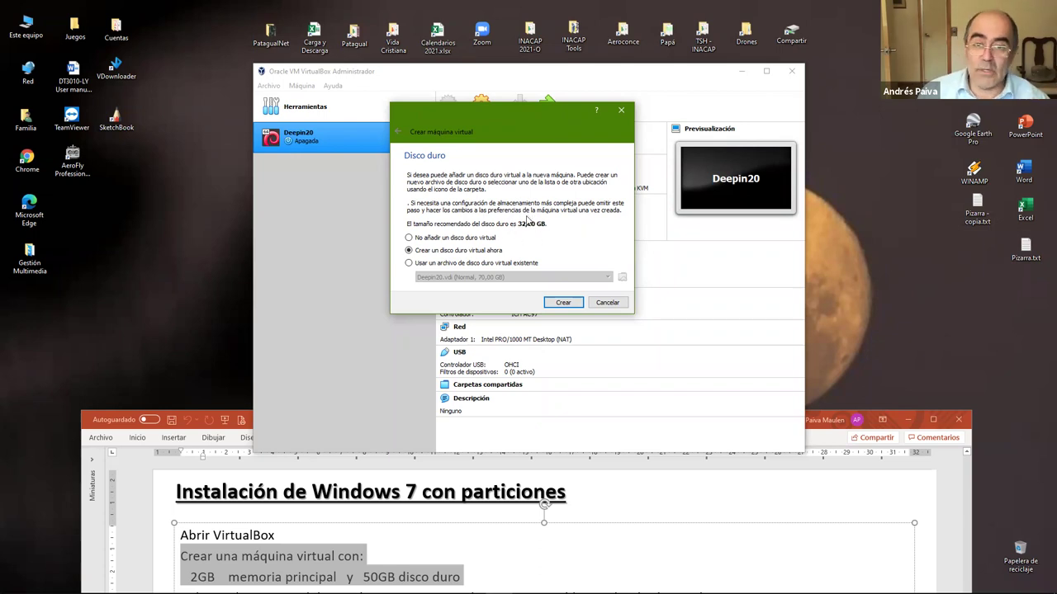
{"action": "left_click", "coordinate": [560, 302]}
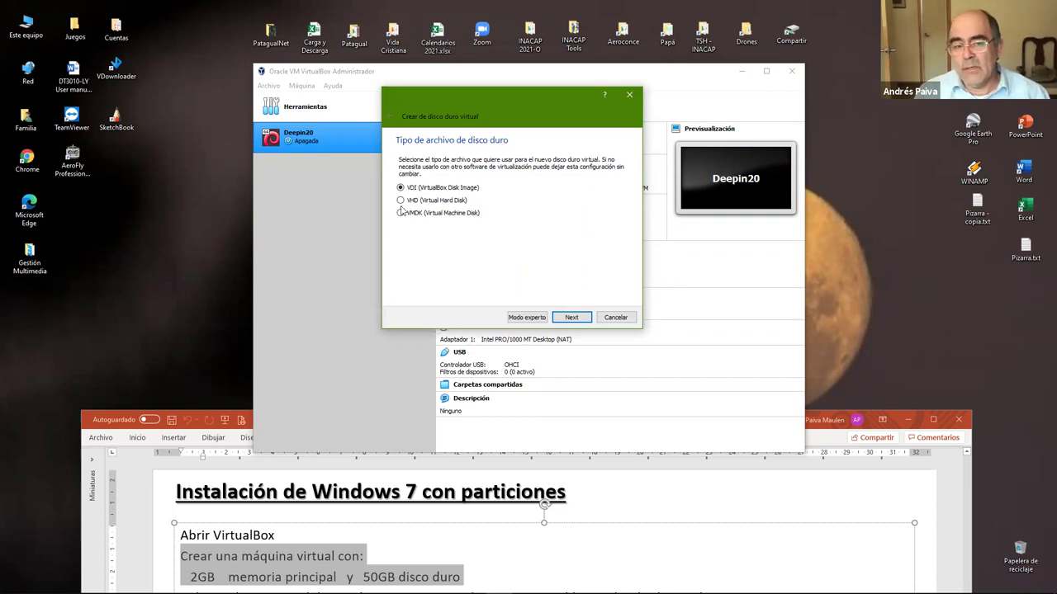
{"action": "left_click", "coordinate": [401, 202]}
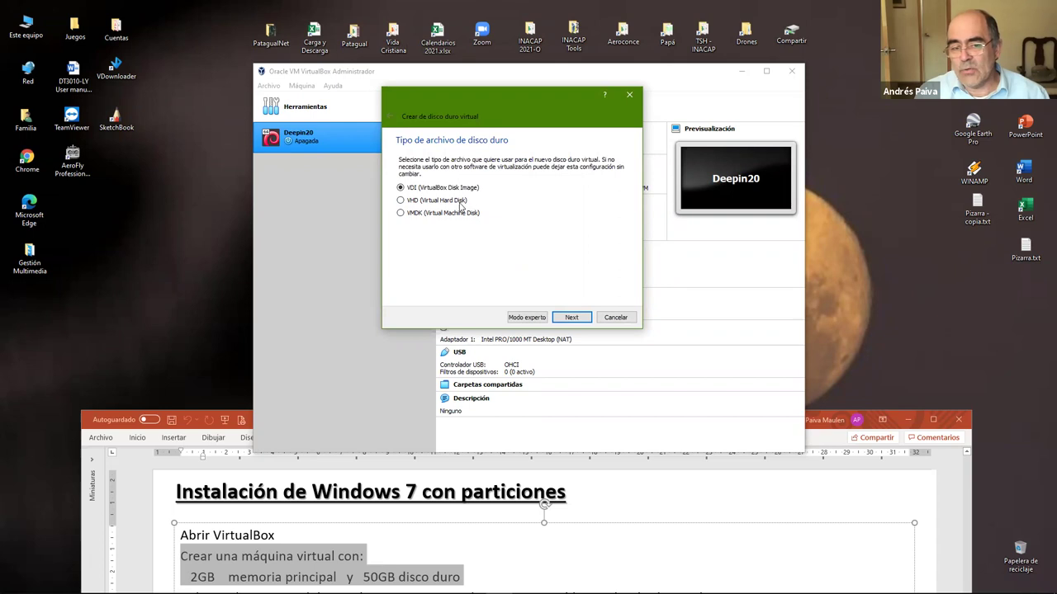
Make the new disk a VDI file with dynamically allocated storage.
{"action": "left_click", "coordinate": [404, 189]}
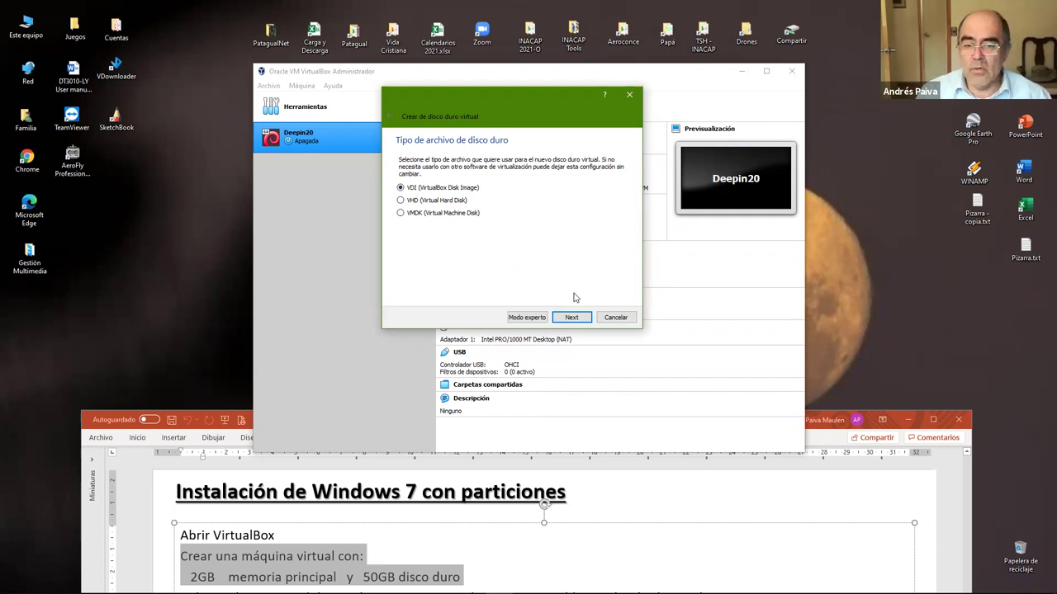
{"action": "left_click", "coordinate": [572, 318]}
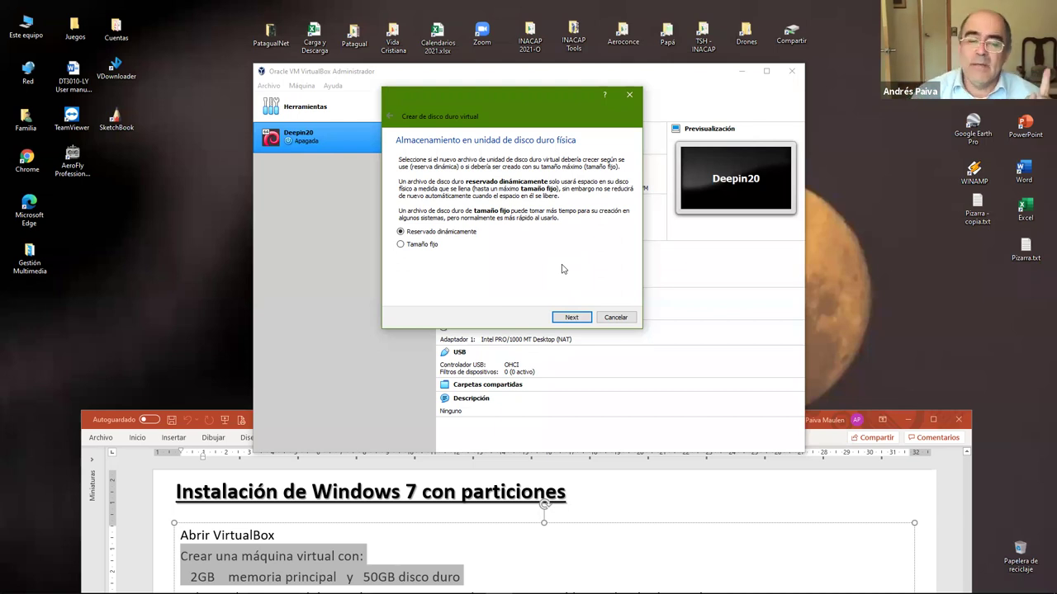
{"action": "left_click", "coordinate": [425, 246]}
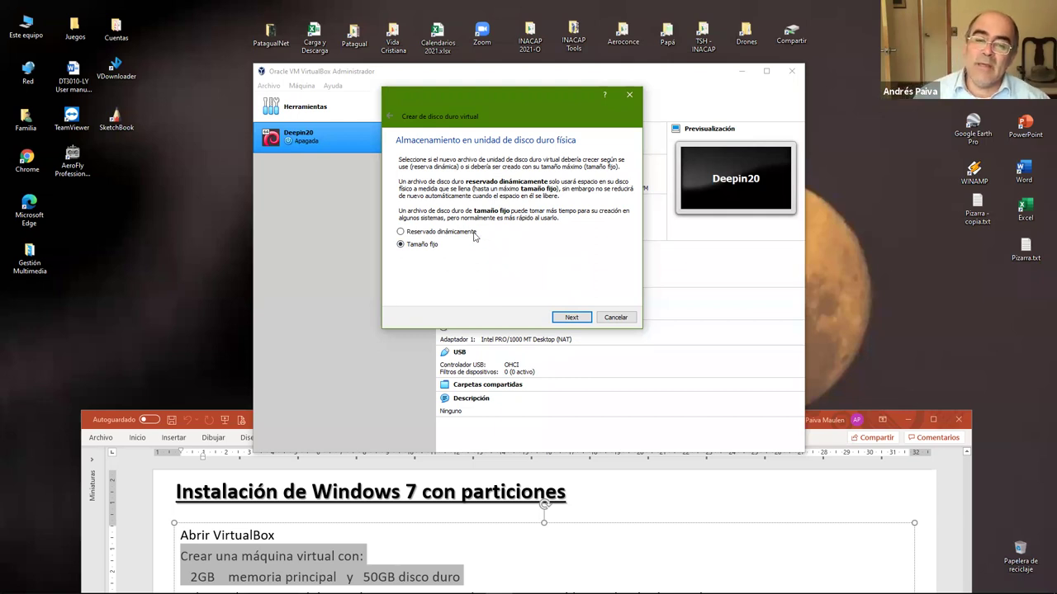
{"action": "left_click", "coordinate": [423, 232]}
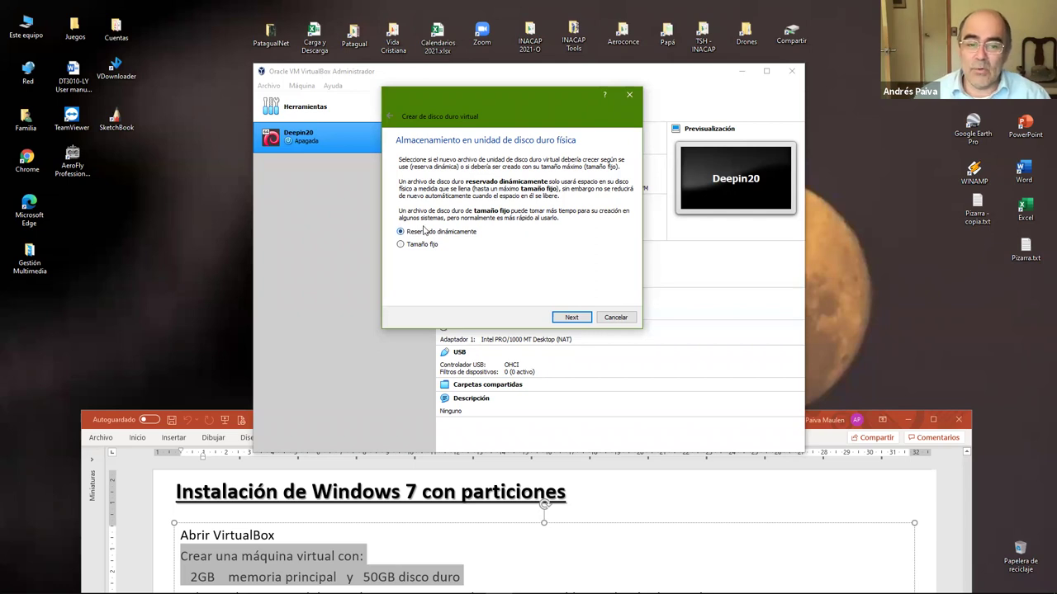
{"action": "left_click", "coordinate": [569, 319]}
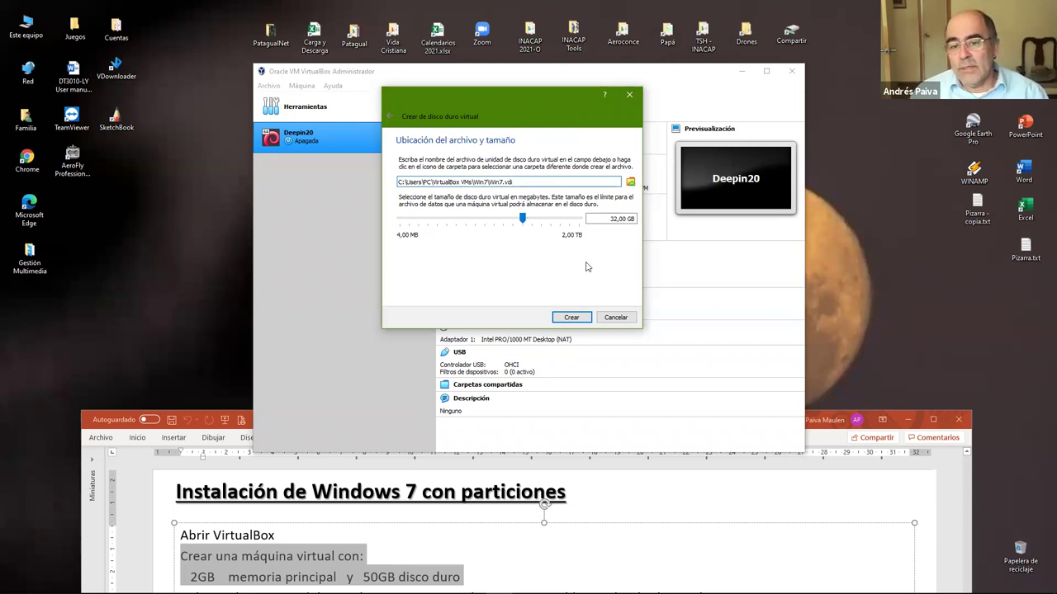
Change the virtual disk size from 32 to 50 GB.
{"action": "left_click", "coordinate": [611, 218]}
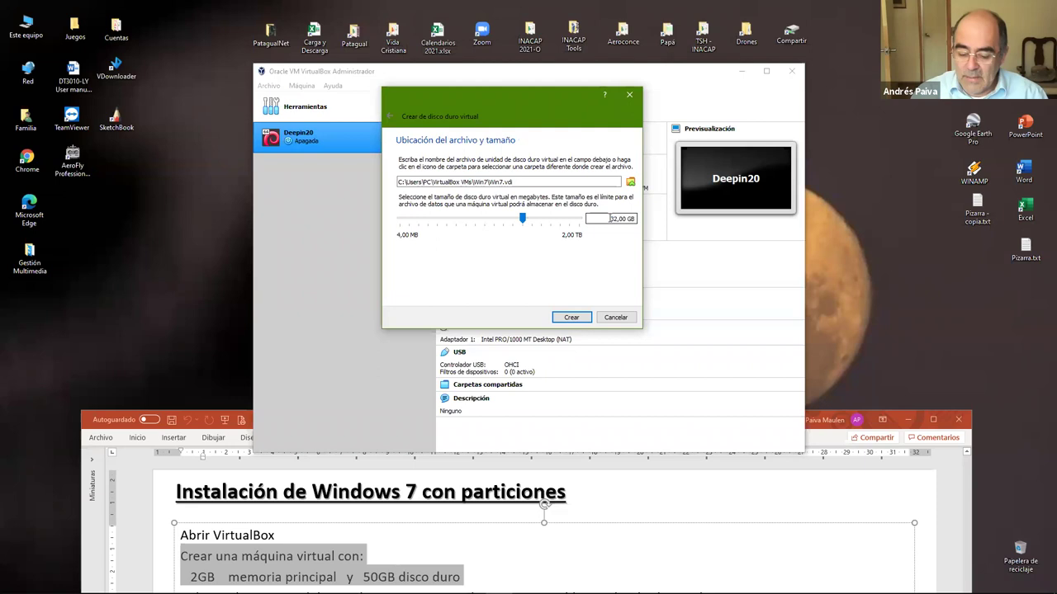
{"action": "key", "text": "Delete"}
{"action": "key", "text": "Delete"}
{"action": "type", "text": "50"}
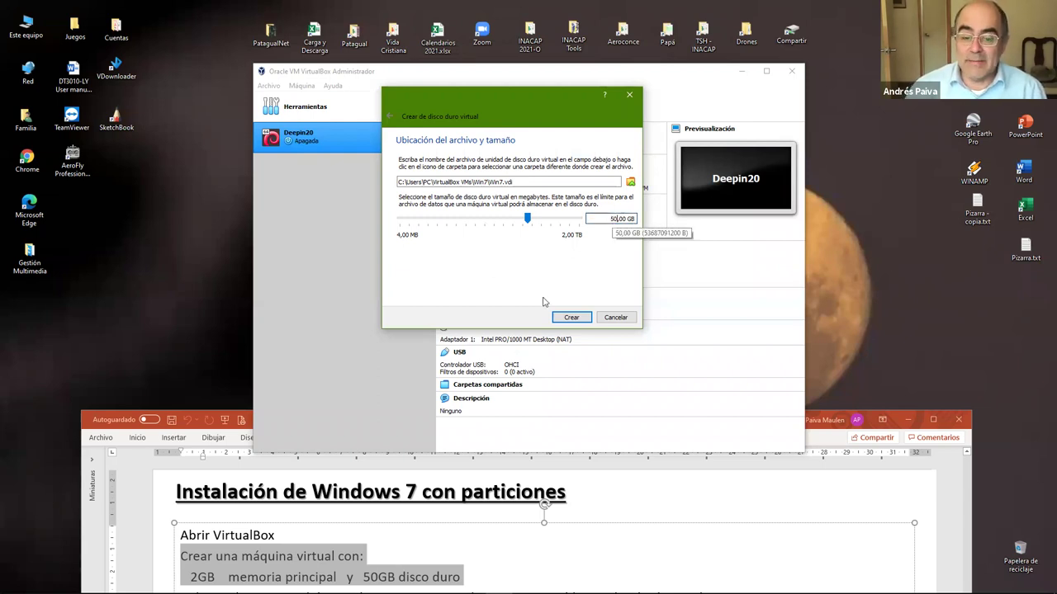
Check 50*1024 = 51.200 in Calculator, then create the 50 GB Win7.vdi disk.
{"action": "mouse_move", "coordinate": [256, 588]}
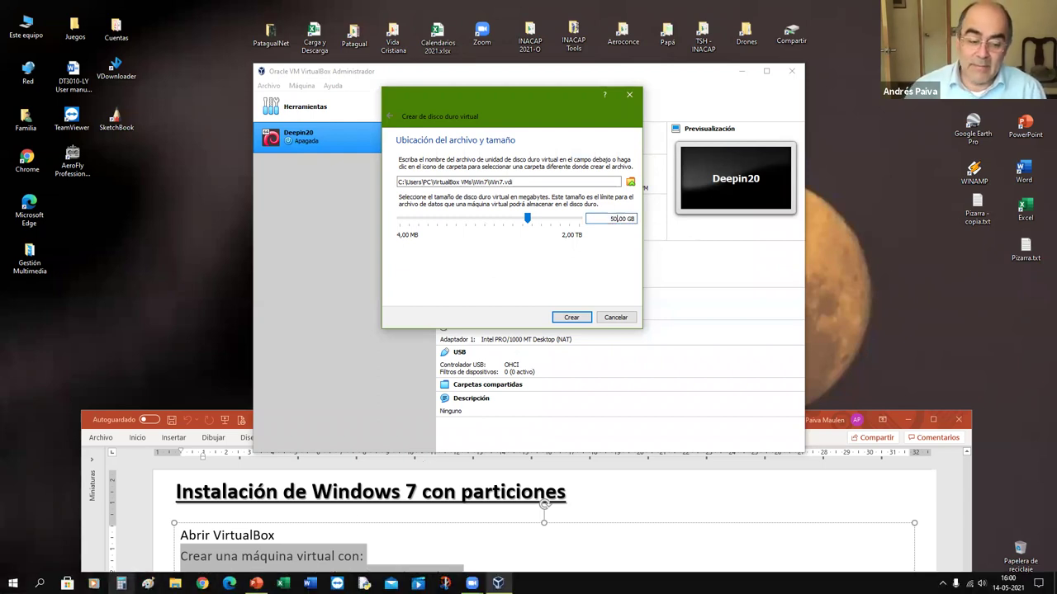
{"action": "left_click", "coordinate": [121, 584]}
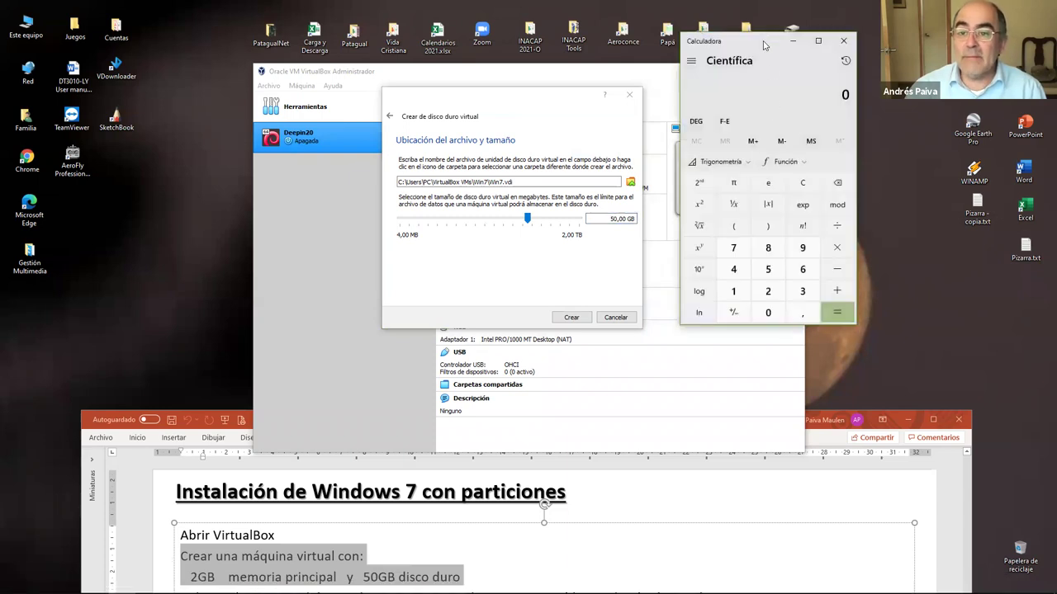
{"action": "left_click_drag", "start_coordinate": [764, 35], "coordinate": [859, 91]}
{"action": "type", "text": "50"}
{"action": "type", "text": "*102"}
{"action": "type", "text": "4"}
{"action": "key", "text": "Return"}
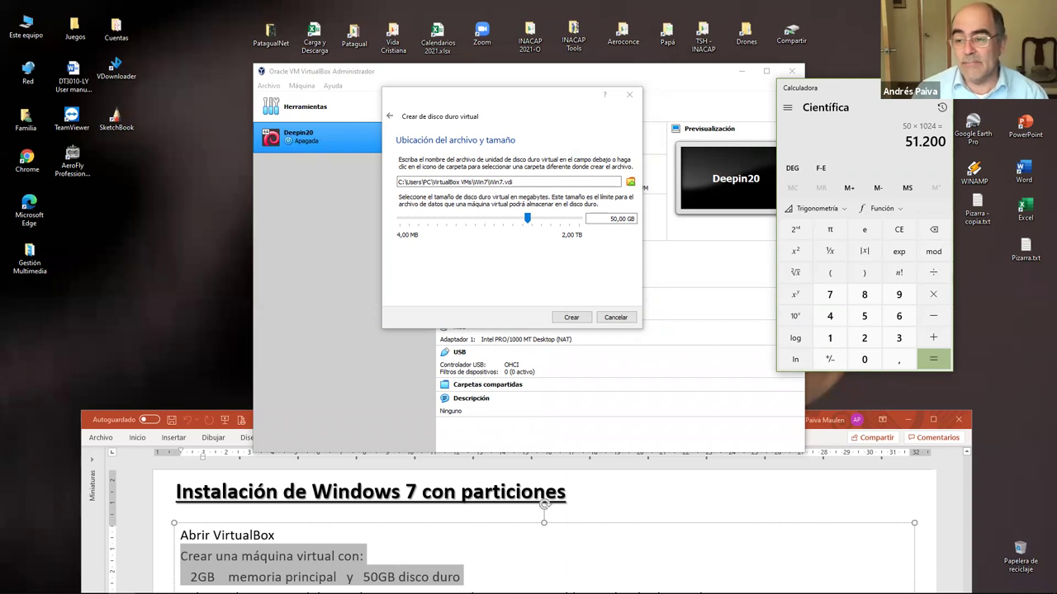
{"action": "left_click", "coordinate": [939, 88]}
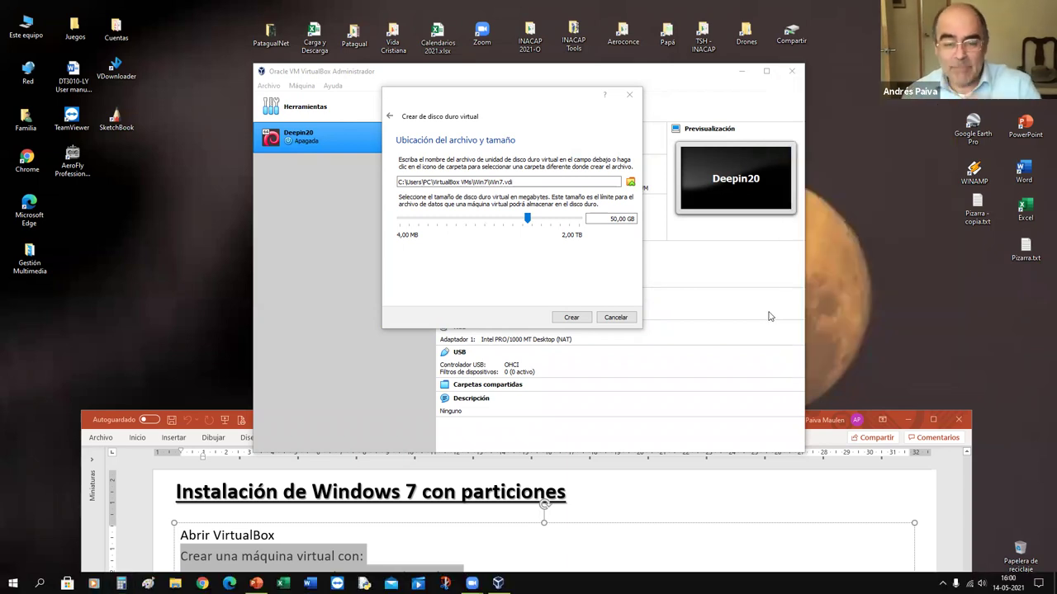
{"action": "left_click", "coordinate": [568, 319]}
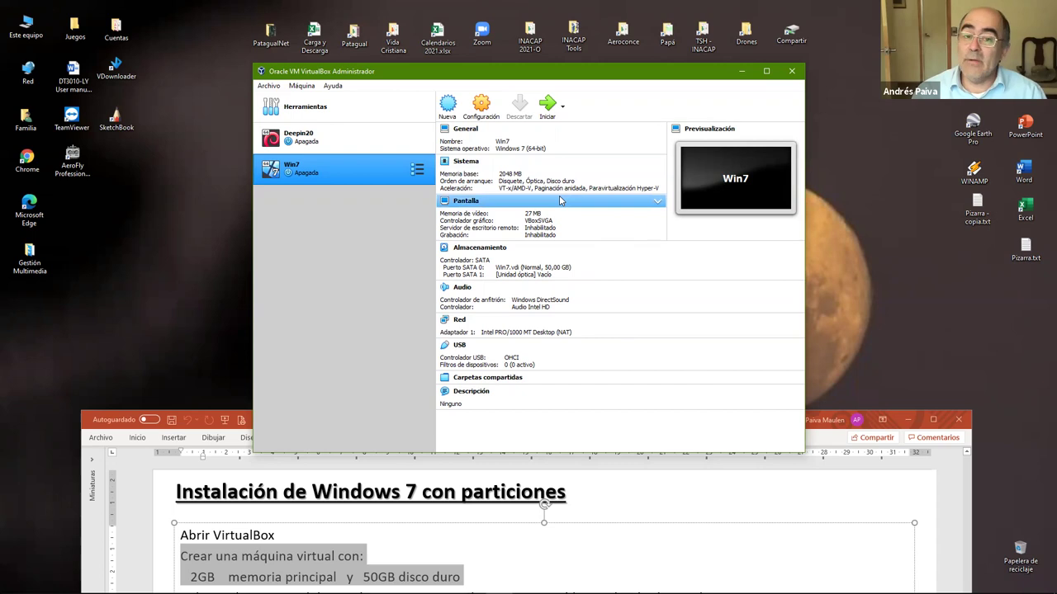
Start the new Win7 VM with its 2048 MB memory and 50 GB disk.
{"action": "left_click", "coordinate": [545, 108]}
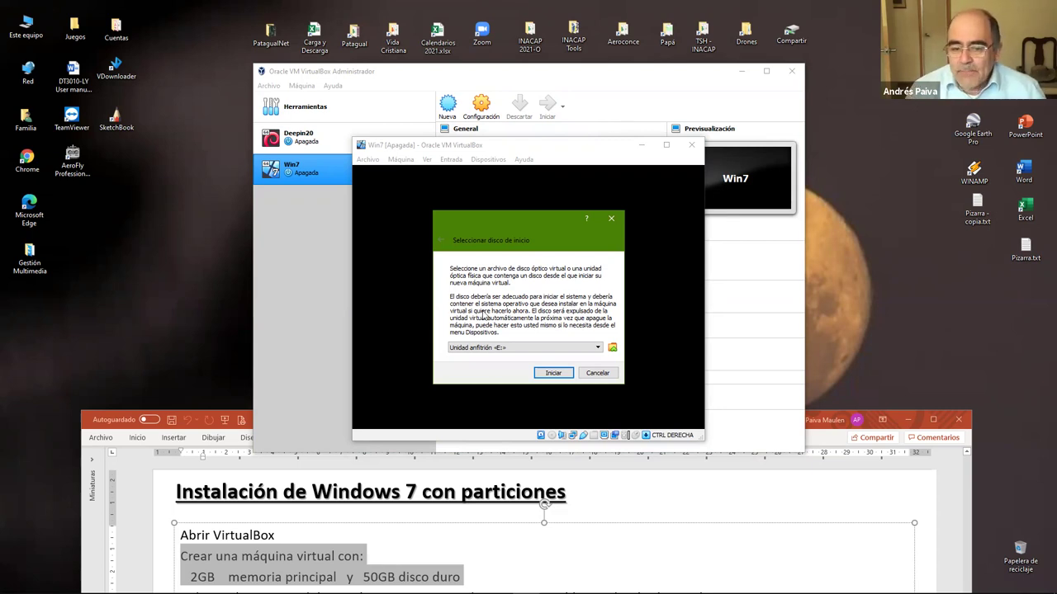
Cancel the startup disk prompt and power off the Win7 VM showing 'No bootable medium found'.
{"action": "left_click", "coordinate": [600, 374]}
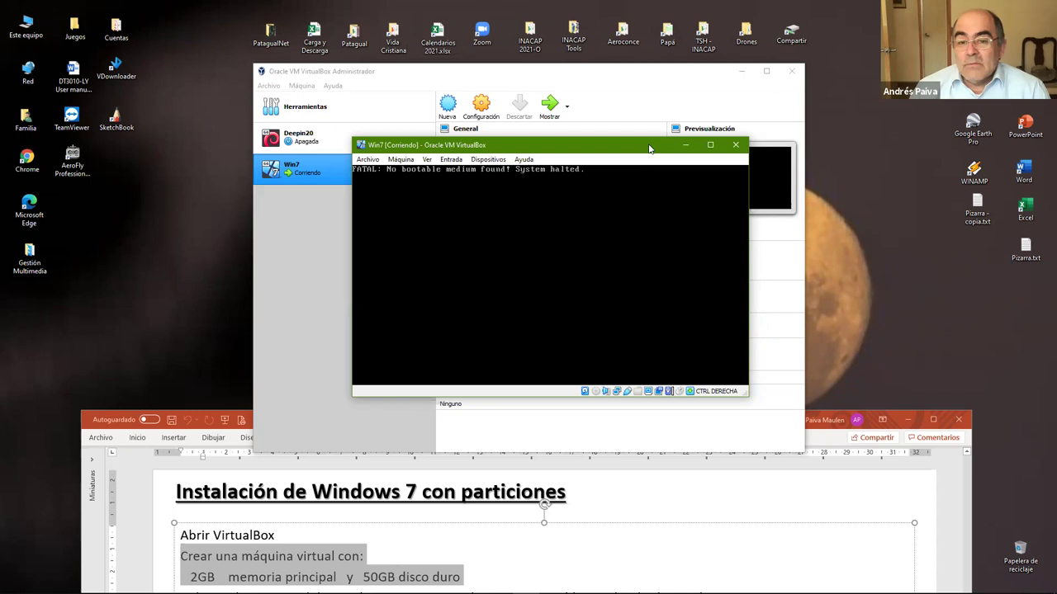
{"action": "left_click_drag", "start_coordinate": [647, 140], "coordinate": [633, 109]}
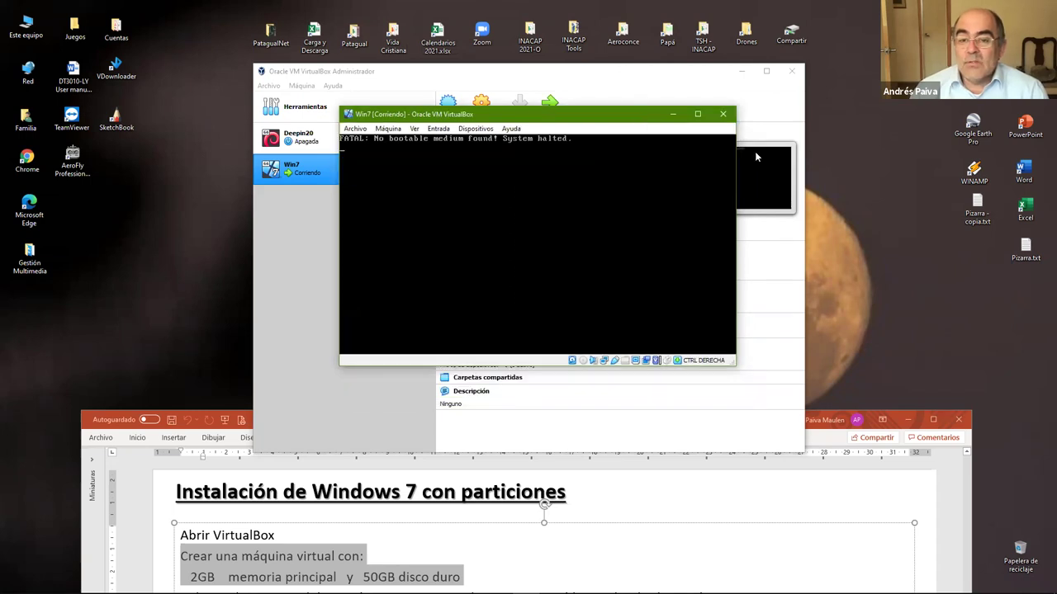
{"action": "left_click", "coordinate": [717, 117]}
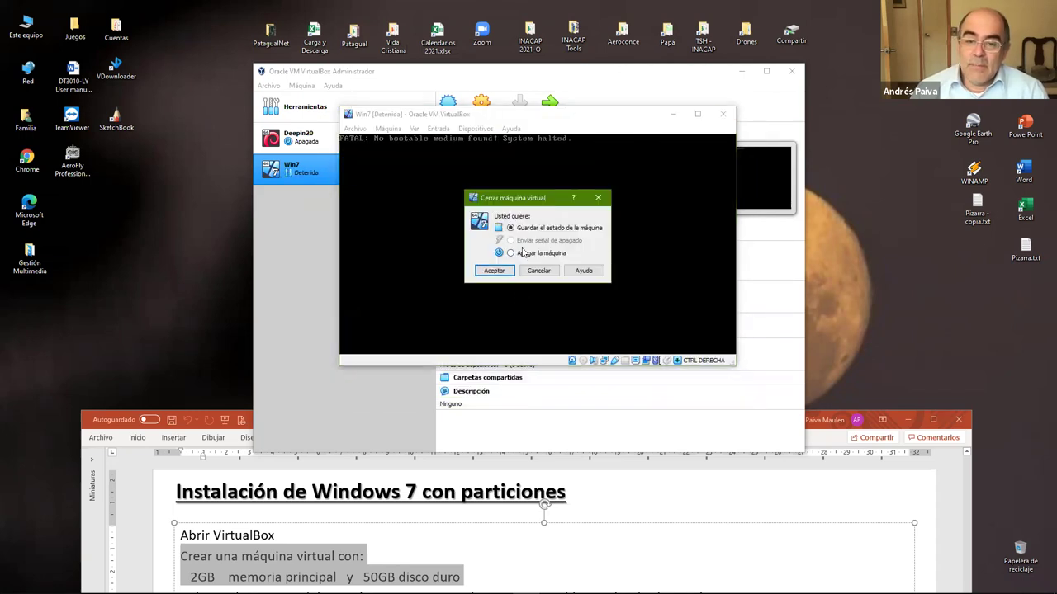
{"action": "left_click", "coordinate": [520, 253]}
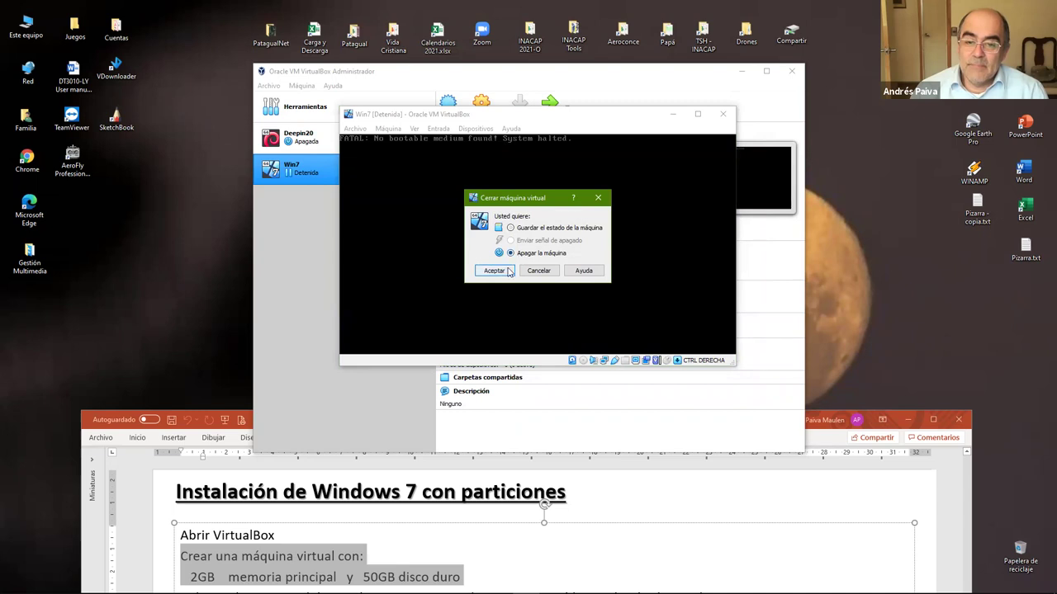
{"action": "left_click", "coordinate": [507, 272]}
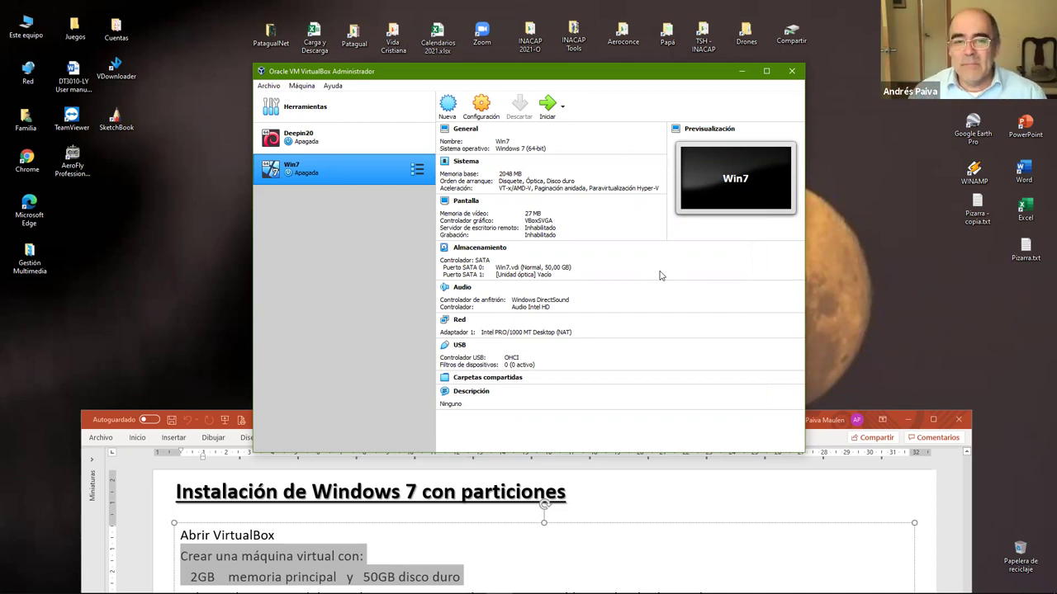
Open the Win7 VM's Almacenamiento settings and select the empty optical drive.
{"action": "left_click", "coordinate": [481, 110]}
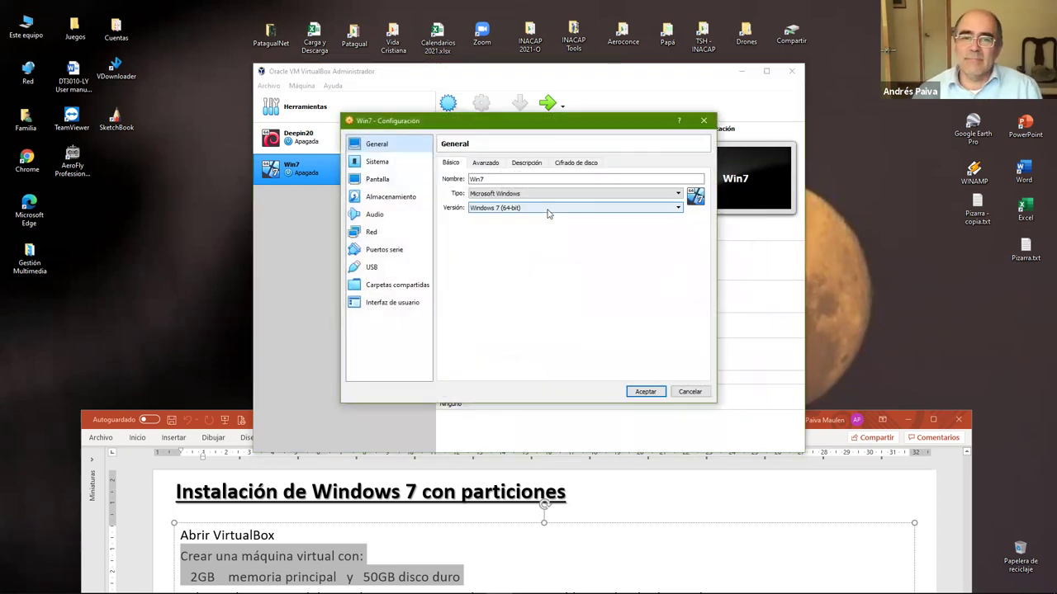
{"action": "left_click", "coordinate": [392, 198]}
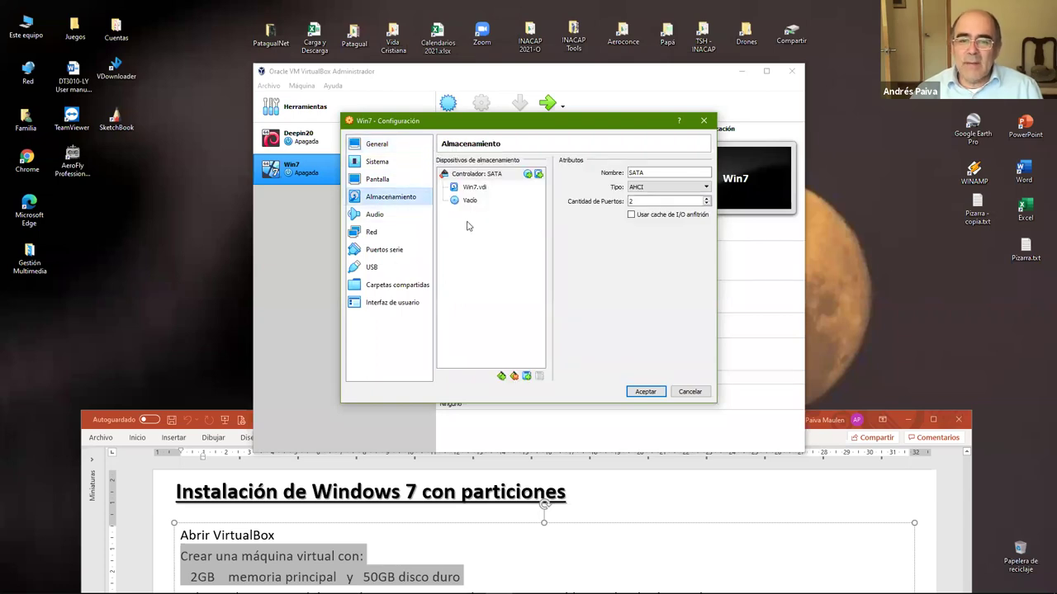
{"action": "left_click", "coordinate": [475, 189]}
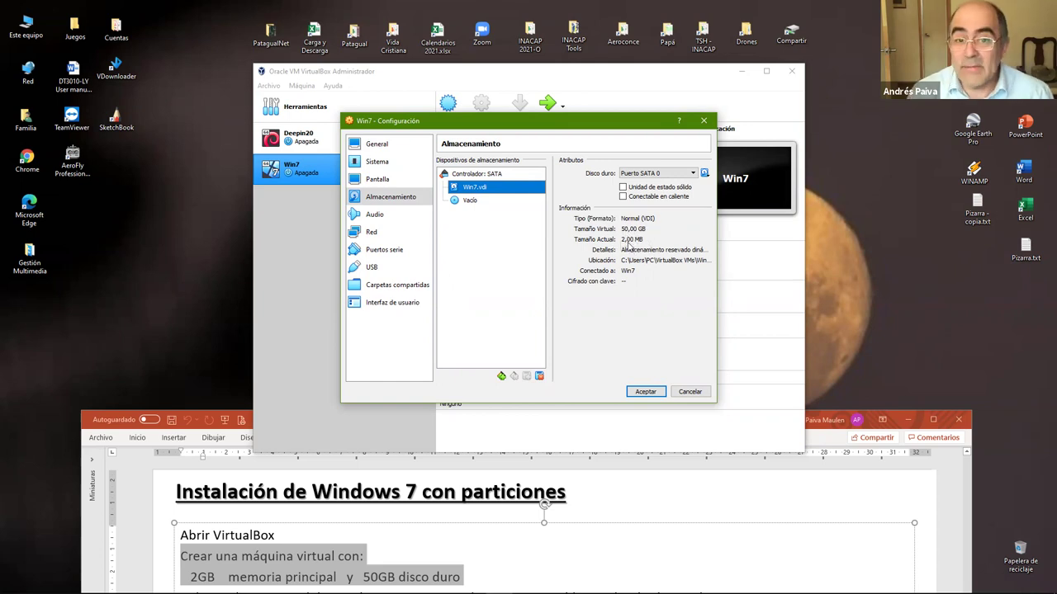
{"action": "left_click", "coordinate": [468, 203]}
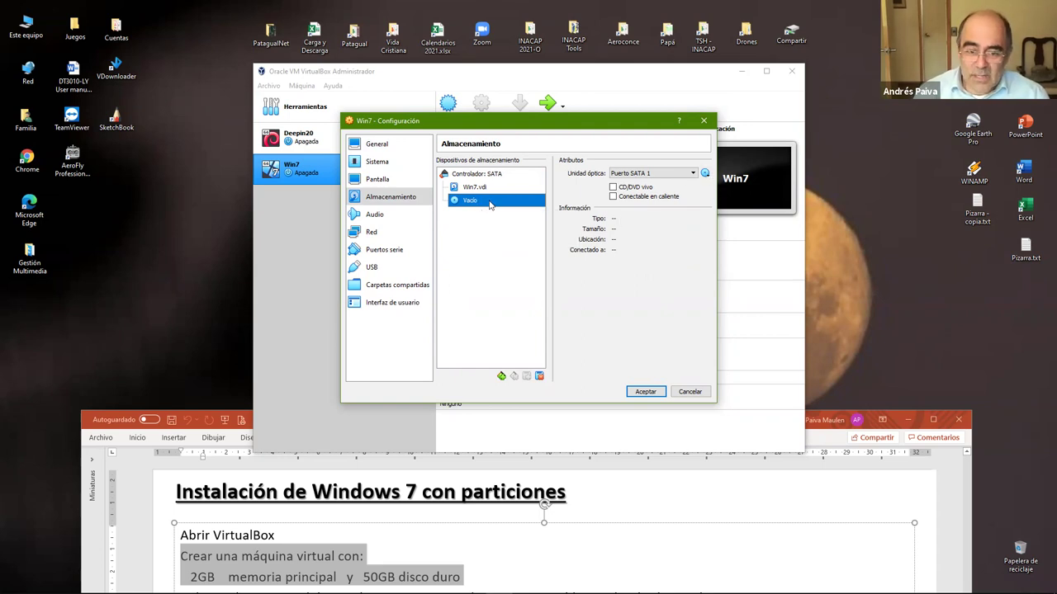
Attach Win7_Pro_sp1_64bits.iso from the Windows 7 folder and save the settings.
{"action": "left_click", "coordinate": [705, 174]}
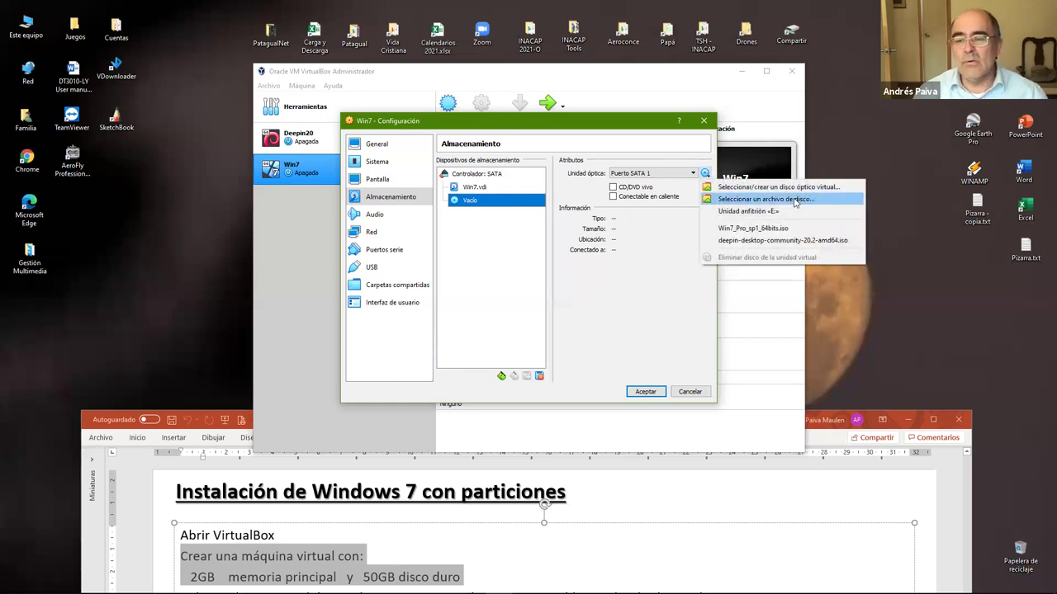
{"action": "left_click", "coordinate": [794, 203]}
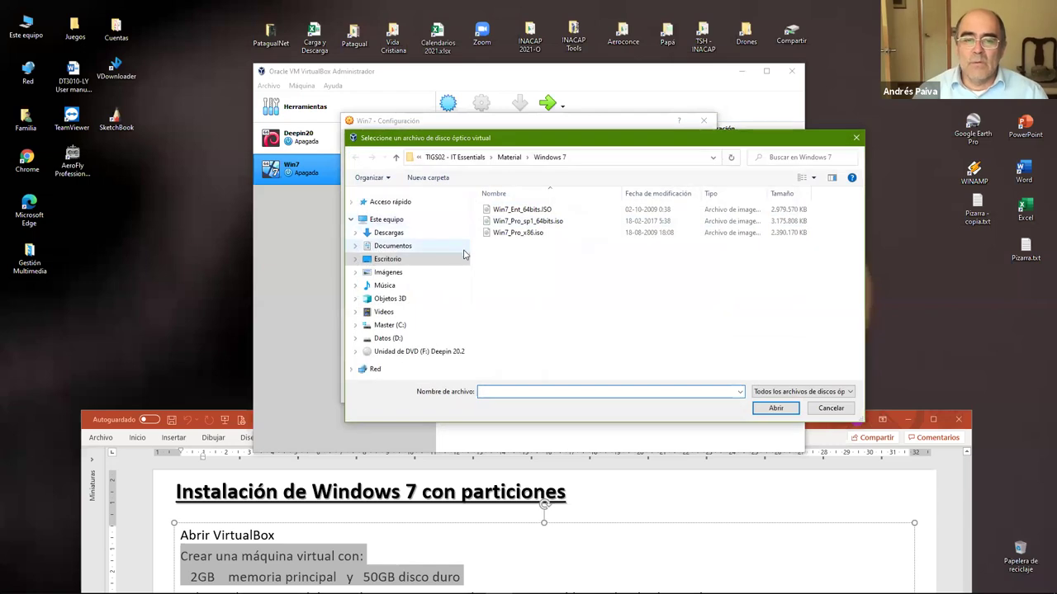
{"action": "left_click", "coordinate": [510, 157]}
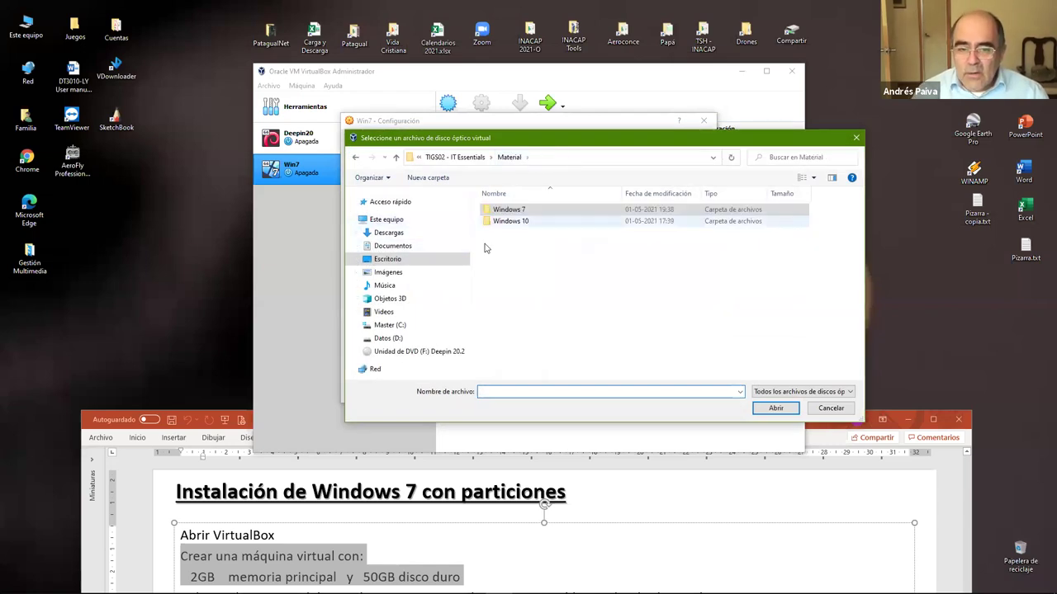
{"action": "double_click", "coordinate": [512, 210]}
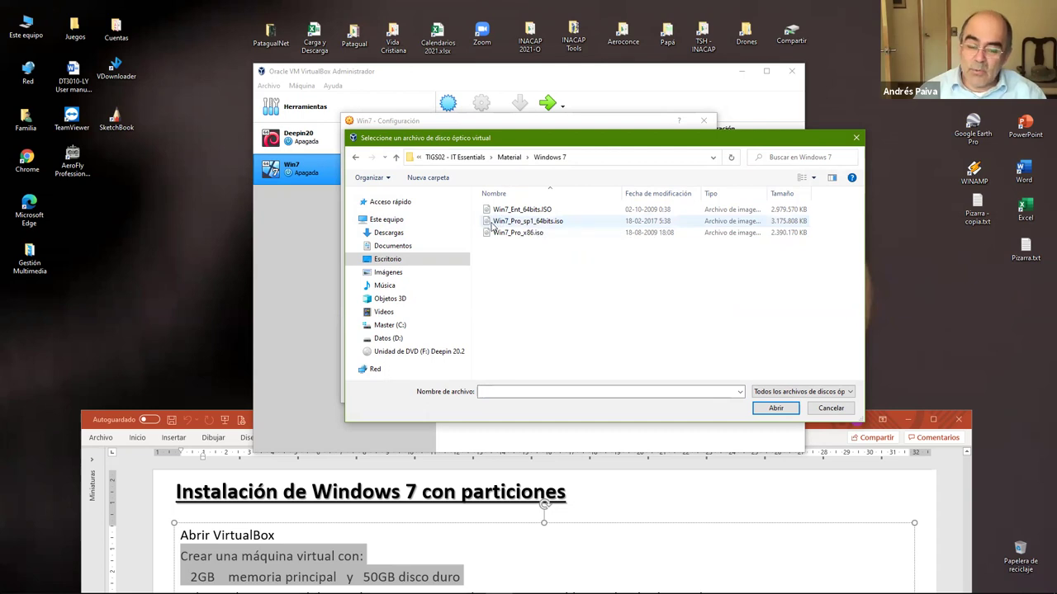
{"action": "left_click", "coordinate": [533, 226]}
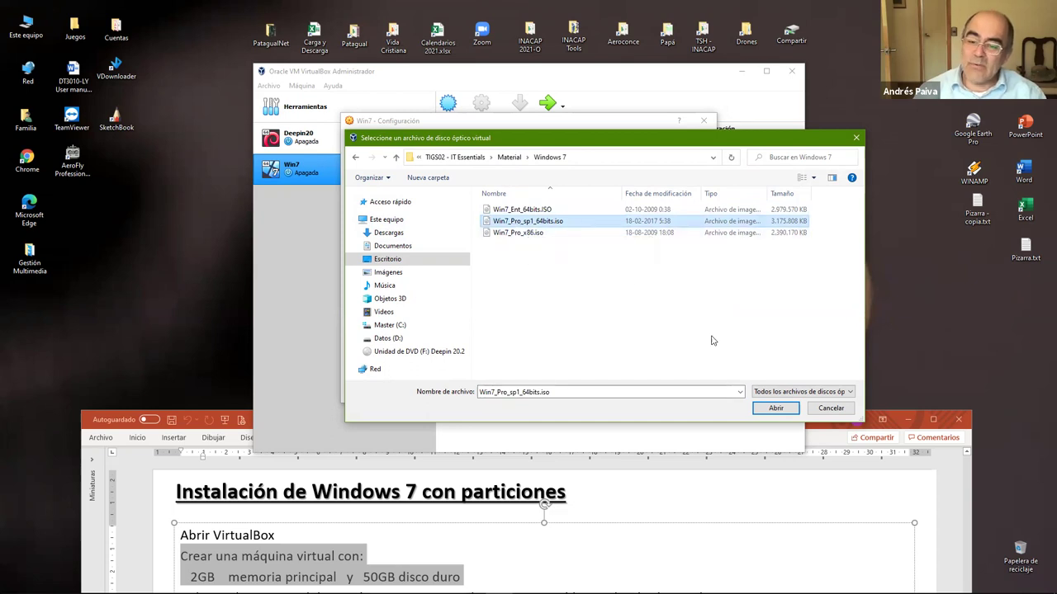
{"action": "left_click", "coordinate": [766, 411]}
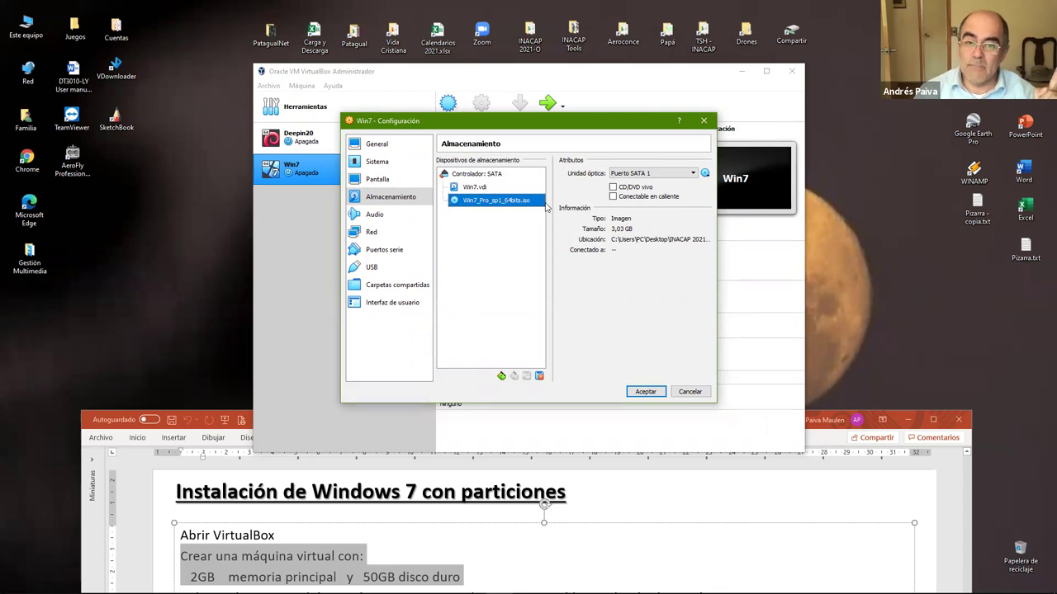
{"action": "left_click", "coordinate": [647, 393]}
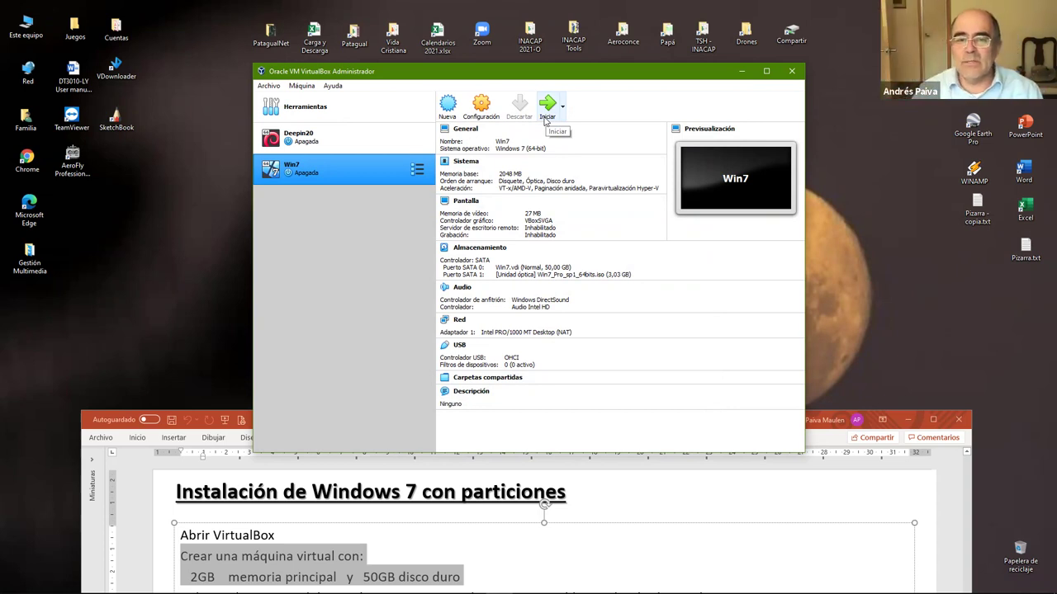
Boot the Win7 VM from the attached Windows 7 ISO.
{"action": "left_click", "coordinate": [544, 122]}
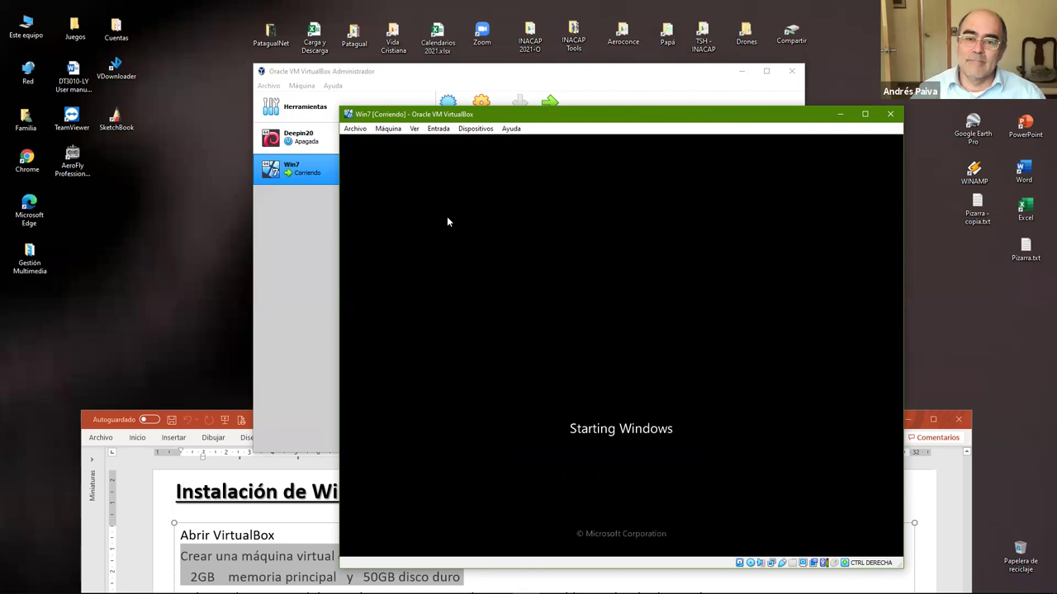
Minimize the VirtualBox manager and move the Win7 VM window to the upper left.
{"action": "left_click", "coordinate": [741, 71]}
{"action": "left_click_drag", "start_coordinate": [711, 119], "coordinate": [627, 37]}
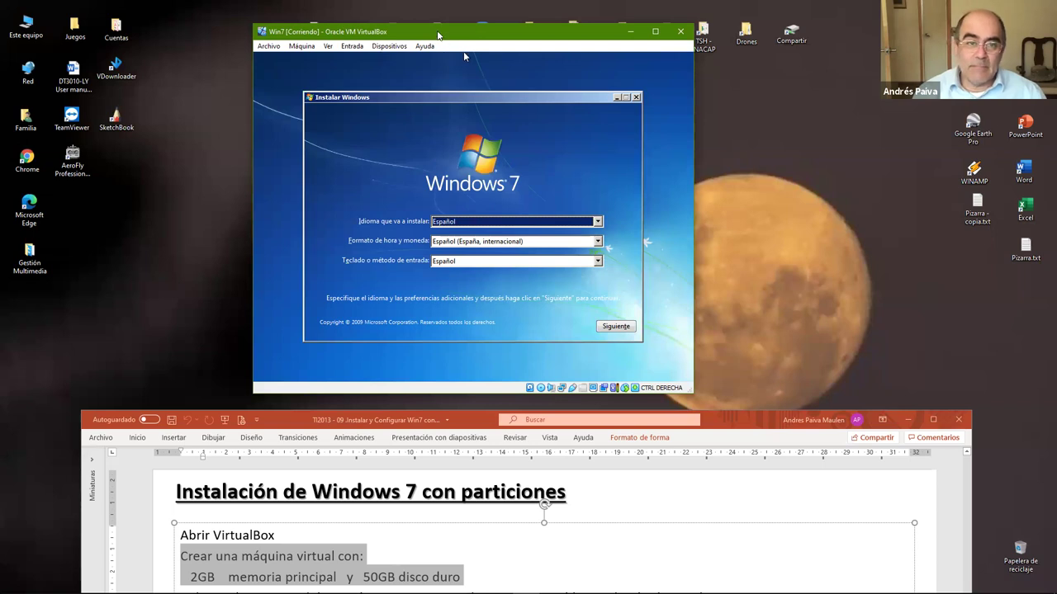
Switch the Win7 VM window to Modo escalado and enlarge it at the upper left.
{"action": "left_click_drag", "start_coordinate": [437, 35], "coordinate": [395, 30]}
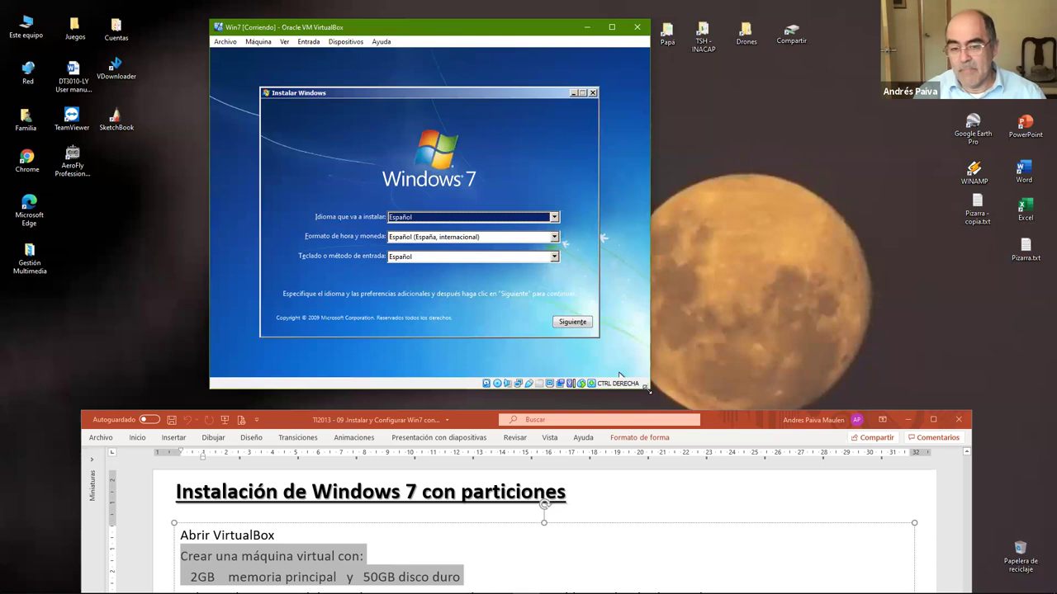
{"action": "left_click_drag", "start_coordinate": [647, 388], "coordinate": [962, 558]}
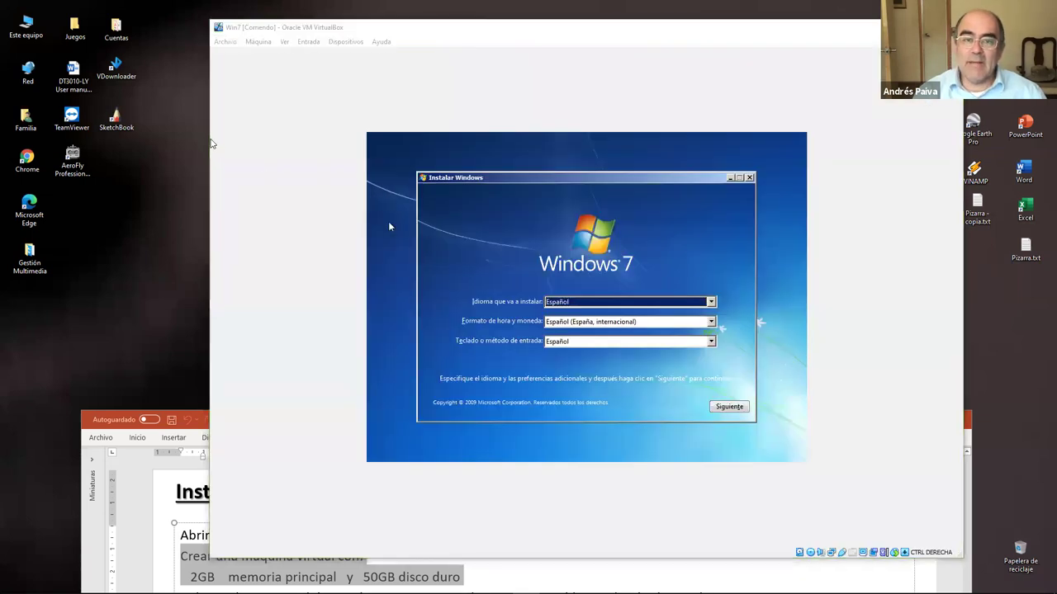
{"action": "left_click_drag", "start_coordinate": [665, 29], "coordinate": [604, 25]}
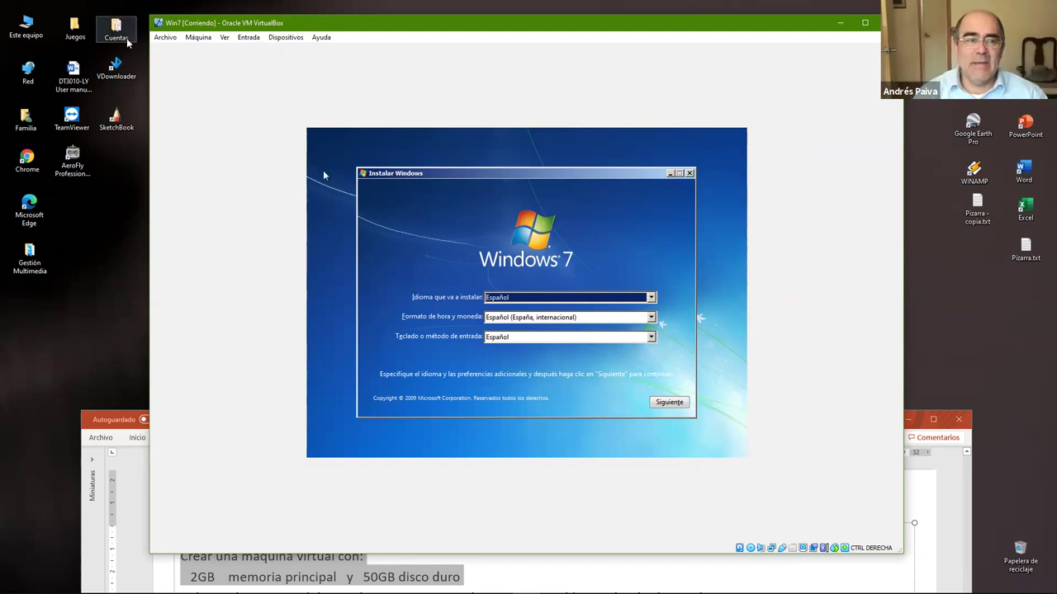
{"action": "left_click", "coordinate": [222, 40]}
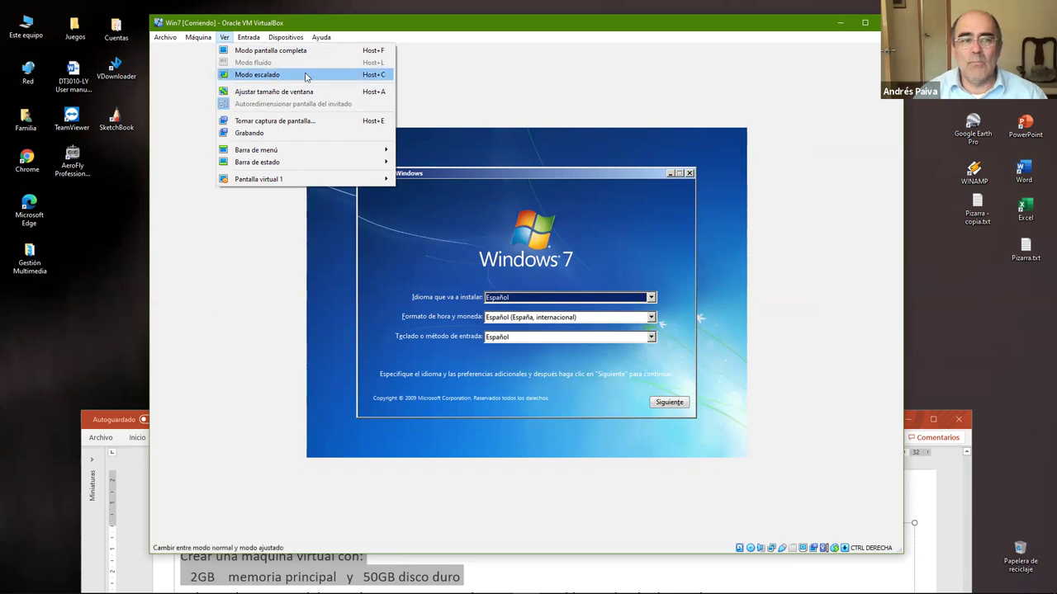
{"action": "left_click", "coordinate": [270, 75]}
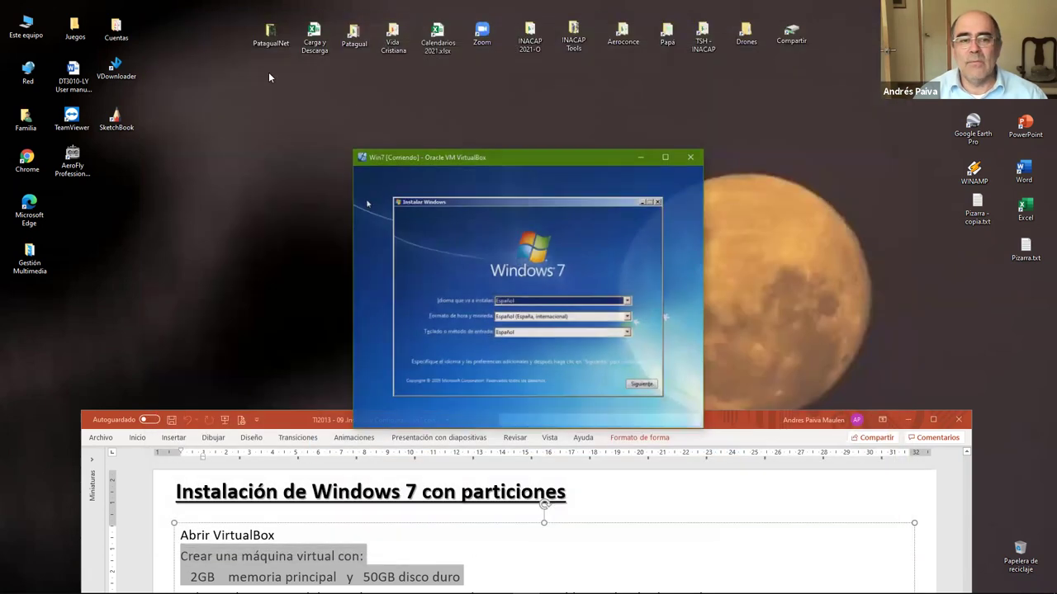
{"action": "left_click_drag", "start_coordinate": [492, 156], "coordinate": [300, 27]}
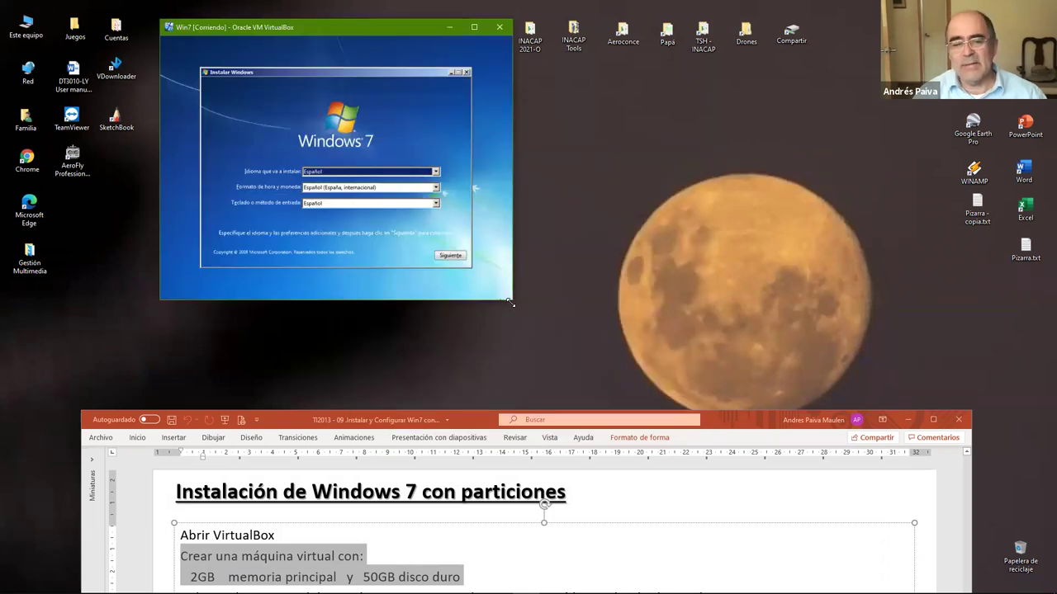
{"action": "left_click_drag", "start_coordinate": [511, 302], "coordinate": [956, 528]}
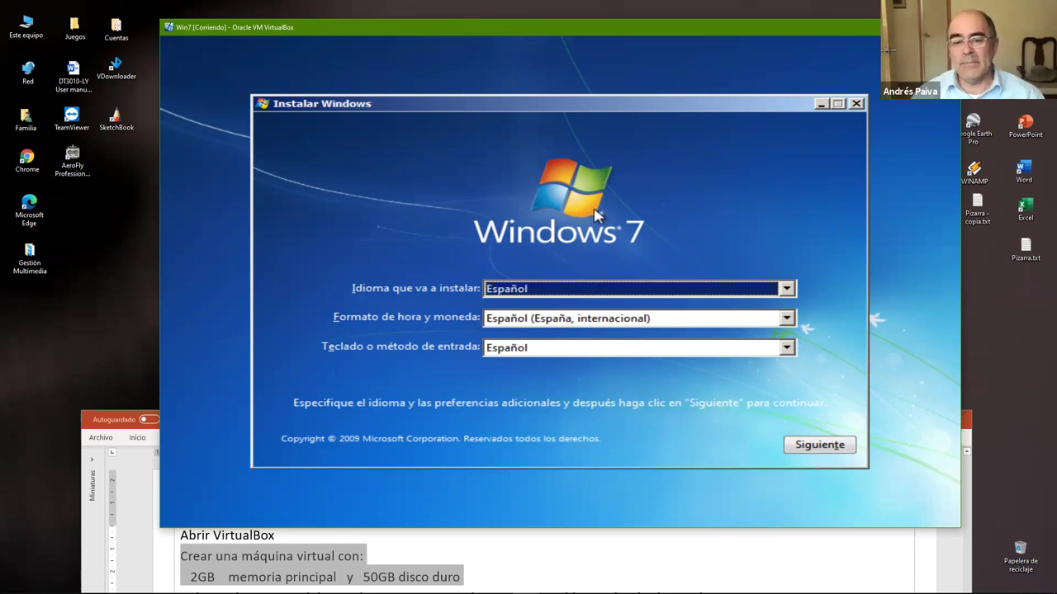
Set the time and currency format to Español (Chile) and begin Instalar ahora.
{"action": "left_click", "coordinate": [520, 329]}
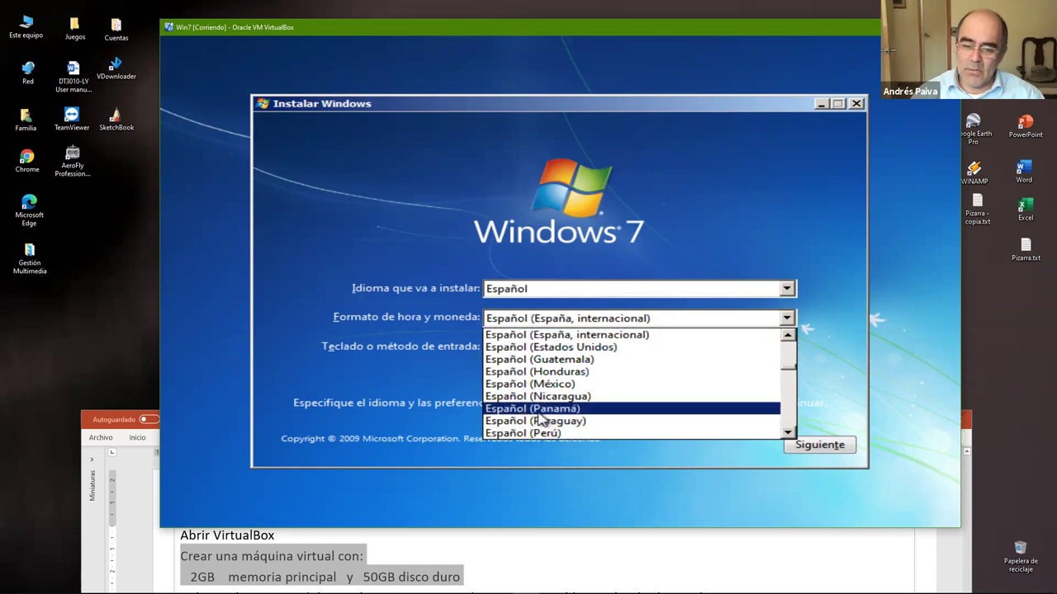
{"action": "scroll", "coordinate": [532, 363], "scroll_direction": "up", "scroll_amount": 1}
{"action": "scroll", "coordinate": [557, 371], "scroll_direction": "up", "scroll_amount": 1}
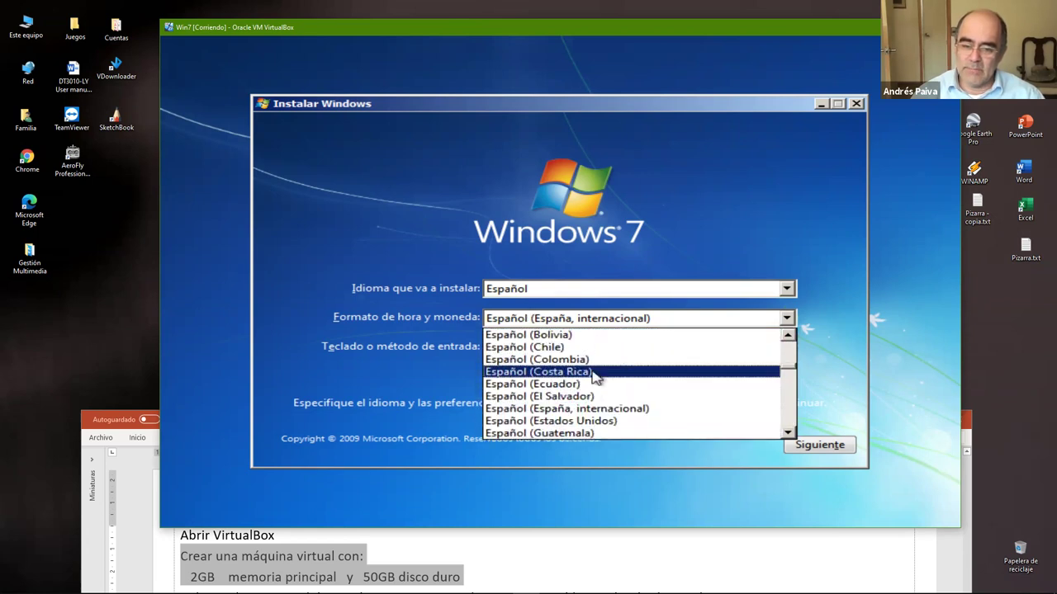
{"action": "left_click", "coordinate": [591, 348]}
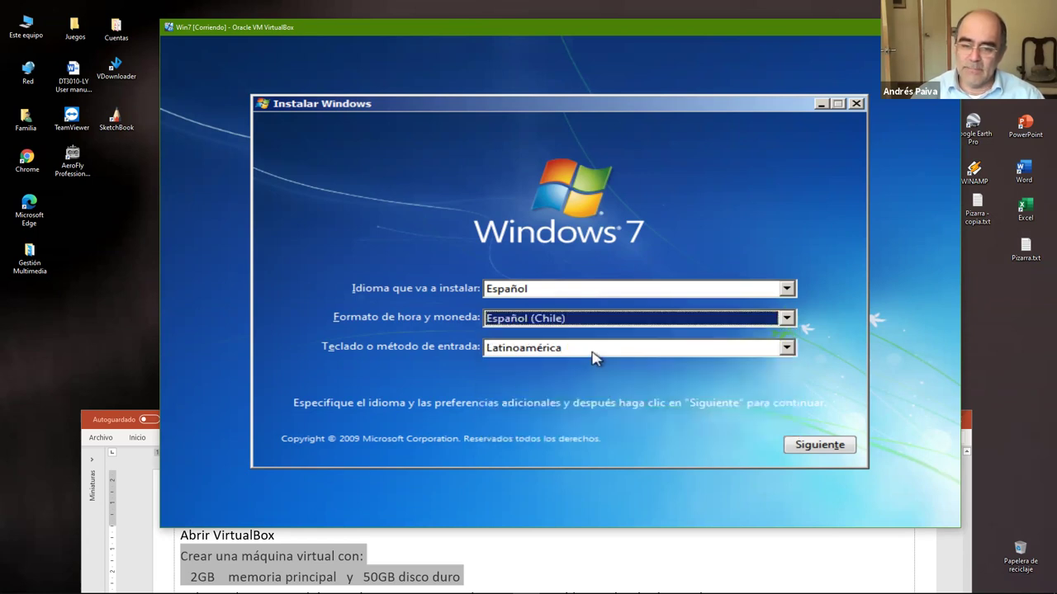
{"action": "left_click", "coordinate": [808, 446]}
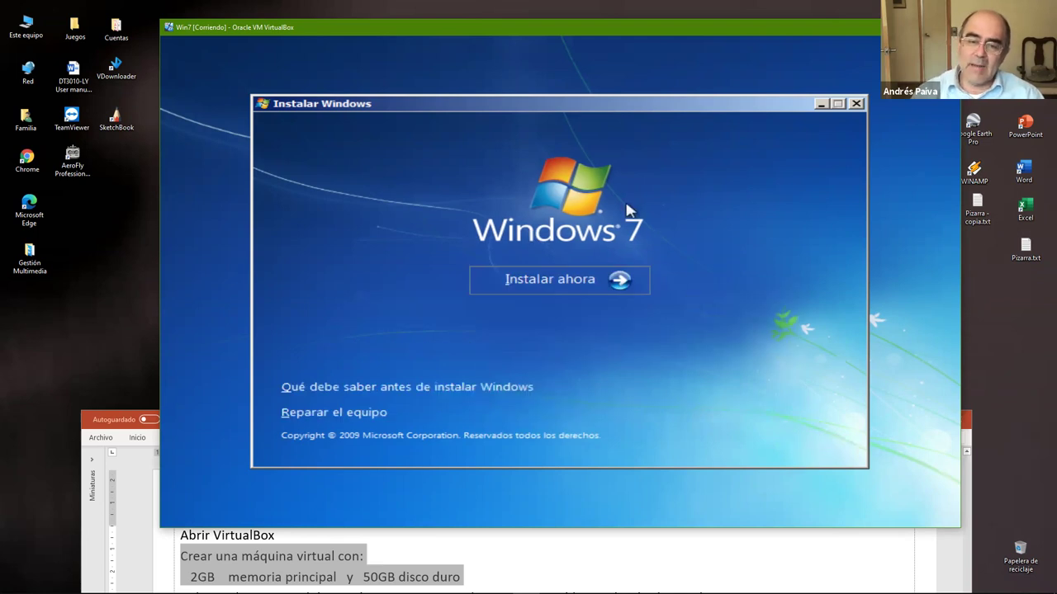
{"action": "left_click", "coordinate": [541, 281]}
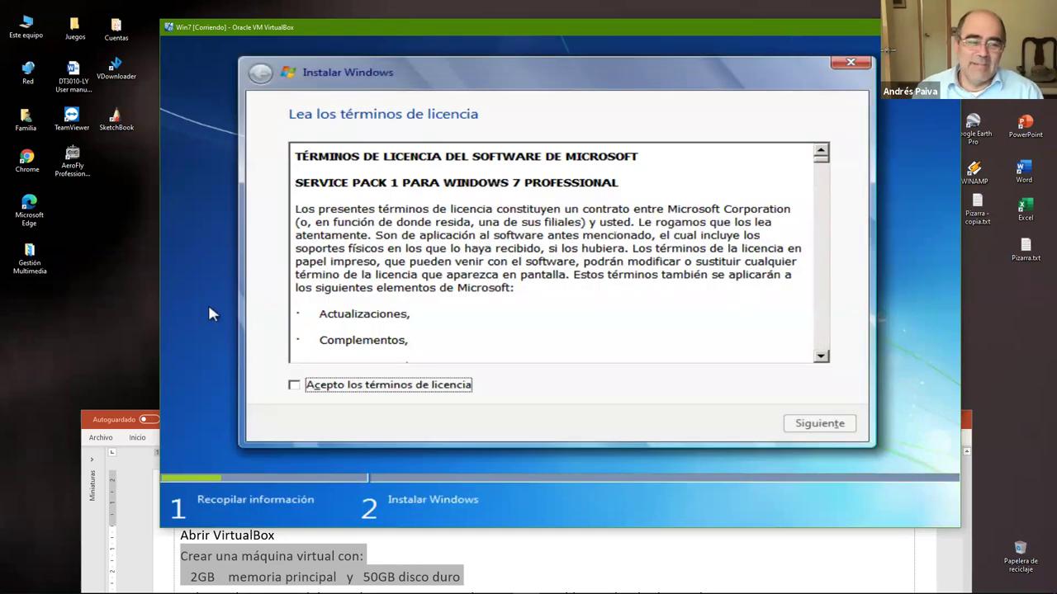
Accept the license terms, continue, and choose the custom (advanced) installation.
{"action": "left_click", "coordinate": [82, 54]}
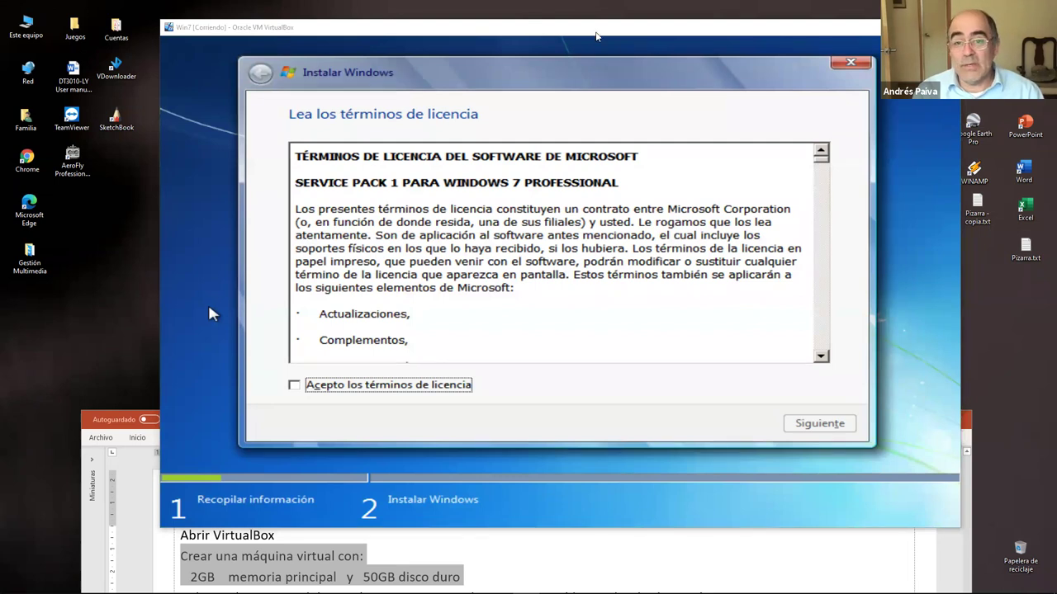
{"action": "left_click", "coordinate": [648, 34]}
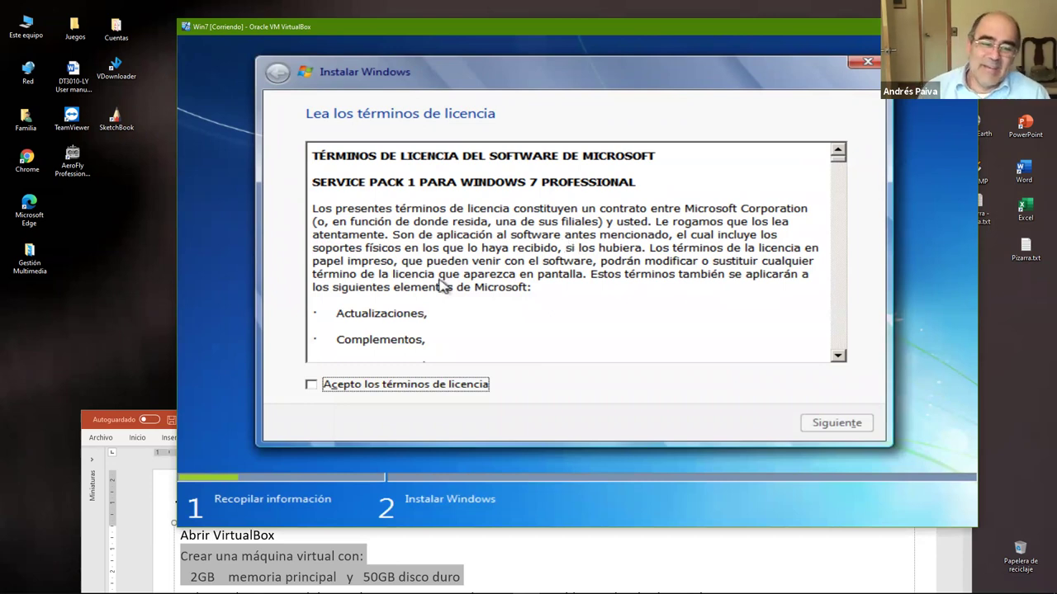
{"action": "left_click", "coordinate": [361, 383]}
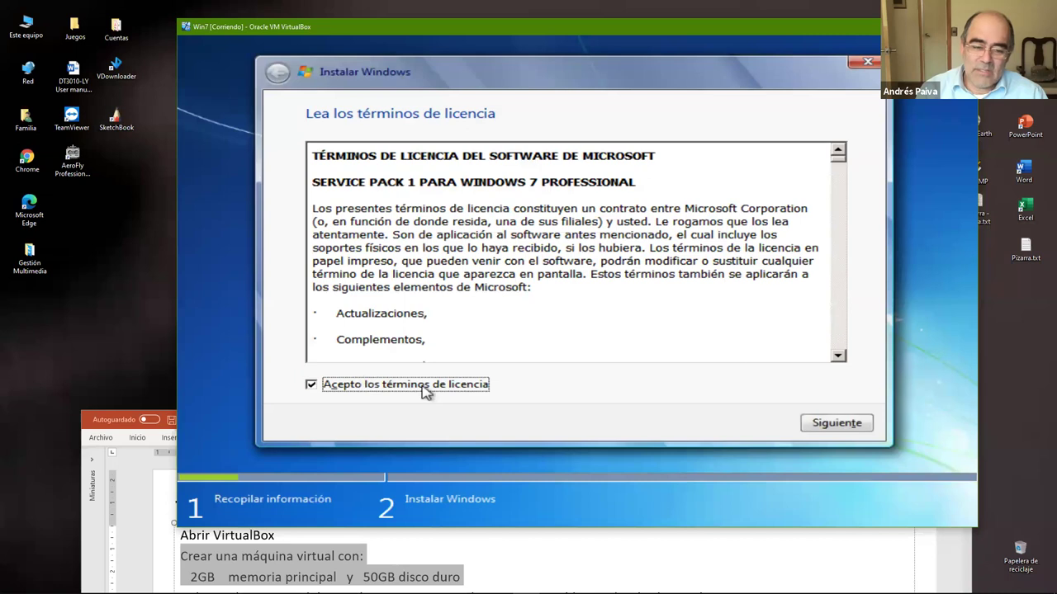
{"action": "left_click", "coordinate": [836, 424]}
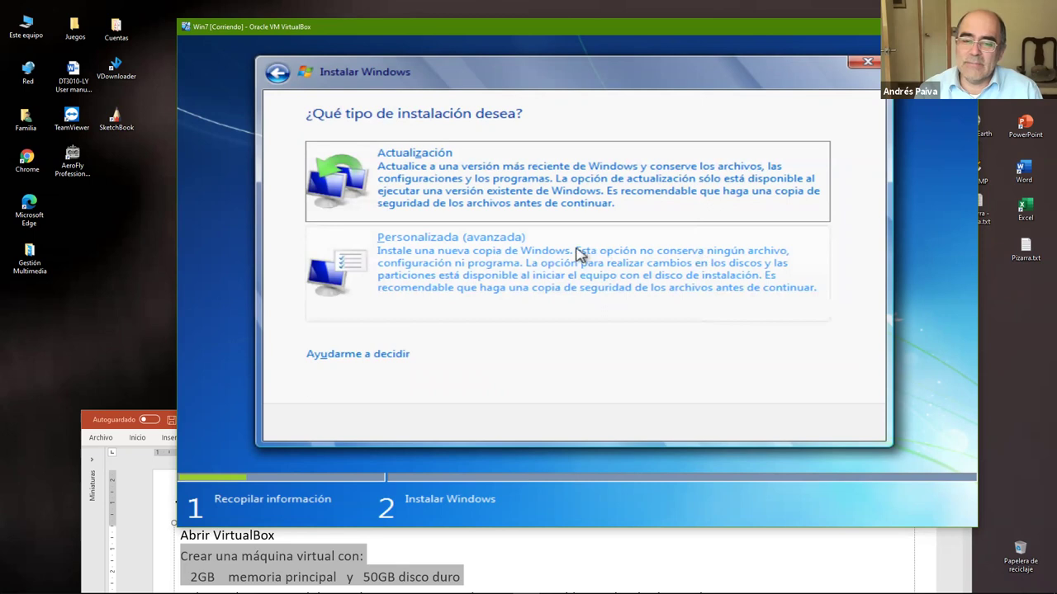
{"action": "left_click", "coordinate": [422, 256]}
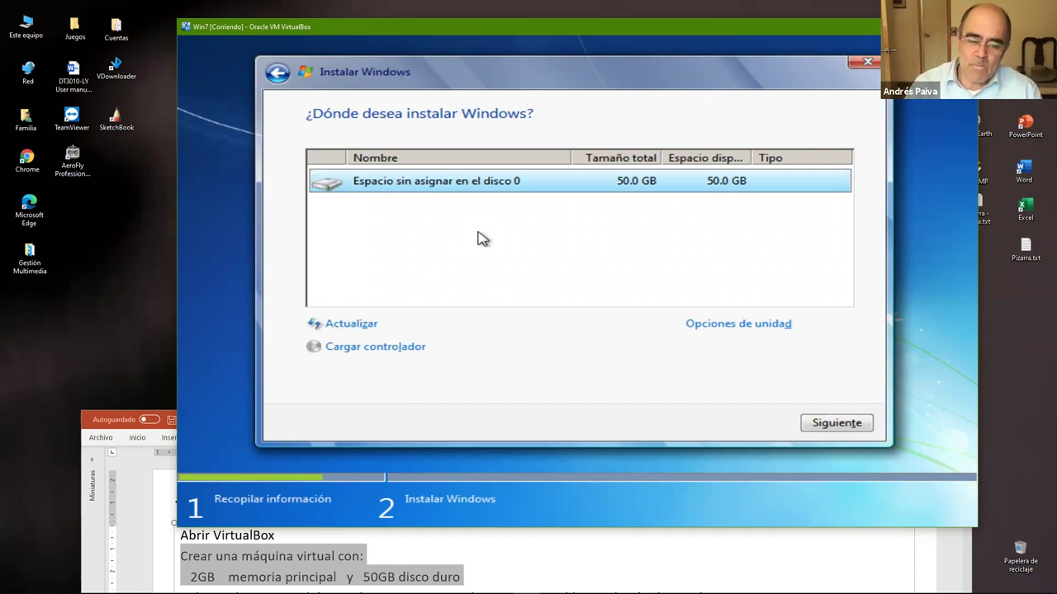
{"action": "left_click", "coordinate": [550, 568]}
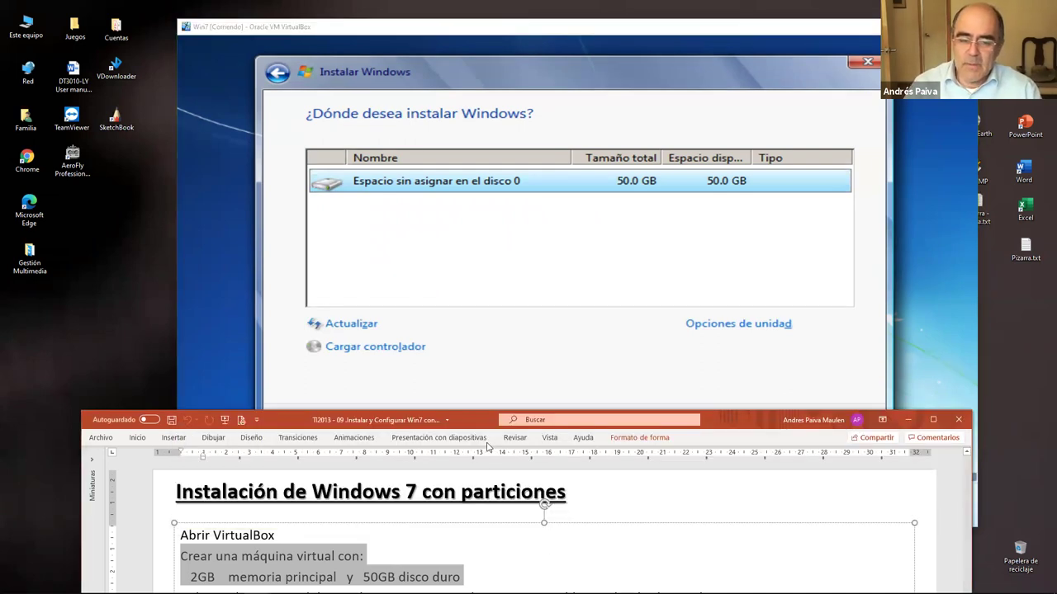
{"action": "left_click_drag", "start_coordinate": [484, 423], "coordinate": [584, 223]}
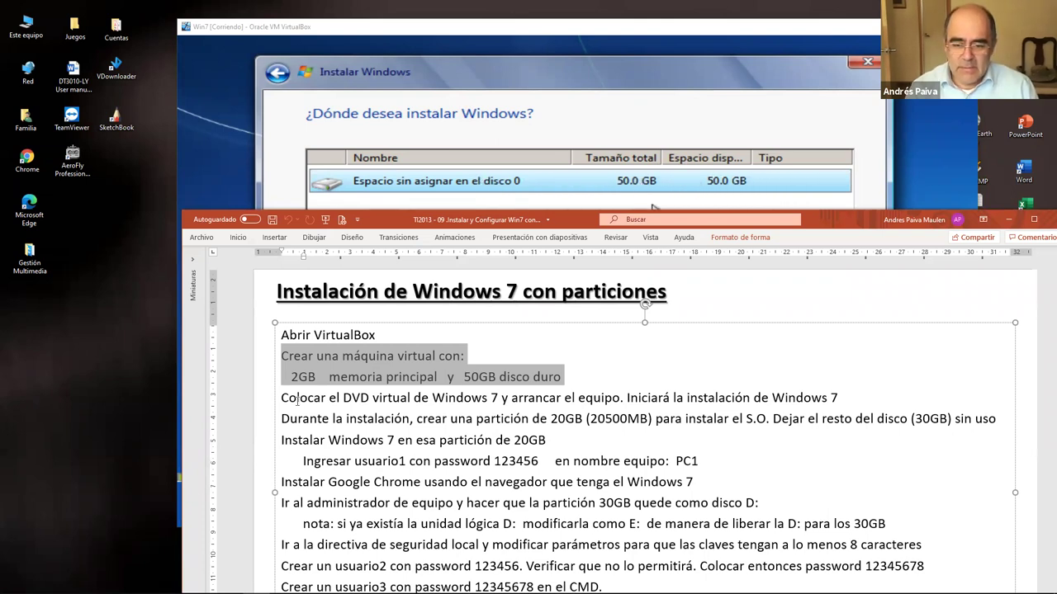
{"action": "left_click_drag", "start_coordinate": [284, 418], "coordinate": [949, 418]}
{"action": "left_click", "coordinate": [947, 419]}
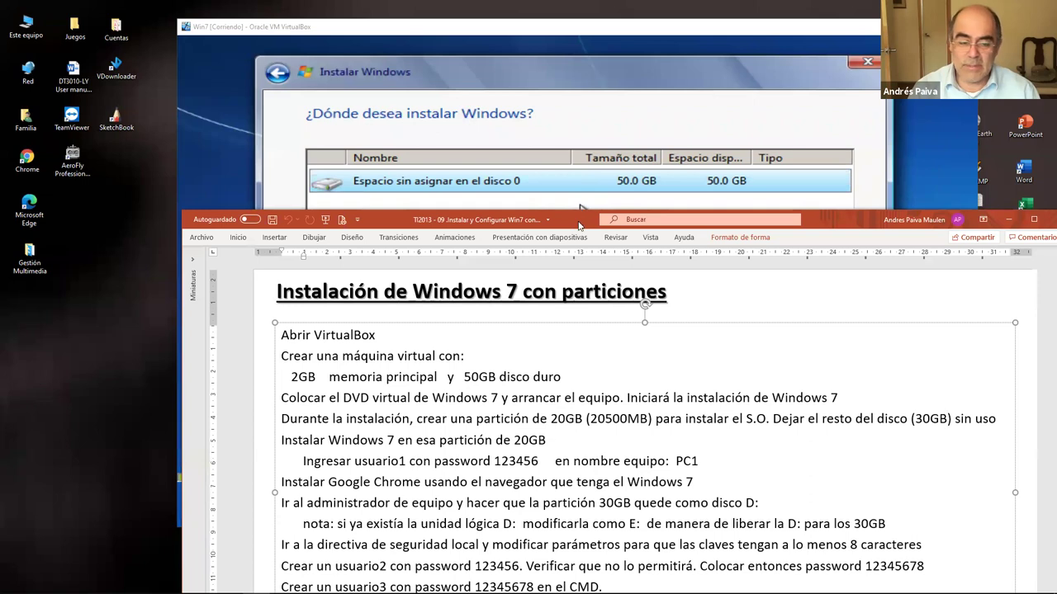
{"action": "left_click_drag", "start_coordinate": [579, 225], "coordinate": [522, 468]}
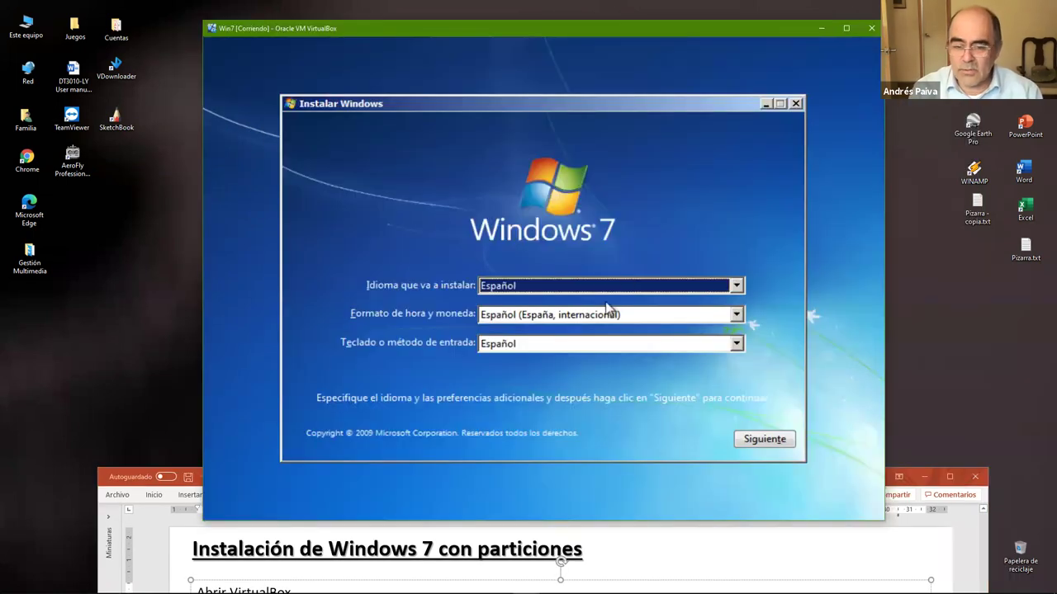
Set the time and currency format to Español (Chile), continue, and start installing Windows 7.
{"action": "left_click", "coordinate": [608, 312]}
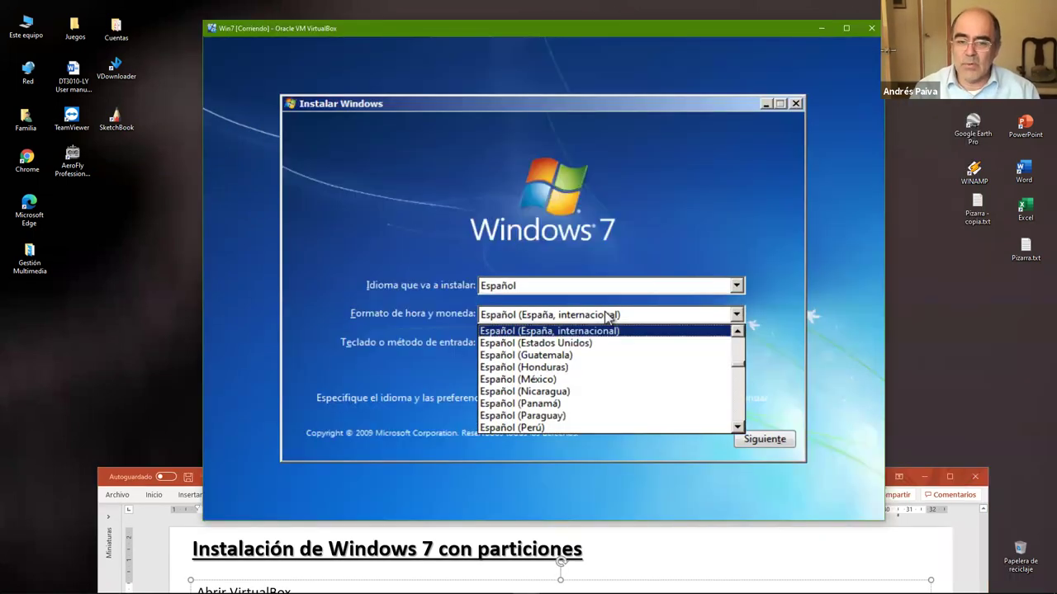
{"action": "scroll", "coordinate": [598, 355], "scroll_direction": "up", "scroll_amount": 1}
{"action": "scroll", "coordinate": [597, 355], "scroll_direction": "up", "scroll_amount": 5}
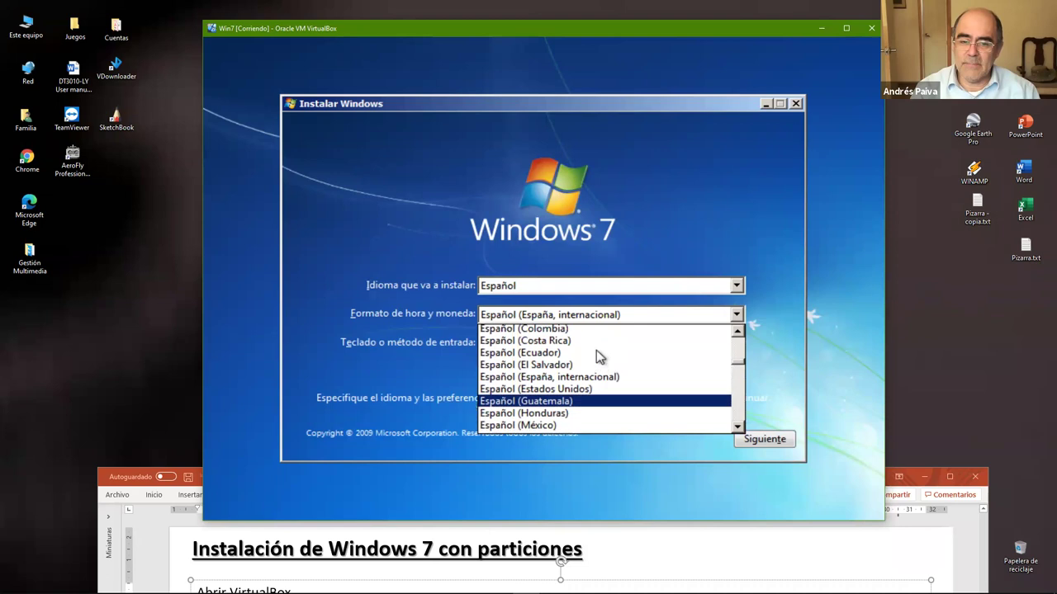
{"action": "left_click", "coordinate": [594, 348]}
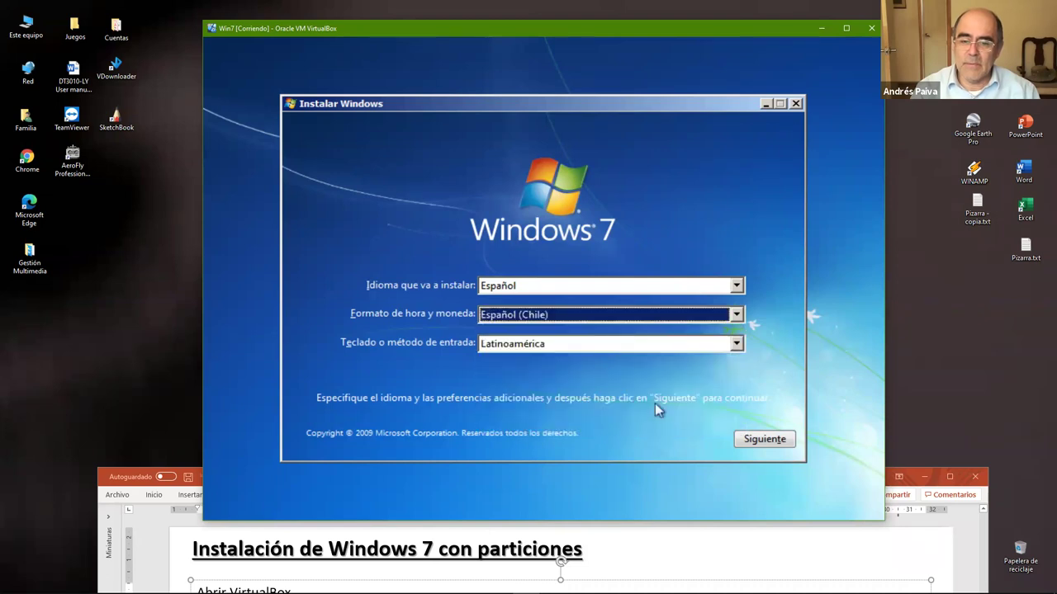
{"action": "left_click", "coordinate": [762, 444]}
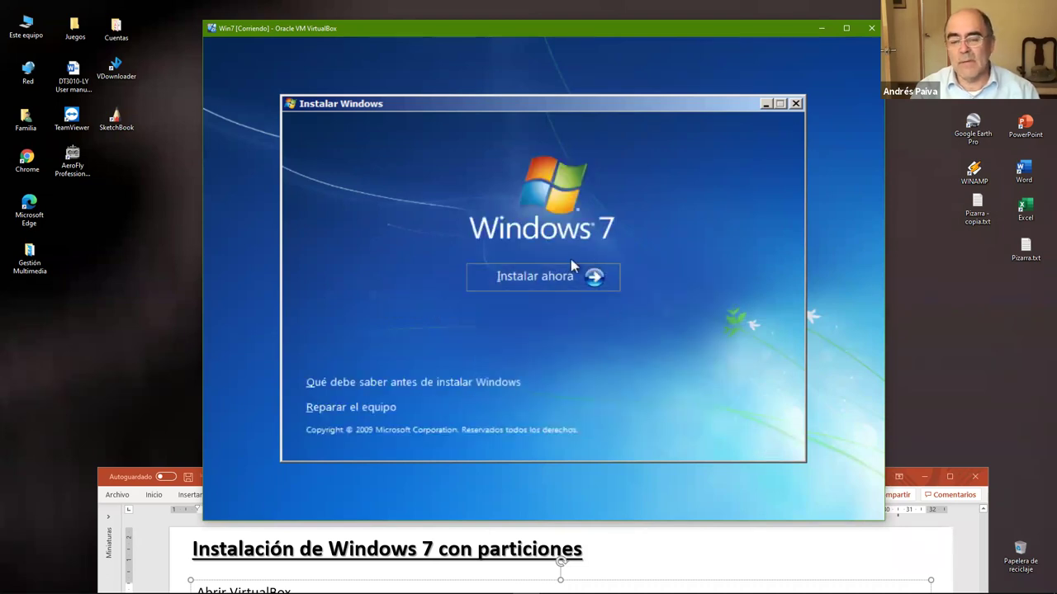
{"action": "left_click", "coordinate": [545, 276]}
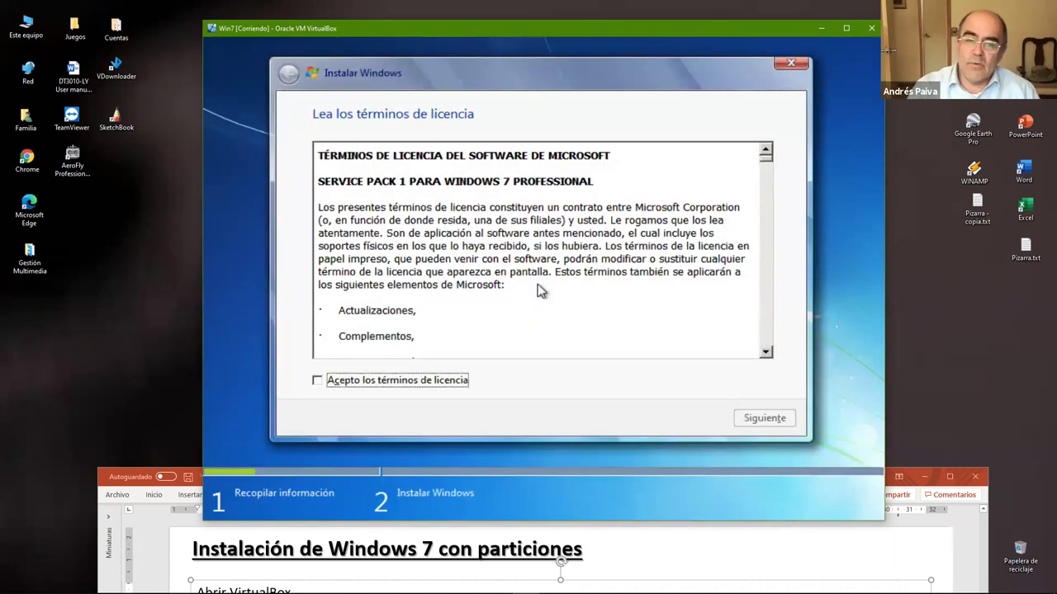
Accept the Windows 7 licence terms with 'Acepto los términos de licencia' and continue.
{"action": "left_click", "coordinate": [356, 382]}
{"action": "left_click", "coordinate": [747, 418]}
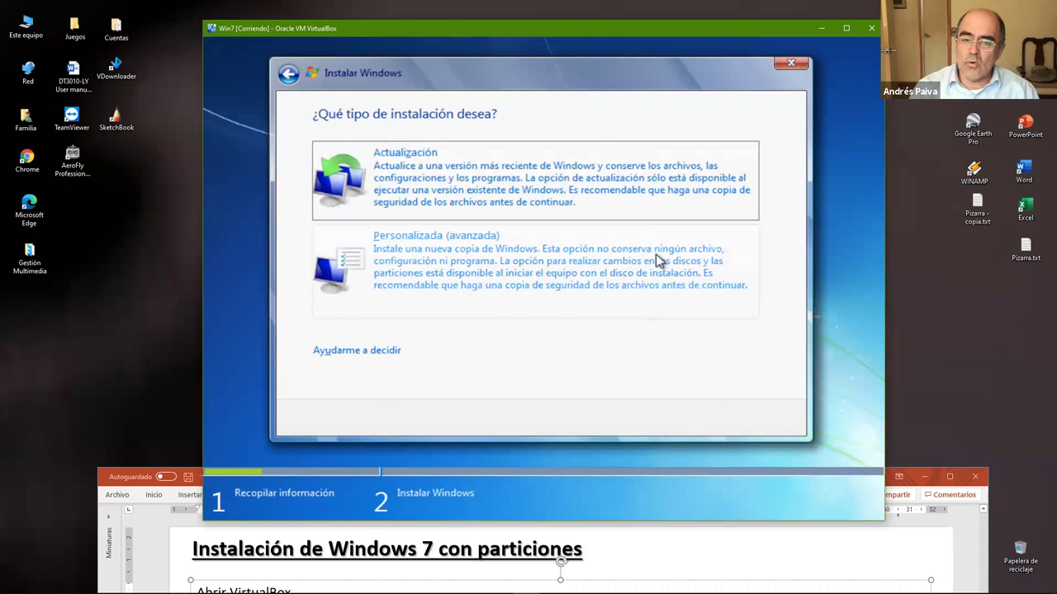
Pick 'Personalizada (avanzada)', glance at the PowerPoint task slide, then reveal the drive options.
{"action": "left_click", "coordinate": [488, 272]}
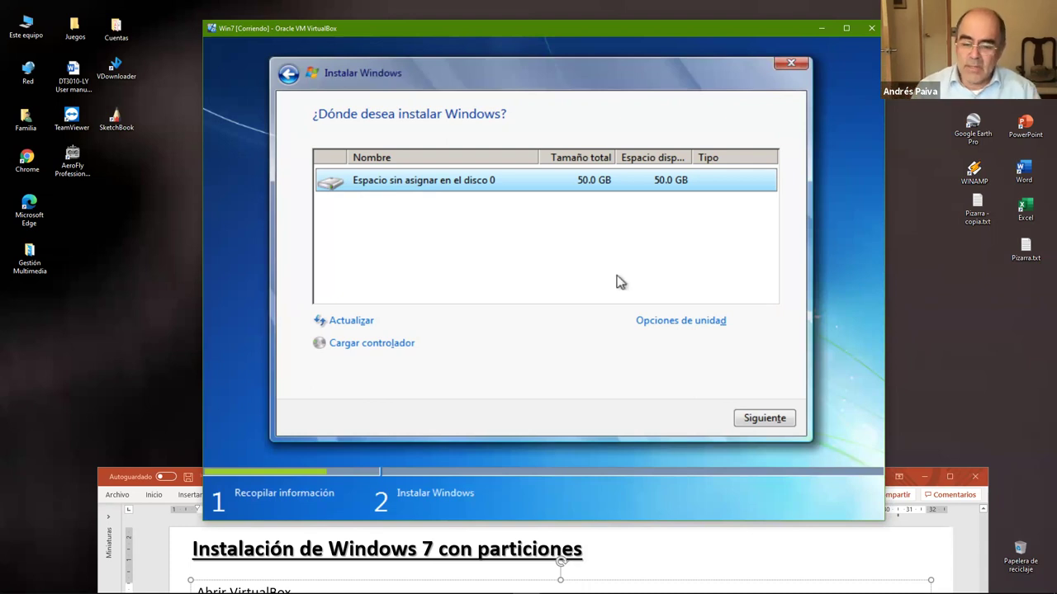
{"action": "left_click", "coordinate": [623, 545]}
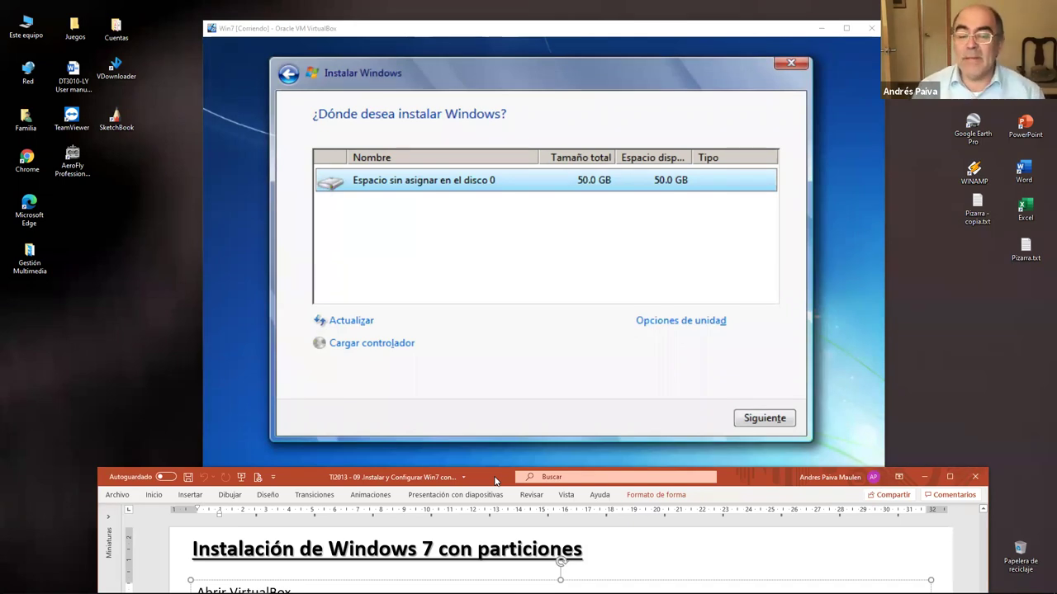
{"action": "left_click_drag", "start_coordinate": [494, 481], "coordinate": [498, 470]}
{"action": "left_click", "coordinate": [460, 285]}
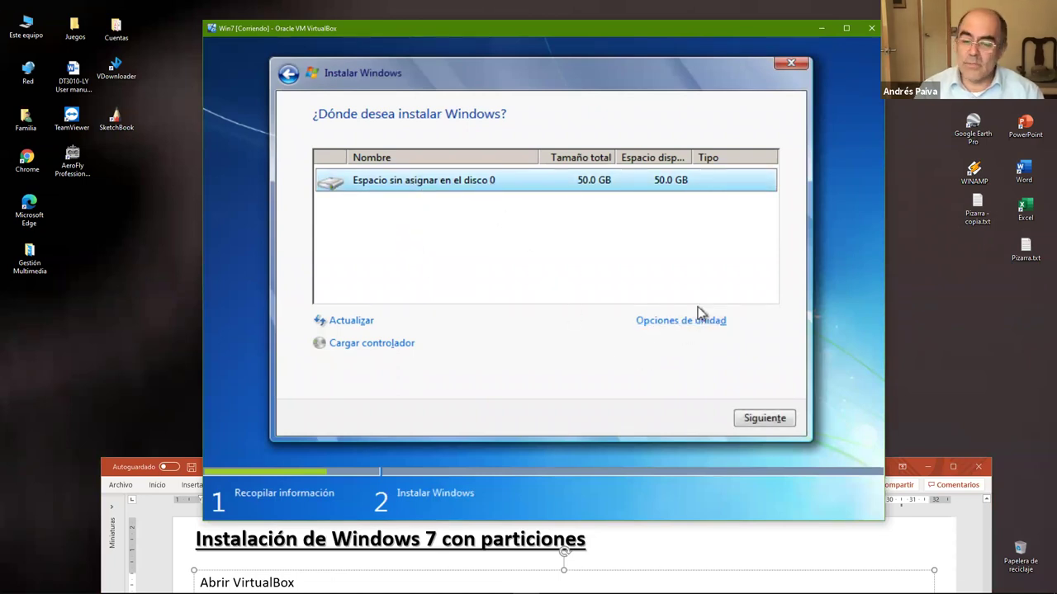
{"action": "left_click", "coordinate": [683, 327]}
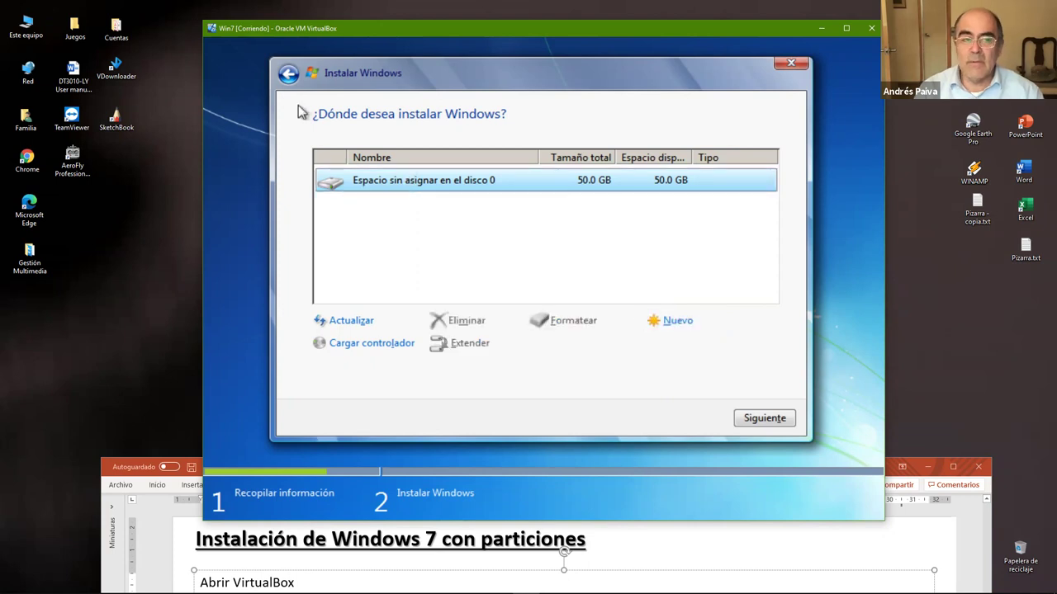
Create a new 20500 MB partition in the unallocated space, accepting the extra system partition.
{"action": "left_click", "coordinate": [206, 92]}
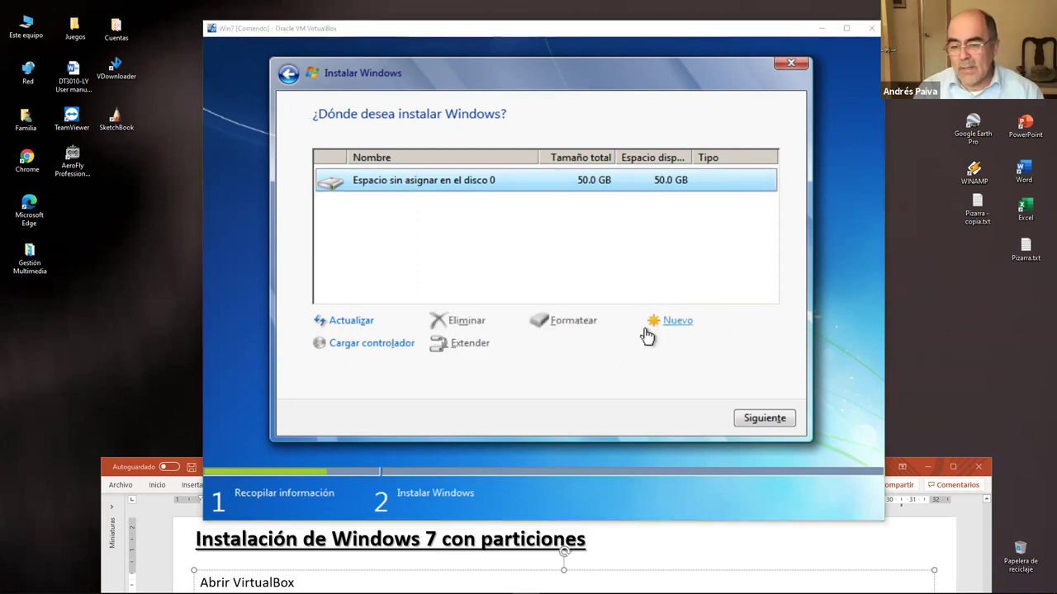
{"action": "left_click", "coordinate": [683, 326]}
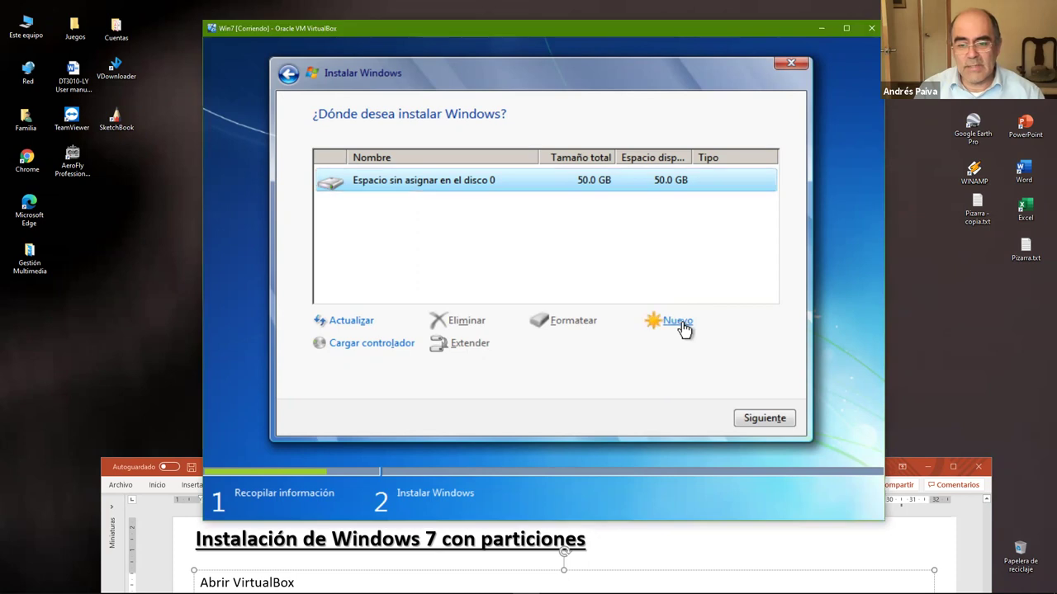
{"action": "left_click_drag", "start_coordinate": [607, 347], "coordinate": [530, 350]}
{"action": "type", "text": "20500"}
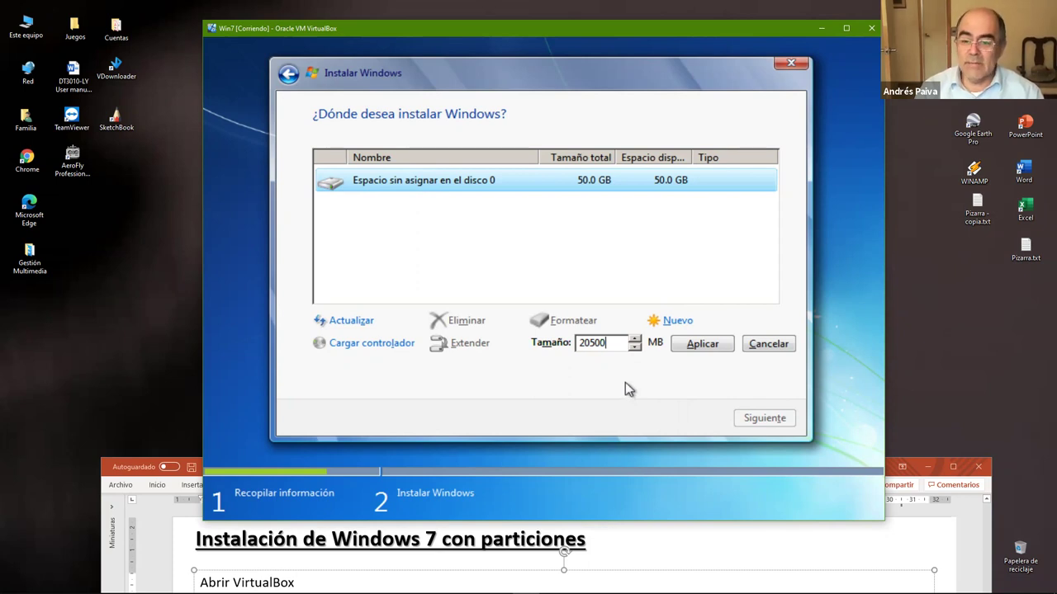
{"action": "left_click", "coordinate": [704, 344]}
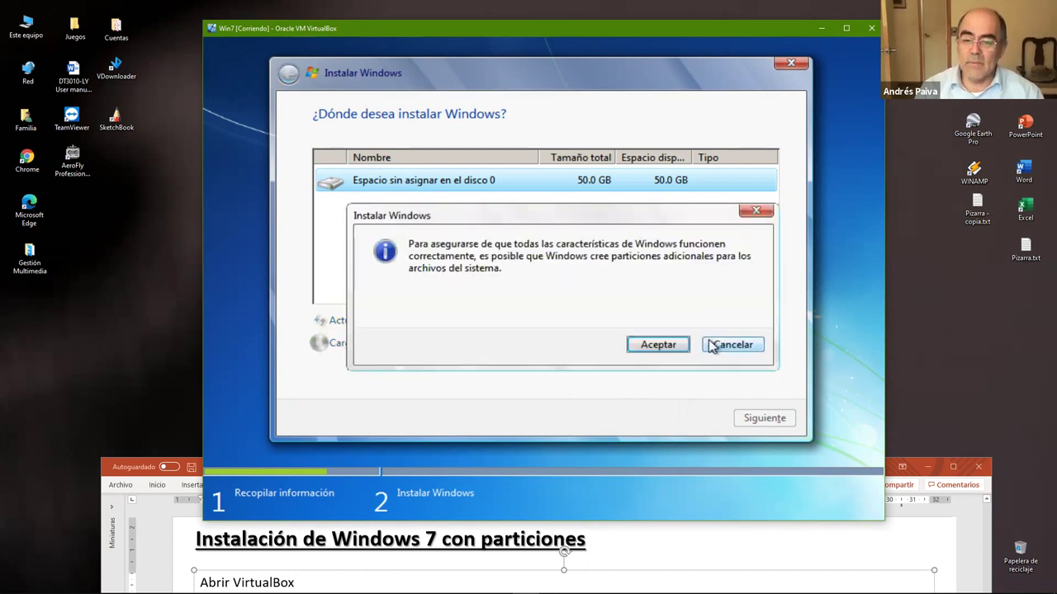
{"action": "left_click", "coordinate": [668, 345]}
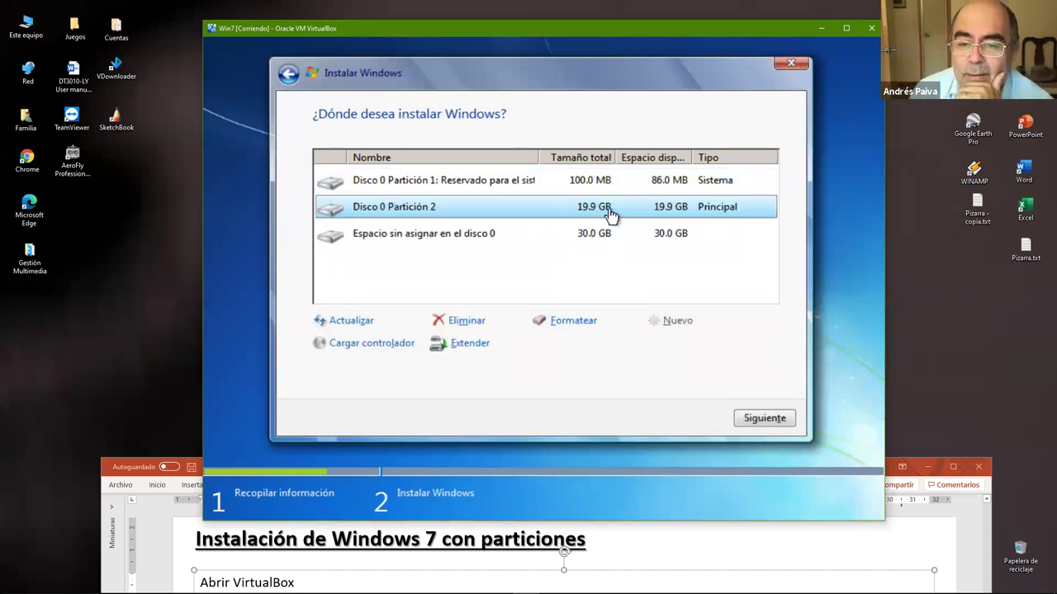
{"action": "left_click", "coordinate": [526, 189]}
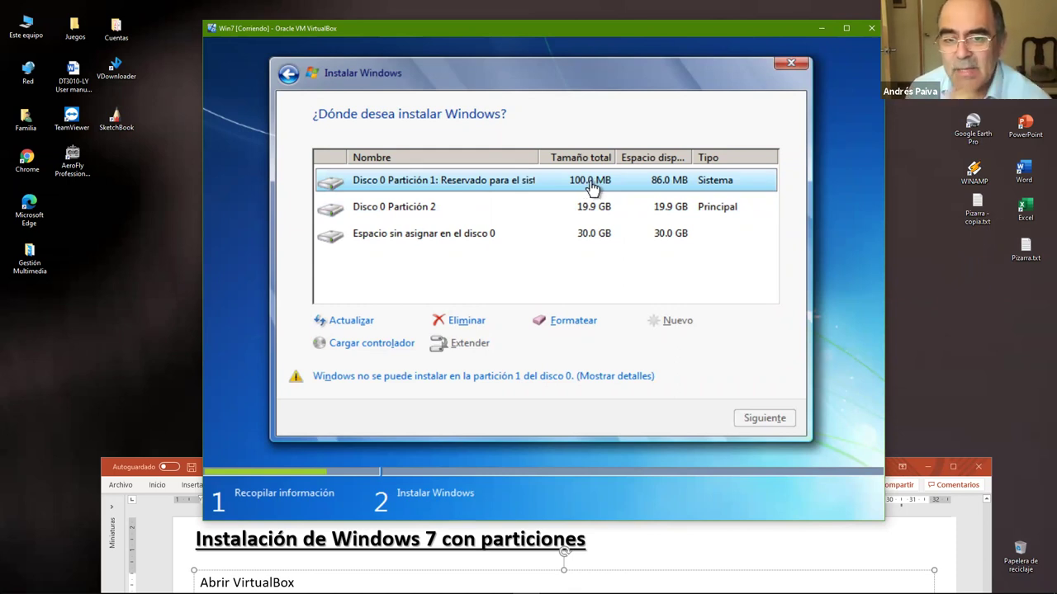
{"action": "left_click", "coordinate": [591, 212]}
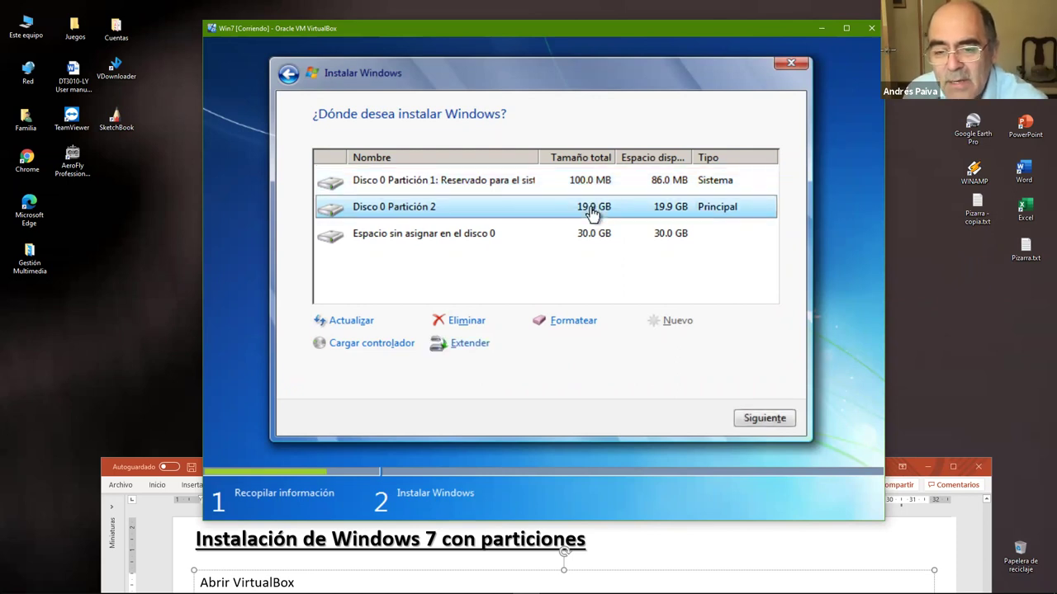
{"action": "left_click", "coordinate": [591, 236]}
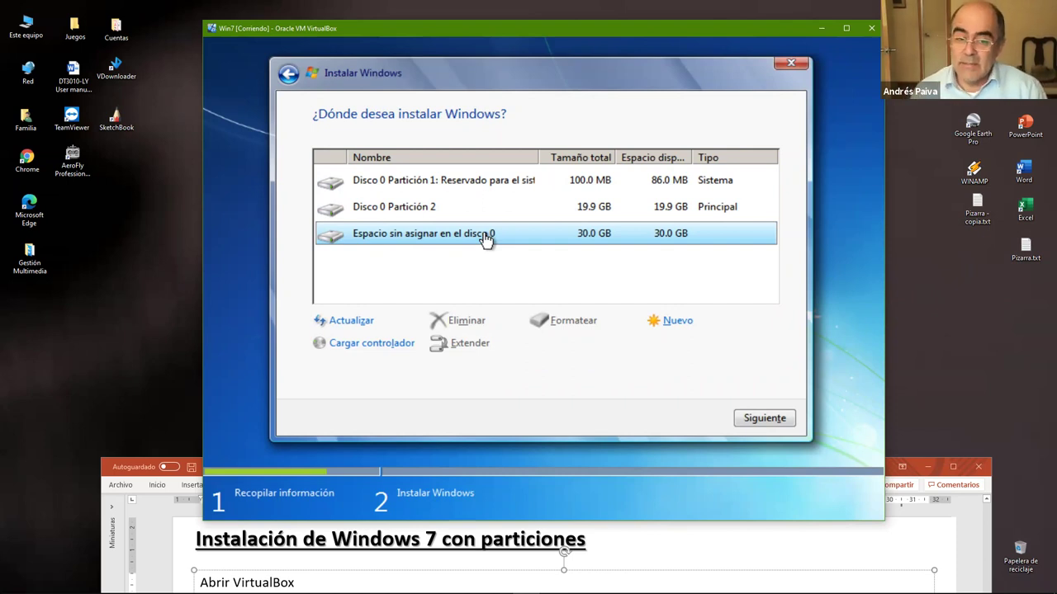
{"action": "left_click", "coordinate": [523, 184]}
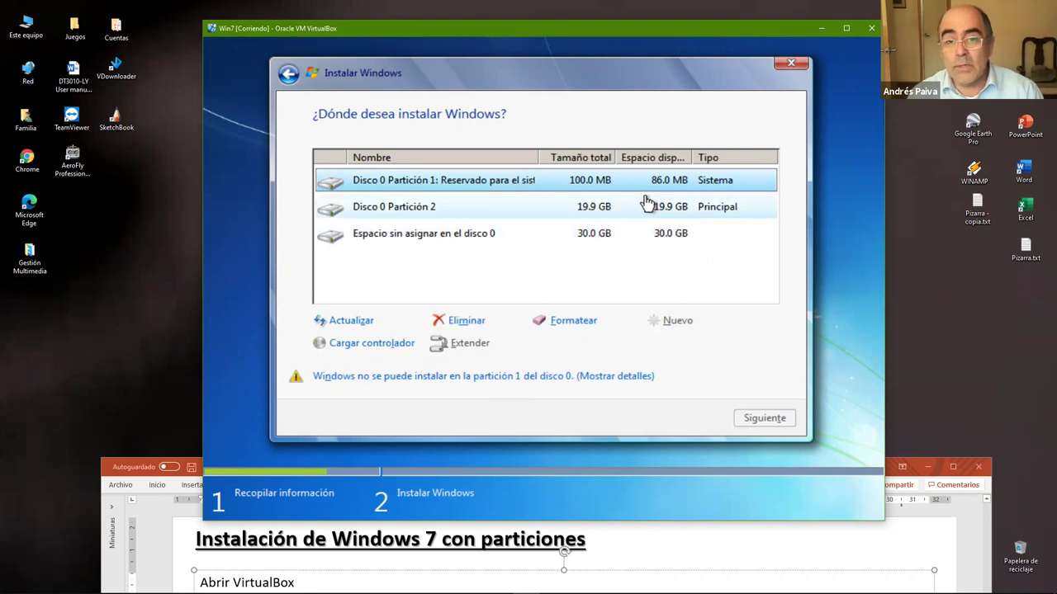
{"action": "left_click", "coordinate": [524, 207]}
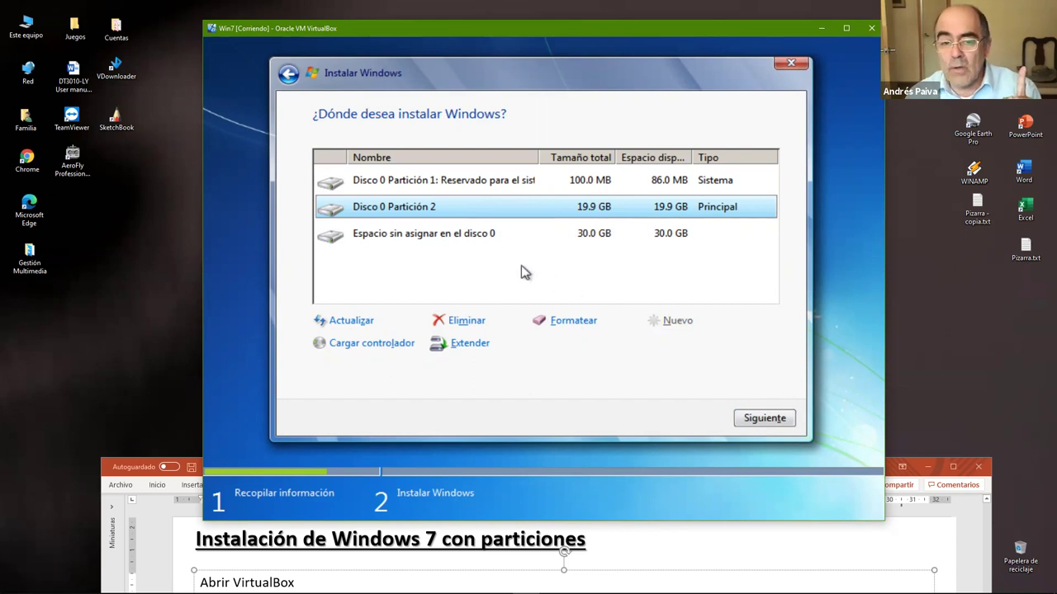
{"action": "left_click", "coordinate": [499, 237]}
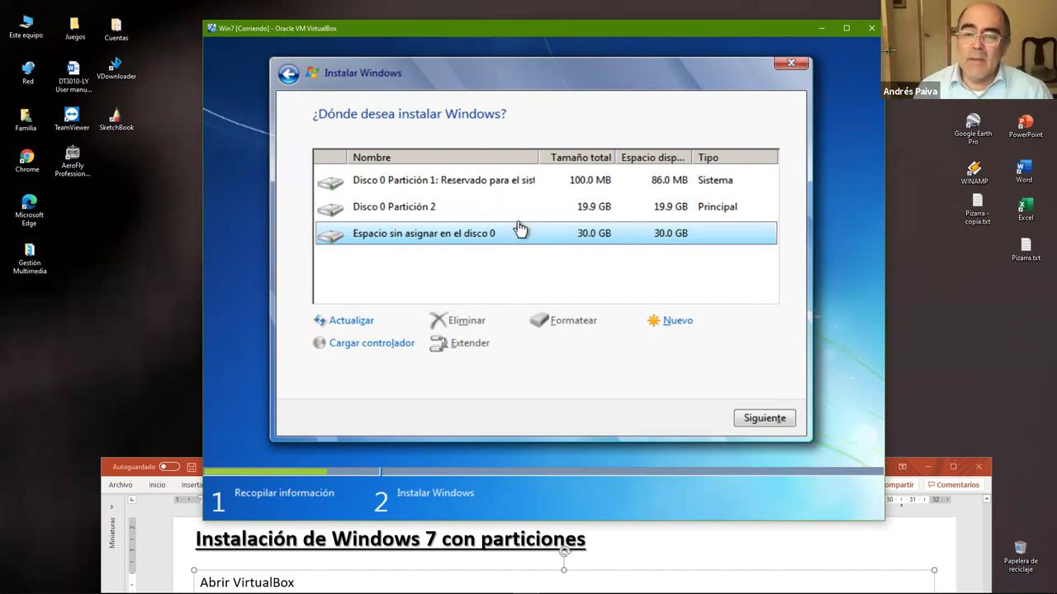
{"action": "left_click", "coordinate": [483, 216]}
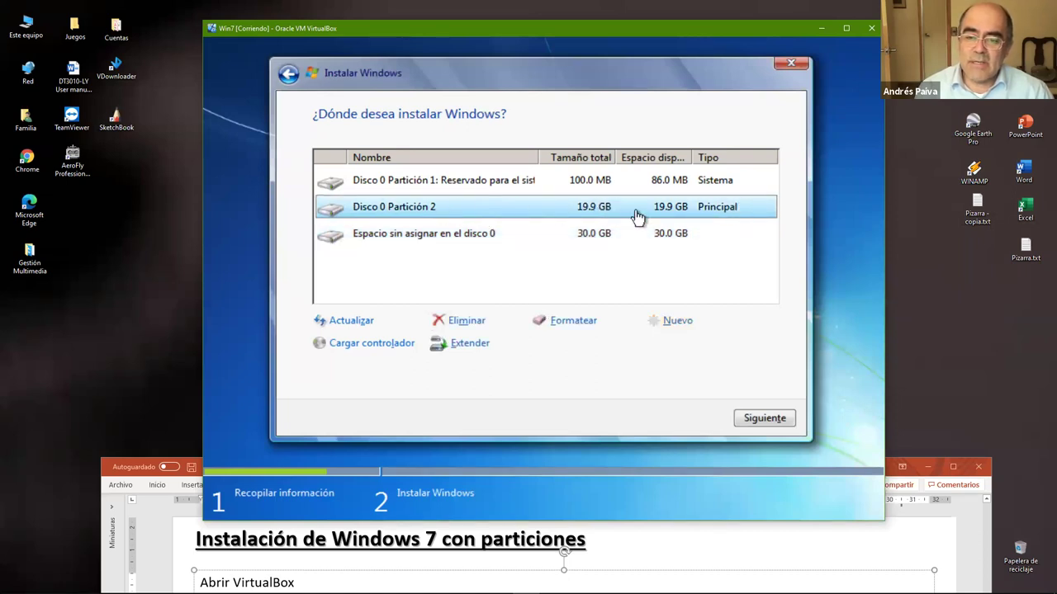
{"action": "left_click", "coordinate": [764, 418]}
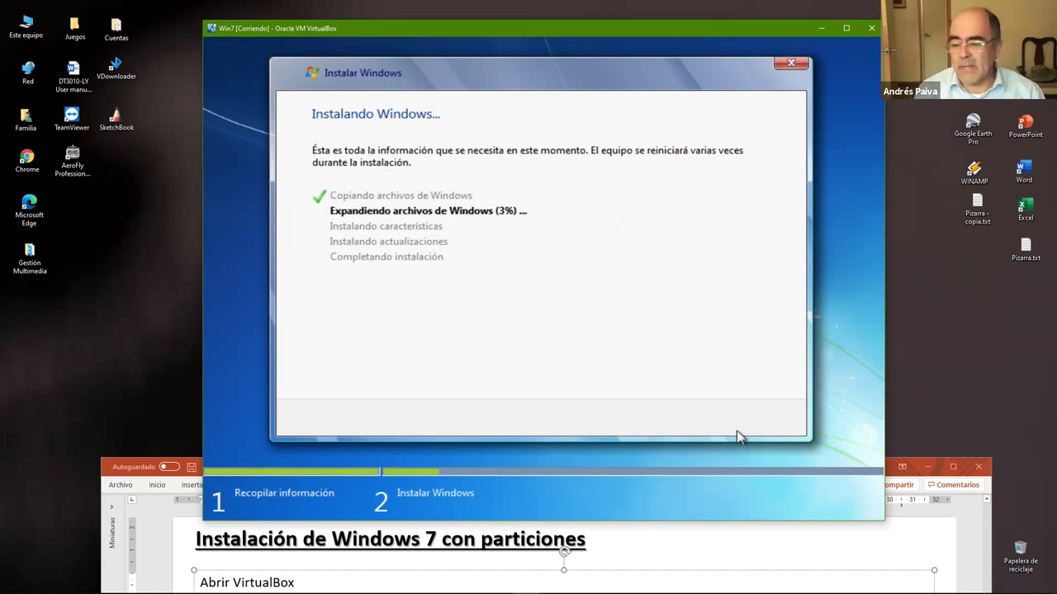
Bring the PowerPoint task slide forward and move its window up to show the whole slide.
{"action": "left_click", "coordinate": [847, 536]}
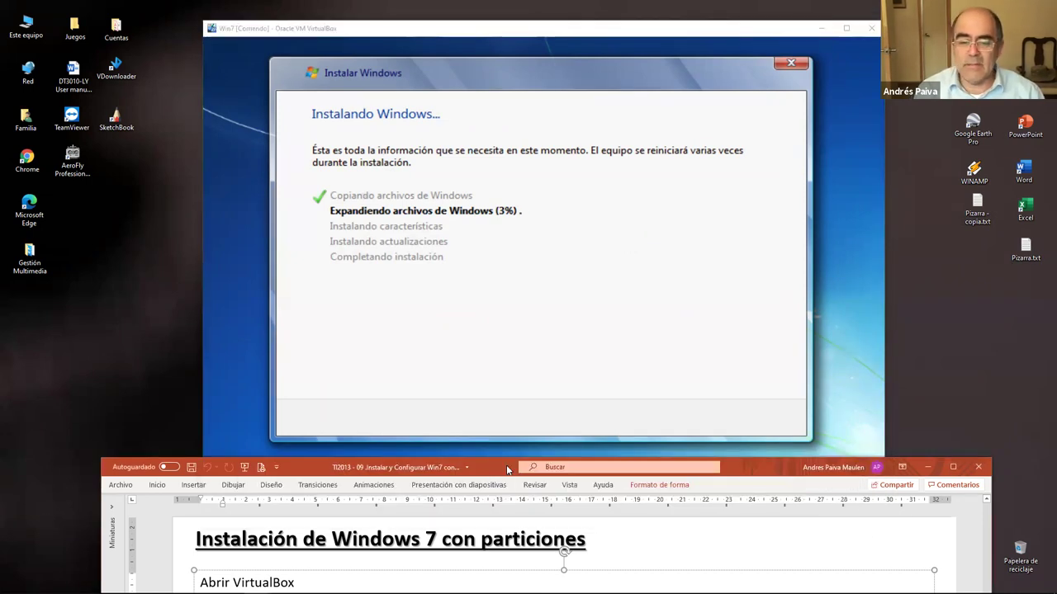
{"action": "left_click_drag", "start_coordinate": [507, 471], "coordinate": [497, 444]}
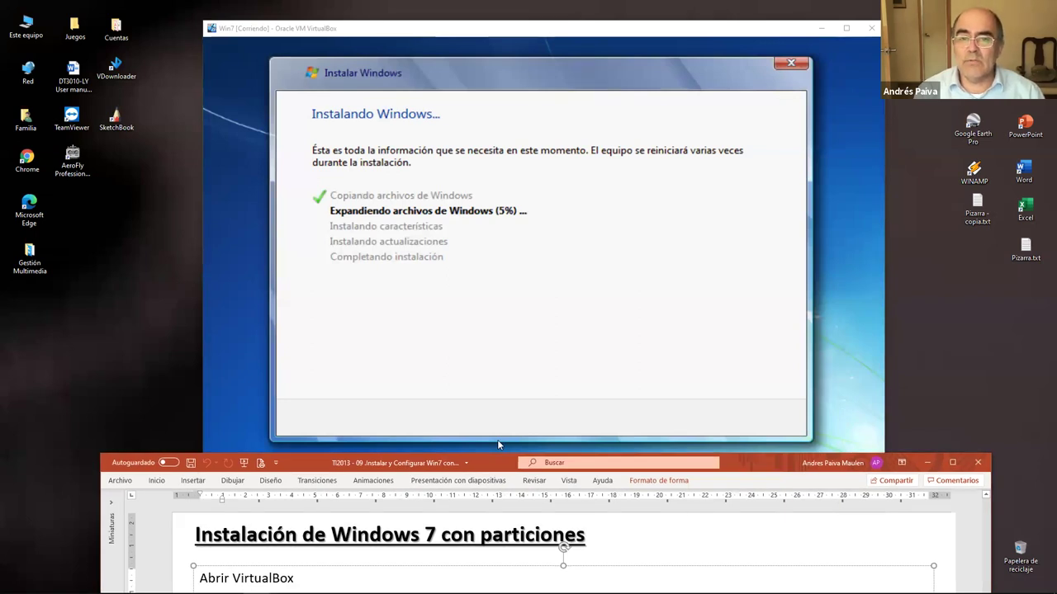
{"action": "left_click_drag", "start_coordinate": [497, 444], "coordinate": [478, 59]}
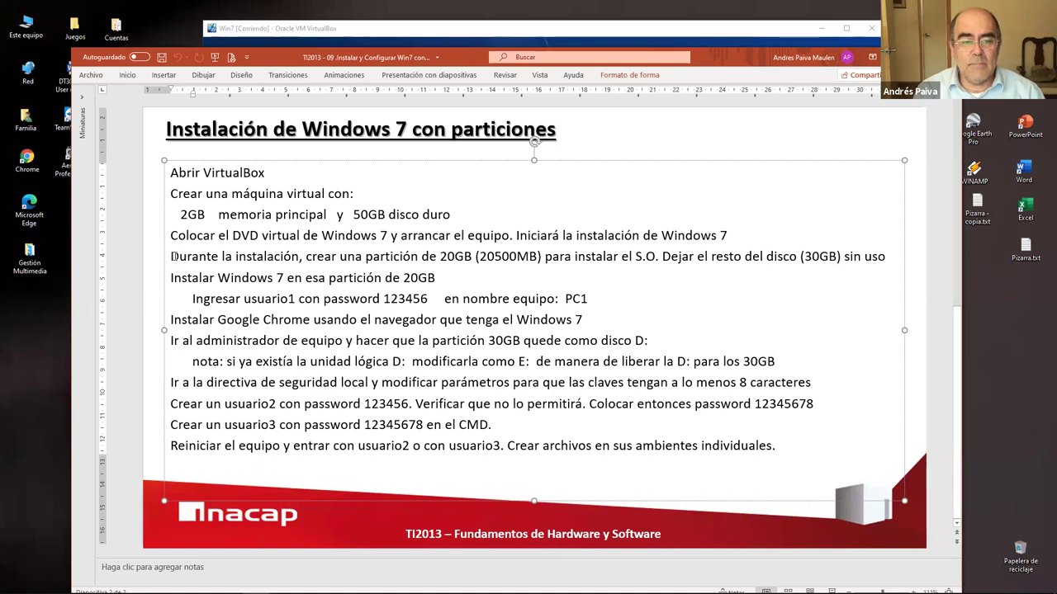
Highlight the slide steps about creating the 20GB partition and installing Windows 7 on it.
{"action": "left_click_drag", "start_coordinate": [173, 256], "coordinate": [888, 256]}
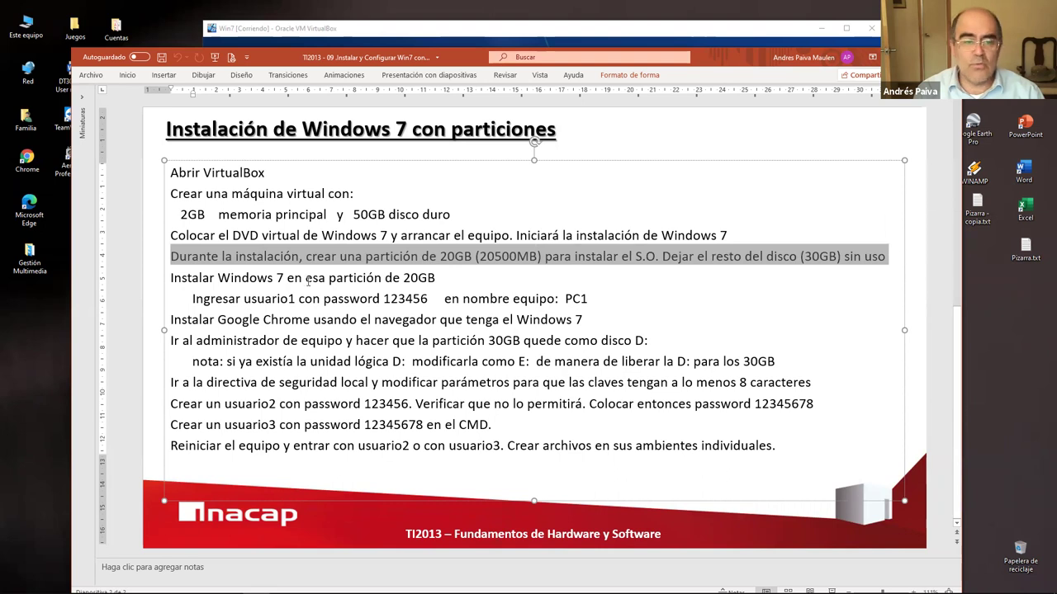
{"action": "left_click", "coordinate": [295, 277]}
{"action": "left_click_drag", "start_coordinate": [172, 278], "coordinate": [485, 279]}
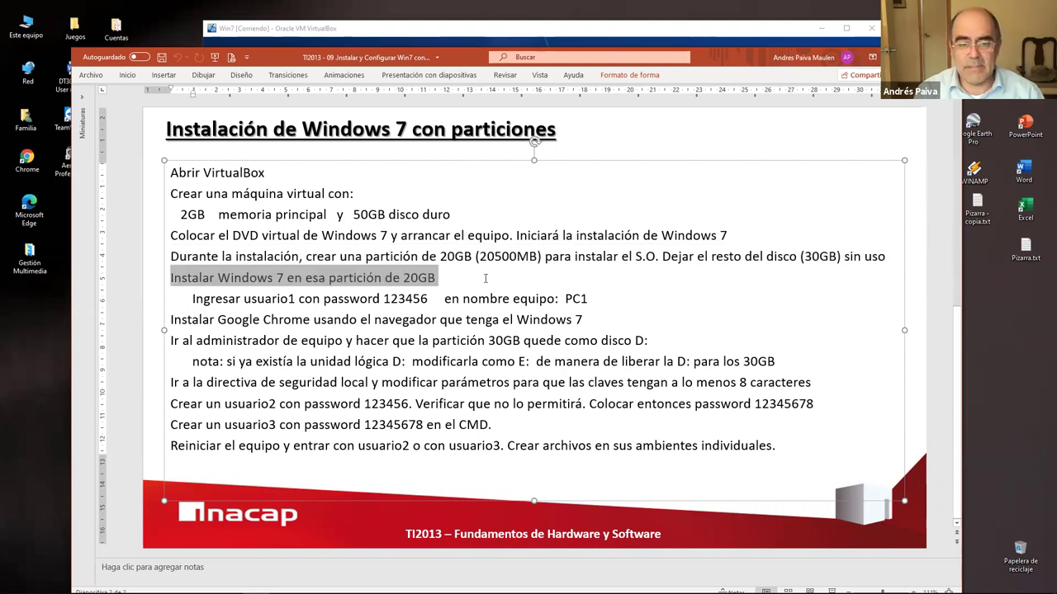
{"action": "left_click", "coordinate": [484, 279]}
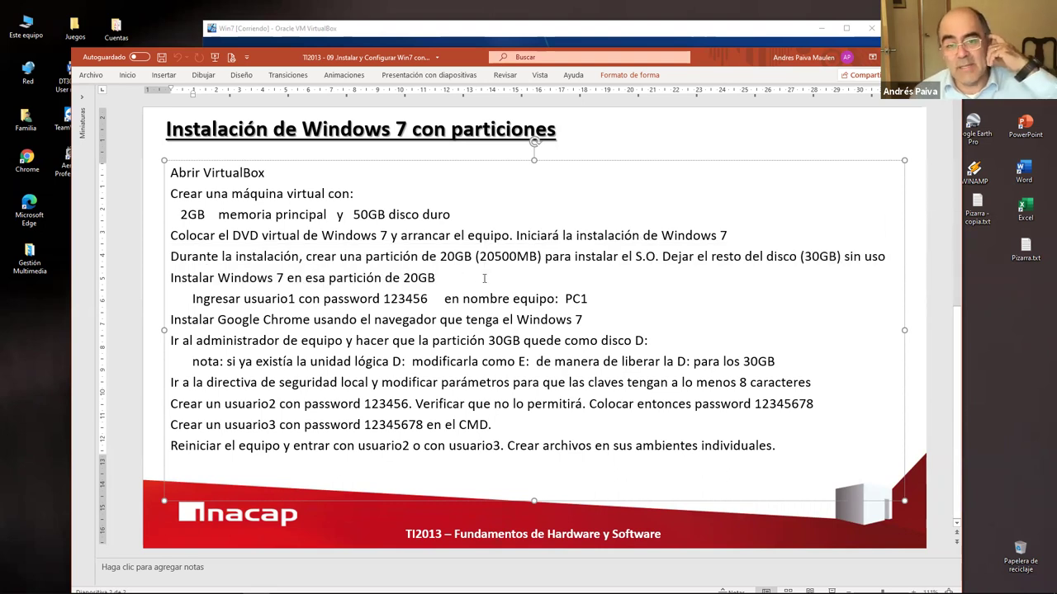
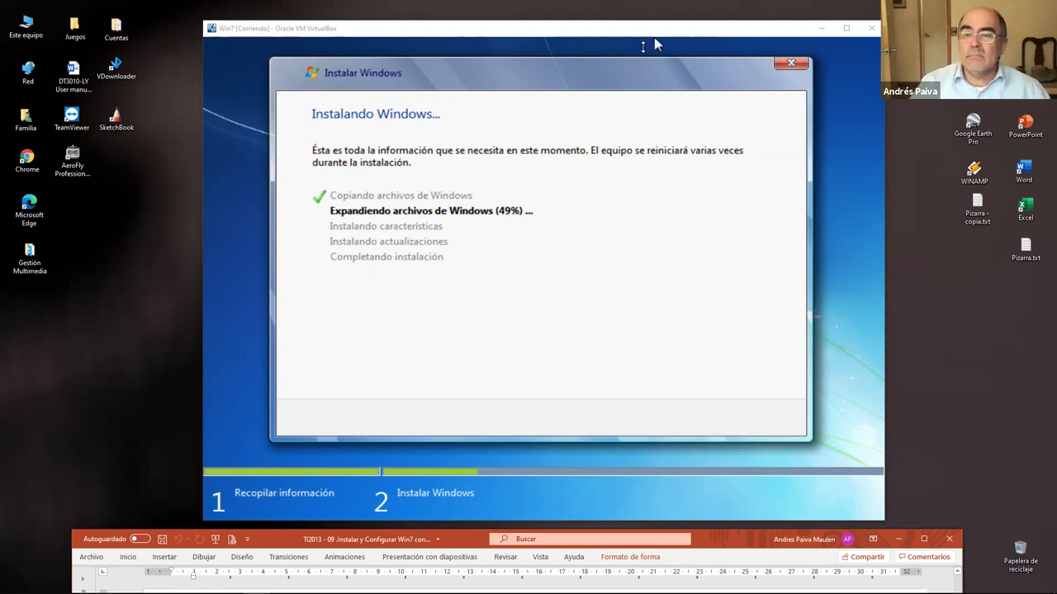
Restore the VM window to a smaller size and launch Task Manager from the taskbar.
{"action": "left_click", "coordinate": [851, 31]}
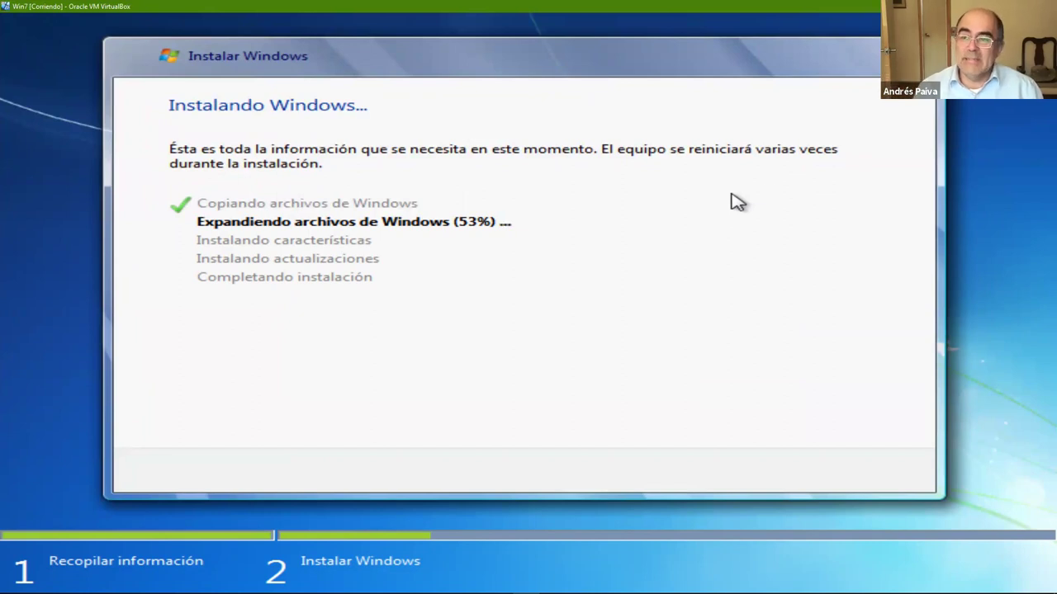
{"action": "key", "text": "super+Down"}
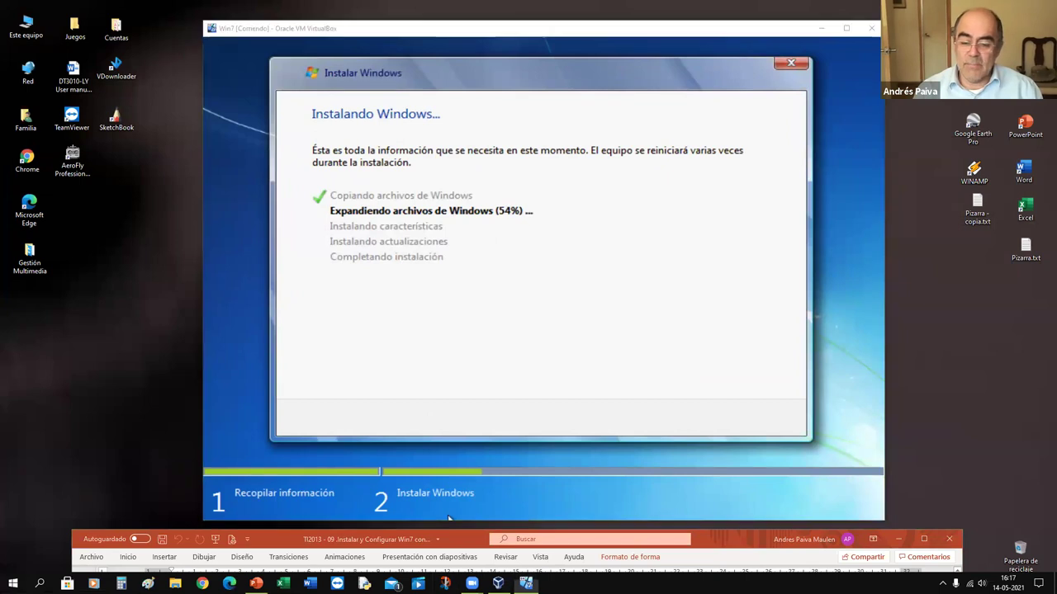
{"action": "right_click", "coordinate": [627, 582]}
{"action": "left_click", "coordinate": [680, 532]}
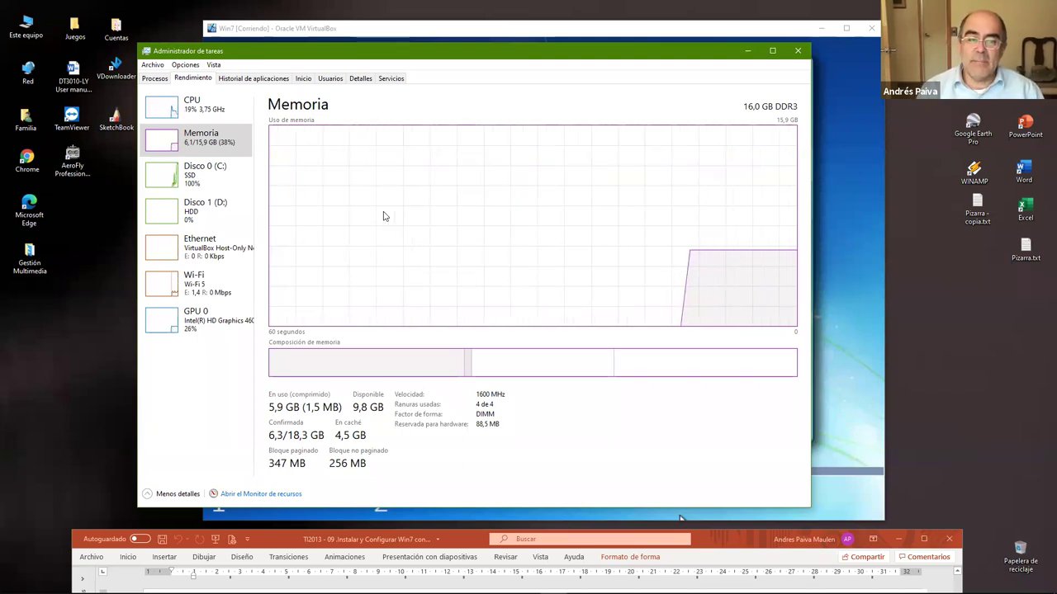
Review the CPU and Disco 0 (C:) performance graphs, then show the Procesos list.
{"action": "left_click", "coordinate": [171, 107]}
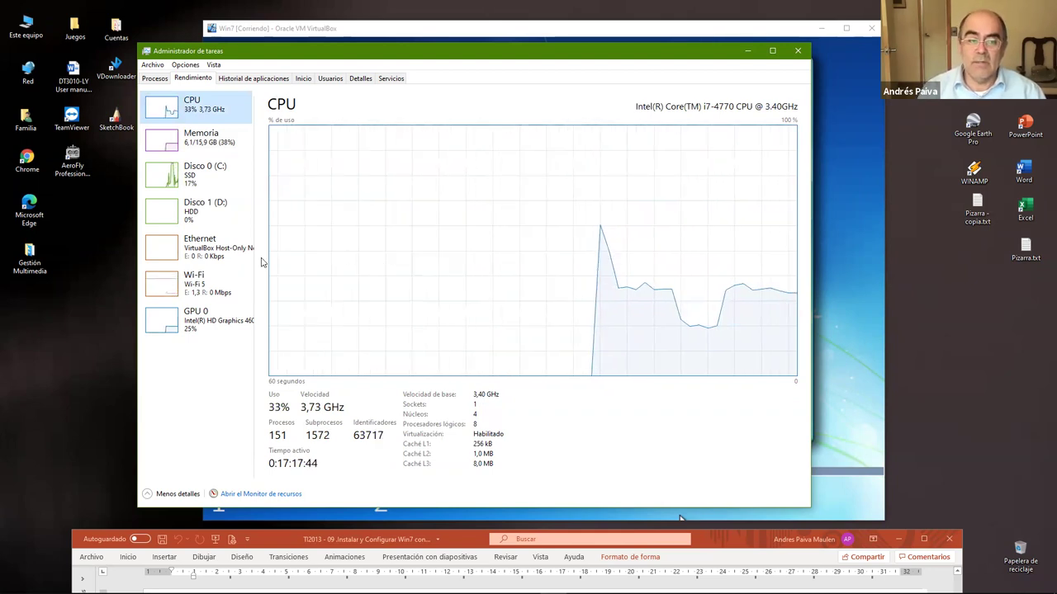
{"action": "left_click", "coordinate": [174, 180]}
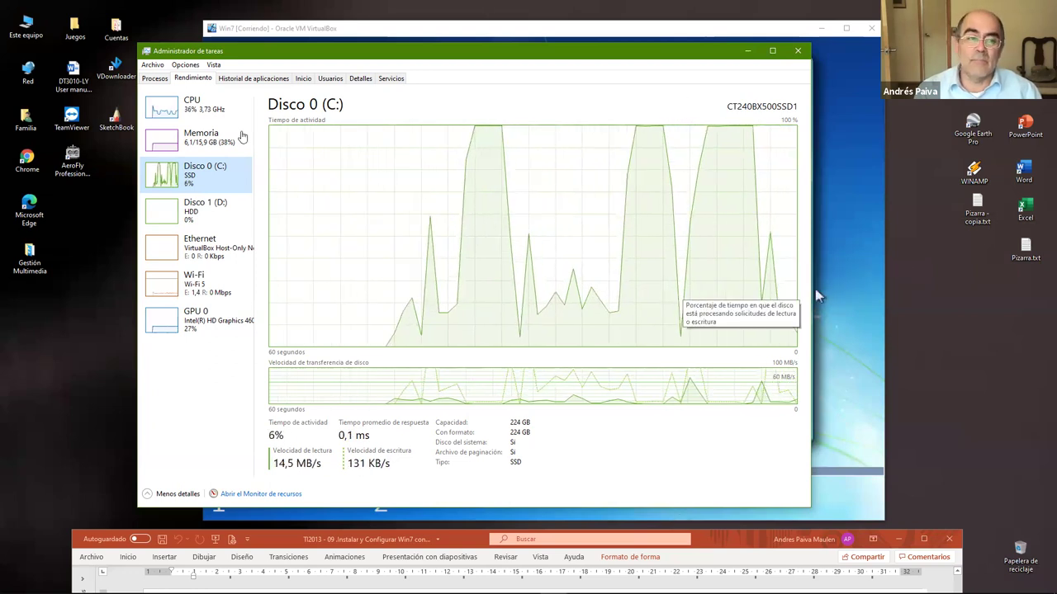
{"action": "left_click", "coordinate": [188, 106]}
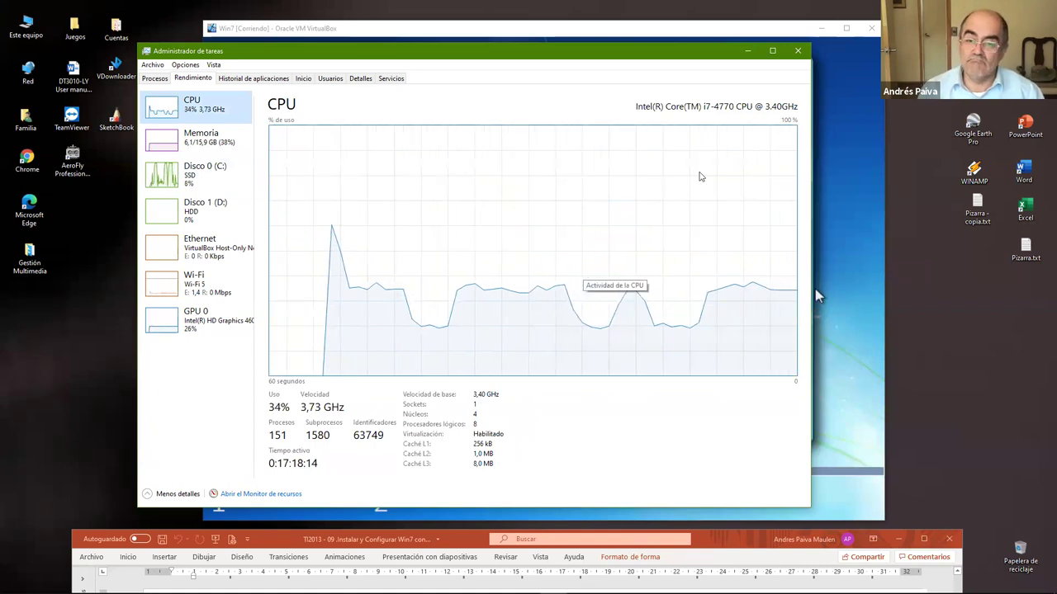
{"action": "left_click", "coordinate": [164, 80]}
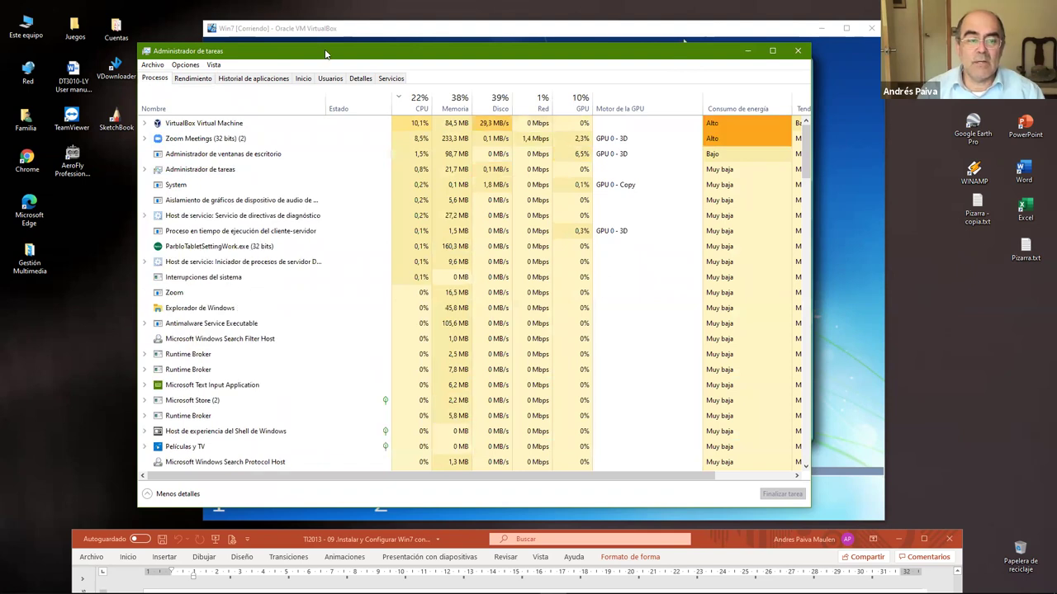
{"action": "left_click_drag", "start_coordinate": [325, 54], "coordinate": [384, 51]}
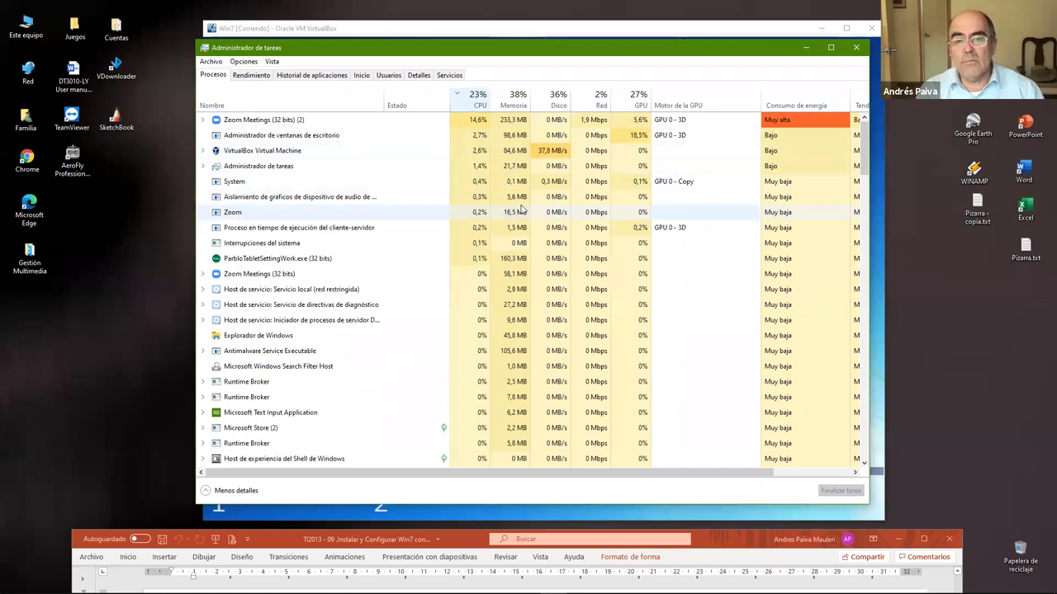
Sort processes by the Memoria column, then return to the Rendimiento CPU graph.
{"action": "left_click", "coordinate": [523, 107]}
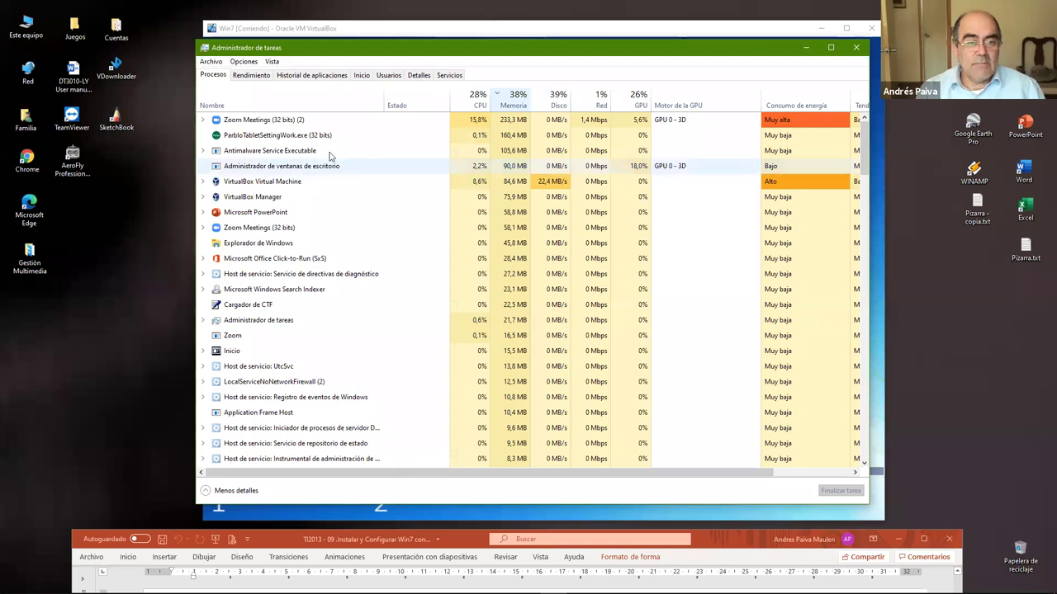
{"action": "left_click", "coordinate": [251, 75]}
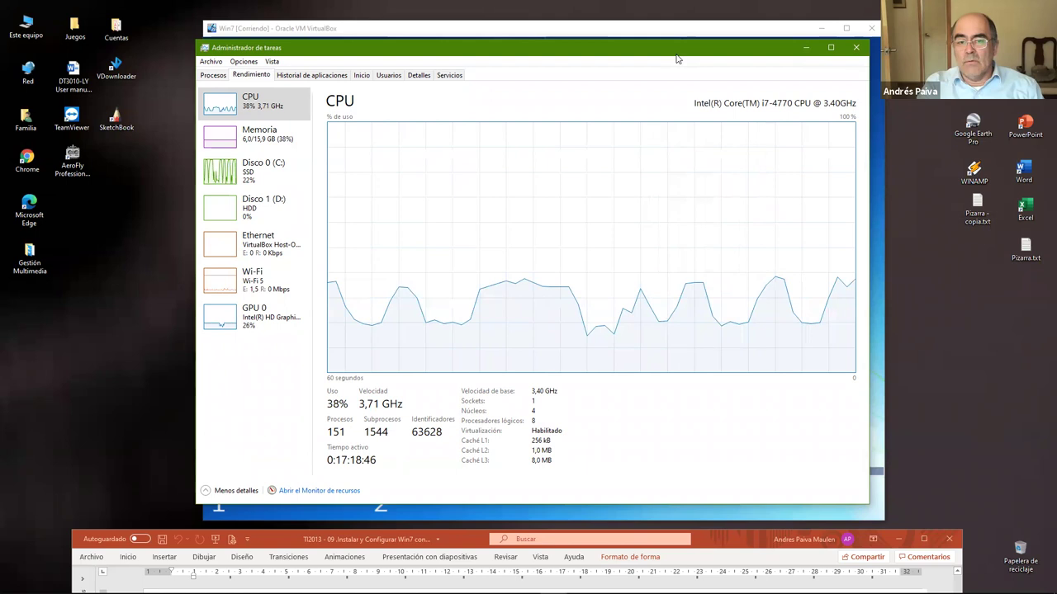
Close Task Manager to reveal the Windows 7 installer expanding files.
{"action": "left_click_drag", "start_coordinate": [676, 55], "coordinate": [684, 40]}
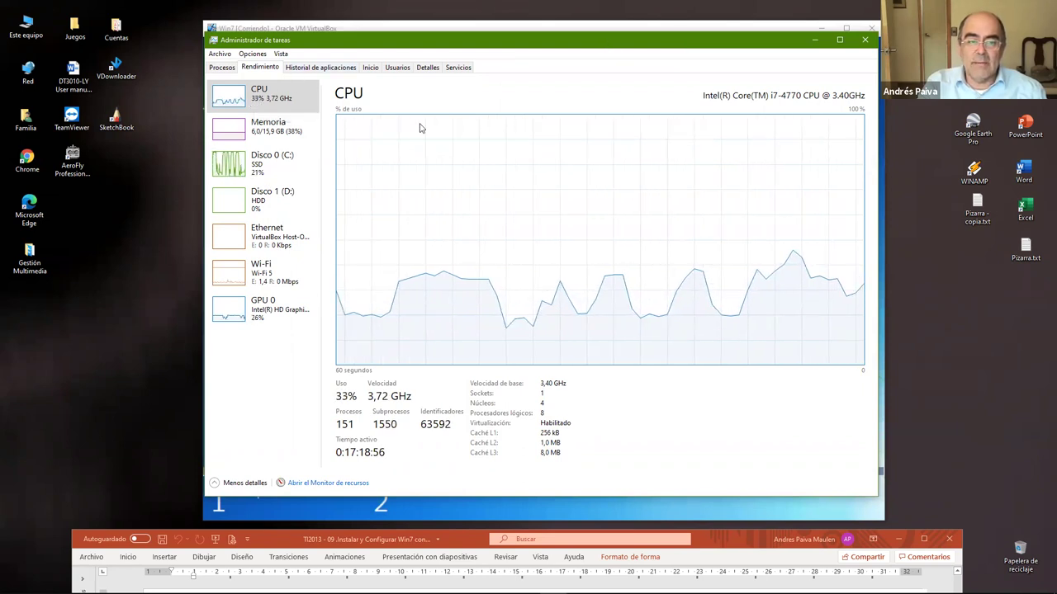
{"action": "left_click", "coordinate": [865, 40]}
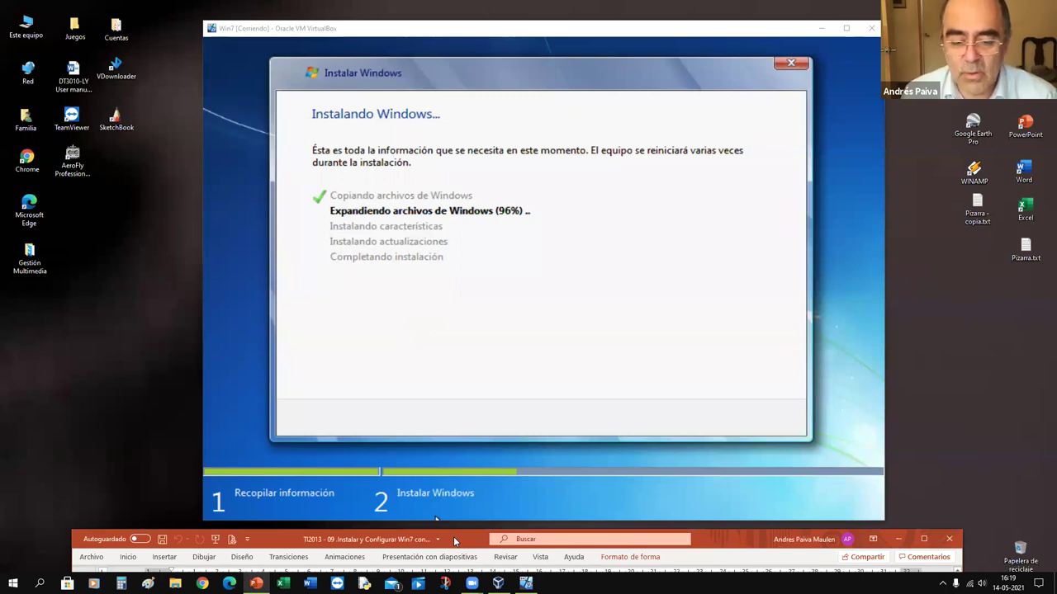
{"action": "left_click_drag", "start_coordinate": [453, 536], "coordinate": [487, 498]}
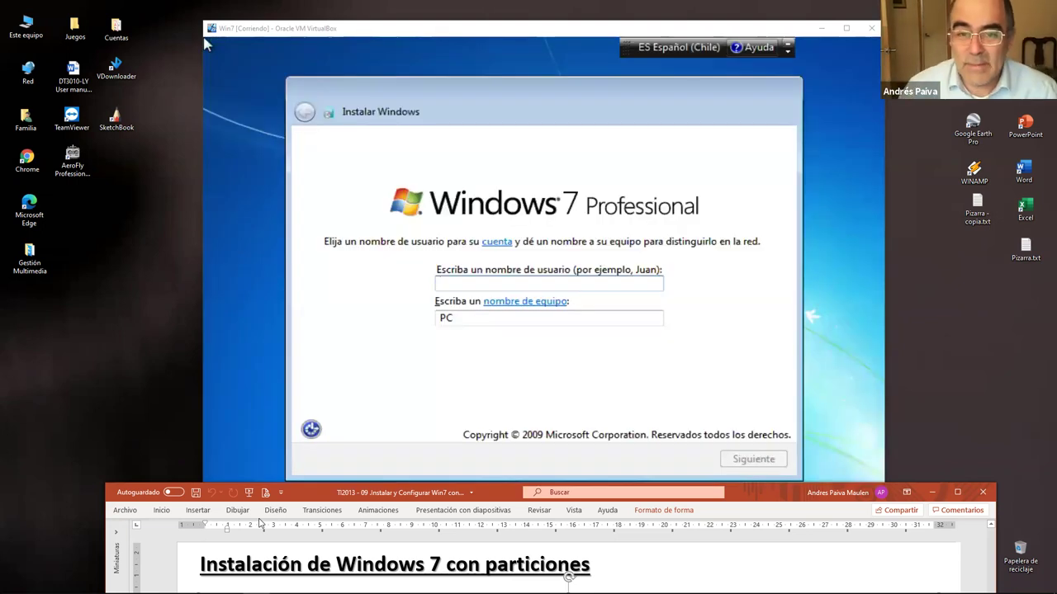
Enter the user name usuario1 in the Windows setup dialog.
{"action": "left_click", "coordinate": [636, 91]}
{"action": "left_click_drag", "start_coordinate": [635, 85], "coordinate": [638, 71]}
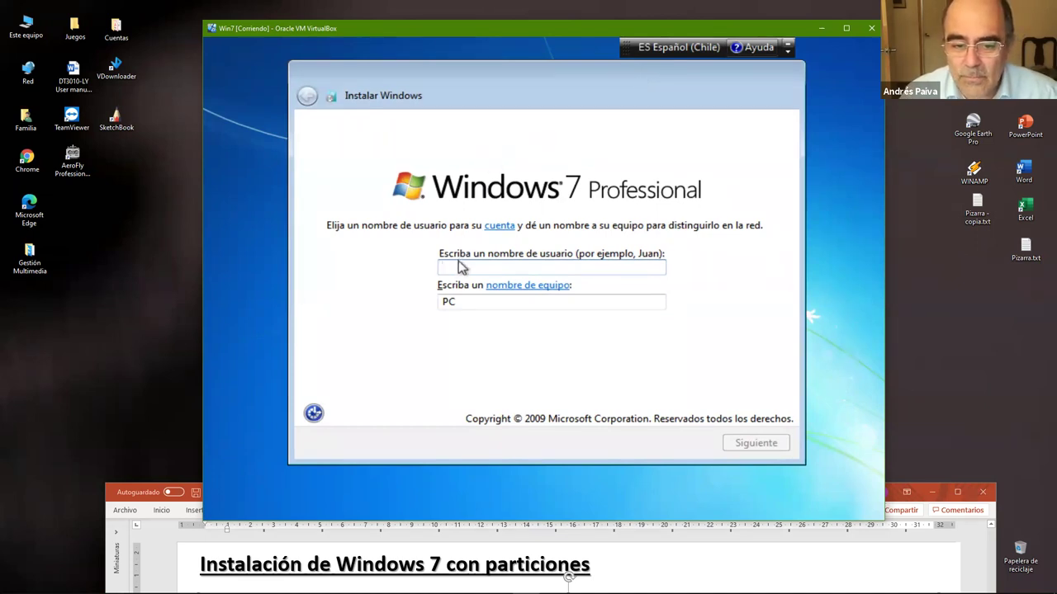
{"action": "type", "text": "usuari1"}
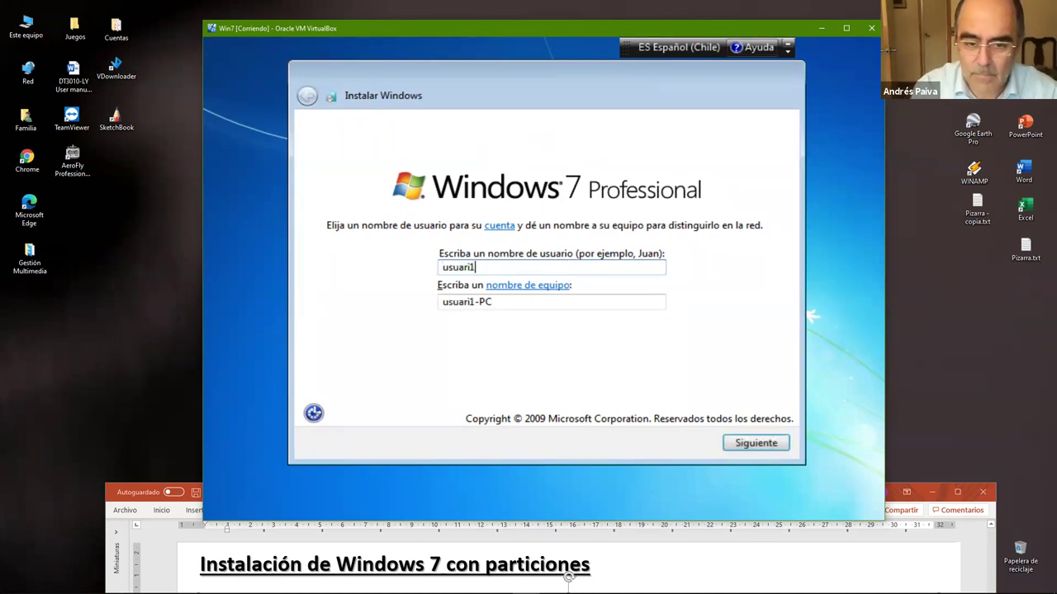
{"action": "key", "text": "BackSpace"}
{"action": "type", "text": "o1"}
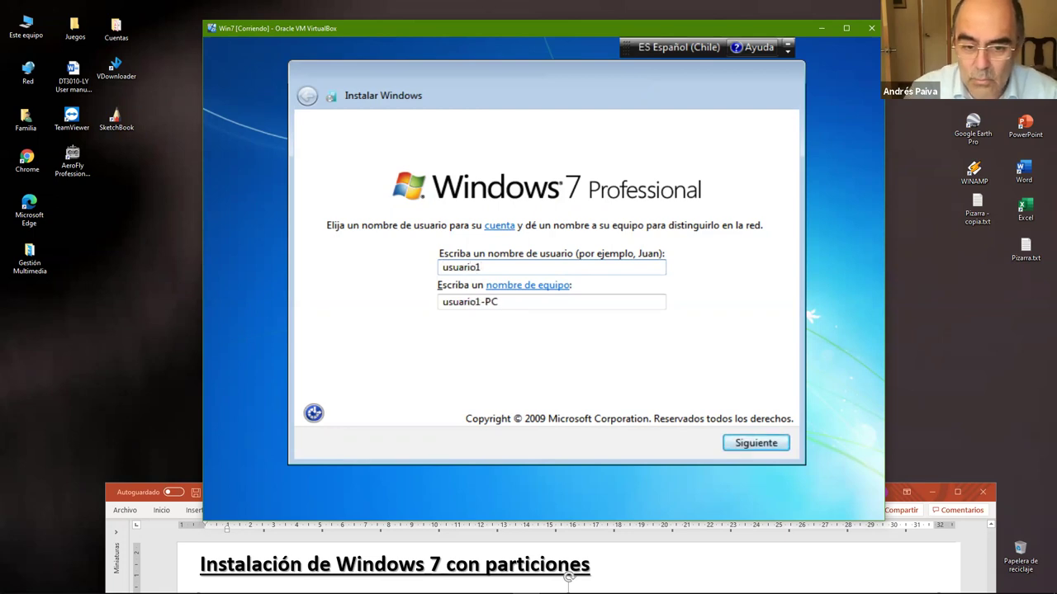
Replace the computer name with PC1 and continue.
{"action": "left_click", "coordinate": [443, 302]}
{"action": "key", "text": "Delete"}
{"action": "key", "text": "Delete"}
{"action": "key", "text": "Delete"}
{"action": "key", "text": "Delete"}
{"action": "key", "text": "Delete"}
{"action": "key", "text": "Delete"}
{"action": "key", "text": "Delete"}
{"action": "key", "text": "Delete"}
{"action": "key", "text": "Delete"}
{"action": "key", "text": "Delete"}
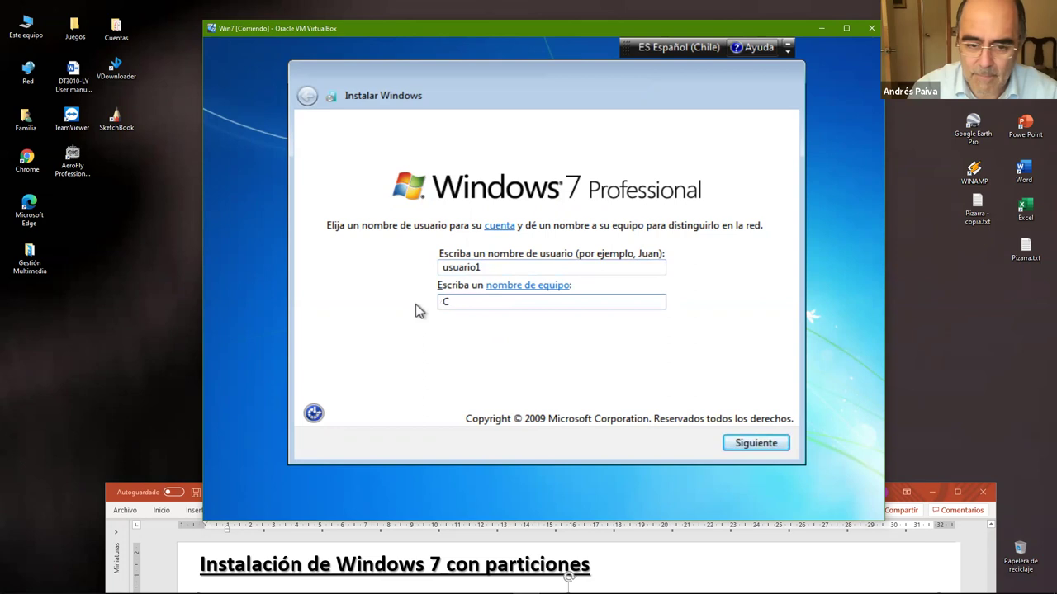
{"action": "type", "text": "P"}
{"action": "key", "text": "End"}
{"action": "type", "text": "1"}
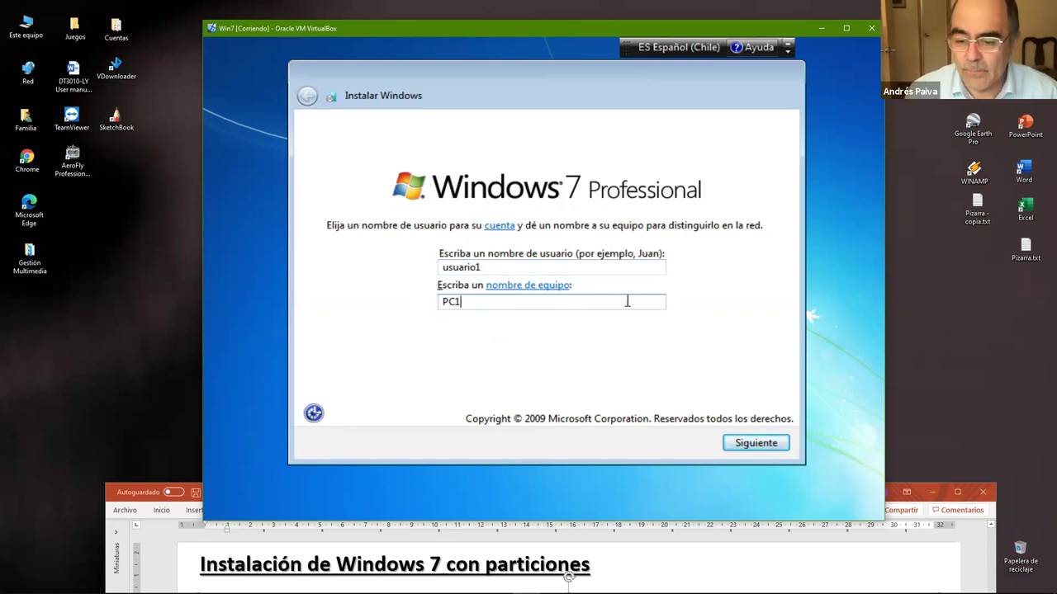
{"action": "left_click", "coordinate": [754, 446]}
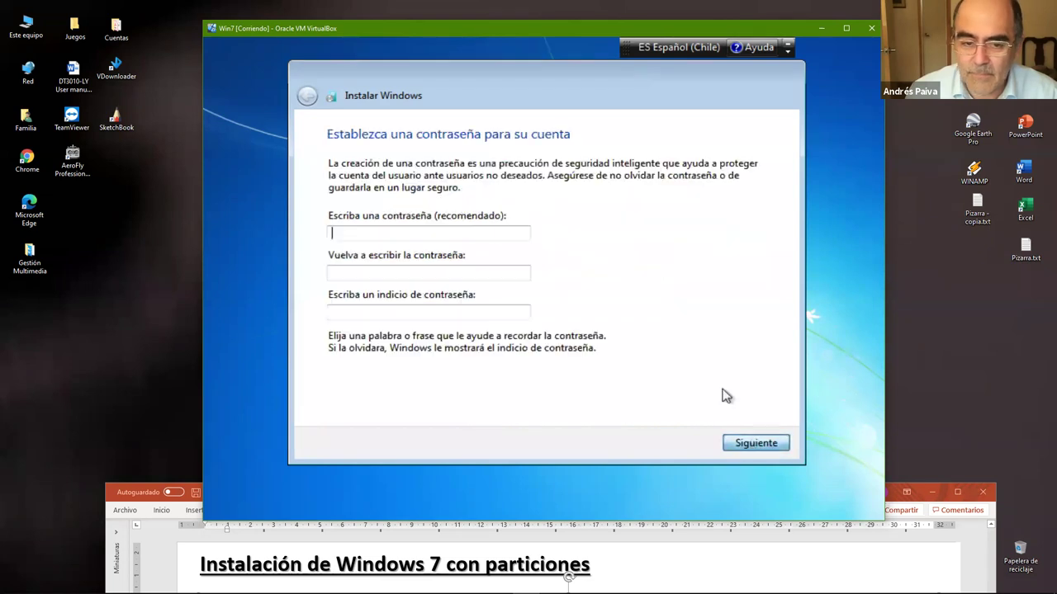
Set a six-character account password with hint 'primeros 6 numeros' and continue.
{"action": "type", "text": "•••••"}
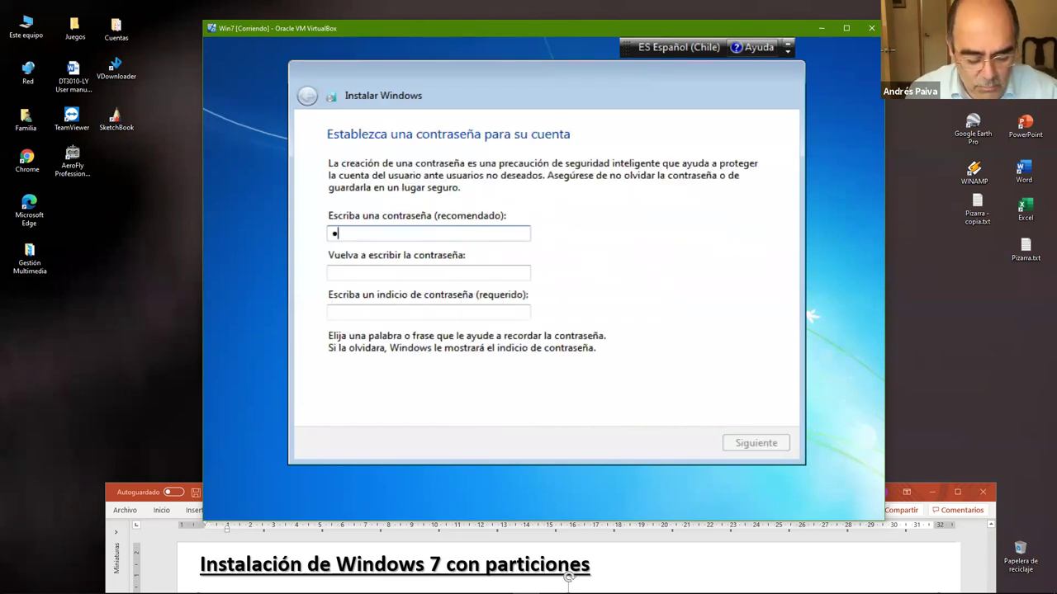
{"action": "type", "text": "•"}
{"action": "key", "text": "Tab"}
{"action": "type", "text": "••••••"}
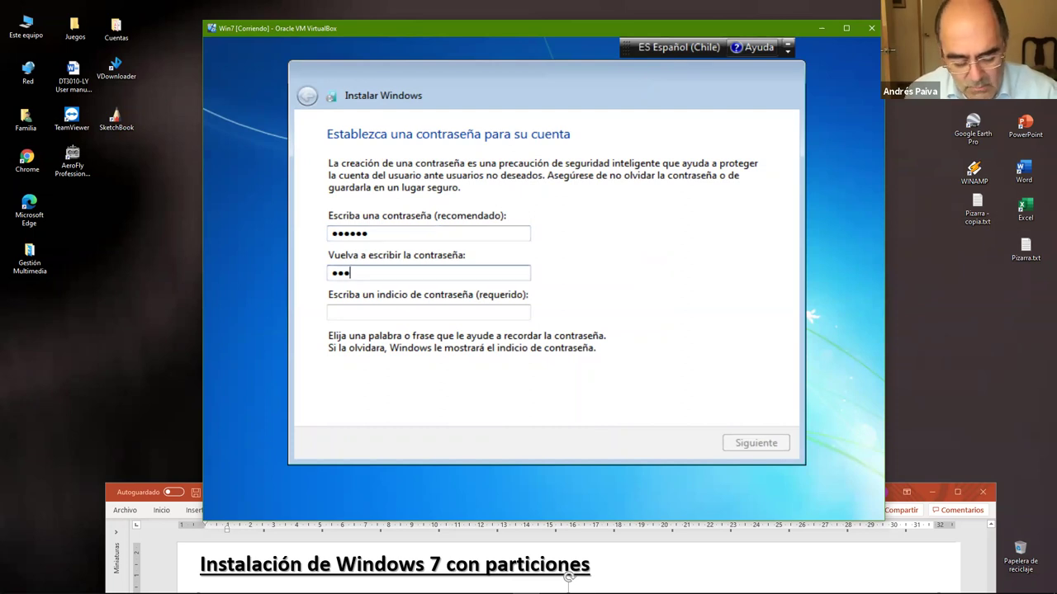
{"action": "key", "text": "Tab"}
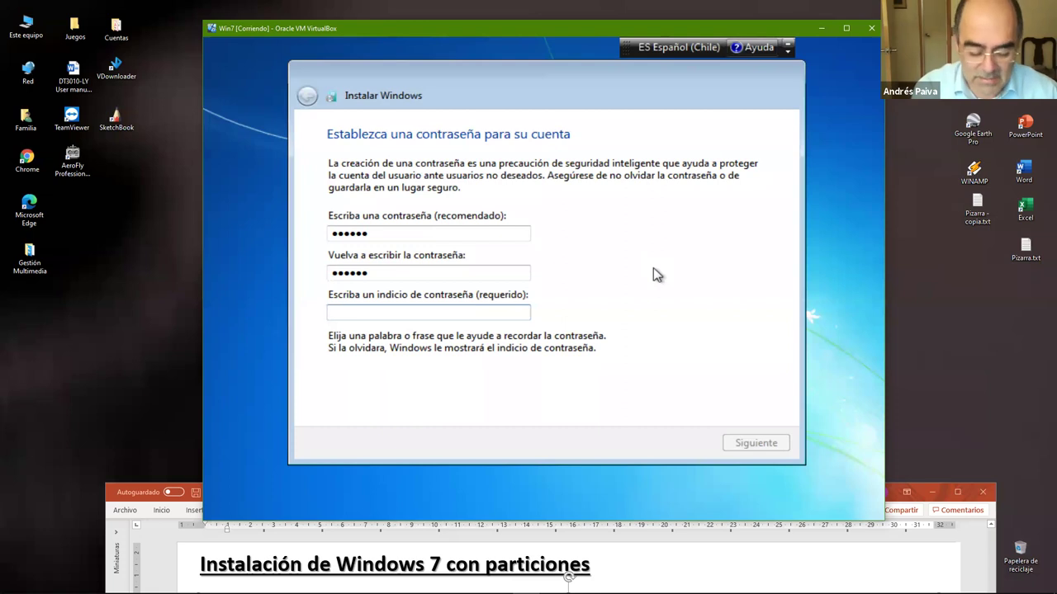
{"action": "type", "text": "proimas"}
{"action": "key", "text": "BackSpace"}
{"action": "key", "text": "BackSpace"}
{"action": "key", "text": "BackSpace"}
{"action": "key", "text": "BackSpace"}
{"action": "key", "text": "BackSpace"}
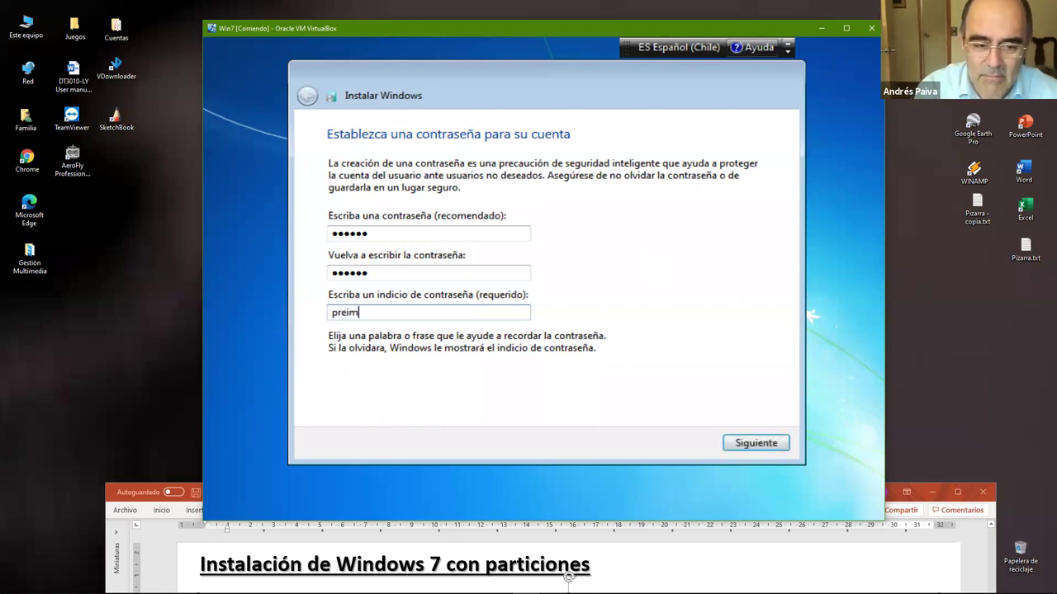
{"action": "type", "text": "imer"}
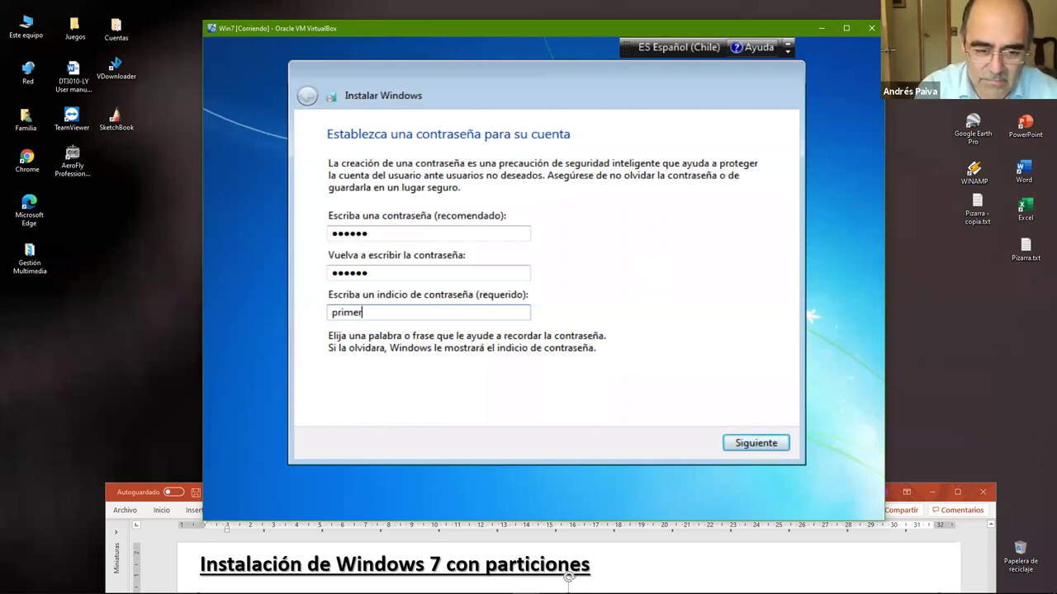
{"action": "type", "text": "os 6 "}
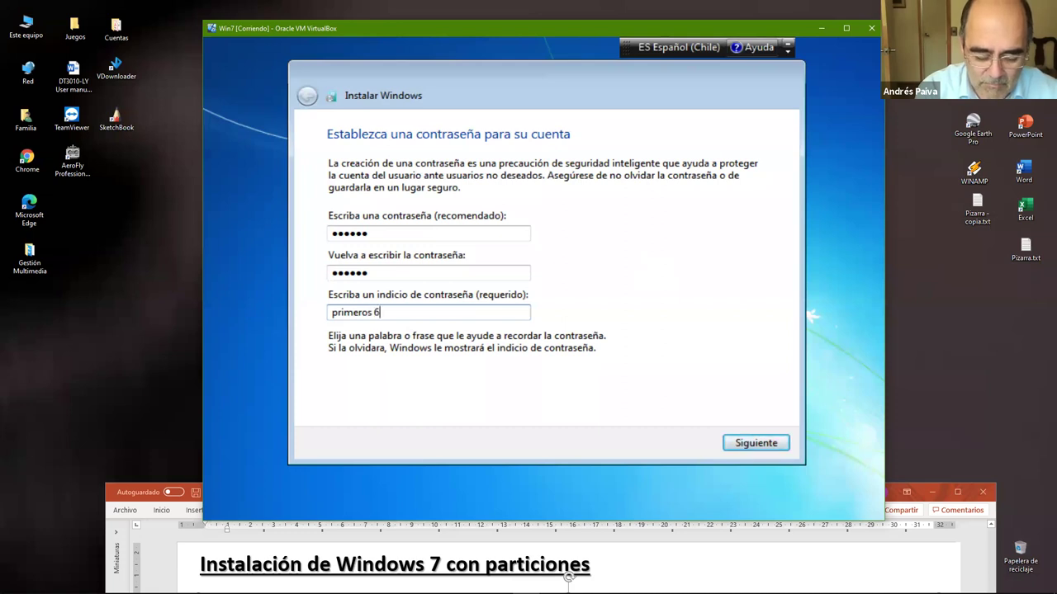
{"action": "type", "text": "numeros"}
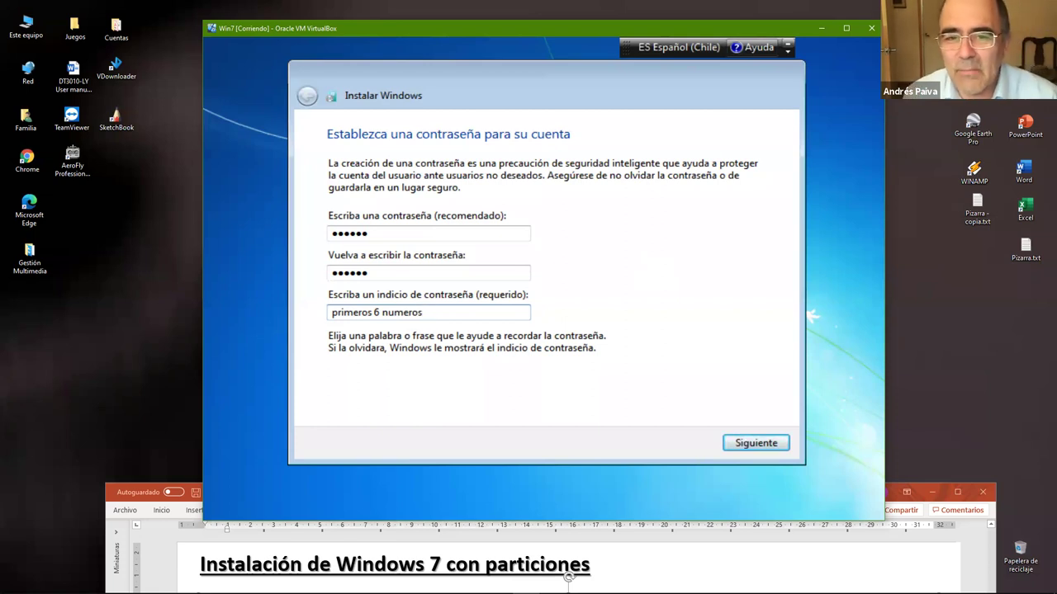
{"action": "left_click", "coordinate": [751, 445]}
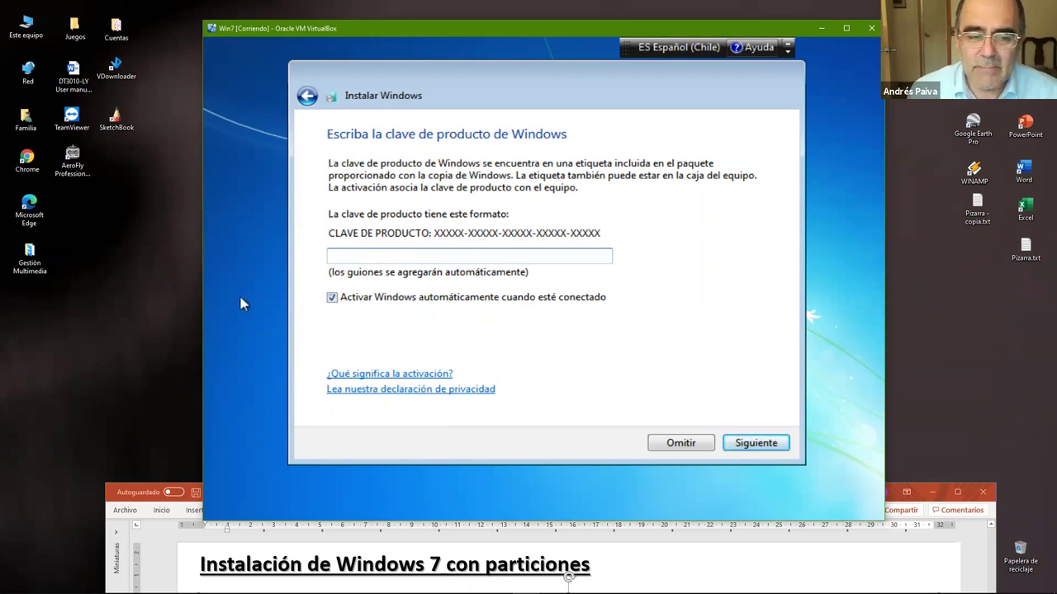
Skip automatic activation, use recommended update settings, and confirm the (UTC-04:00) Santiago time zone.
{"action": "left_click", "coordinate": [331, 298]}
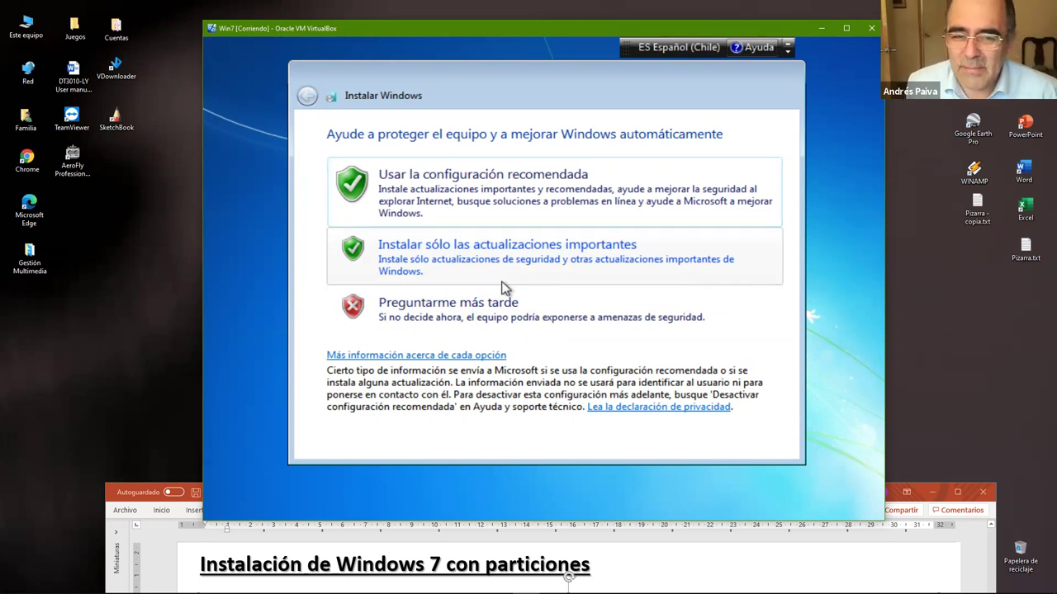
{"action": "left_click", "coordinate": [499, 206]}
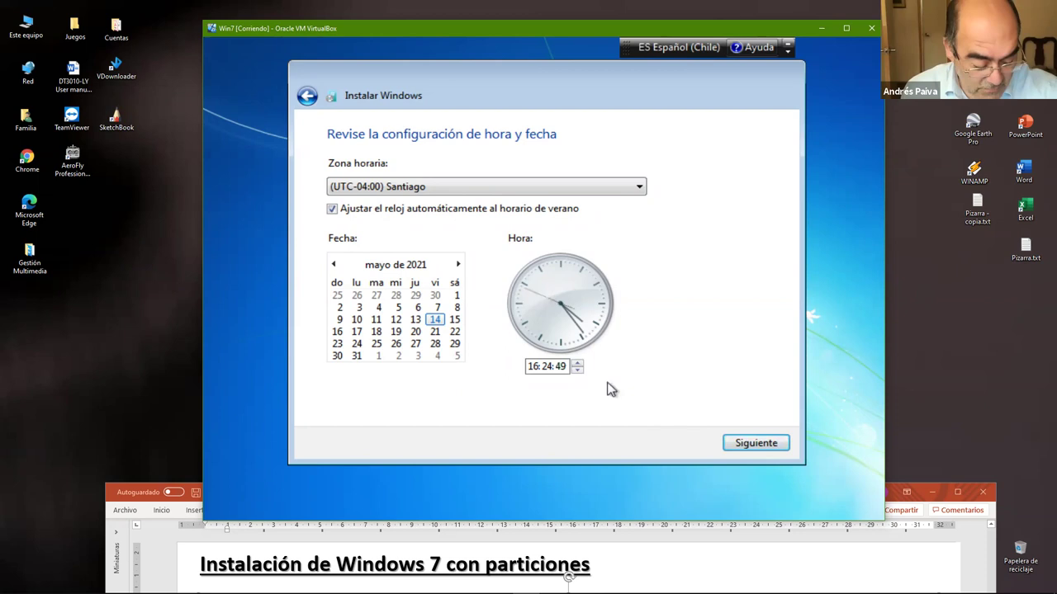
{"action": "left_click", "coordinate": [750, 444]}
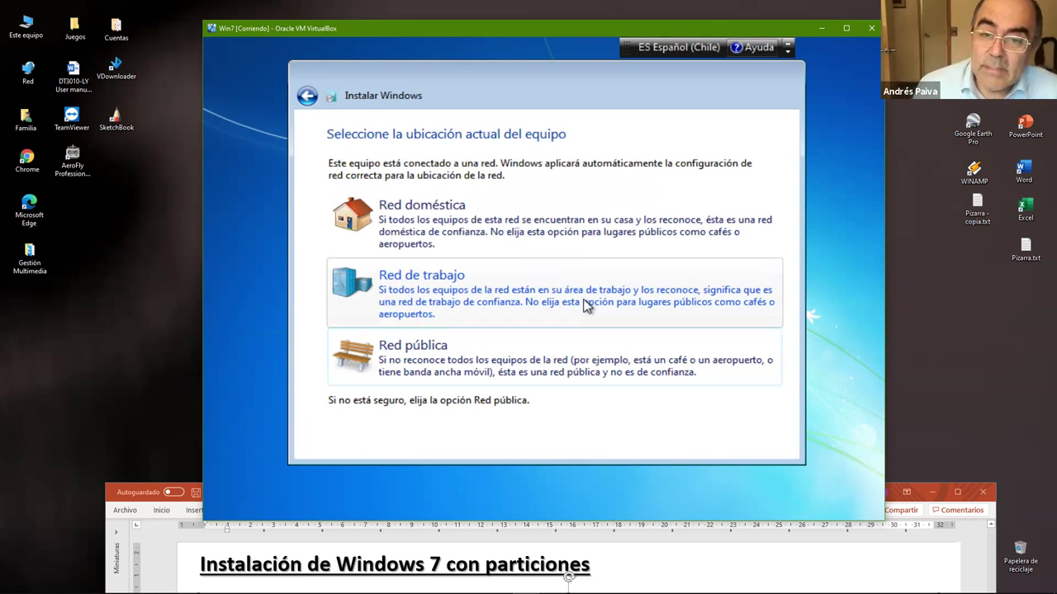
Choose Red doméstica, then resize and move the VM window up and left once the desktop appears.
{"action": "left_click", "coordinate": [489, 240]}
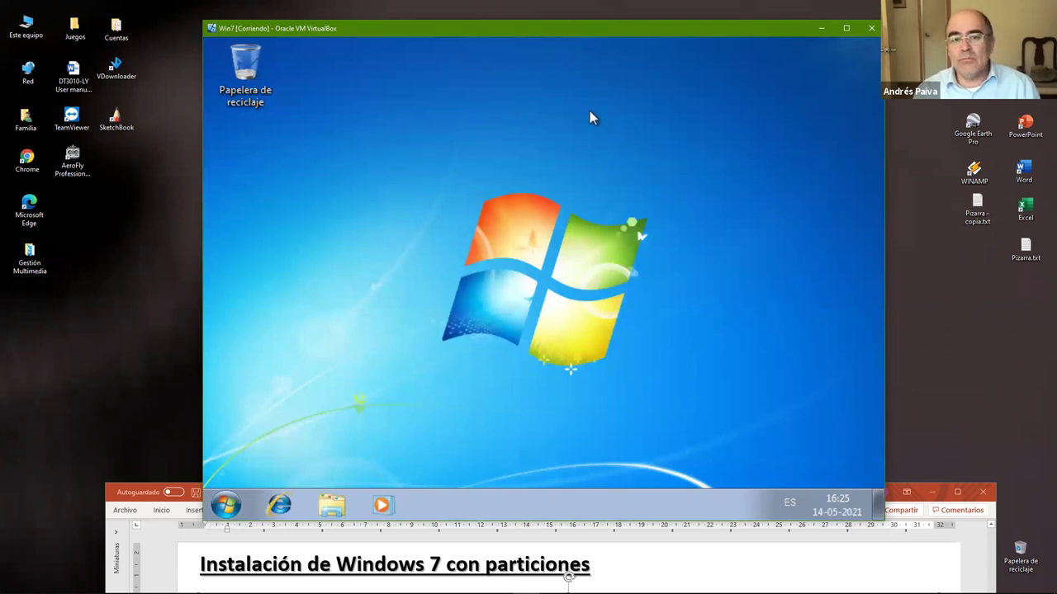
{"action": "left_click_drag", "start_coordinate": [687, 24], "coordinate": [689, 48]}
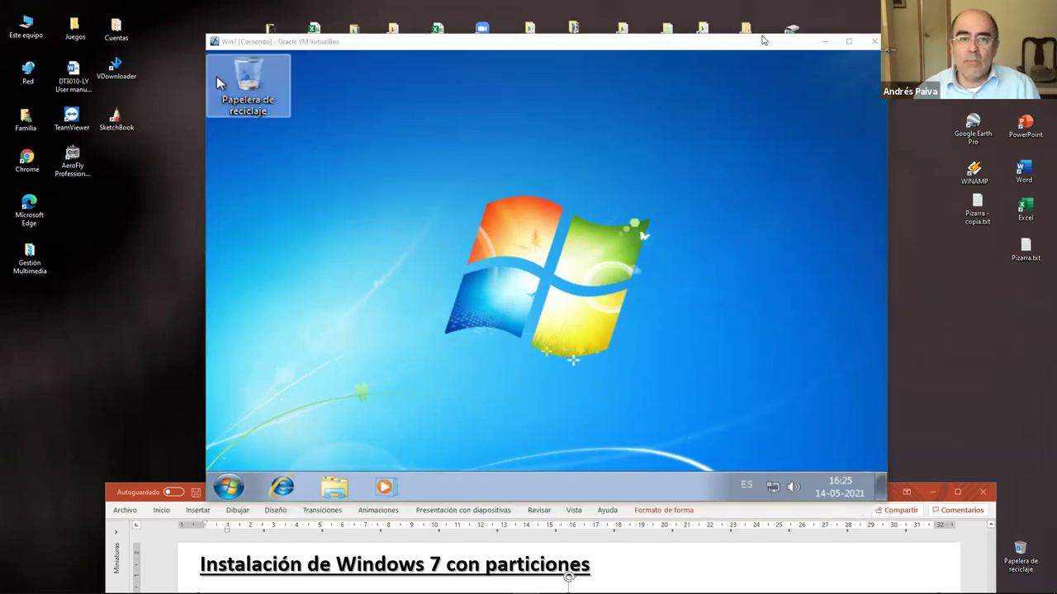
{"action": "left_click_drag", "start_coordinate": [763, 40], "coordinate": [665, 19]}
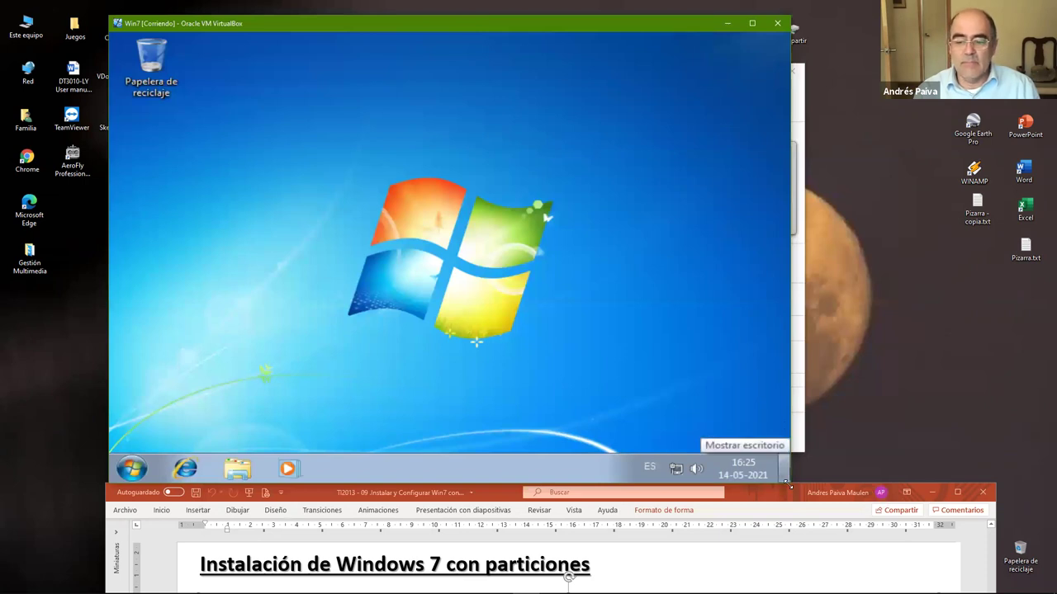
Enlarge the VM window and set the guest screen resolution to 1152 × 864, keeping the change.
{"action": "left_click_drag", "start_coordinate": [789, 485], "coordinate": [965, 568]}
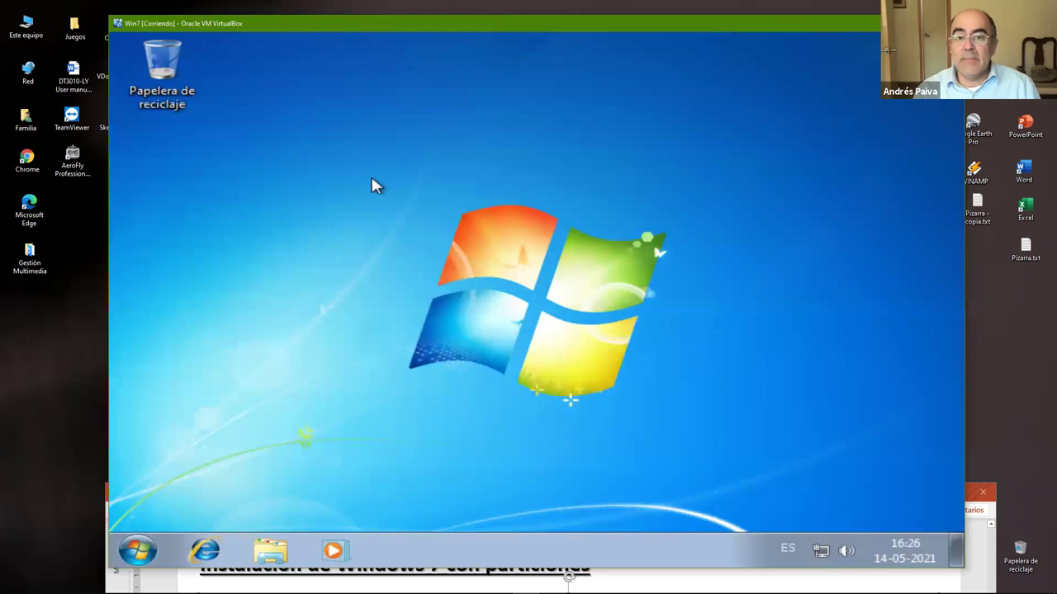
{"action": "right_click", "coordinate": [318, 155]}
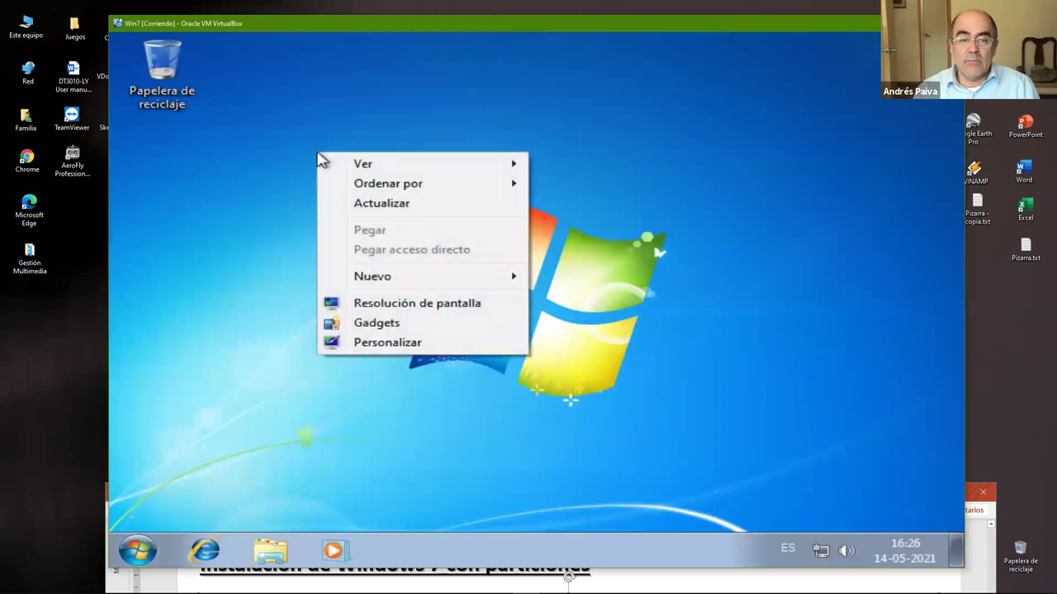
{"action": "left_click", "coordinate": [403, 307]}
{"action": "left_click", "coordinate": [416, 289]}
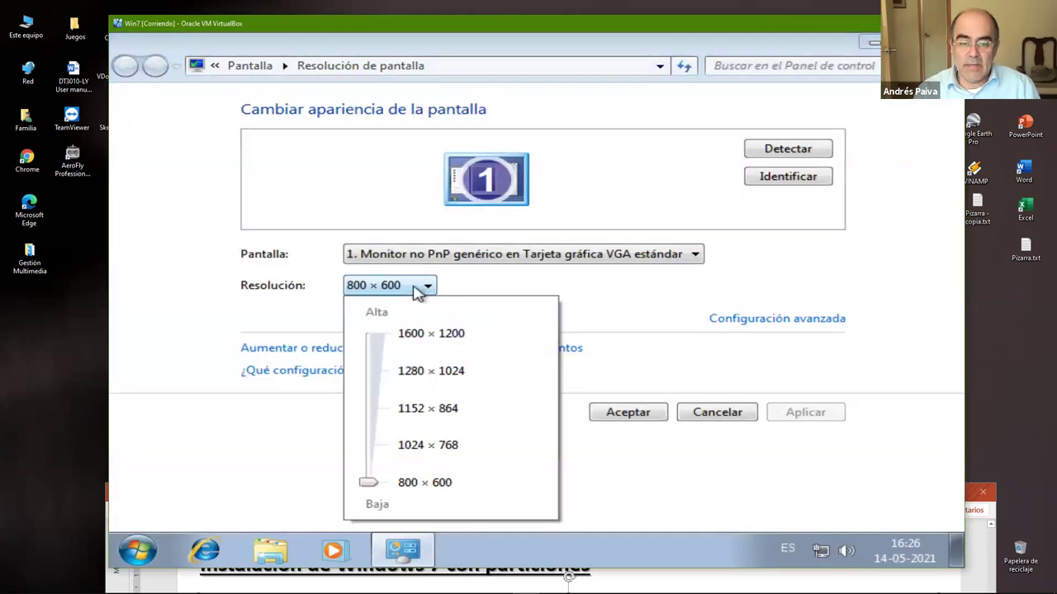
{"action": "left_click", "coordinate": [427, 408]}
{"action": "left_click", "coordinate": [600, 424]}
{"action": "left_click", "coordinate": [609, 415]}
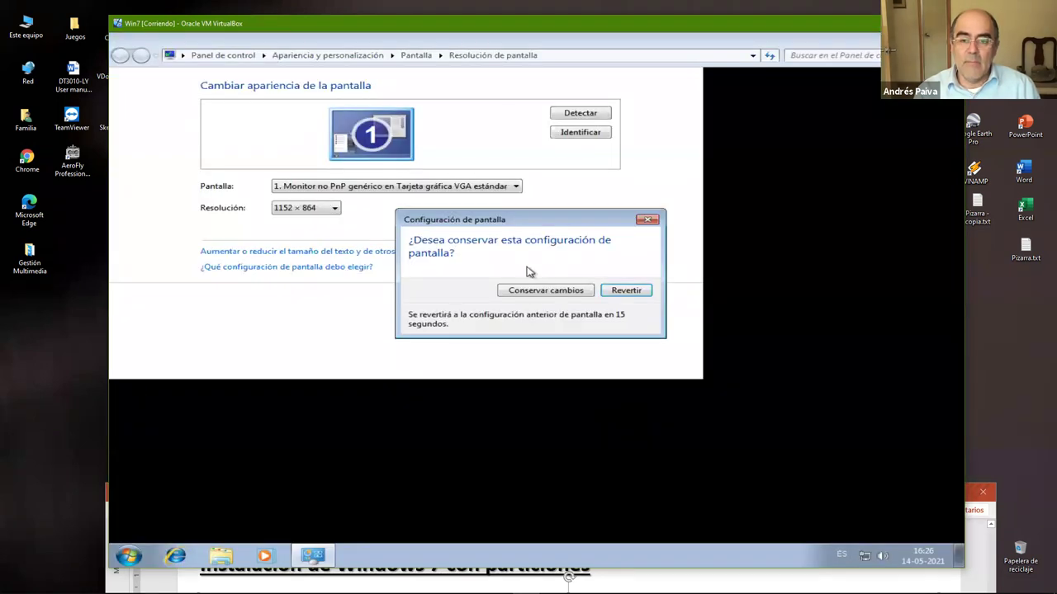
{"action": "left_click", "coordinate": [535, 293]}
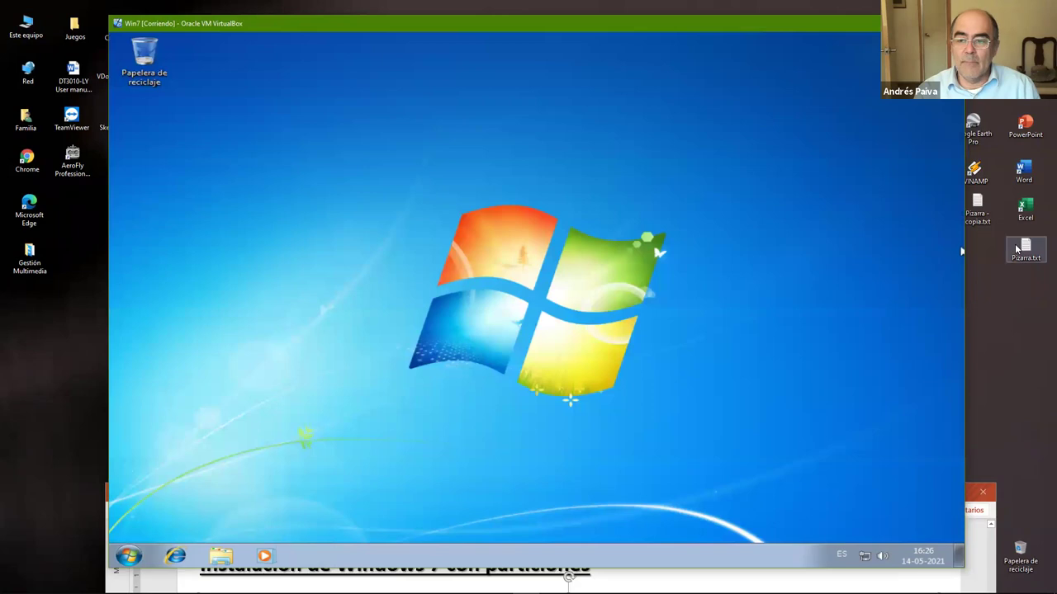
Narrow the VM window to fit and move the Papelera de reciclaje to the bottom-right corner.
{"action": "left_click_drag", "start_coordinate": [967, 283], "coordinate": [936, 281]}
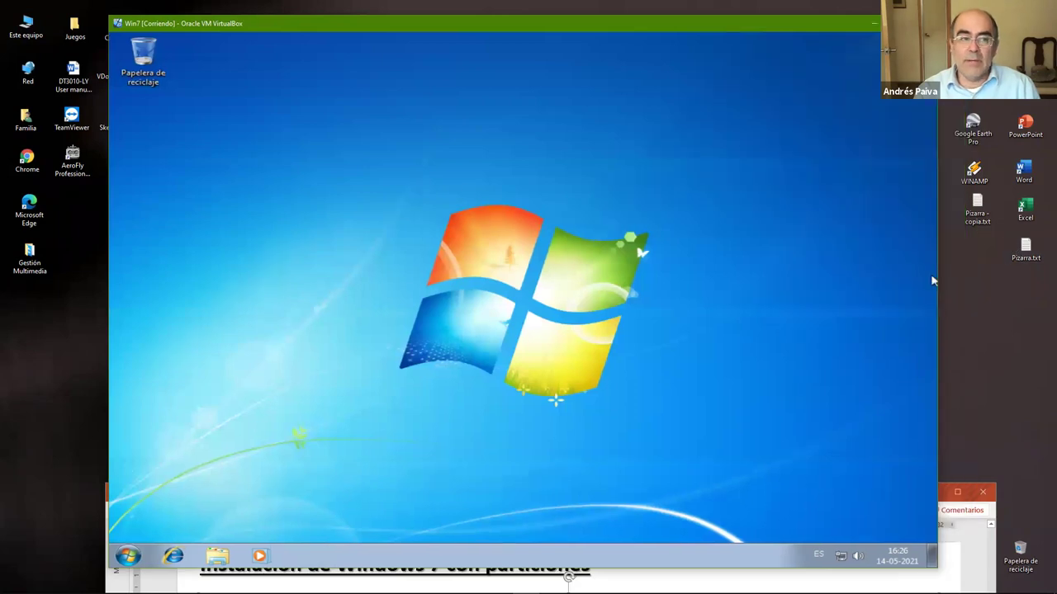
{"action": "left_click_drag", "start_coordinate": [155, 61], "coordinate": [902, 510]}
{"action": "left_click", "coordinate": [822, 398]}
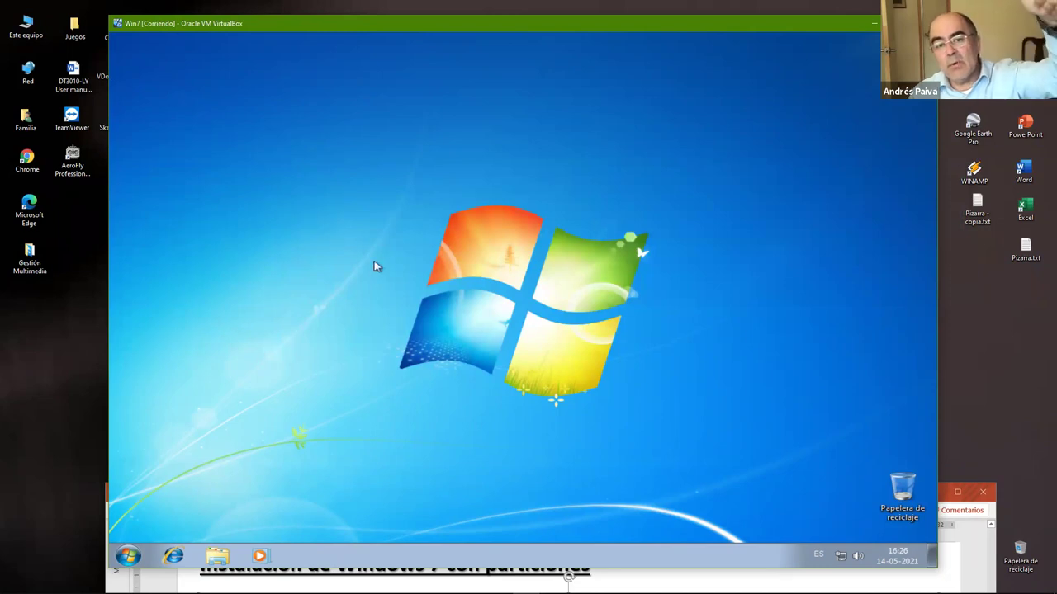
{"action": "right_click", "coordinate": [397, 129]}
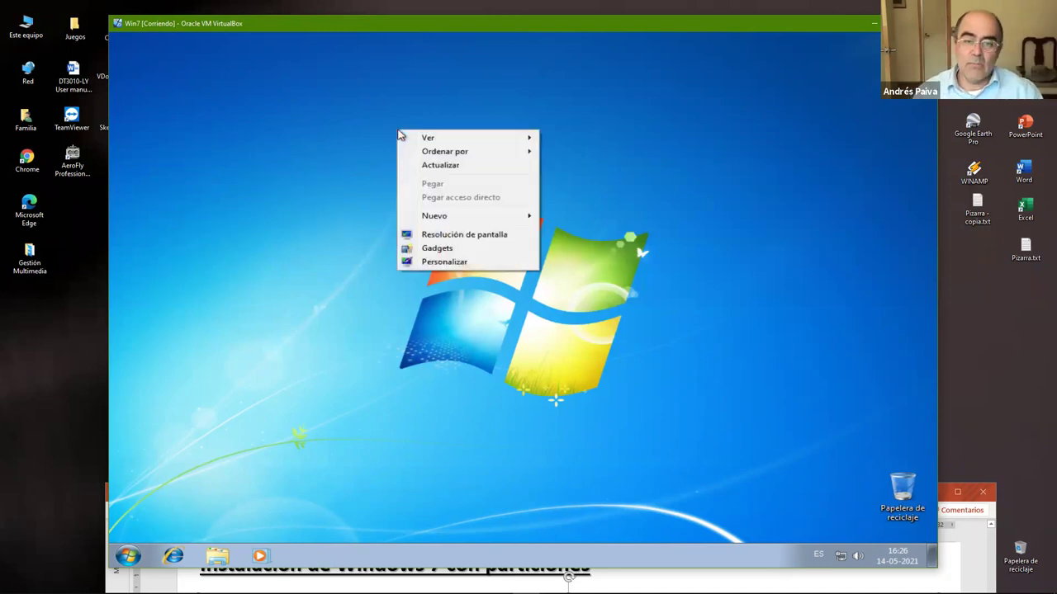
Enable the Equipo, user files and Red desktop icons in Personalización.
{"action": "left_click", "coordinate": [488, 263]}
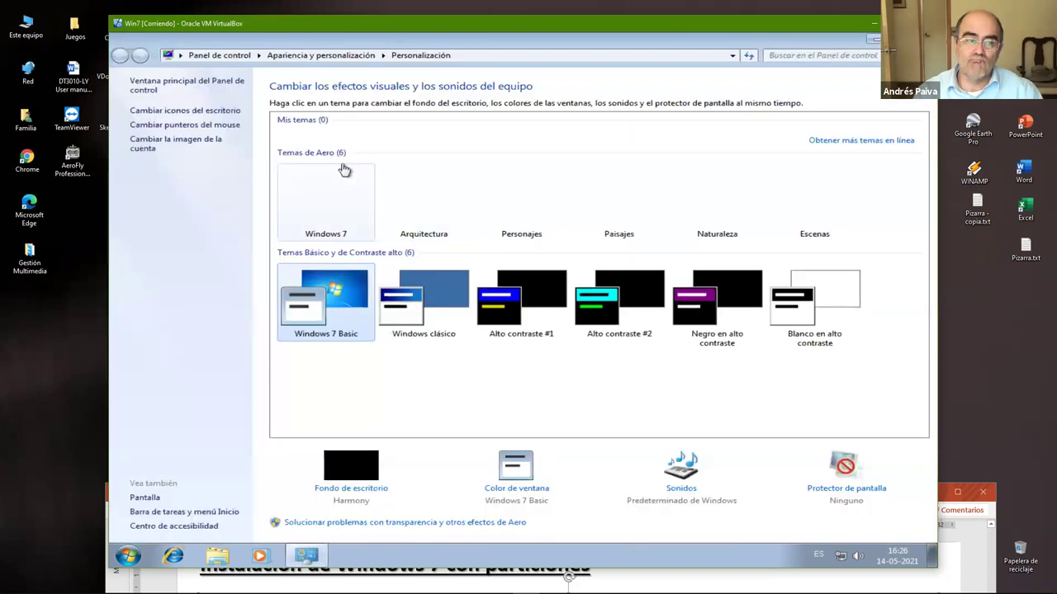
{"action": "left_click", "coordinate": [199, 113]}
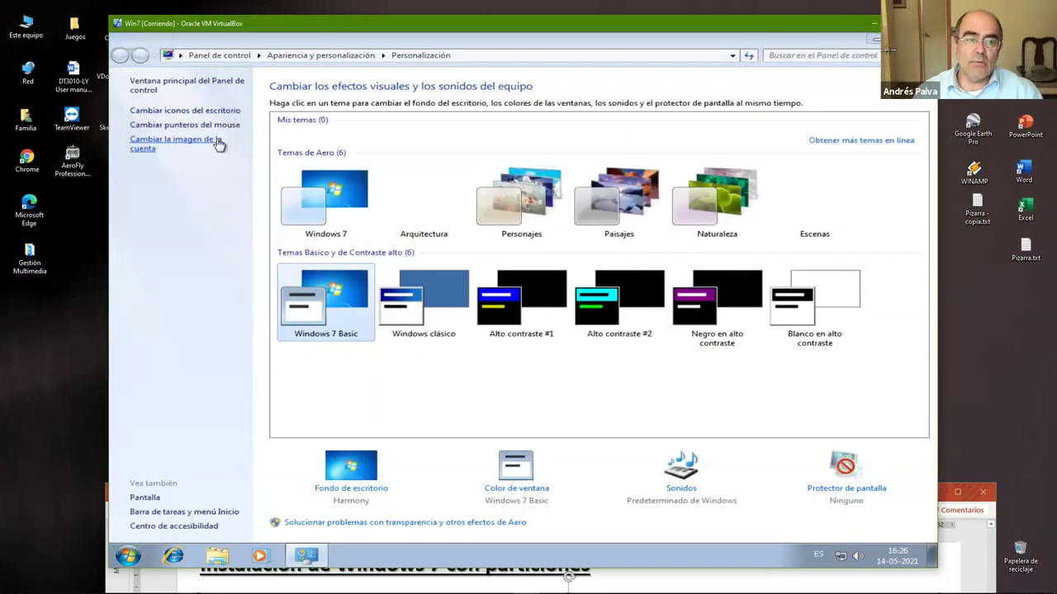
{"action": "left_click", "coordinate": [253, 169]}
{"action": "left_click", "coordinate": [255, 183]}
{"action": "left_click", "coordinate": [251, 197]}
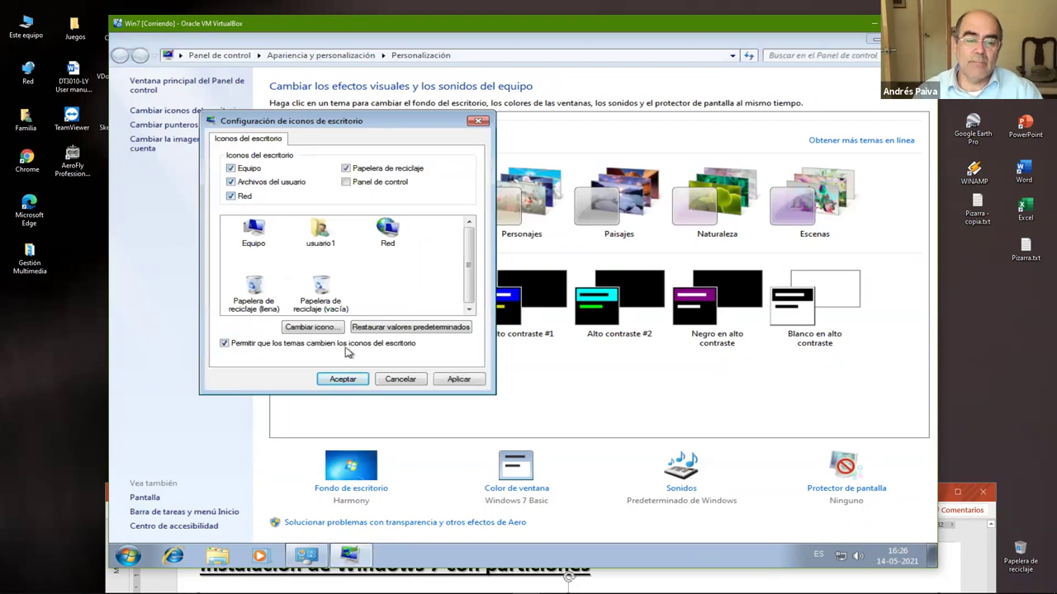
{"action": "left_click", "coordinate": [343, 379]}
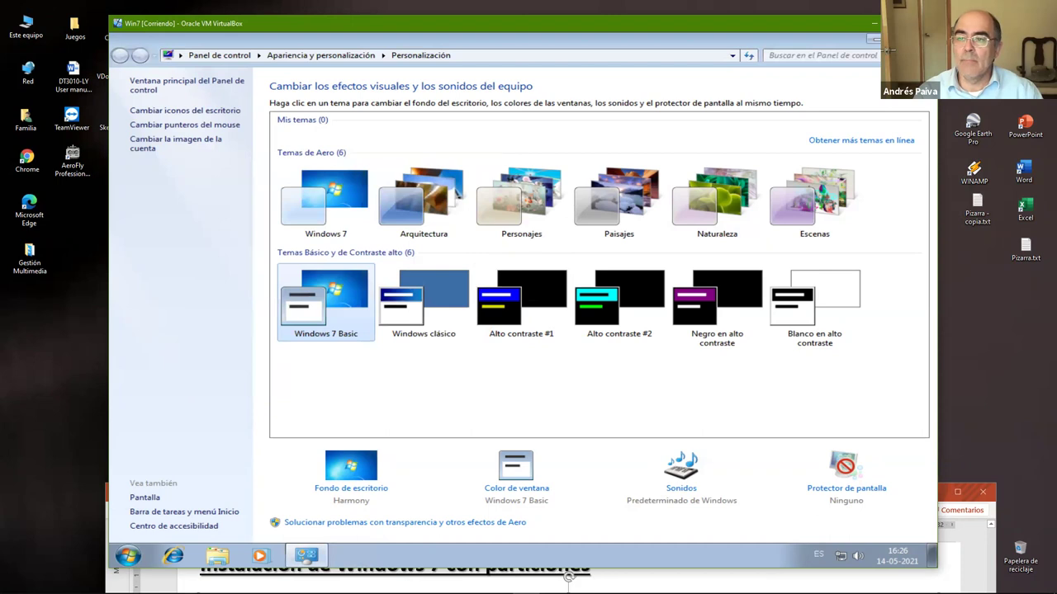
{"action": "left_click", "coordinate": [921, 39]}
Stack the Equipo, Red and usuario1 icons in the top-left column.
{"action": "left_click_drag", "start_coordinate": [141, 54], "coordinate": [144, 276]}
{"action": "left_click_drag", "start_coordinate": [213, 102], "coordinate": [124, 335]}
{"action": "left_click_drag", "start_coordinate": [144, 285], "coordinate": [144, 256]}
{"action": "left_click", "coordinate": [509, 186]}
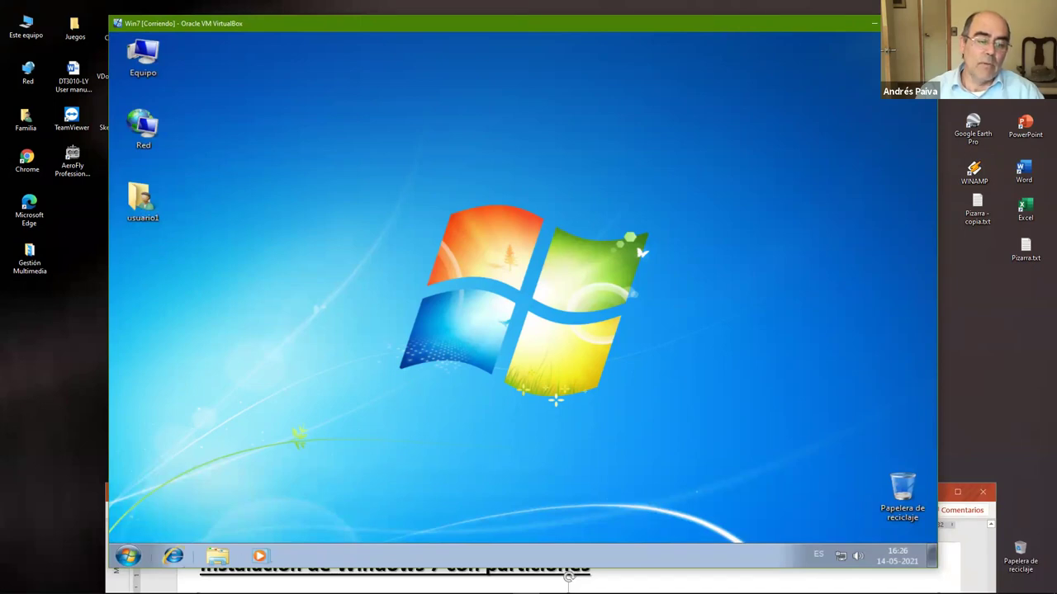
{"action": "left_click", "coordinate": [172, 577]}
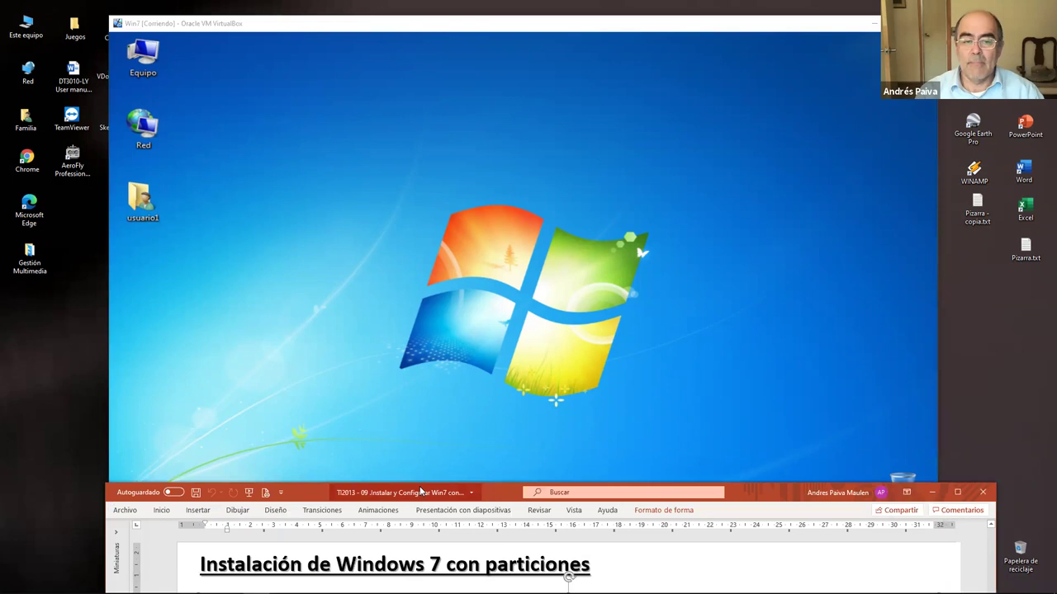
{"action": "left_click_drag", "start_coordinate": [421, 492], "coordinate": [517, 129]}
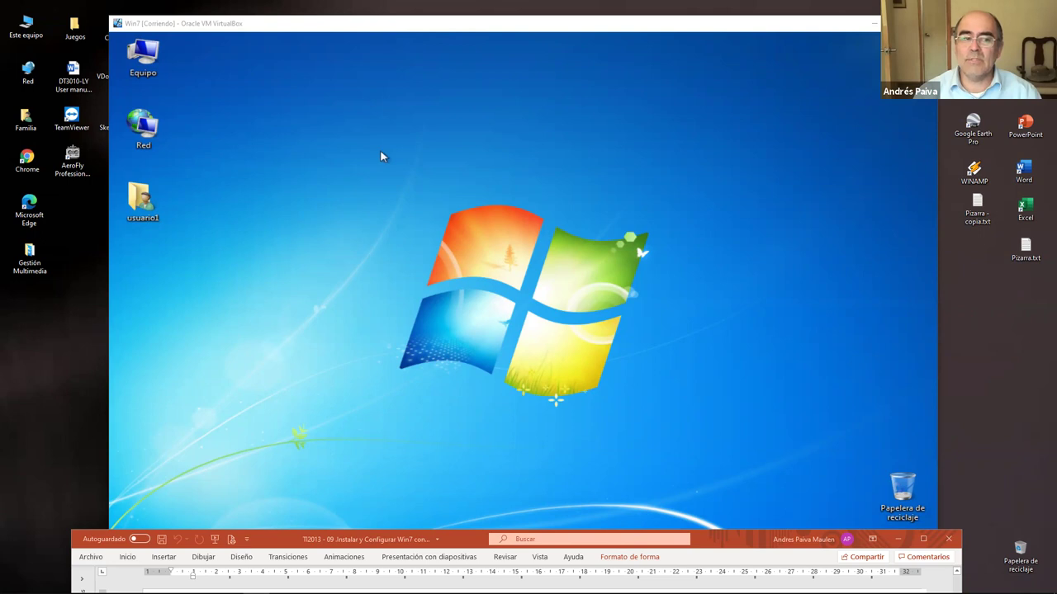
{"action": "left_click", "coordinate": [381, 152]}
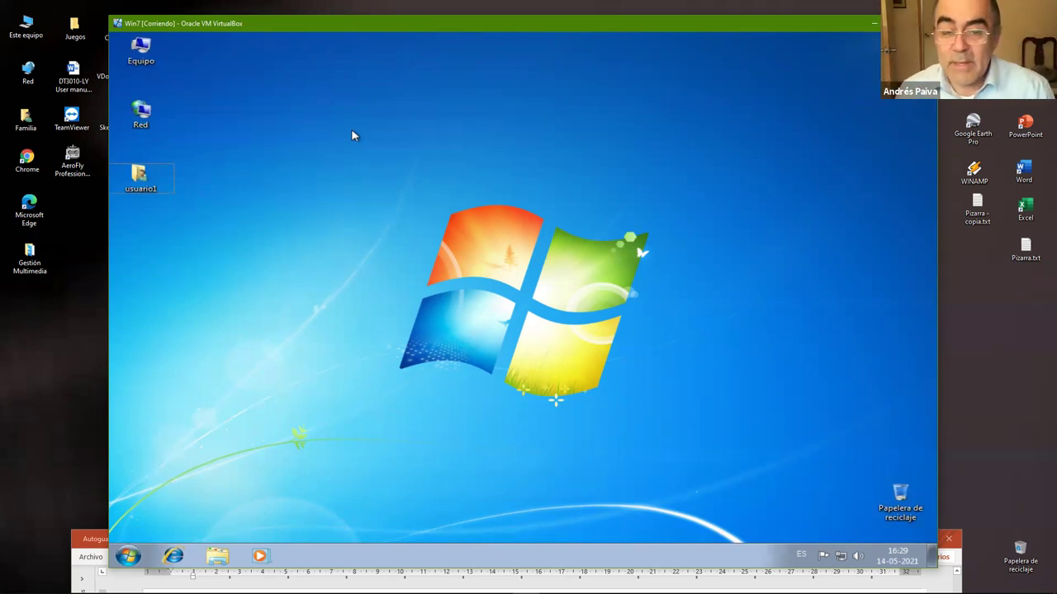
Set the Penguins picture as the desktop background, save changes, and close Personalización.
{"action": "right_click", "coordinate": [396, 171]}
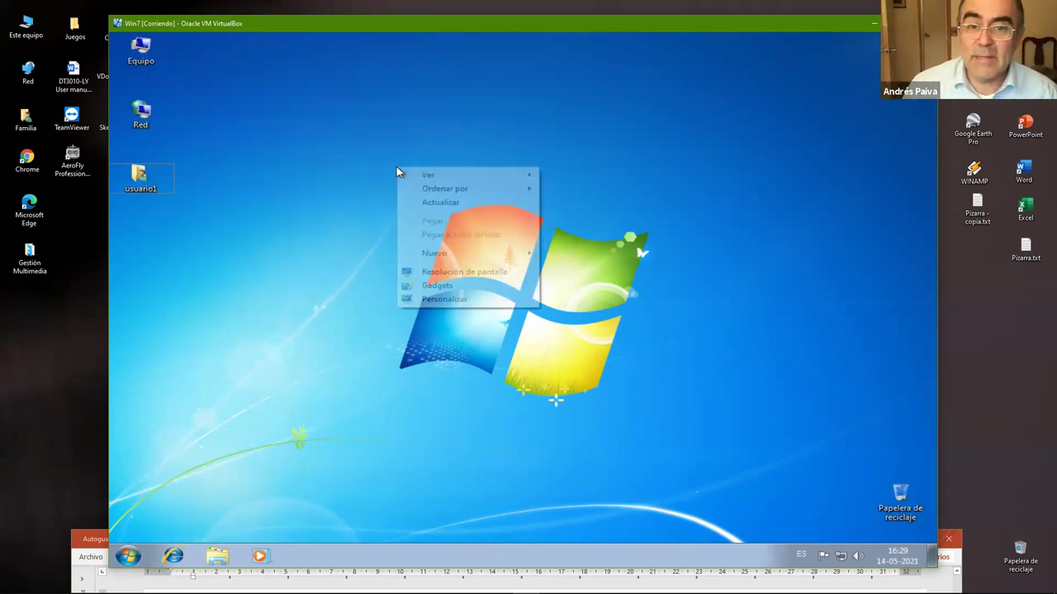
{"action": "left_click", "coordinate": [459, 299]}
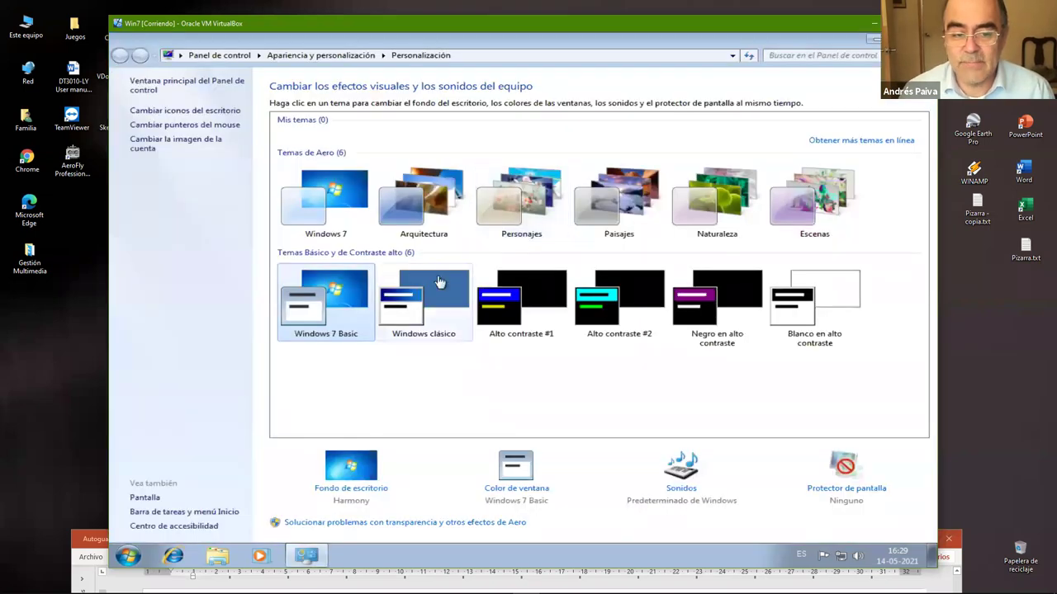
{"action": "left_click", "coordinate": [355, 463]}
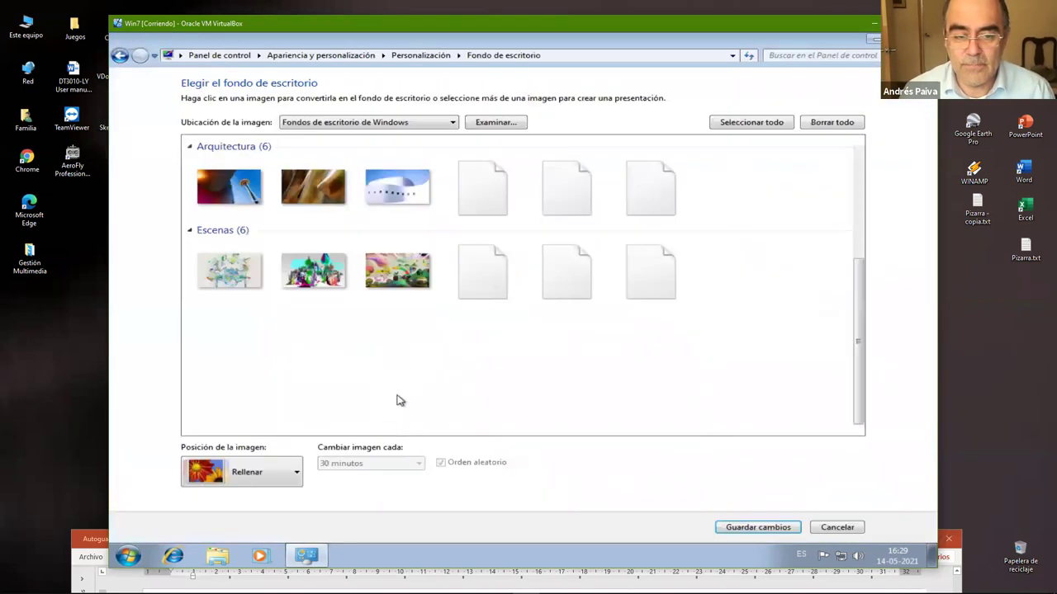
{"action": "scroll", "coordinate": [388, 427], "scroll_direction": "down", "scroll_amount": 5}
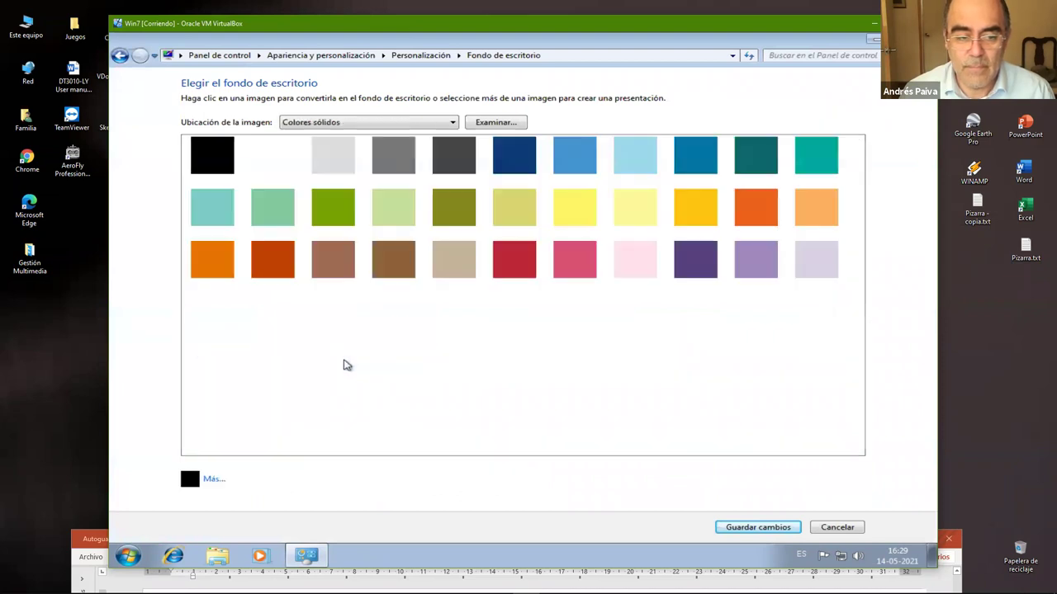
{"action": "key", "text": "Up"}
{"action": "key", "text": "Up"}
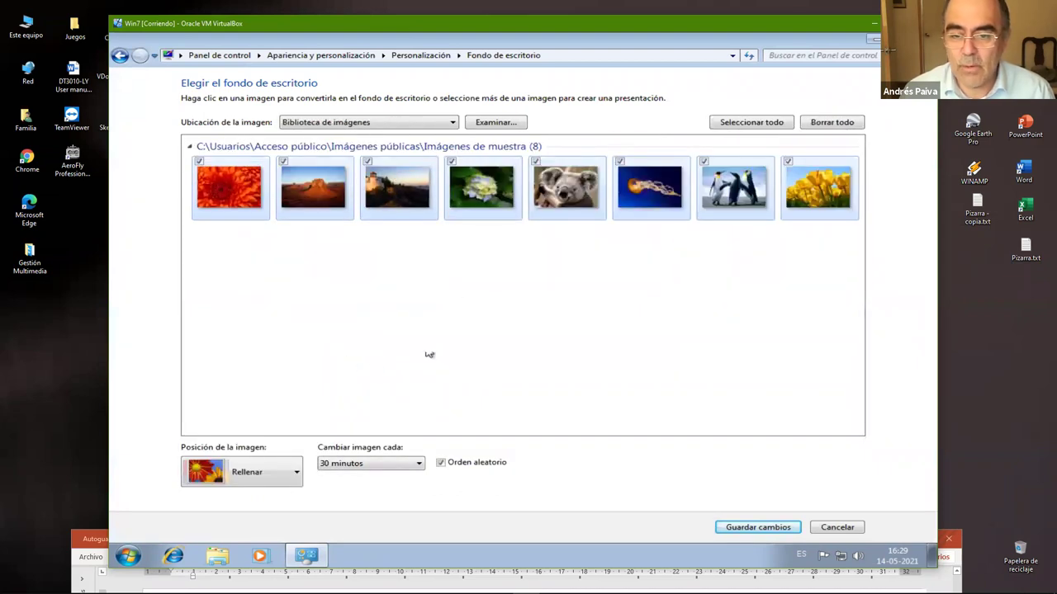
{"action": "left_click", "coordinate": [730, 196]}
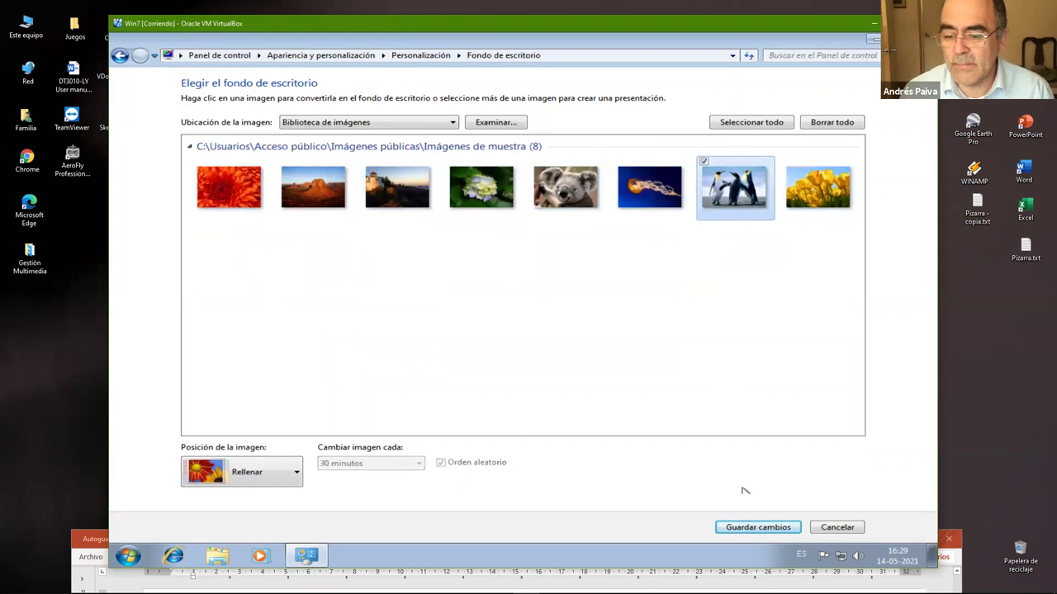
{"action": "left_click", "coordinate": [752, 528]}
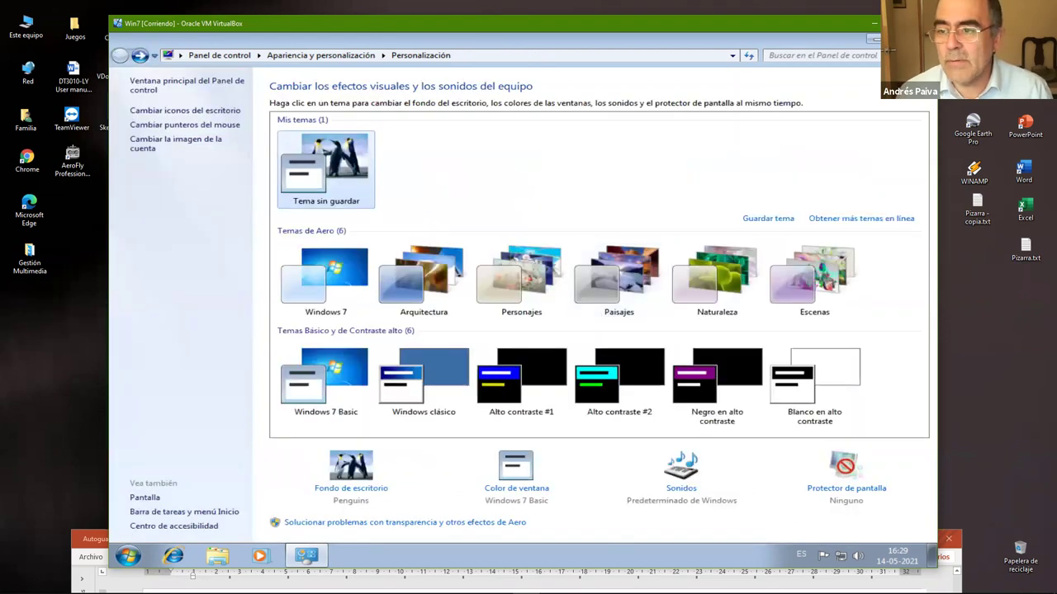
{"action": "left_click", "coordinate": [888, 48]}
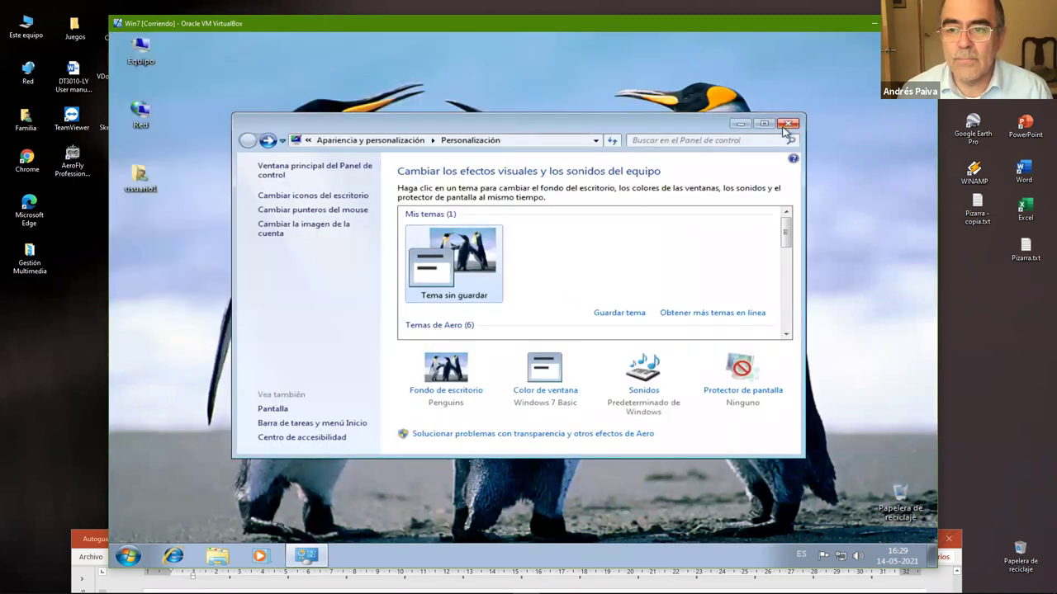
{"action": "left_click", "coordinate": [784, 125]}
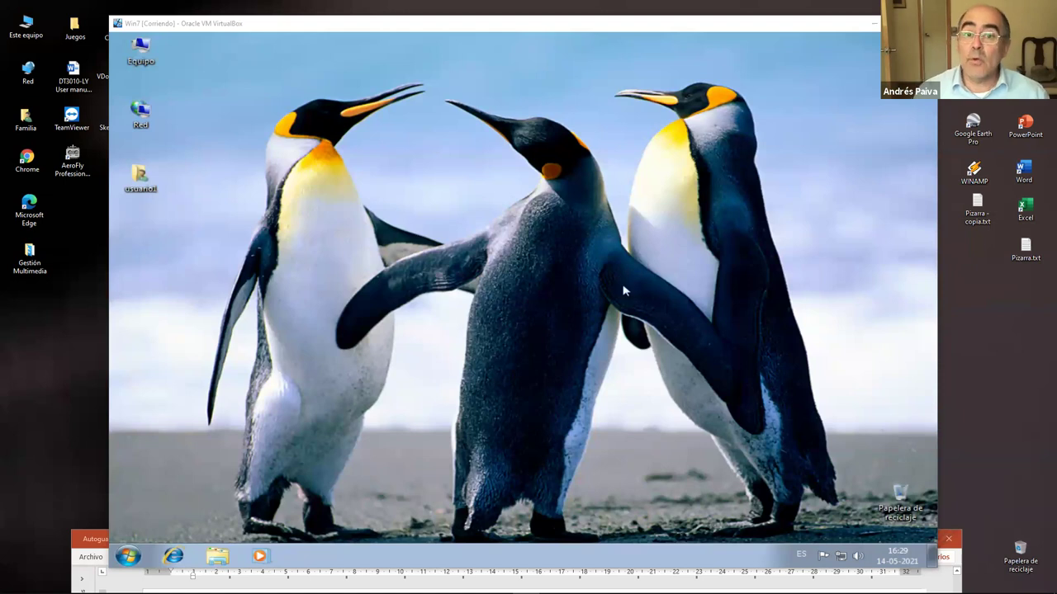
Open the usuario1 folder's Documents library and briefly view its properties.
{"action": "double_click", "coordinate": [138, 176]}
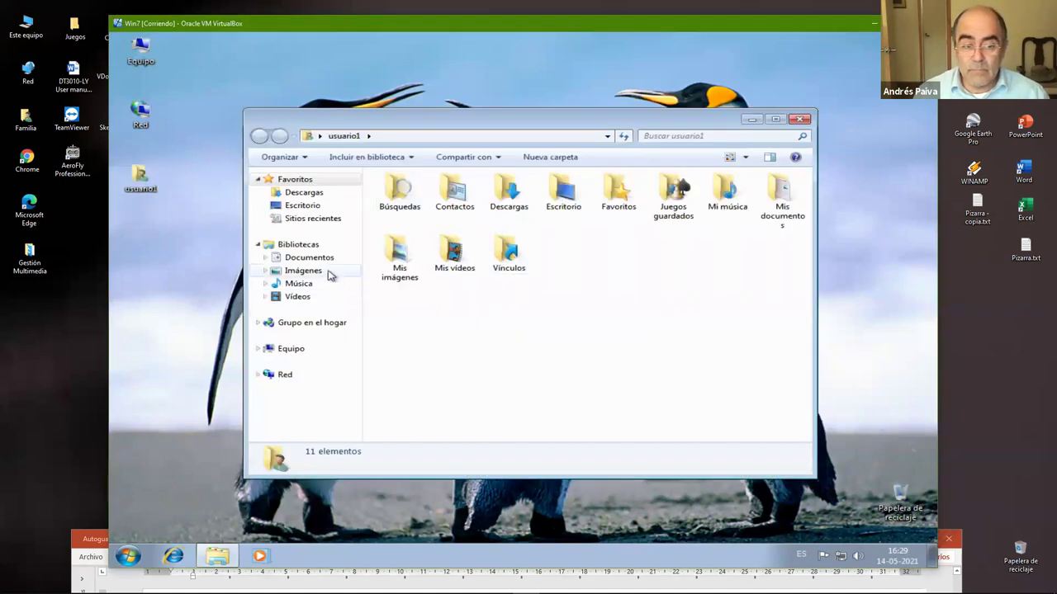
{"action": "left_click", "coordinate": [322, 258]}
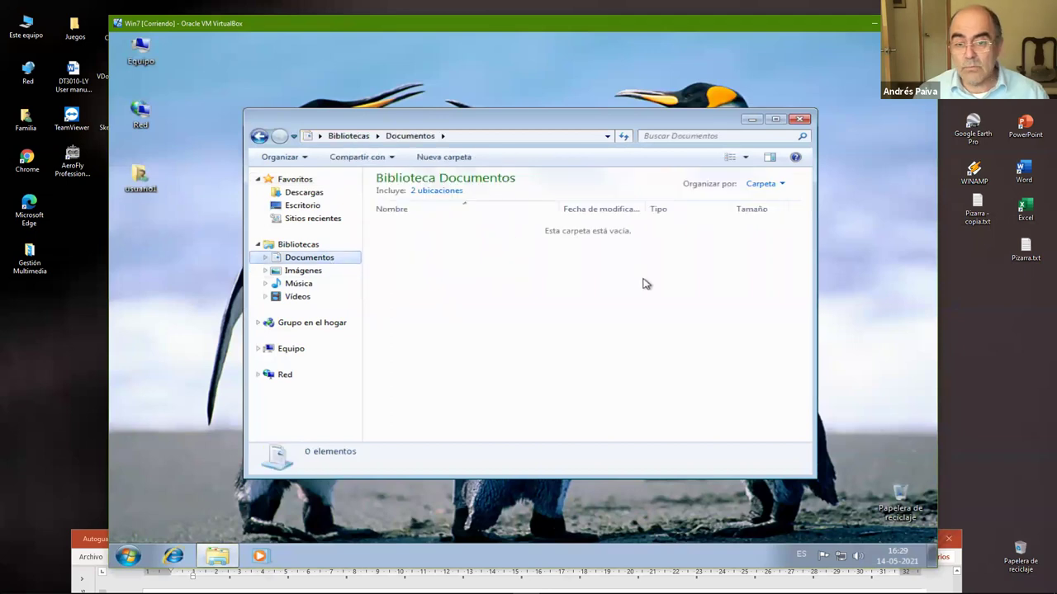
{"action": "right_click", "coordinate": [441, 255]}
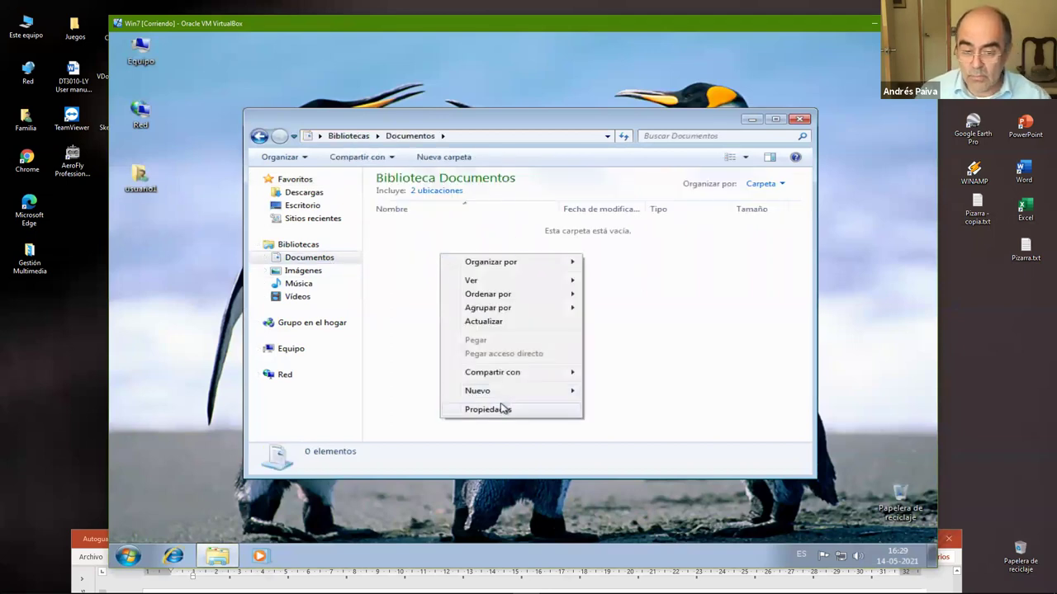
{"action": "left_click", "coordinate": [498, 408]}
{"action": "left_click", "coordinate": [553, 160]}
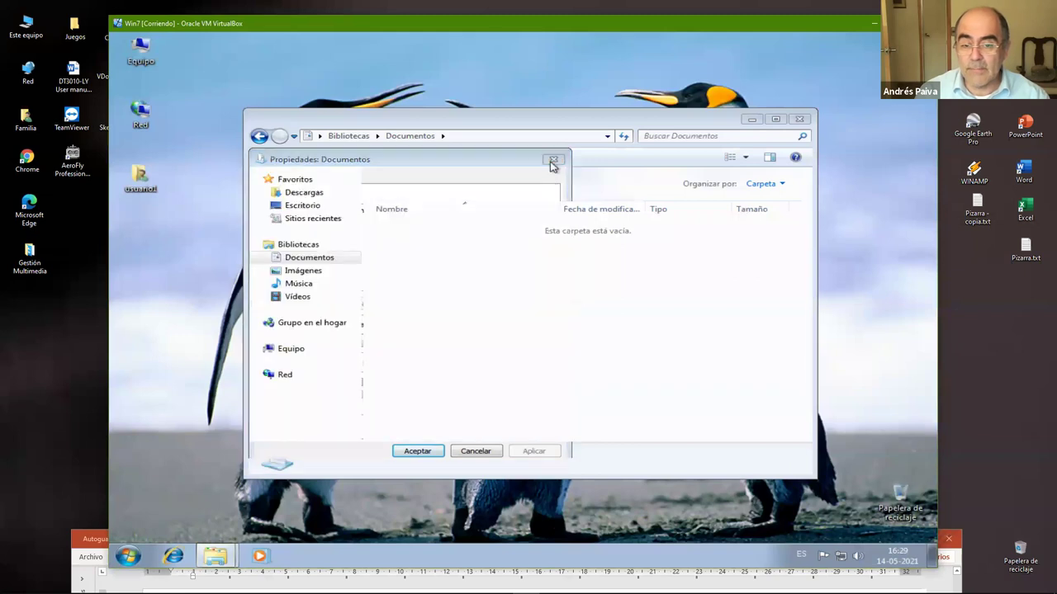
Create a new text document in Documents named 'Doc del usuario1'.
{"action": "right_click", "coordinate": [406, 264]}
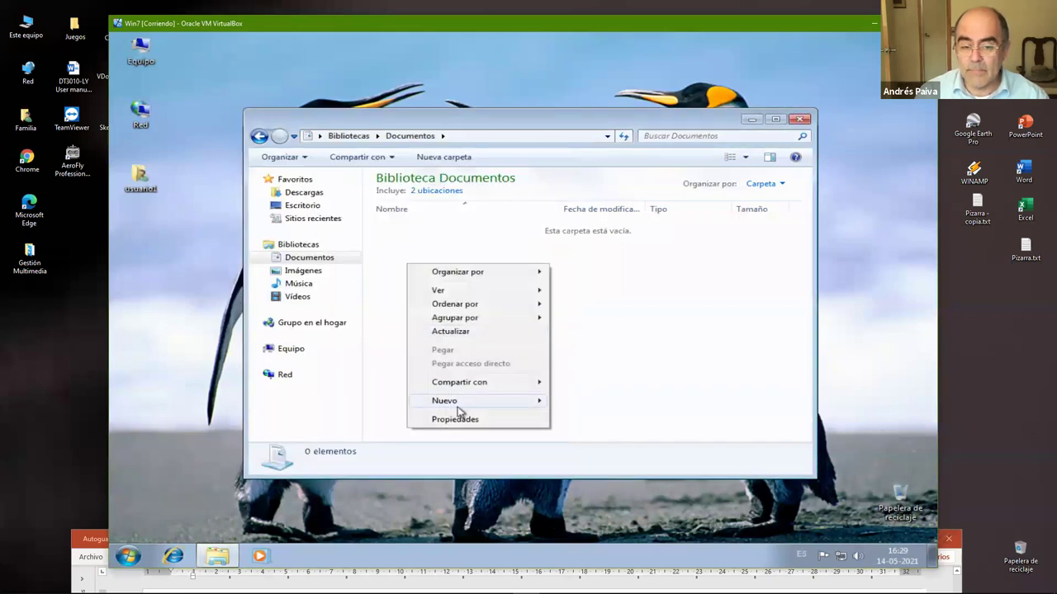
{"action": "mouse_move", "coordinate": [458, 404]}
{"action": "left_click", "coordinate": [607, 488]}
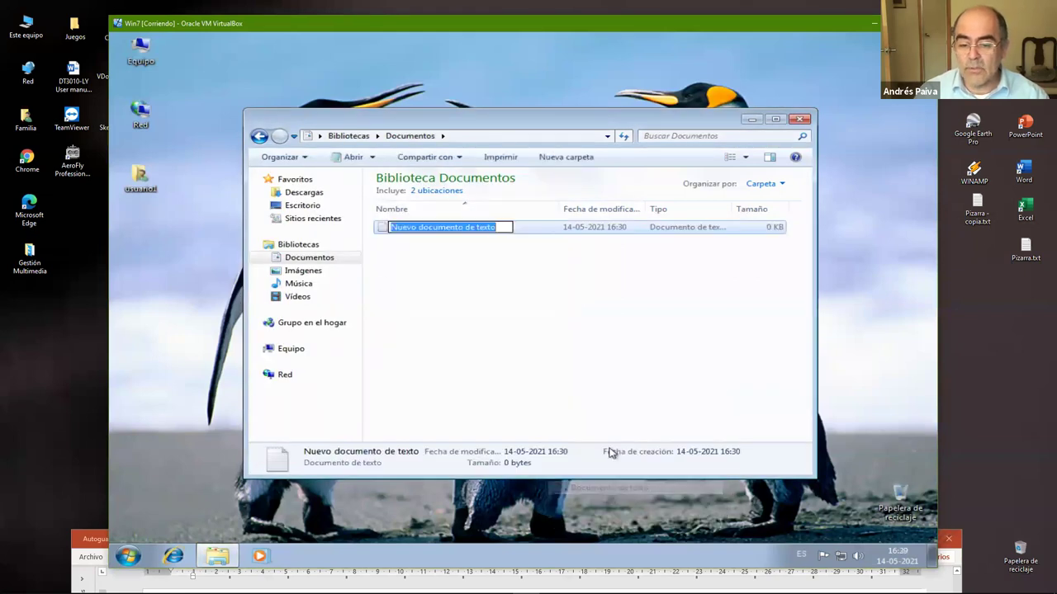
{"action": "type", "text": "Doc del ususario"}
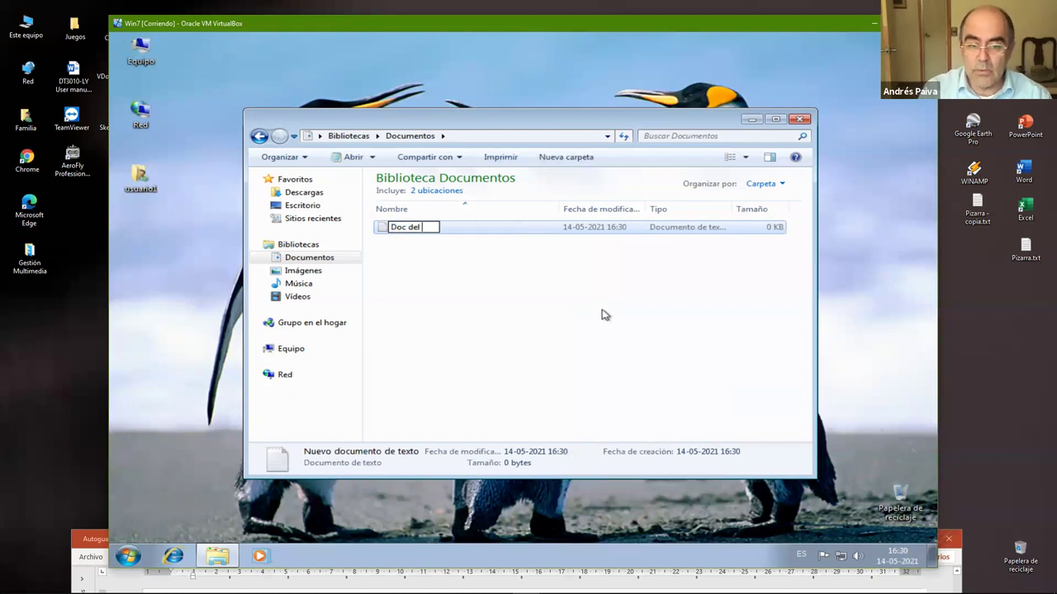
{"action": "key", "text": "BackSpace"}
{"action": "key", "text": "BackSpace"}
{"action": "key", "text": "BackSpace"}
{"action": "key", "text": "BackSpace"}
{"action": "key", "text": "BackSpace"}
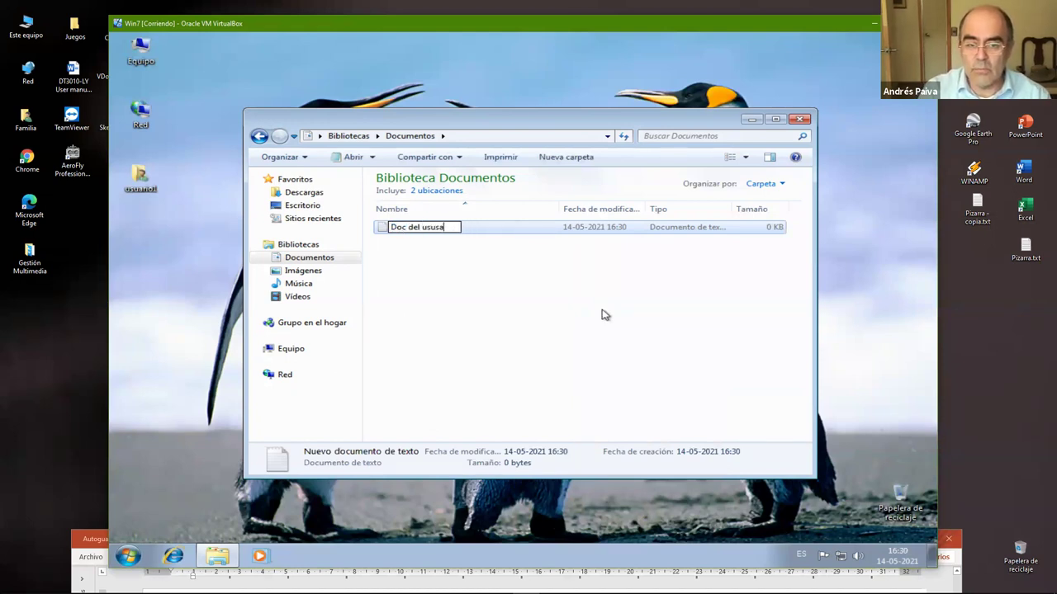
{"action": "type", "text": "ario1"}
{"action": "key", "text": "Return"}
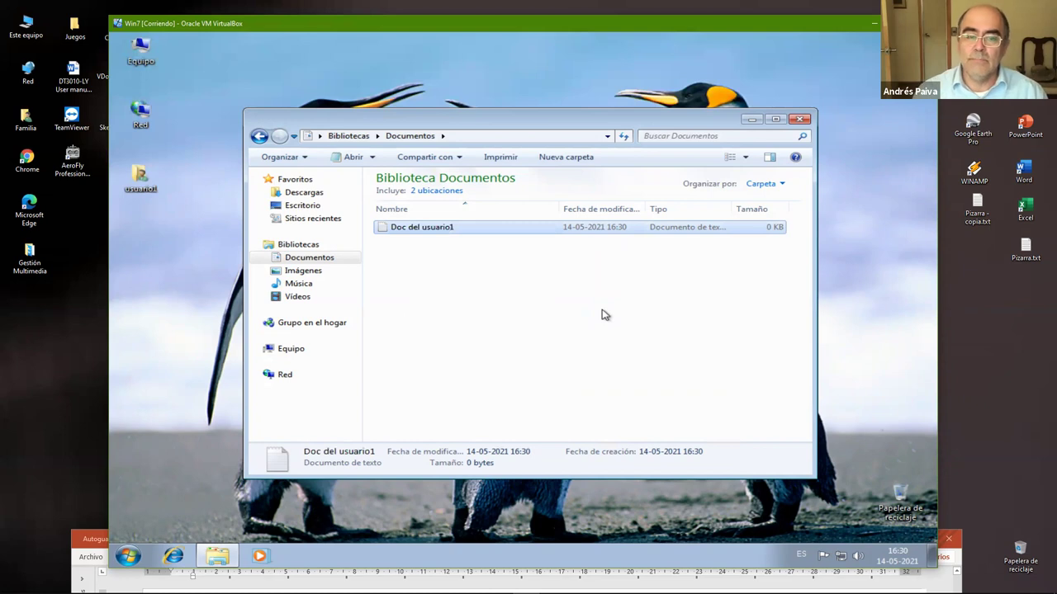
{"action": "left_click", "coordinate": [602, 315]}
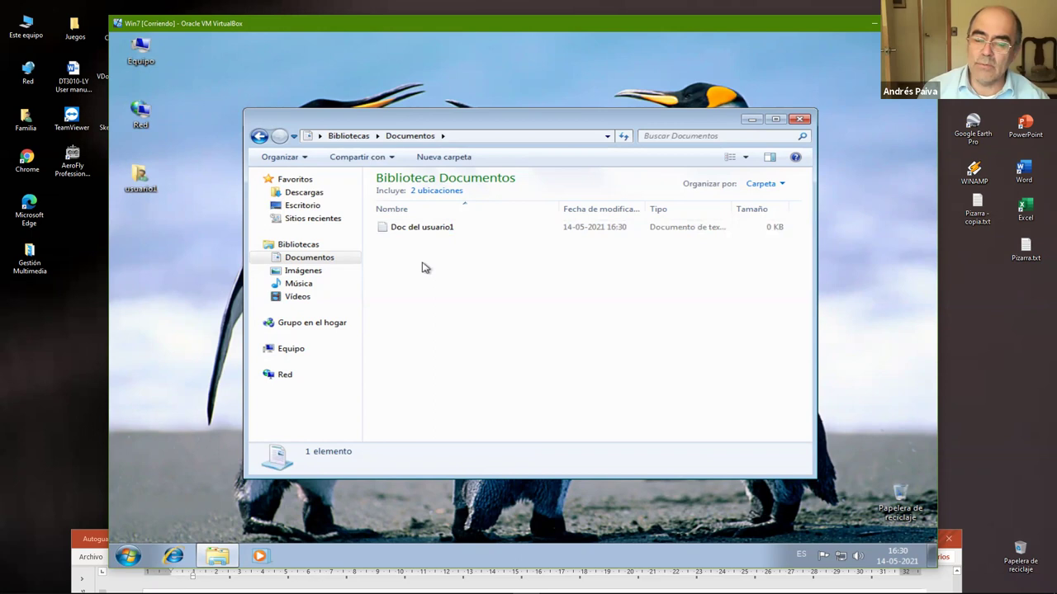
Close the Documents window and launch Internet Explorer in the guest.
{"action": "mouse_move", "coordinate": [532, 127]}
{"action": "left_mouse_down"}
{"action": "mouse_move", "coordinate": [552, 117]}
{"action": "mouse_move", "coordinate": [550, 125]}
{"action": "left_mouse_up"}
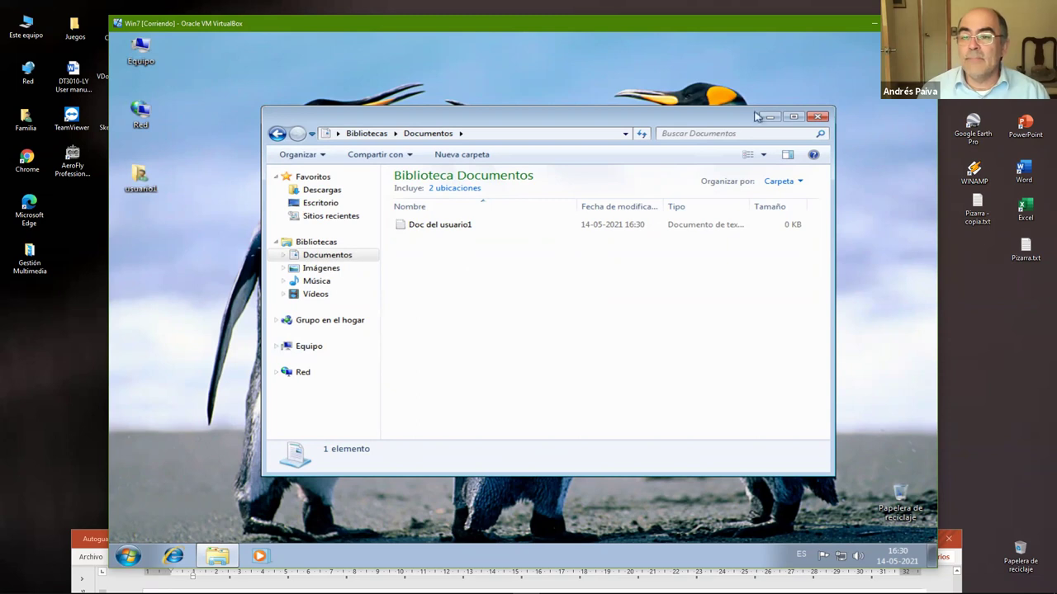
{"action": "left_click", "coordinate": [817, 117]}
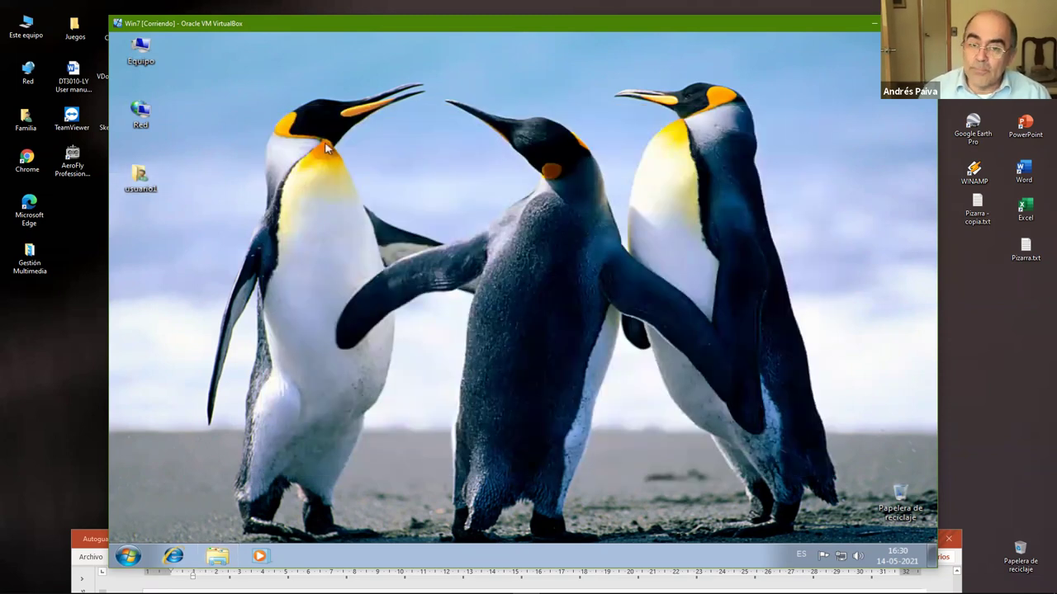
{"action": "left_click", "coordinate": [173, 556]}
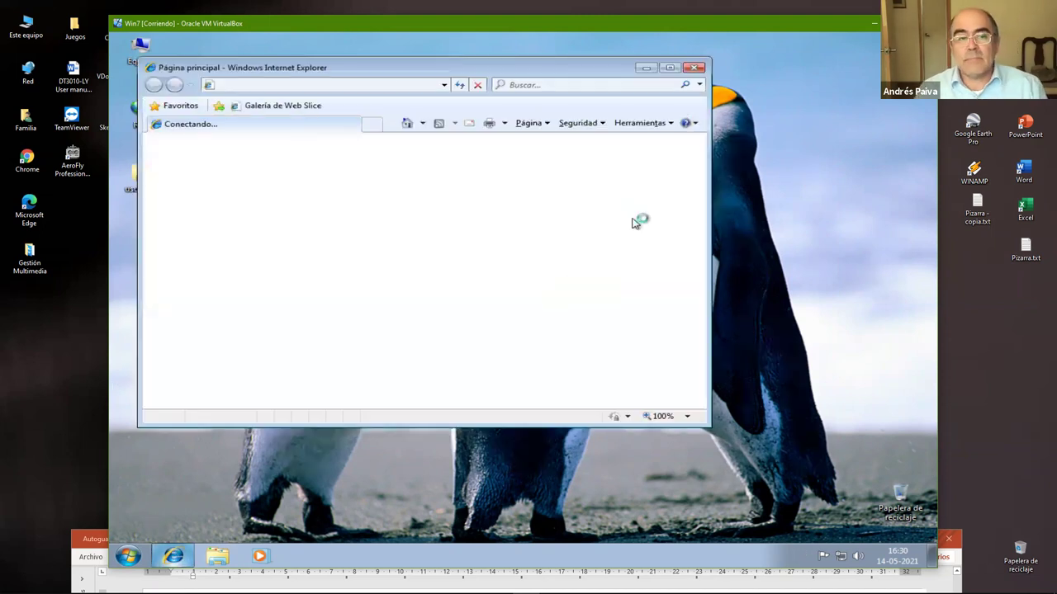
Enlarge the Internet Explorer window and dismiss the IE8 welcome dialog and help tab.
{"action": "left_click_drag", "start_coordinate": [710, 425], "coordinate": [821, 479]}
{"action": "left_click_drag", "start_coordinate": [338, 70], "coordinate": [419, 69]}
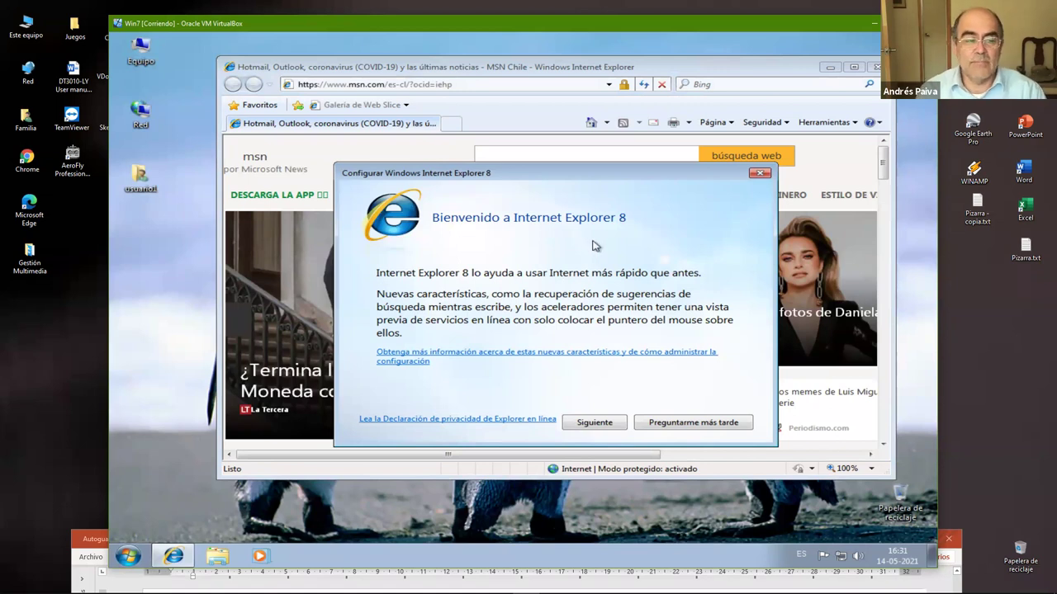
{"action": "left_click", "coordinate": [760, 174]}
{"action": "left_click", "coordinate": [501, 198]}
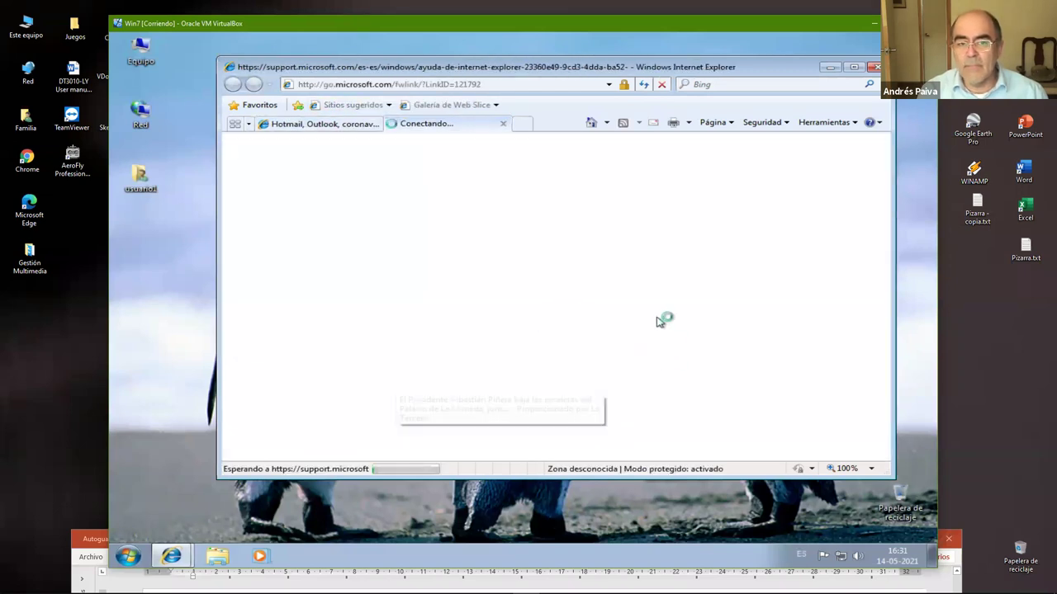
{"action": "left_click", "coordinate": [502, 124]}
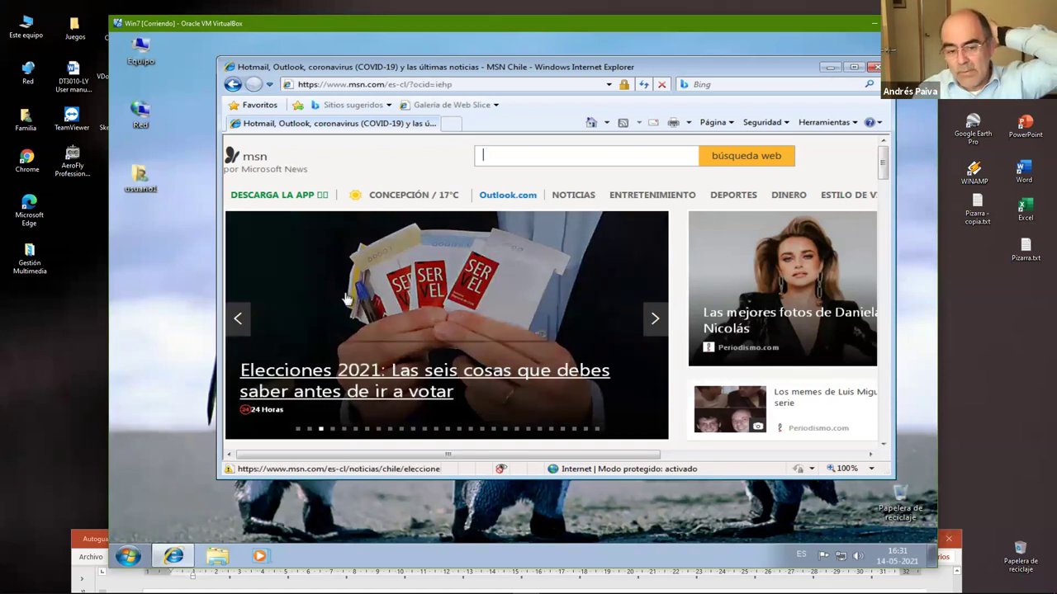
{"action": "left_click", "coordinate": [382, 122]}
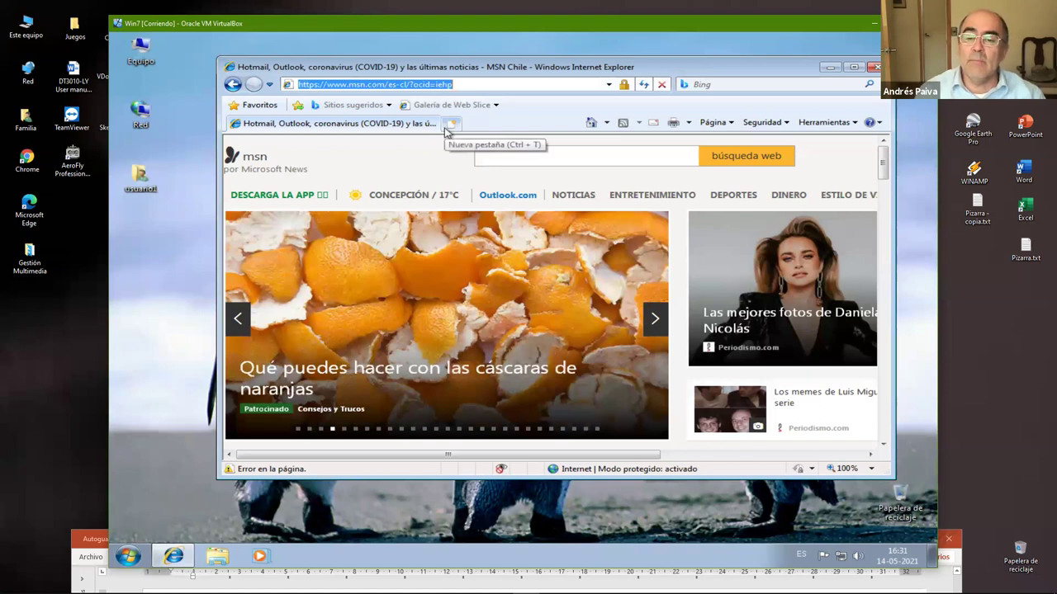
{"action": "type", "text": "www.google"}
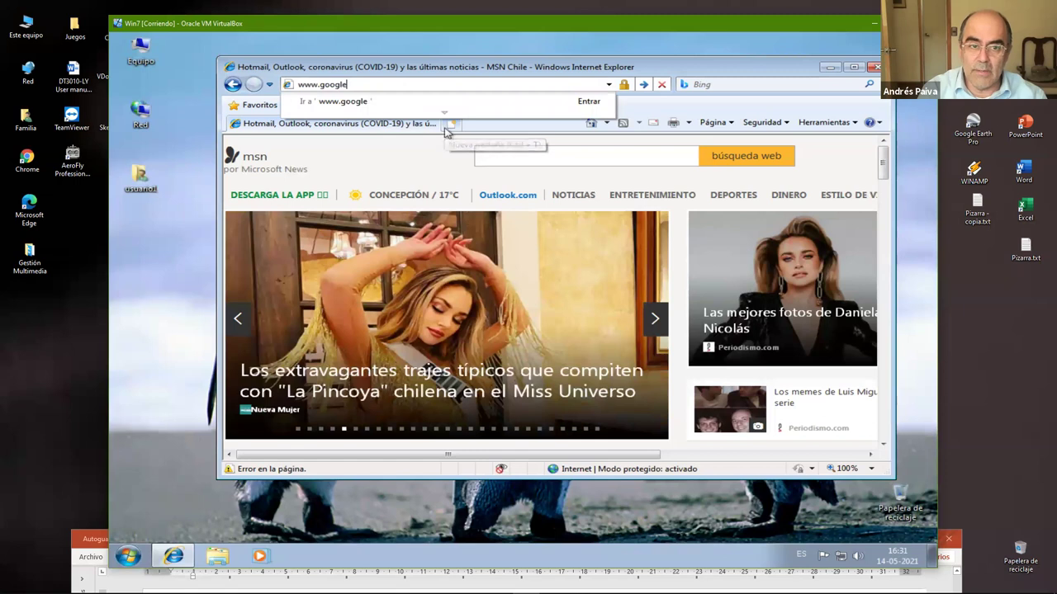
{"action": "type", "text": ".cl"}
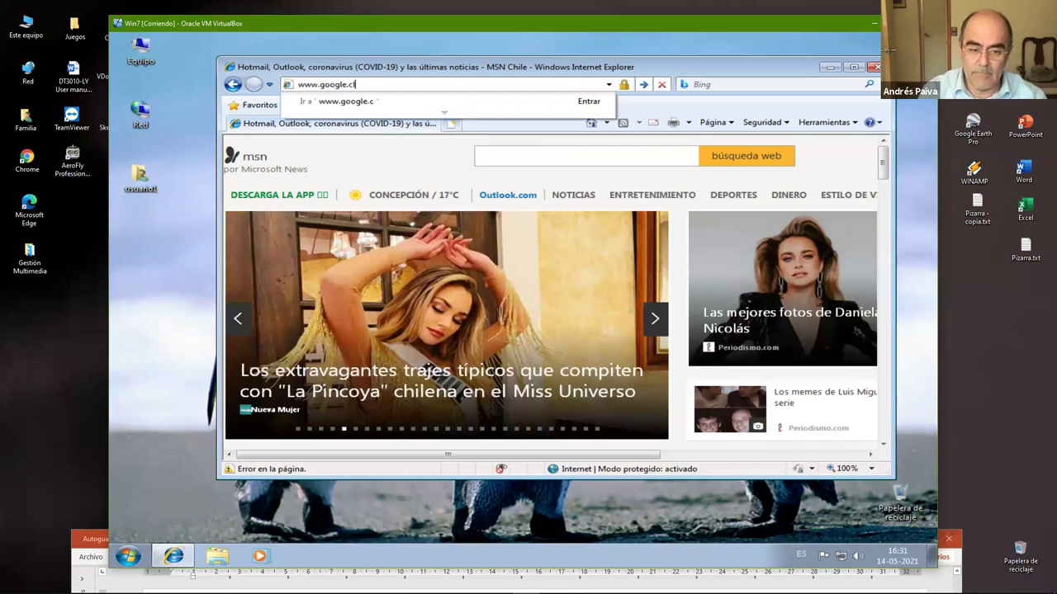
{"action": "key", "text": "Return"}
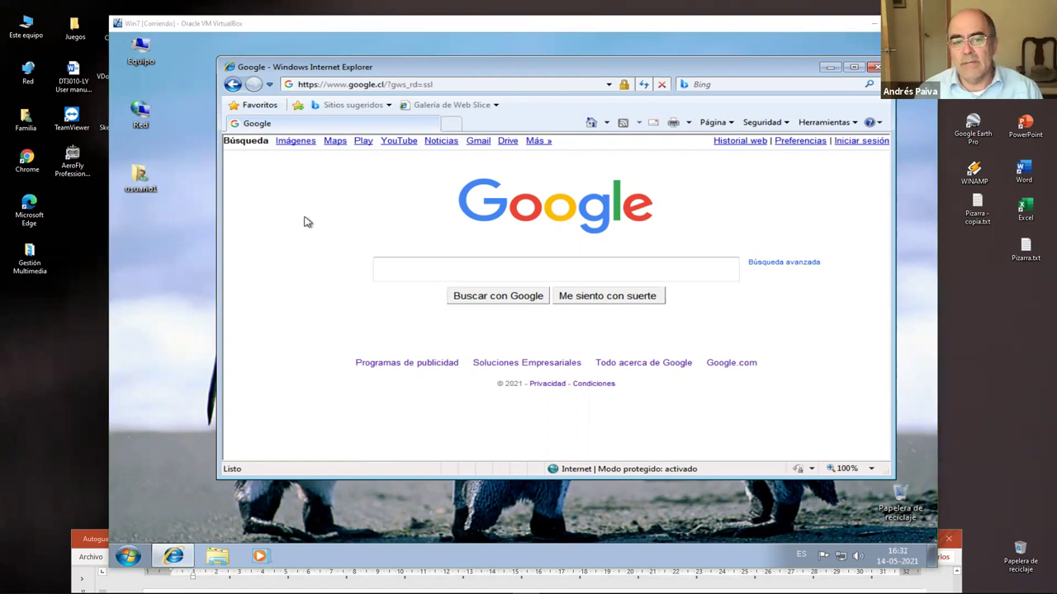
{"action": "left_click_drag", "start_coordinate": [708, 70], "coordinate": [688, 63]}
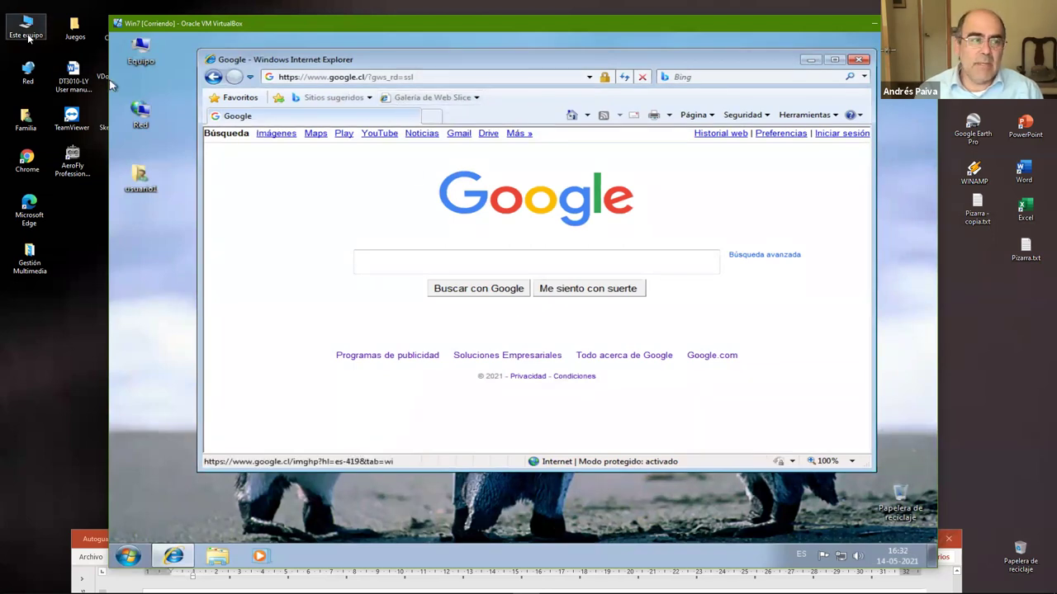
{"action": "double_click", "coordinate": [48, 165]}
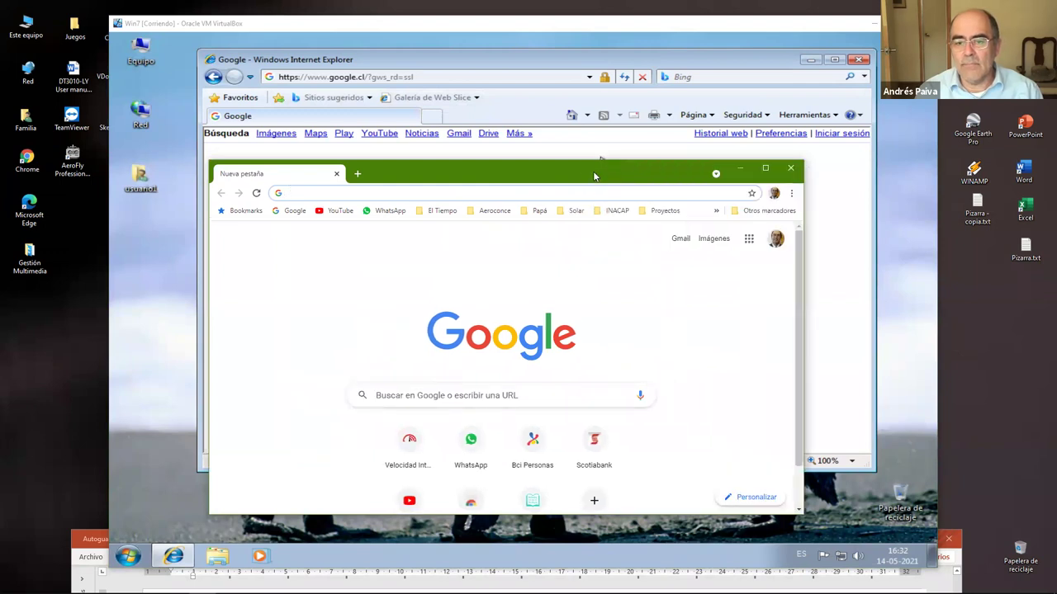
{"action": "left_click_drag", "start_coordinate": [613, 190], "coordinate": [723, 176]}
{"action": "type", "text": "w"}
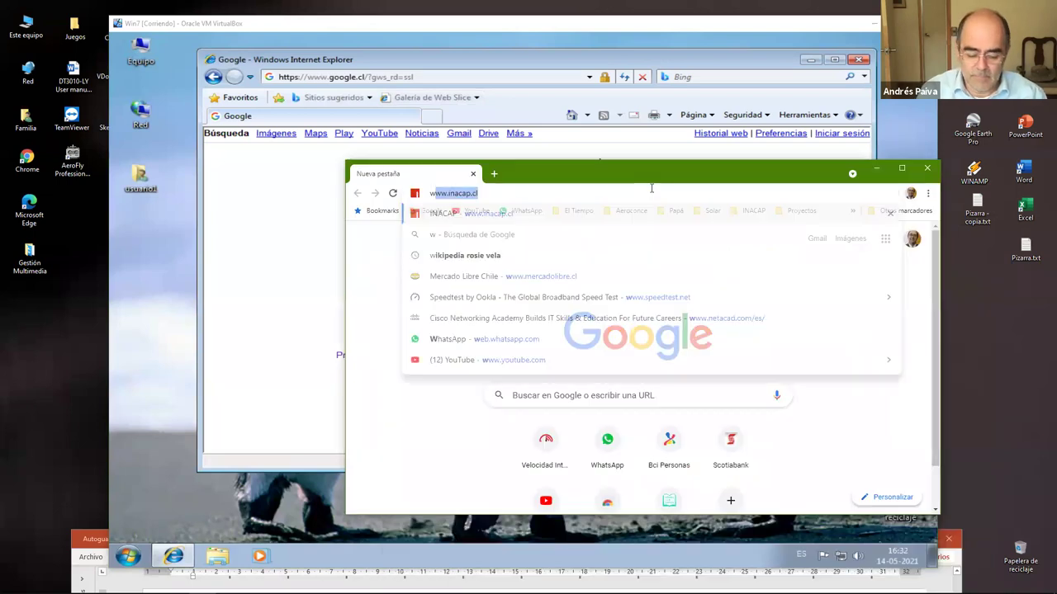
{"action": "type", "text": "ww.google.cl"}
{"action": "key", "text": "Return"}
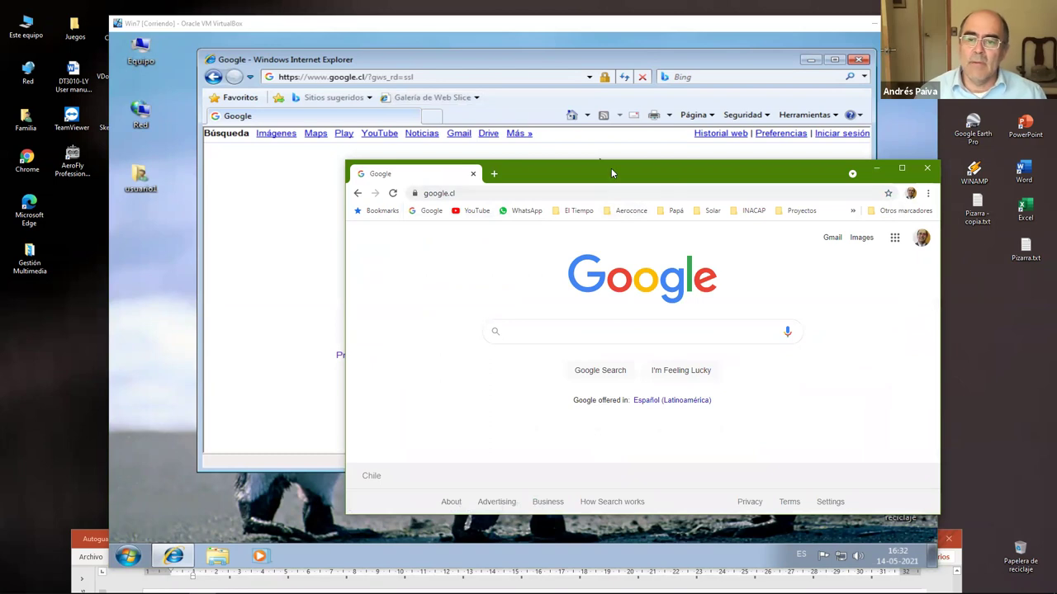
{"action": "left_click_drag", "start_coordinate": [599, 163], "coordinate": [683, 313]}
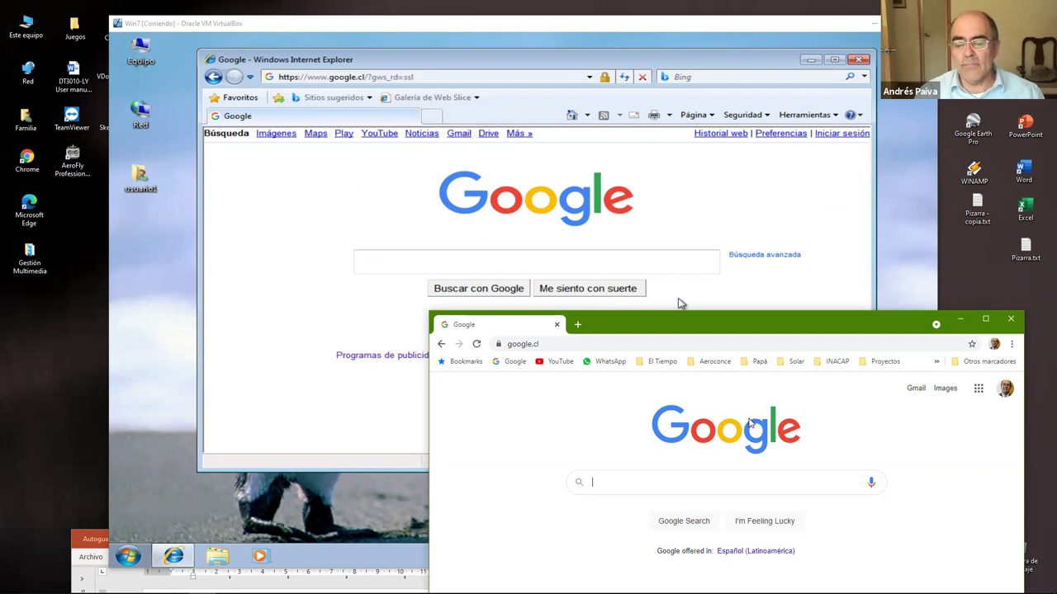
Reposition host Chrome up-left so the VM's Google page is in front for searching.
{"action": "left_click", "coordinate": [978, 389]}
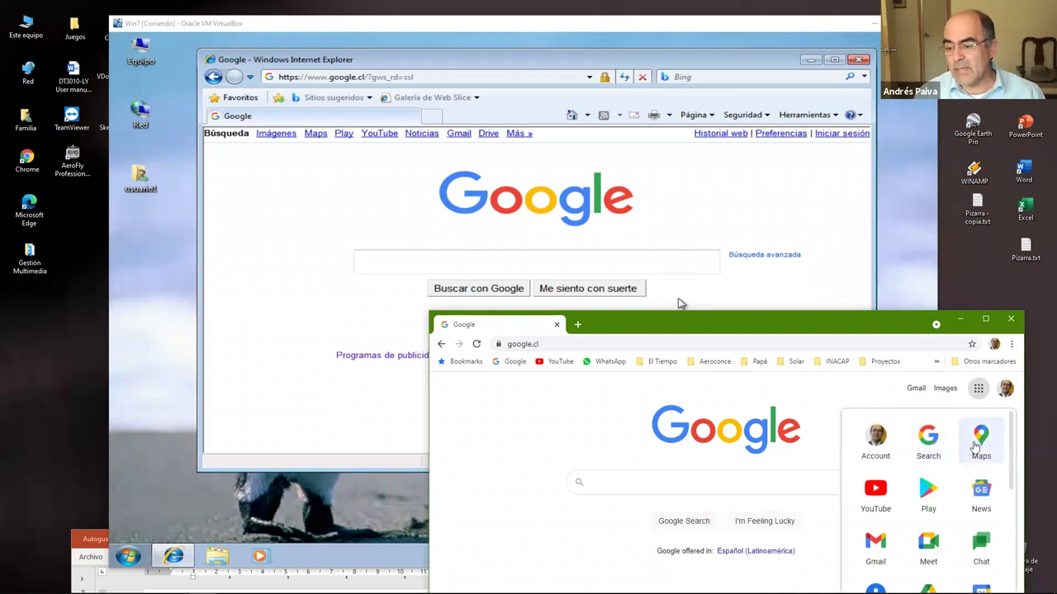
{"action": "left_click", "coordinate": [710, 239]}
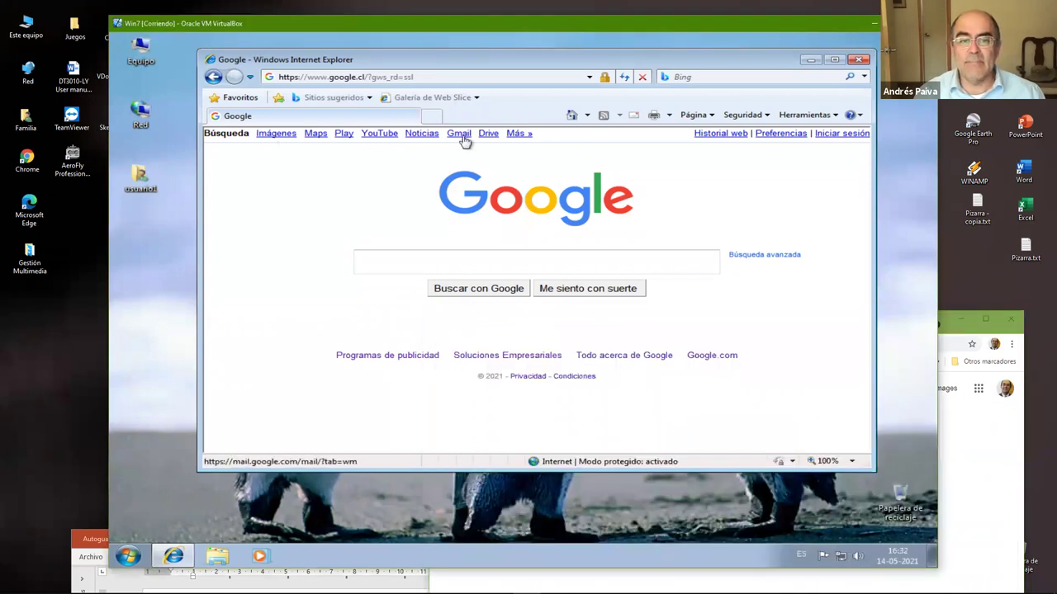
{"action": "left_click", "coordinate": [990, 467]}
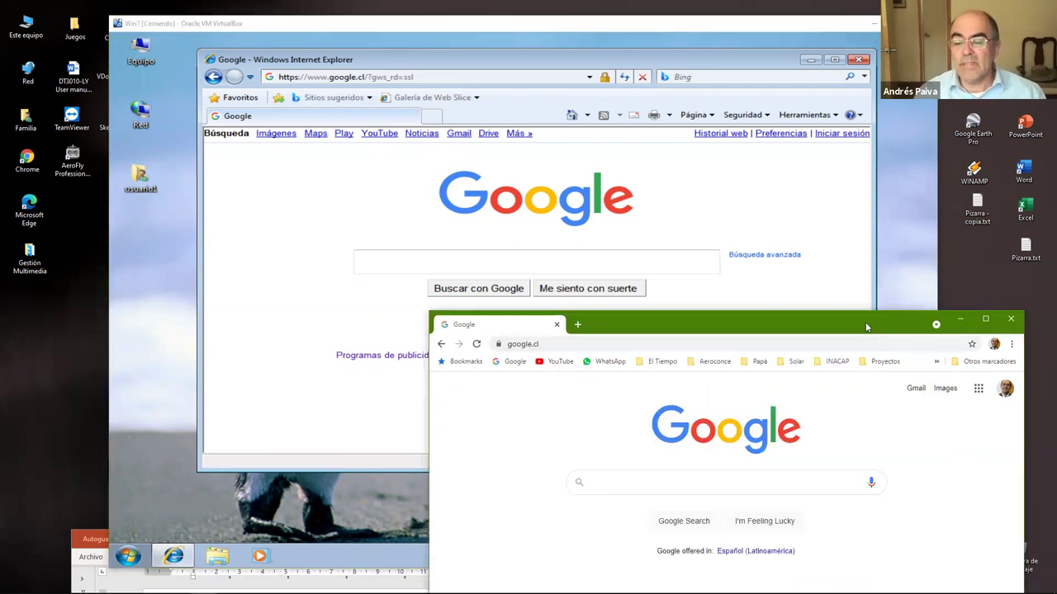
{"action": "left_click_drag", "start_coordinate": [866, 328], "coordinate": [698, 181]}
{"action": "left_click", "coordinate": [754, 58]}
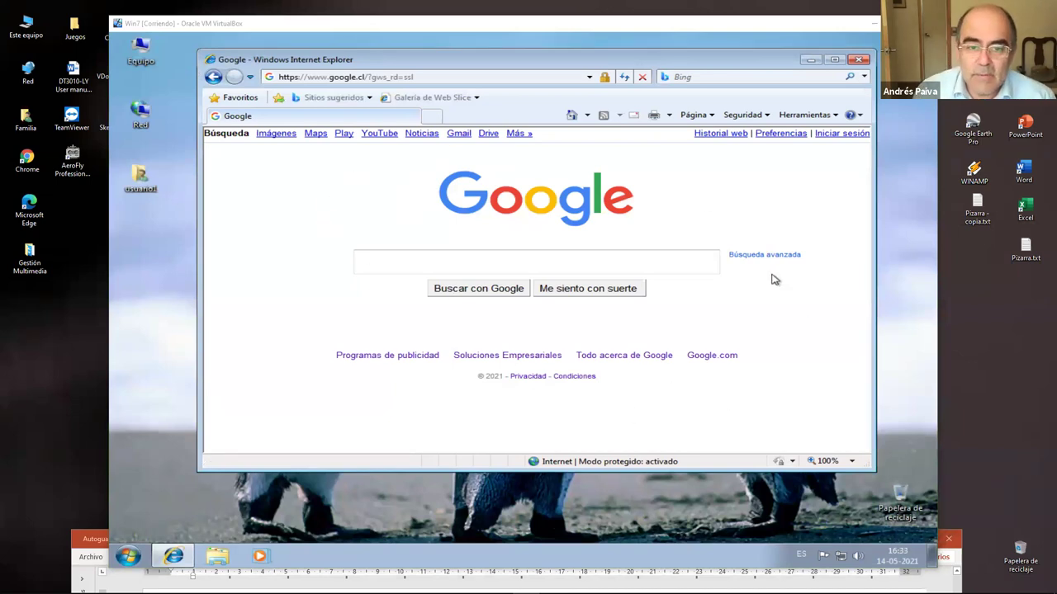
{"action": "left_click", "coordinate": [459, 262]}
Search 'chrome' in the VM's Internet Explorer, then open a new host Chrome window beside it.
{"action": "type", "text": "chrom"}
{"action": "key", "text": "Return"}
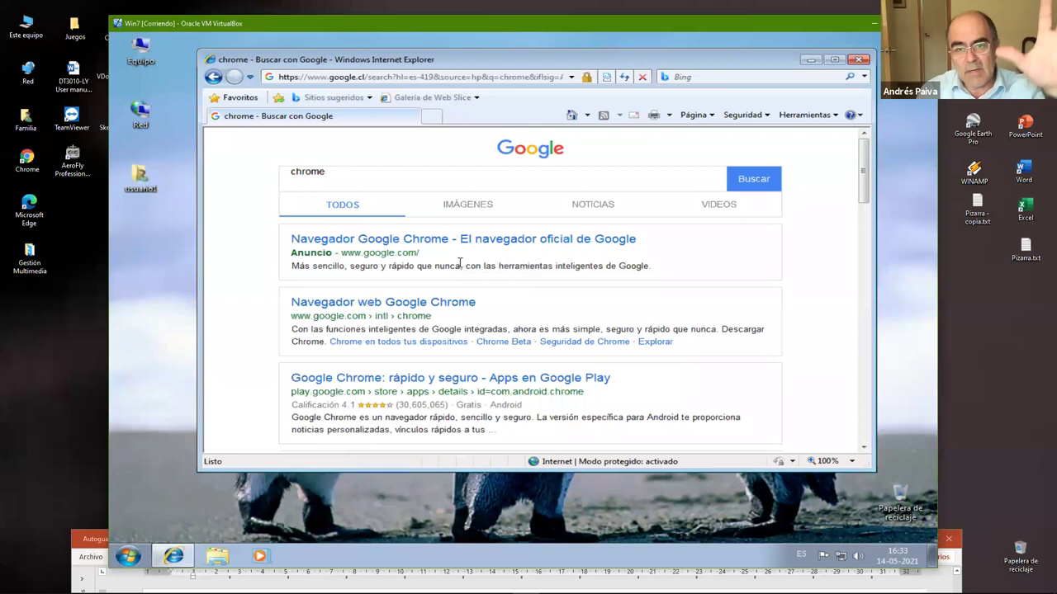
{"action": "right_click", "coordinate": [27, 161]}
{"action": "left_click", "coordinate": [46, 168]}
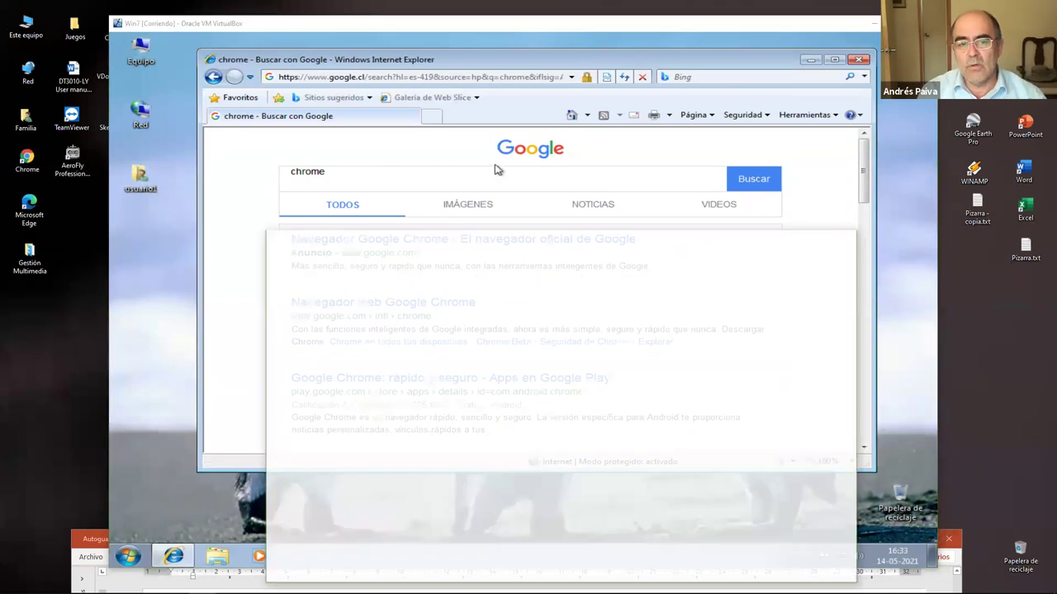
{"action": "left_click_drag", "start_coordinate": [505, 243], "coordinate": [647, 198]}
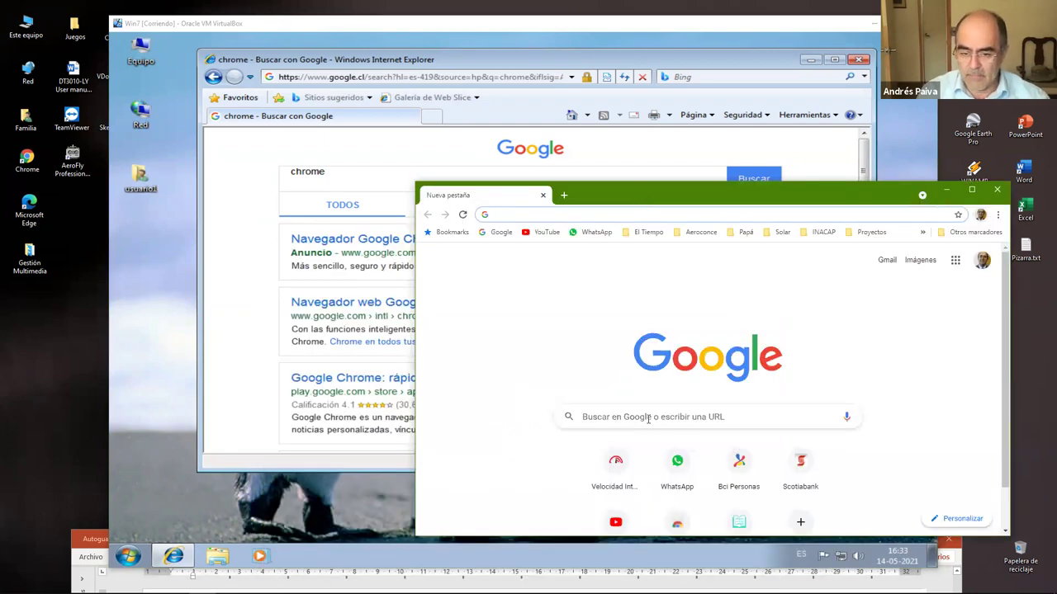
{"action": "left_click", "coordinate": [648, 417]}
Search 'chrome' in host Chrome, compare the results, then close that window.
{"action": "type", "text": "chro"}
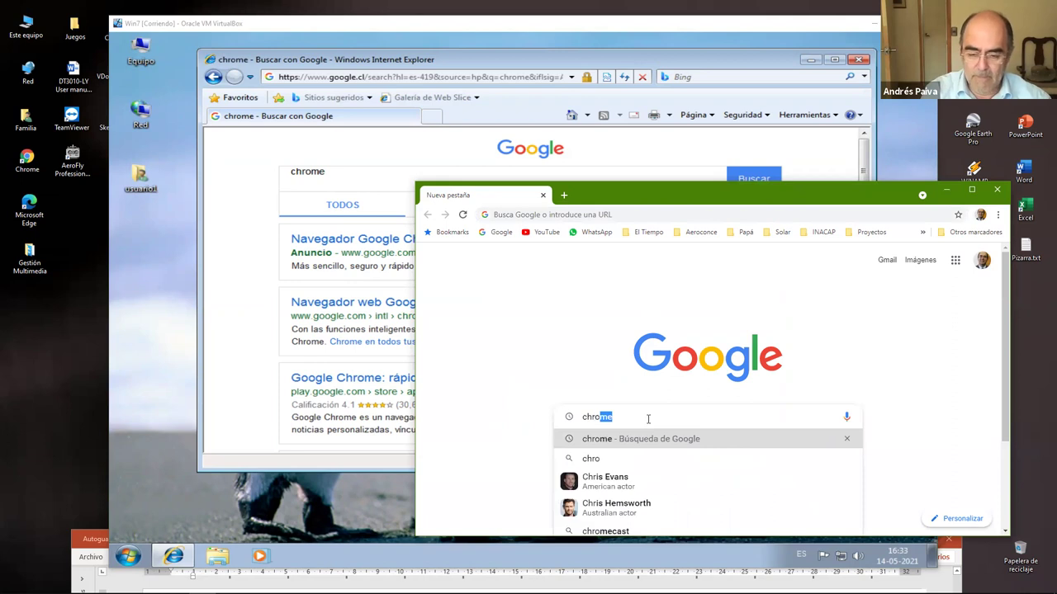
{"action": "key", "text": "Return"}
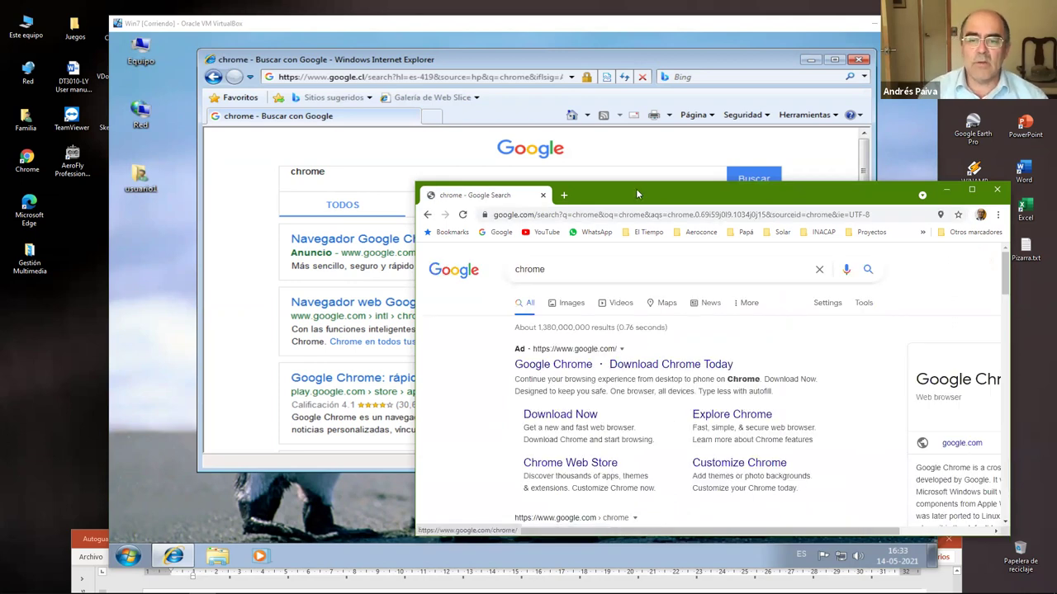
{"action": "left_click_drag", "start_coordinate": [827, 187], "coordinate": [1026, 126]}
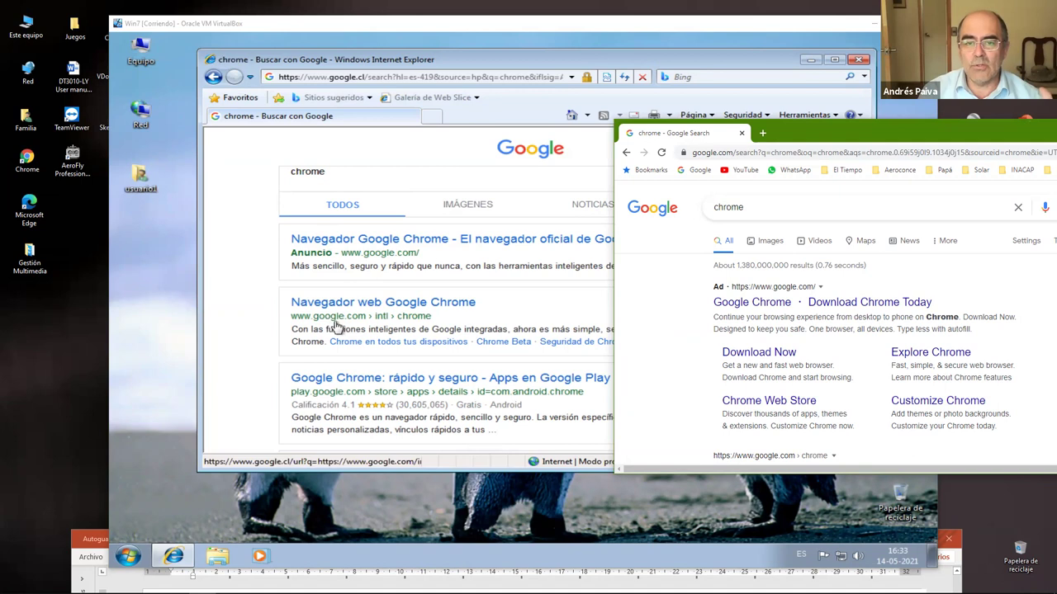
{"action": "scroll", "coordinate": [319, 305], "scroll_direction": "down", "scroll_amount": 5}
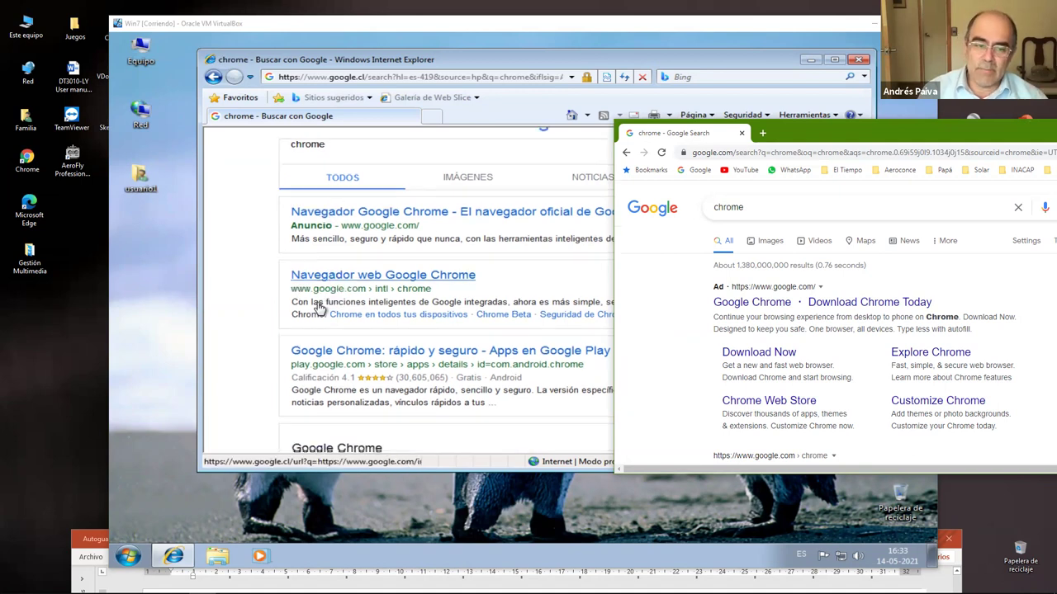
{"action": "scroll", "coordinate": [318, 304], "scroll_direction": "down", "scroll_amount": 7}
{"action": "scroll", "coordinate": [319, 304], "scroll_direction": "up", "scroll_amount": 7}
{"action": "scroll", "coordinate": [318, 302], "scroll_direction": "up", "scroll_amount": 5}
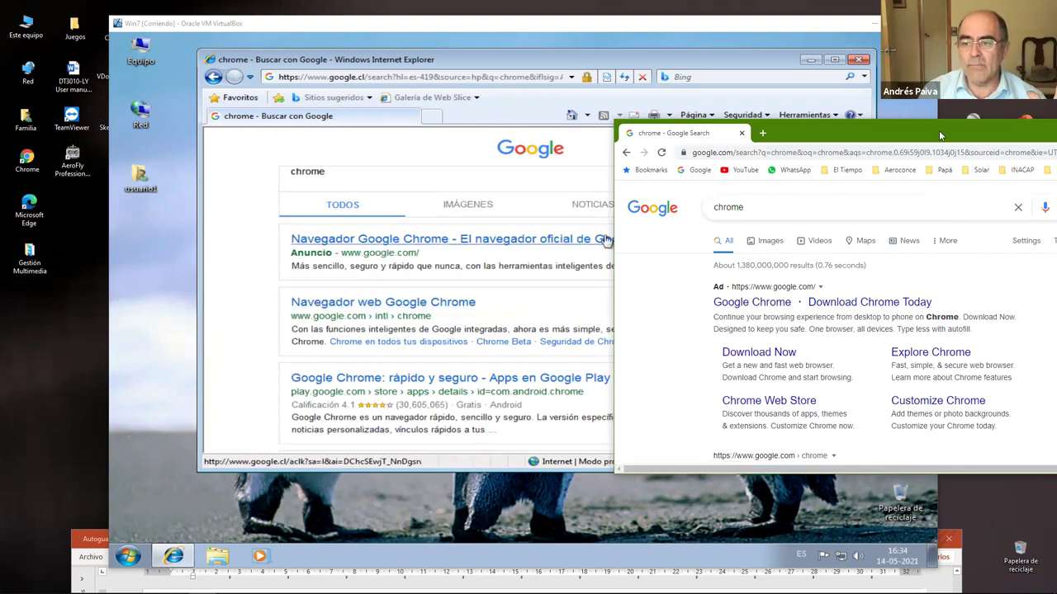
{"action": "left_click_drag", "start_coordinate": [825, 132], "coordinate": [395, 170]}
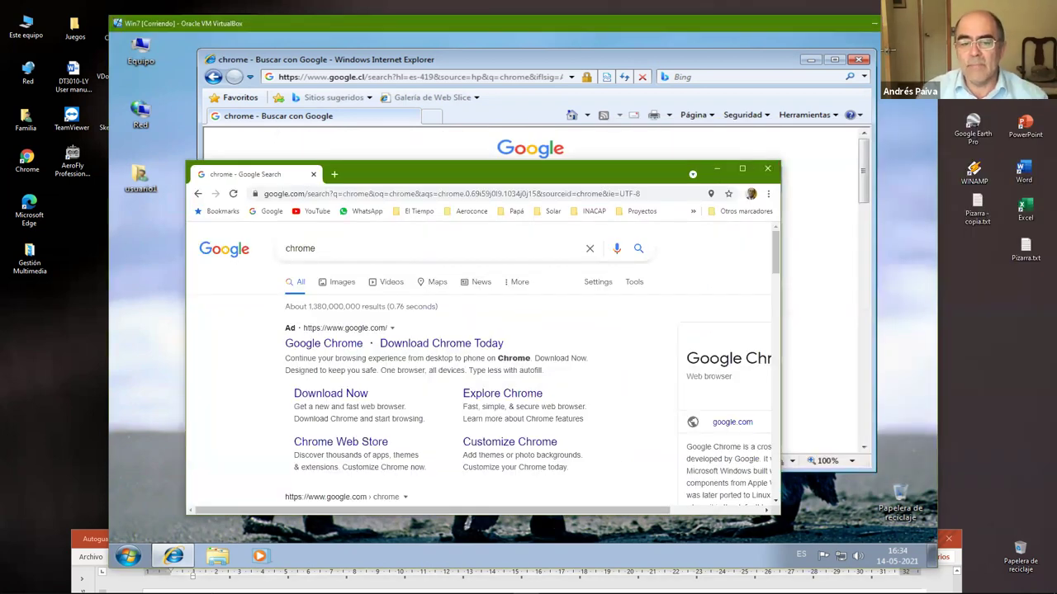
{"action": "left_click", "coordinate": [768, 170]}
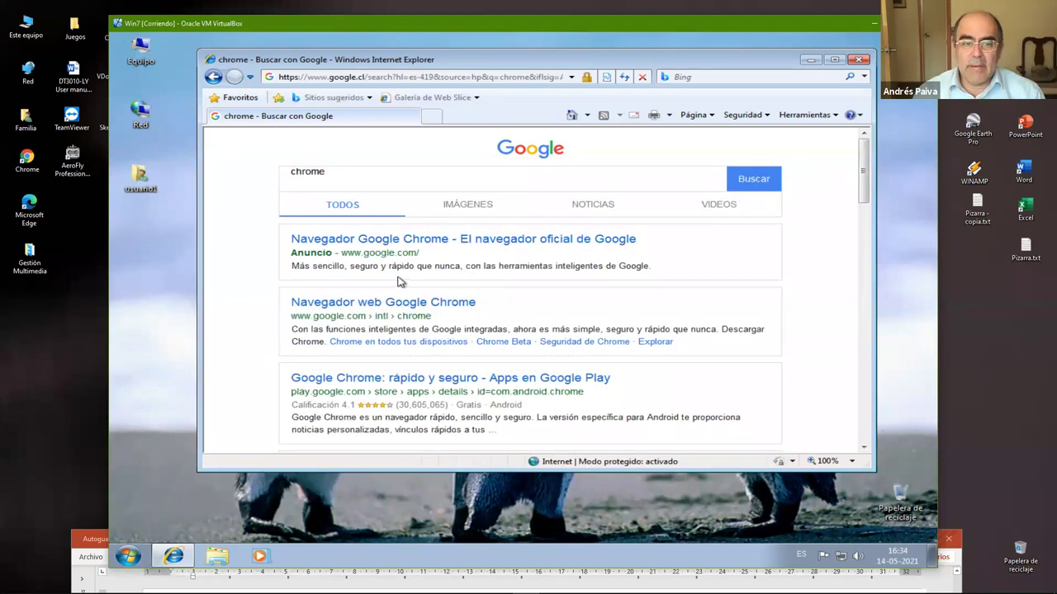
Open the 'Navegador Google Chrome' result and start downloading the Chrome installer.
{"action": "left_click", "coordinate": [402, 239]}
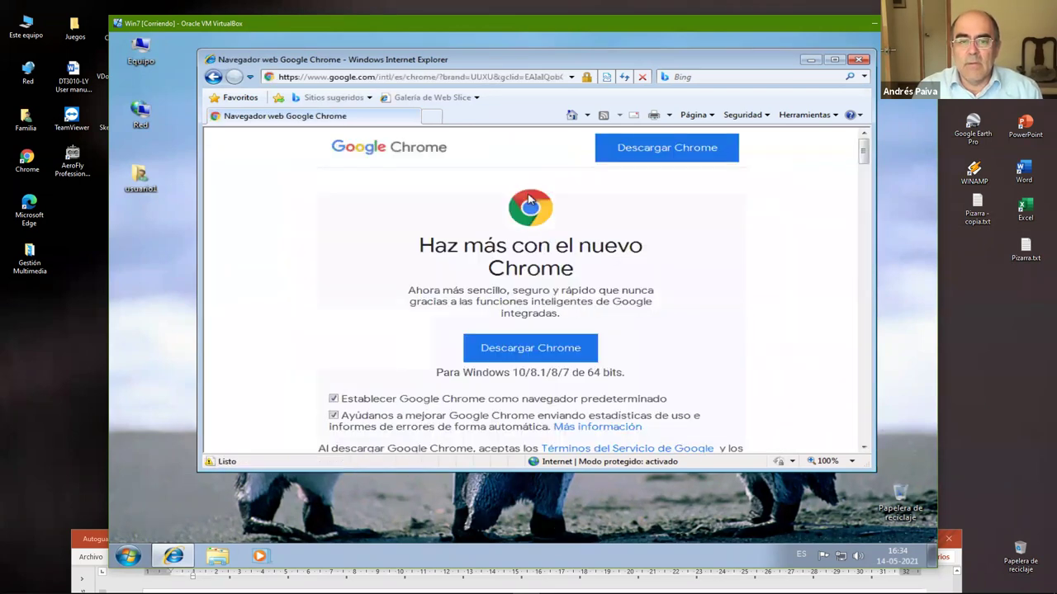
{"action": "left_click", "coordinate": [529, 342]}
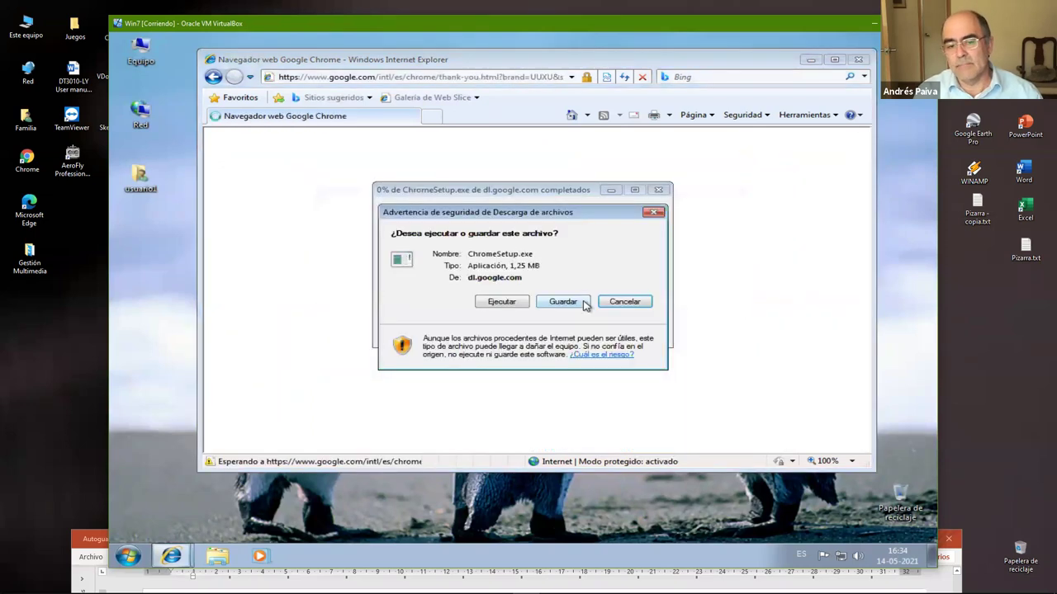
Run ChromeSetup.exe, confirm the security prompt, and approve User Account Control.
{"action": "left_click", "coordinate": [508, 306]}
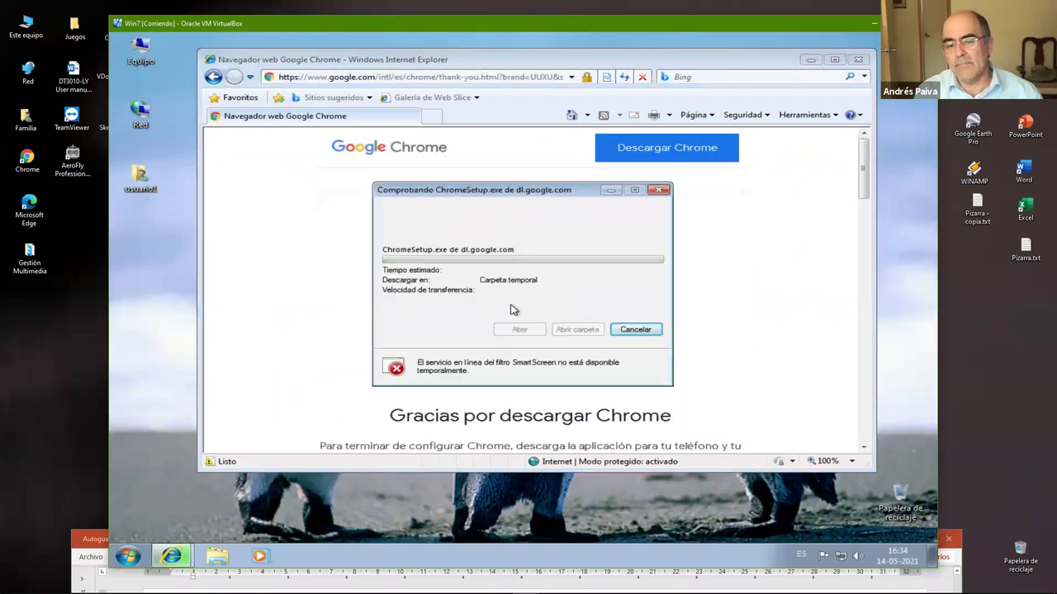
{"action": "left_click", "coordinate": [587, 286]}
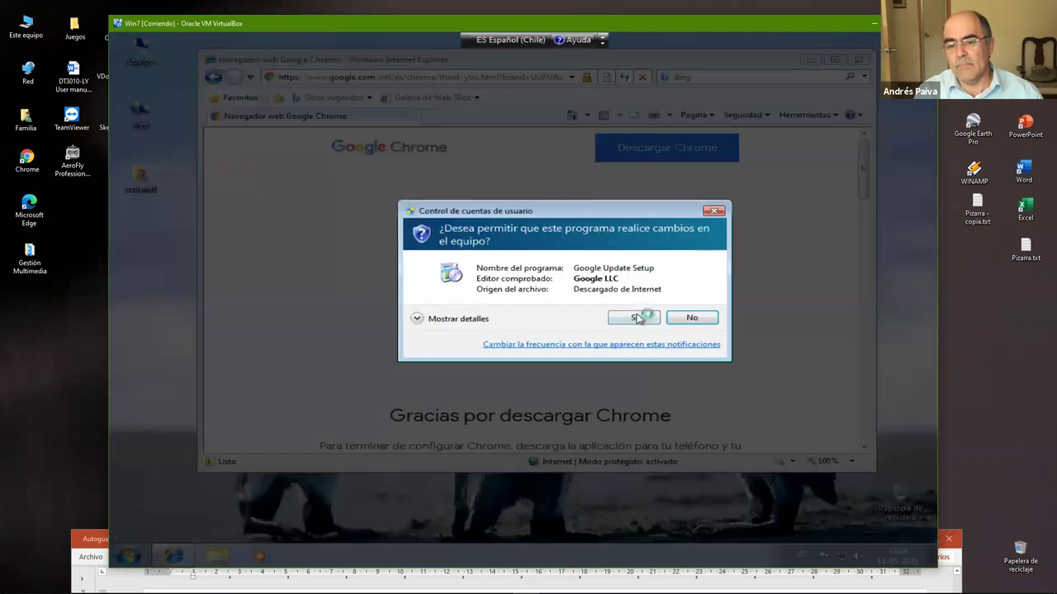
{"action": "left_click", "coordinate": [642, 318]}
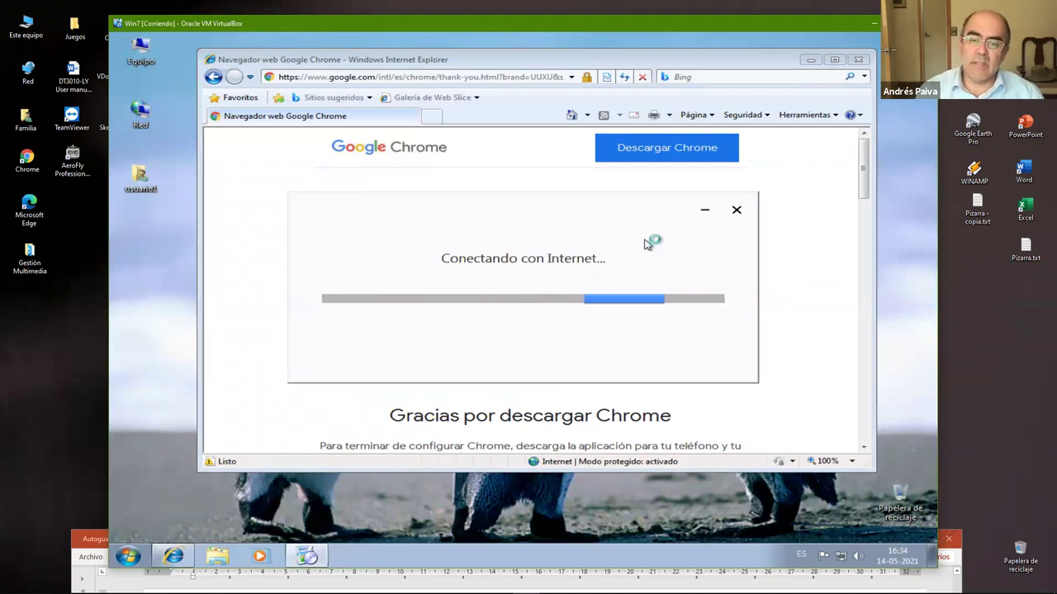
Close Internet Explorer in the VM while the Chrome installer completes.
{"action": "left_click", "coordinate": [858, 60]}
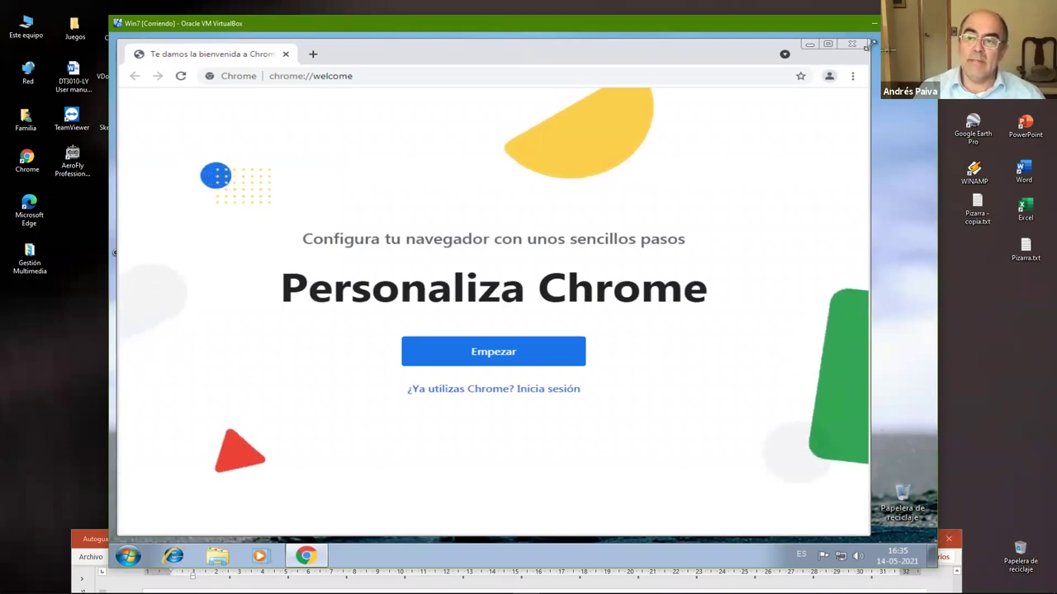
Shrink the VM's Chrome window and open a Nueva pestaña tab.
{"action": "left_click_drag", "start_coordinate": [871, 43], "coordinate": [776, 109]}
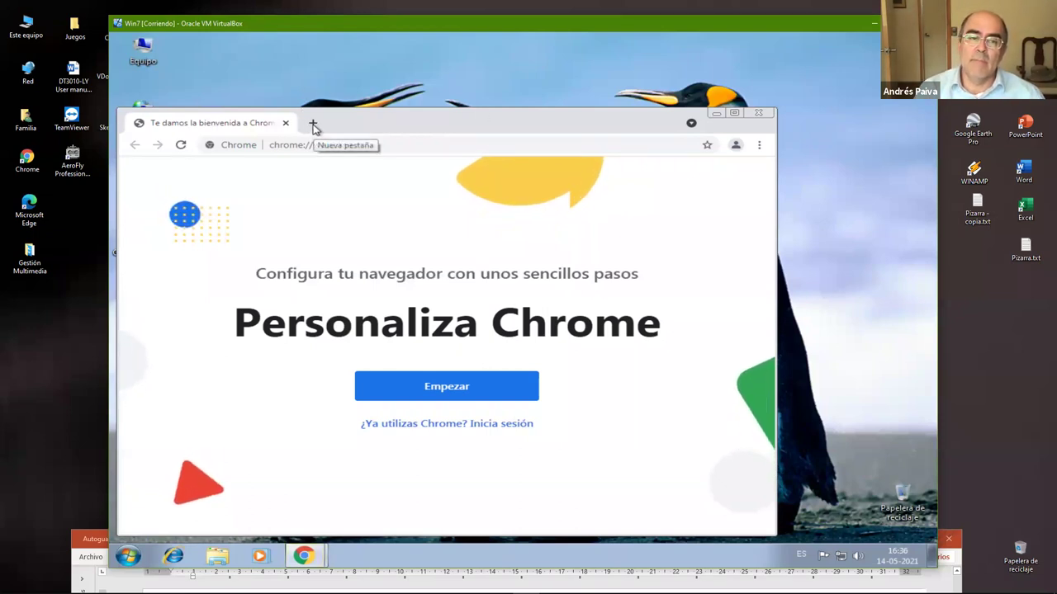
{"action": "left_click", "coordinate": [314, 125]}
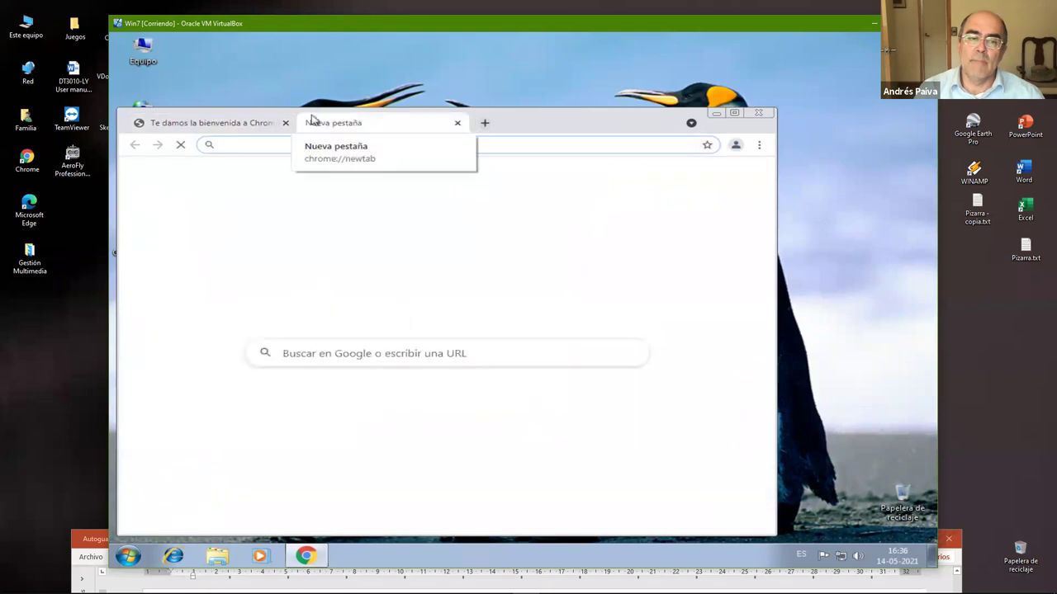
{"action": "left_click", "coordinate": [285, 123]}
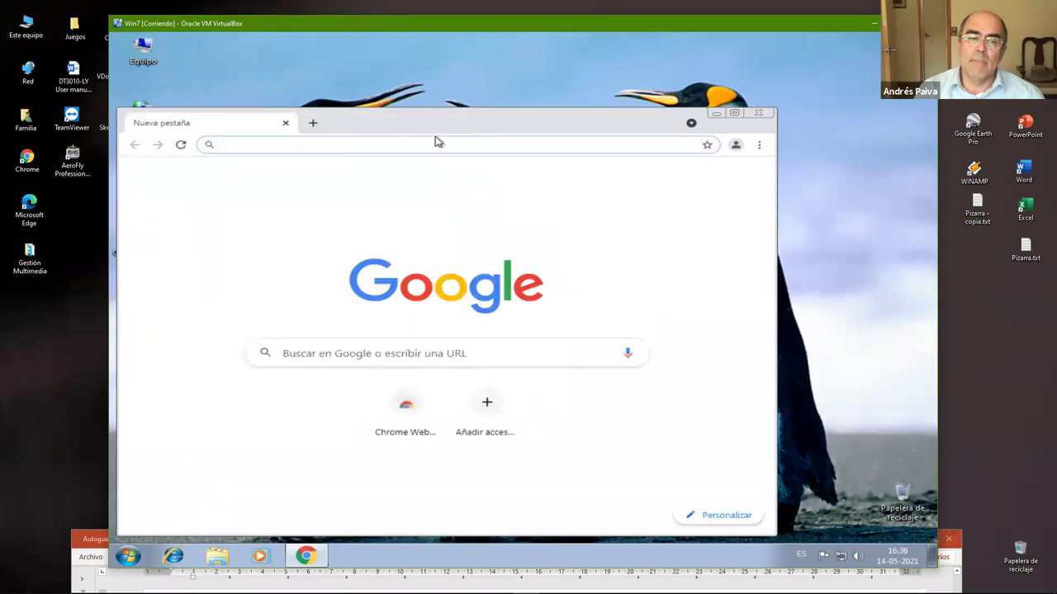
{"action": "left_click_drag", "start_coordinate": [514, 130], "coordinate": [620, 102]}
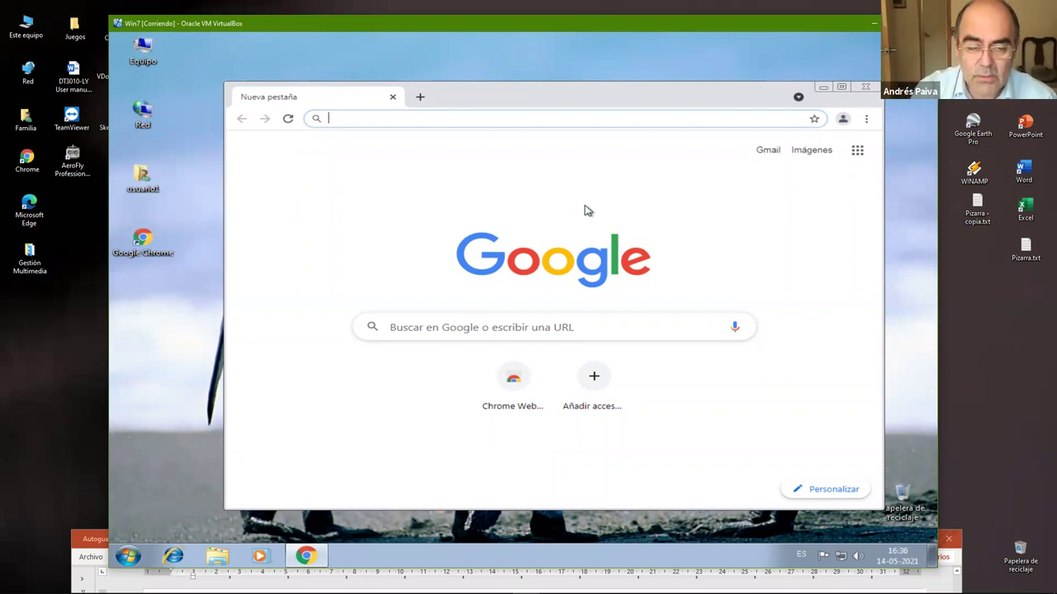
{"action": "type", "text": "www."}
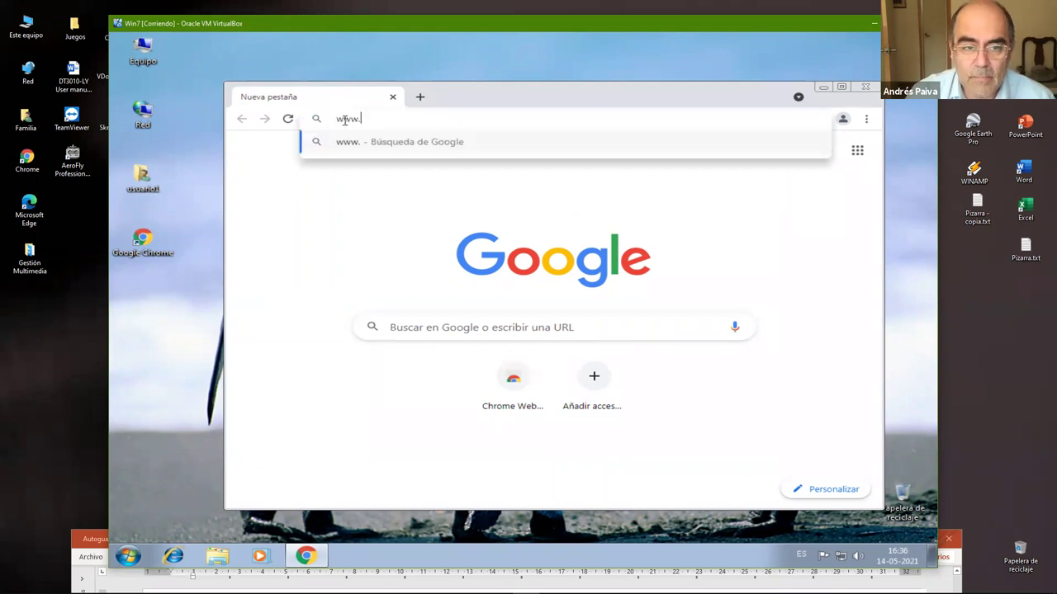
{"action": "type", "text": "emol.com"}
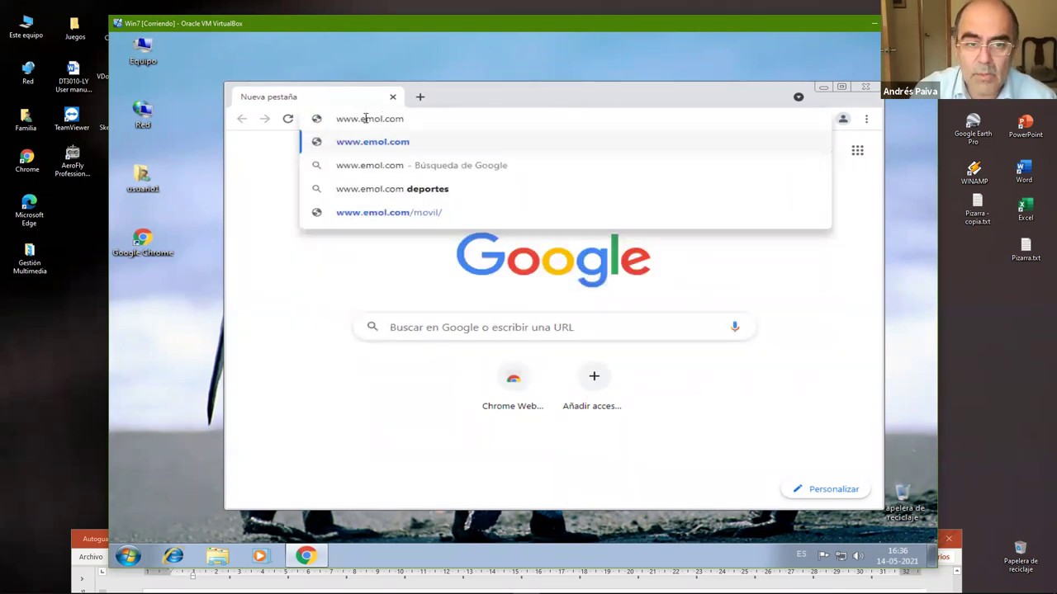
{"action": "key", "text": "Return"}
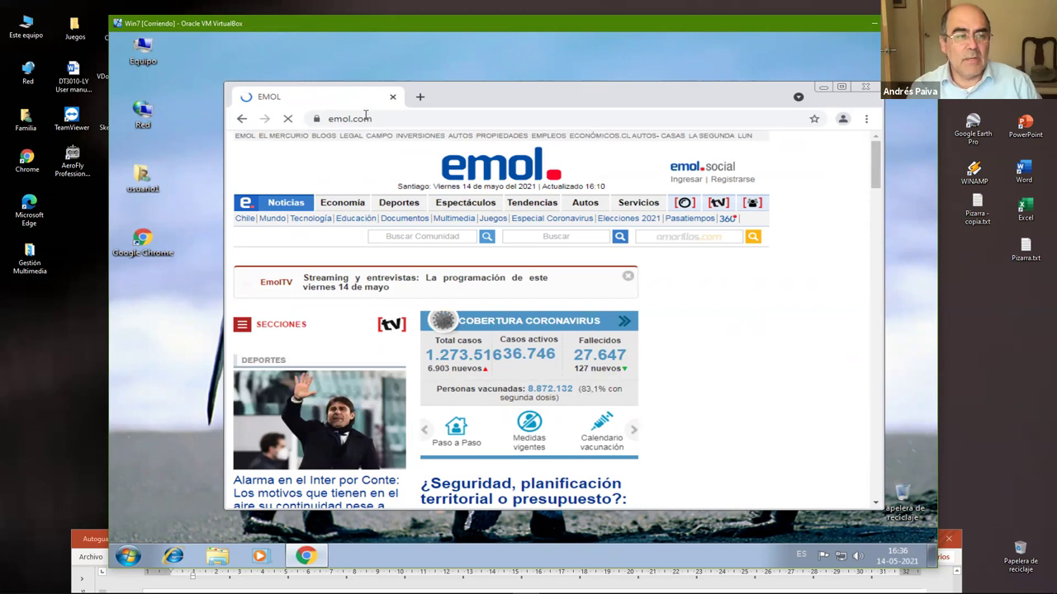
{"action": "right_click", "coordinate": [26, 152]}
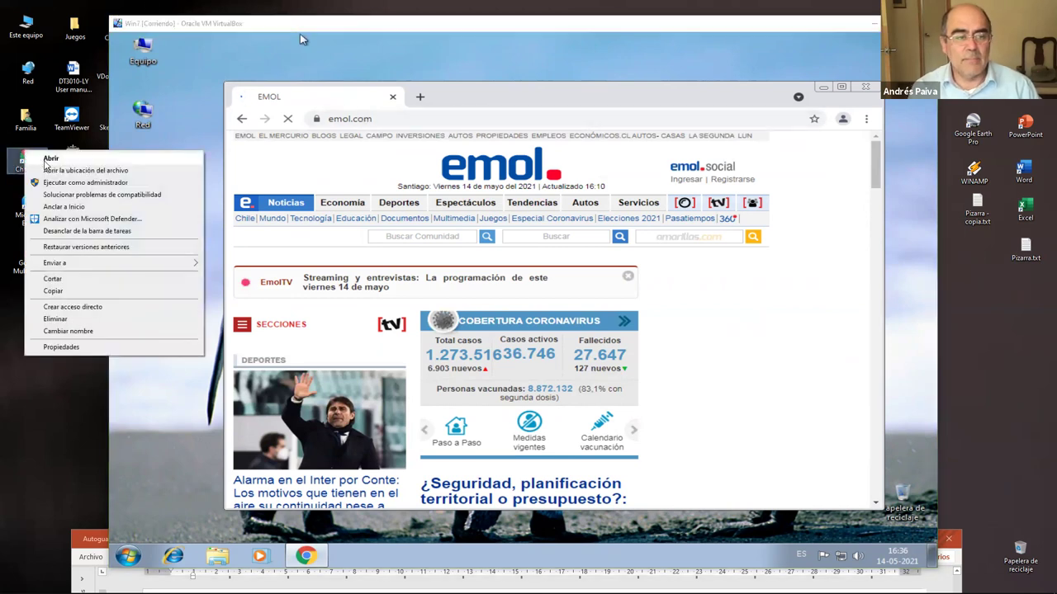
{"action": "left_click", "coordinate": [48, 160]}
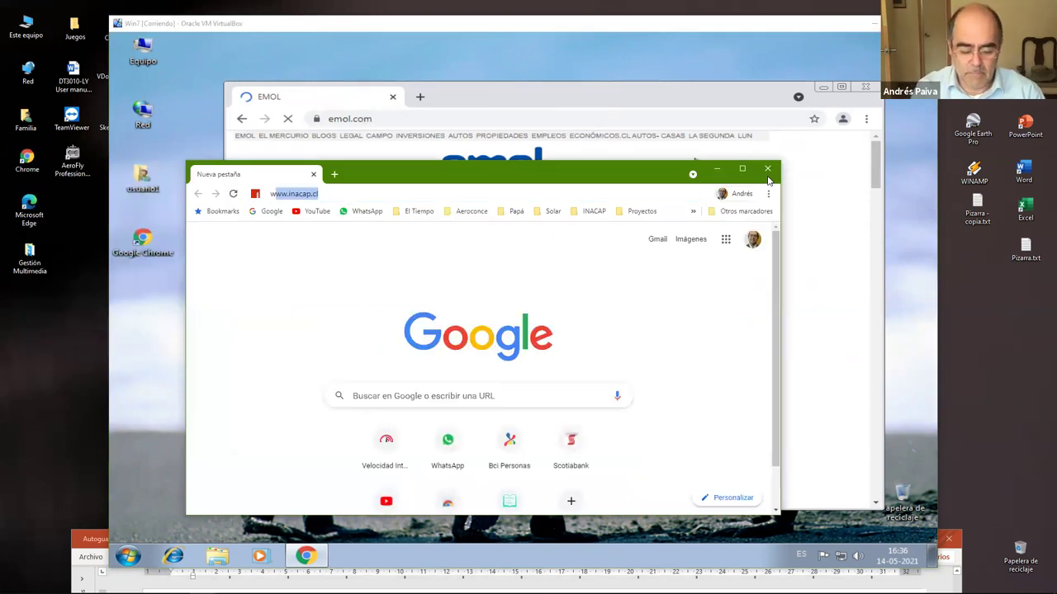
{"action": "type", "text": "www.emol"}
{"action": "key", "text": "Return"}
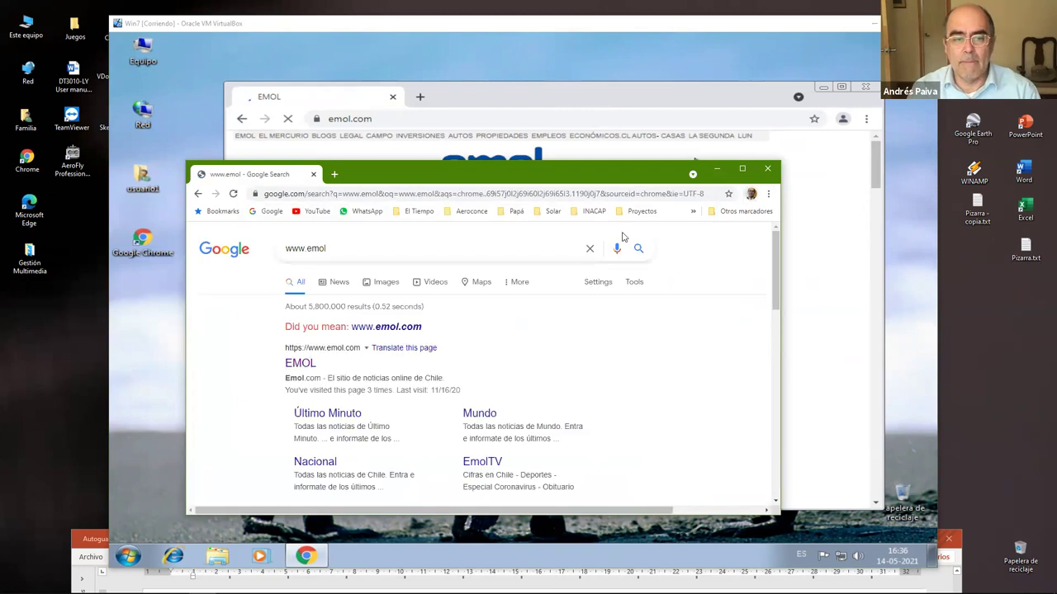
{"action": "left_click", "coordinate": [308, 364]}
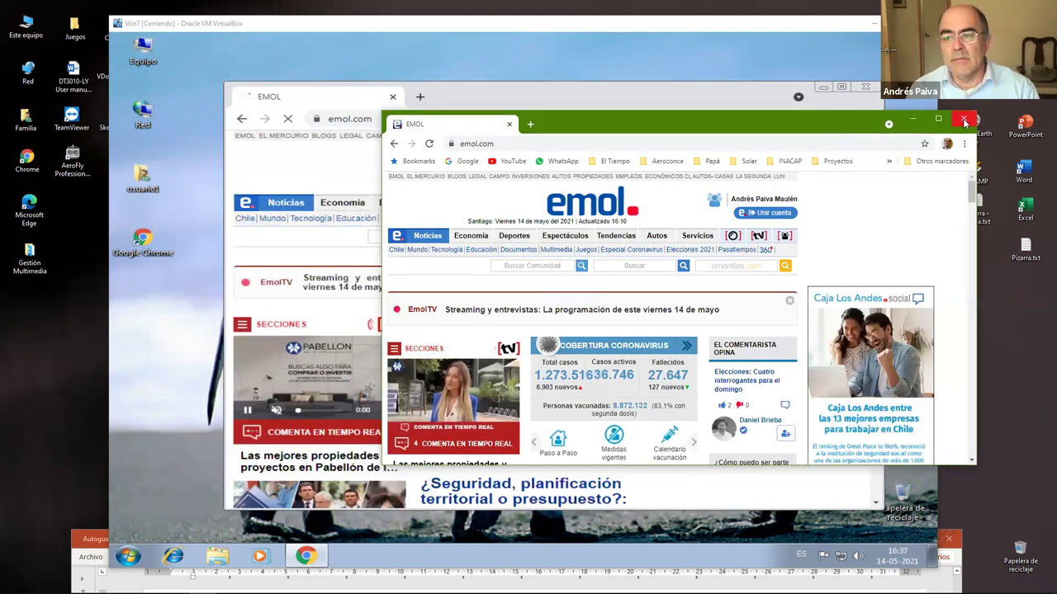
{"action": "left_click", "coordinate": [182, 261]}
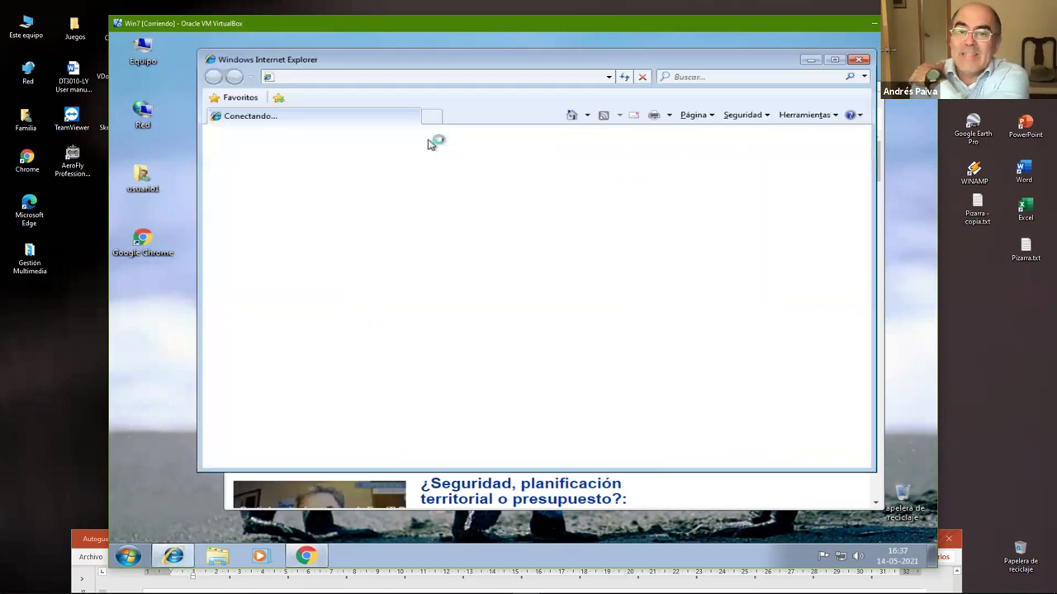
{"action": "mouse_move", "coordinate": [354, 61]}
{"action": "left_mouse_down"}
{"action": "mouse_move", "coordinate": [512, 157]}
{"action": "mouse_move", "coordinate": [505, 200]}
{"action": "left_mouse_up"}
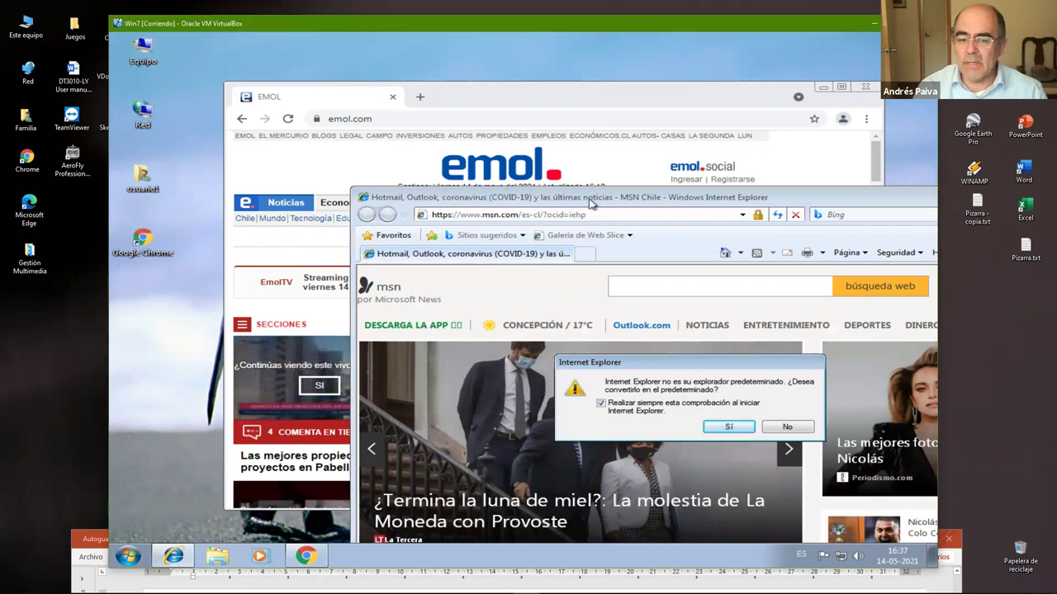
{"action": "left_click", "coordinate": [786, 427]}
{"action": "left_click", "coordinate": [568, 216]}
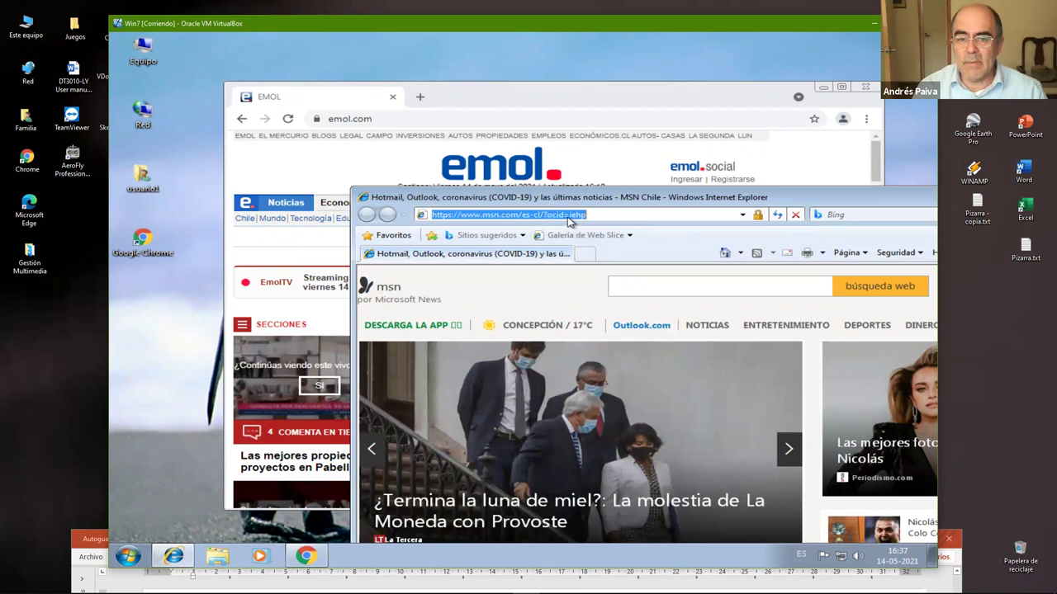
{"action": "type", "text": "wwww"}
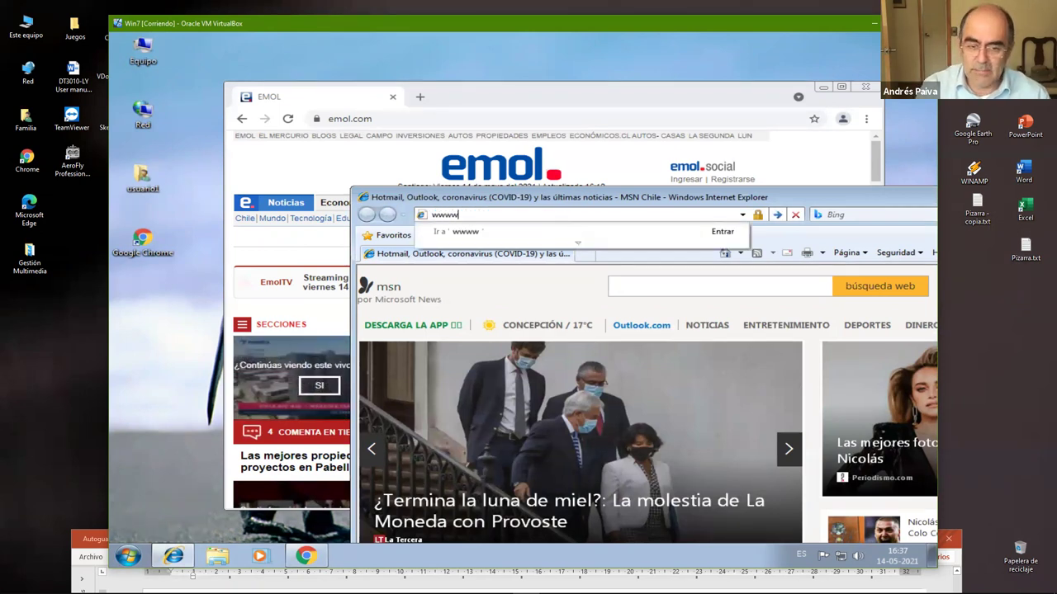
{"action": "key", "text": "BackSpace"}
{"action": "type", "text": ".emol.com"}
{"action": "key", "text": "Return"}
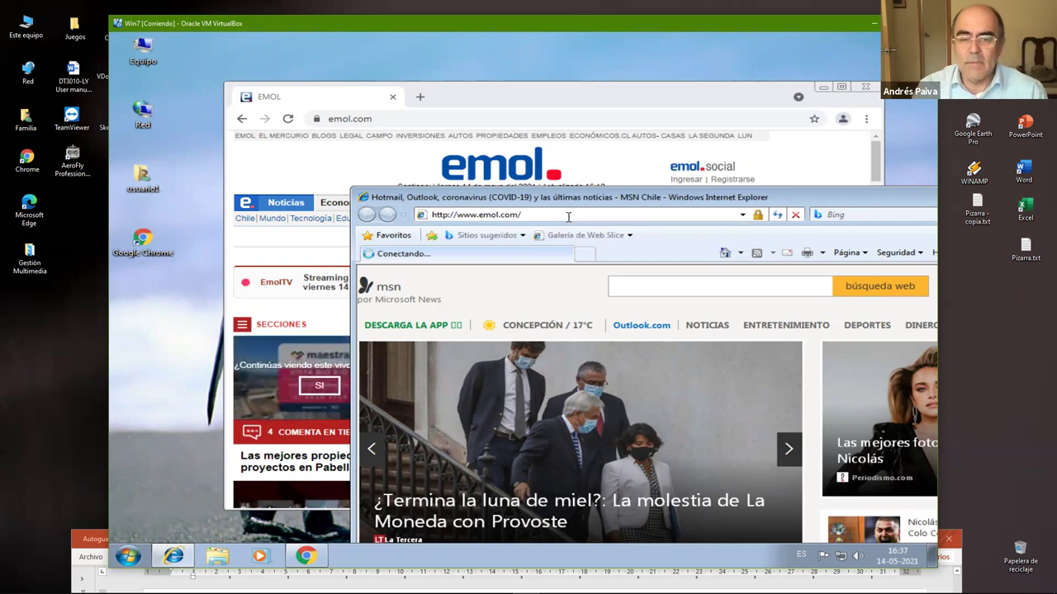
{"action": "left_click_drag", "start_coordinate": [580, 195], "coordinate": [483, 70]}
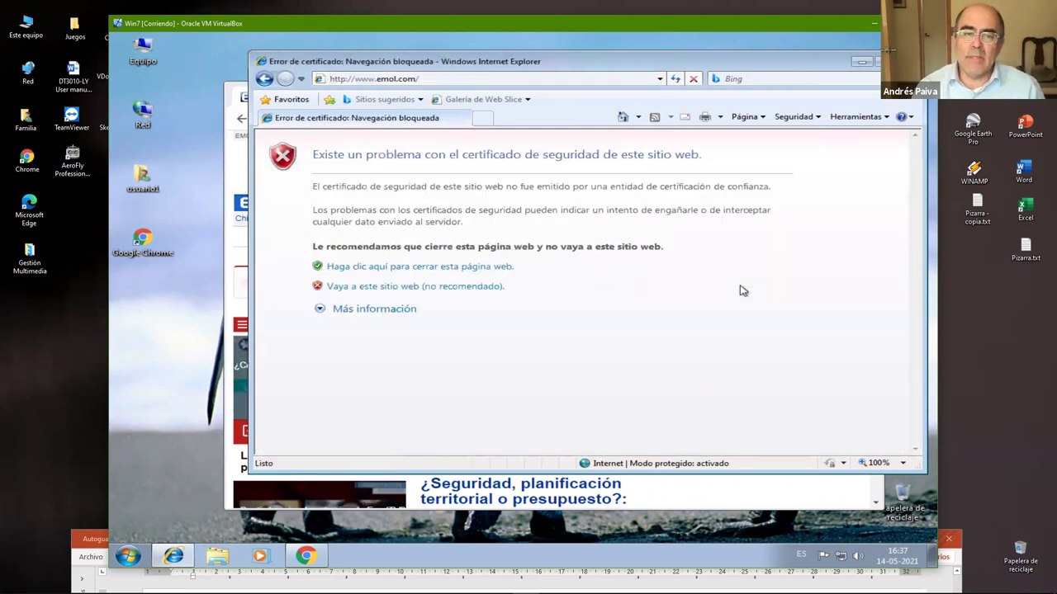
Proceed past the certificate error via 'Vaya a este sitio web (no recomendado)'.
{"action": "left_click", "coordinate": [388, 288]}
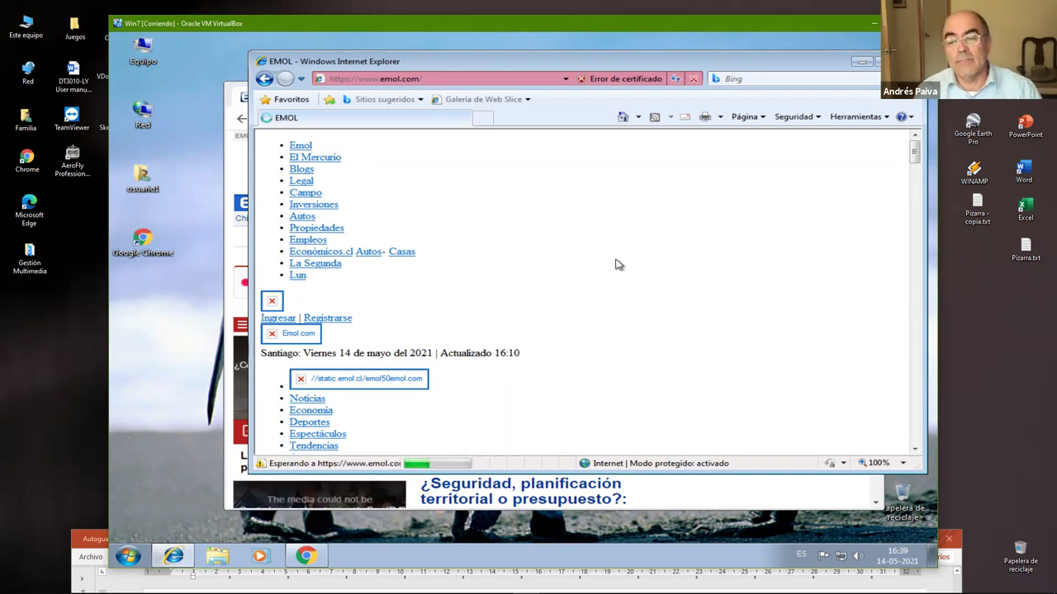
Scroll through the unstyled EMOL page in IE, then close Internet Explorer.
{"action": "scroll", "coordinate": [617, 264], "scroll_direction": "down", "scroll_amount": 10}
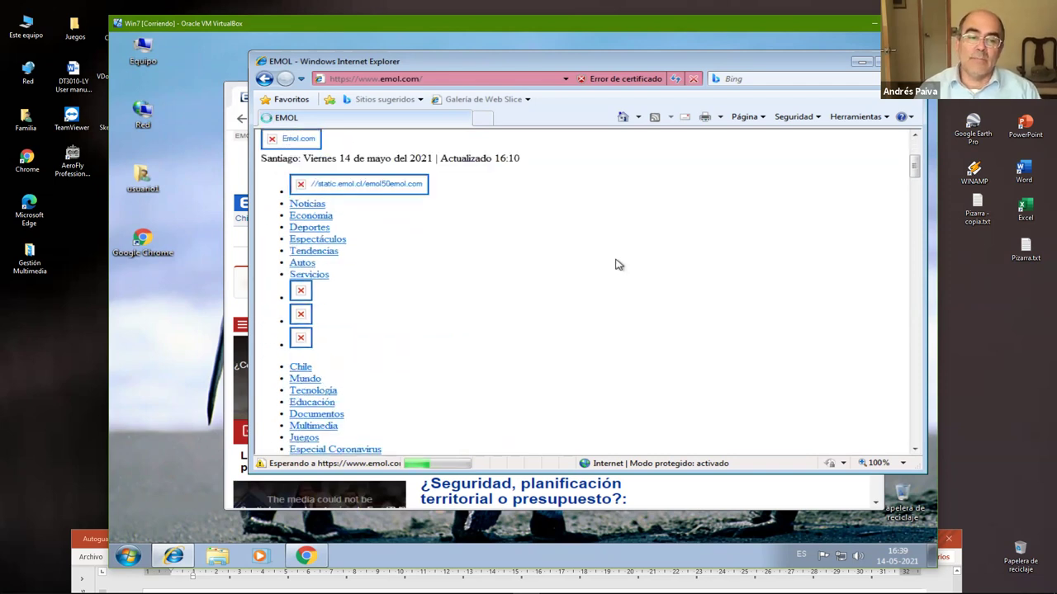
{"action": "scroll", "coordinate": [618, 264], "scroll_direction": "down", "scroll_amount": 10}
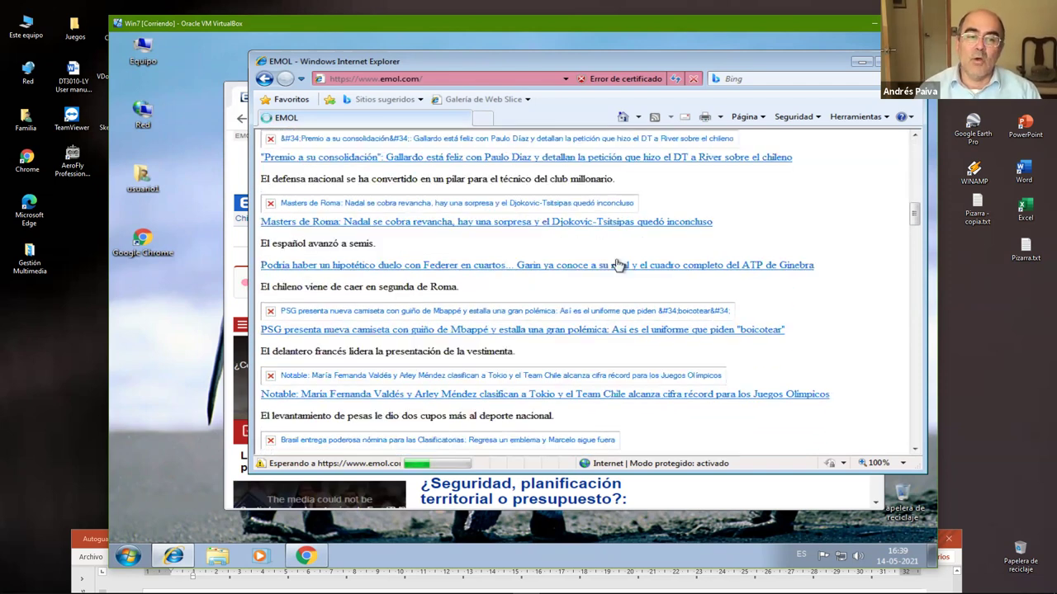
{"action": "scroll", "coordinate": [619, 265], "scroll_direction": "up", "scroll_amount": 1}
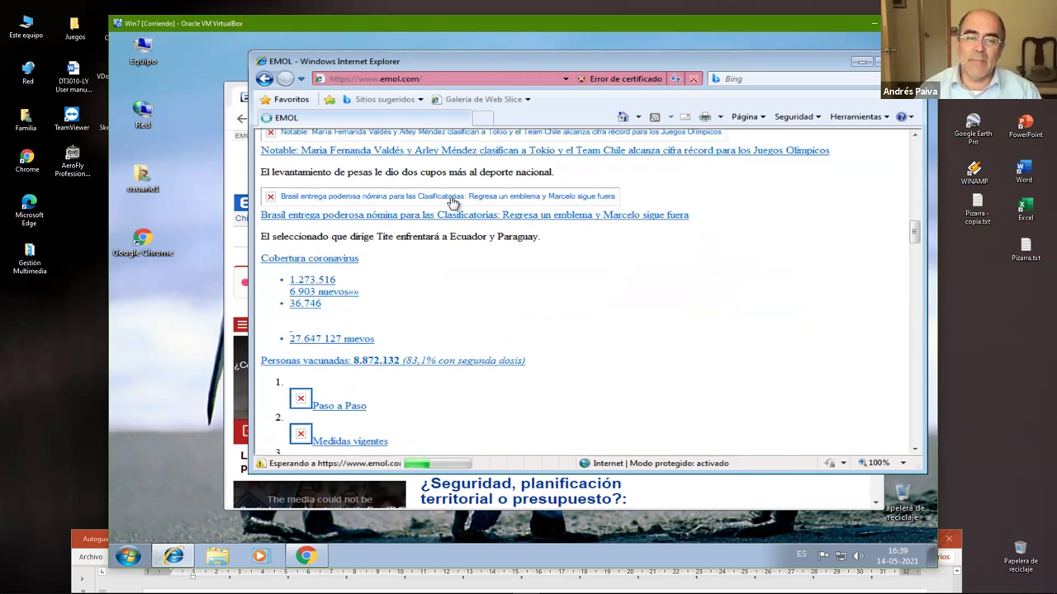
{"action": "scroll", "coordinate": [439, 273], "scroll_direction": "down", "scroll_amount": 3}
{"action": "scroll", "coordinate": [439, 284], "scroll_direction": "down", "scroll_amount": 10}
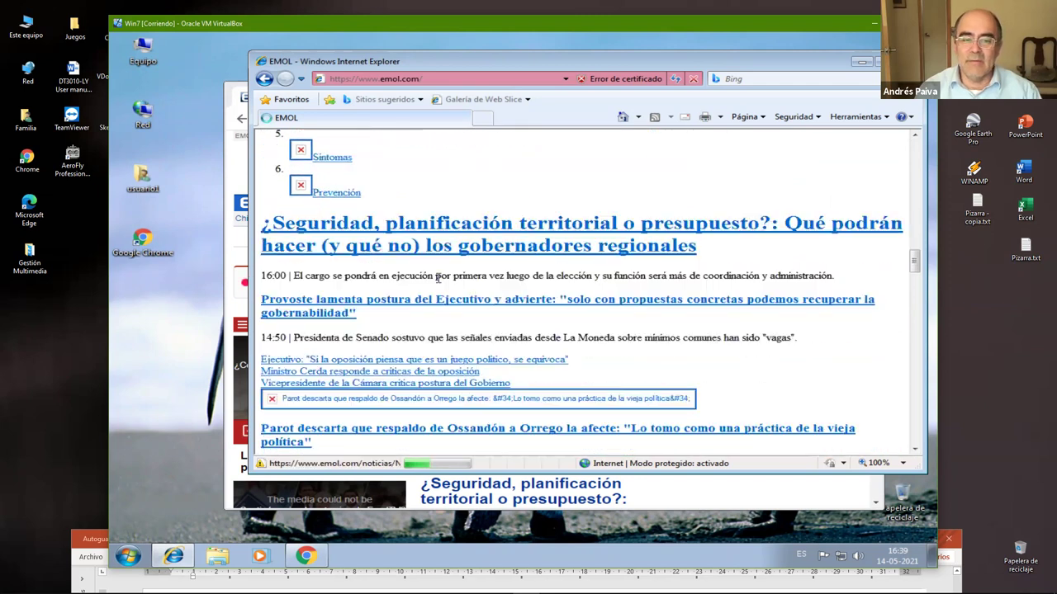
{"action": "scroll", "coordinate": [439, 283], "scroll_direction": "up", "scroll_amount": 15}
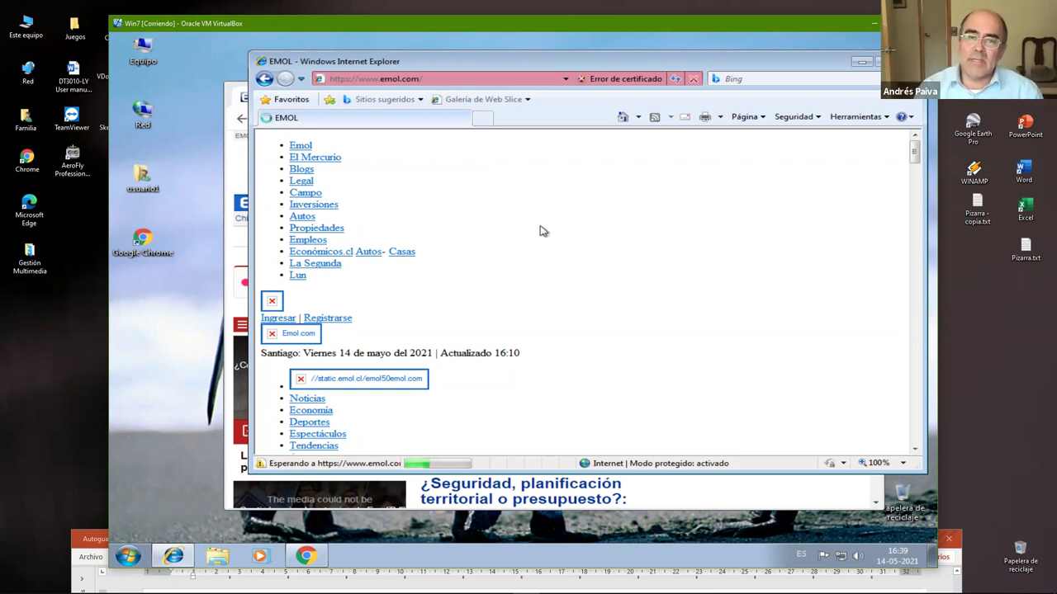
{"action": "scroll", "coordinate": [574, 273], "scroll_direction": "down", "scroll_amount": 10}
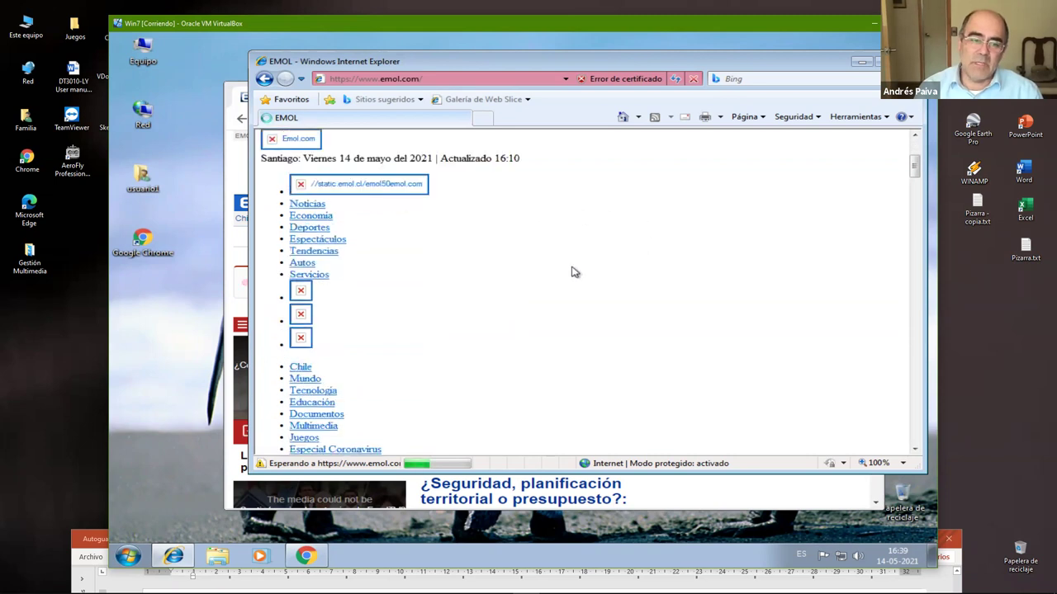
{"action": "scroll", "coordinate": [575, 272], "scroll_direction": "down", "scroll_amount": 10}
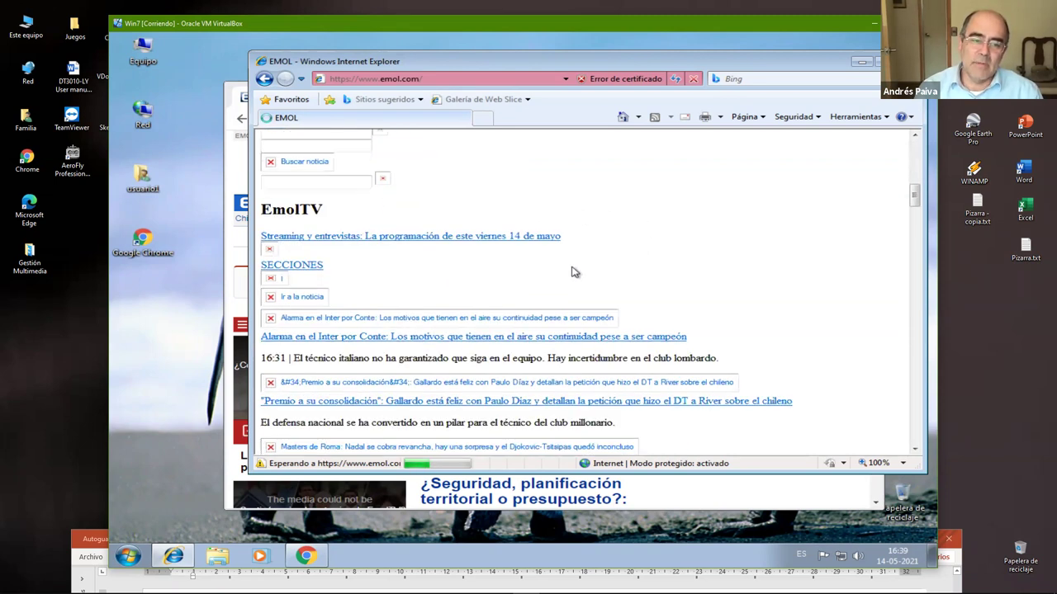
{"action": "scroll", "coordinate": [574, 272], "scroll_direction": "down", "scroll_amount": 7}
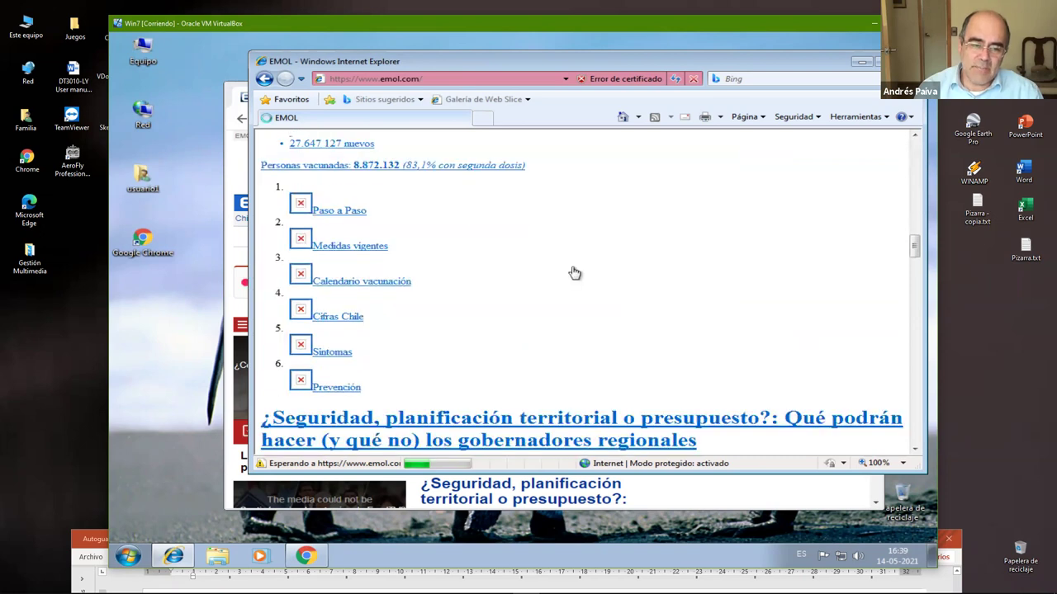
{"action": "scroll", "coordinate": [575, 273], "scroll_direction": "up", "scroll_amount": 8}
{"action": "scroll", "coordinate": [574, 272], "scroll_direction": "up", "scroll_amount": 10}
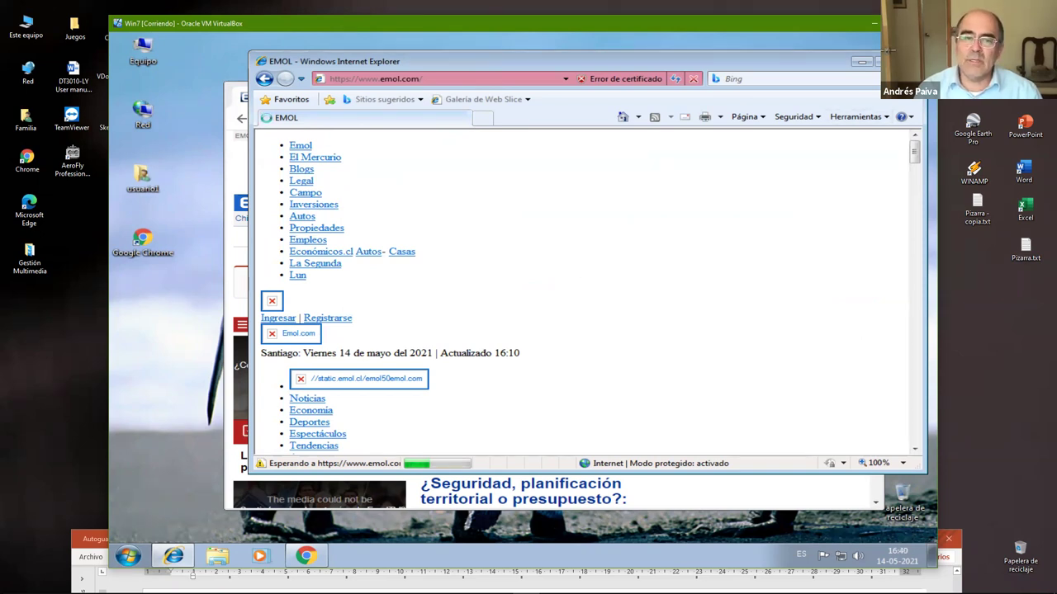
{"action": "left_click", "coordinate": [889, 53]}
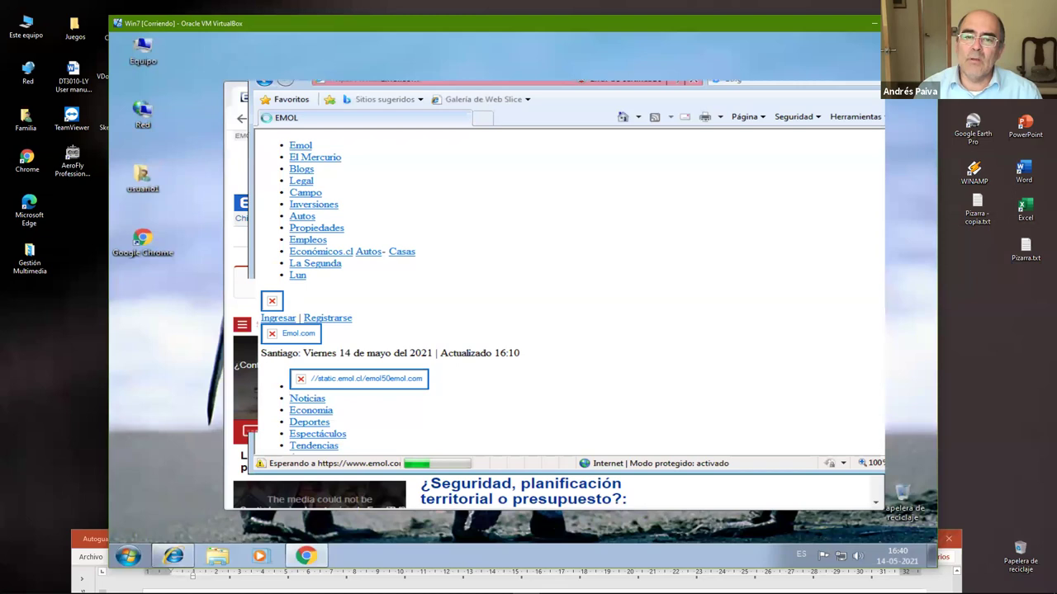
{"action": "left_click_drag", "start_coordinate": [692, 99], "coordinate": [732, 121]}
{"action": "left_click", "coordinate": [420, 140]}
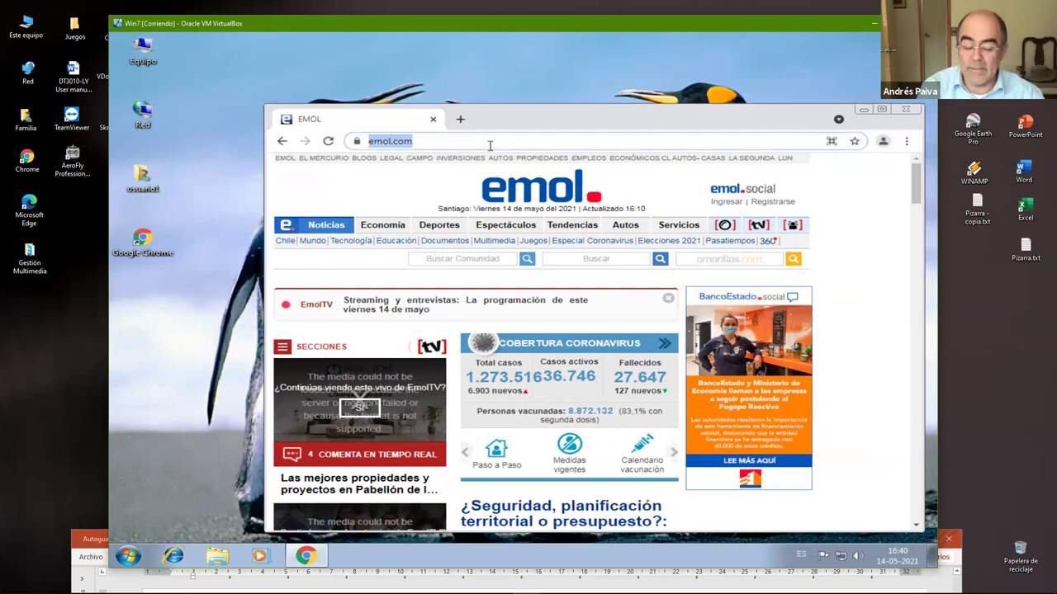
{"action": "type", "text": "www.g"}
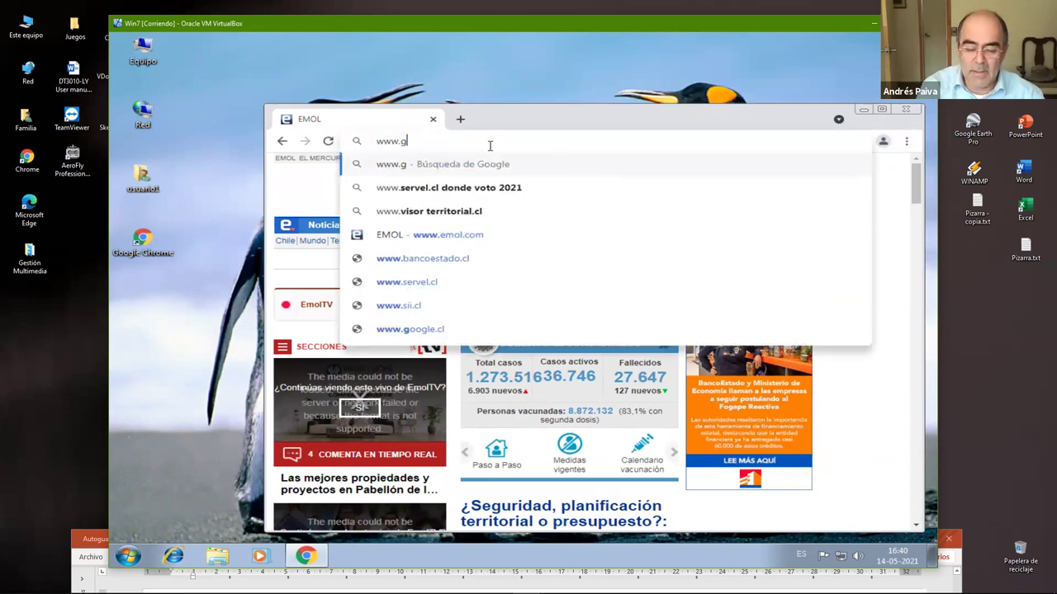
{"action": "type", "text": "oogle.com"}
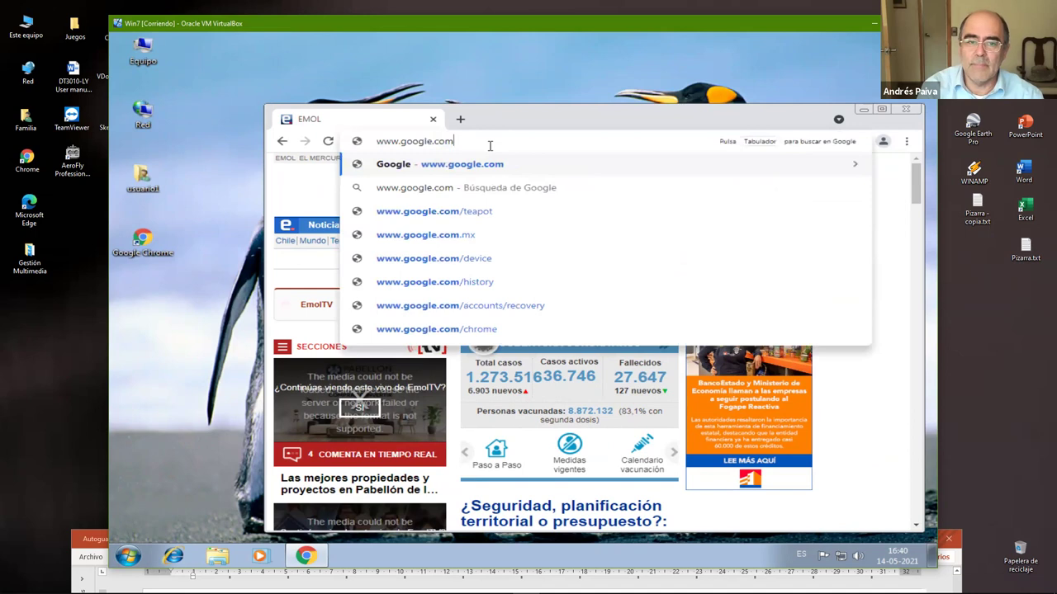
{"action": "key", "text": "BackSpace"}
{"action": "type", "text": "m"}
{"action": "key", "text": "Return"}
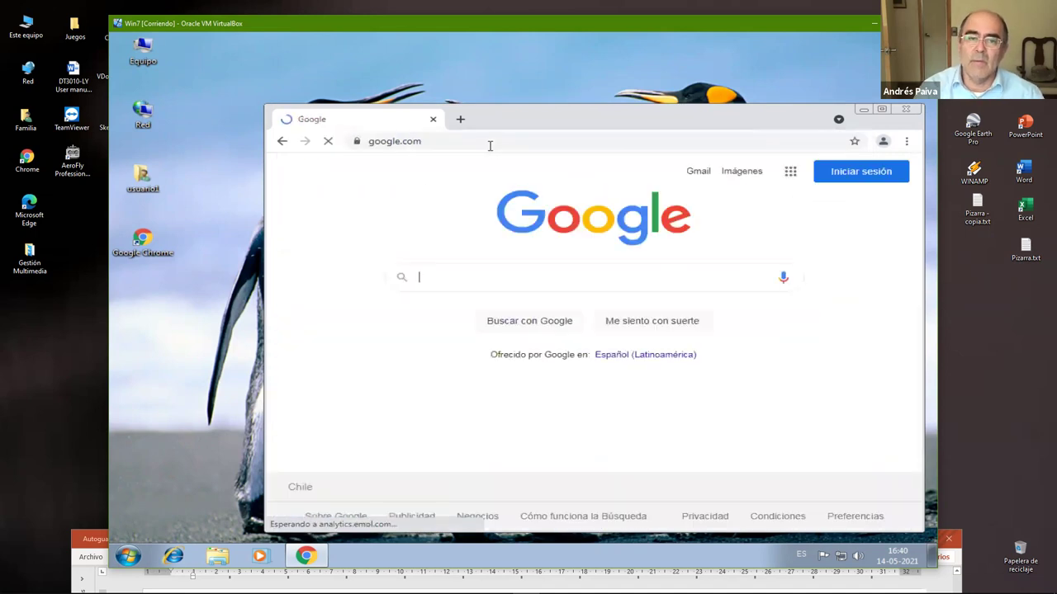
{"action": "left_click", "coordinate": [172, 555]}
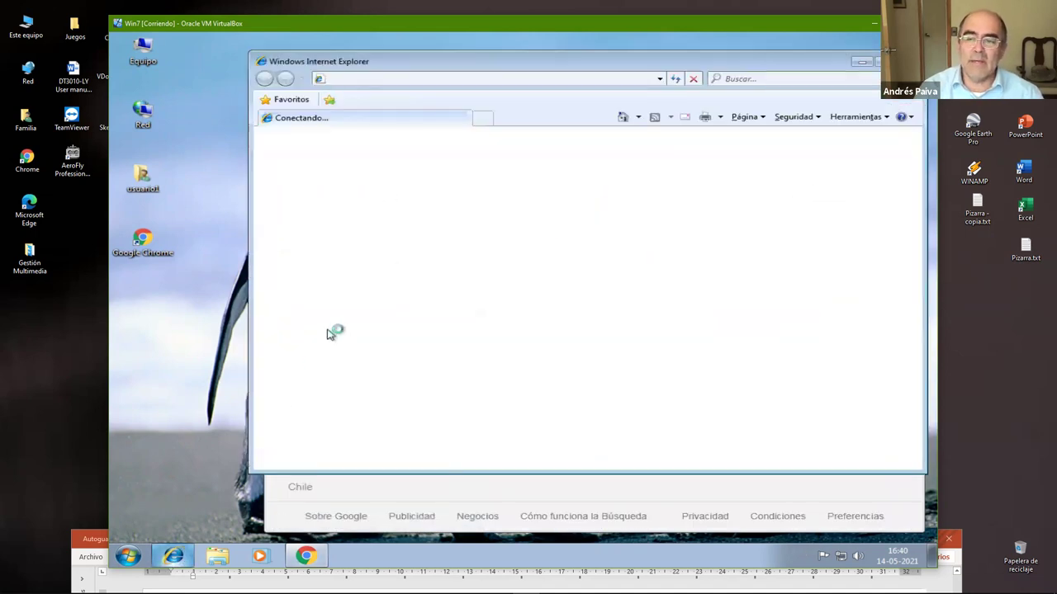
{"action": "left_click_drag", "start_coordinate": [377, 68], "coordinate": [280, 60]}
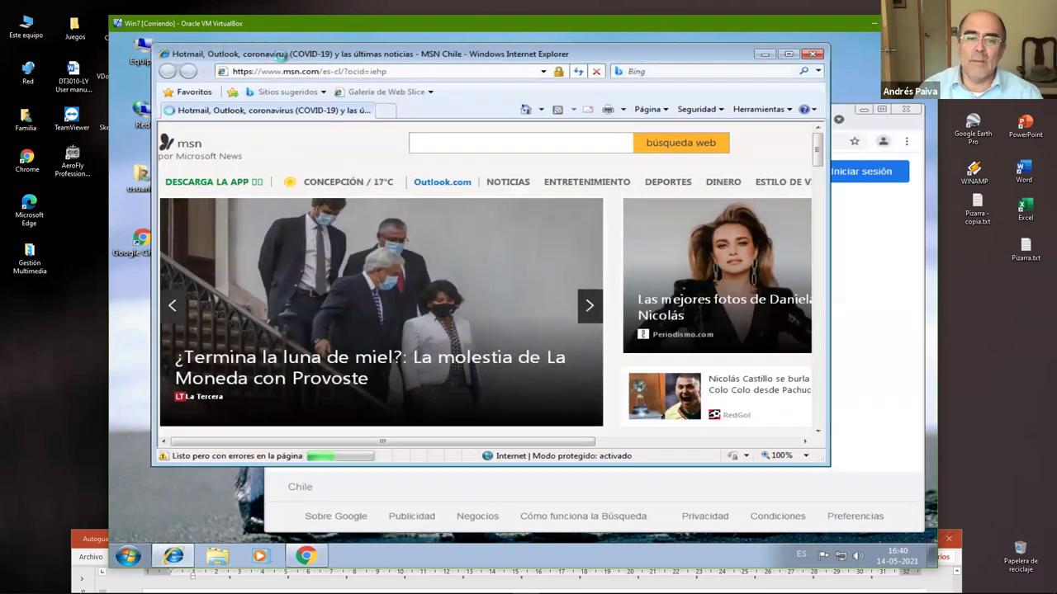
{"action": "left_click", "coordinate": [588, 283]}
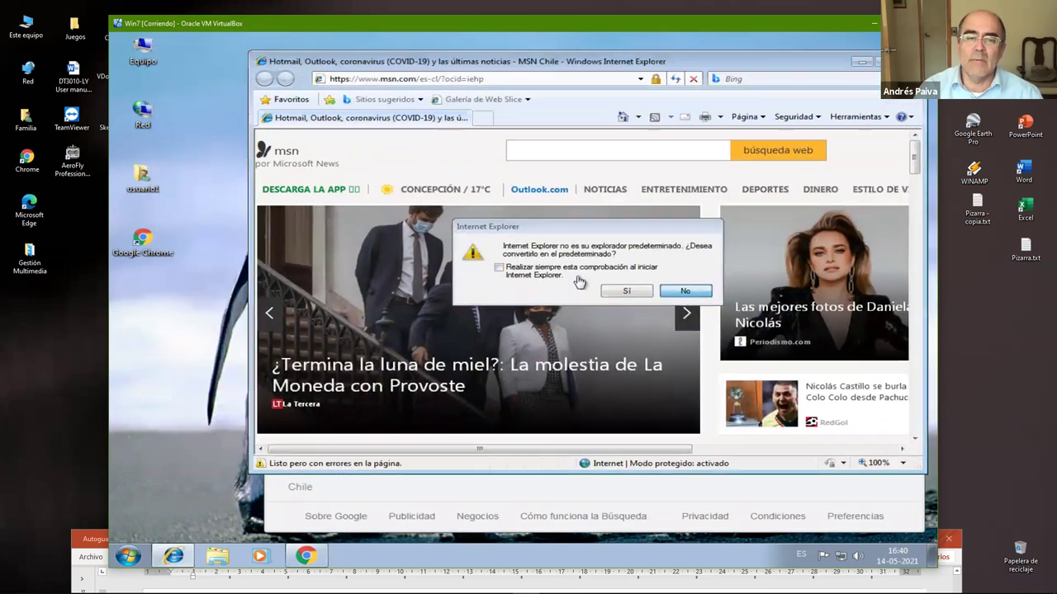
{"action": "left_click_drag", "start_coordinate": [331, 67], "coordinate": [224, 61]}
{"action": "left_click", "coordinate": [246, 72]}
{"action": "type", "text": "ww"}
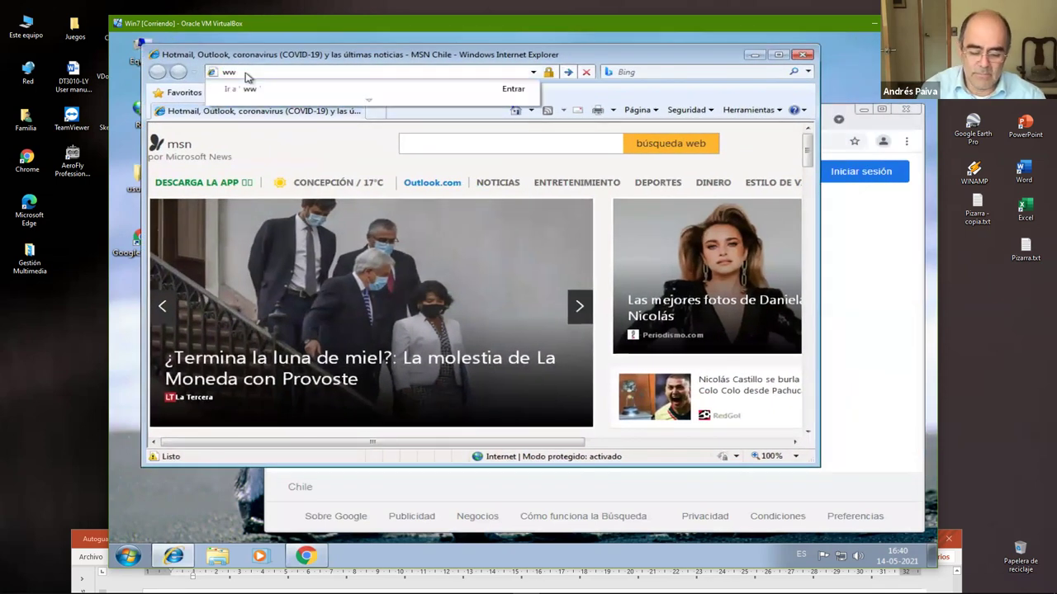
{"action": "type", "text": "w.google.cl"}
{"action": "key", "text": "Return"}
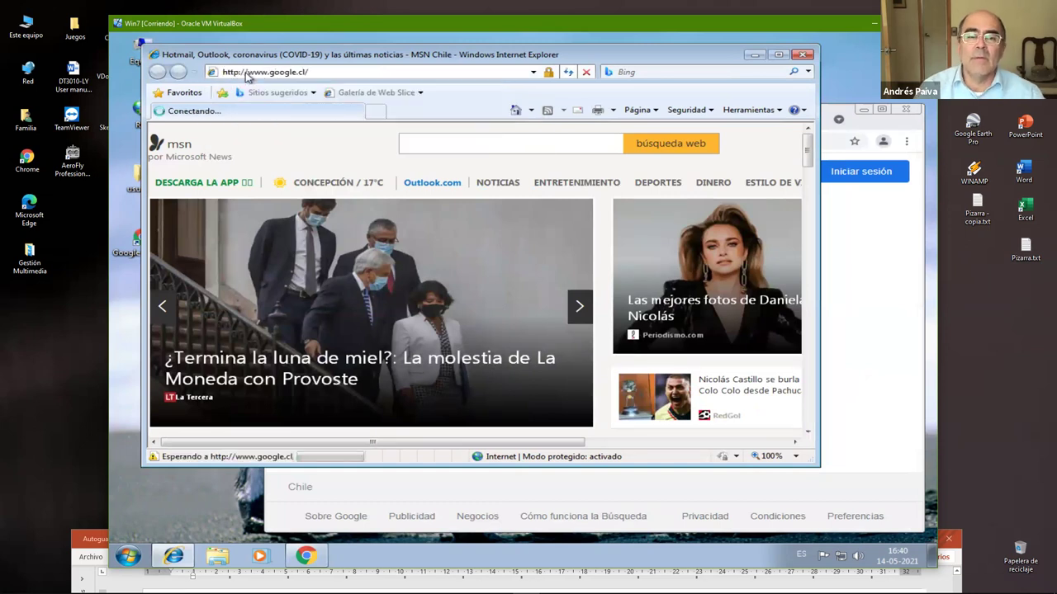
Open the Google result from the Bing search in Internet Explorer.
{"action": "left_click", "coordinate": [246, 75]}
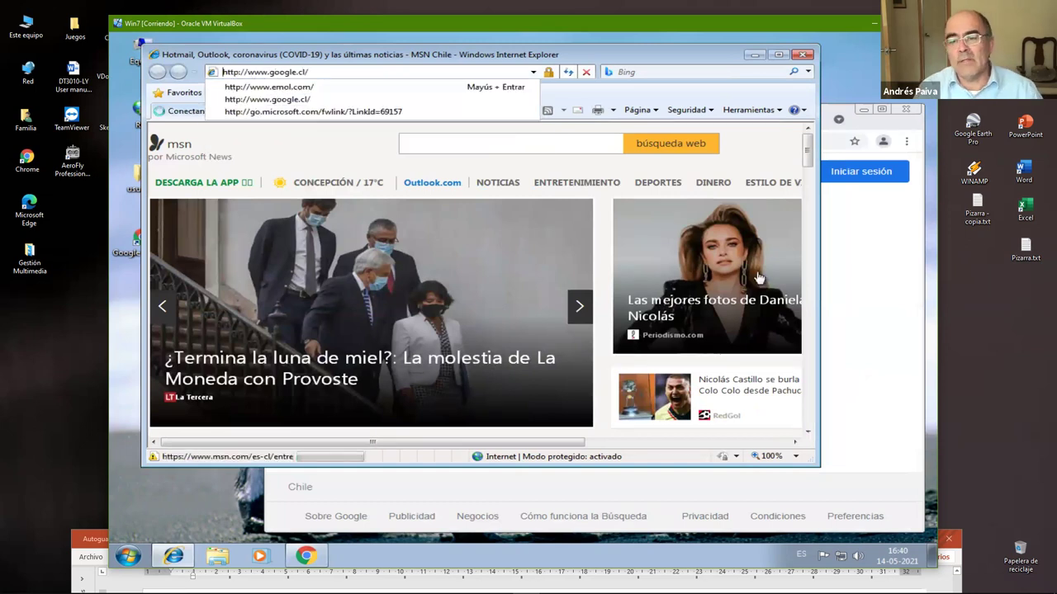
{"action": "left_click", "coordinate": [866, 316]}
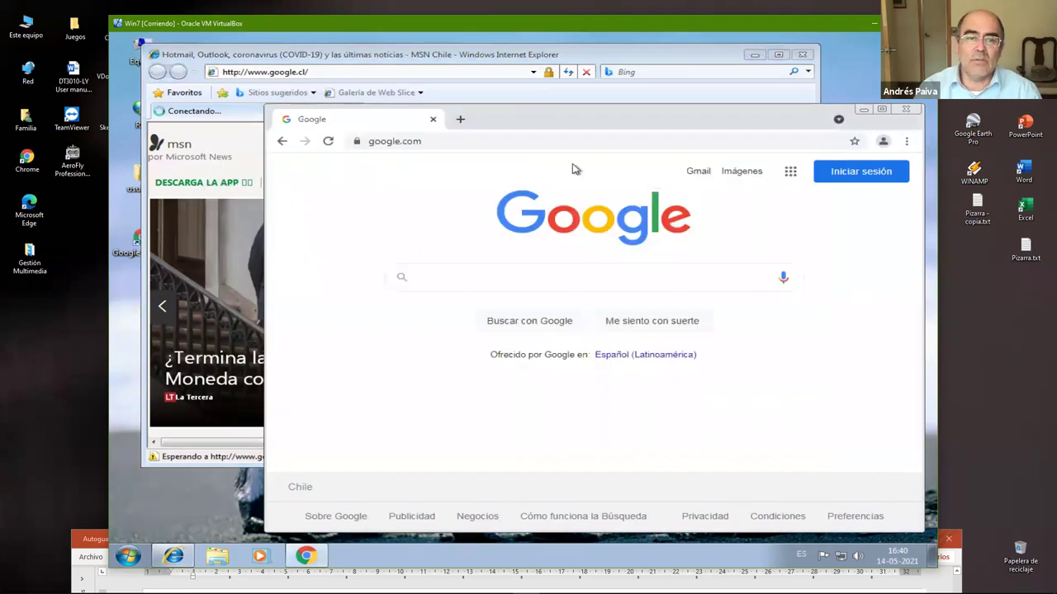
{"action": "left_click_drag", "start_coordinate": [504, 116], "coordinate": [633, 243]}
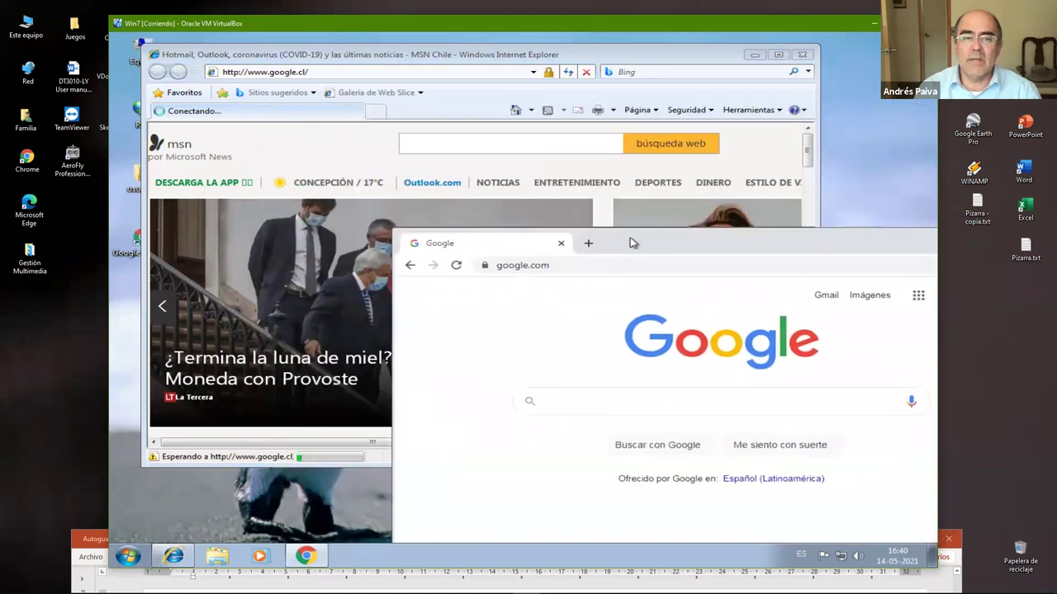
{"action": "left_click", "coordinate": [307, 55]}
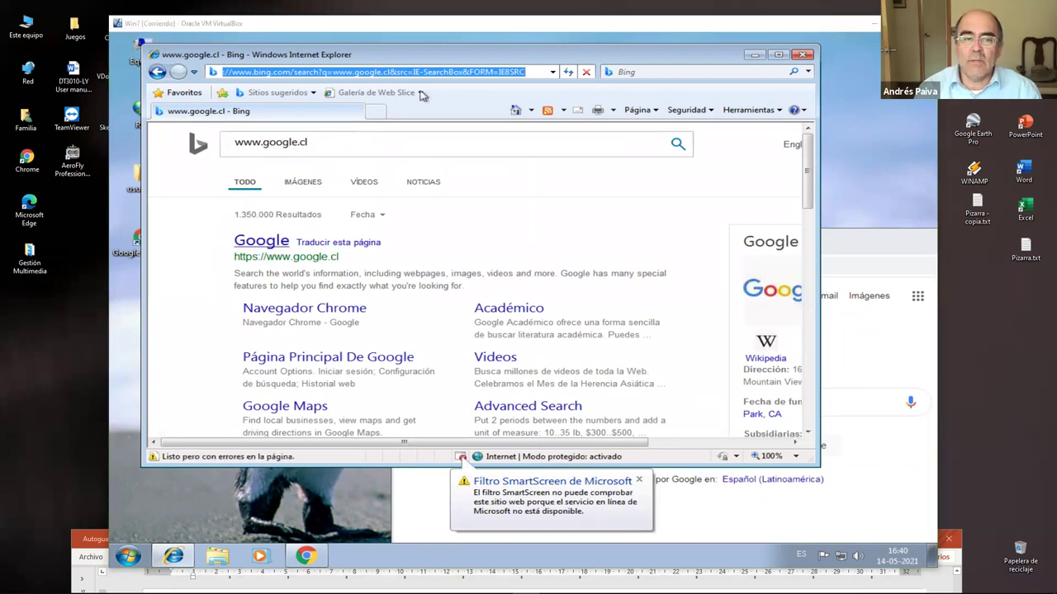
{"action": "left_click", "coordinate": [262, 245]}
Close the guest's Internet Explorer and Chrome windows, leaving the penguin desktop.
{"action": "left_click_drag", "start_coordinate": [843, 245], "coordinate": [708, 312]}
{"action": "left_click_drag", "start_coordinate": [461, 59], "coordinate": [436, 49]}
{"action": "left_click", "coordinate": [833, 460]}
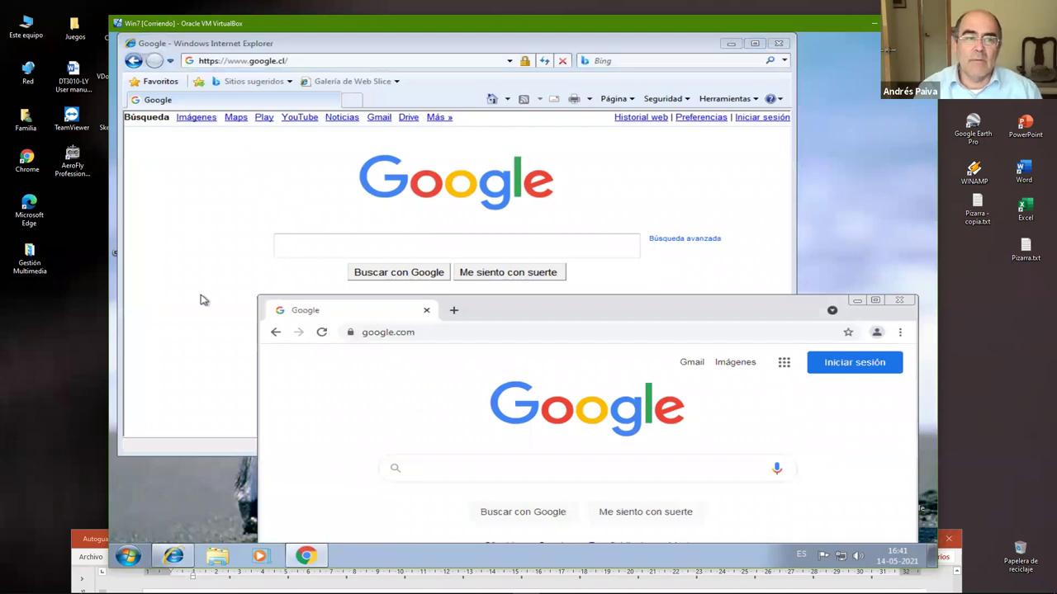
{"action": "left_click", "coordinate": [777, 43]}
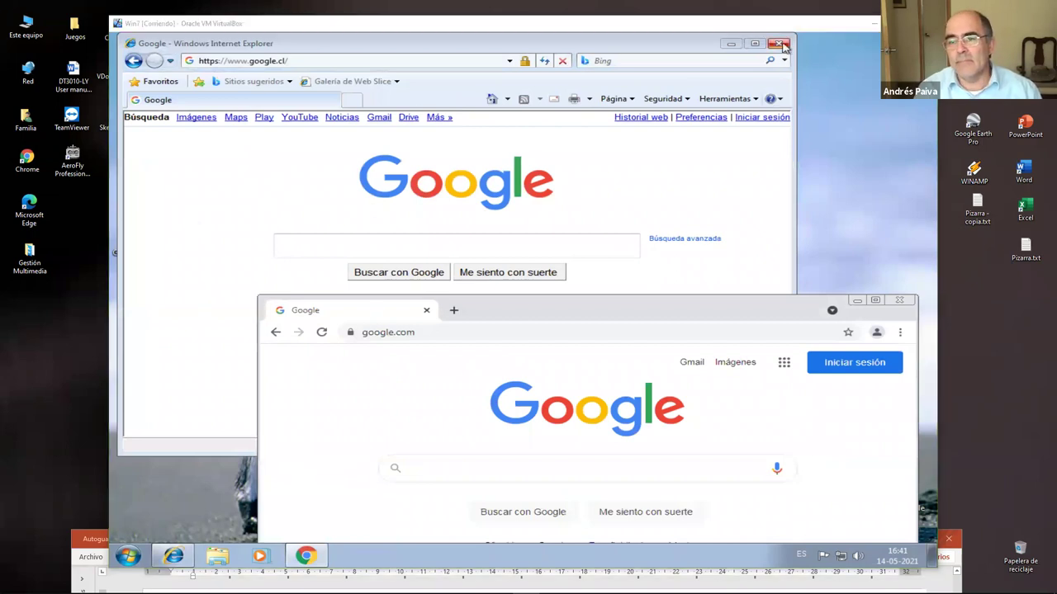
{"action": "left_click", "coordinate": [899, 300]}
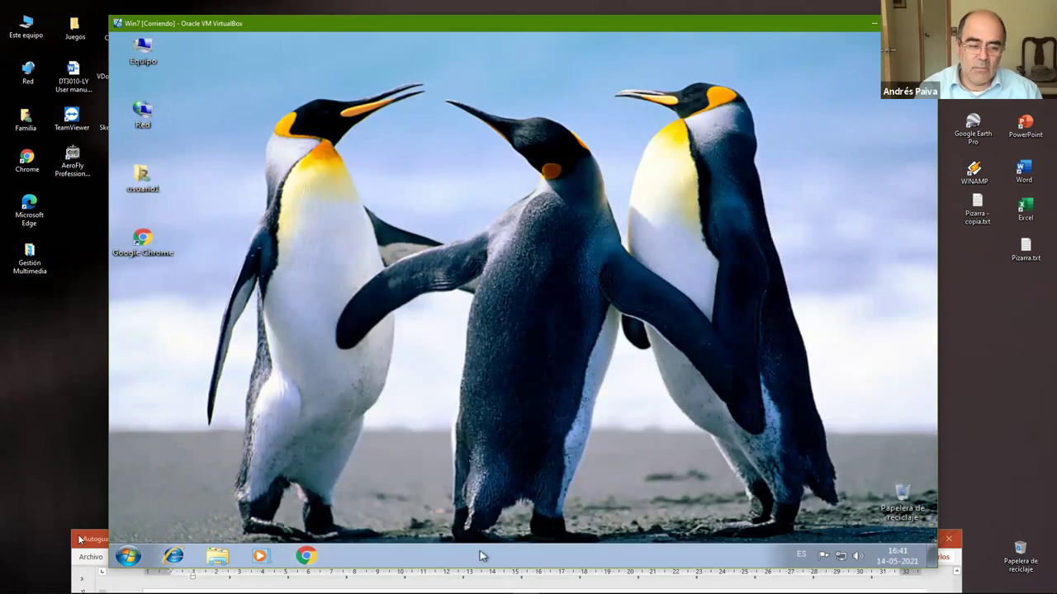
Highlight the PowerPoint slide step about making the 30GB partition drive D:.
{"action": "key", "text": "alt+space"}
{"action": "left_click", "coordinate": [426, 537]}
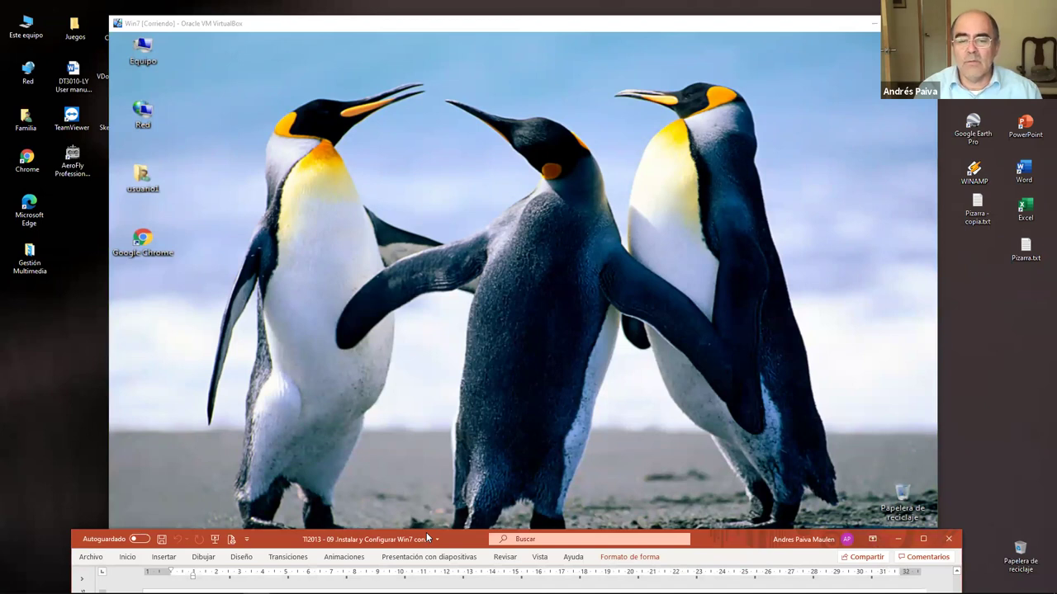
{"action": "left_click_drag", "start_coordinate": [426, 532], "coordinate": [459, 134]}
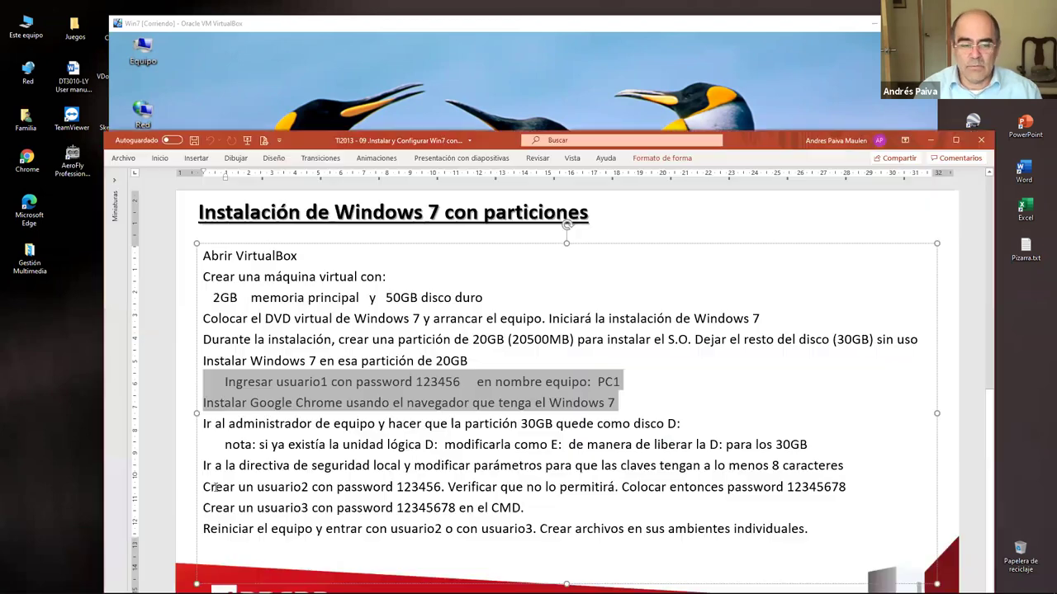
{"action": "left_click", "coordinate": [293, 423]}
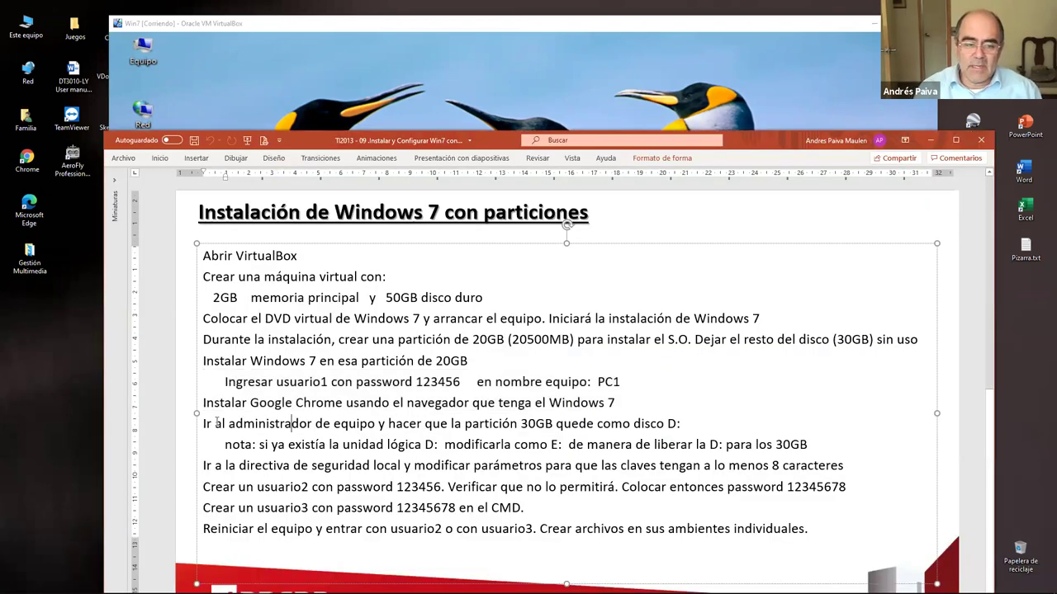
{"action": "left_click_drag", "start_coordinate": [370, 421], "coordinate": [732, 422]}
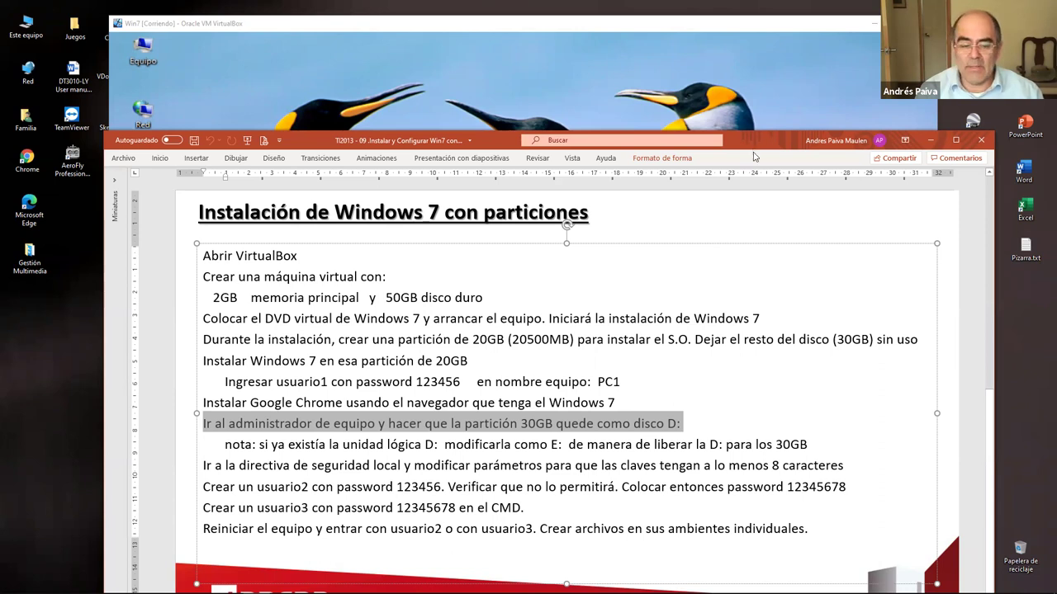
{"action": "left_click", "coordinate": [536, 54]}
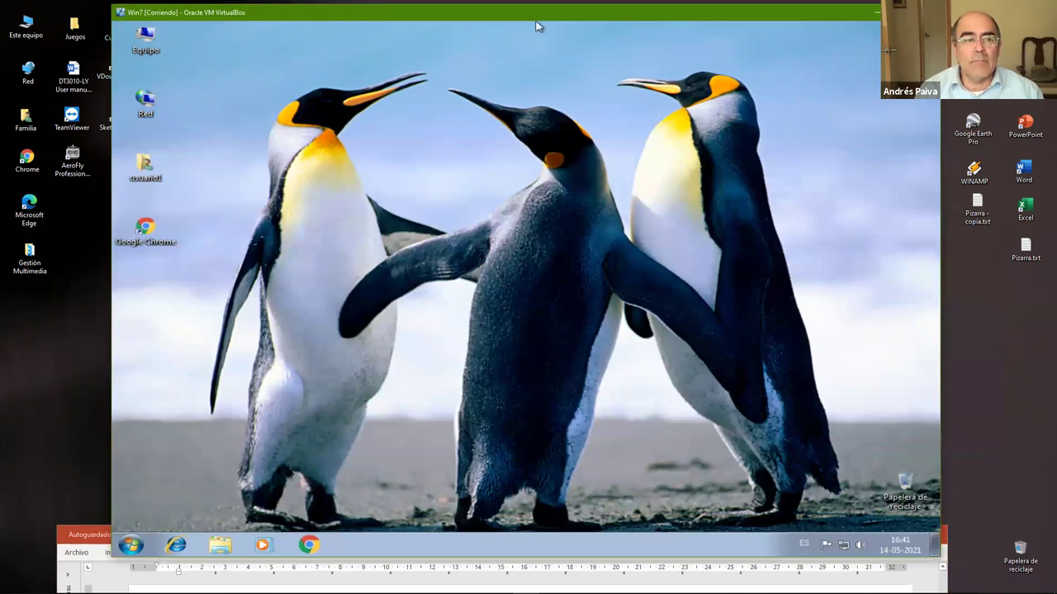
Open the Equipo window from the desktop icon's Abrir option.
{"action": "right_click", "coordinate": [142, 35]}
{"action": "left_click", "coordinate": [189, 74]}
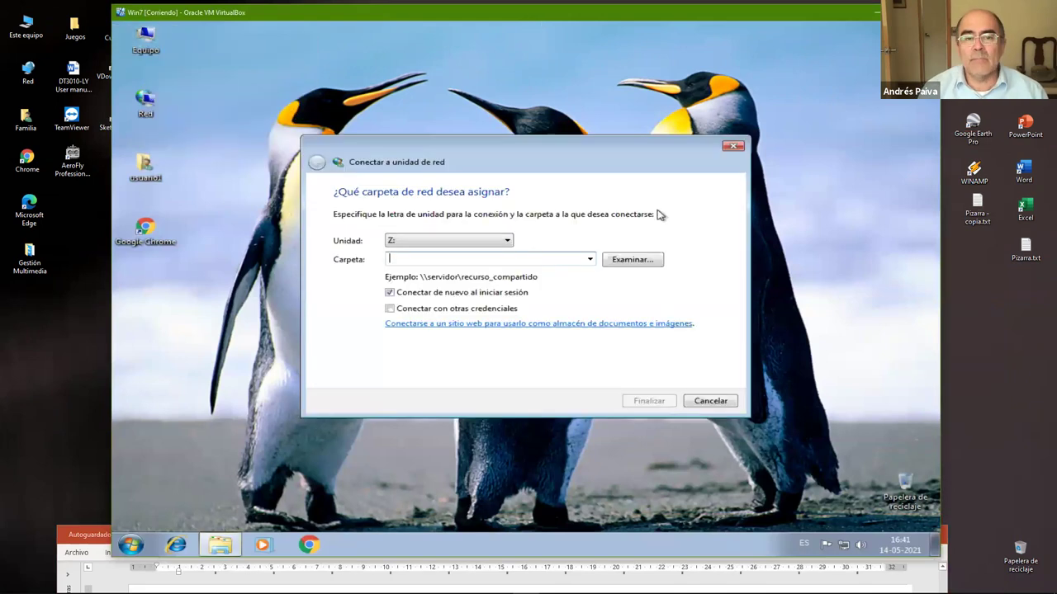
{"action": "left_click", "coordinate": [732, 147]}
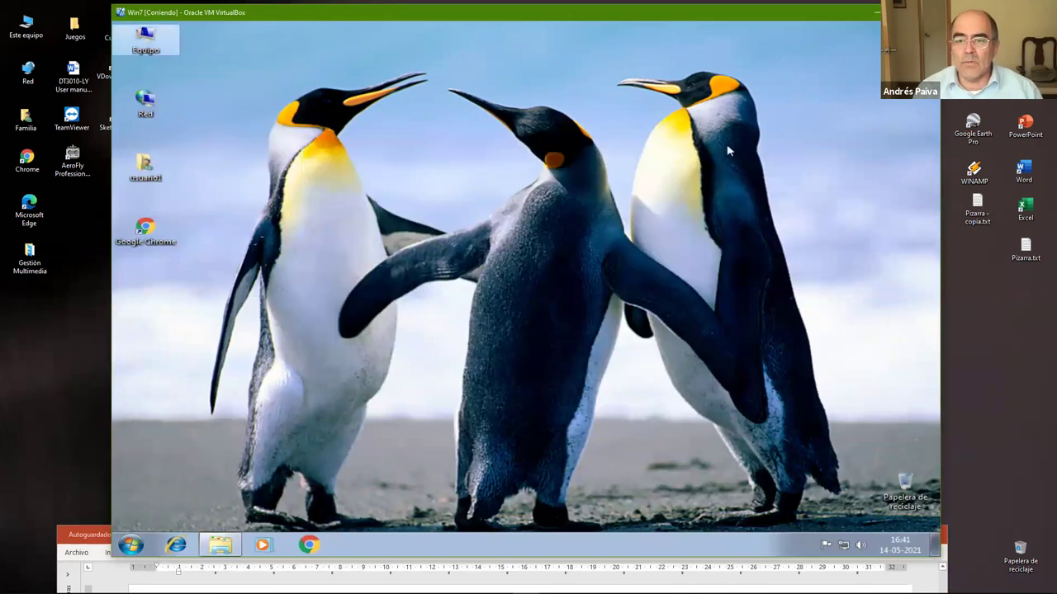
{"action": "right_click", "coordinate": [137, 35]}
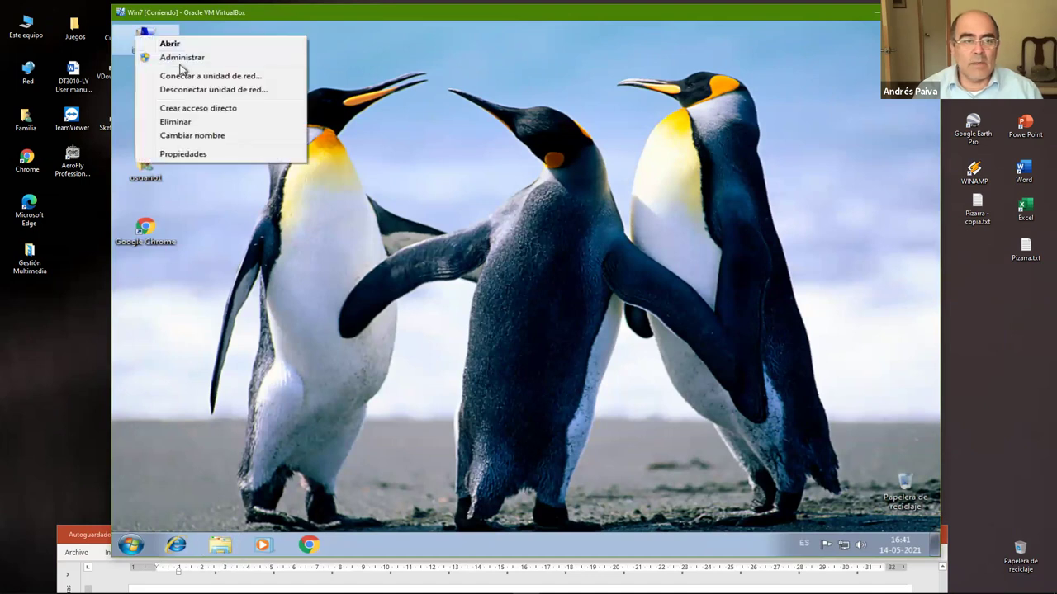
{"action": "left_click", "coordinate": [197, 43]}
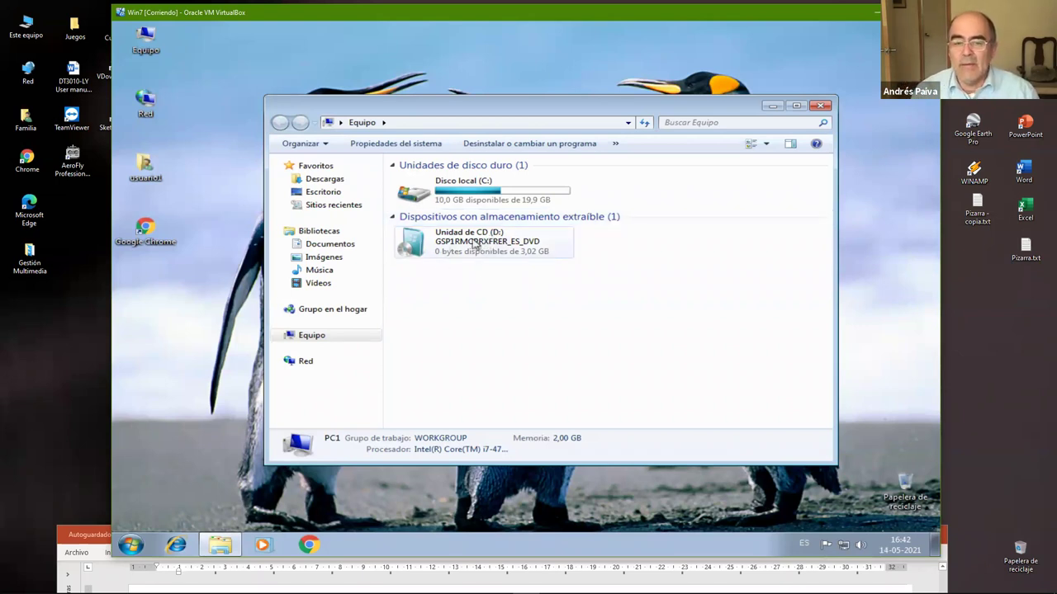
Eject the disc from Unidad de CD (D:) and close the Equipo window.
{"action": "mouse_move", "coordinate": [480, 240]}
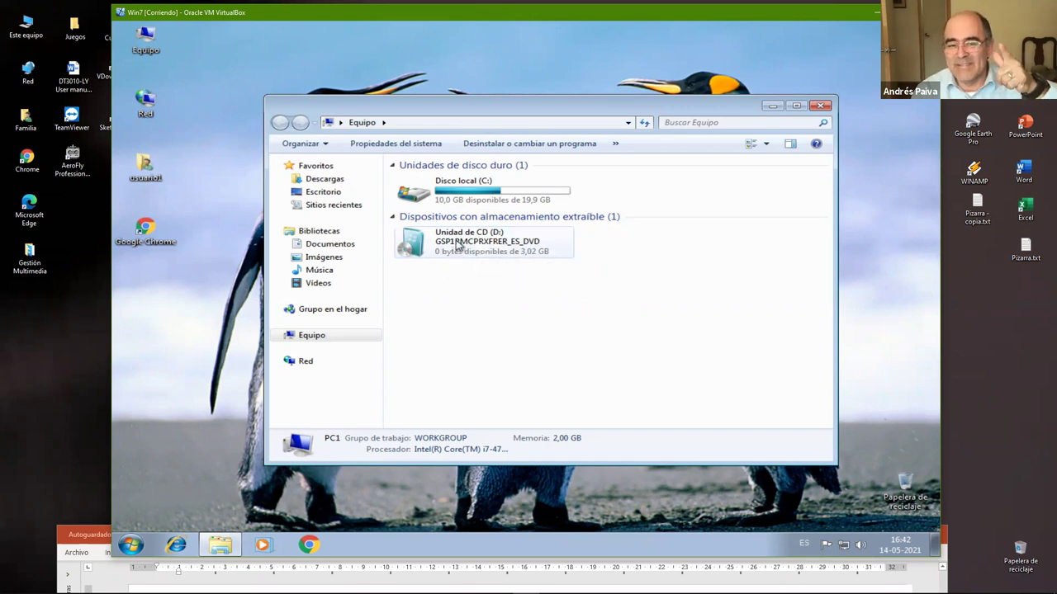
{"action": "right_click", "coordinate": [457, 245]}
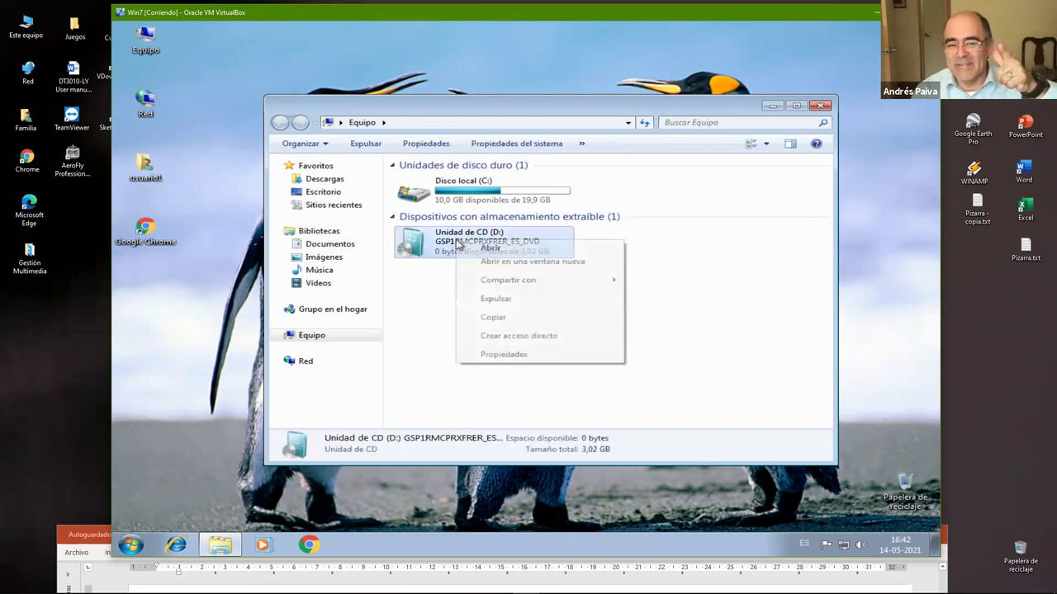
{"action": "left_click", "coordinate": [541, 300]}
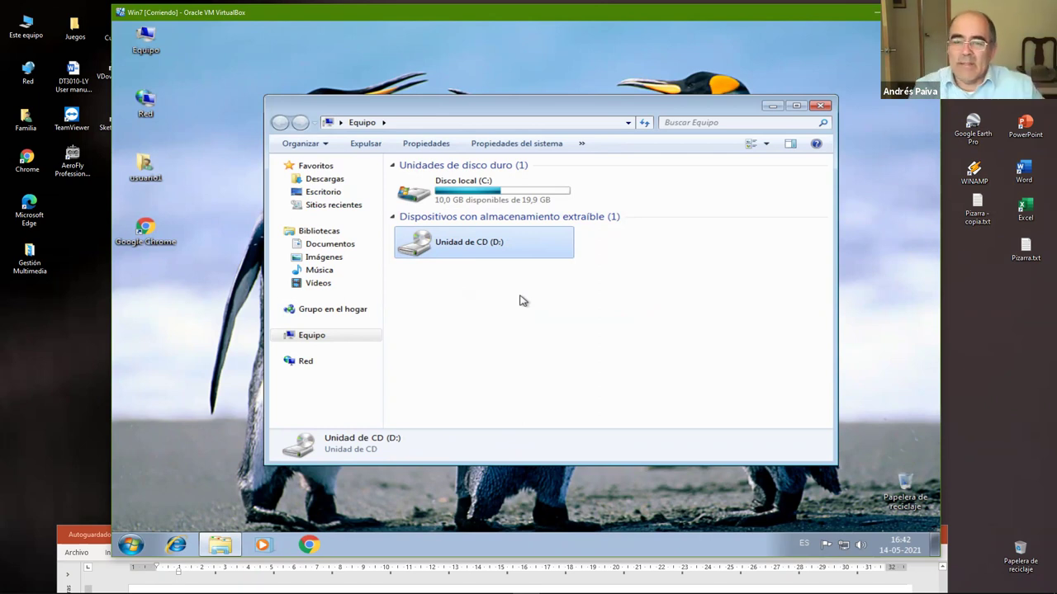
{"action": "left_click", "coordinate": [520, 189]}
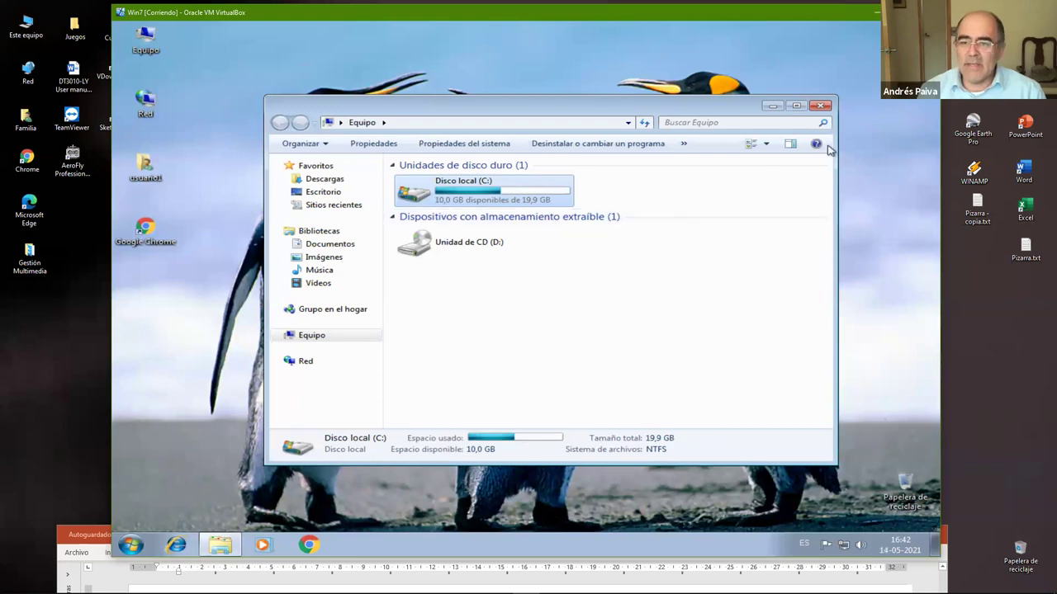
{"action": "left_click", "coordinate": [822, 106]}
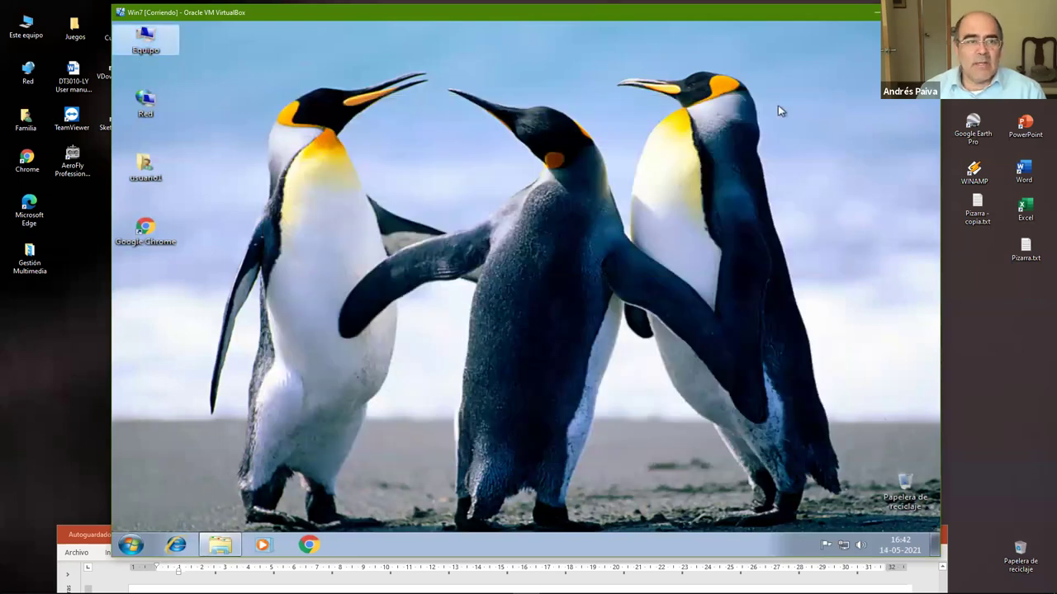
Open Equipo > Administrar and show Administración de discos with 29,98 GB unallocated.
{"action": "right_click", "coordinate": [147, 33]}
{"action": "left_click", "coordinate": [216, 52]}
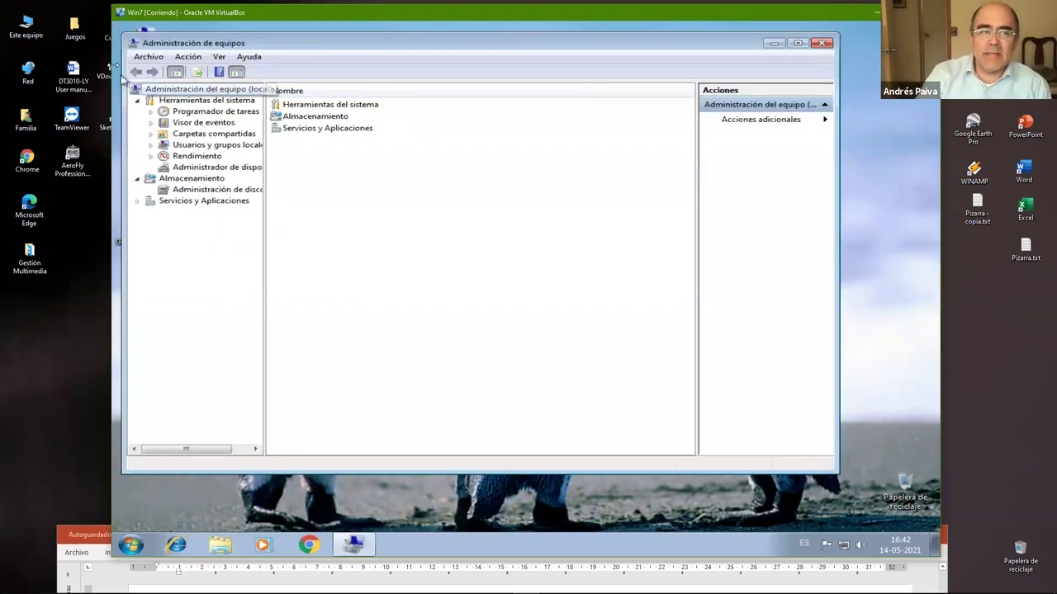
{"action": "right_click", "coordinate": [30, 26]}
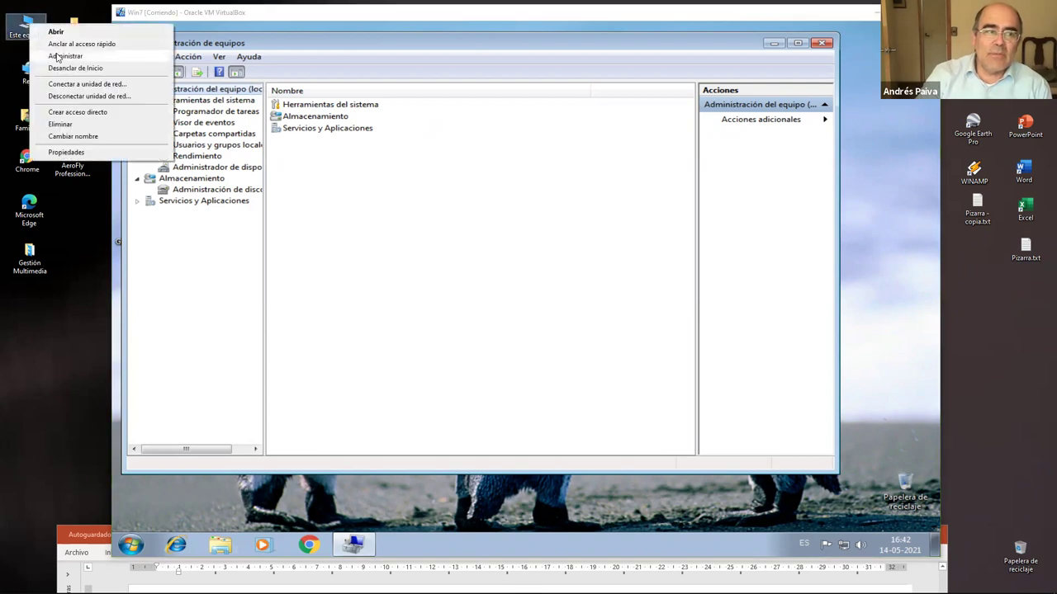
{"action": "left_click", "coordinate": [58, 56]}
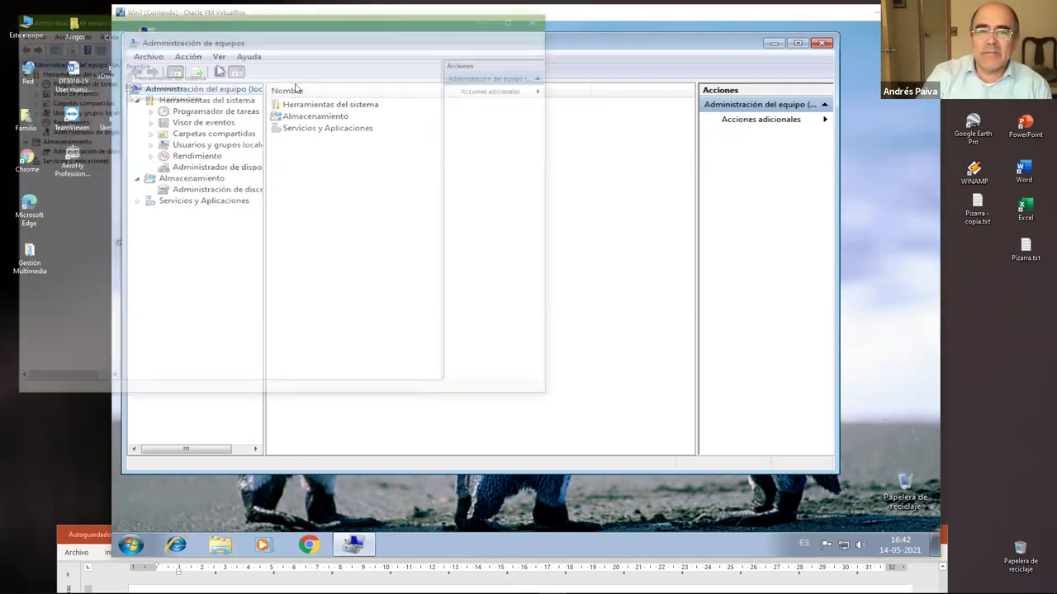
{"action": "left_click_drag", "start_coordinate": [287, 23], "coordinate": [578, 195]}
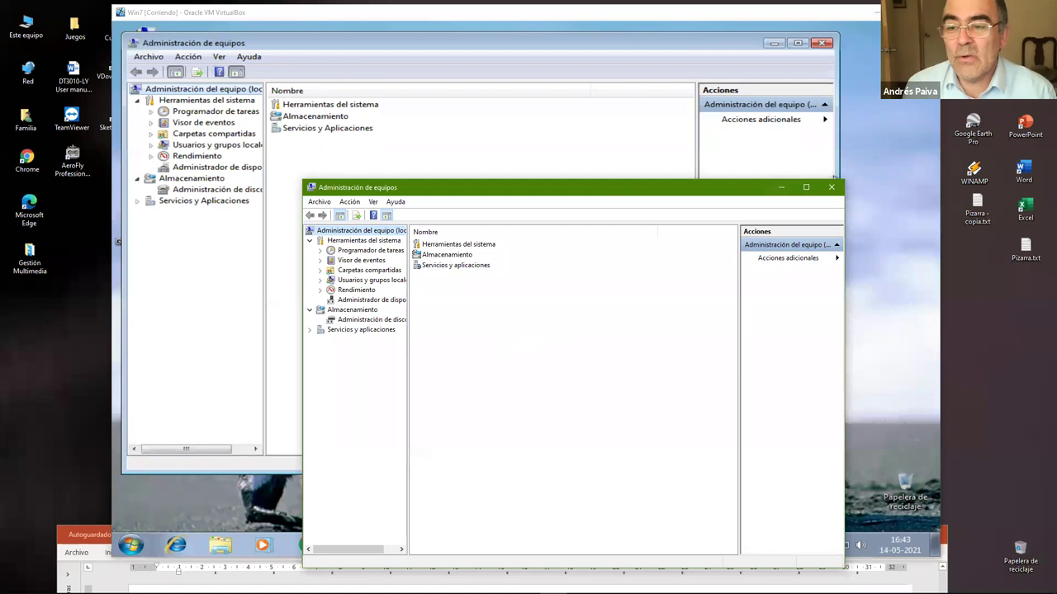
{"action": "left_click", "coordinate": [830, 187]}
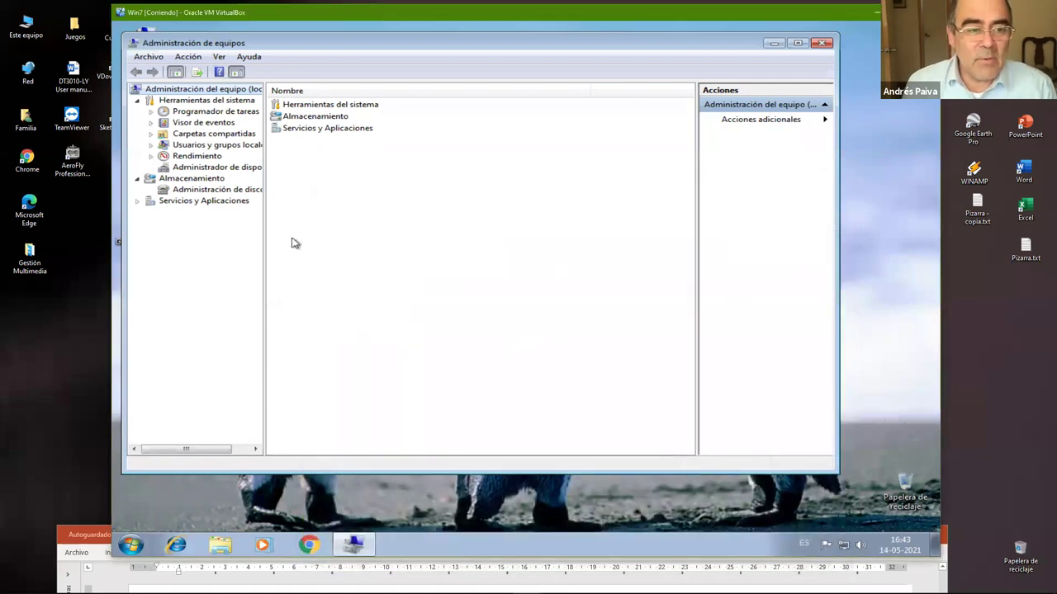
{"action": "left_click", "coordinate": [208, 191]}
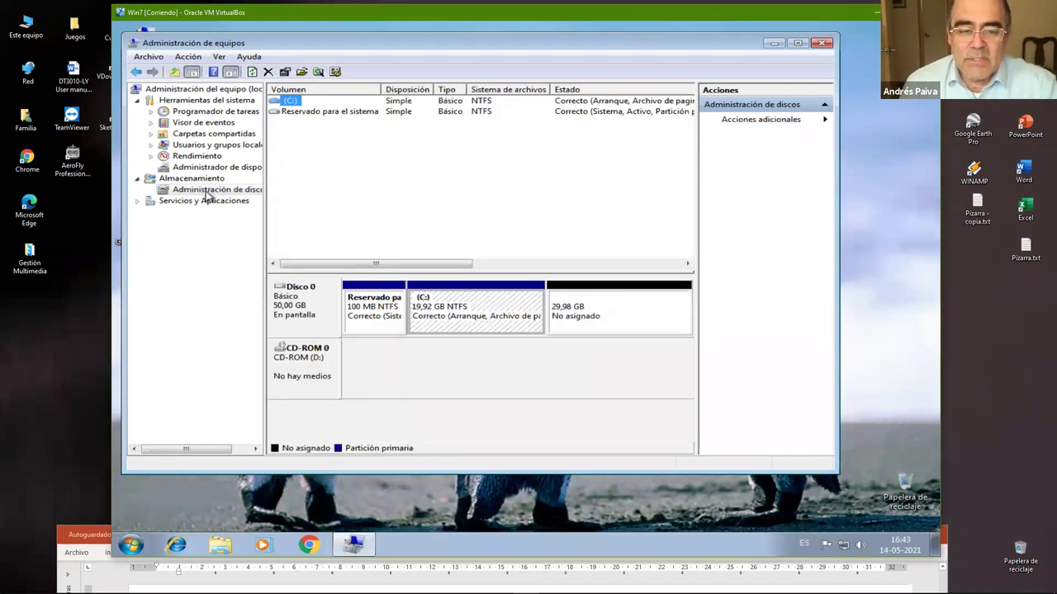
{"action": "left_click", "coordinate": [304, 310]}
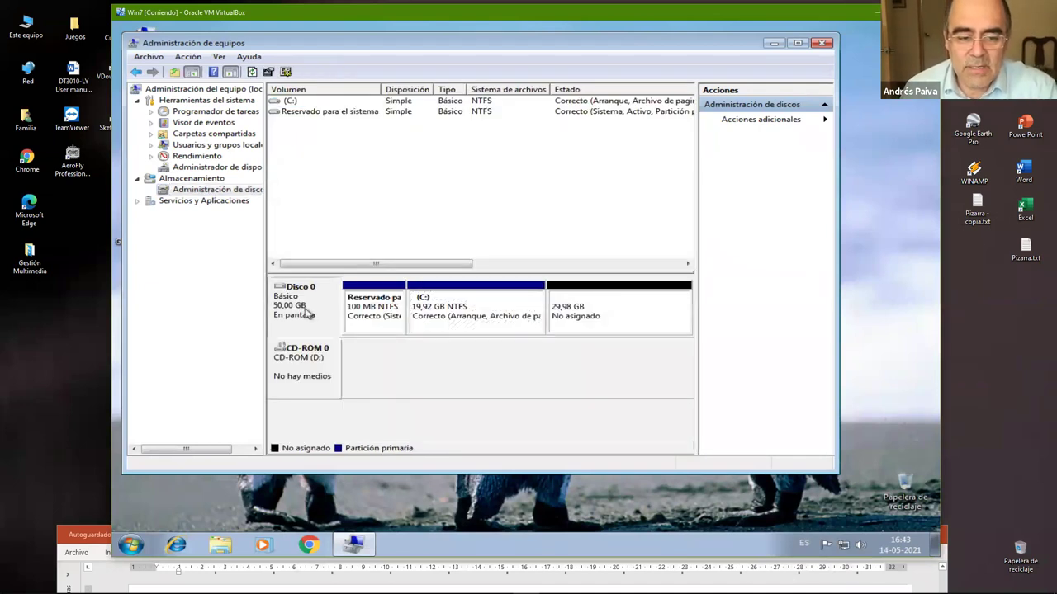
{"action": "left_click", "coordinate": [302, 371]}
{"action": "left_click", "coordinate": [306, 300]}
{"action": "left_click", "coordinate": [380, 310]}
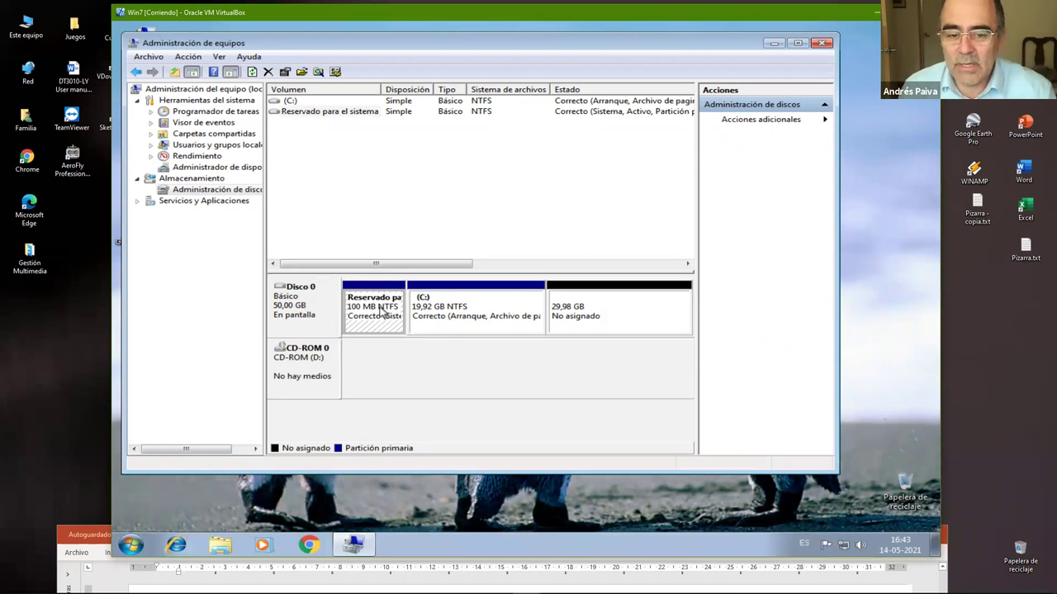
{"action": "left_click", "coordinate": [502, 312]}
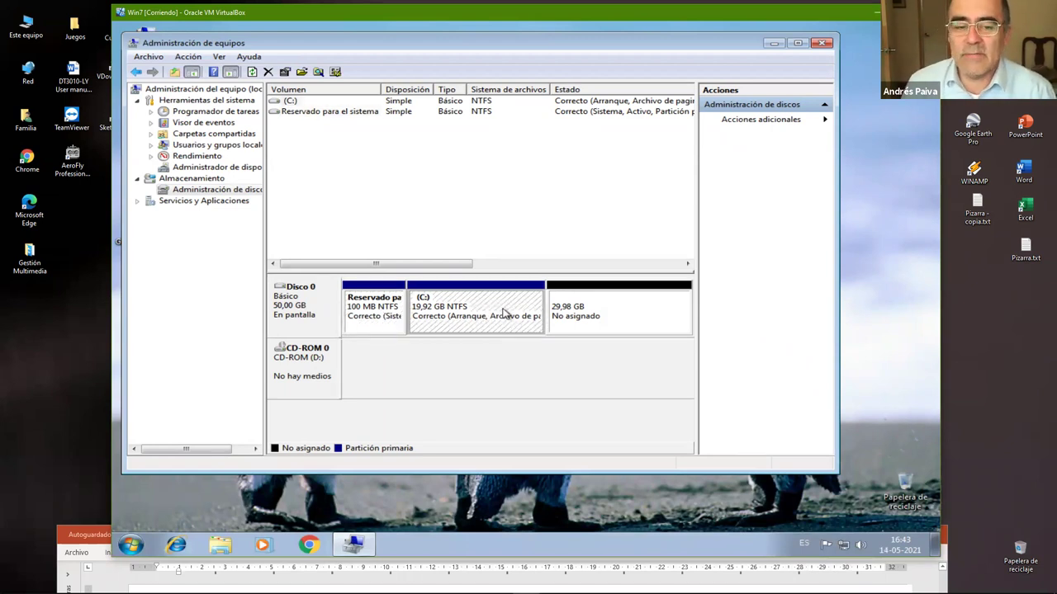
{"action": "left_click", "coordinate": [622, 315]}
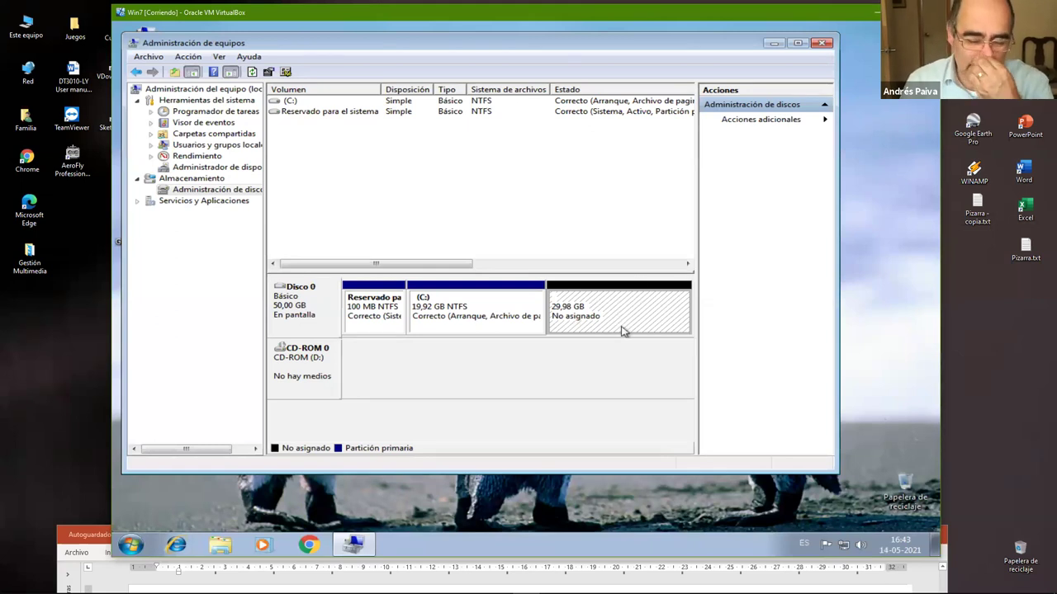
{"action": "right_click", "coordinate": [579, 305]}
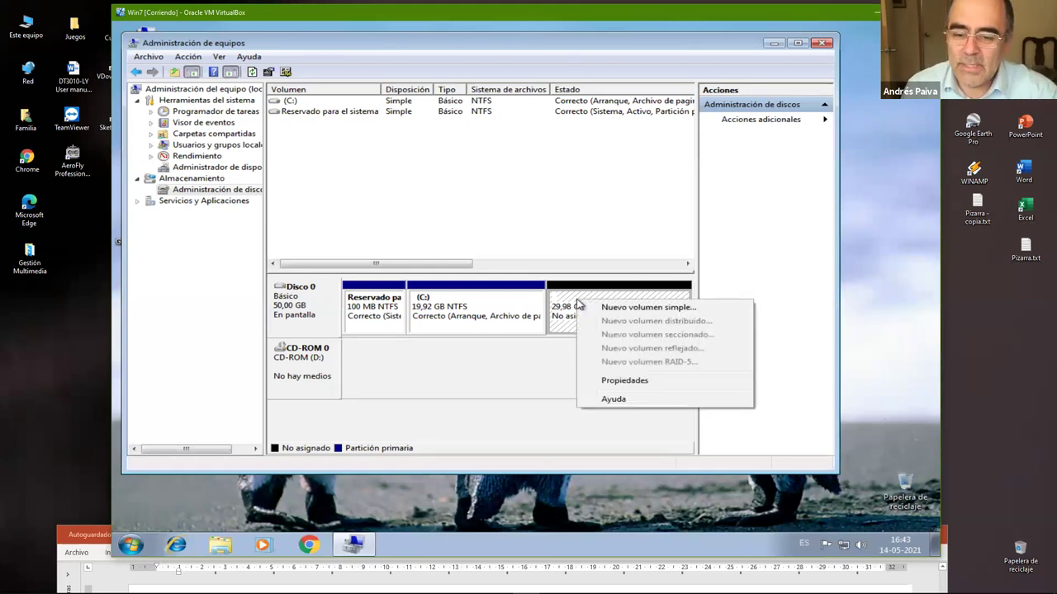
{"action": "left_click", "coordinate": [632, 310]}
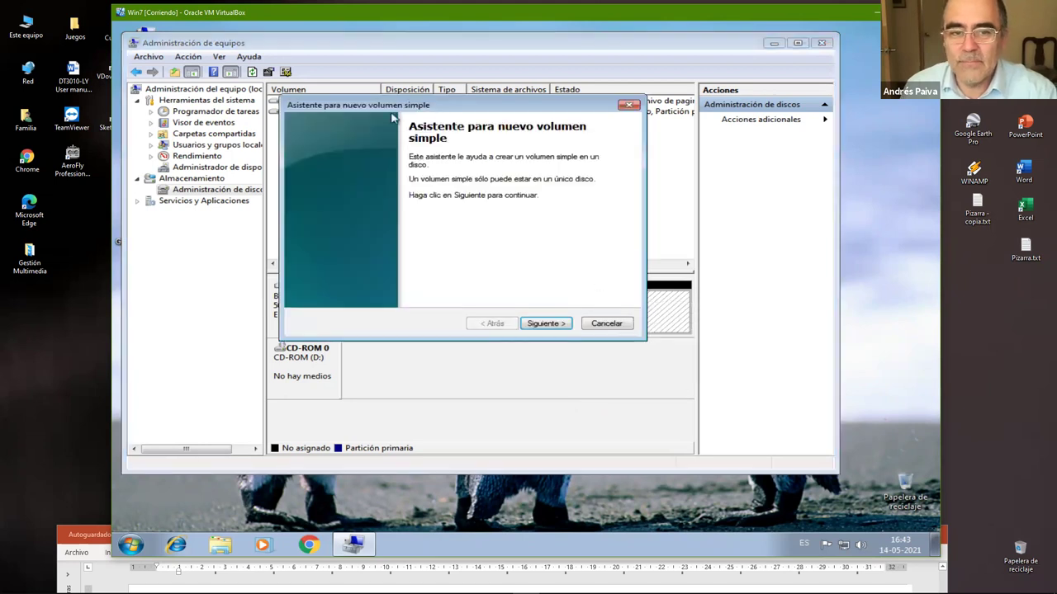
{"action": "left_click_drag", "start_coordinate": [400, 107], "coordinate": [312, 52]}
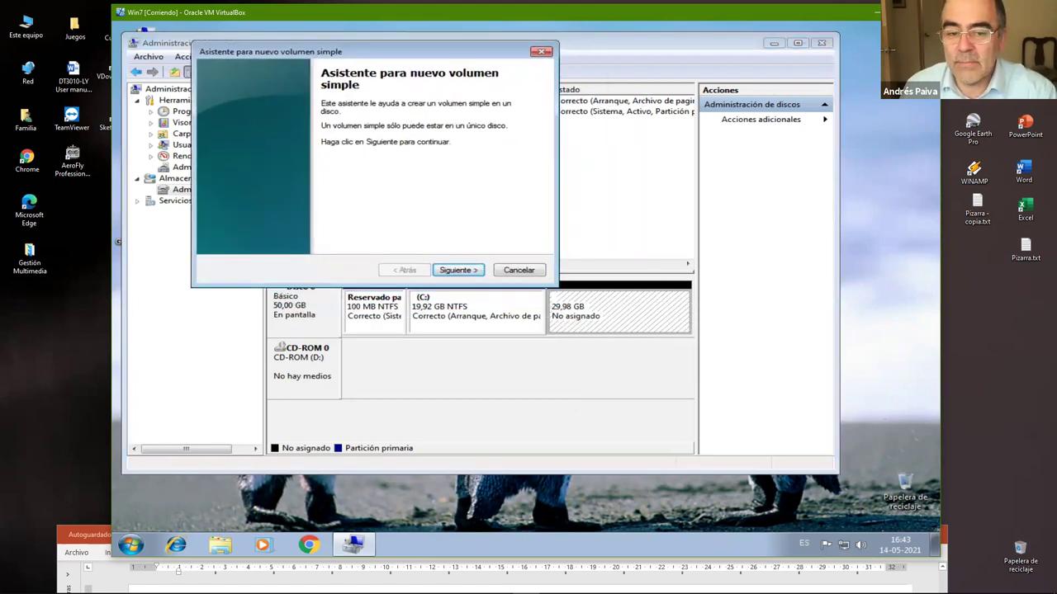
{"action": "left_click", "coordinate": [473, 275]}
{"action": "left_click", "coordinate": [474, 275]}
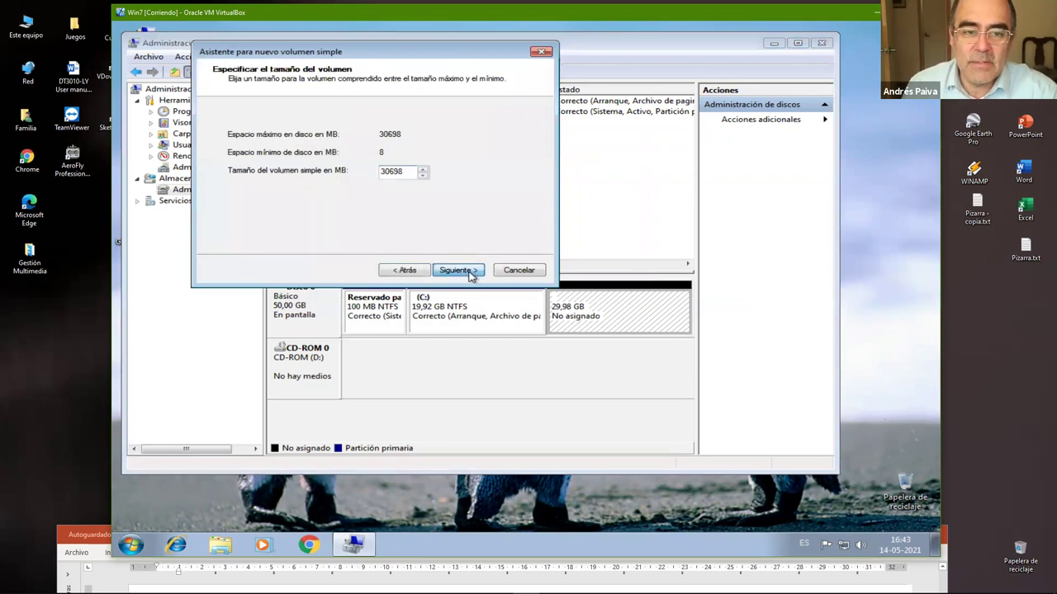
{"action": "left_click", "coordinate": [425, 139]}
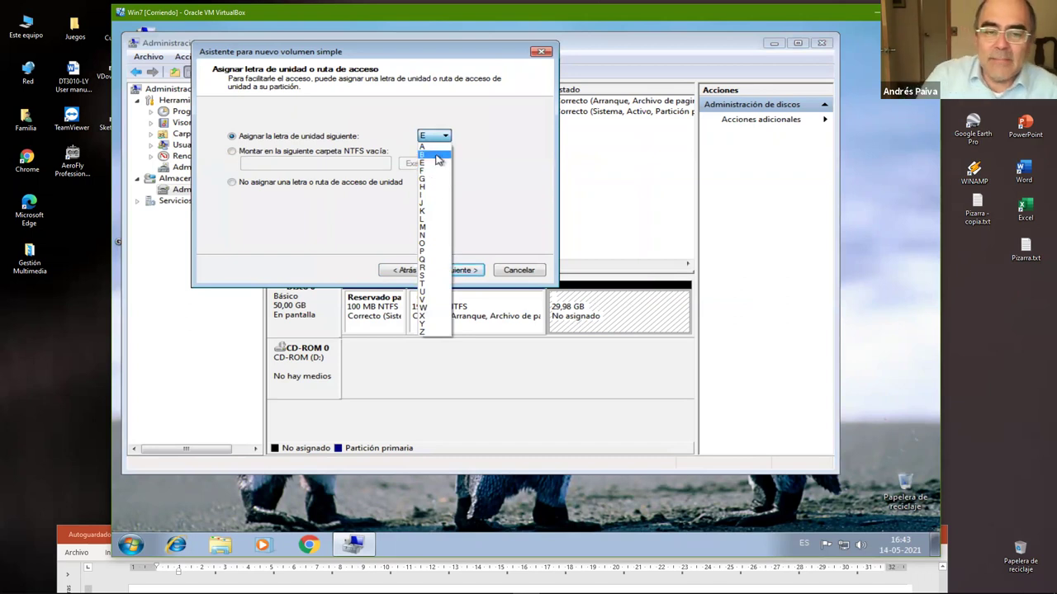
{"action": "left_click", "coordinate": [493, 158]}
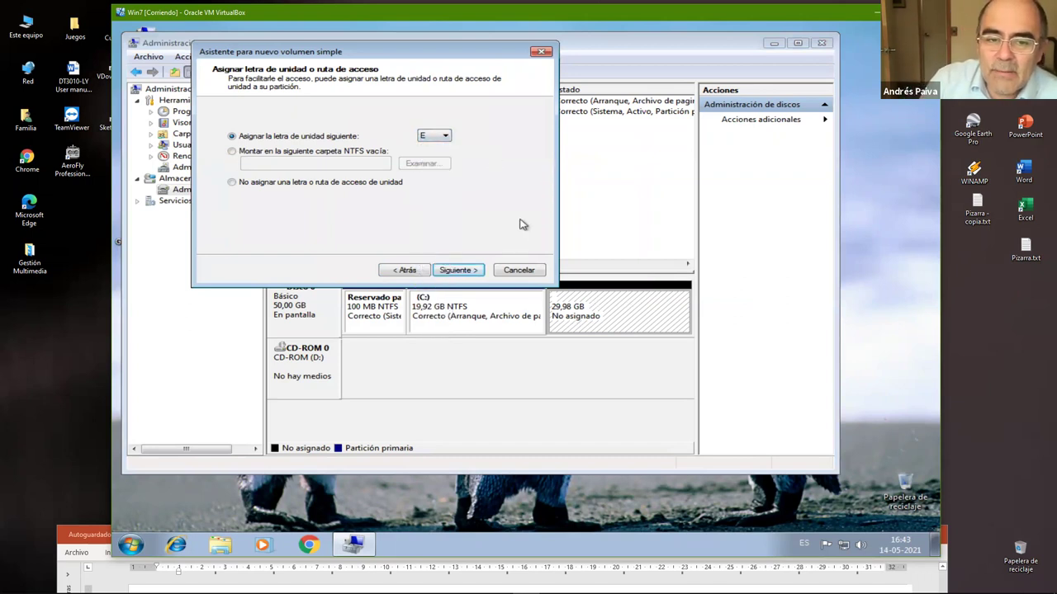
{"action": "left_click", "coordinate": [538, 272]}
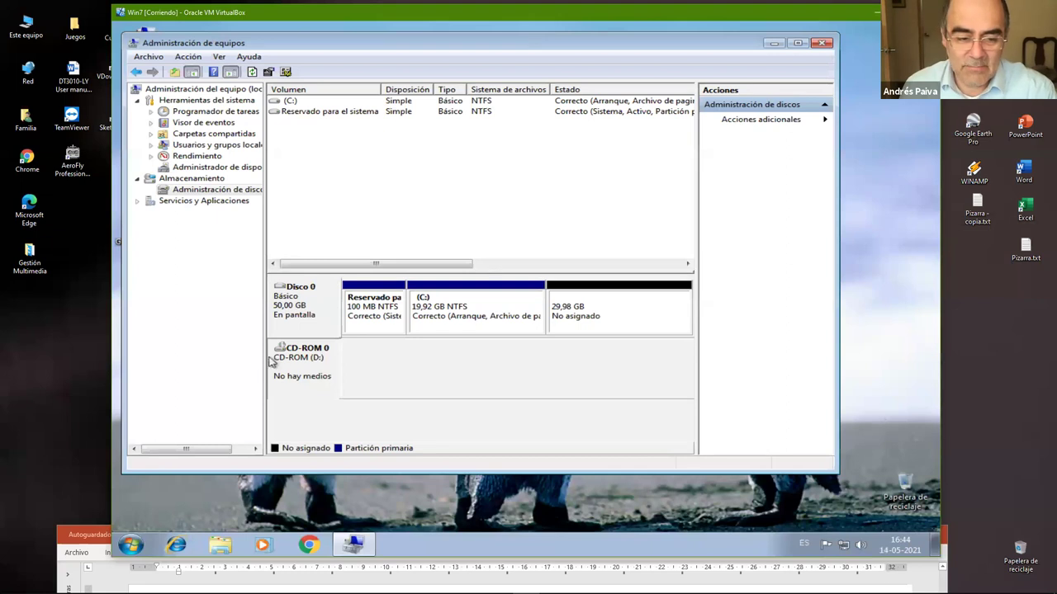
Change CD-ROM 0's drive letter from D: to E:, confirming the warning with Sí.
{"action": "right_click", "coordinate": [320, 364]}
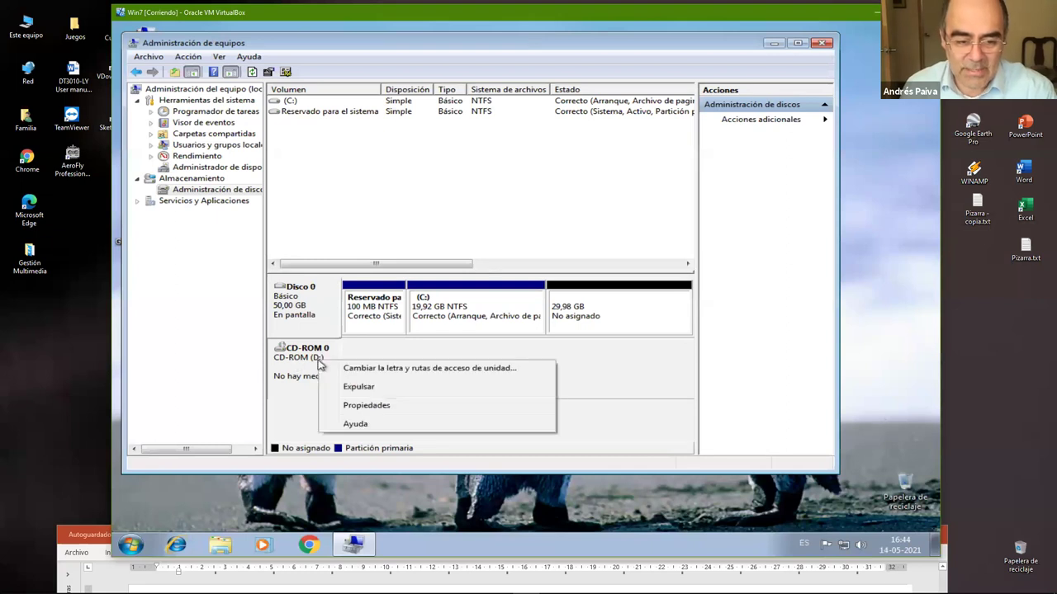
{"action": "left_click", "coordinate": [437, 368]}
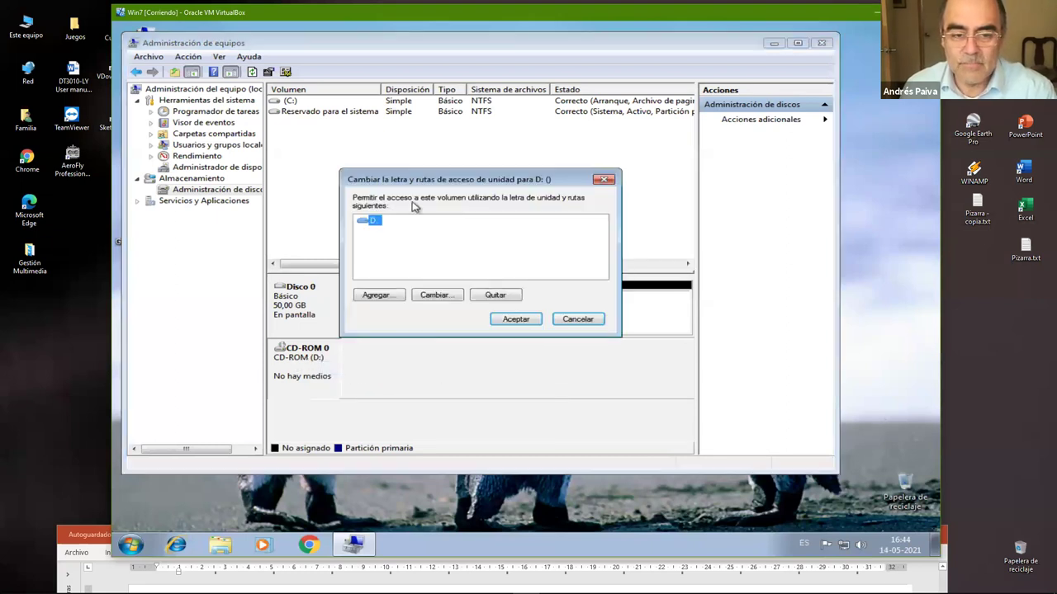
{"action": "left_click_drag", "start_coordinate": [410, 114], "coordinate": [379, 57]}
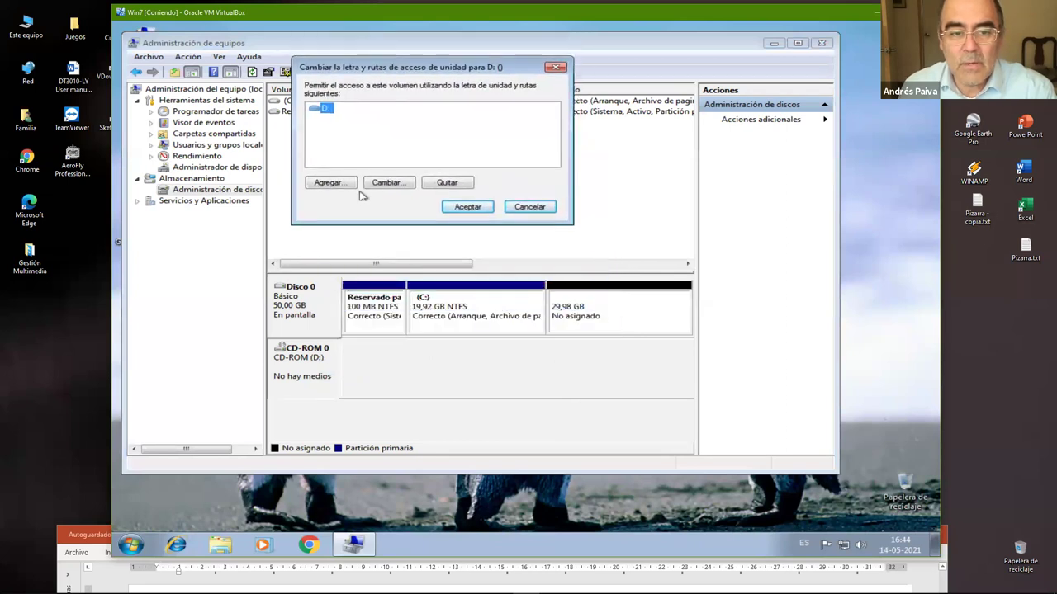
{"action": "left_click", "coordinate": [403, 181]}
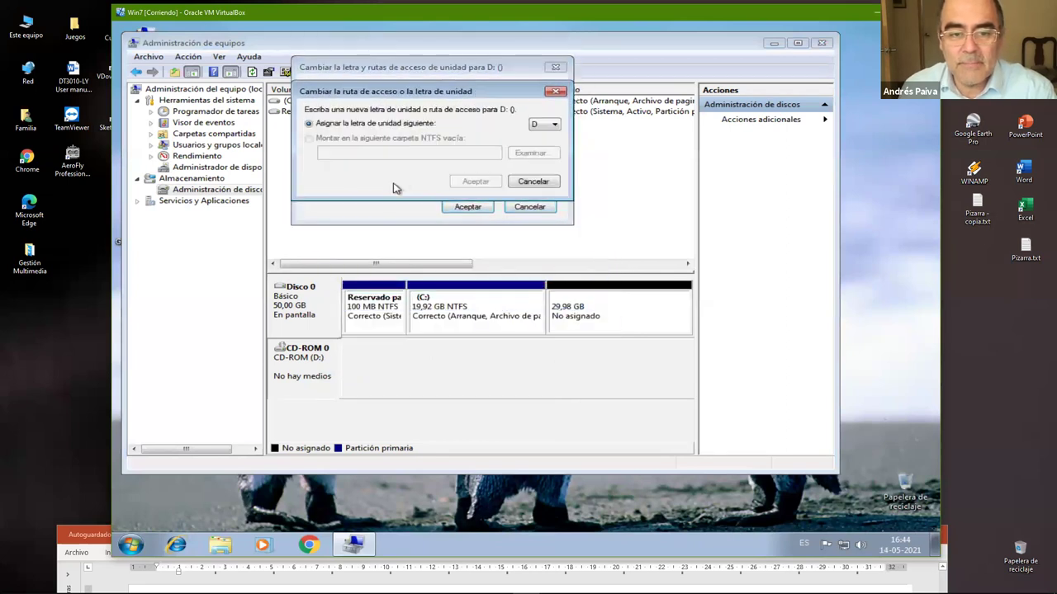
{"action": "left_click", "coordinate": [551, 125]}
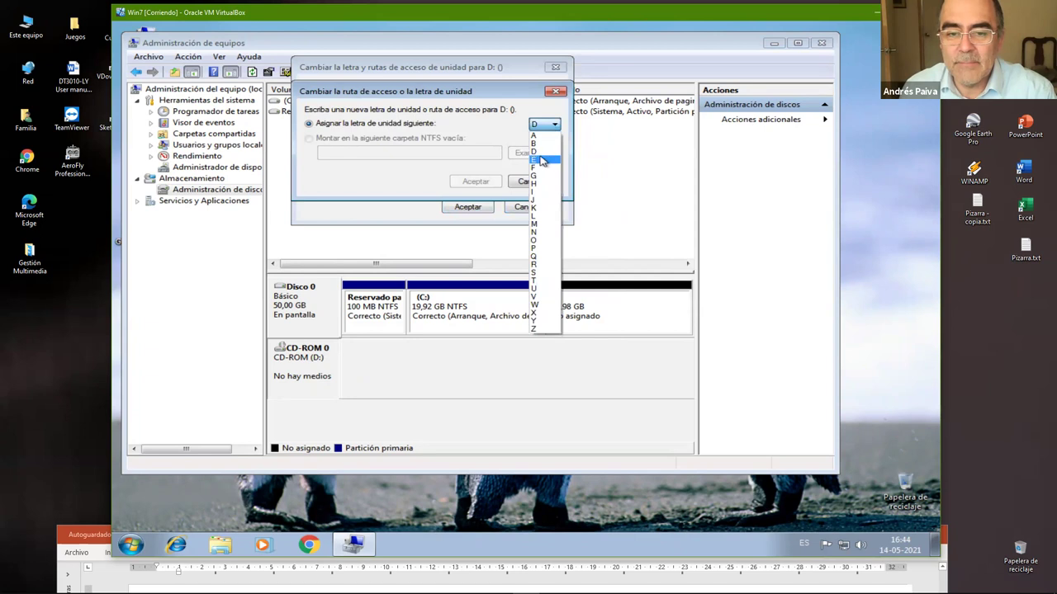
{"action": "left_click", "coordinate": [542, 160]}
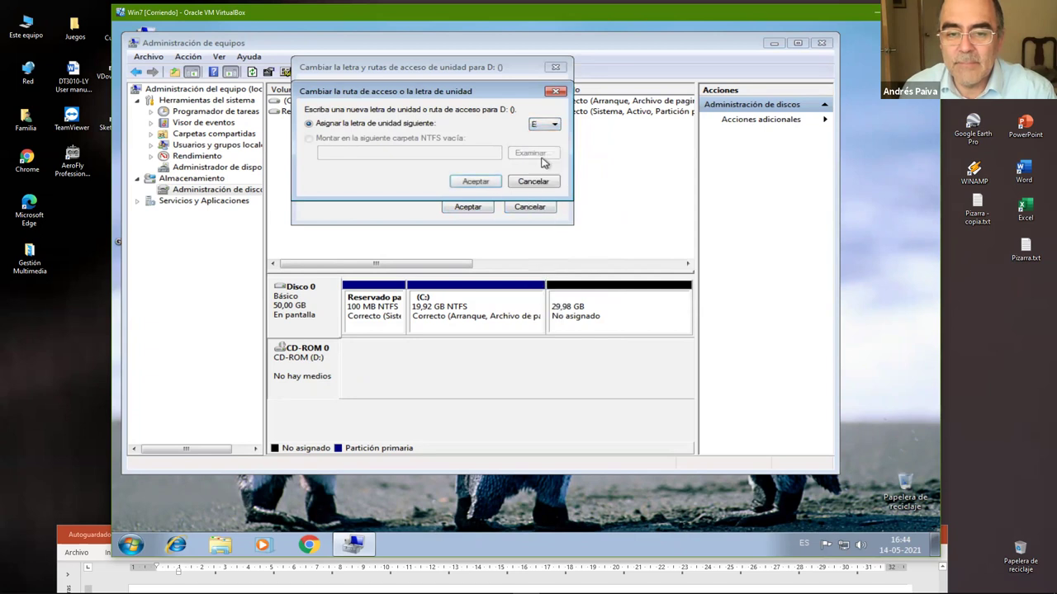
{"action": "left_click", "coordinate": [490, 182]}
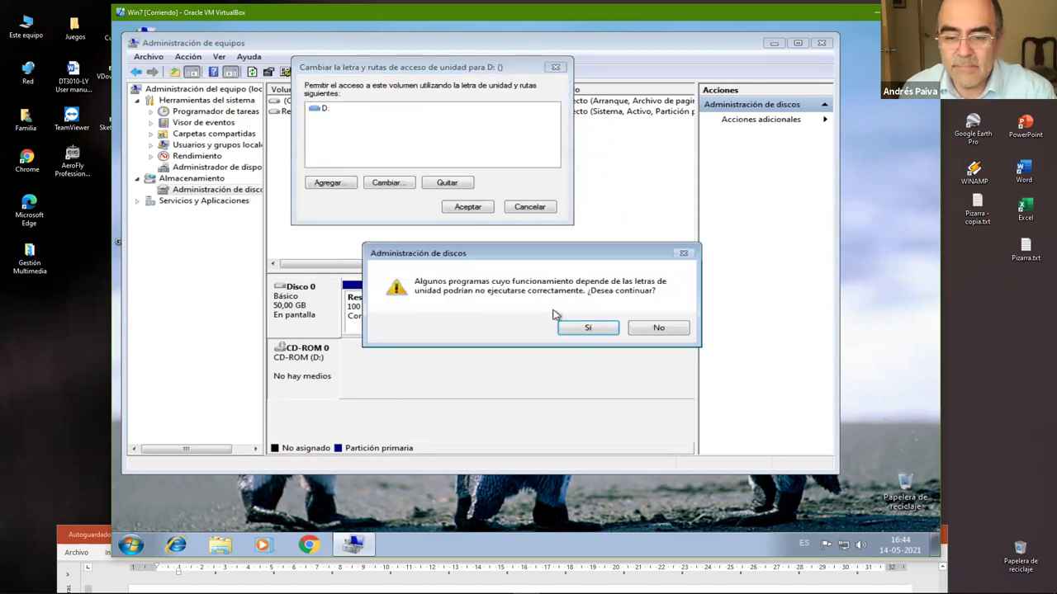
{"action": "left_click", "coordinate": [568, 323]}
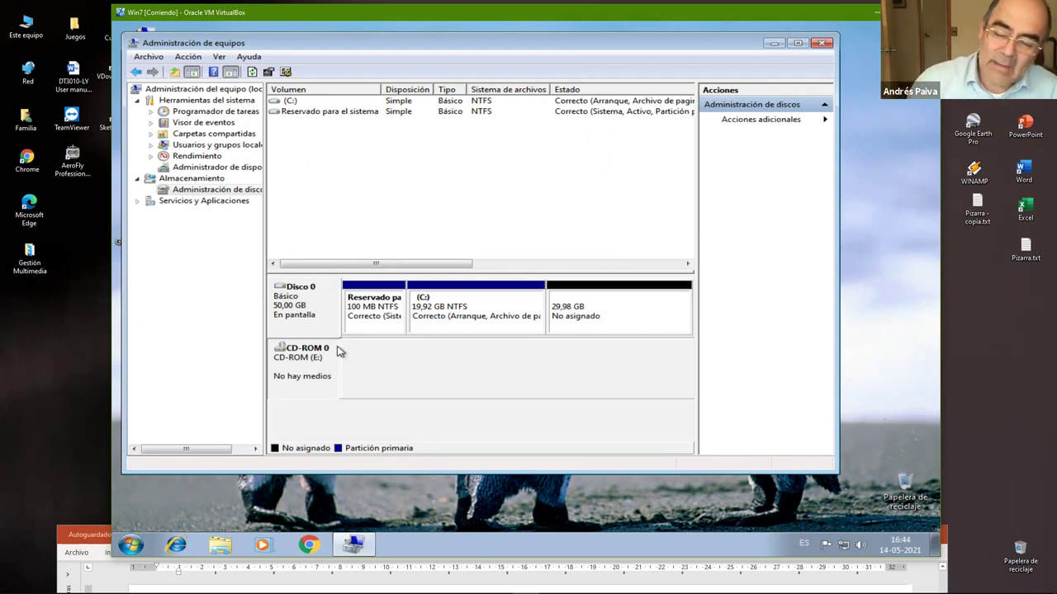
{"action": "right_click", "coordinate": [585, 316]}
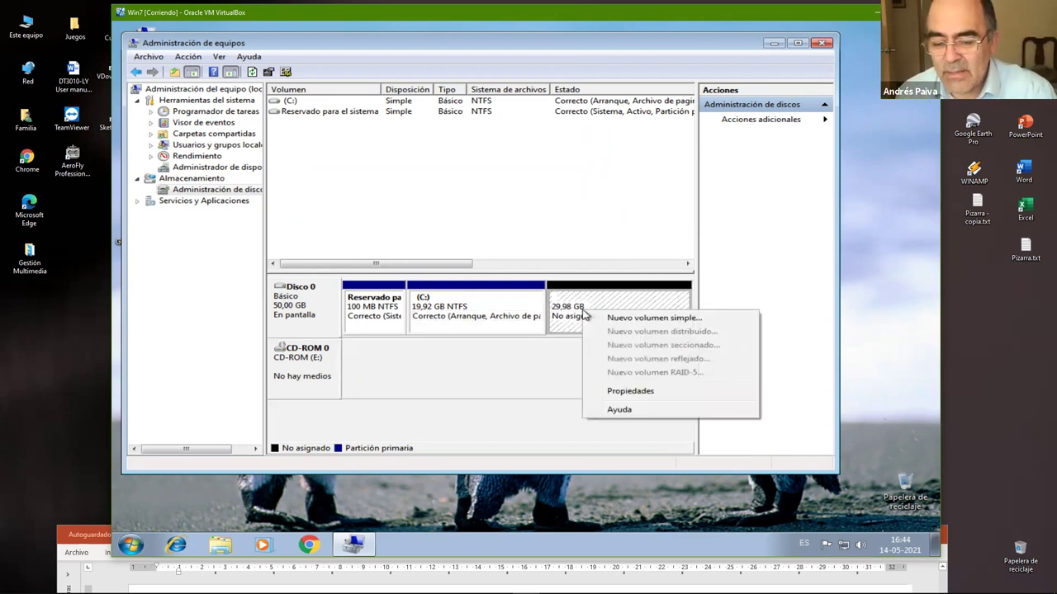
Create a full-size simple volume on the 29,98 GB unallocated space, assigning letter D:, up to formatting.
{"action": "left_click", "coordinate": [656, 319]}
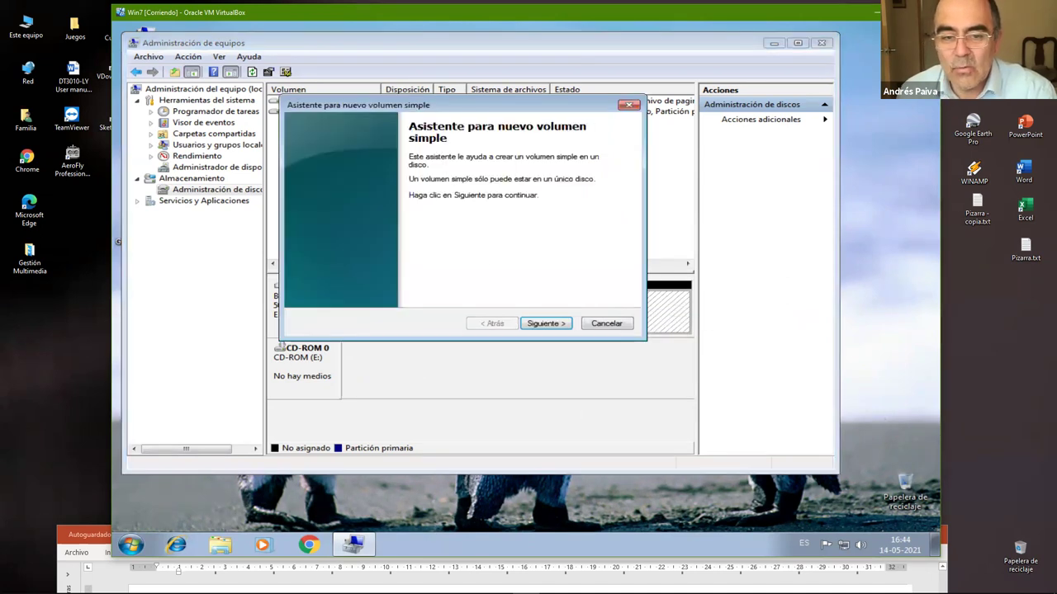
{"action": "left_click", "coordinate": [552, 323]}
{"action": "left_click", "coordinate": [552, 324]}
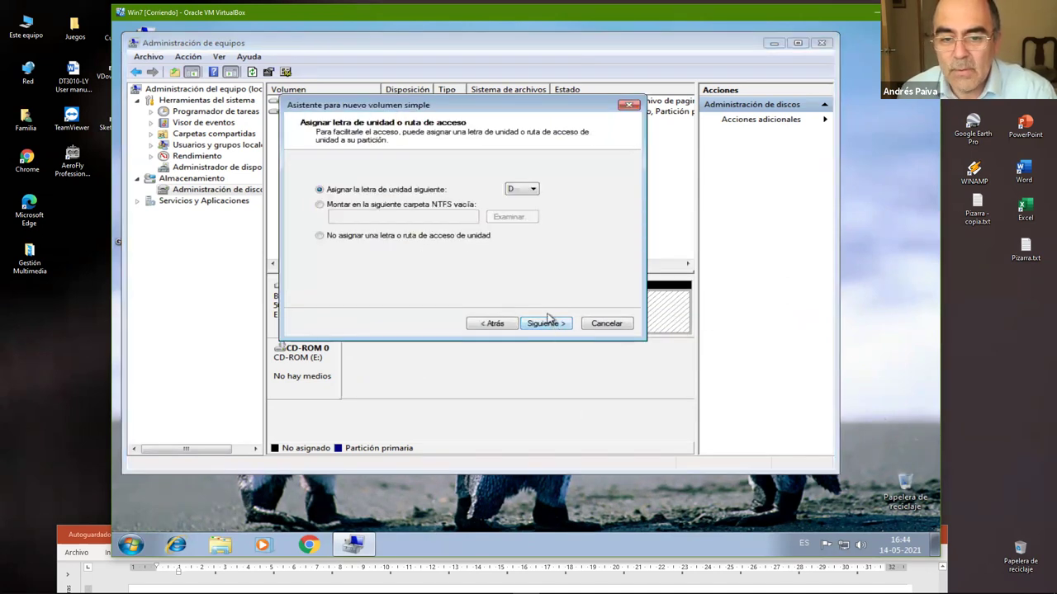
{"action": "left_click", "coordinate": [526, 191]}
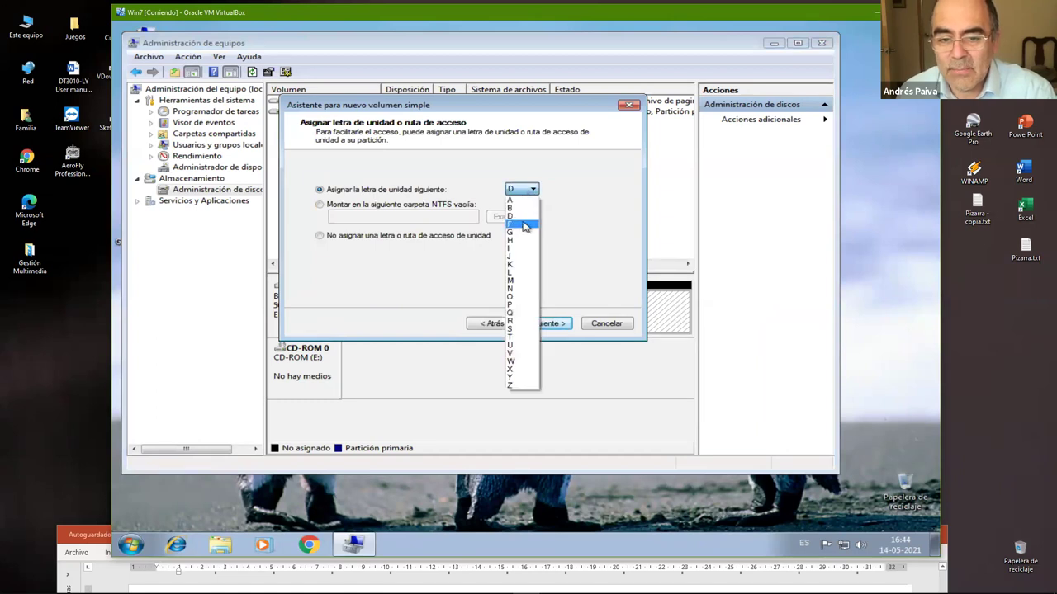
{"action": "left_click", "coordinate": [521, 216]}
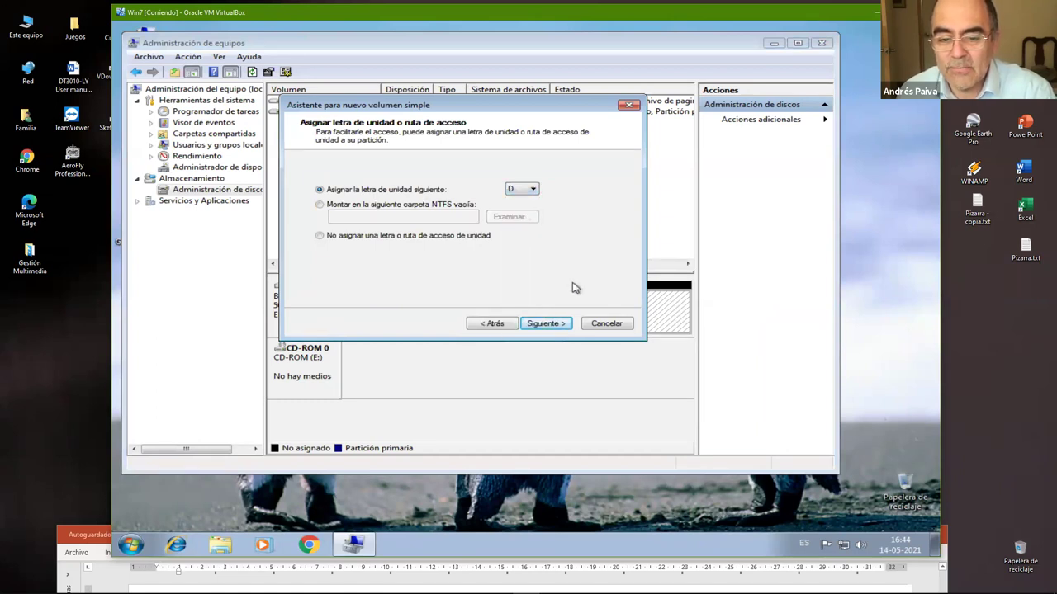
{"action": "left_click", "coordinate": [562, 324]}
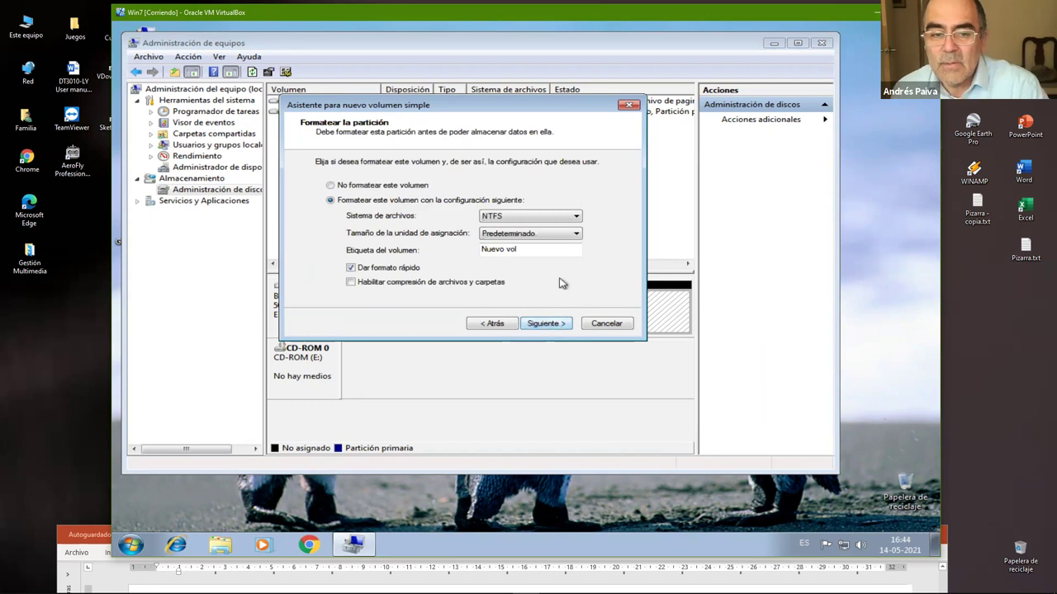
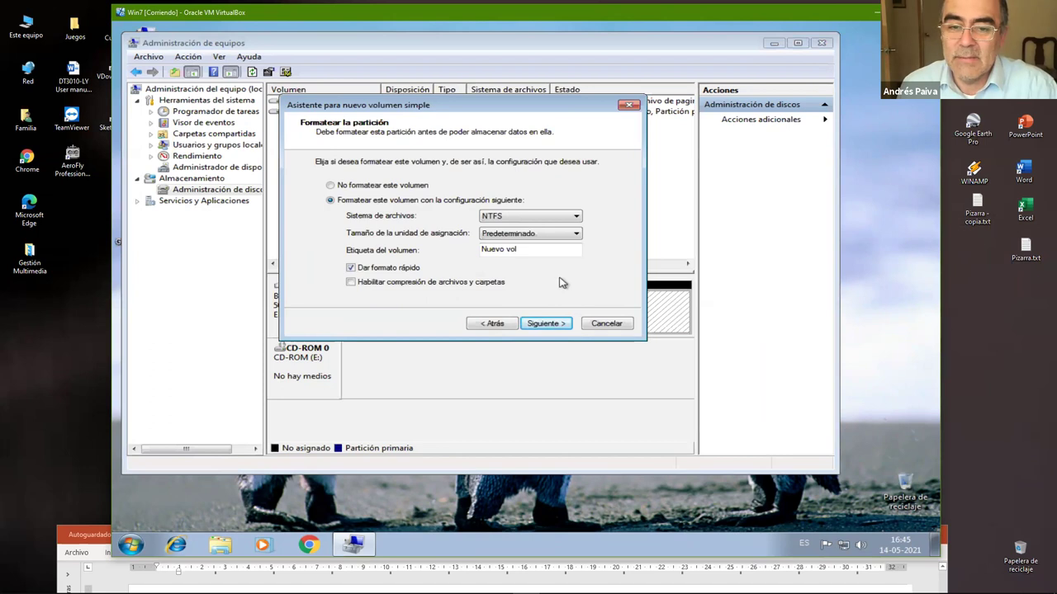
Keep NTFS, label the volume Datos, and finish the New Simple Volume wizard.
{"action": "left_click", "coordinate": [554, 218]}
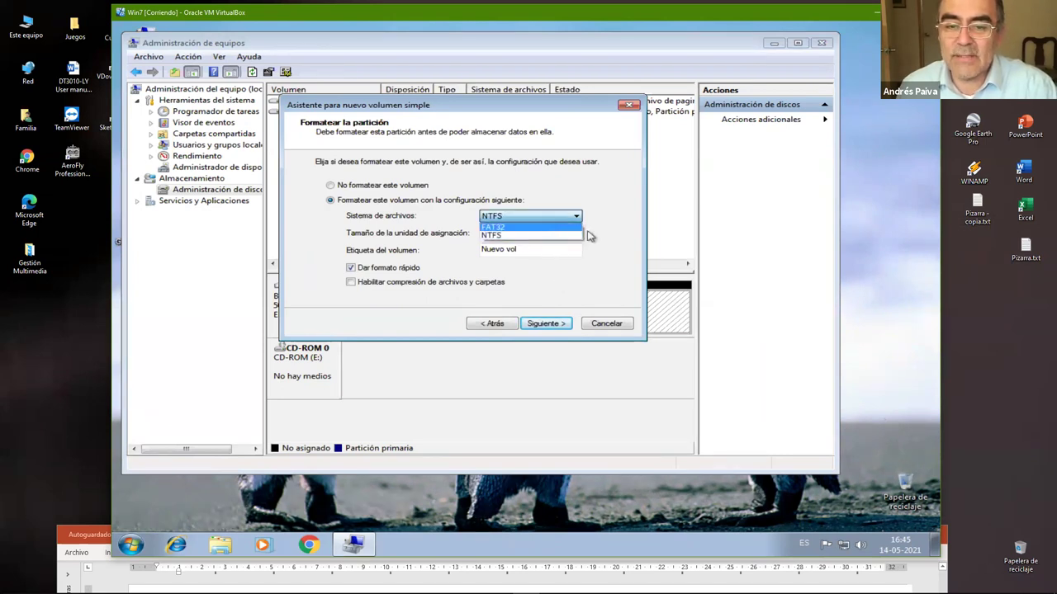
{"action": "left_click", "coordinate": [589, 236]}
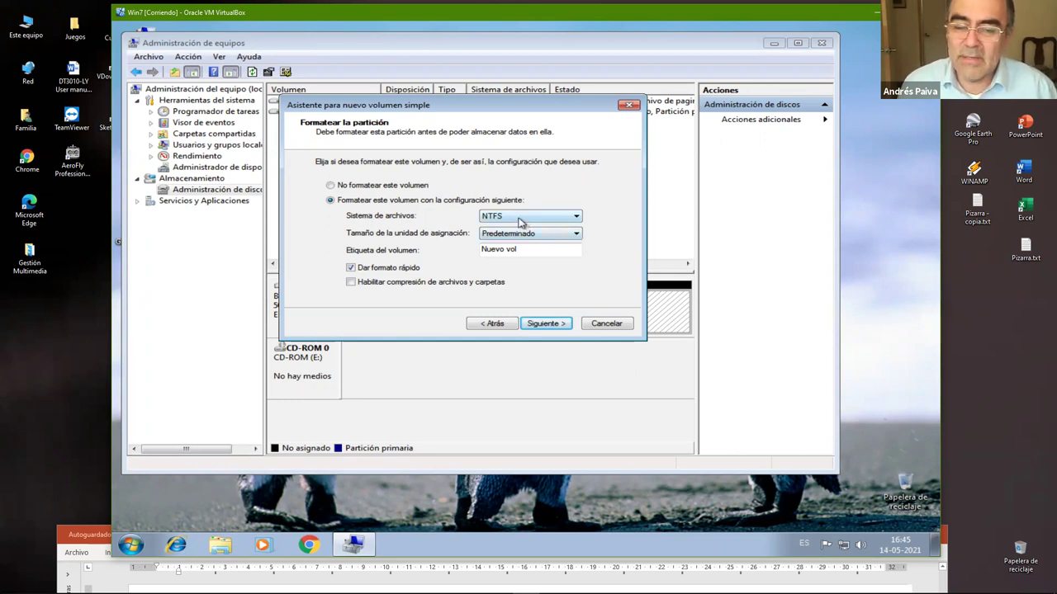
{"action": "left_click_drag", "start_coordinate": [527, 254], "coordinate": [474, 255]}
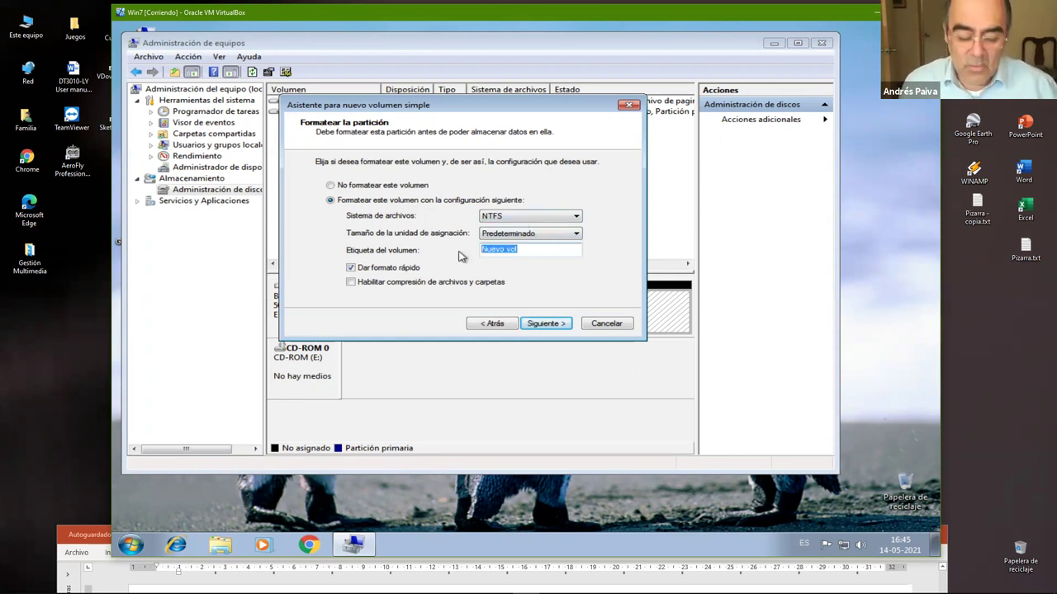
{"action": "type", "text": "Datos"}
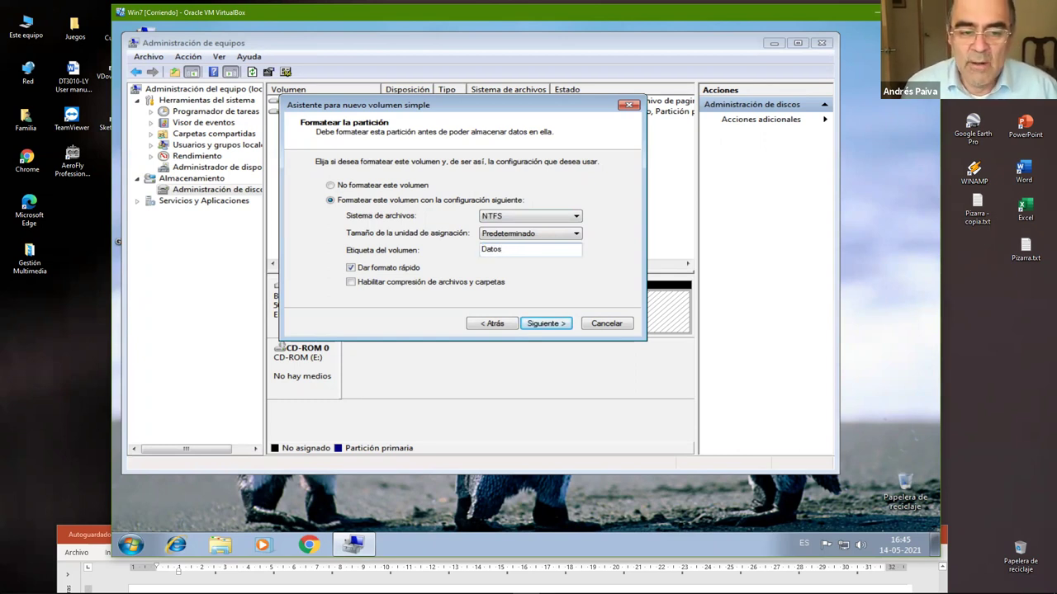
{"action": "left_click", "coordinate": [548, 325]}
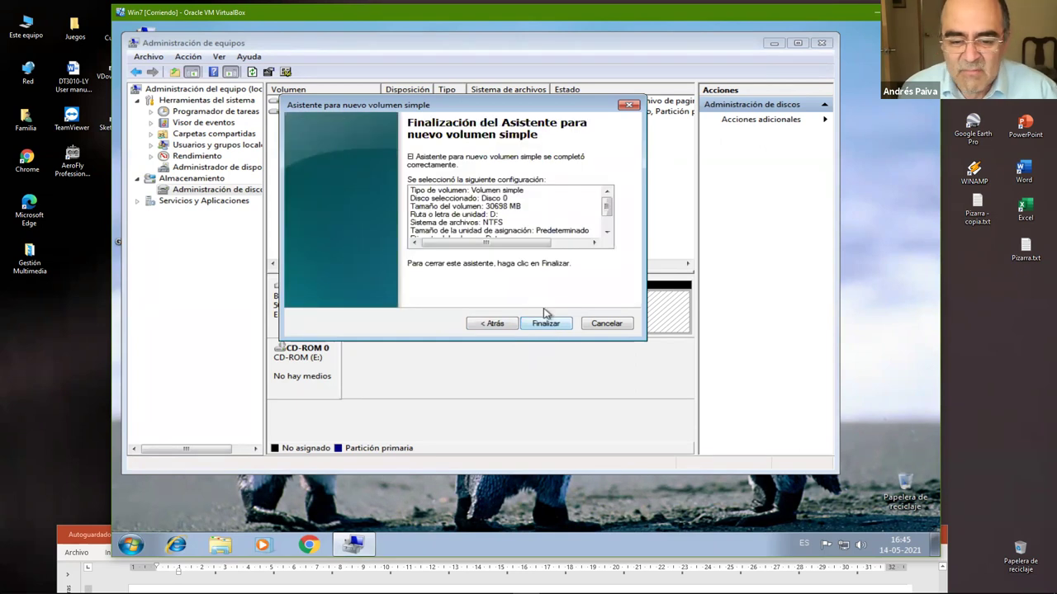
{"action": "left_click", "coordinate": [544, 322]}
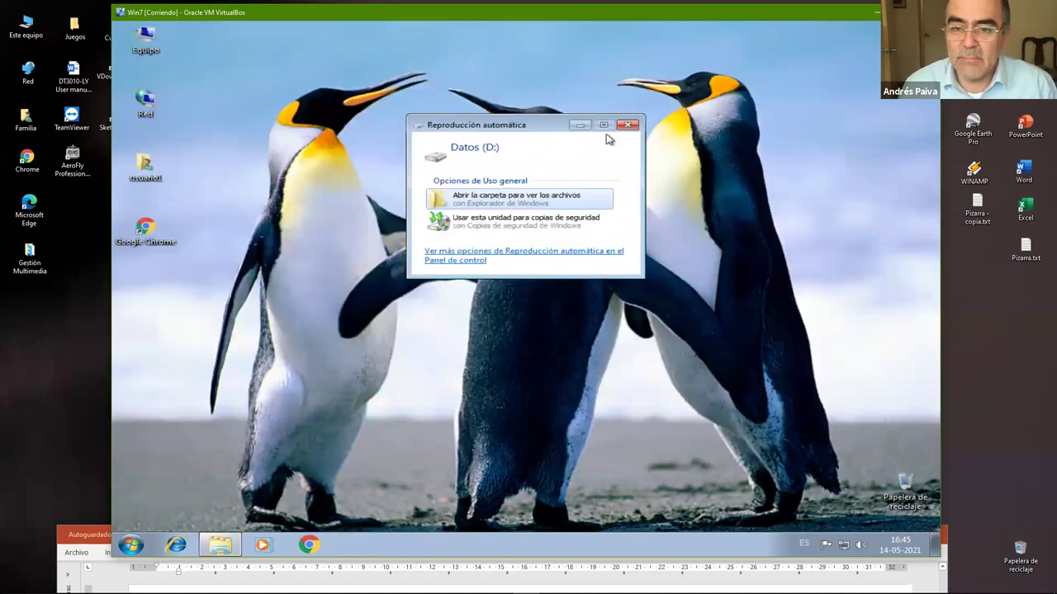
Dismiss AutoPlay, open Equipo, and browse Disco local (C:) and the empty Datos (D:).
{"action": "left_click", "coordinate": [628, 124]}
{"action": "right_click", "coordinate": [145, 40]}
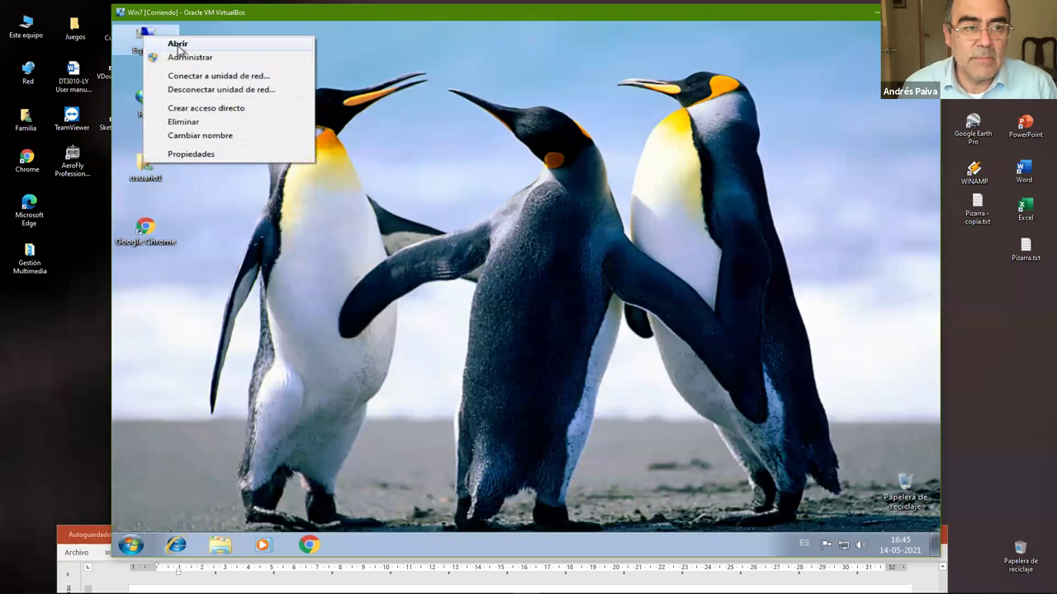
{"action": "left_click", "coordinate": [175, 41]}
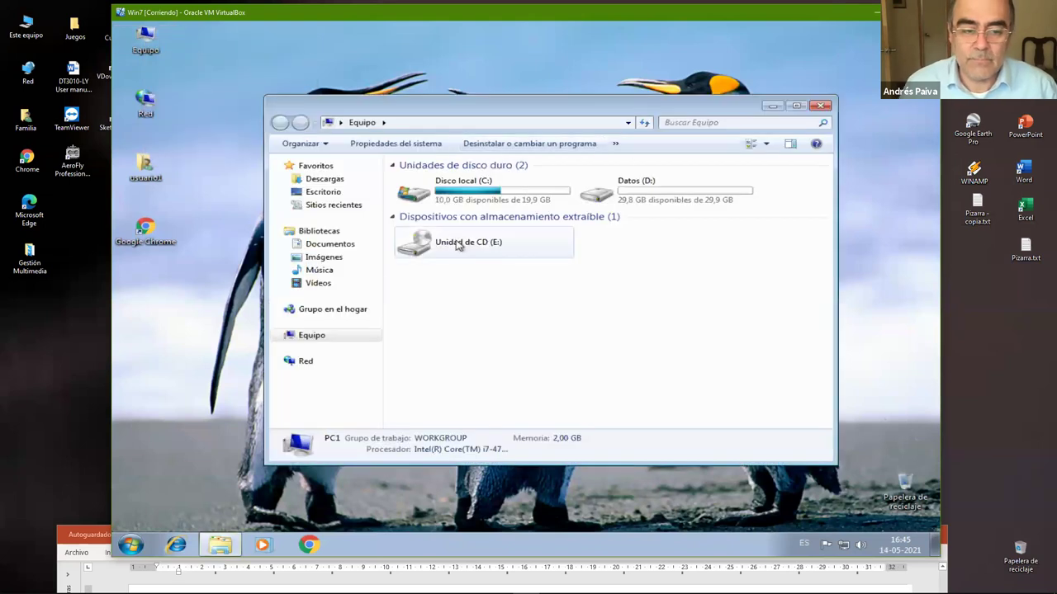
{"action": "left_click", "coordinate": [280, 336]}
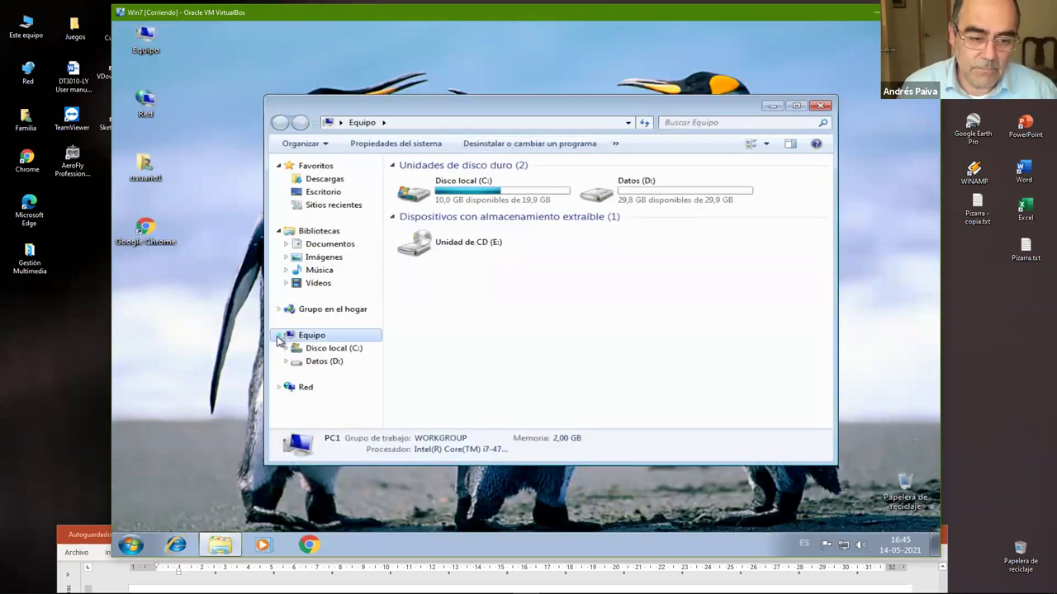
{"action": "left_click", "coordinate": [333, 348]}
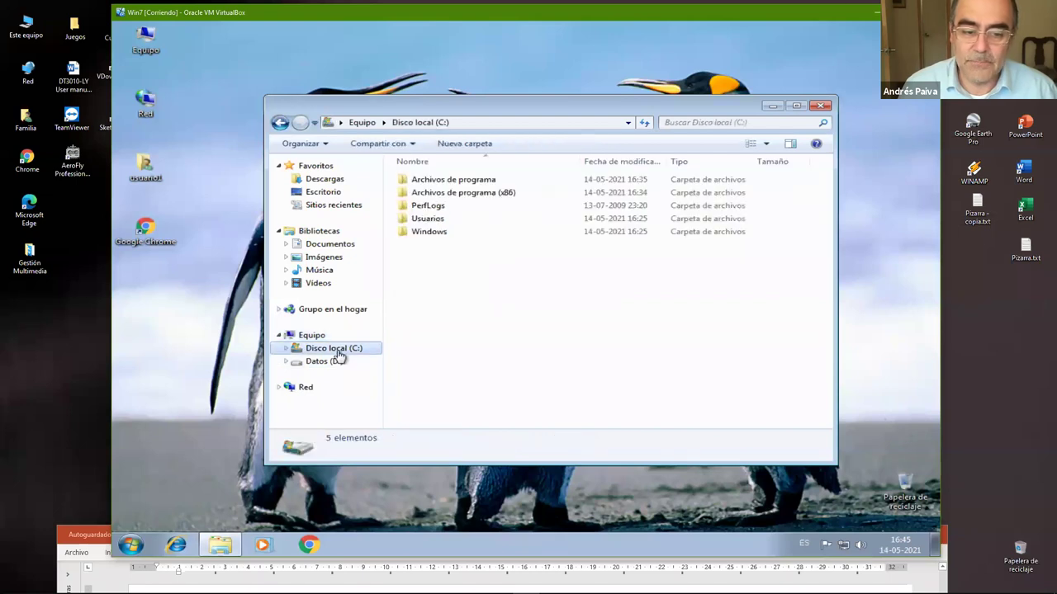
{"action": "left_click", "coordinate": [334, 363]}
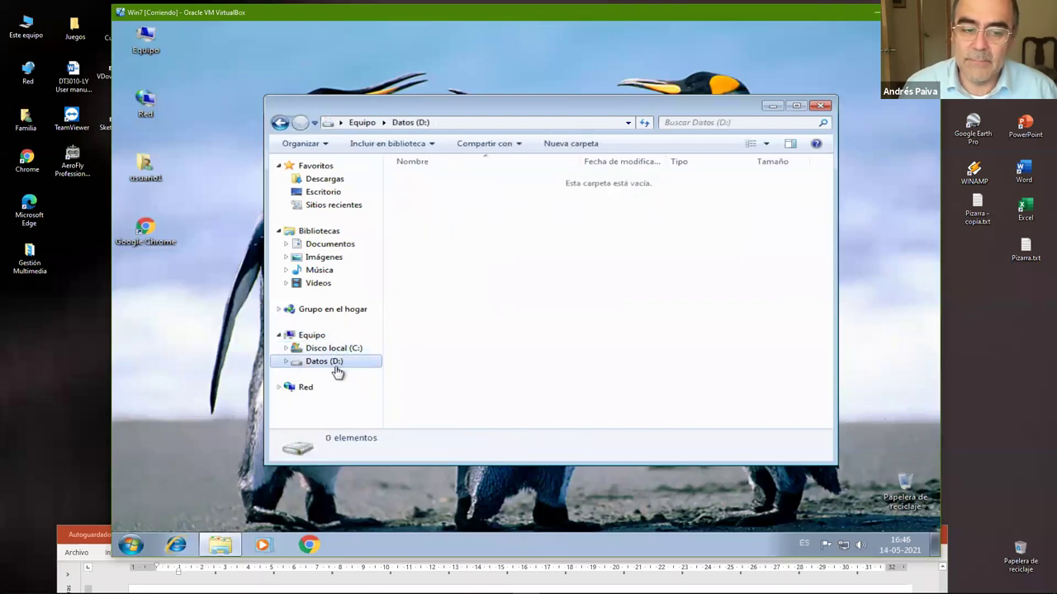
{"action": "left_click", "coordinate": [312, 335]}
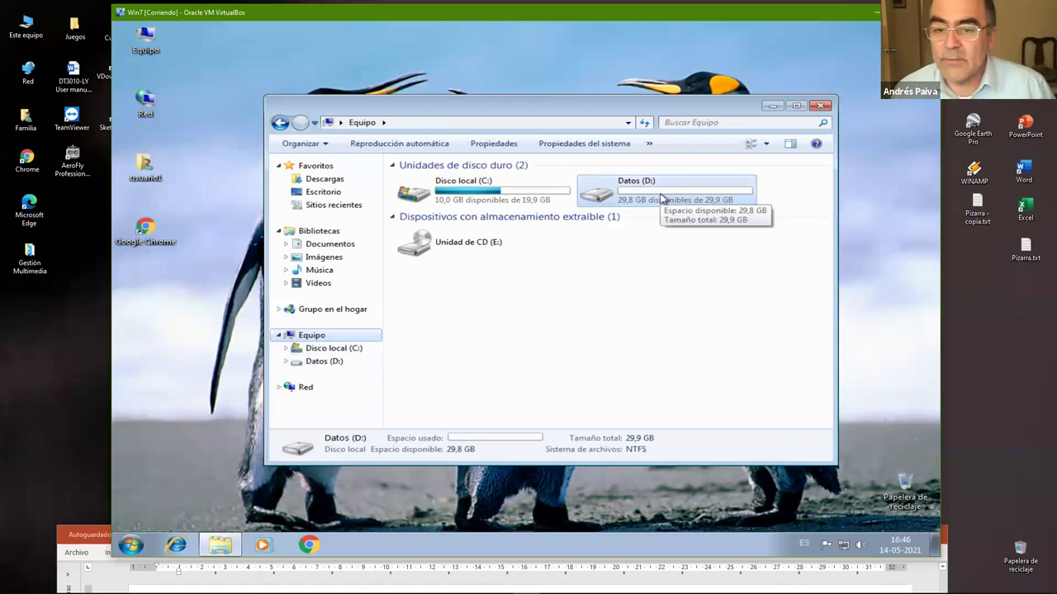
{"action": "left_click", "coordinate": [338, 364]}
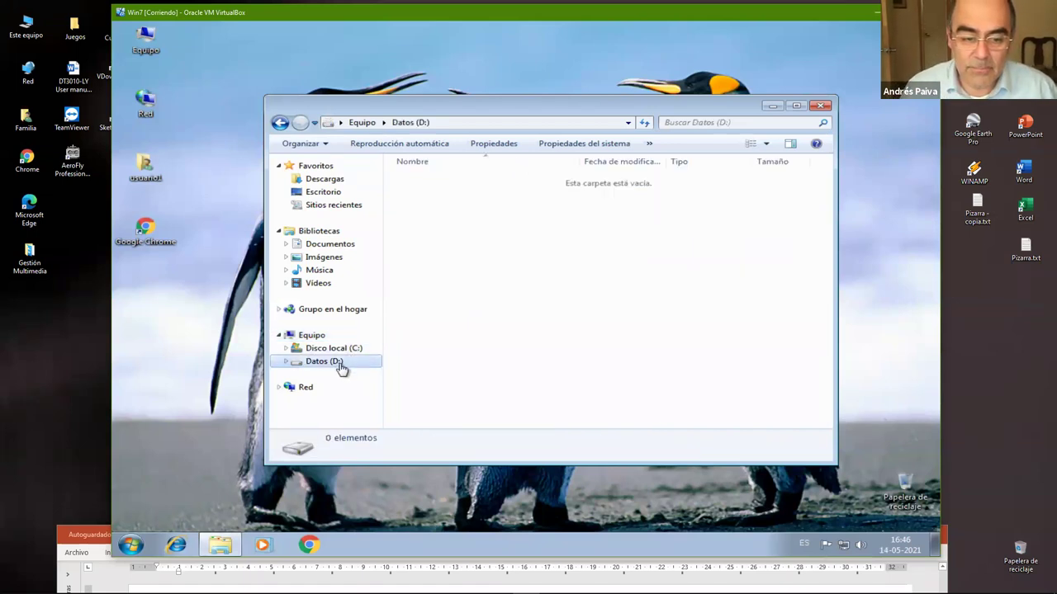
{"action": "right_click", "coordinate": [476, 246]}
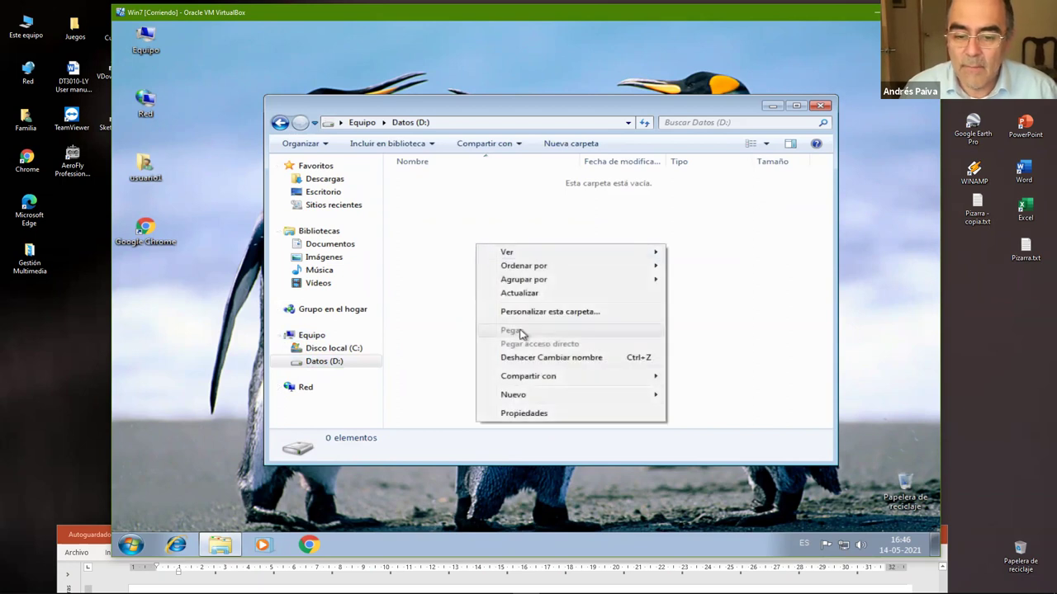
Create a new text document on D: named 'Archivo del disco D'.
{"action": "mouse_move", "coordinate": [540, 395]}
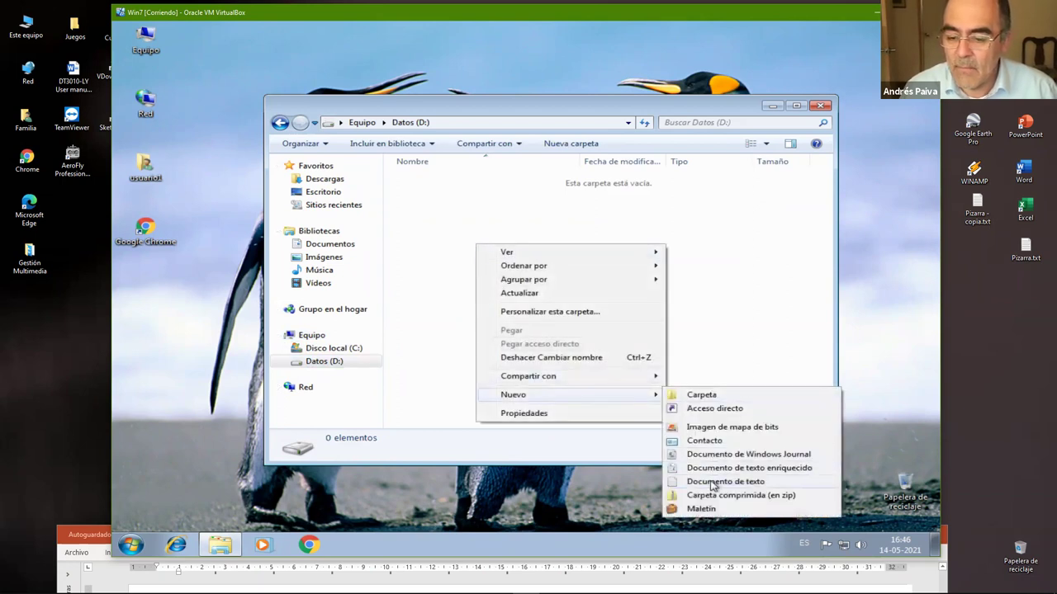
{"action": "left_click", "coordinate": [711, 483]}
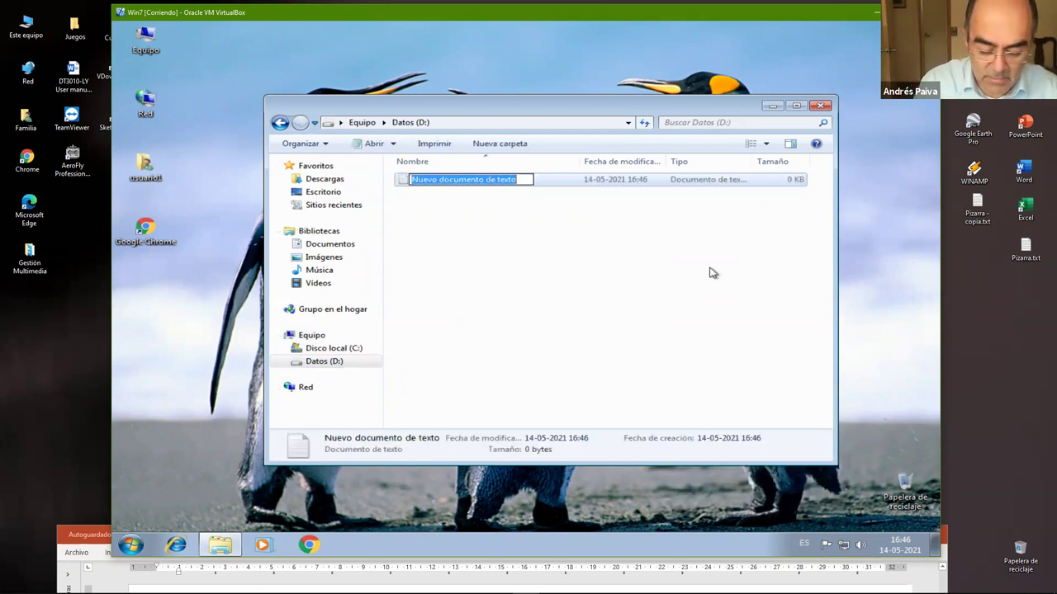
{"action": "type", "text": "Archivo del disco D"}
{"action": "key", "text": "Return"}
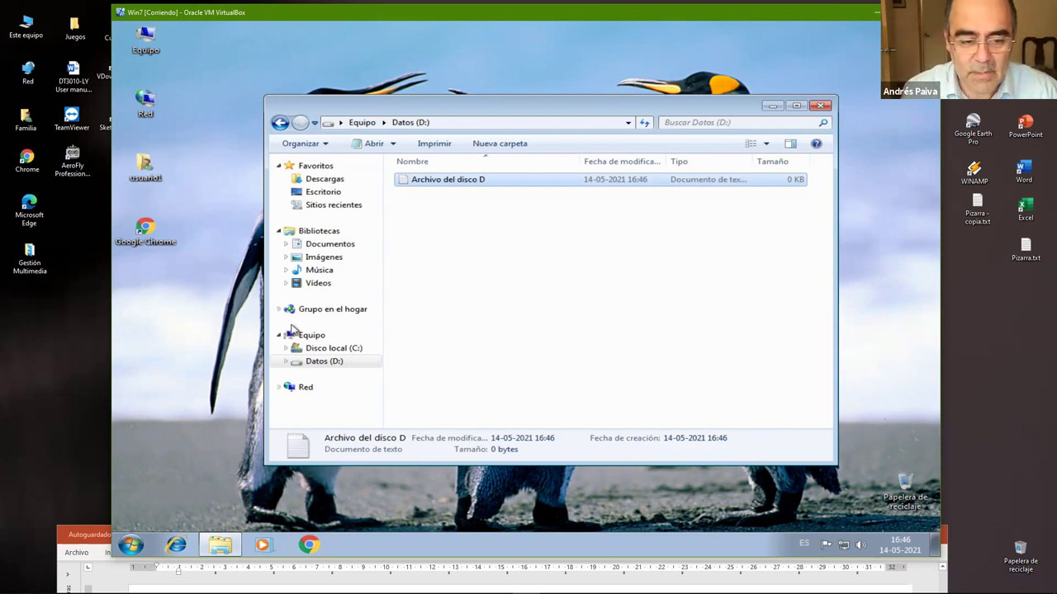
Check Disco local (C:) and the Documentos library, then close Explorer.
{"action": "left_click", "coordinate": [331, 350]}
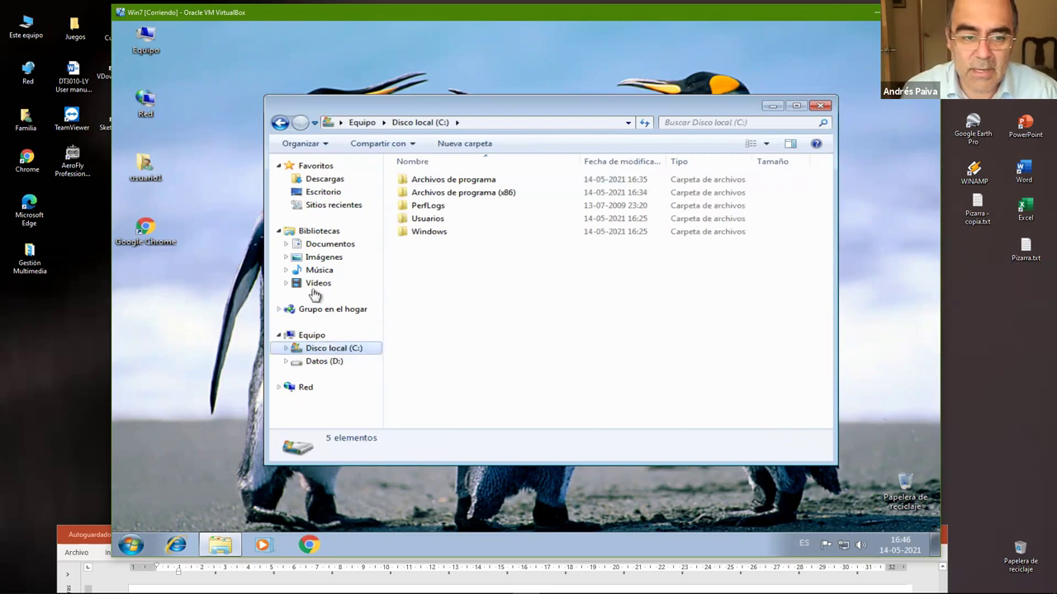
{"action": "left_click", "coordinate": [328, 245]}
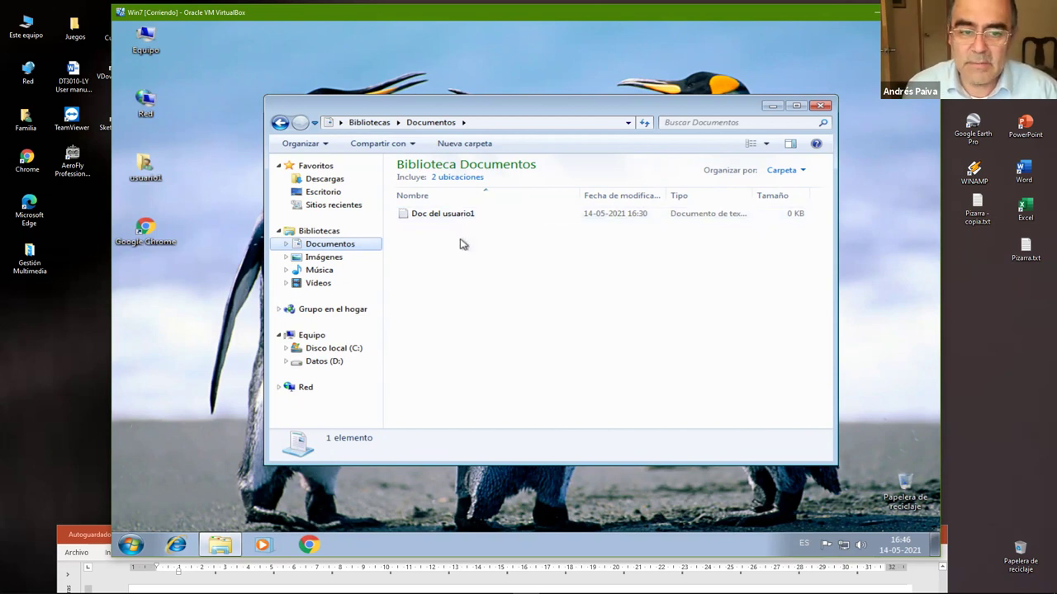
{"action": "left_click", "coordinate": [821, 105]}
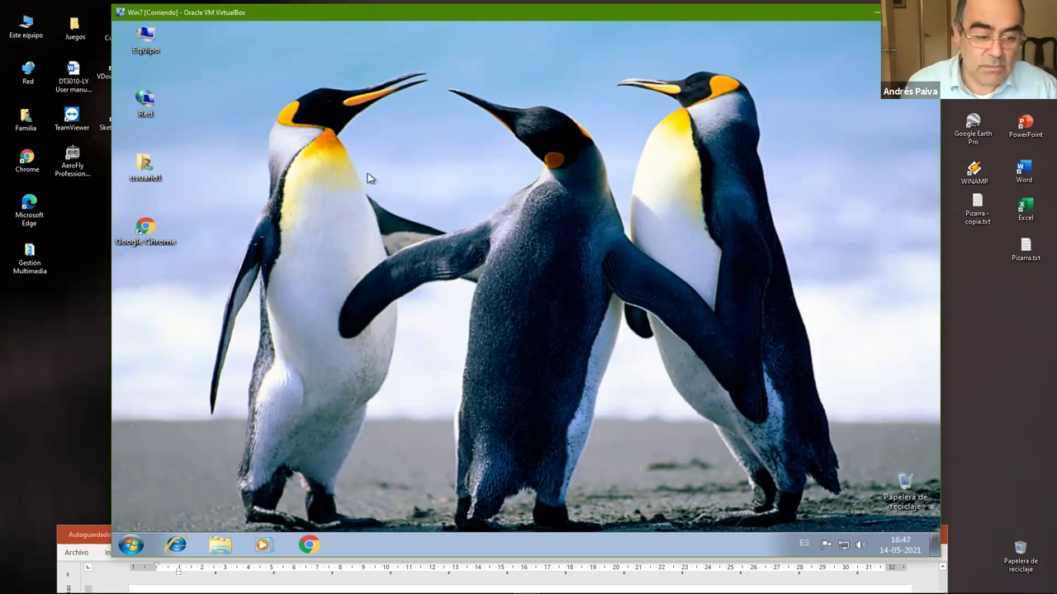
In the VM, search 'directiva' and launch Directiva de seguridad local.
{"action": "left_click", "coordinate": [131, 544]}
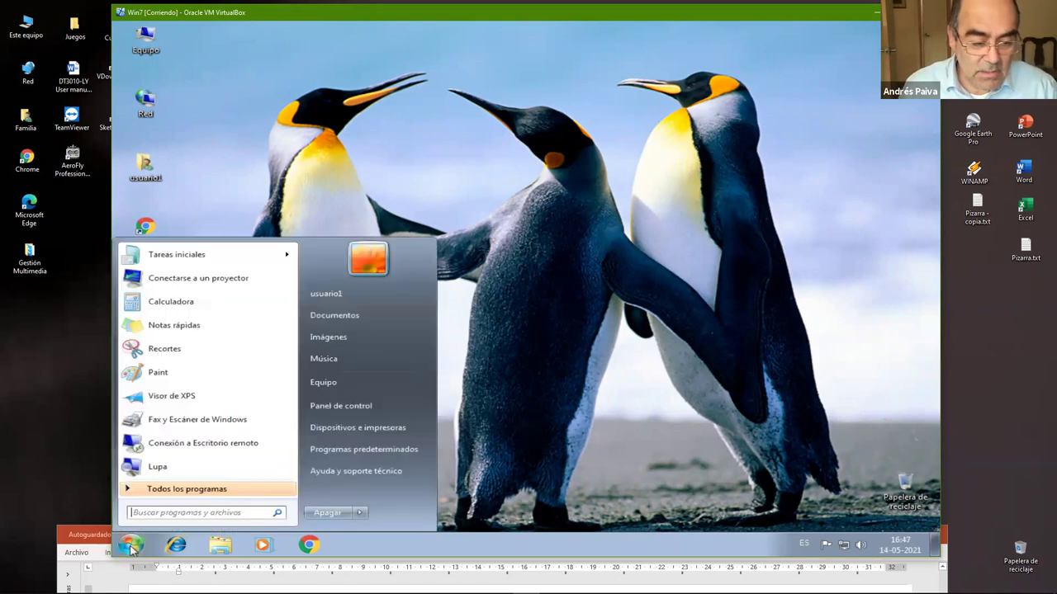
{"action": "left_click", "coordinate": [166, 514]}
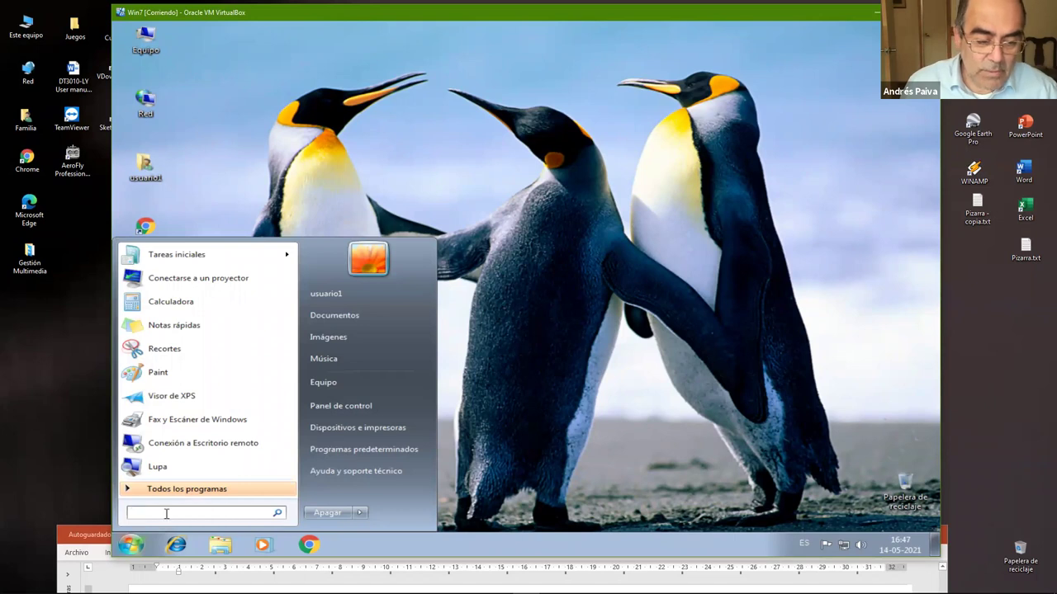
{"action": "type", "text": "directiva"}
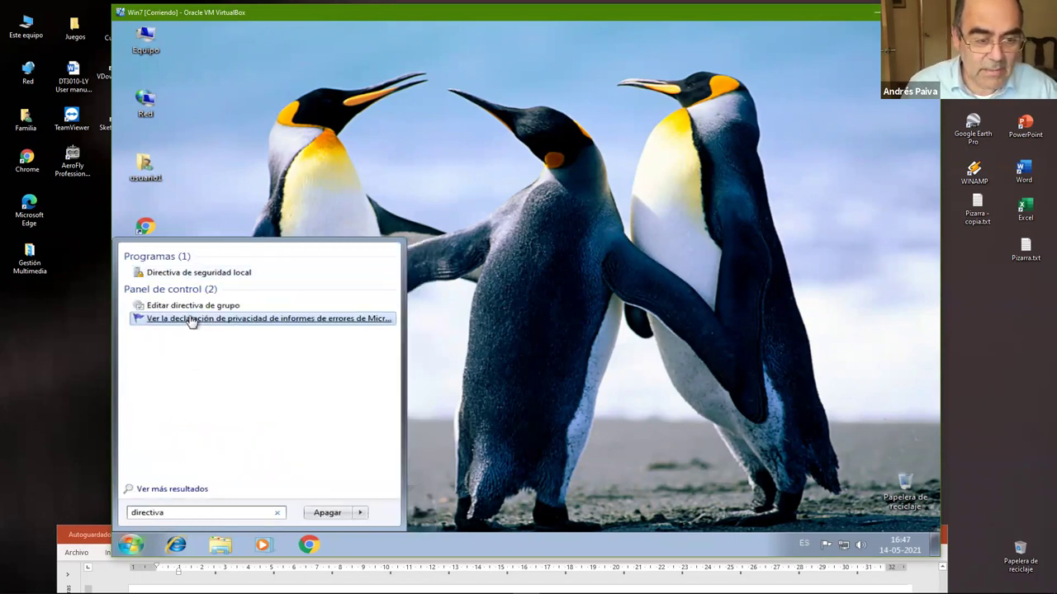
{"action": "left_click", "coordinate": [198, 273]}
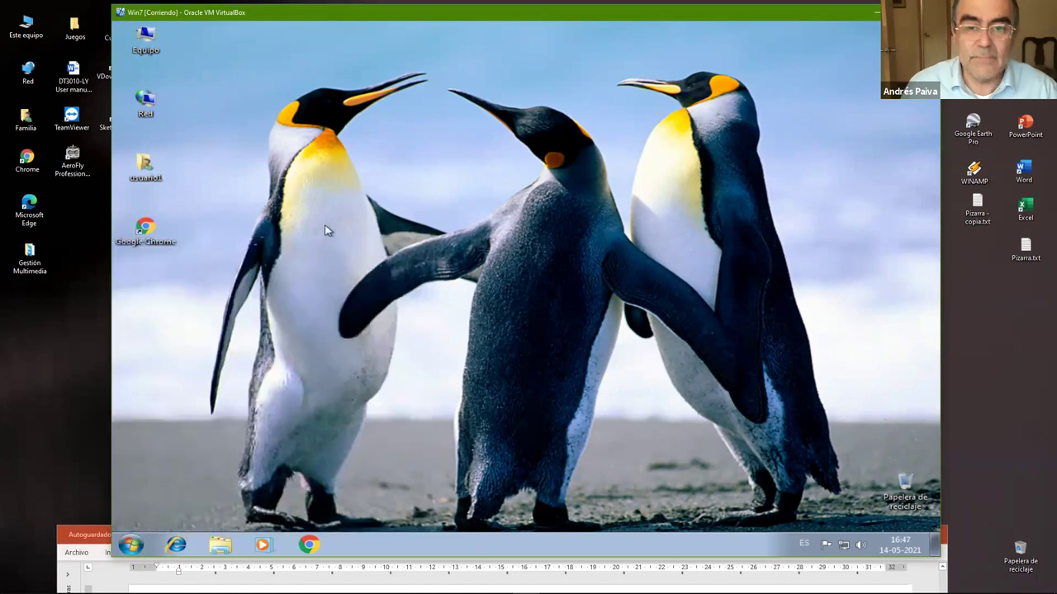
{"action": "left_click_drag", "start_coordinate": [365, 40], "coordinate": [383, 59]}
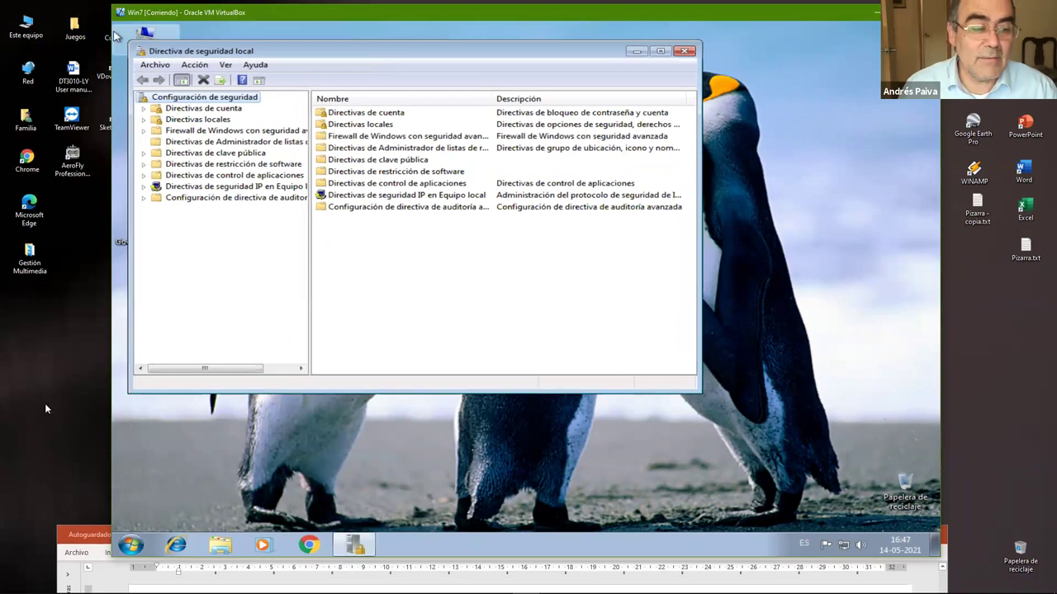
On the host, search 'directi' and open its Directiva de seguridad local.
{"action": "left_click", "coordinate": [13, 563]}
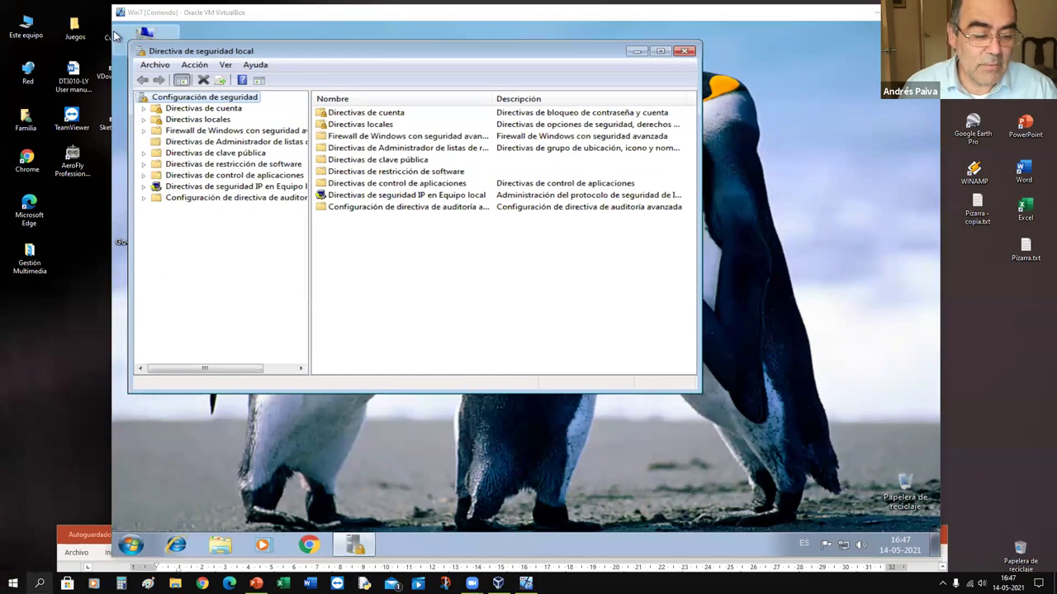
{"action": "key", "text": "super+s"}
{"action": "type", "text": "directi"}
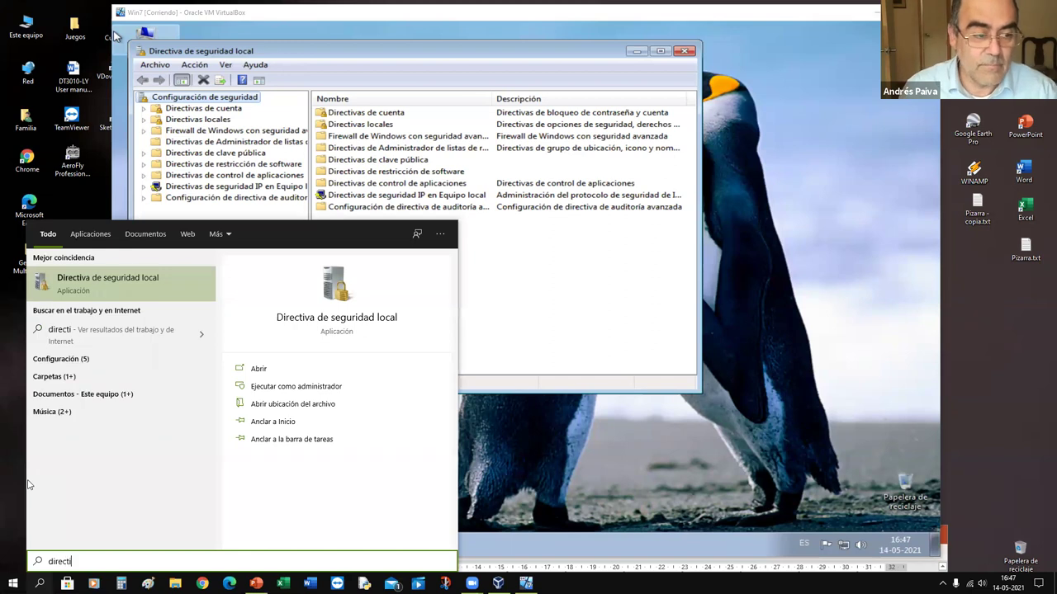
{"action": "left_click", "coordinate": [78, 310]}
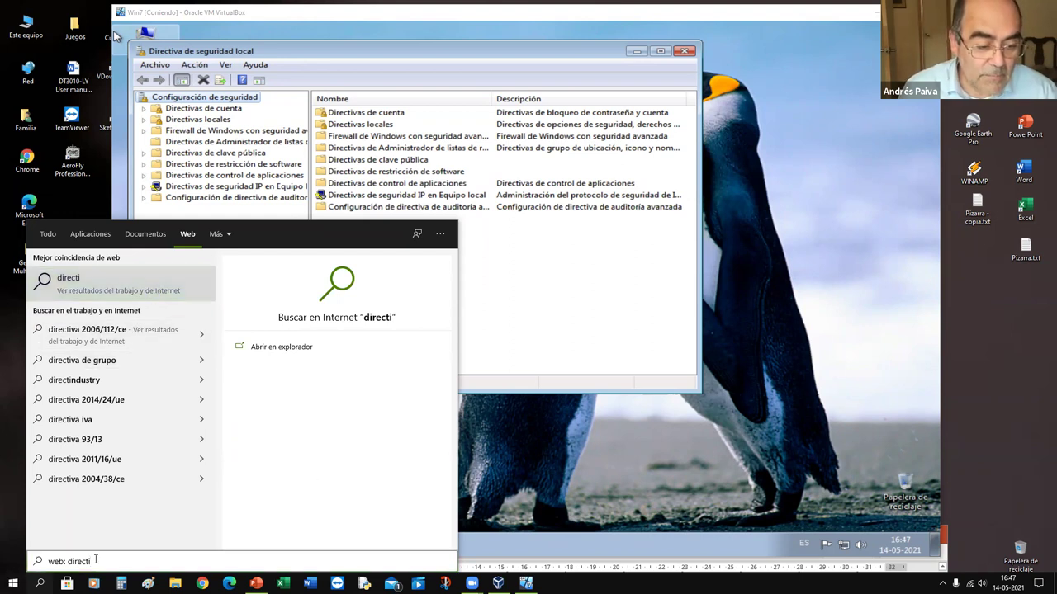
{"action": "left_click", "coordinate": [137, 554]}
{"action": "key", "text": "BackSpace"}
{"action": "key", "text": "BackSpace"}
{"action": "key", "text": "BackSpace"}
{"action": "key", "text": "BackSpace"}
{"action": "key", "text": "BackSpace"}
{"action": "key", "text": "BackSpace"}
{"action": "key", "text": "BackSpace"}
{"action": "key", "text": "BackSpace"}
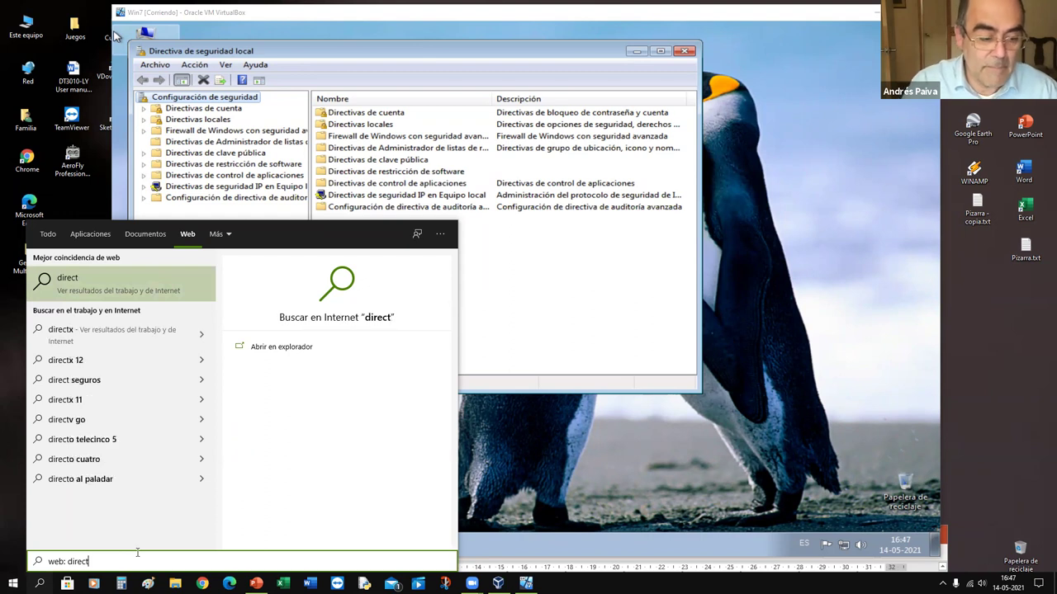
{"action": "type", "text": "directi"}
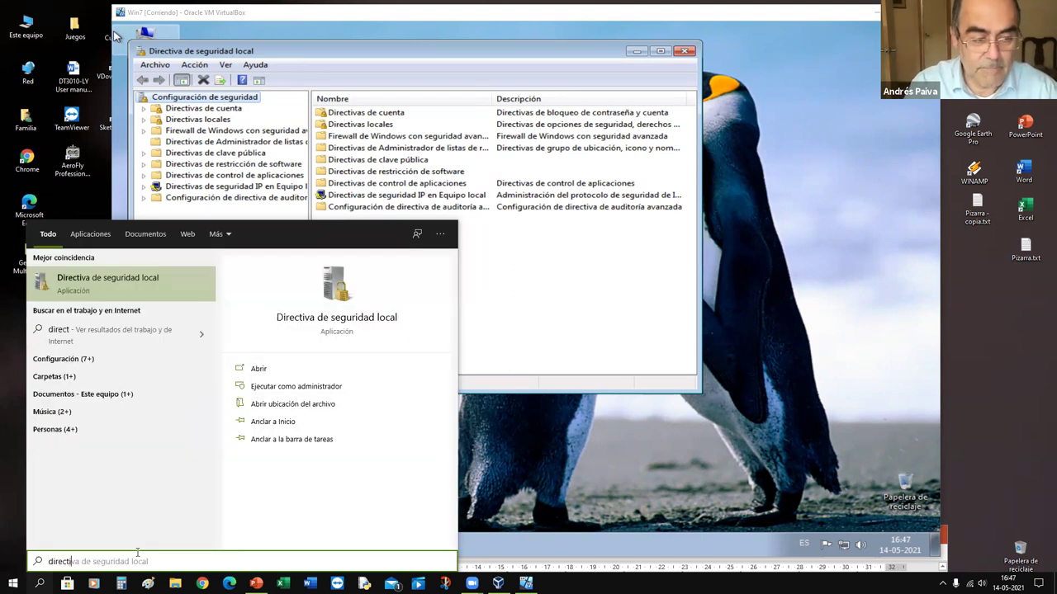
{"action": "left_click", "coordinate": [116, 295]}
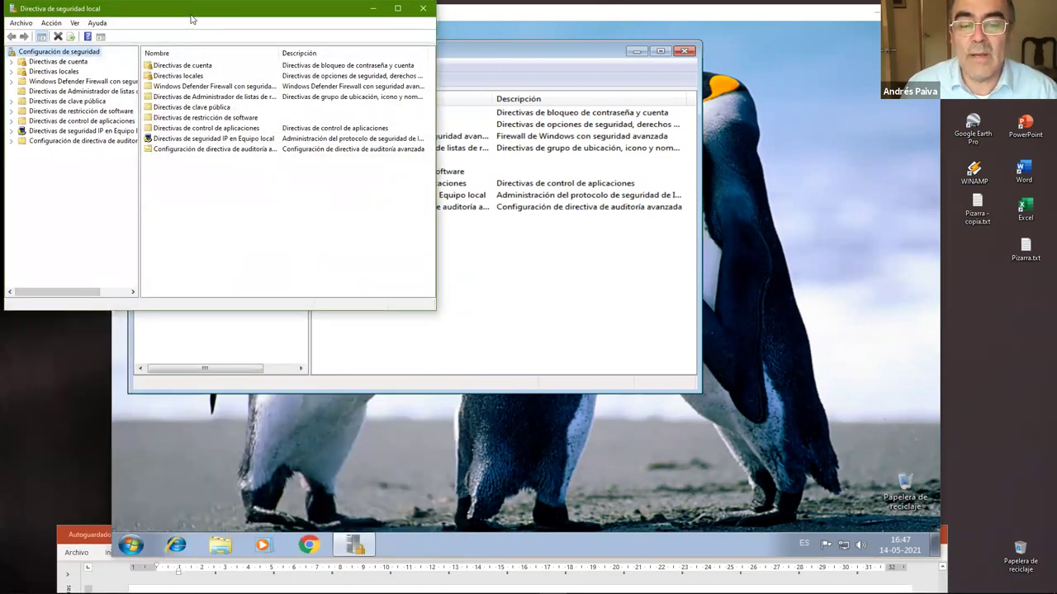
Compare the host's policy window beside the VM's, then close the host console.
{"action": "left_click_drag", "start_coordinate": [189, 18], "coordinate": [477, 246]}
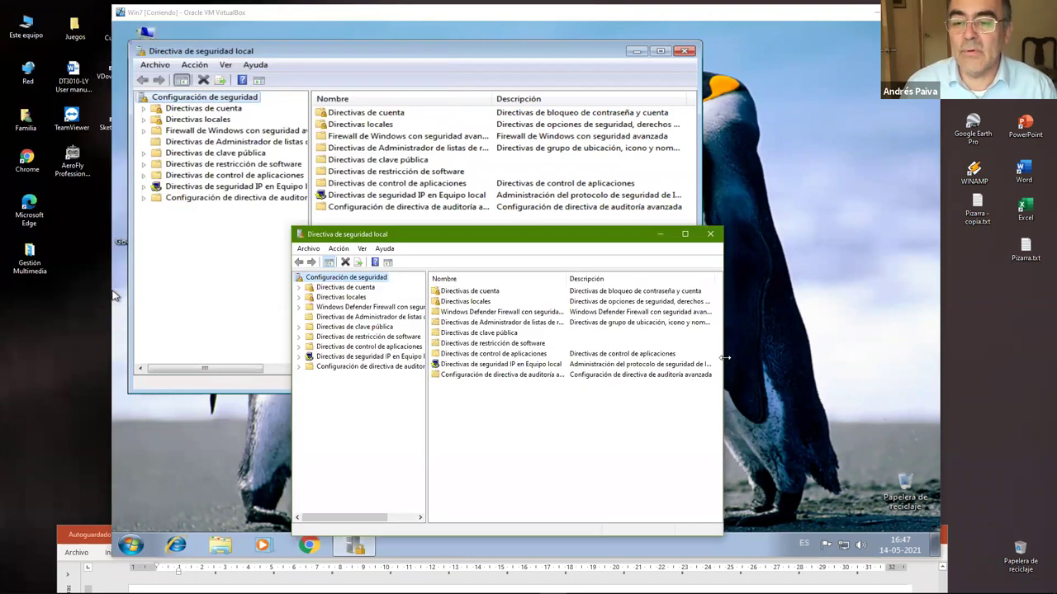
{"action": "left_click_drag", "start_coordinate": [724, 361], "coordinate": [790, 360]}
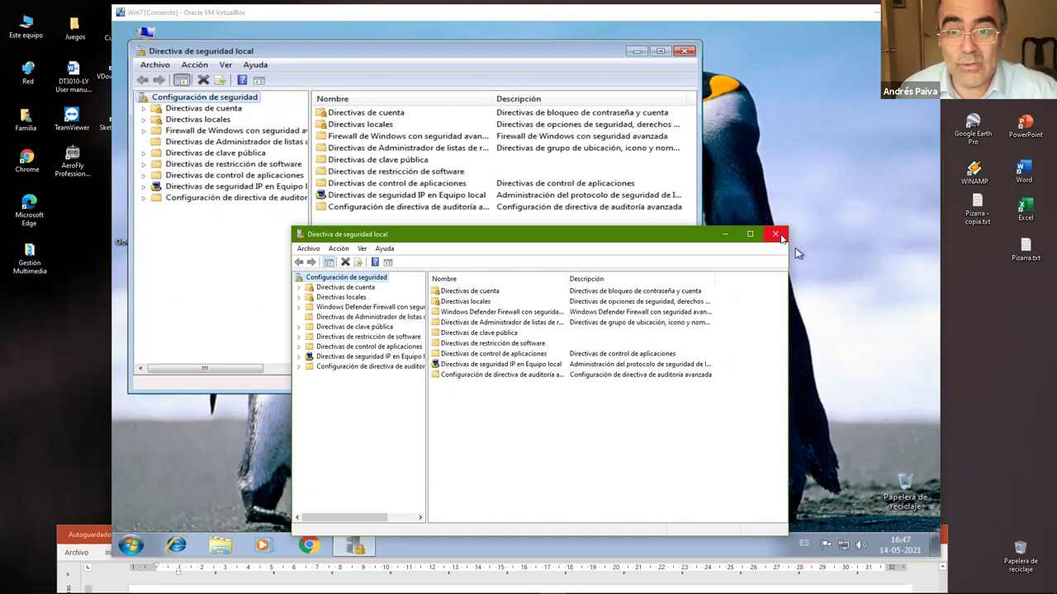
{"action": "left_click", "coordinate": [776, 235]}
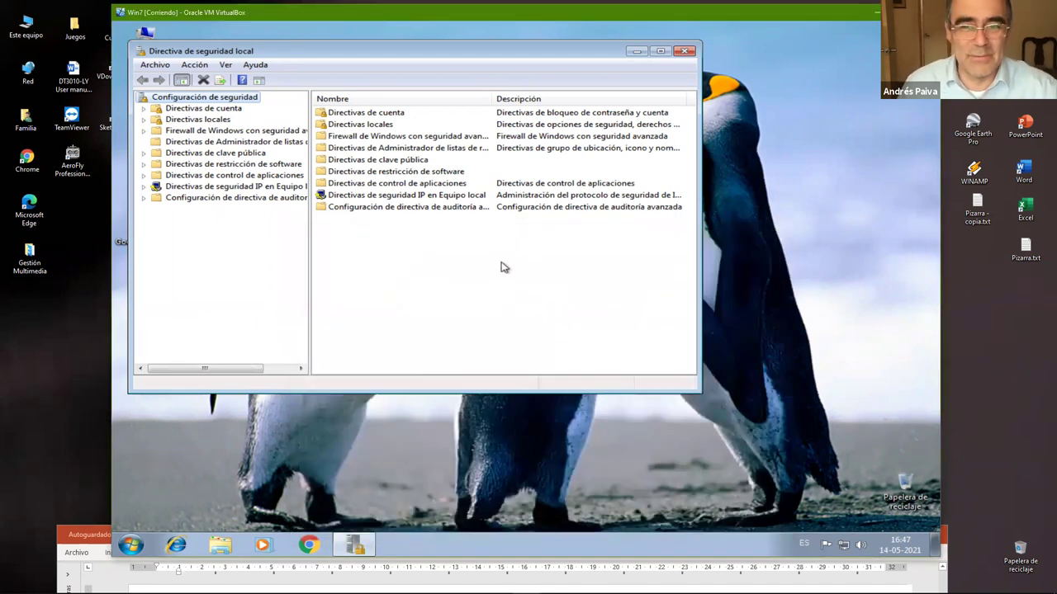
Set Longitud mínima de la contraseña to 8 characters and close the policy console.
{"action": "left_click", "coordinate": [143, 109]}
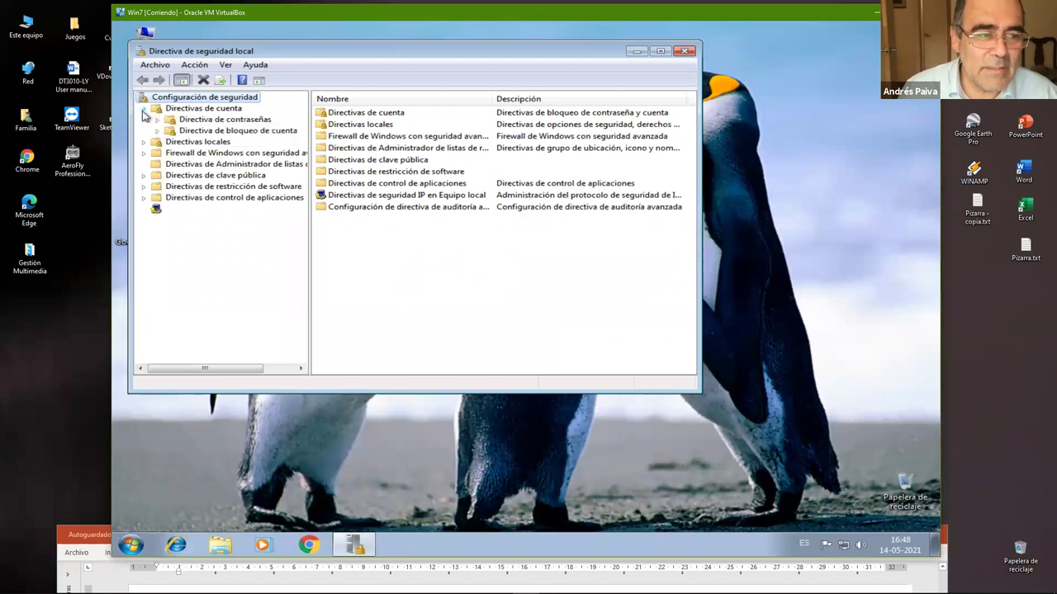
{"action": "left_click", "coordinate": [233, 120]}
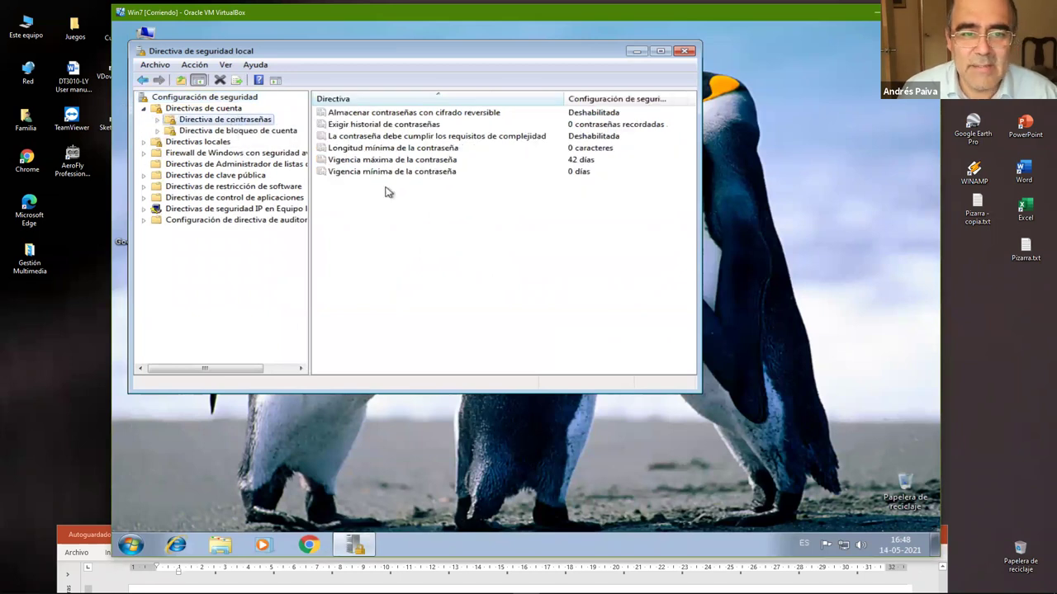
{"action": "left_click", "coordinate": [583, 153]}
{"action": "double_click", "coordinate": [583, 154]}
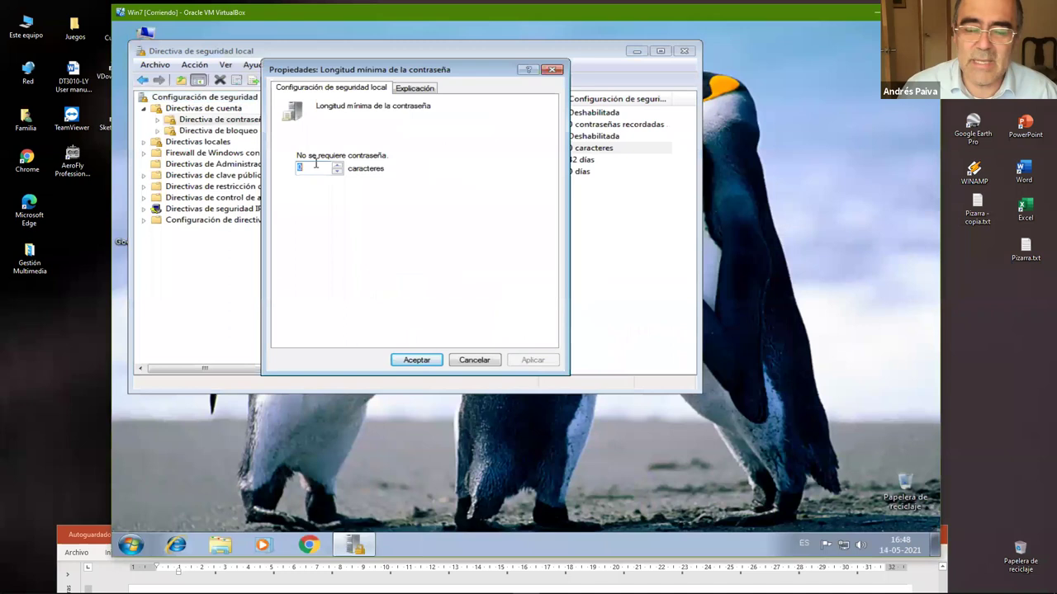
{"action": "type", "text": "8"}
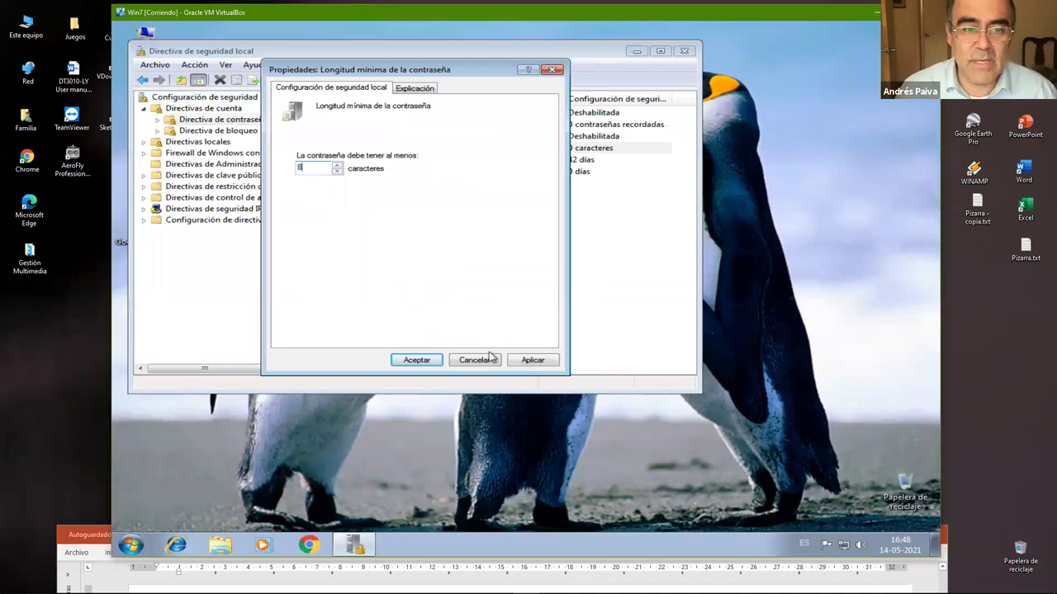
{"action": "left_click", "coordinate": [419, 360]}
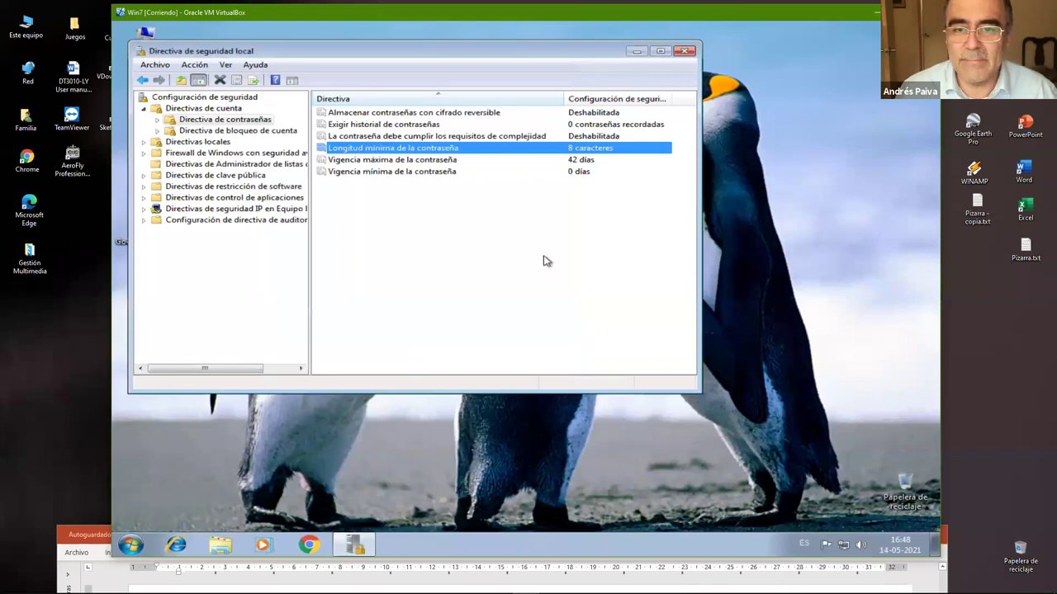
{"action": "left_click", "coordinate": [686, 51]}
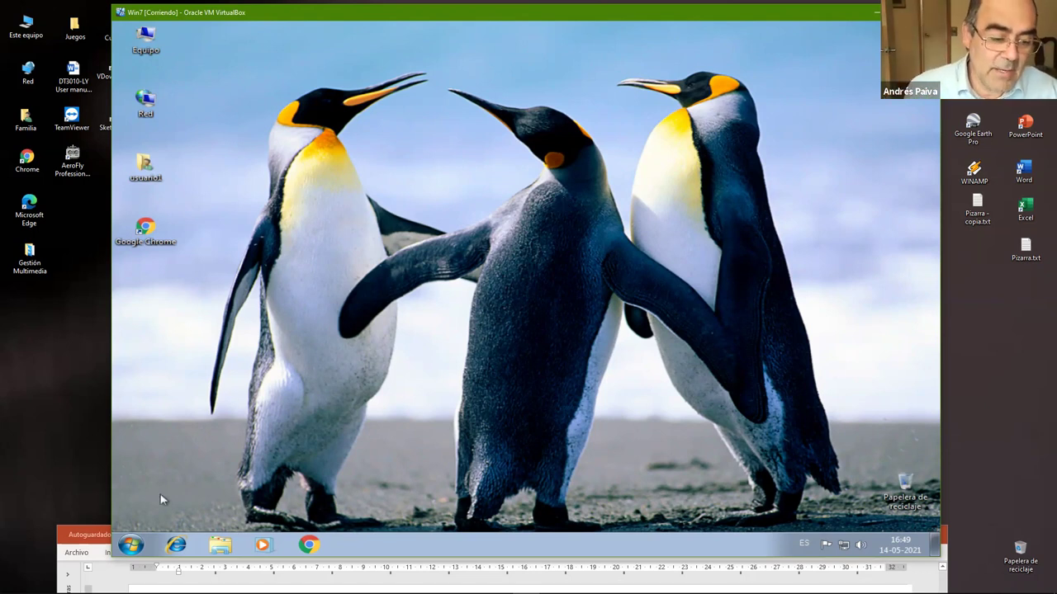
Open Control Panel in small-icons view and enlarge its window.
{"action": "left_click", "coordinate": [129, 548]}
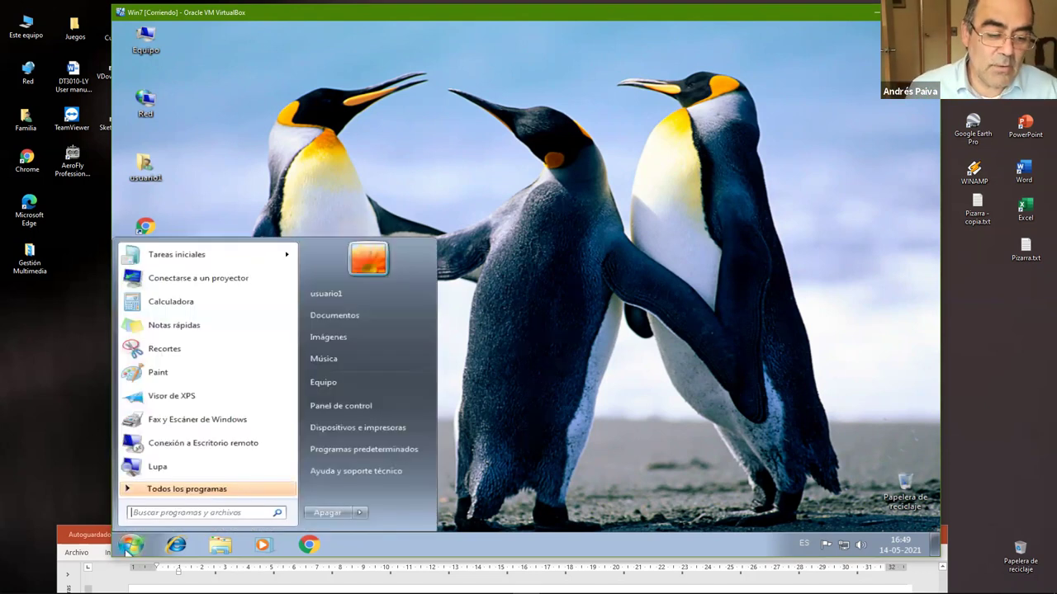
{"action": "left_click", "coordinate": [345, 408]}
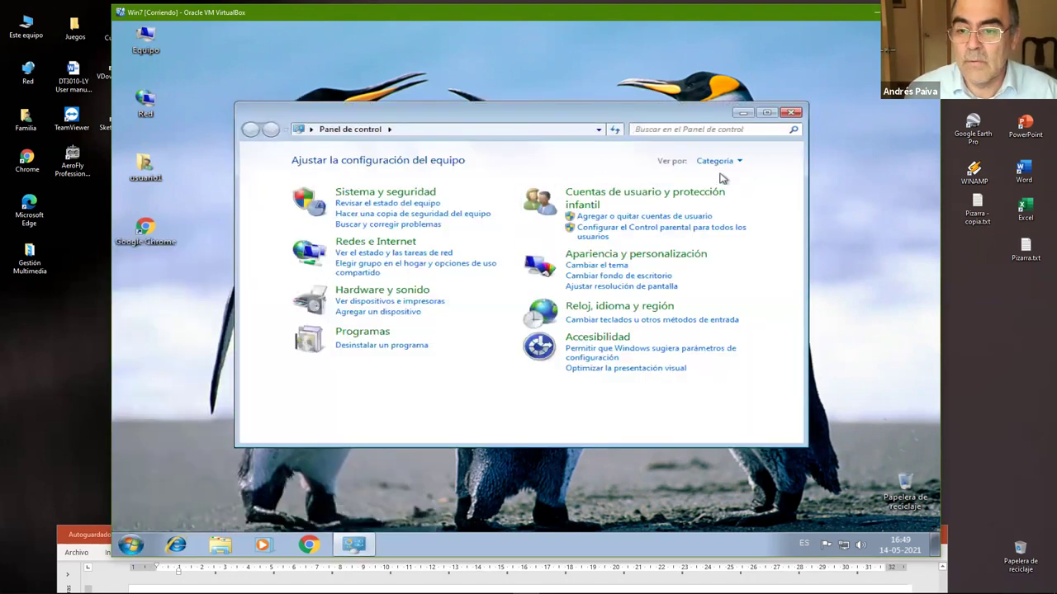
{"action": "left_click", "coordinate": [717, 161]}
{"action": "left_click", "coordinate": [723, 209]}
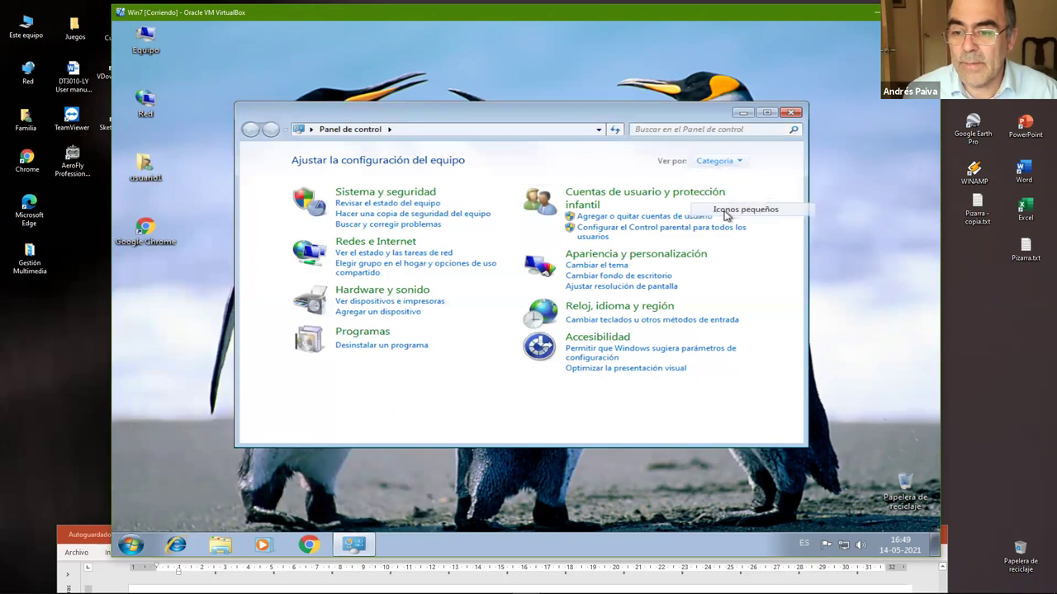
{"action": "left_click_drag", "start_coordinate": [680, 120], "coordinate": [589, 83]}
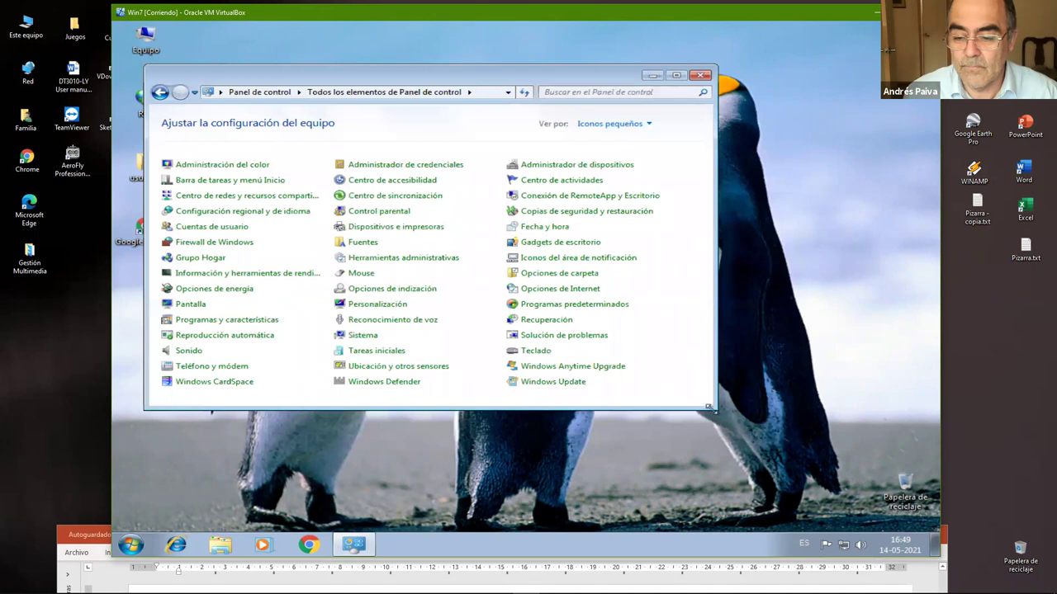
{"action": "left_click_drag", "start_coordinate": [715, 407], "coordinate": [926, 398]}
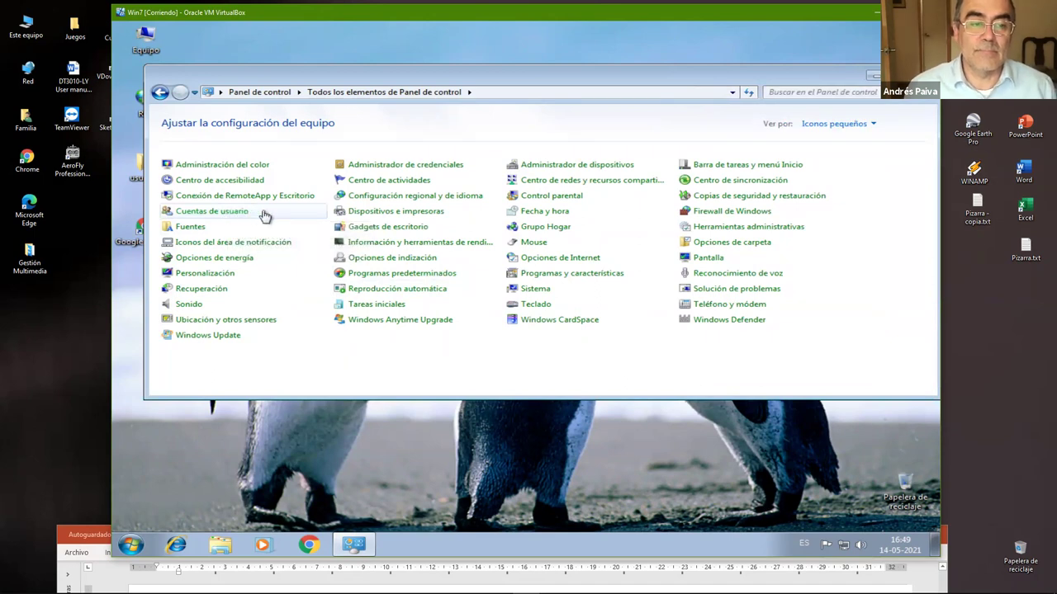
Go from Cuentas de usuario to Administrar otra cuenta and start a new account.
{"action": "left_click", "coordinate": [235, 213]}
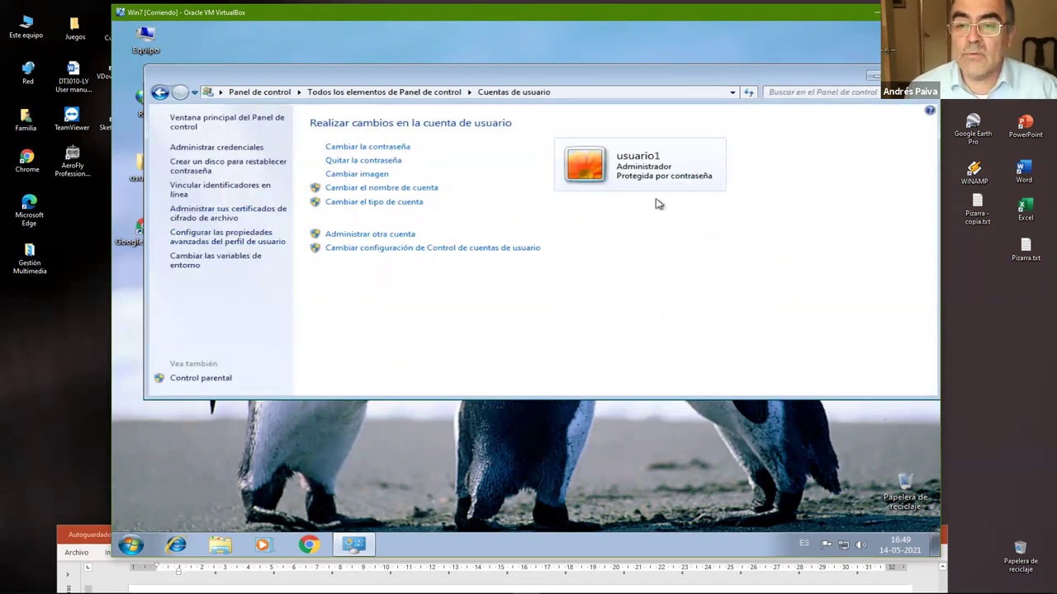
{"action": "left_click", "coordinate": [378, 235]}
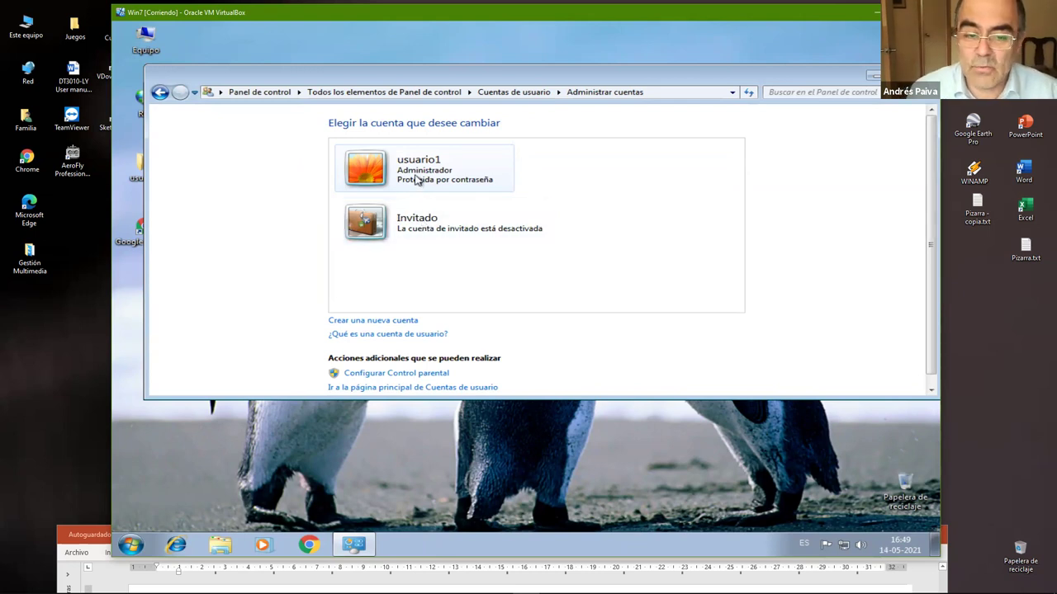
{"action": "left_click", "coordinate": [393, 322]}
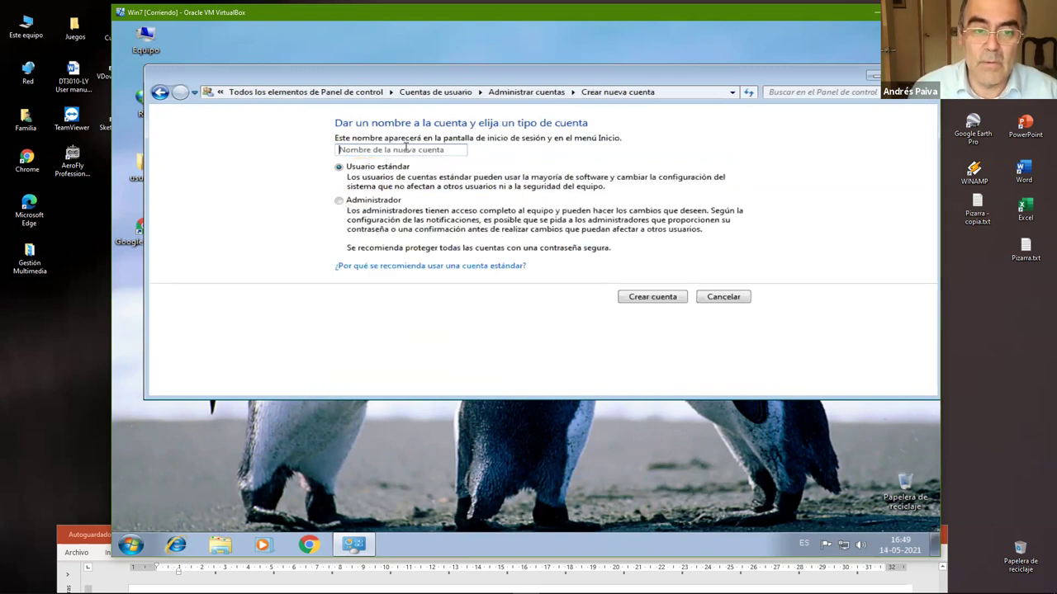
Create standard account usuario2 and open its password change page.
{"action": "left_click", "coordinate": [404, 148]}
{"action": "type", "text": "usuario2"}
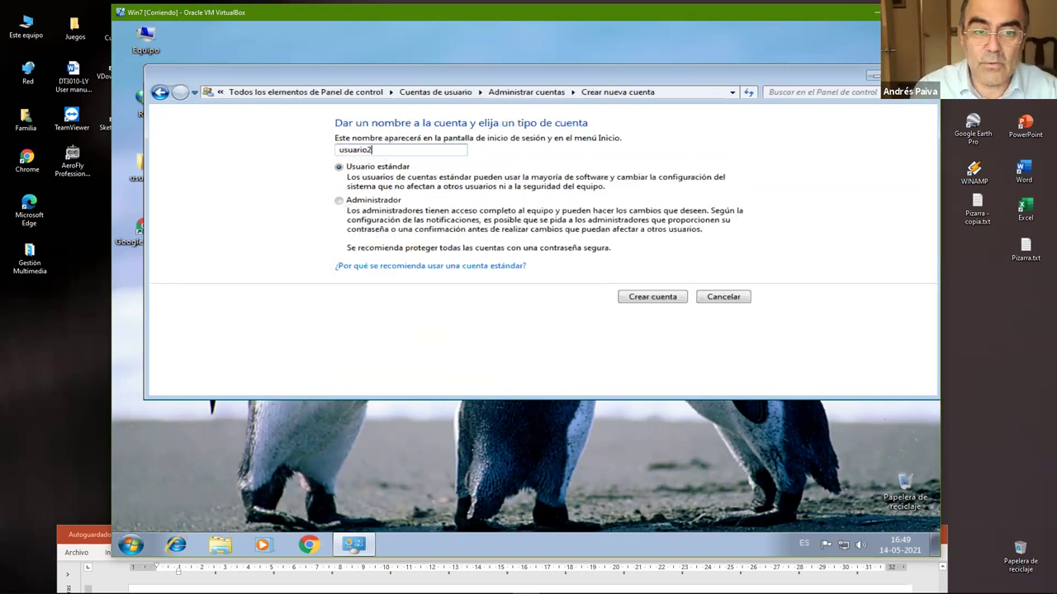
{"action": "key", "text": "Tab"}
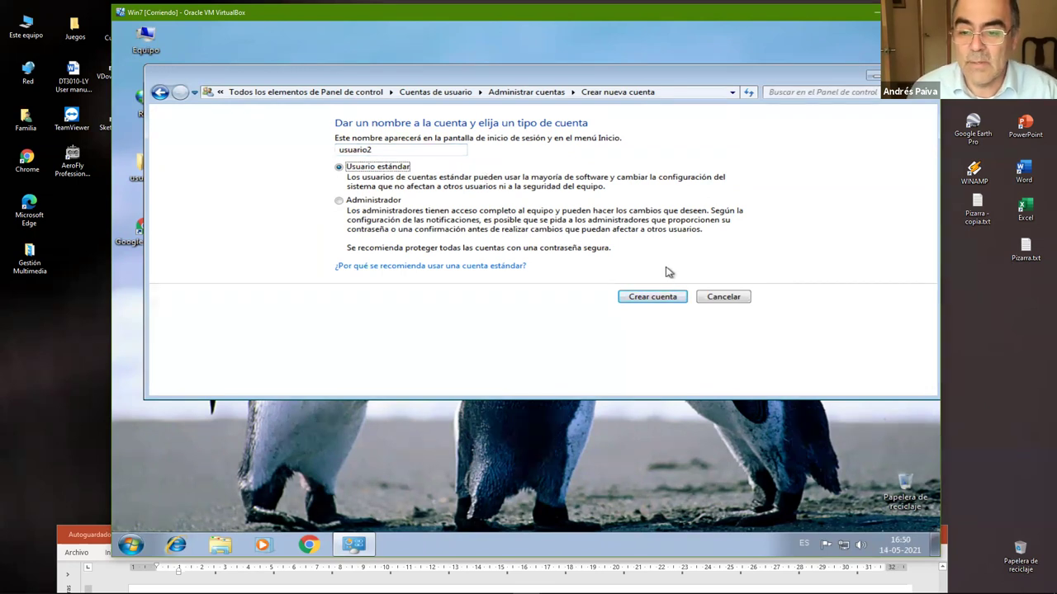
{"action": "left_click", "coordinate": [665, 297]}
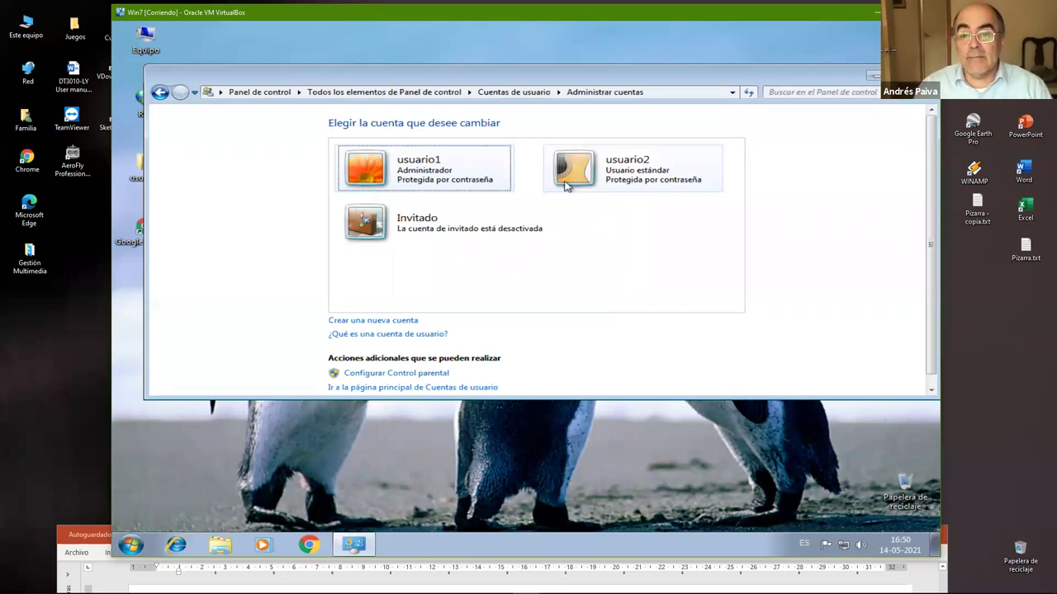
{"action": "left_click", "coordinate": [567, 171]}
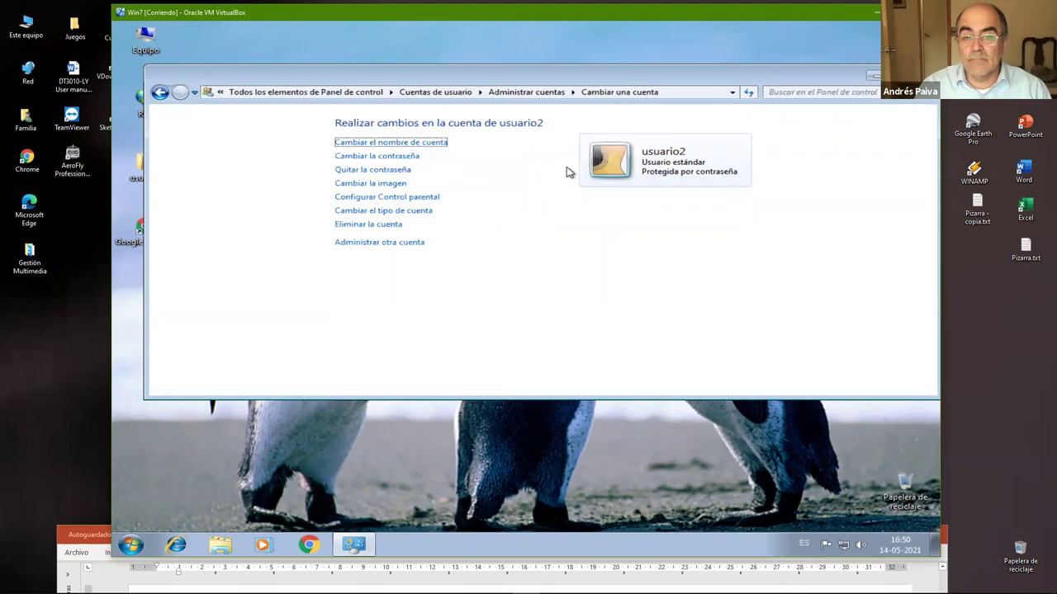
{"action": "left_click", "coordinate": [413, 157]}
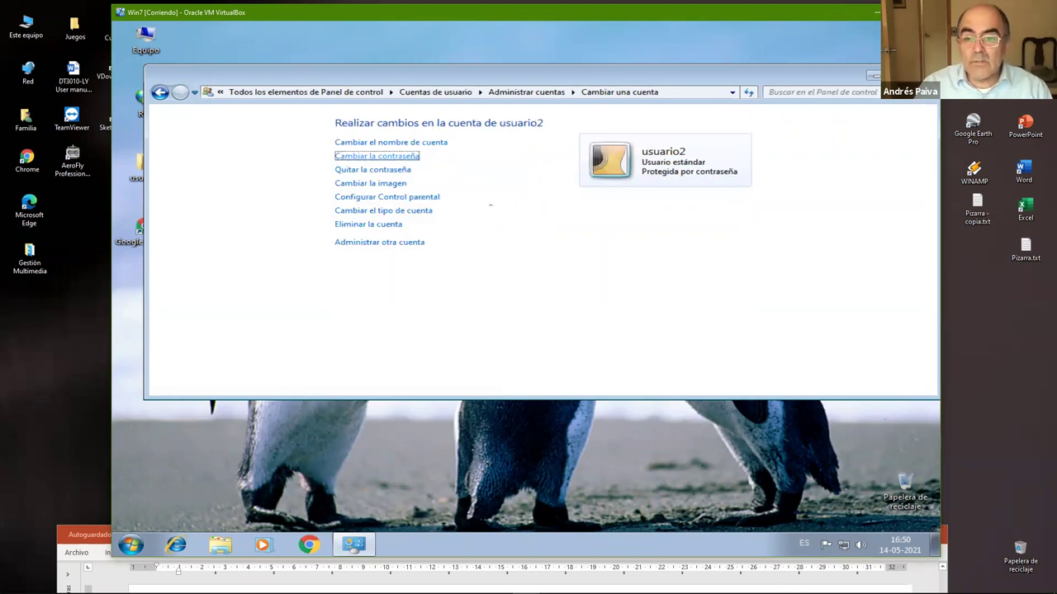
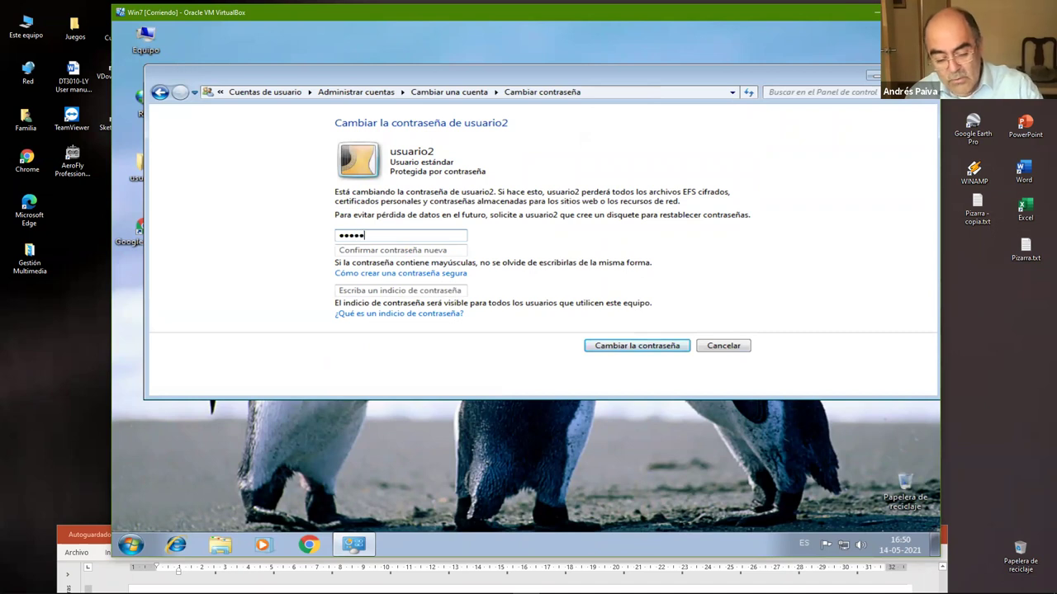
Submit a six-digit password with hint 'Primeros 6 numeros' and dismiss the policy error.
{"action": "key", "text": "Tab"}
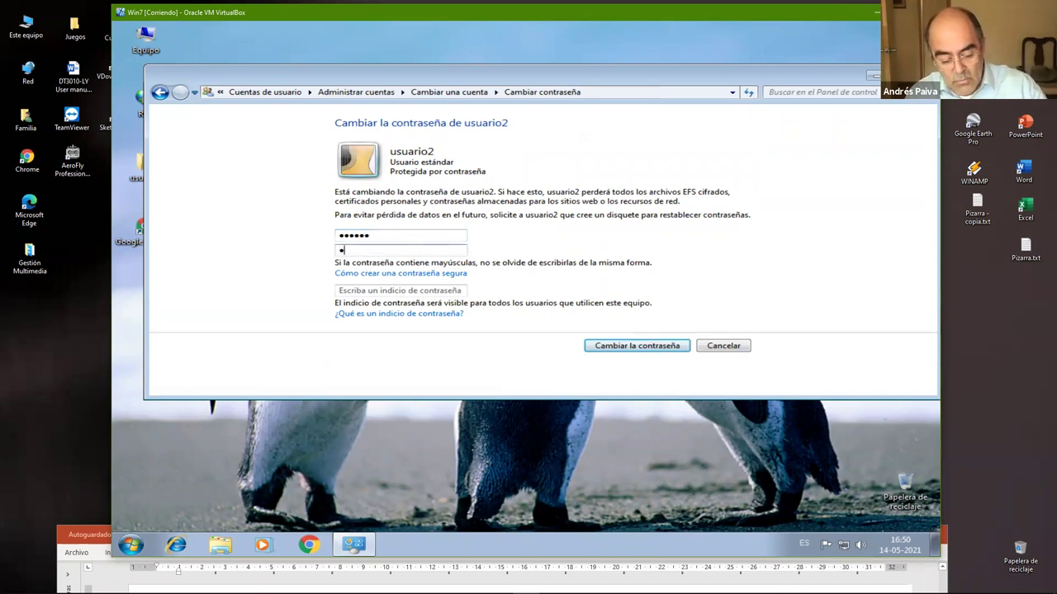
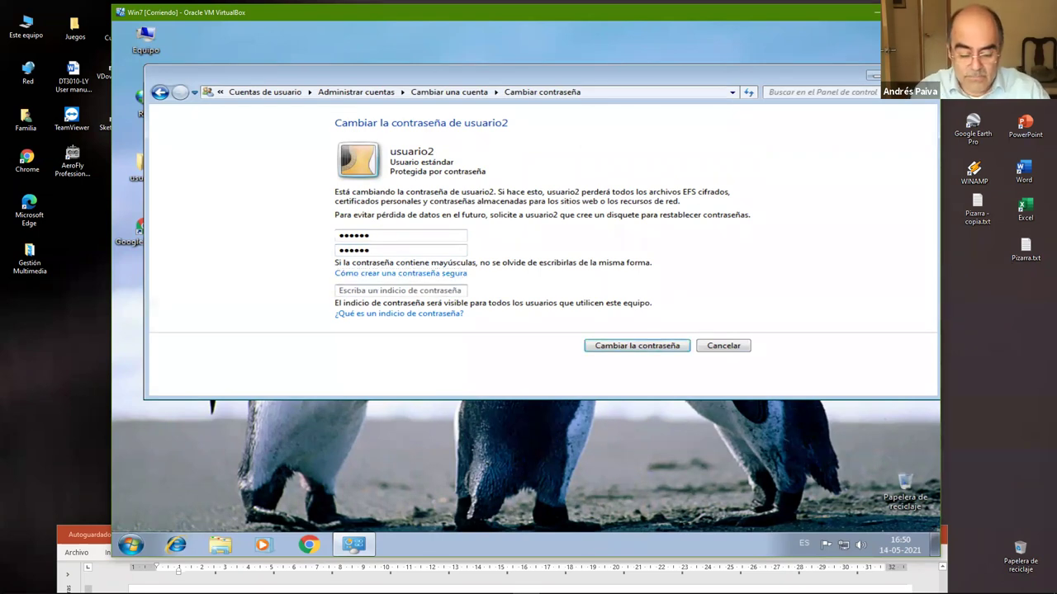
{"action": "type", "text": "Primeros "}
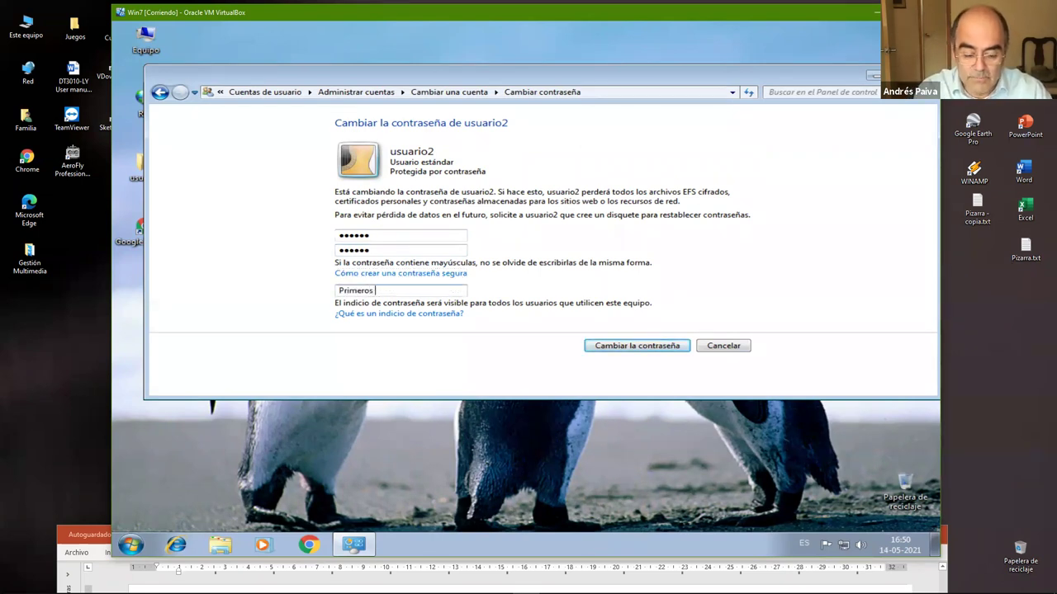
{"action": "type", "text": "6 numeros"}
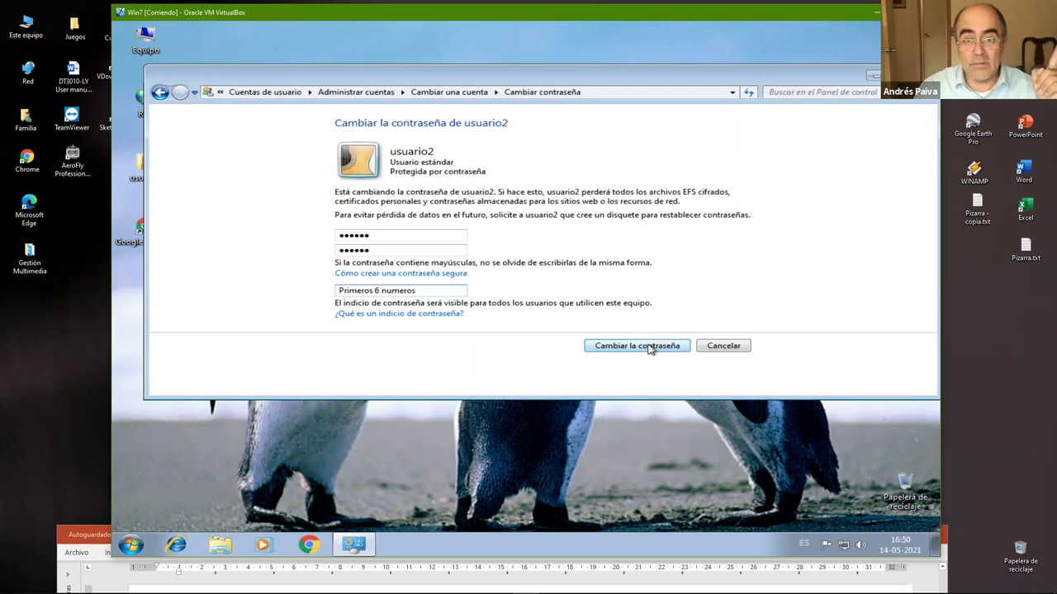
{"action": "left_click", "coordinate": [649, 348]}
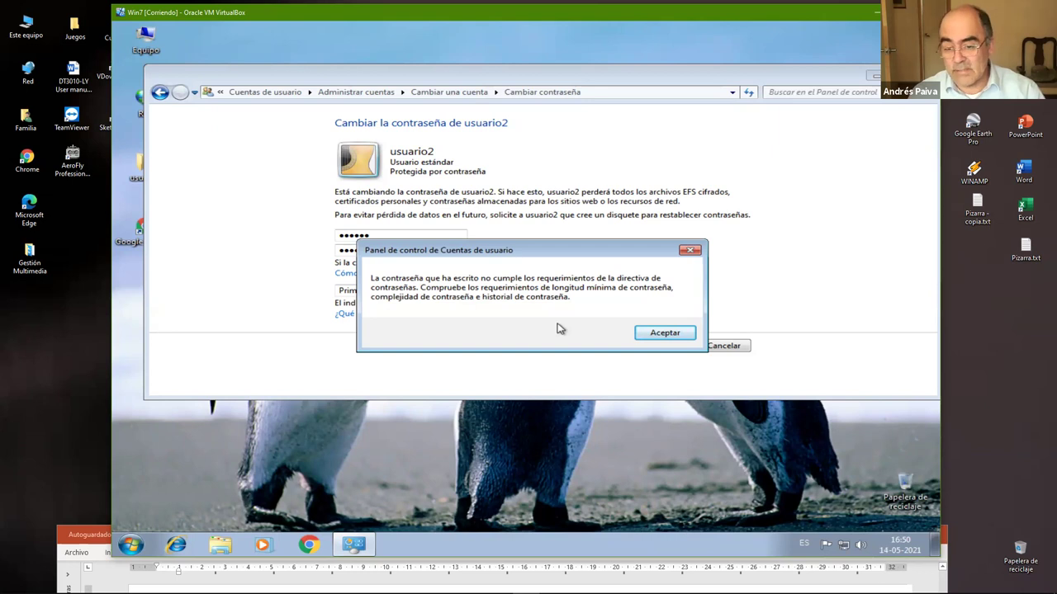
{"action": "key", "text": "Return"}
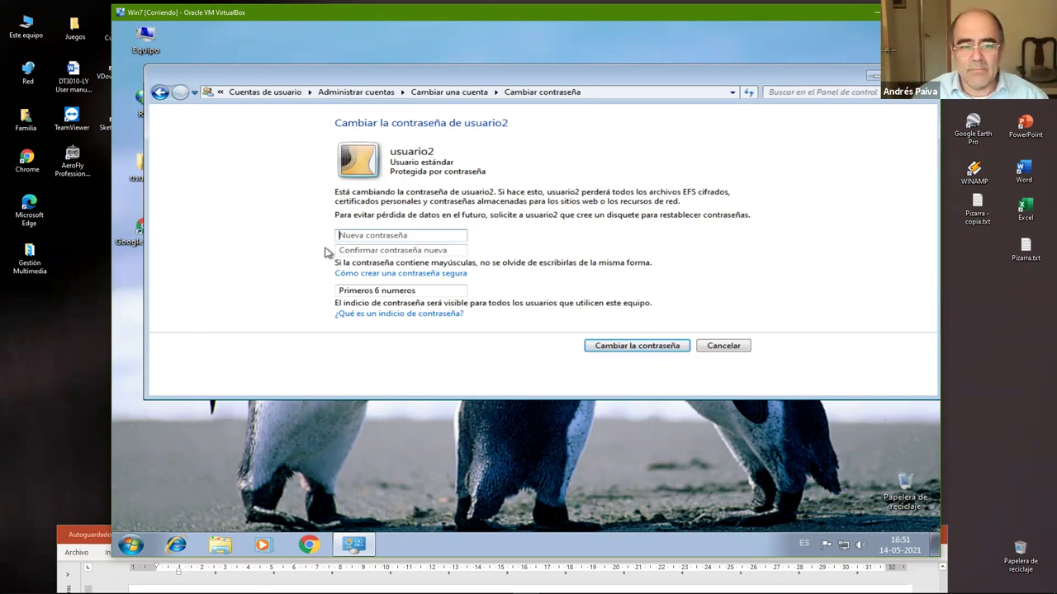
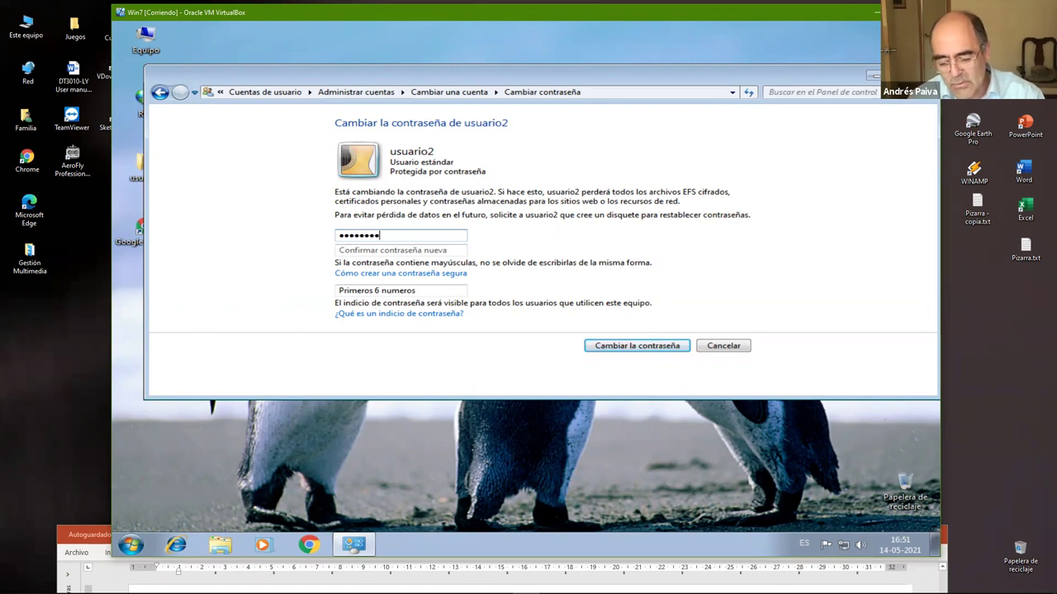
Apply an eight-digit password to usuario2 with hint 'Primeros 8 numeros', then close the window.
{"action": "key", "text": "Tab"}
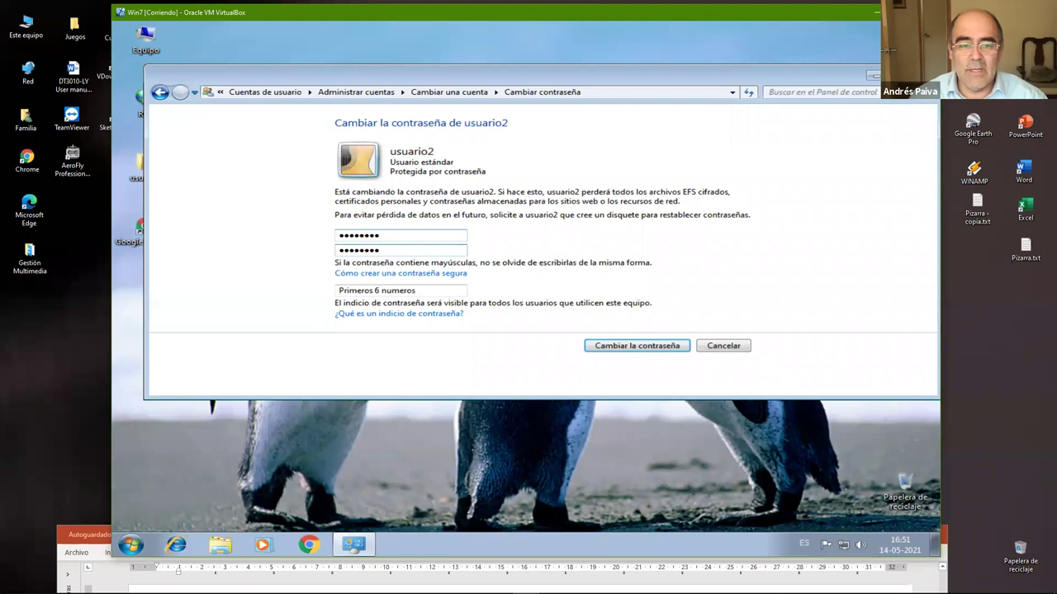
{"action": "key", "text": "Tab"}
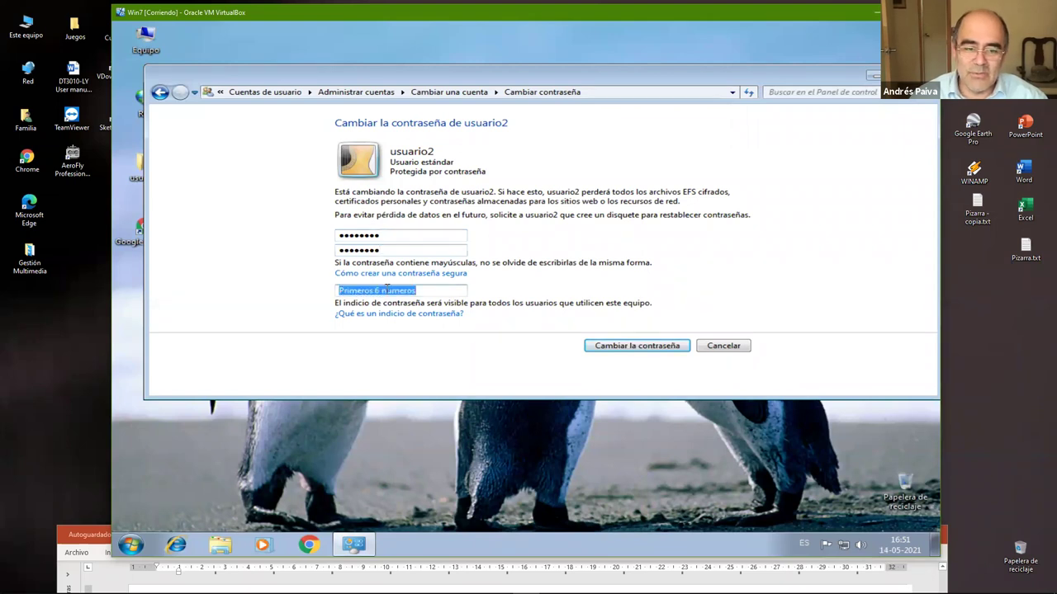
{"action": "left_click", "coordinate": [382, 289]}
{"action": "key", "text": "BackSpace"}
{"action": "type", "text": "8"}
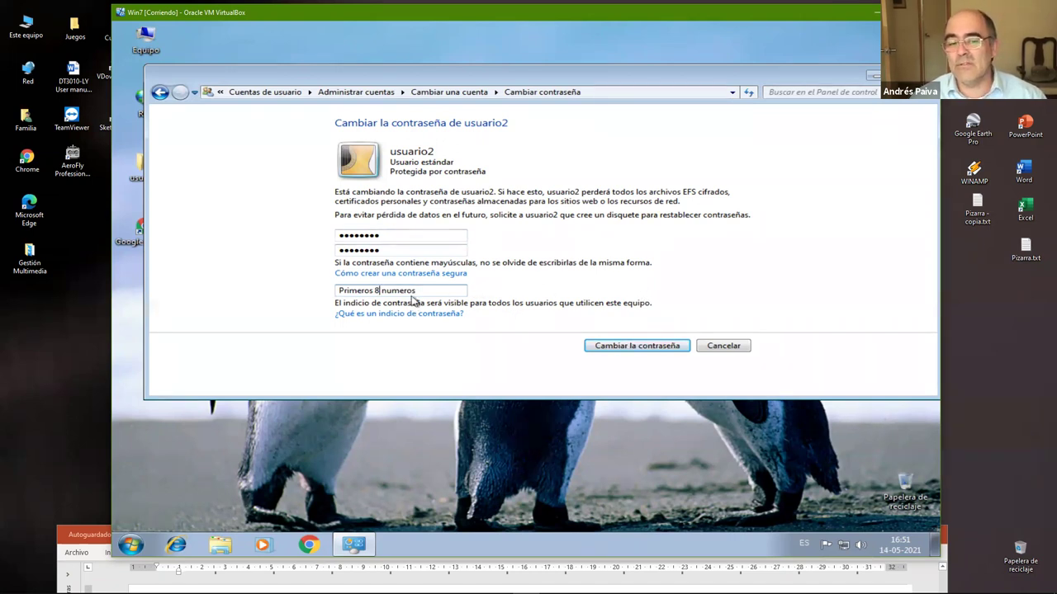
{"action": "left_click", "coordinate": [652, 352]}
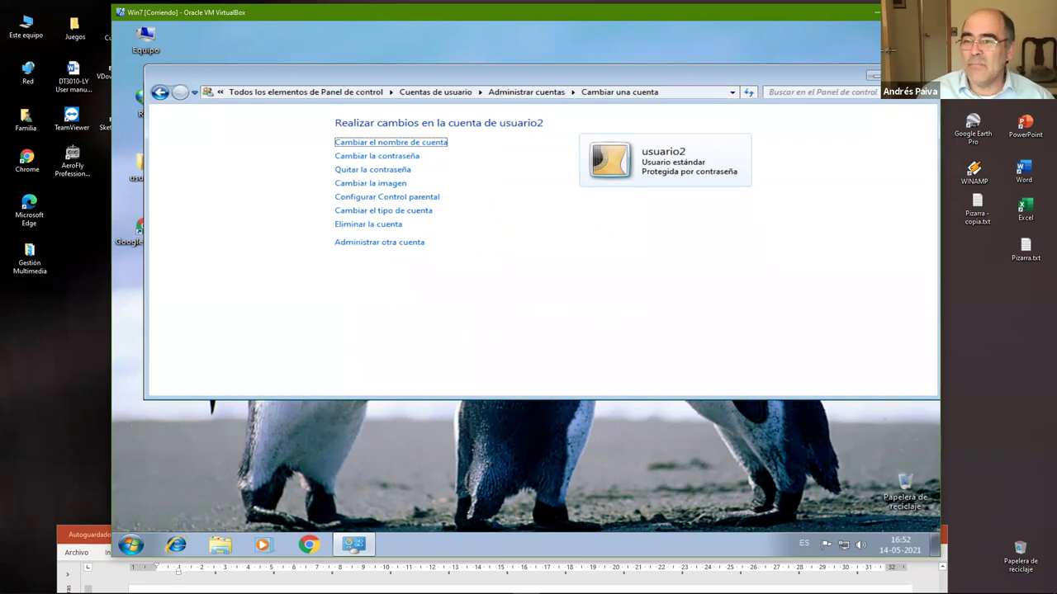
{"action": "key", "text": "alt+F4"}
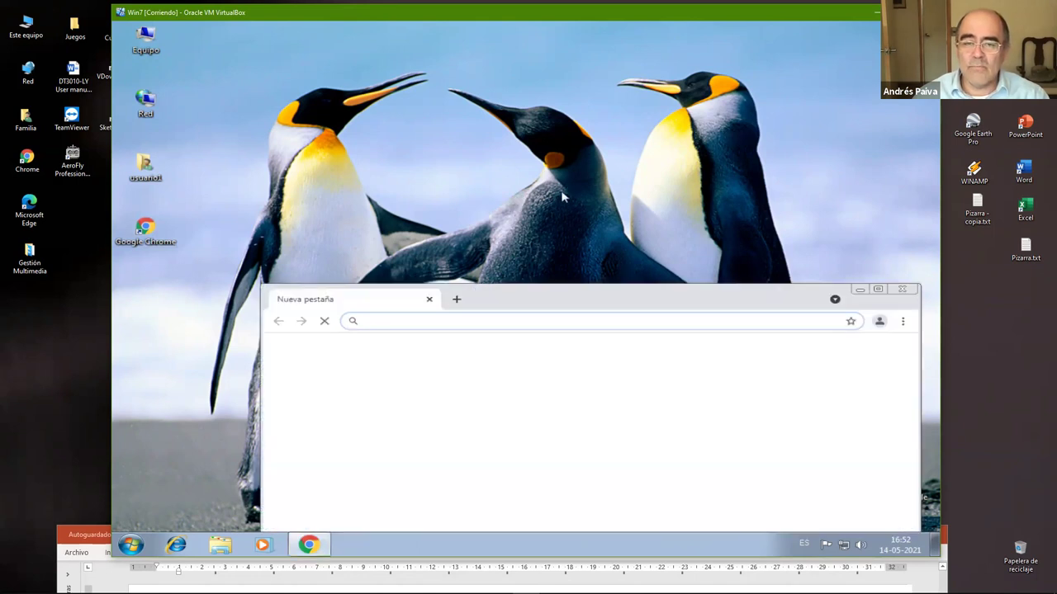
{"action": "left_click_drag", "start_coordinate": [621, 307], "coordinate": [567, 75]}
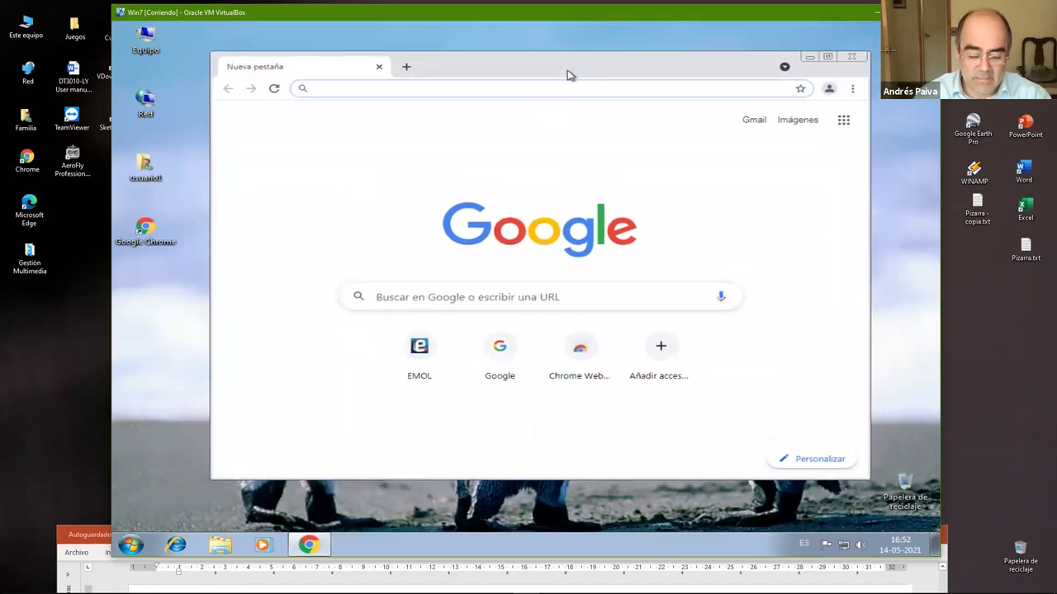
{"action": "type", "text": "www.canal"}
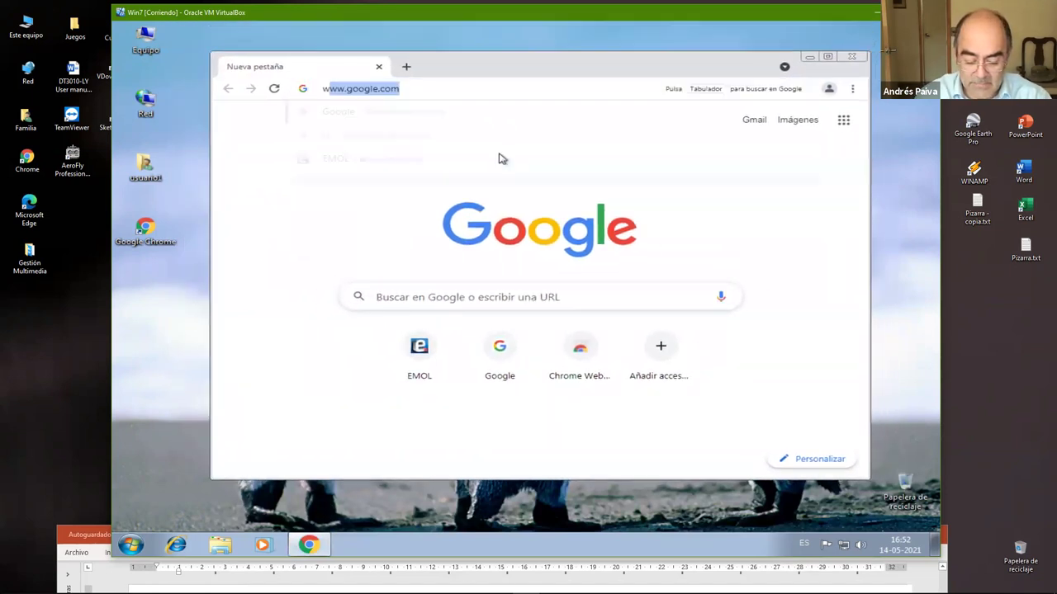
{"action": "type", "text": "13.cl"}
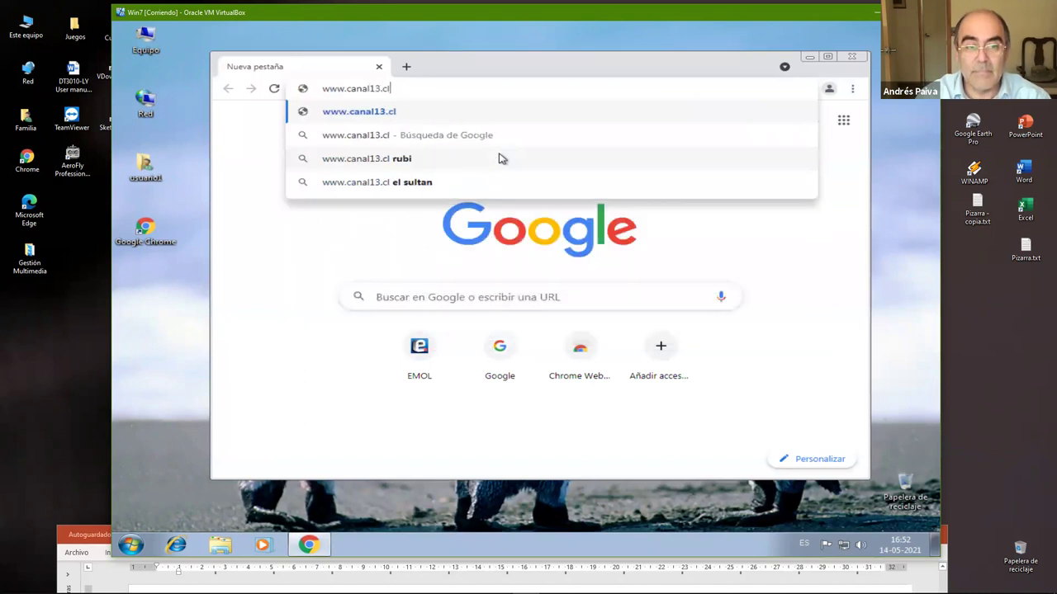
{"action": "key", "text": "Return"}
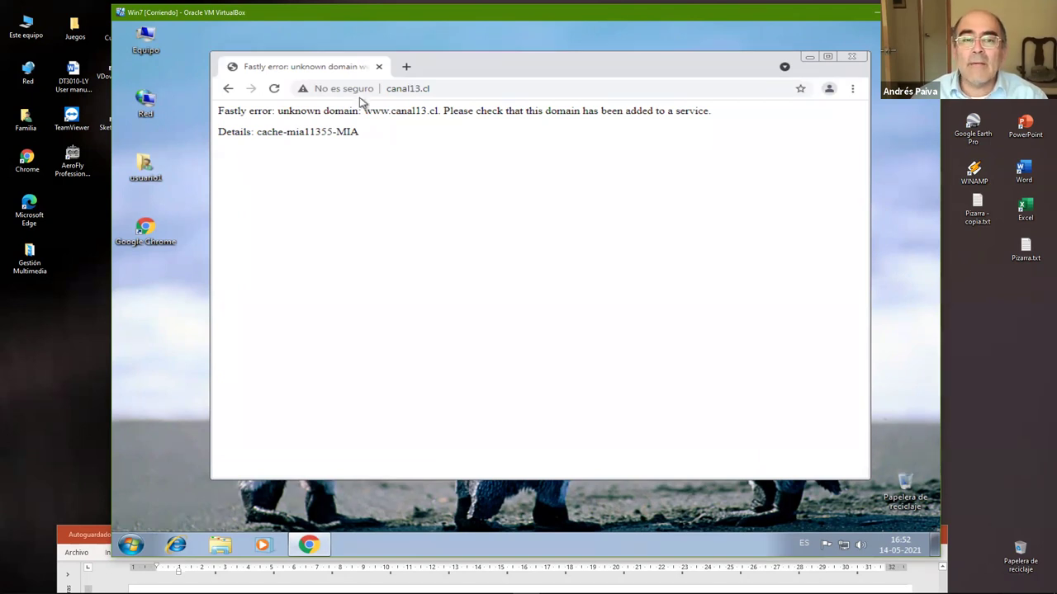
Search t13, open t13.cl declining its notifications, then open cablegratis.online on the host.
{"action": "left_click", "coordinate": [394, 89]}
{"action": "type", "text": "t13"}
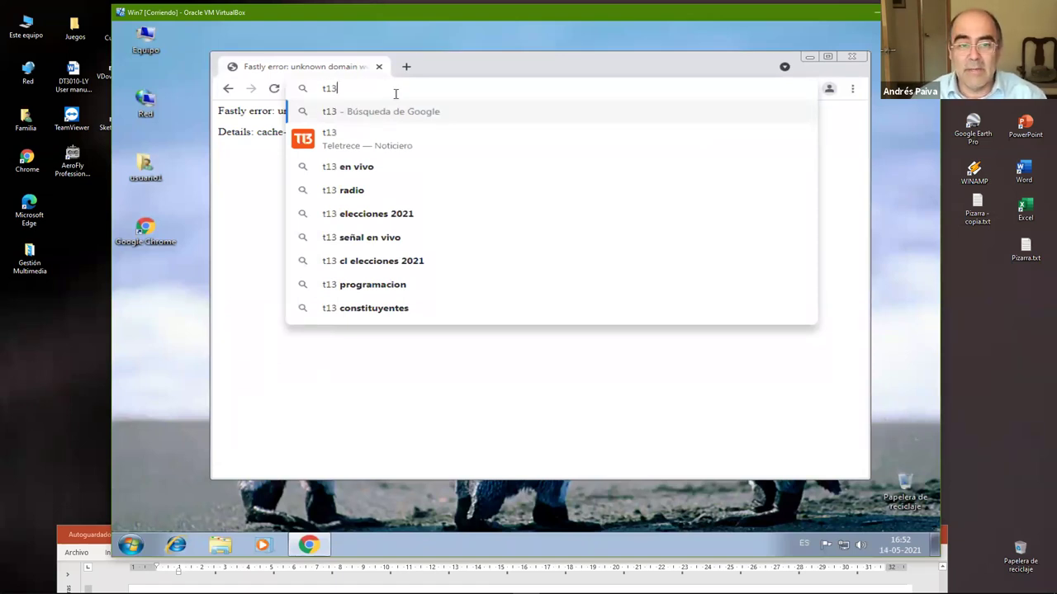
{"action": "left_click", "coordinate": [389, 133]}
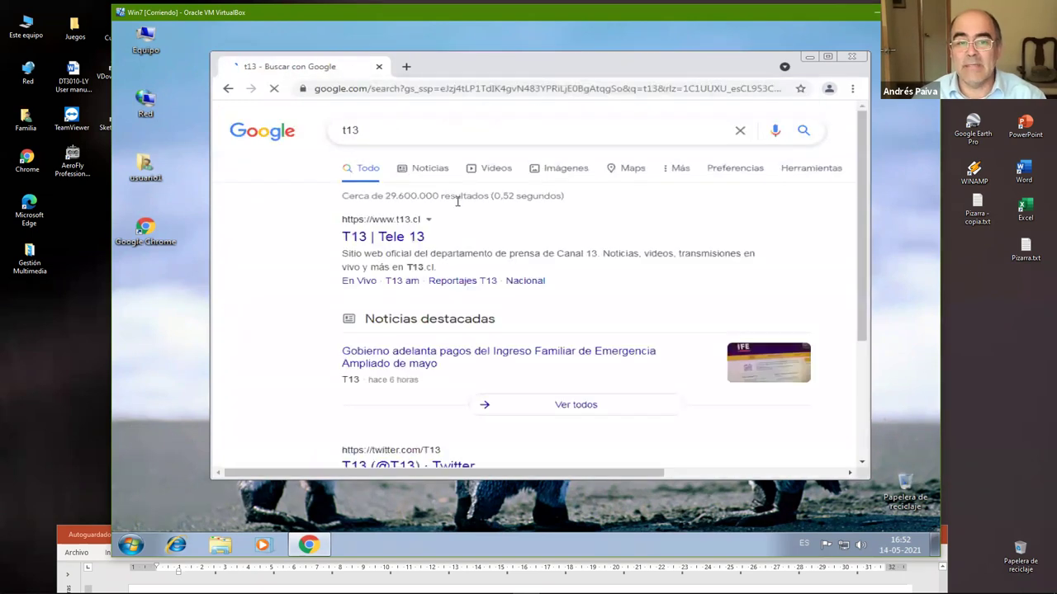
{"action": "left_click", "coordinate": [492, 236]}
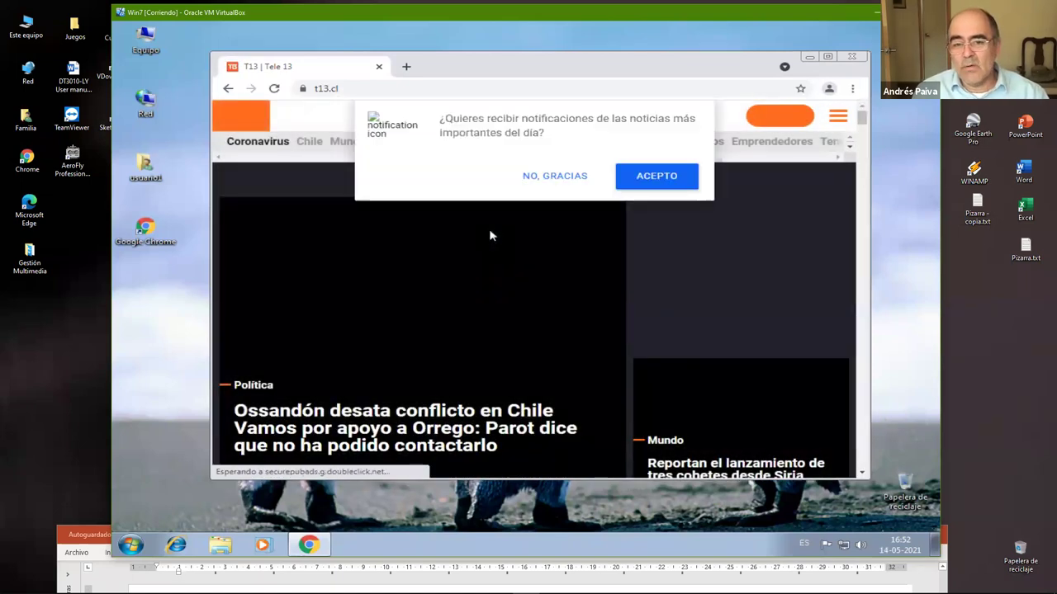
{"action": "left_click", "coordinate": [546, 176]}
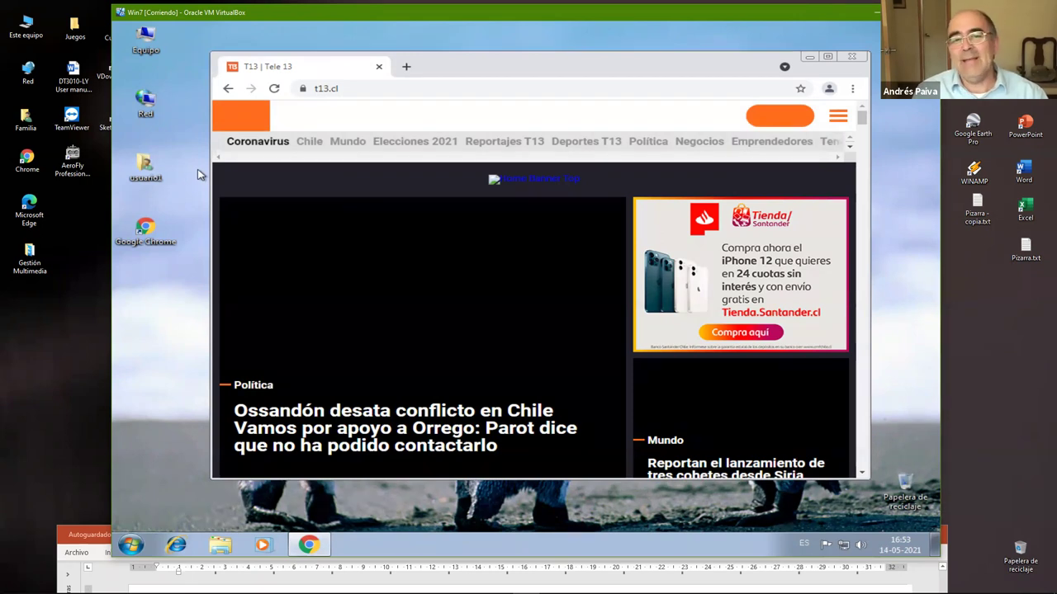
{"action": "left_click", "coordinate": [530, 256]}
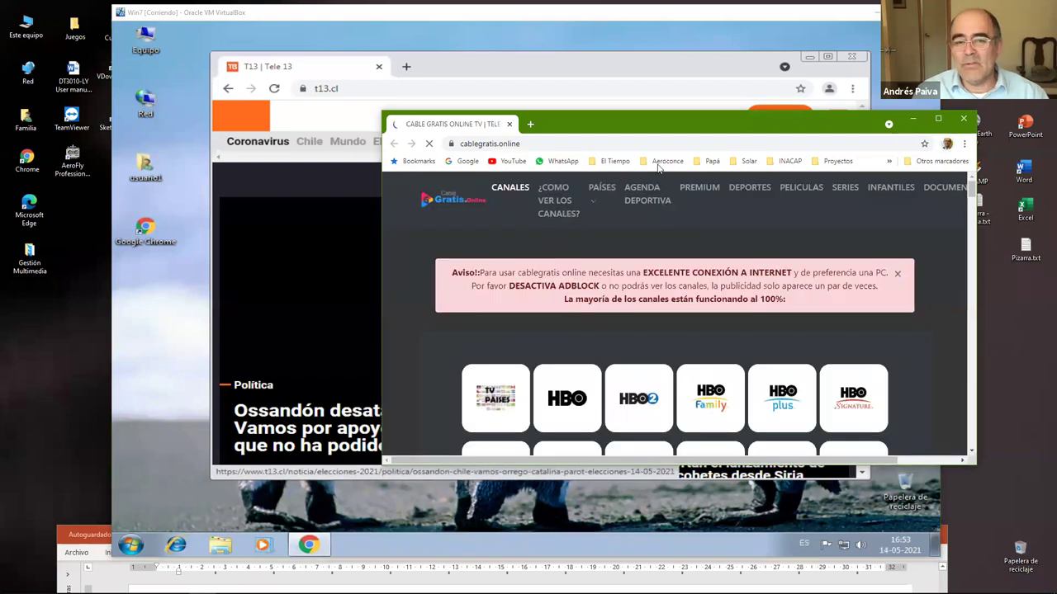
{"action": "left_click_drag", "start_coordinate": [721, 120], "coordinate": [613, 122]}
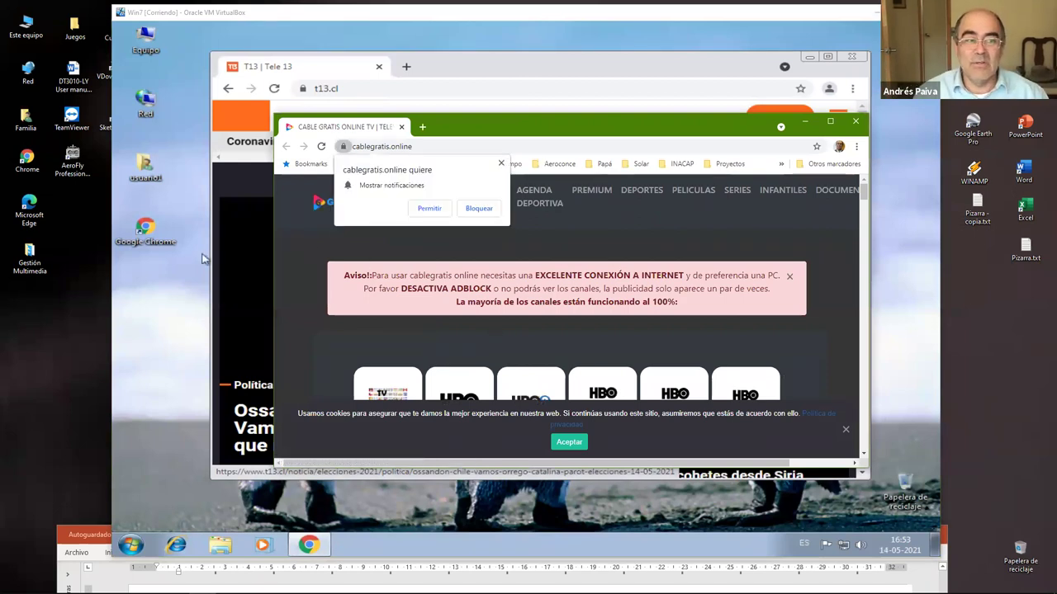
{"action": "left_click", "coordinate": [480, 209]}
{"action": "scroll", "coordinate": [495, 248], "scroll_direction": "down", "scroll_amount": 2}
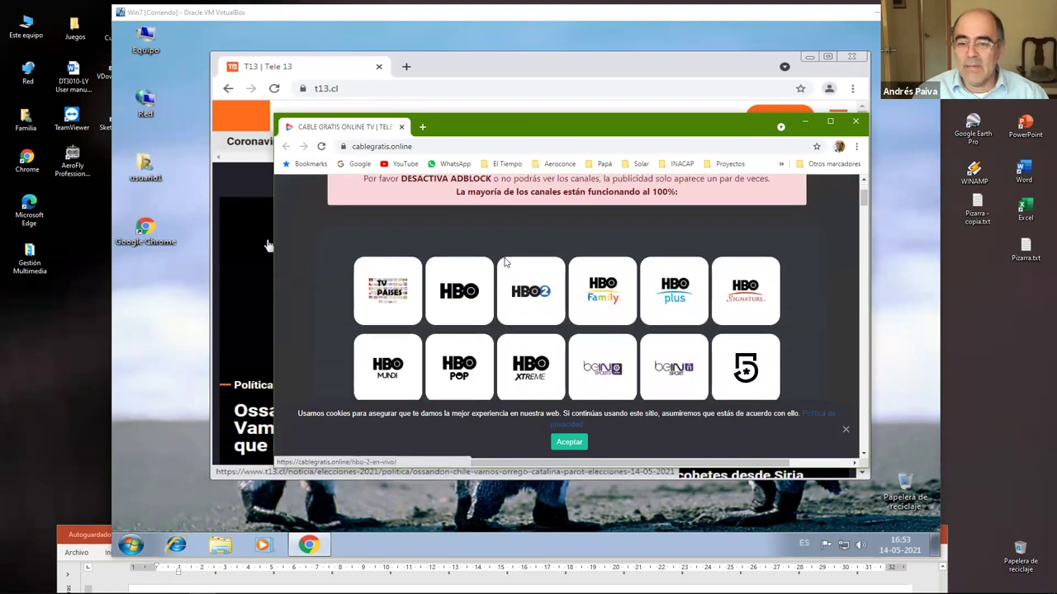
{"action": "scroll", "coordinate": [505, 263], "scroll_direction": "down", "scroll_amount": 2}
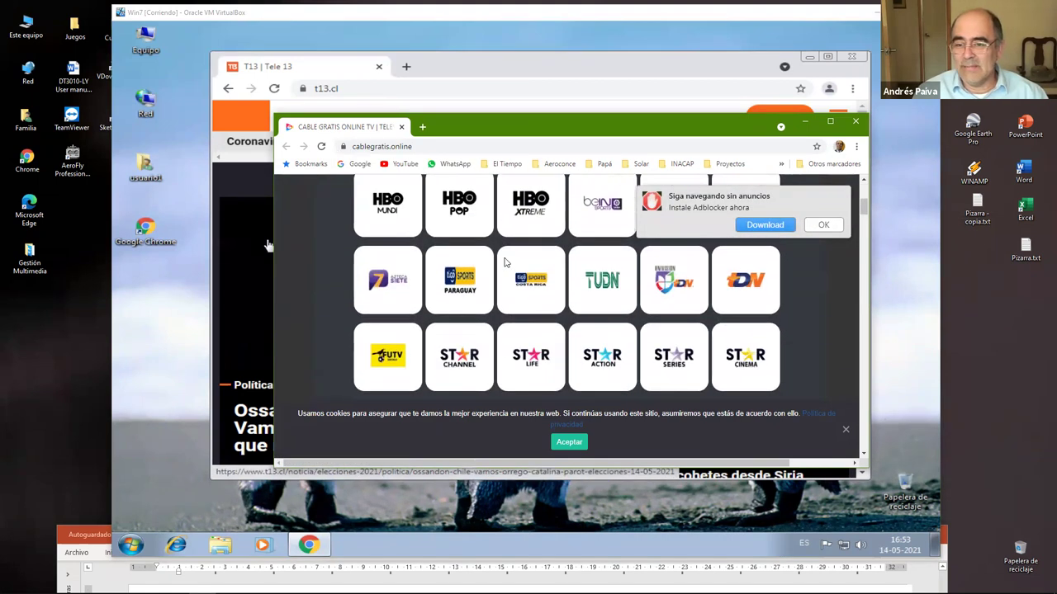
{"action": "scroll", "coordinate": [505, 263], "scroll_direction": "down", "scroll_amount": 2}
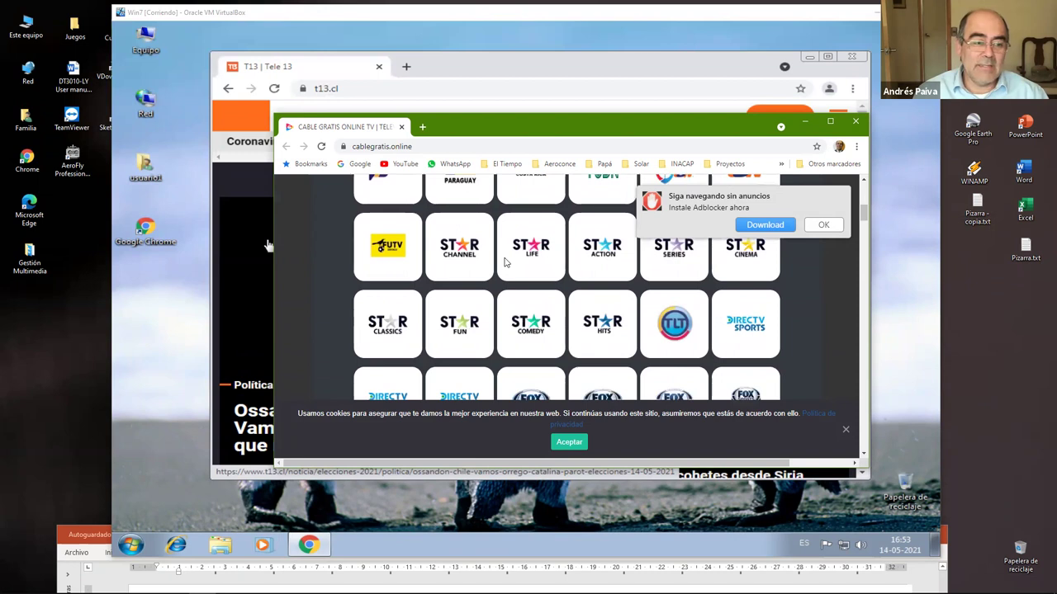
{"action": "scroll", "coordinate": [505, 263], "scroll_direction": "up", "scroll_amount": 2}
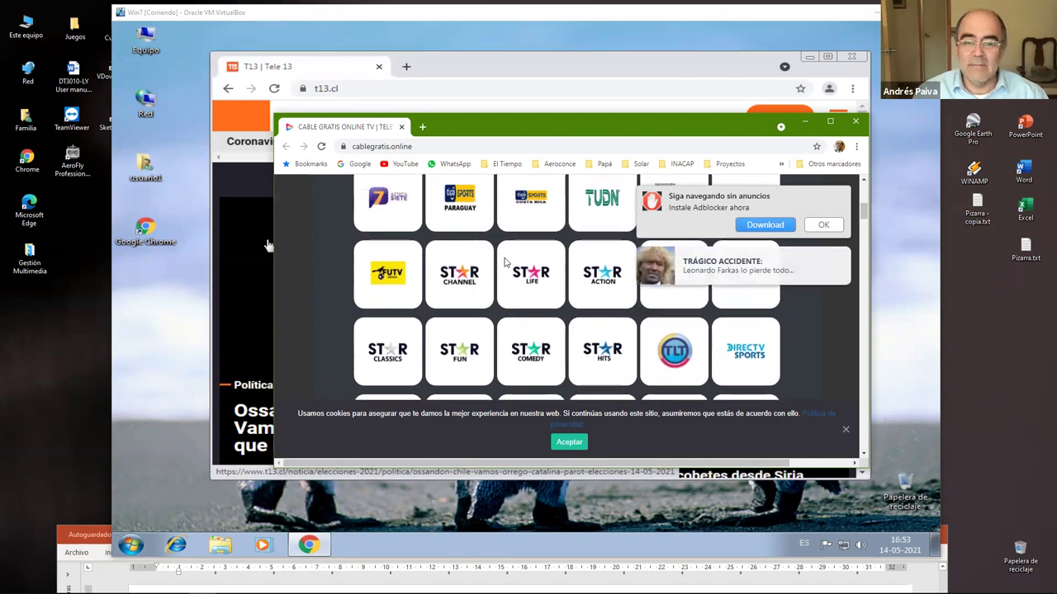
{"action": "scroll", "coordinate": [505, 263], "scroll_direction": "up", "scroll_amount": 1}
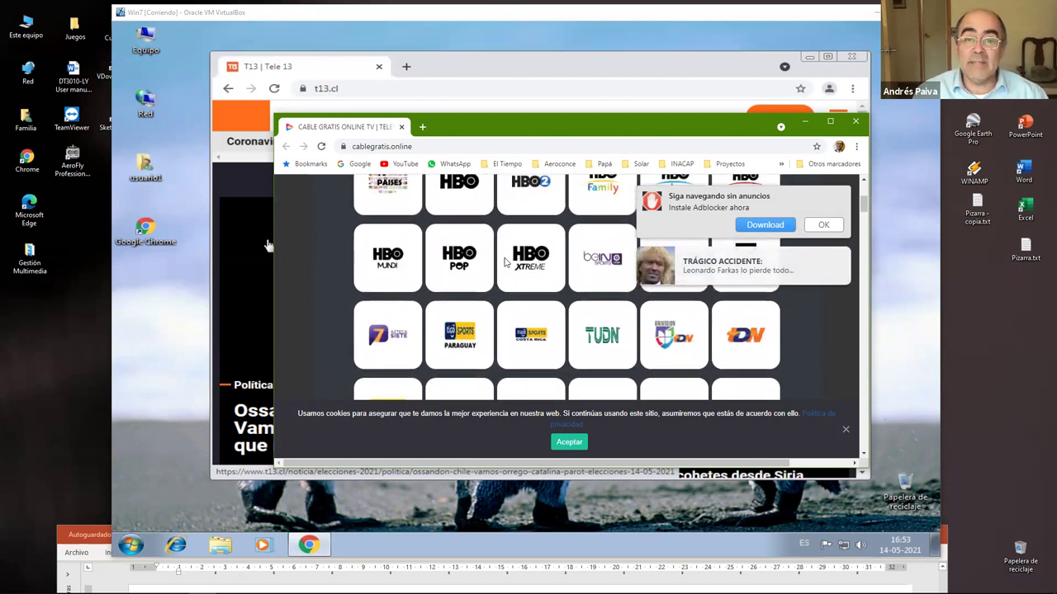
{"action": "scroll", "coordinate": [506, 262], "scroll_direction": "down", "scroll_amount": 3}
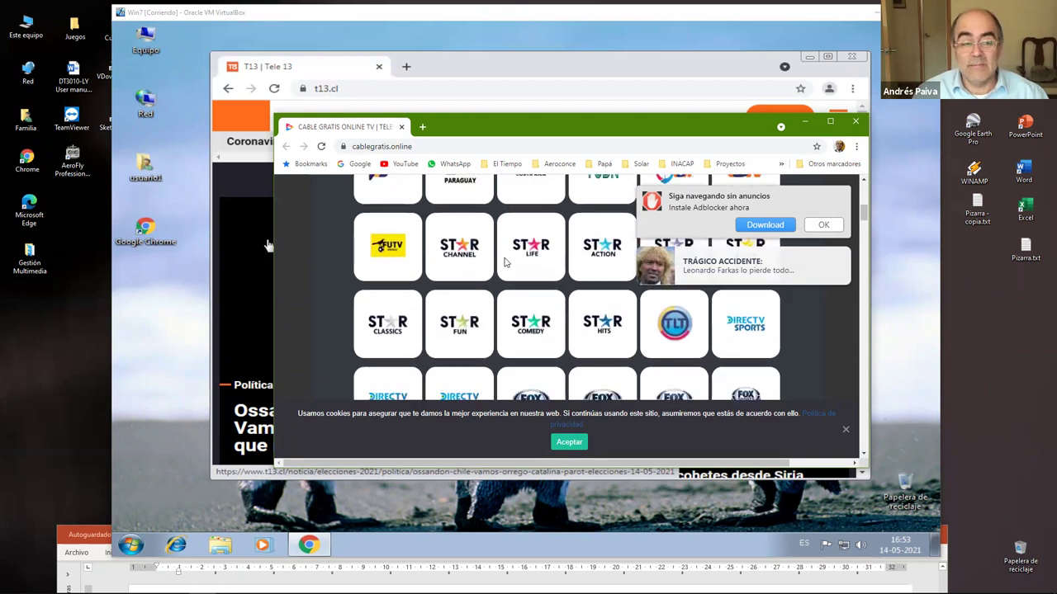
{"action": "scroll", "coordinate": [505, 262], "scroll_direction": "down", "scroll_amount": 6}
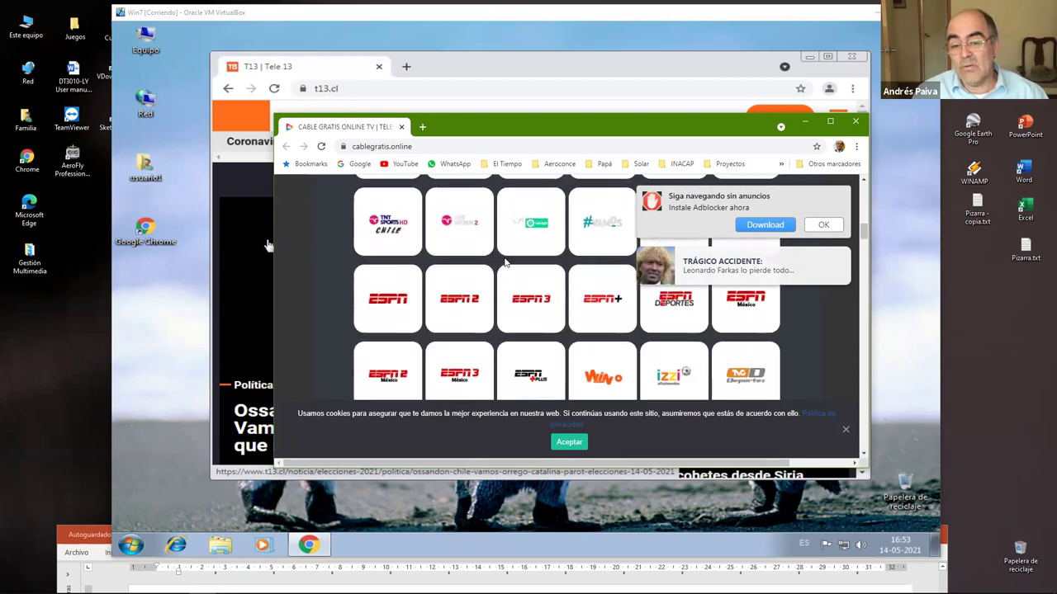
{"action": "scroll", "coordinate": [505, 262], "scroll_direction": "down", "scroll_amount": 12}
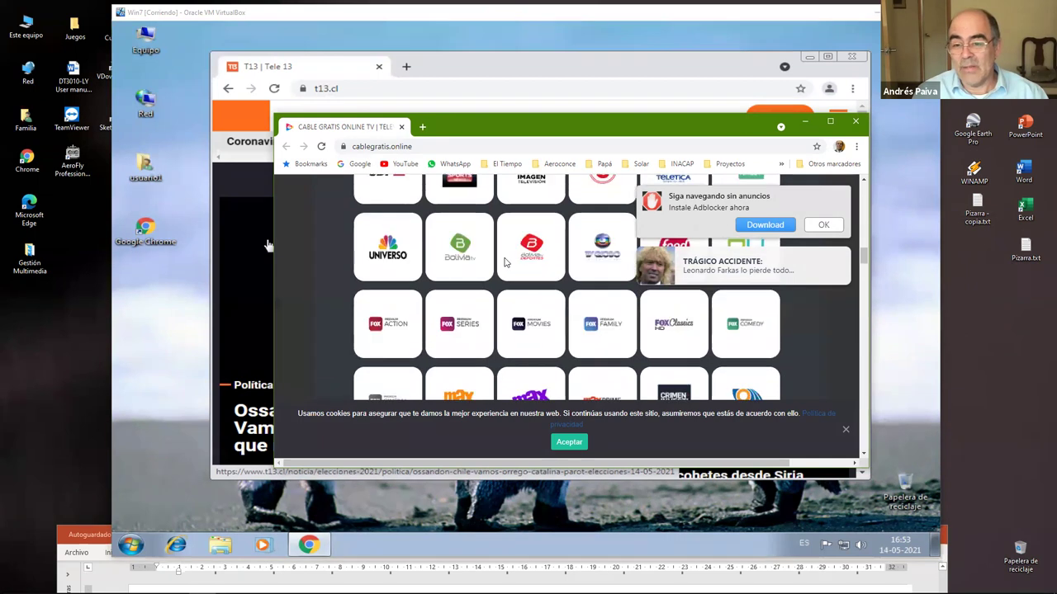
{"action": "scroll", "coordinate": [505, 263], "scroll_direction": "down", "scroll_amount": 2}
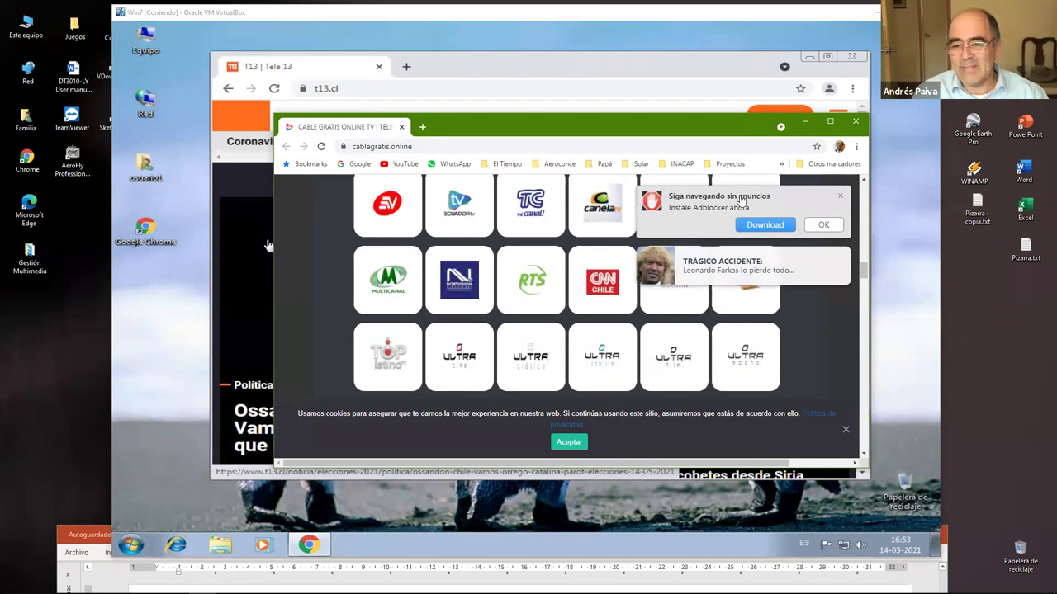
{"action": "left_click", "coordinate": [840, 195]}
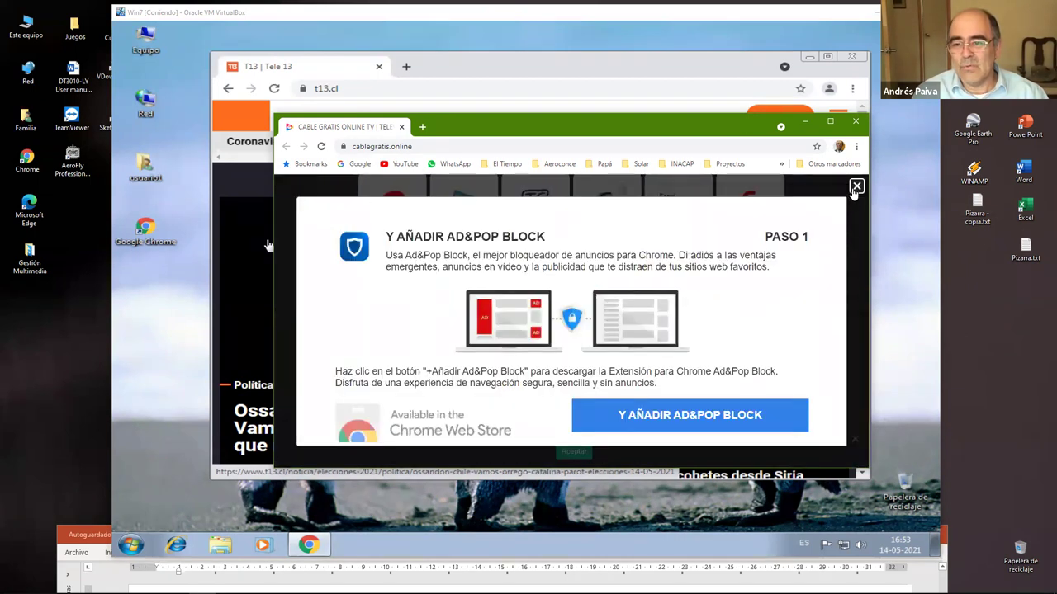
{"action": "left_click", "coordinate": [857, 188]}
{"action": "scroll", "coordinate": [554, 334], "scroll_direction": "down", "scroll_amount": 5}
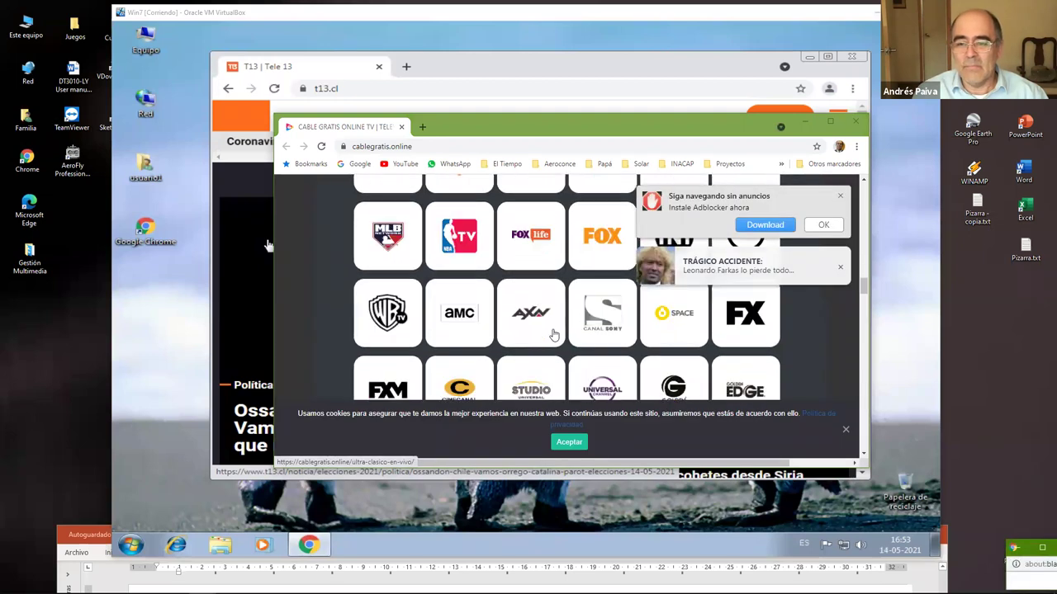
{"action": "left_click", "coordinate": [841, 200]}
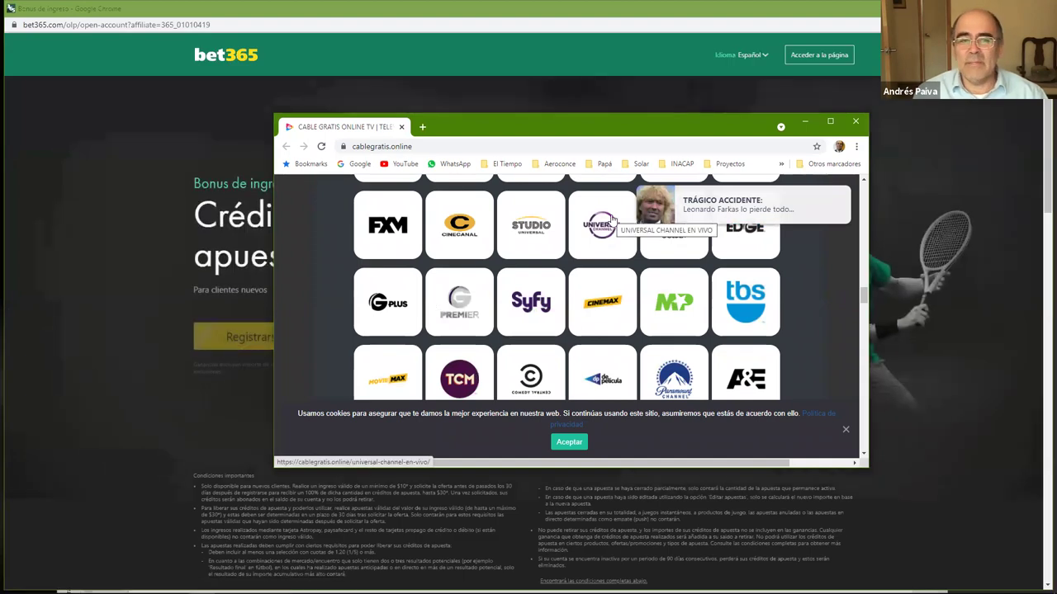
{"action": "left_click", "coordinate": [855, 121]}
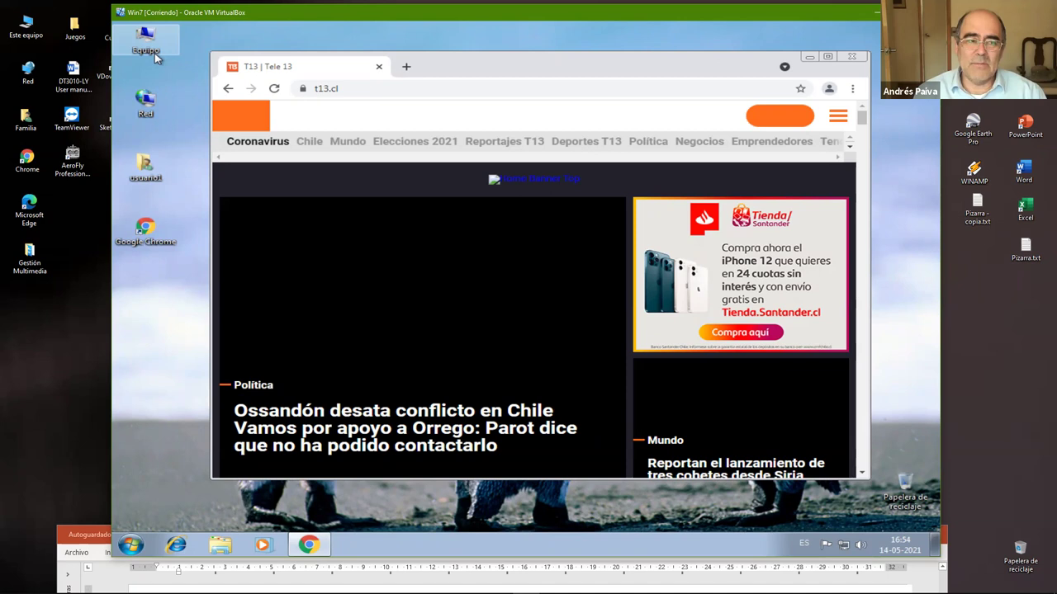
{"action": "left_click", "coordinate": [429, 60]}
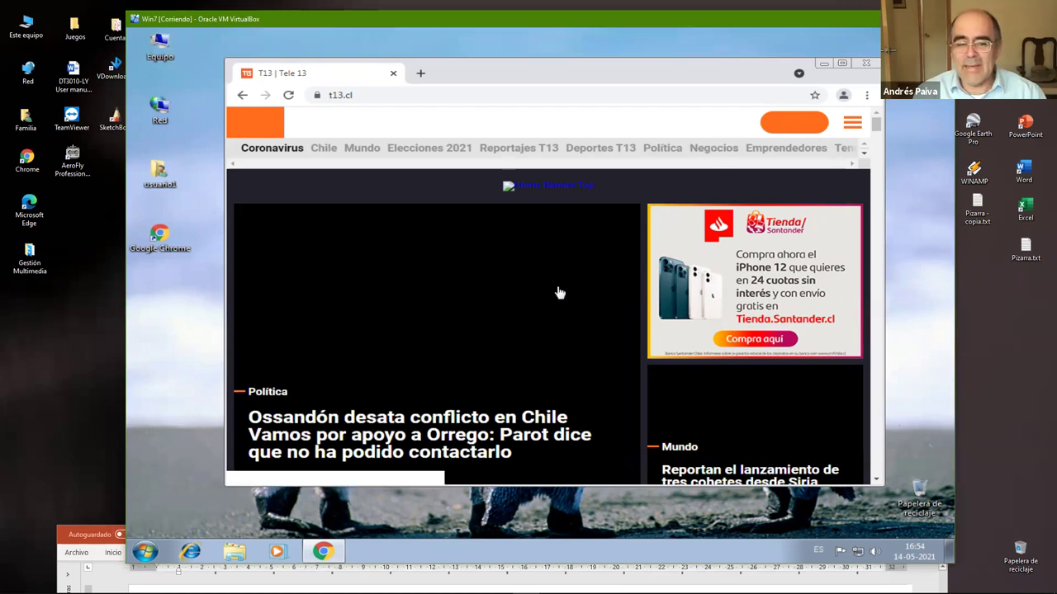
{"action": "scroll", "coordinate": [551, 307], "scroll_direction": "down", "scroll_amount": 1}
{"action": "scroll", "coordinate": [549, 314], "scroll_direction": "down", "scroll_amount": 3}
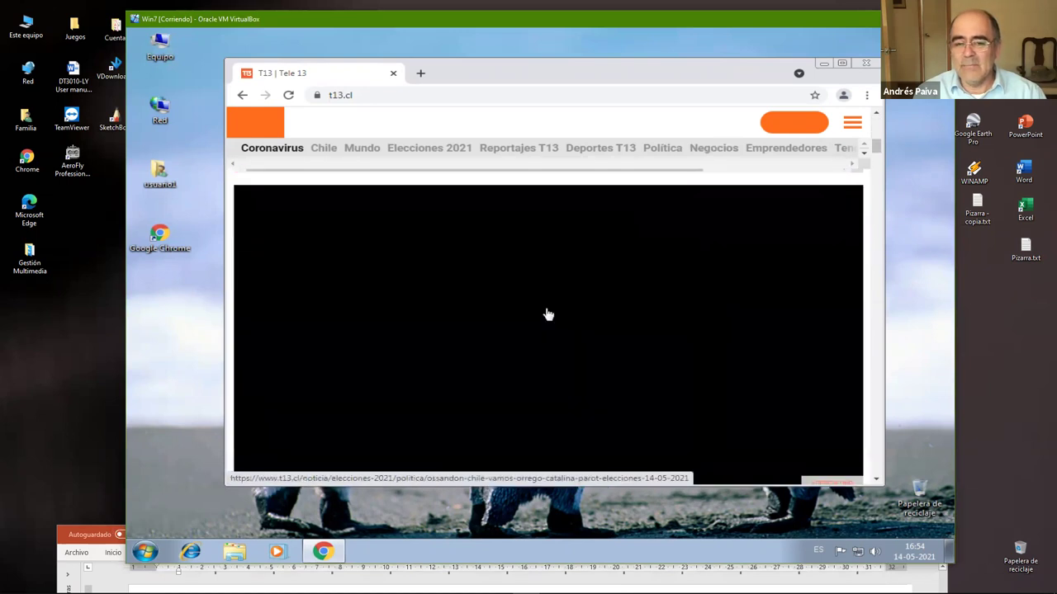
{"action": "scroll", "coordinate": [549, 314], "scroll_direction": "down", "scroll_amount": 3}
{"action": "scroll", "coordinate": [547, 314], "scroll_direction": "down", "scroll_amount": 3}
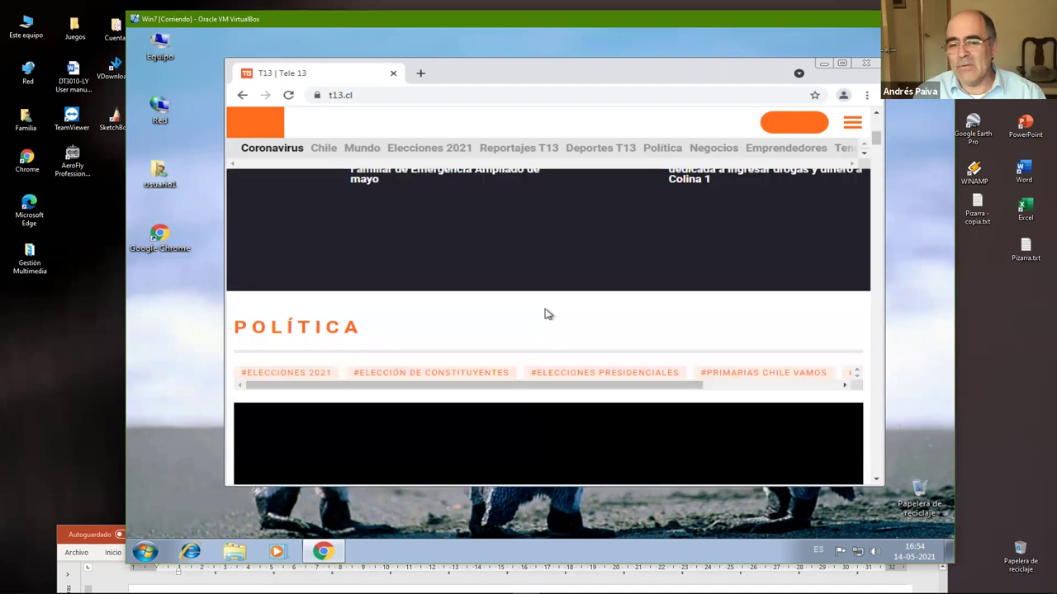
{"action": "scroll", "coordinate": [547, 315], "scroll_direction": "up", "scroll_amount": 2}
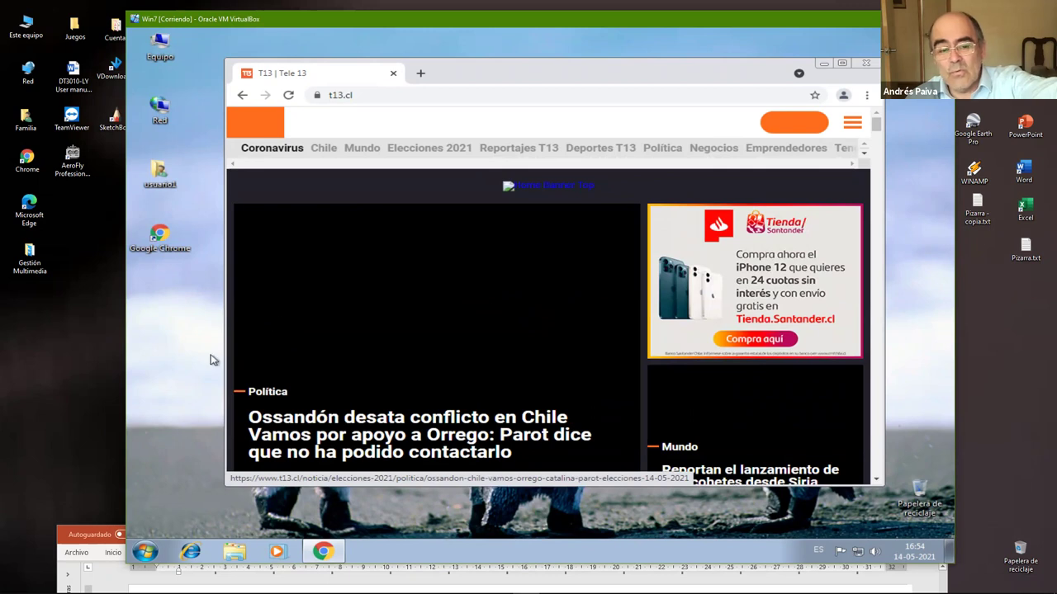
Choose Cambiar de usuario from the guest Start menu, keeping usuario1 signed in.
{"action": "left_click", "coordinate": [146, 551]}
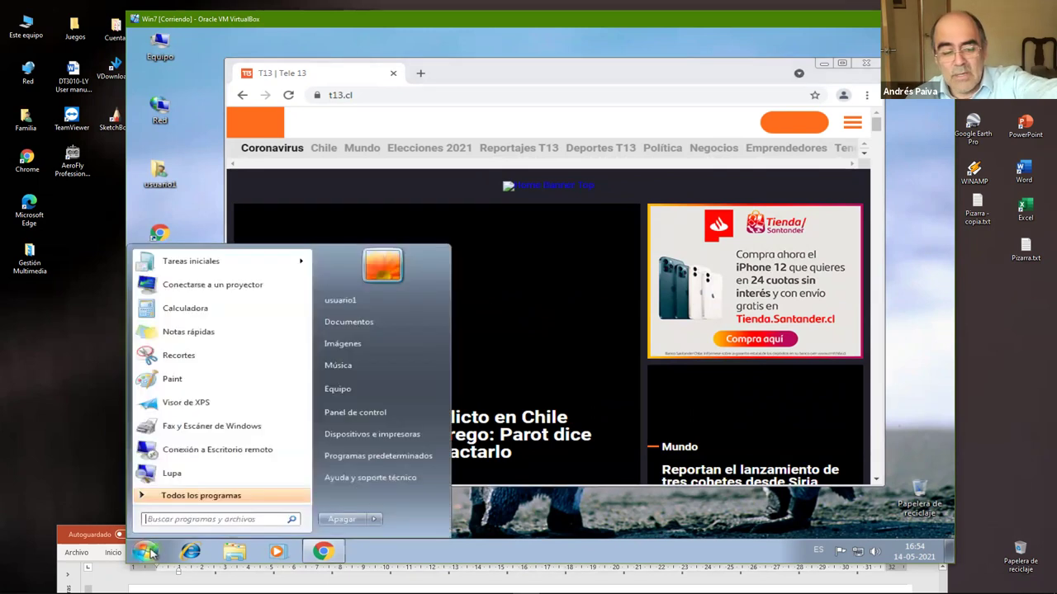
{"action": "mouse_move", "coordinate": [374, 519]}
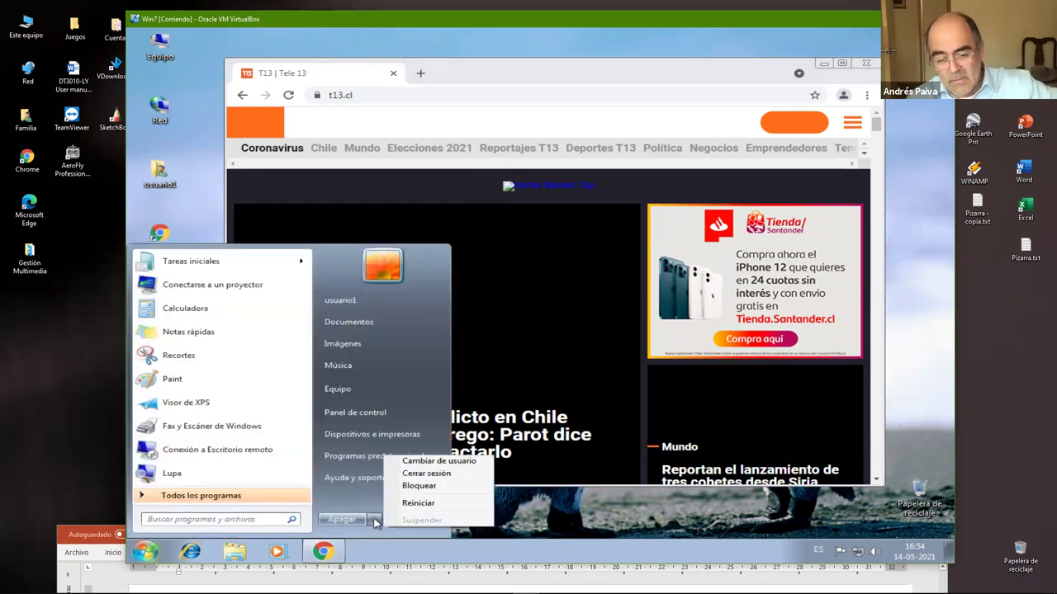
{"action": "left_click", "coordinate": [456, 464]}
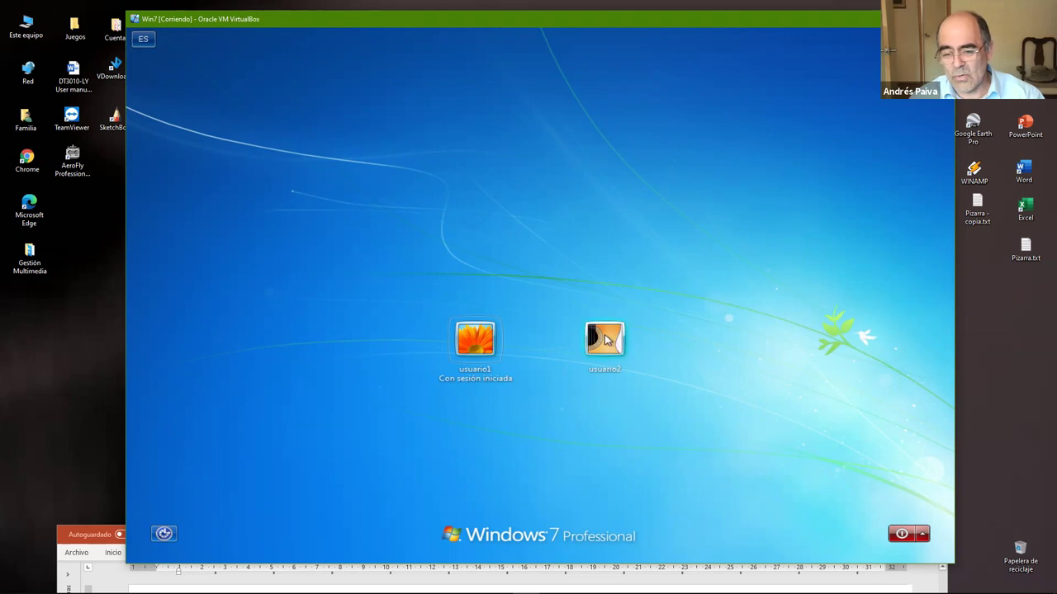
Sign in to the guest as usuario2 by entering its password.
{"action": "left_click", "coordinate": [605, 340]}
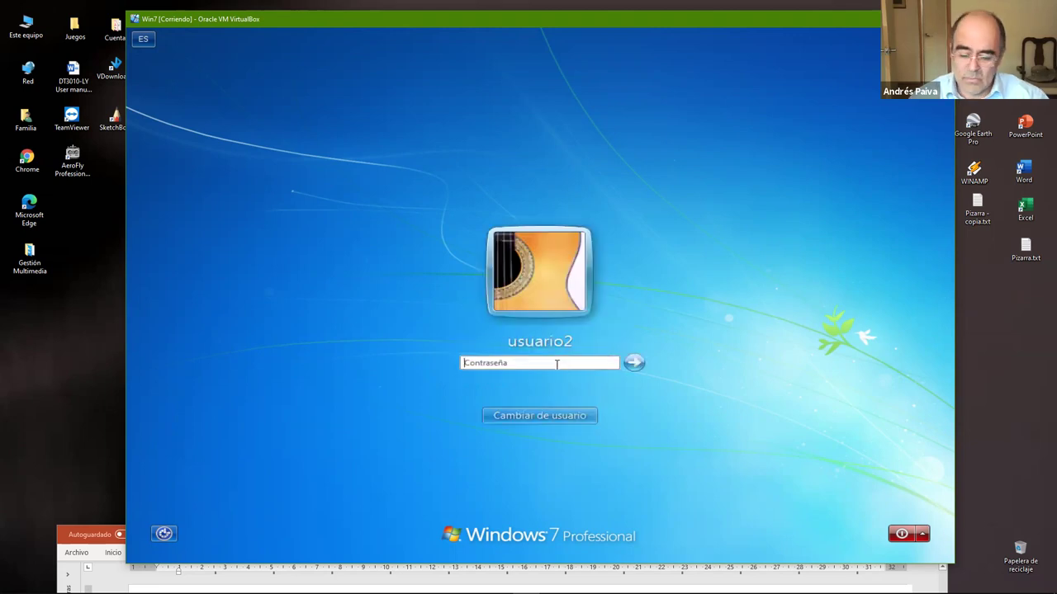
{"action": "type", "text": "•"}
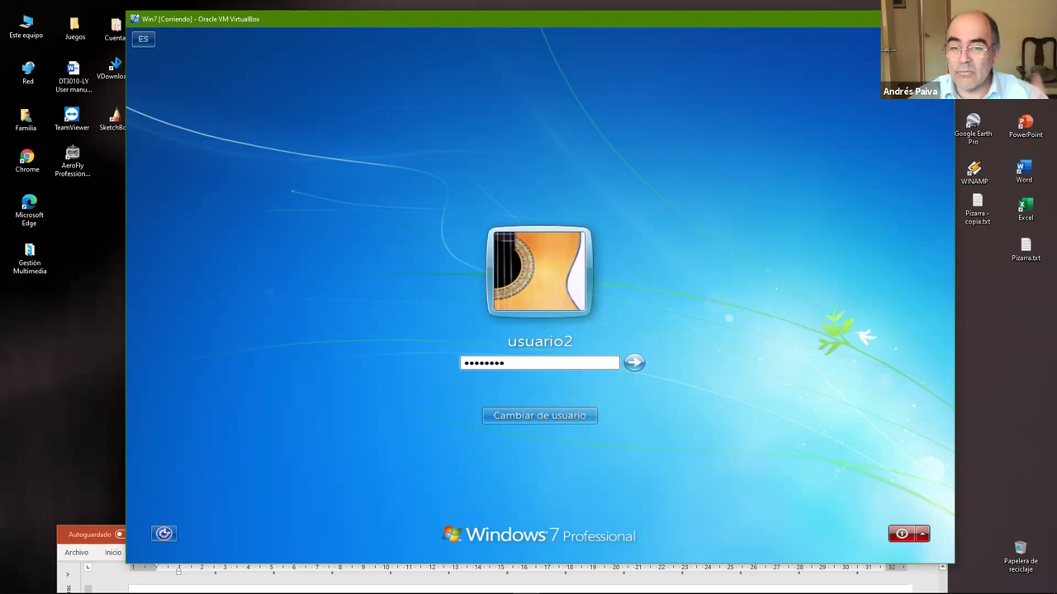
{"action": "key", "text": "Return"}
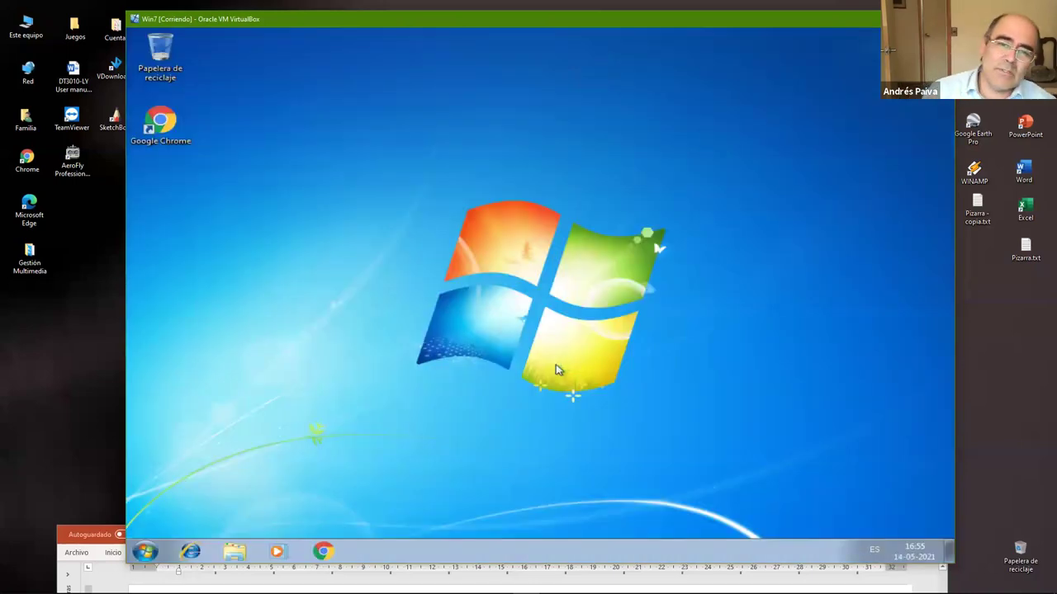
Drag the Recycle Bin to the lower-right corner and the Chrome shortcut further down.
{"action": "left_click_drag", "start_coordinate": [165, 56], "coordinate": [921, 499]}
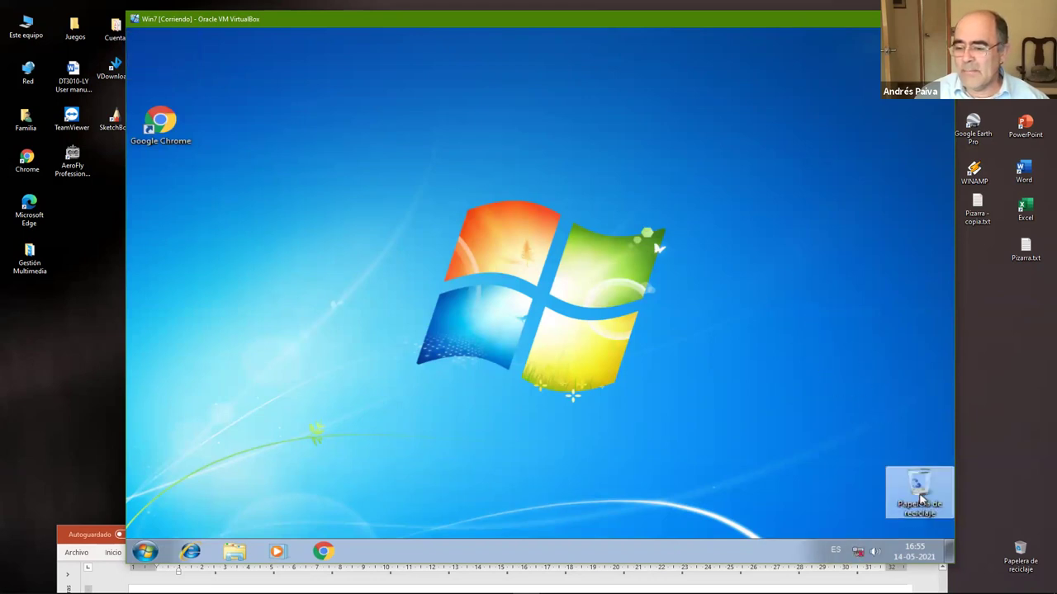
{"action": "left_click_drag", "start_coordinate": [161, 123], "coordinate": [161, 241]}
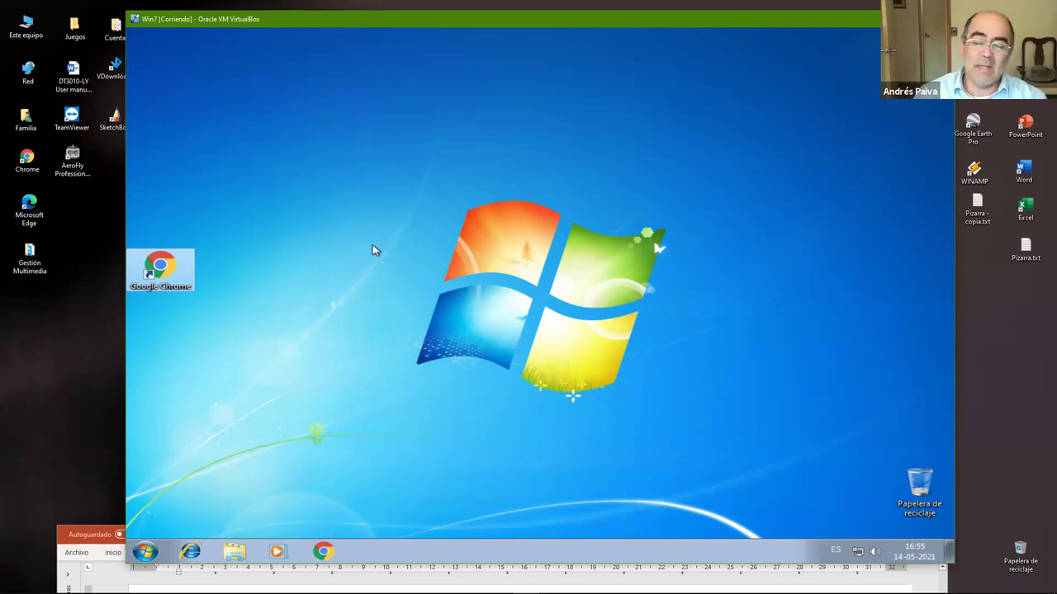
{"action": "right_click", "coordinate": [387, 117]}
Show the Equipo, user files and Red icons on the desktop via Personalizar.
{"action": "left_click", "coordinate": [467, 251]}
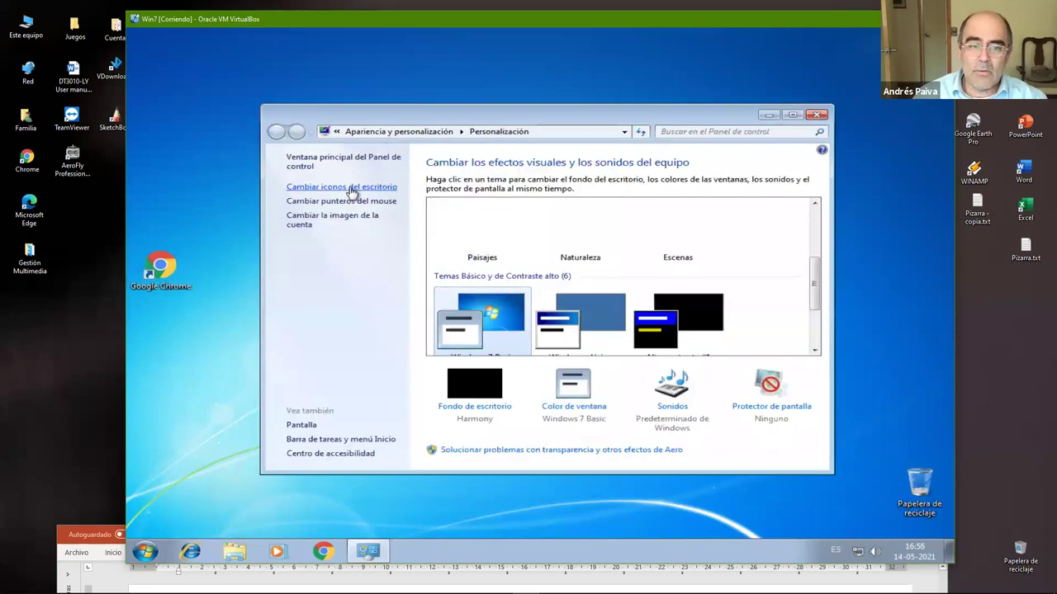
{"action": "left_click", "coordinate": [350, 188]}
{"action": "left_click", "coordinate": [196, 104]}
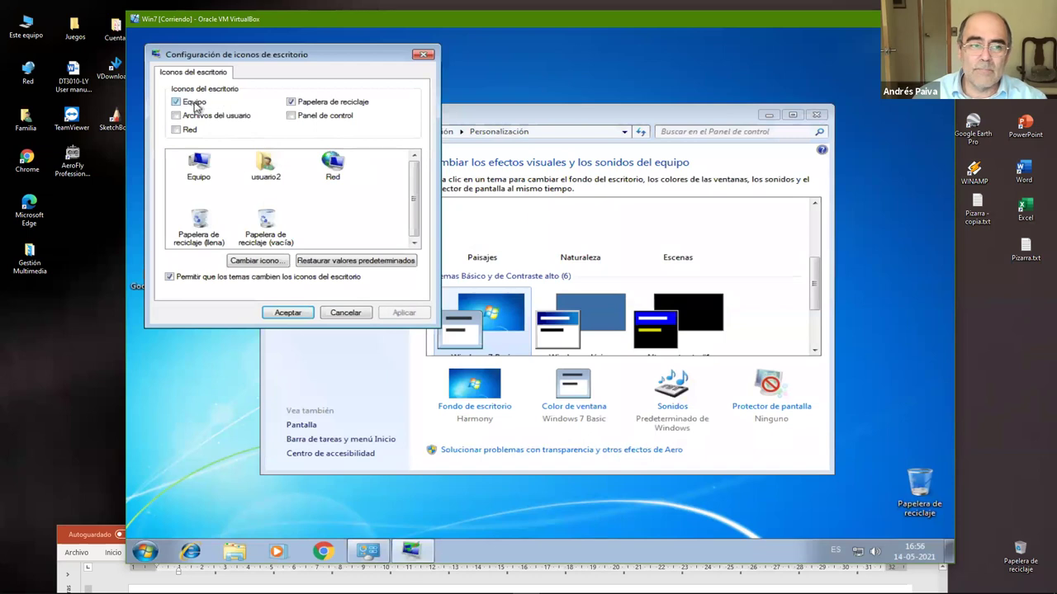
{"action": "left_click", "coordinate": [197, 116]}
{"action": "left_click", "coordinate": [197, 131]}
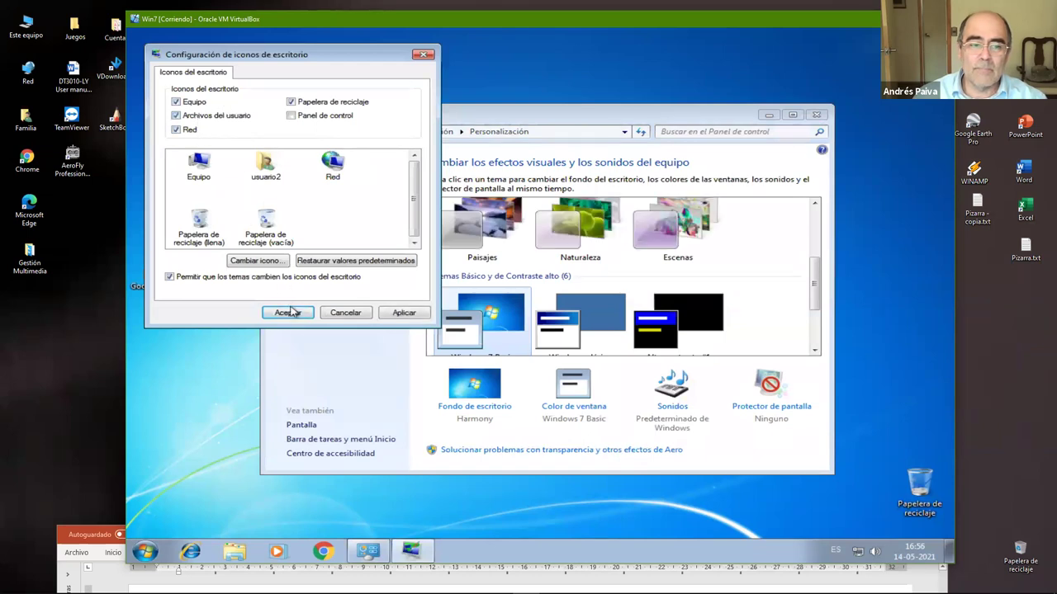
{"action": "left_click", "coordinate": [286, 312]}
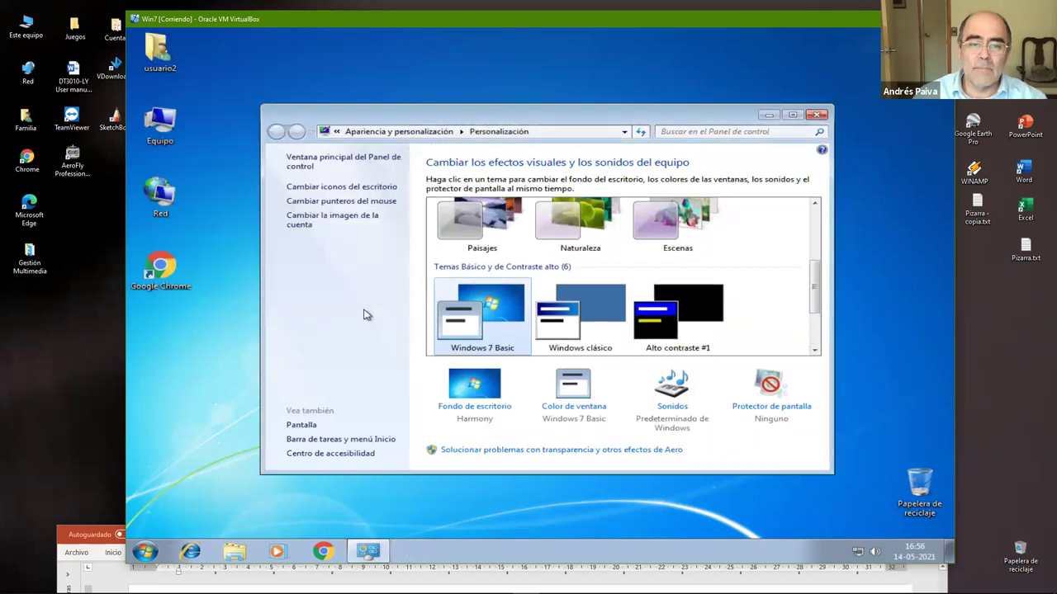
Set the Tulips picture as the only desktop wallpaper and save the change.
{"action": "left_click", "coordinate": [485, 385]}
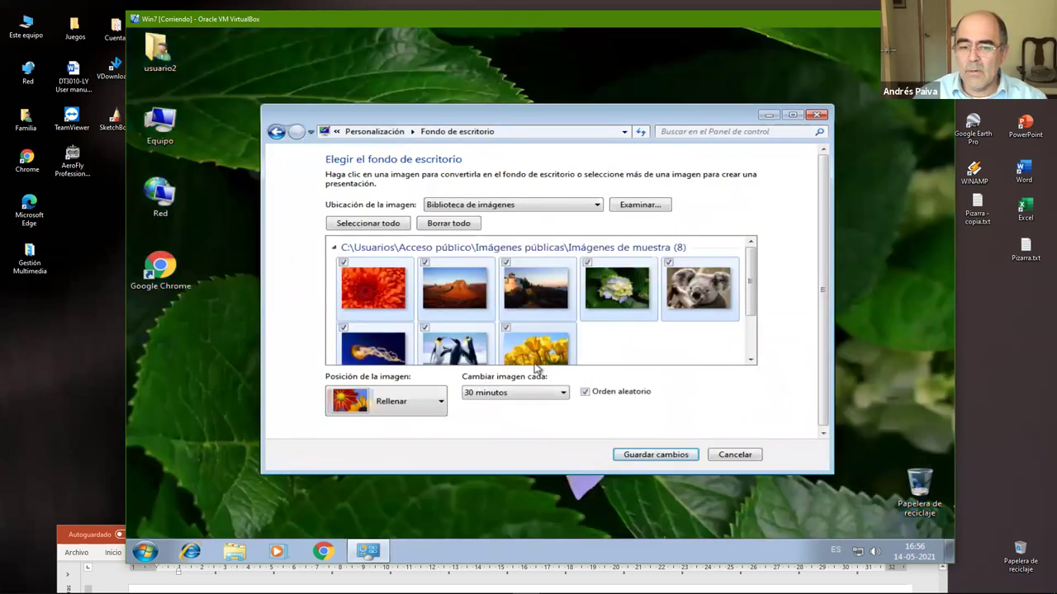
{"action": "left_click", "coordinate": [535, 363]}
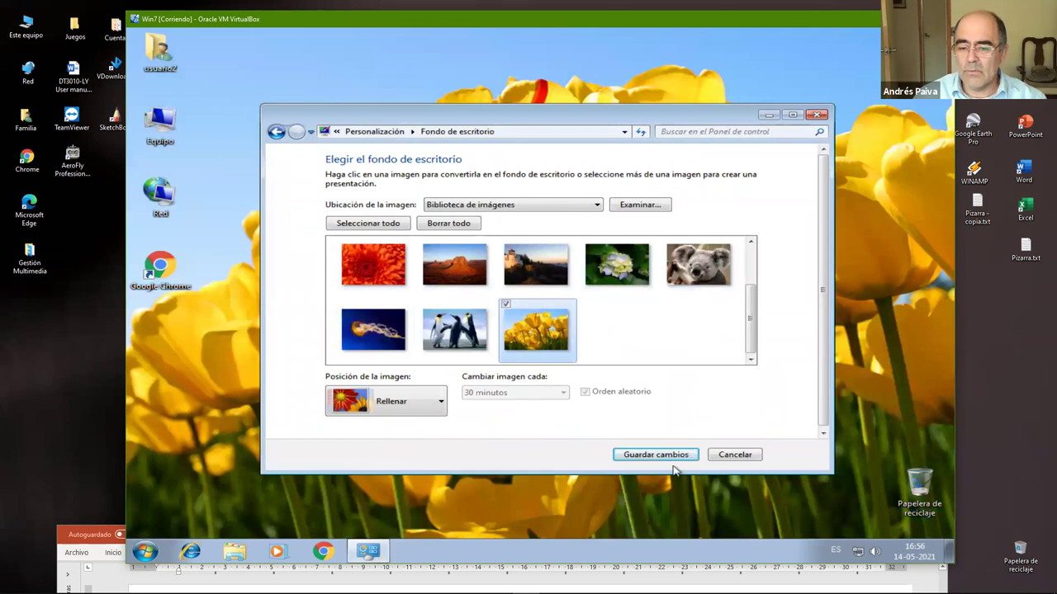
{"action": "left_click", "coordinate": [670, 455]}
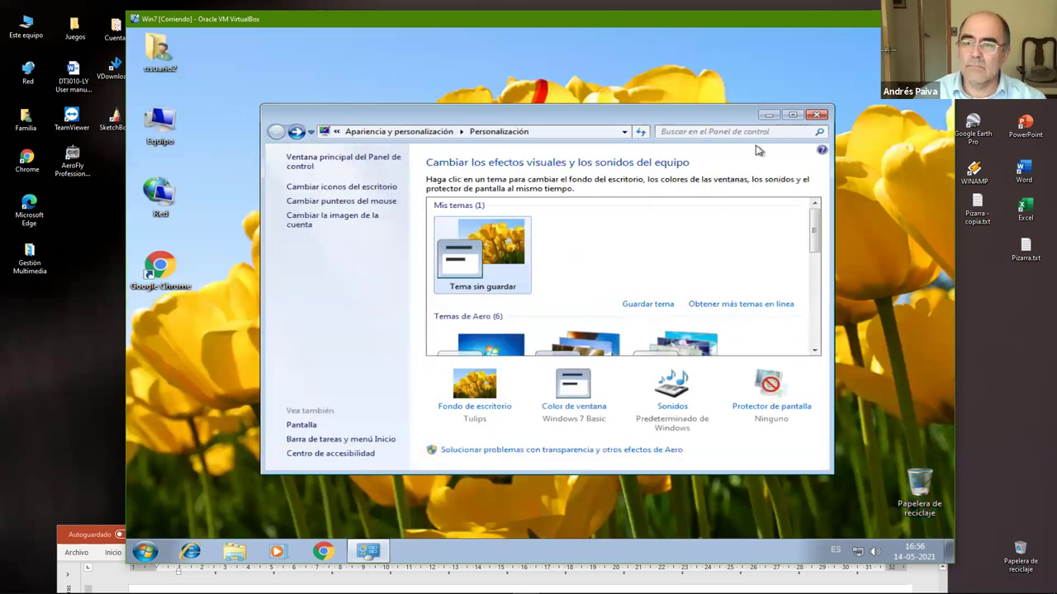
{"action": "left_click", "coordinate": [818, 114]}
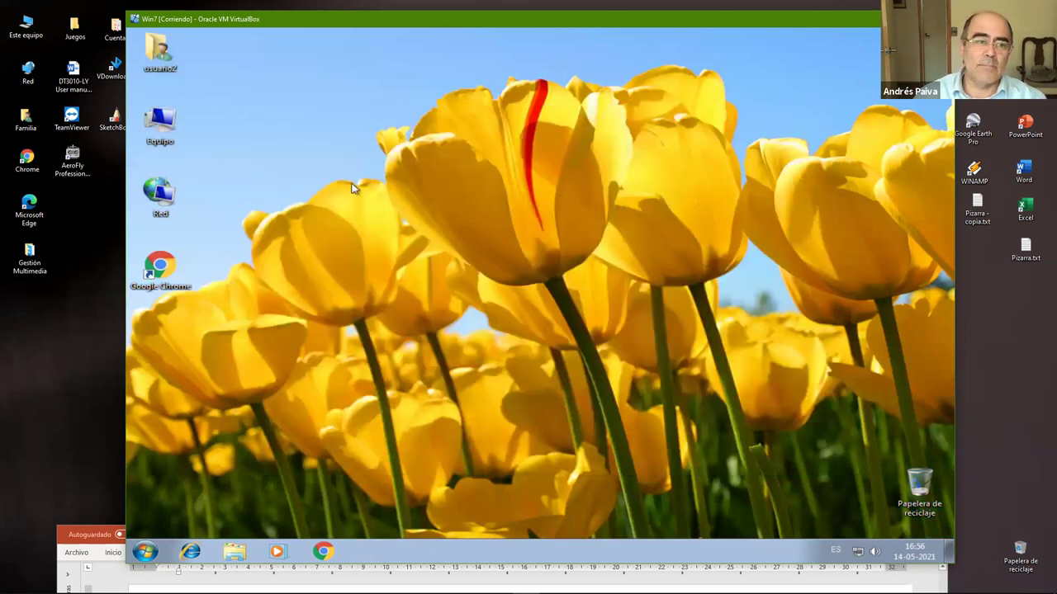
Order Equipo, Red, usuario2 and Google Chrome down the top left and shrink the icons.
{"action": "left_click_drag", "start_coordinate": [165, 52], "coordinate": [235, 198]}
{"action": "left_click_drag", "start_coordinate": [199, 82], "coordinate": [167, 139]}
{"action": "left_click_drag", "start_coordinate": [235, 198], "coordinate": [169, 202]}
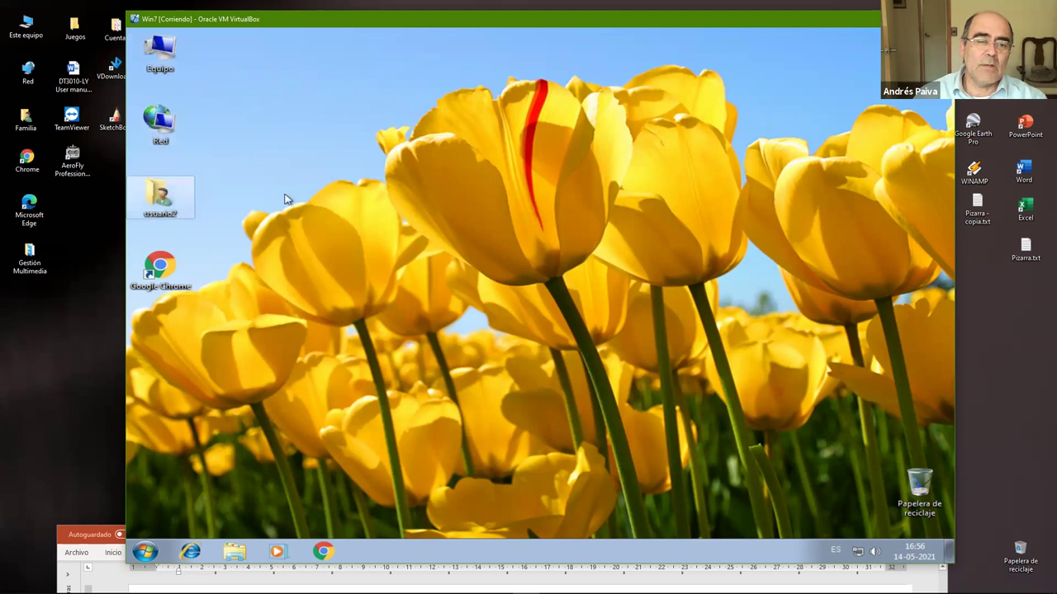
{"action": "left_click", "coordinate": [285, 152]}
{"action": "scroll", "coordinate": [286, 152], "scroll_direction": "down", "scroll_amount": 3}
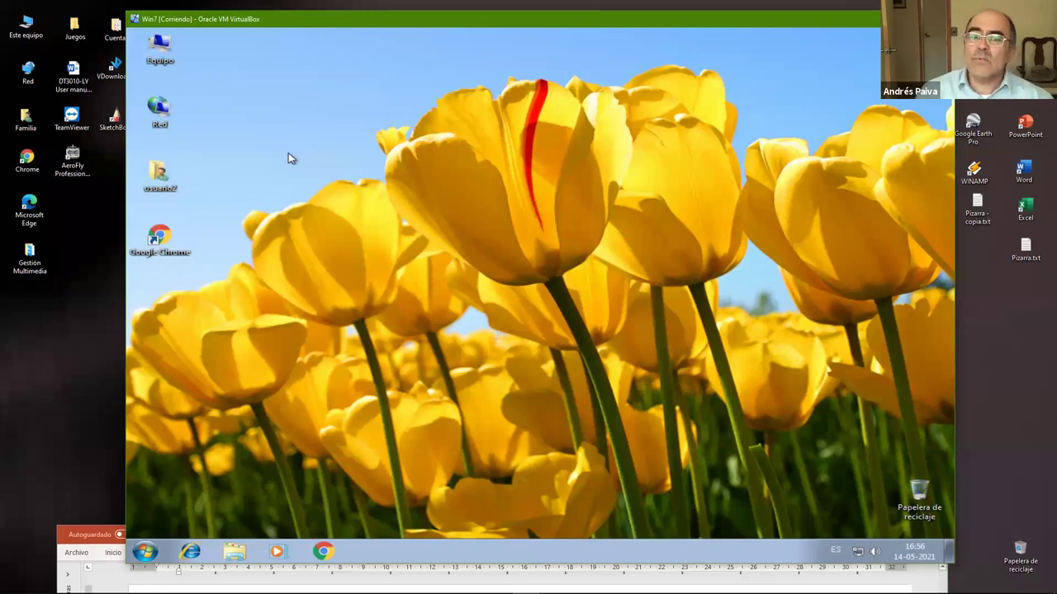
{"action": "double_click", "coordinate": [169, 174]}
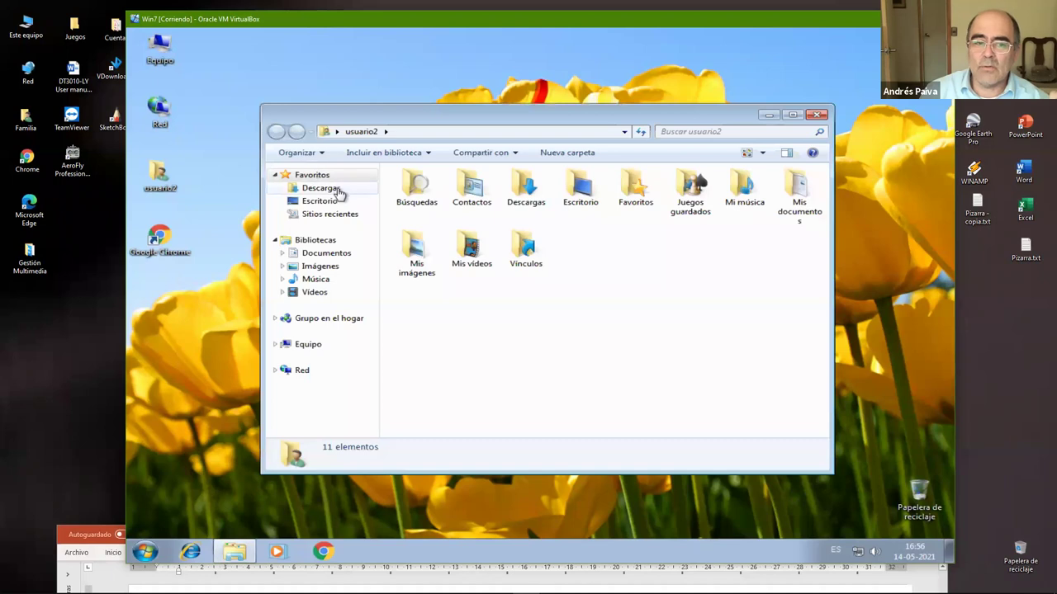
Browse from Documentos to Equipo > Datos (D:) and open Archivo del disco D in Notepad.
{"action": "left_click", "coordinate": [330, 254]}
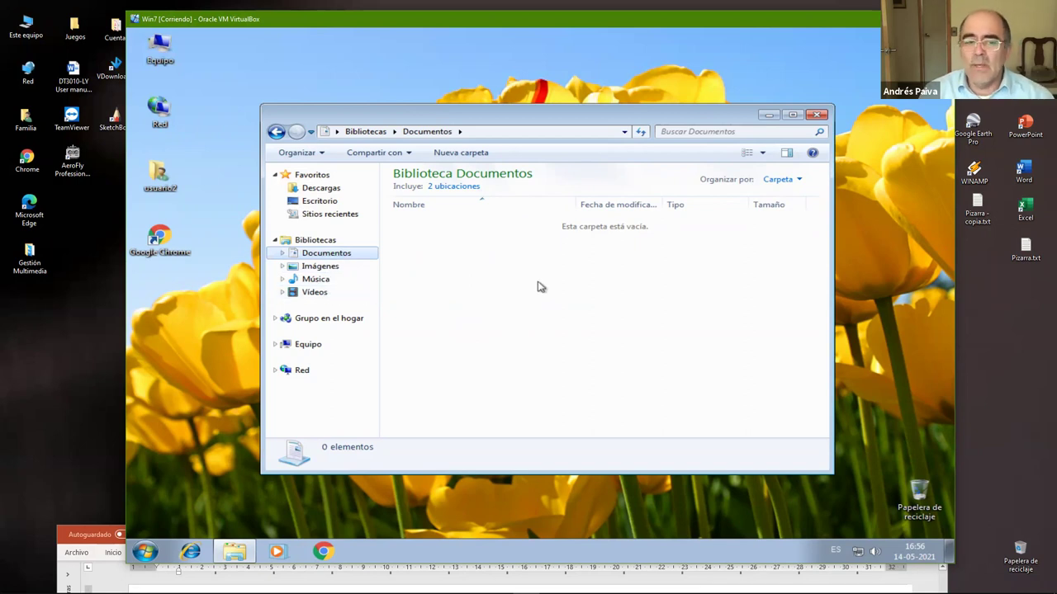
{"action": "left_click", "coordinate": [275, 344]}
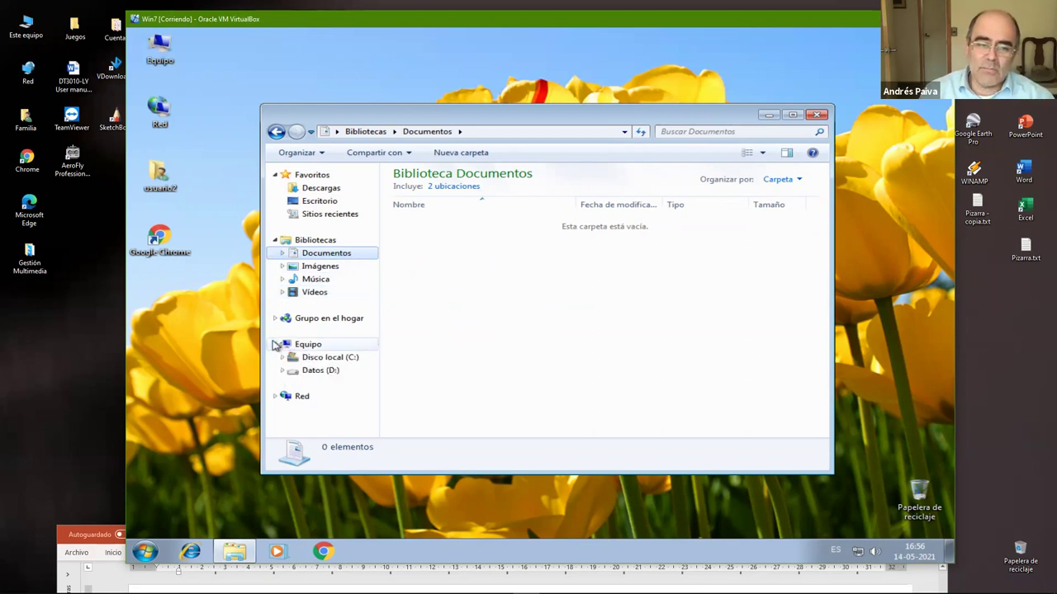
{"action": "left_click", "coordinate": [328, 374]}
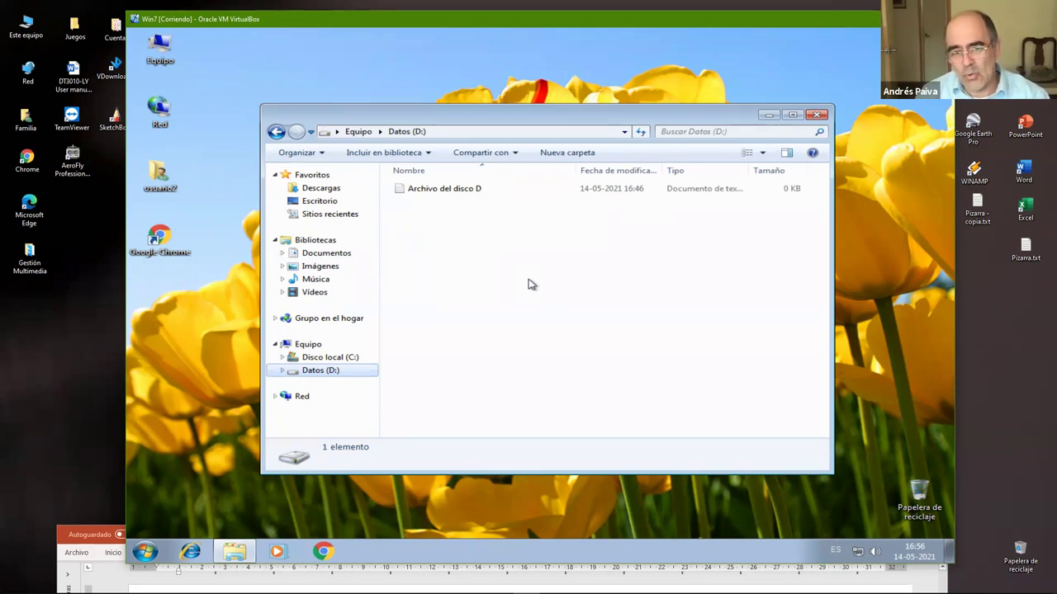
{"action": "double_click", "coordinate": [451, 190]}
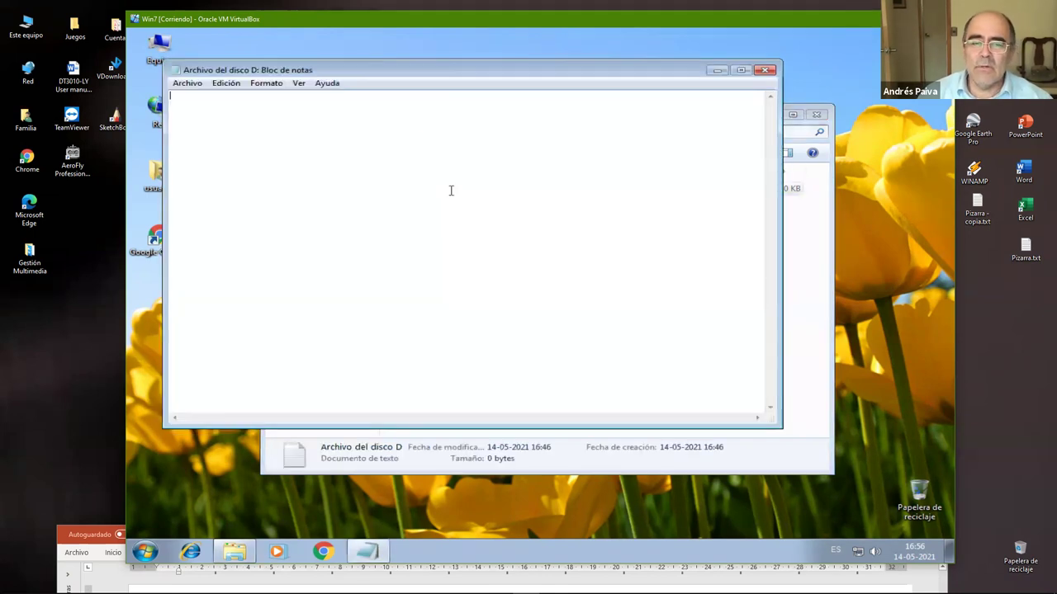
Type 'modificado por usuario2' into the file and save it while closing Notepad.
{"action": "left_click_drag", "start_coordinate": [372, 78], "coordinate": [513, 153]}
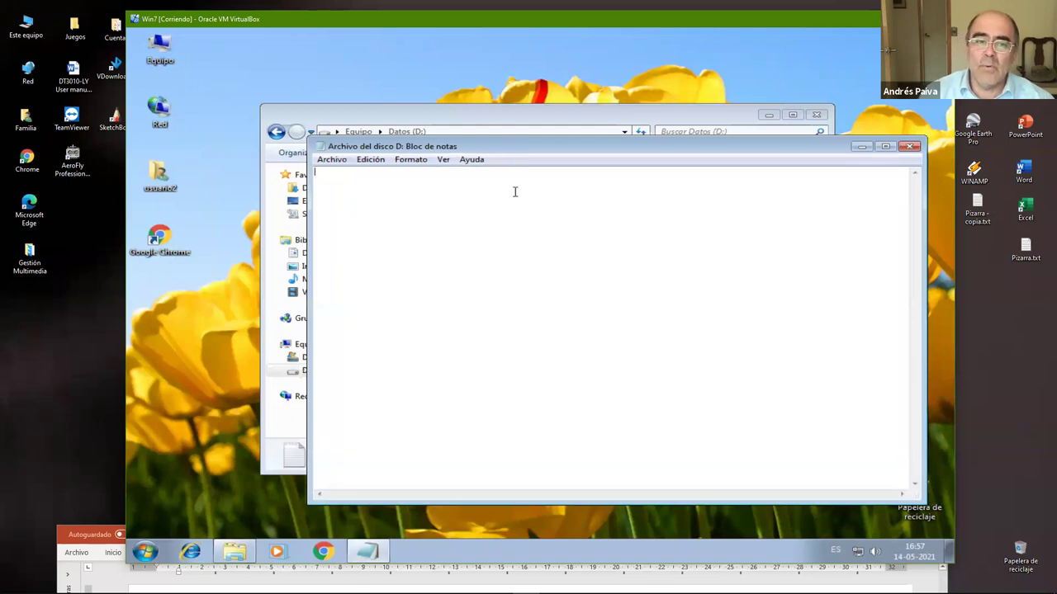
{"action": "type", "text": "modificado por ususa"}
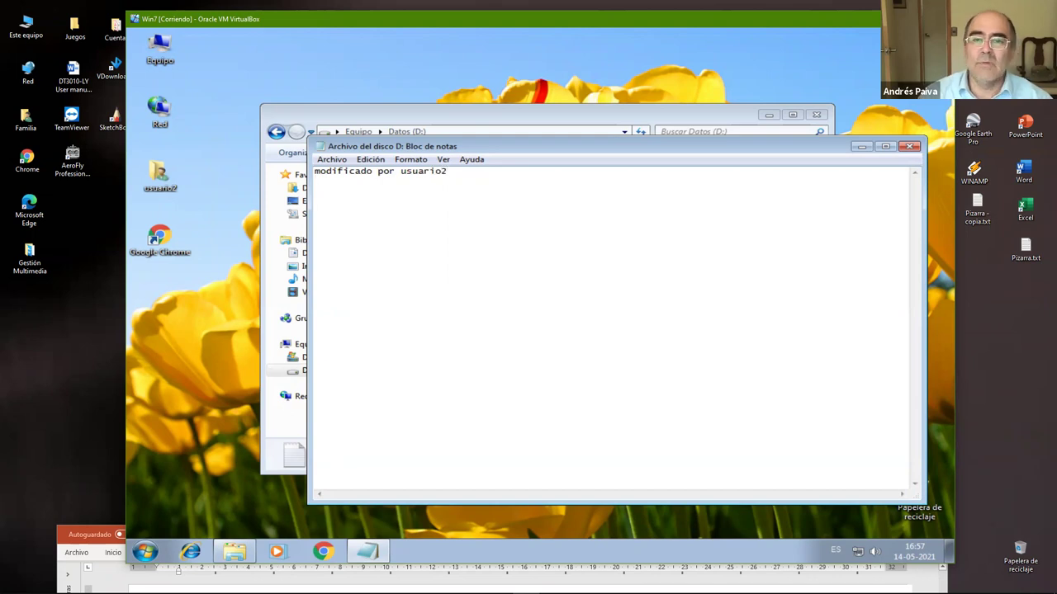
{"action": "left_click", "coordinate": [909, 146]}
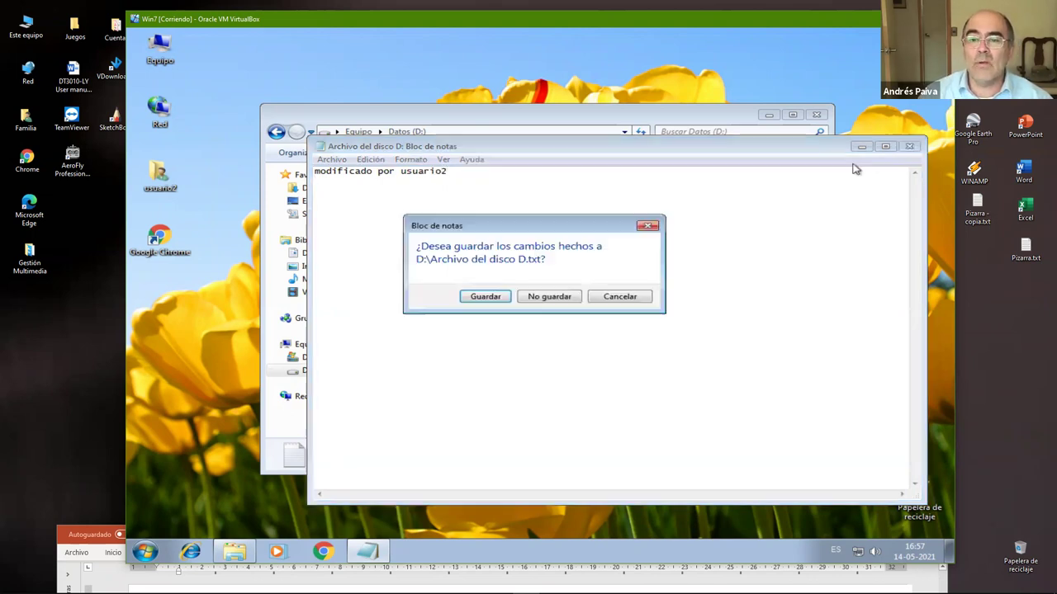
{"action": "left_click", "coordinate": [511, 296]}
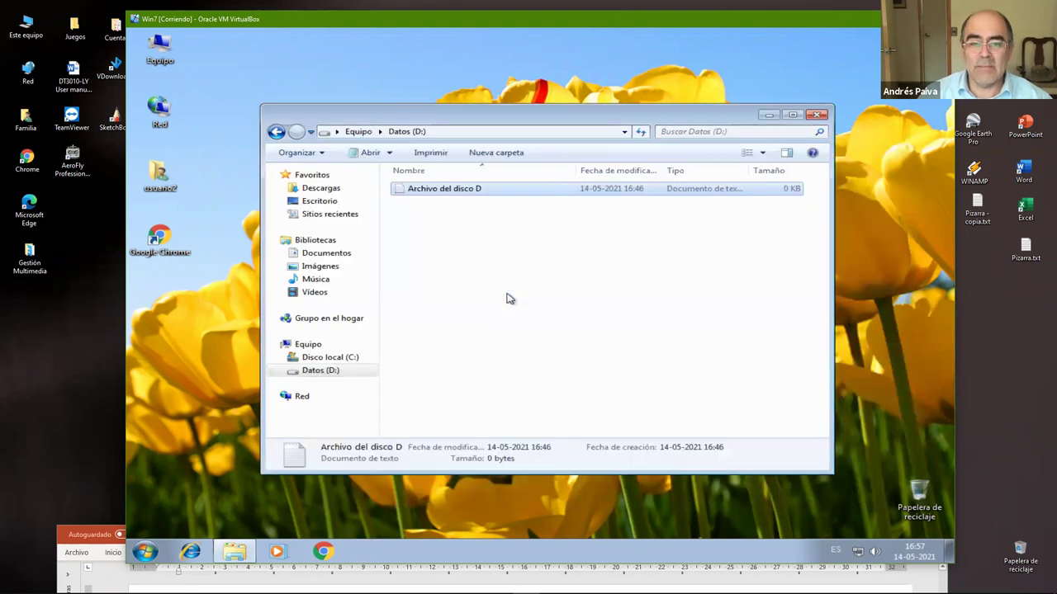
Check Archivo del disco D's details (25 bytes, modified 16:57), then close the Datos (D:) window.
{"action": "right_click", "coordinate": [414, 192]}
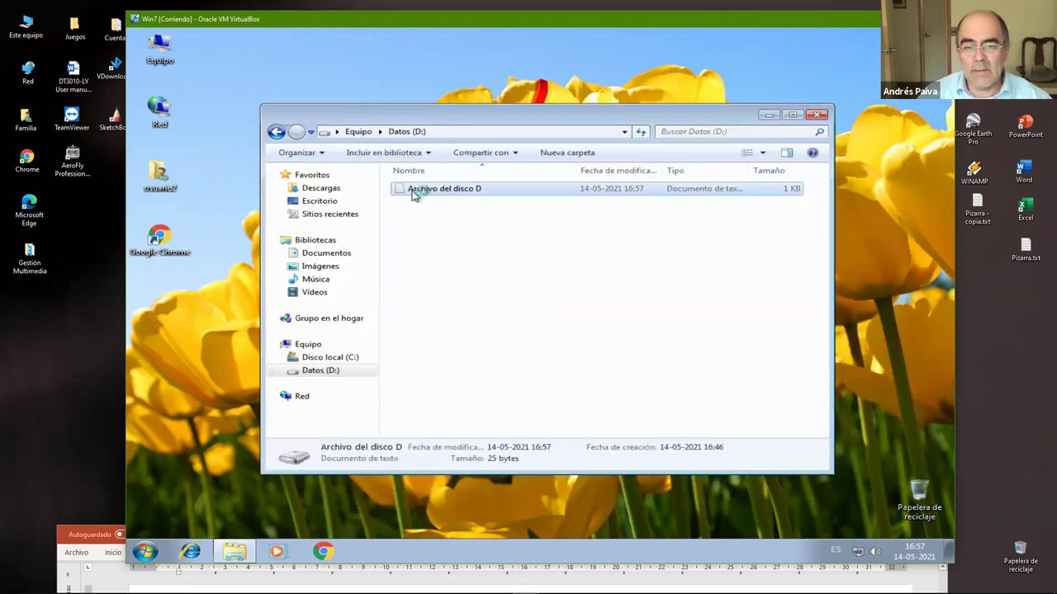
{"action": "left_click", "coordinate": [460, 368]}
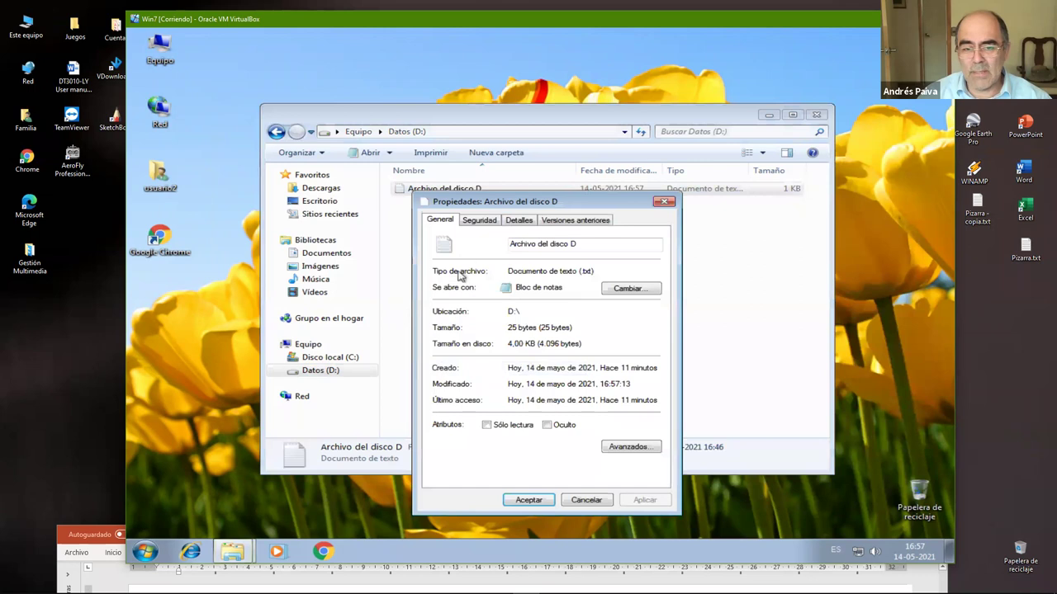
{"action": "left_click", "coordinate": [519, 220]}
{"action": "left_click_drag", "start_coordinate": [528, 202], "coordinate": [436, 117]}
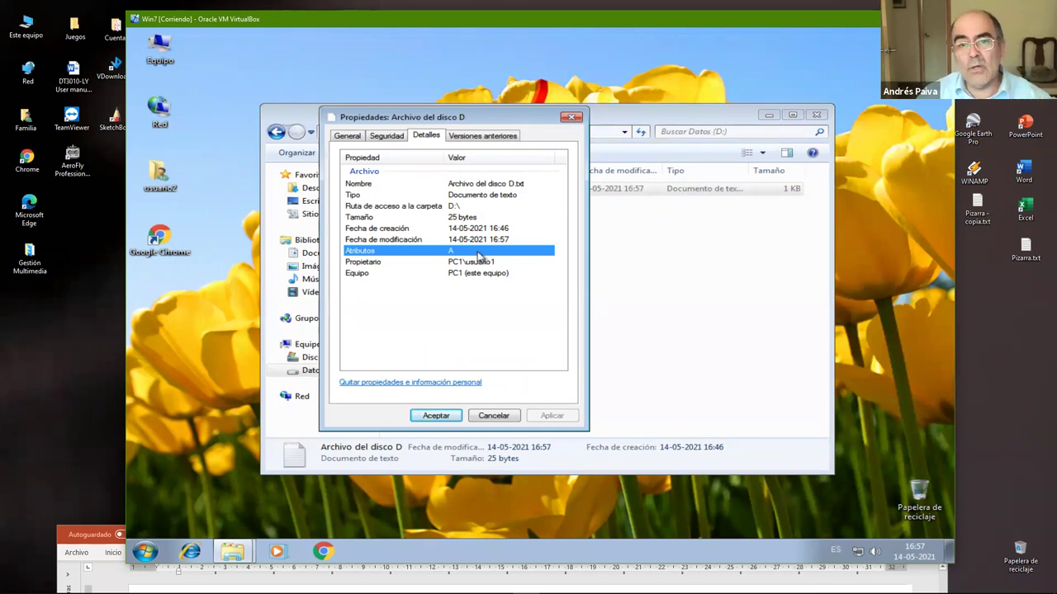
{"action": "left_click", "coordinate": [571, 117]}
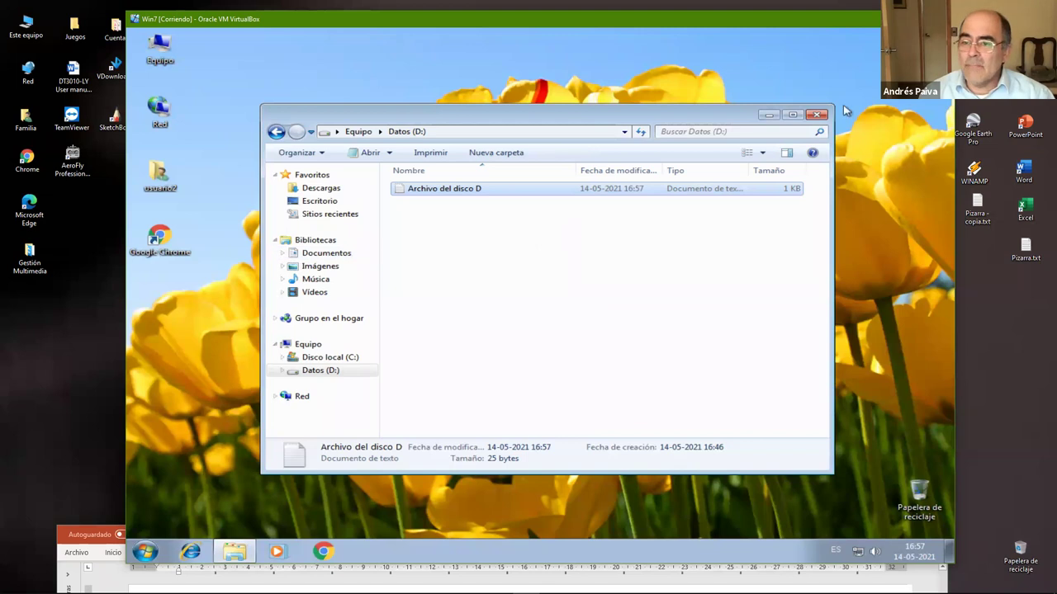
{"action": "left_click", "coordinate": [817, 115]}
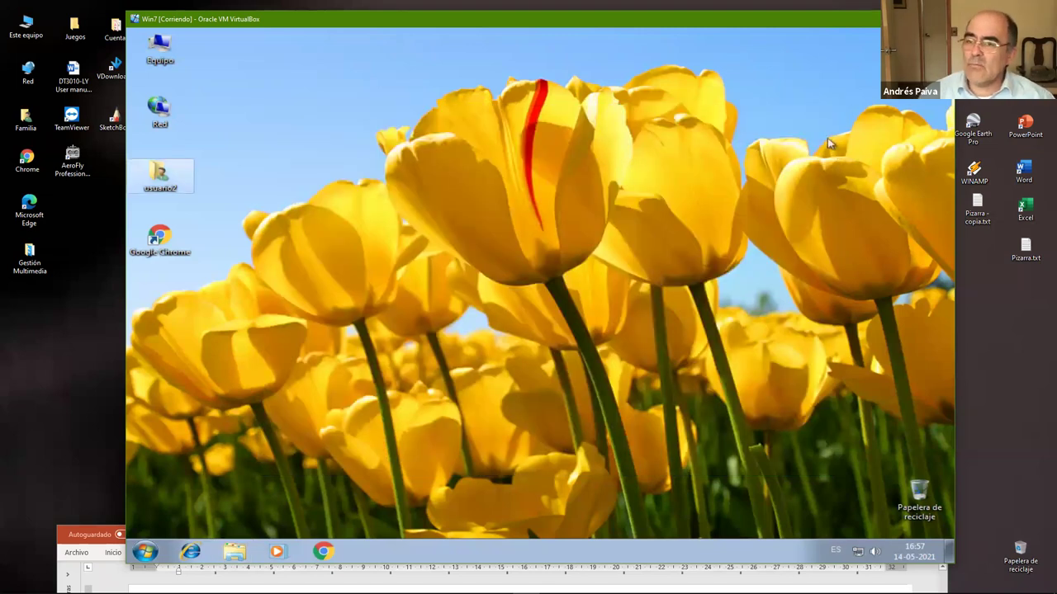
Create a new desktop folder named 'Carpeta de usuario2' via Nuevo > Carpeta.
{"action": "right_click", "coordinate": [846, 68]}
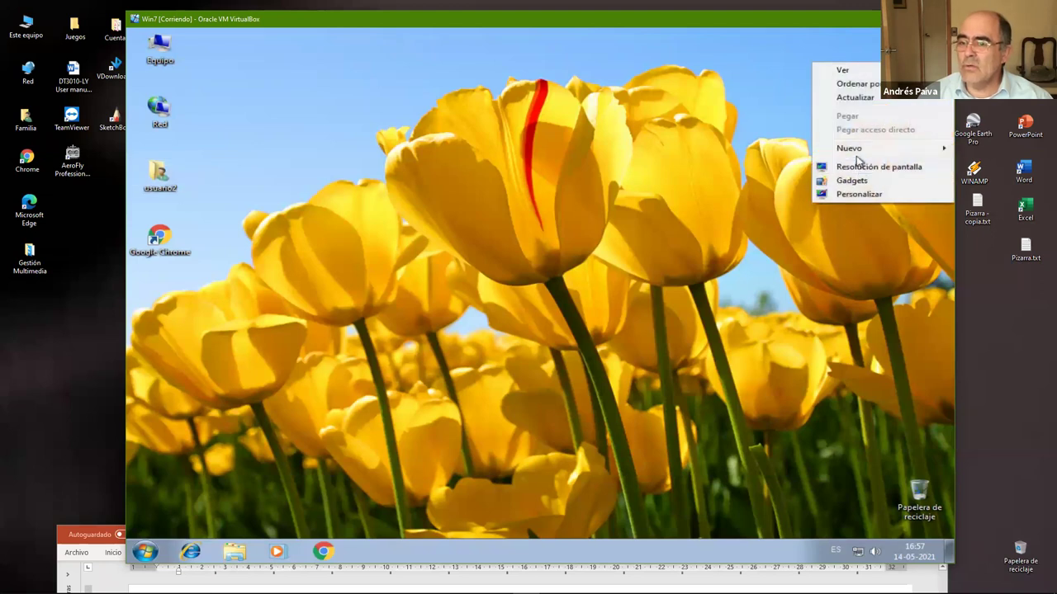
{"action": "mouse_move", "coordinate": [857, 154]}
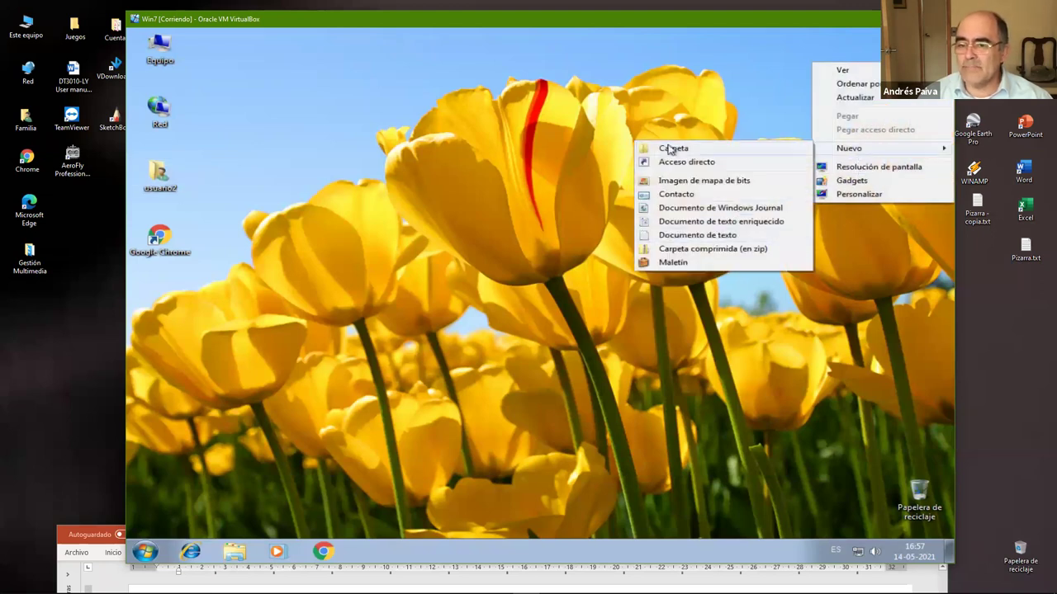
{"action": "left_click", "coordinate": [673, 148]}
{"action": "type", "text": "Car"}
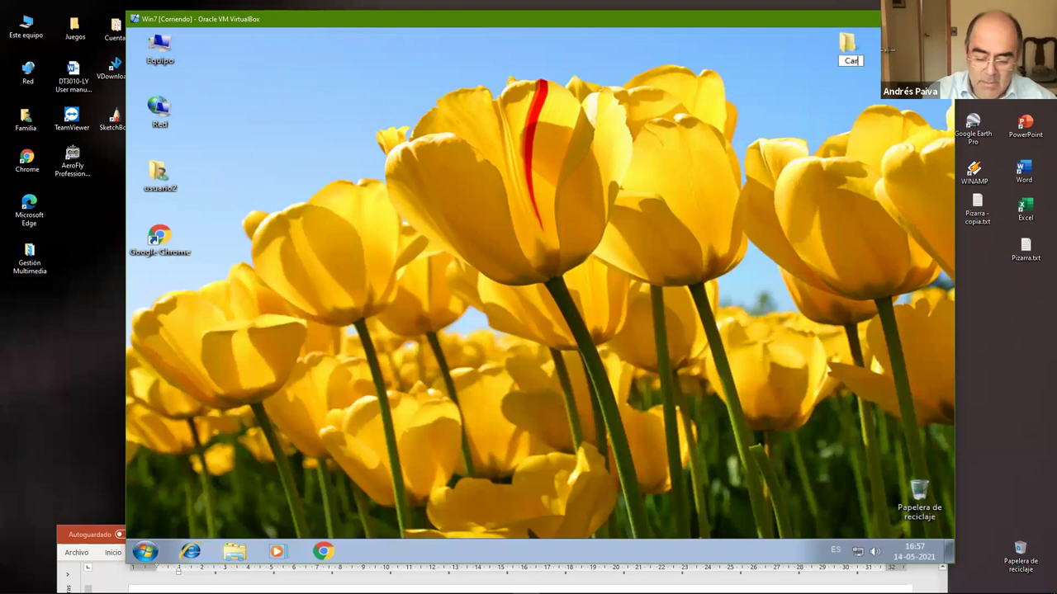
{"action": "type", "text": "peta de usuario32"}
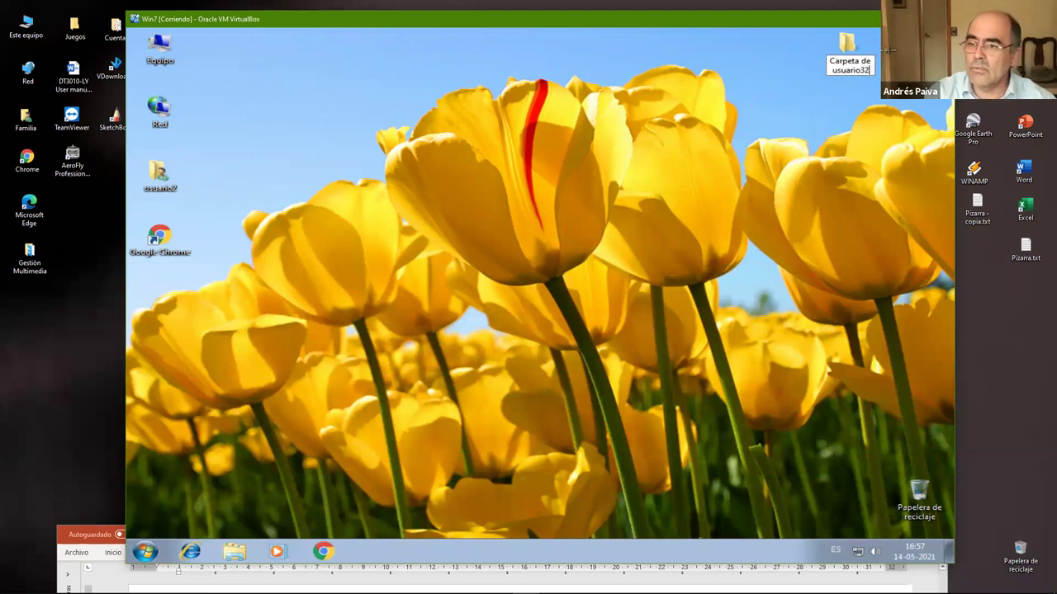
{"action": "key", "text": "Return"}
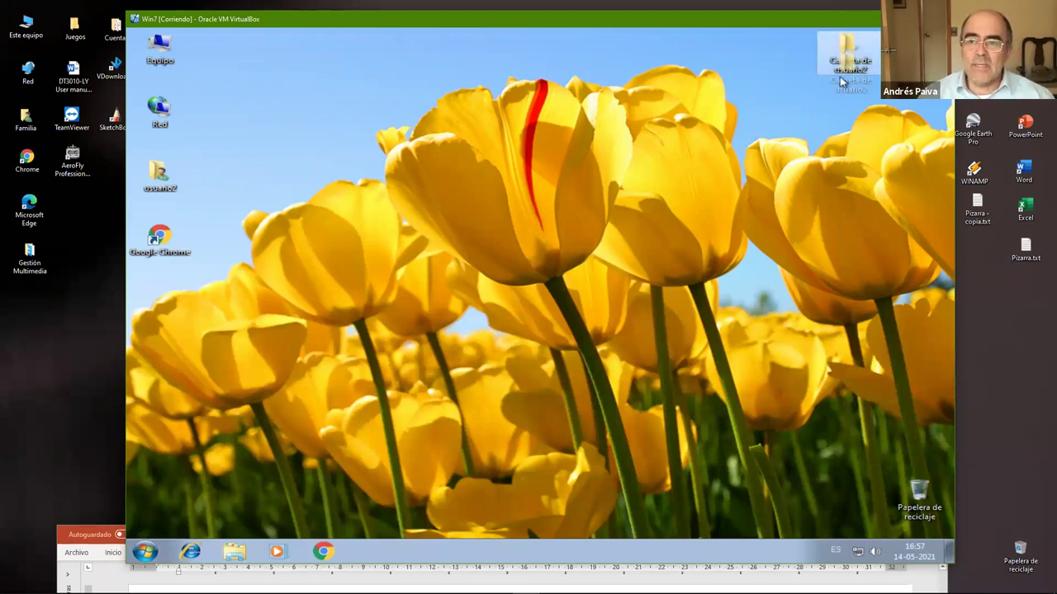
{"action": "left_click", "coordinate": [820, 99]}
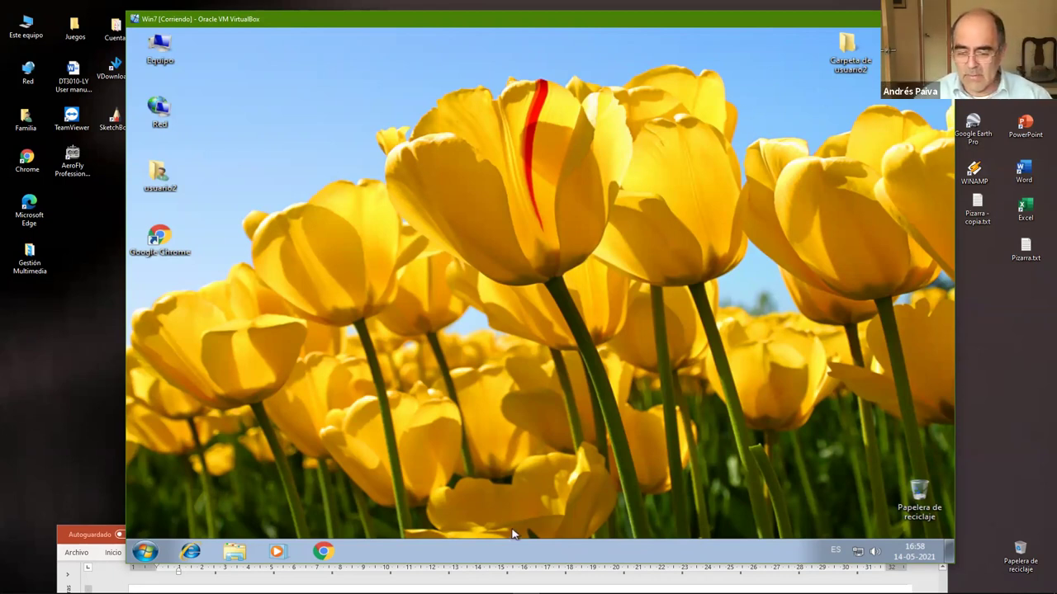
Show Task Manager's Usuarios tab enlarged, listing usuario1 Desconectado and usuario2 Activo.
{"action": "right_click", "coordinate": [494, 558]}
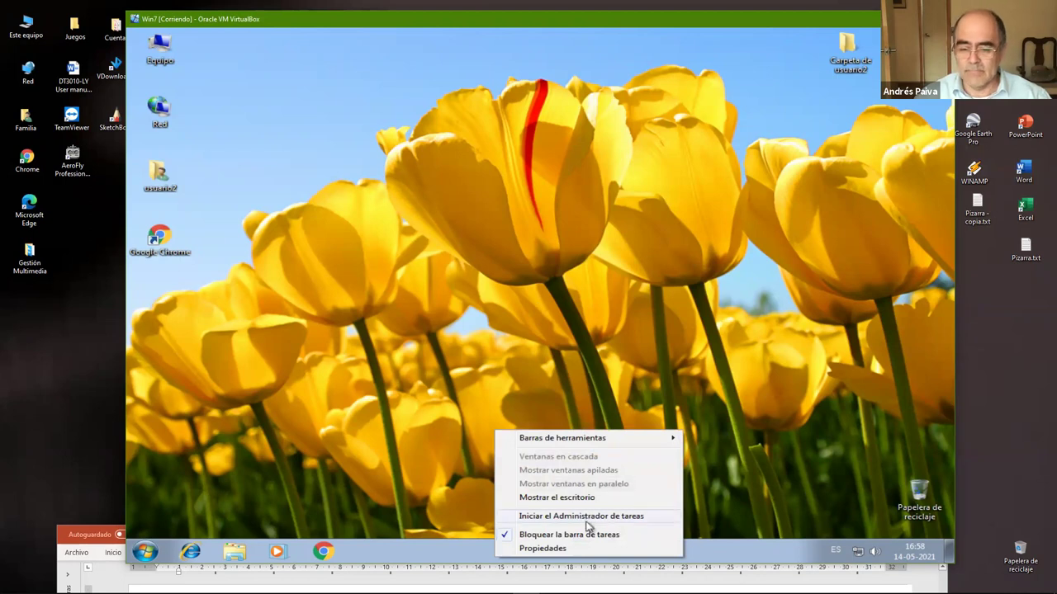
{"action": "left_click", "coordinate": [582, 516]}
{"action": "left_click_drag", "start_coordinate": [322, 50], "coordinate": [509, 108]}
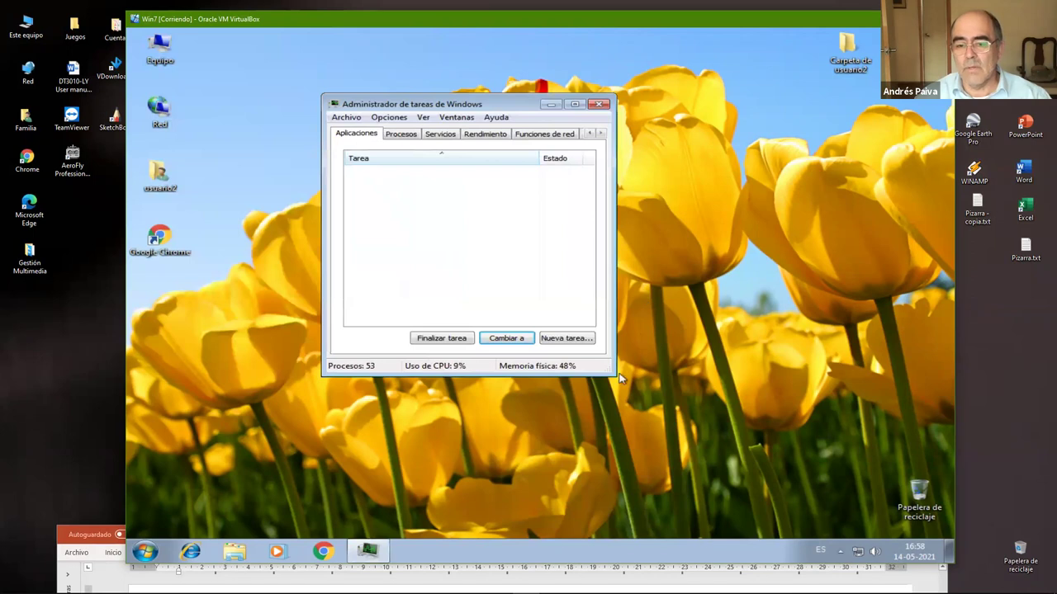
{"action": "left_click_drag", "start_coordinate": [612, 373], "coordinate": [791, 407]}
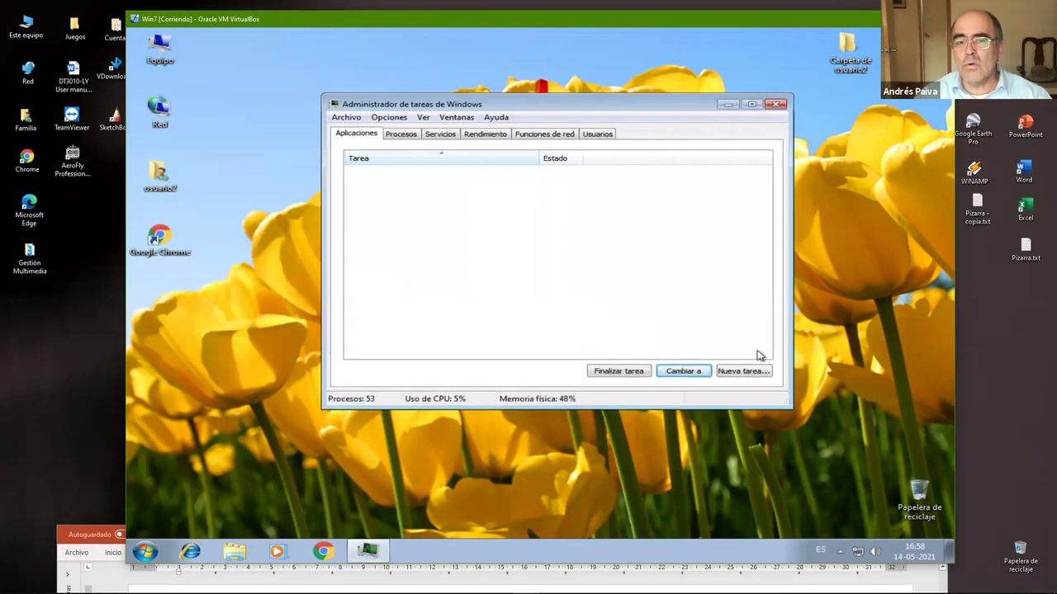
{"action": "left_click", "coordinate": [596, 135]}
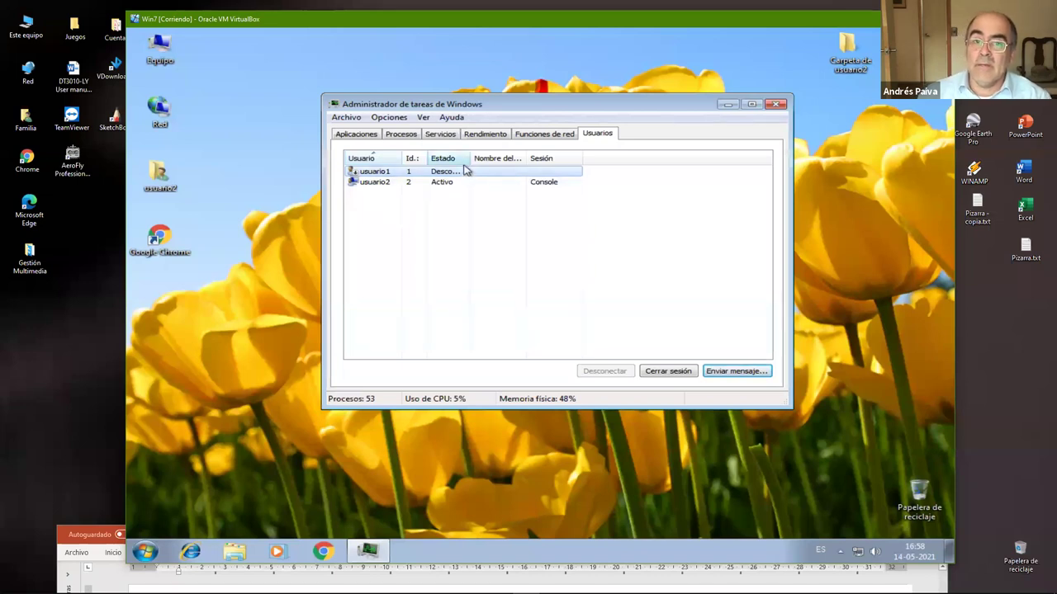
{"action": "left_click_drag", "start_coordinate": [467, 158], "coordinate": [528, 157]}
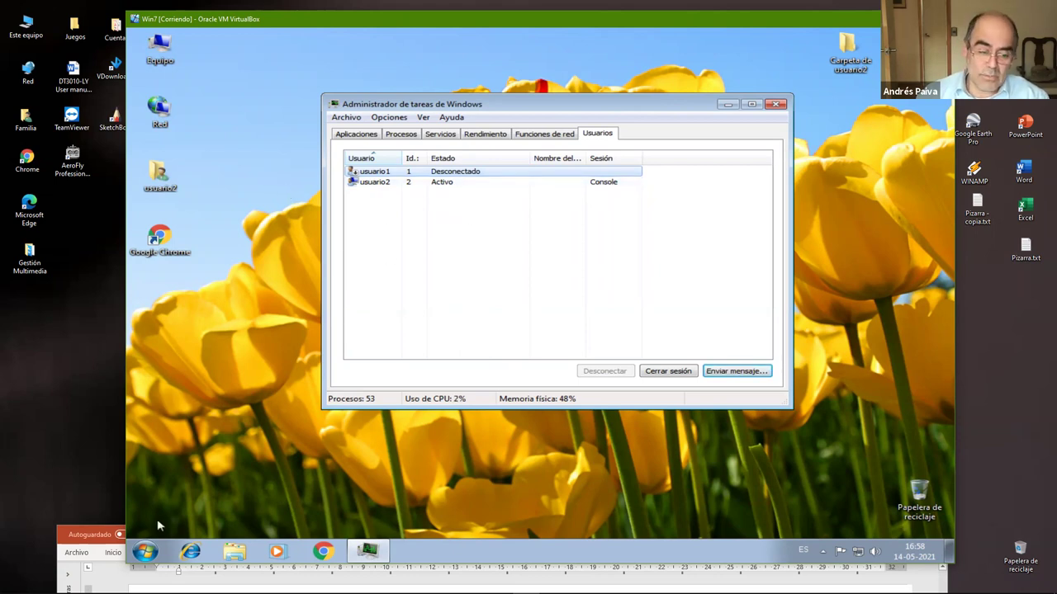
{"action": "left_click", "coordinate": [145, 550]}
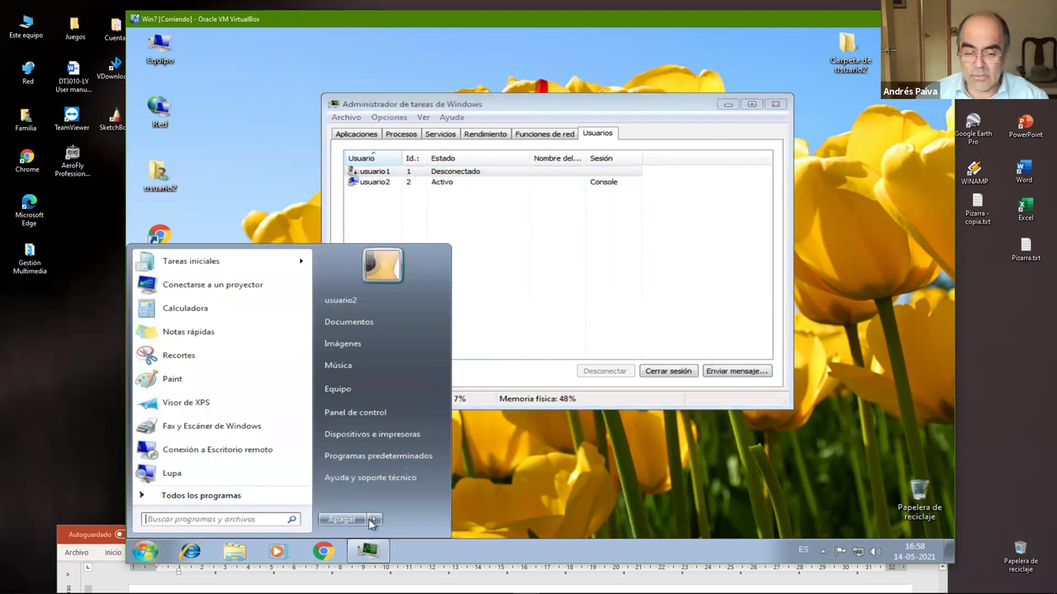
Switch user back to usuario1 via Cambiar de usuario and sign in with its password.
{"action": "left_click", "coordinate": [371, 520]}
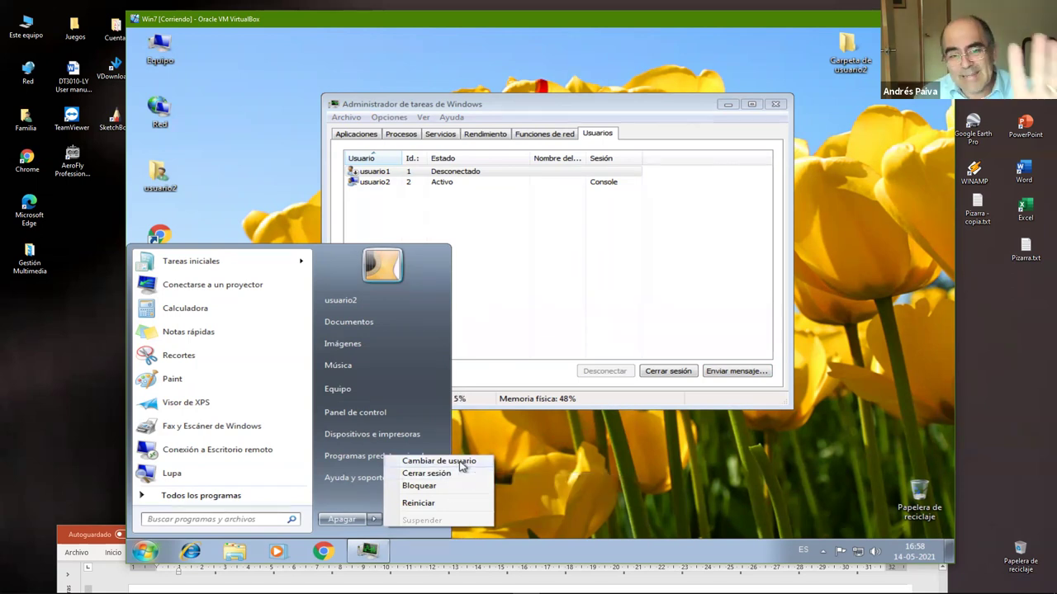
{"action": "left_click", "coordinate": [438, 461]}
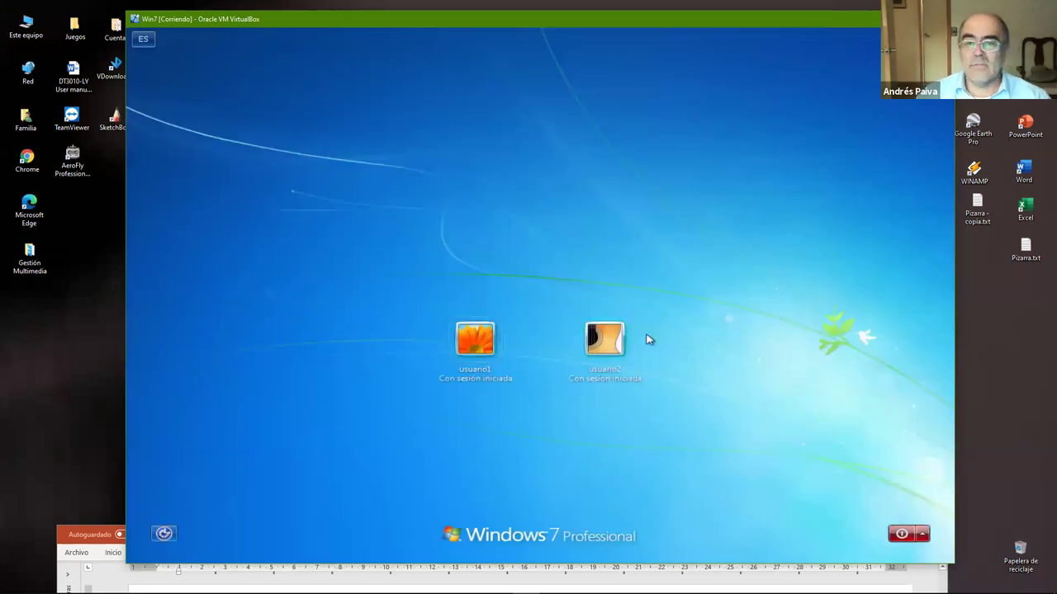
{"action": "left_click", "coordinate": [481, 347]}
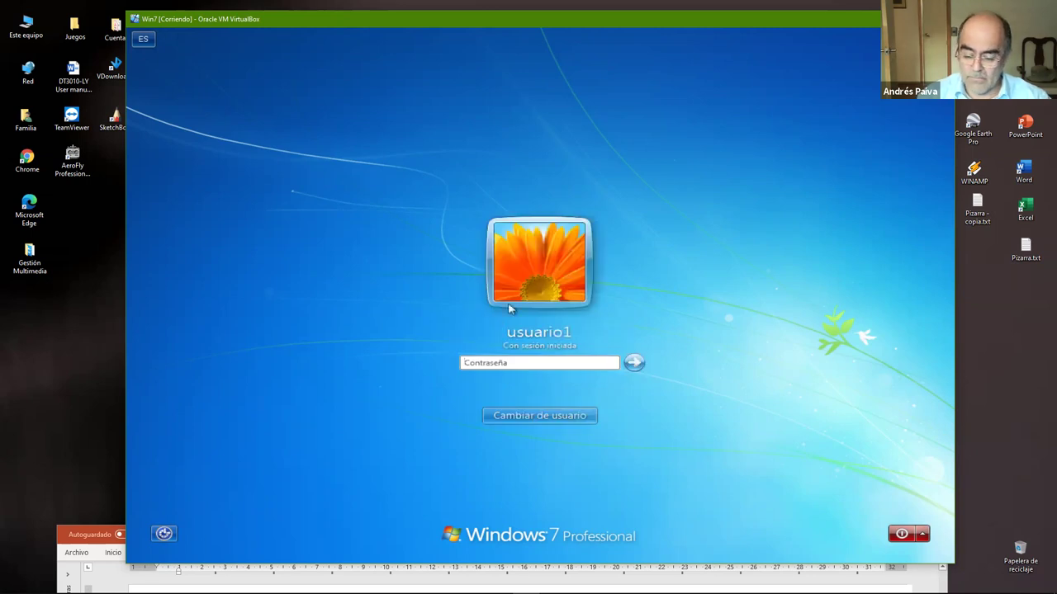
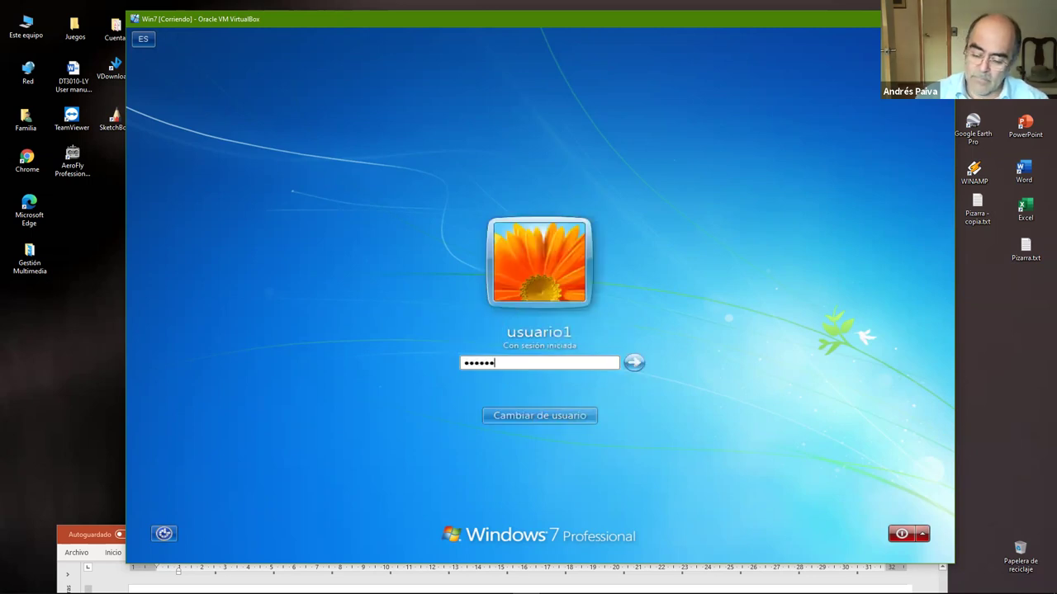
{"action": "key", "text": "Return"}
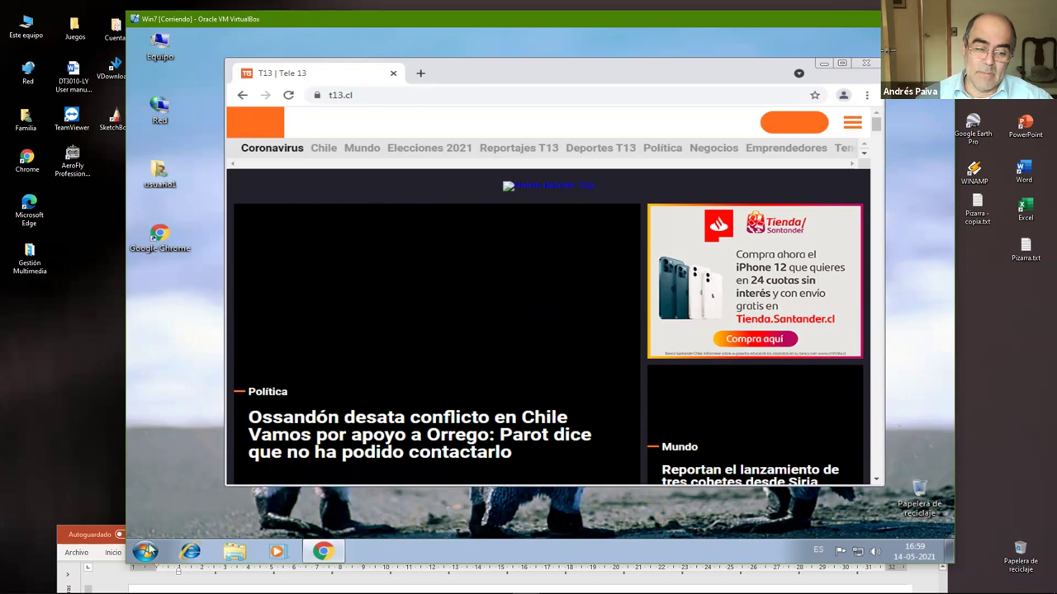
Launch cmd from the Start search as administrator, approving the UAC prompt.
{"action": "left_click", "coordinate": [147, 551]}
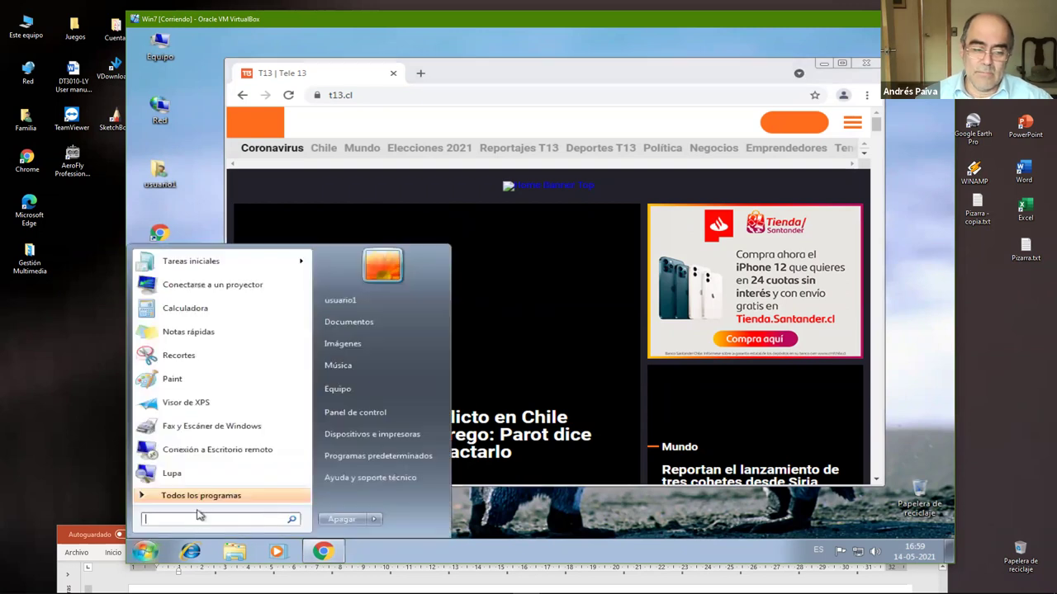
{"action": "type", "text": "cmd"}
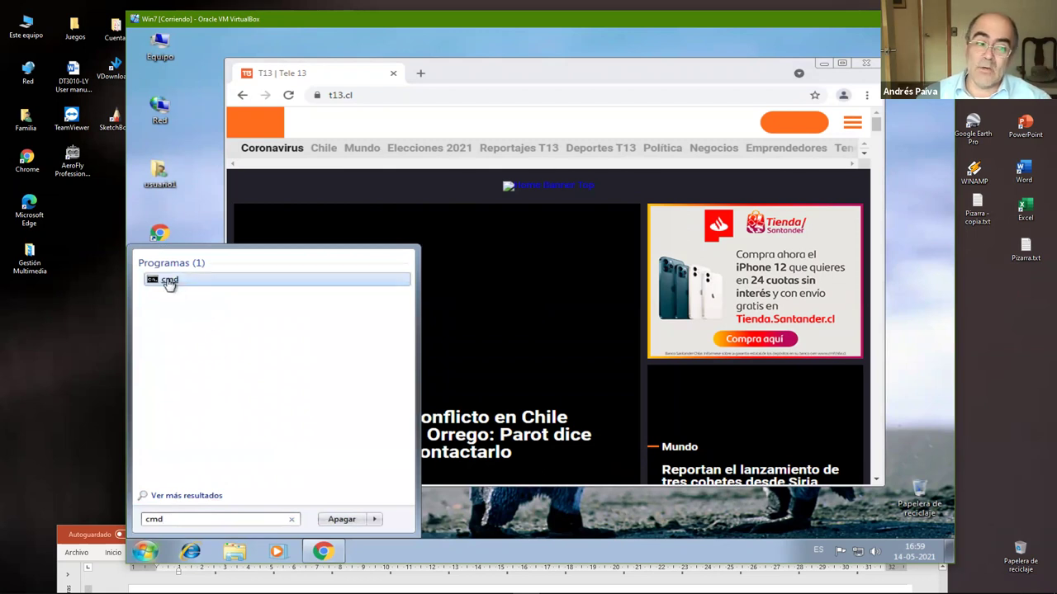
{"action": "right_click", "coordinate": [168, 282]}
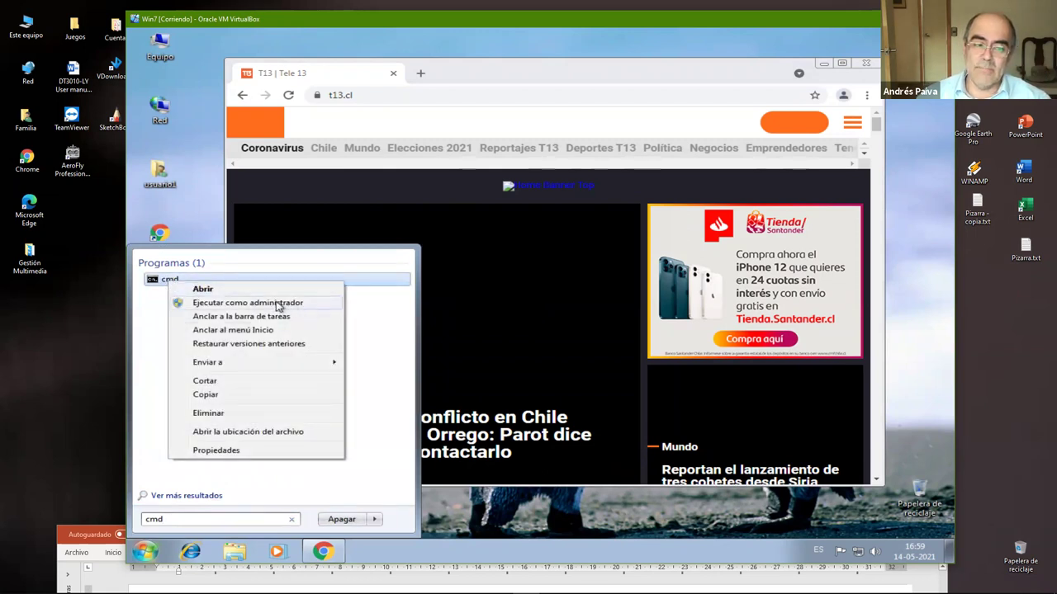
{"action": "left_click", "coordinate": [276, 304]}
{"action": "left_click", "coordinate": [361, 383]}
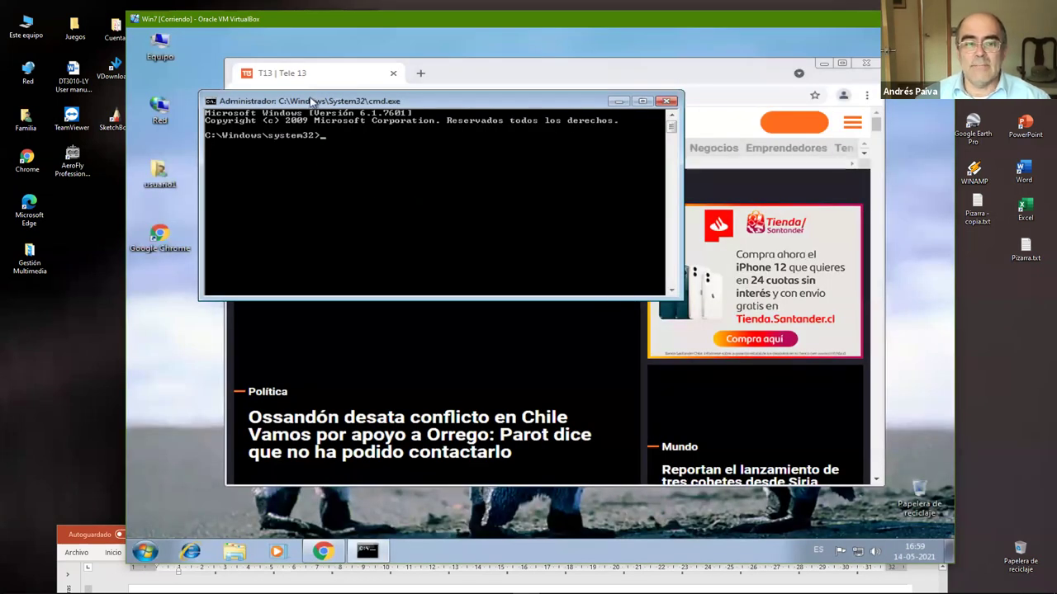
Set the console font to a larger Consolas and enter cd\ to reach C:\.
{"action": "left_click_drag", "start_coordinate": [314, 100], "coordinate": [366, 120]}
{"action": "left_click", "coordinate": [262, 118]}
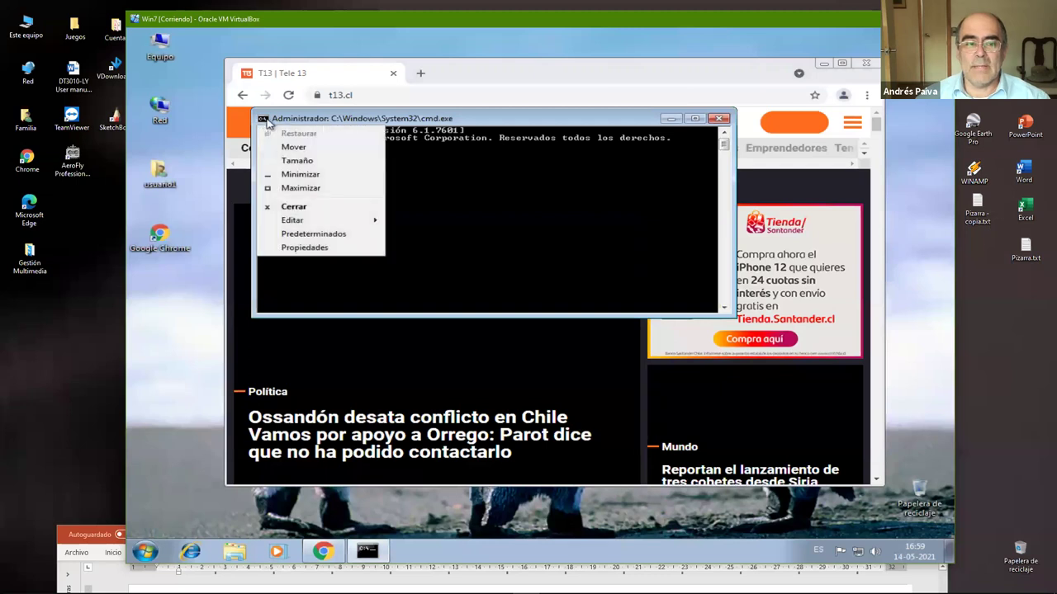
{"action": "left_click", "coordinate": [318, 248]}
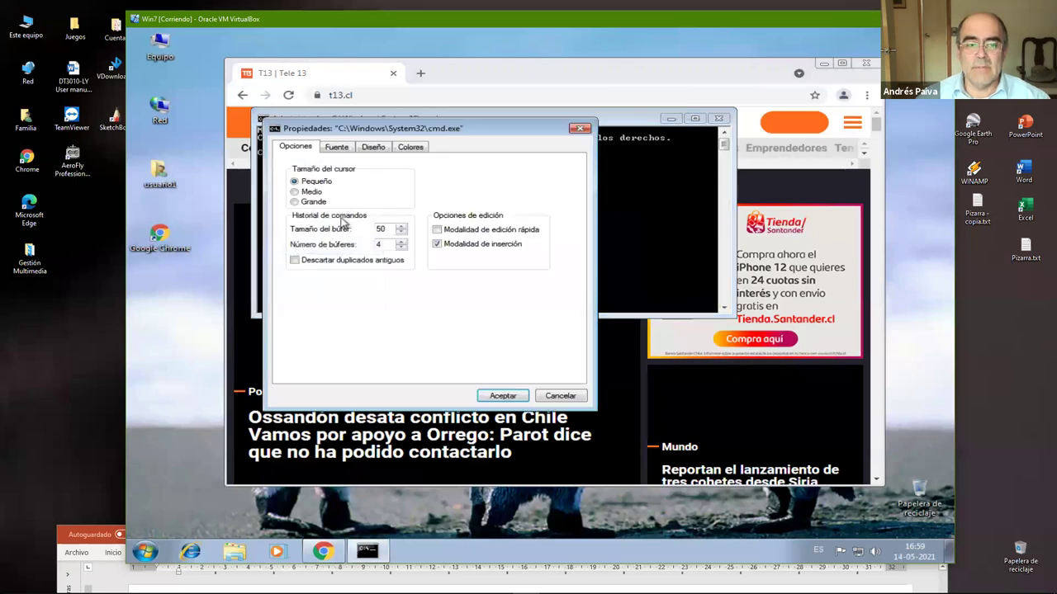
{"action": "left_click", "coordinate": [340, 147]}
{"action": "left_click", "coordinate": [380, 284]}
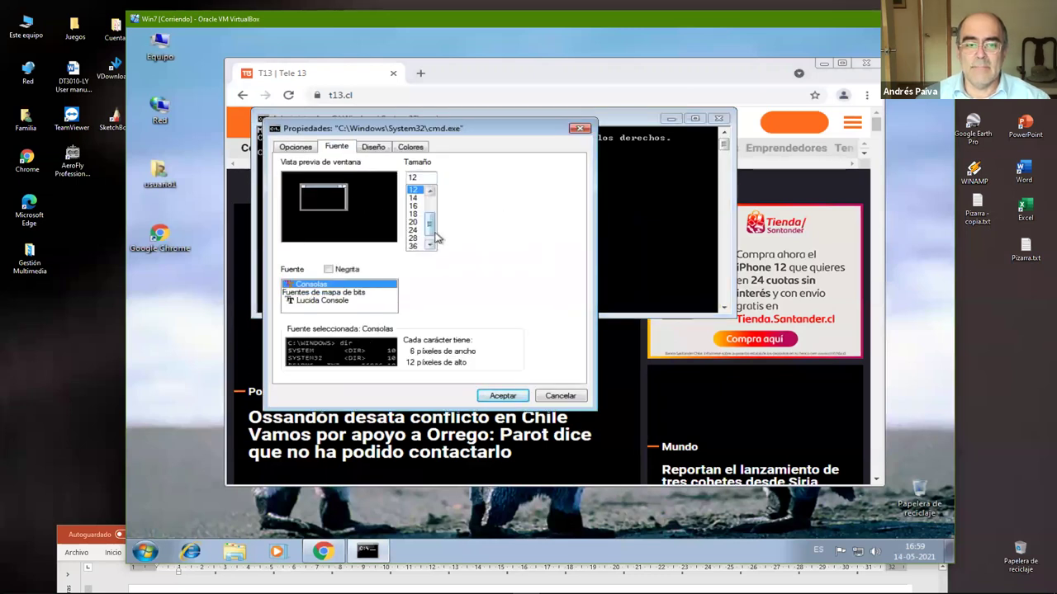
{"action": "left_click", "coordinate": [519, 398]}
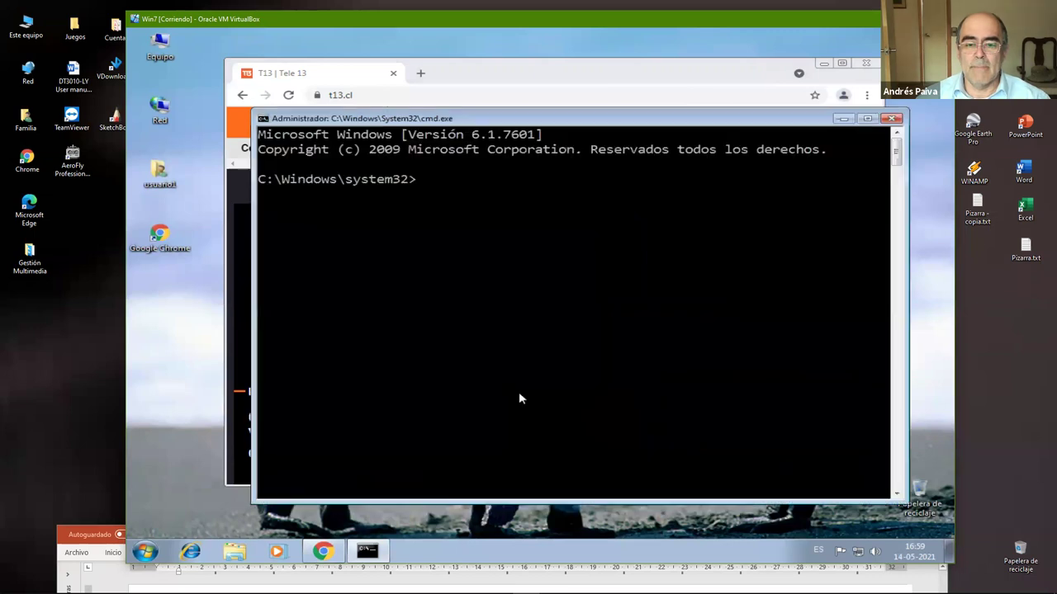
{"action": "type", "text": "cd\\"}
Switch to the drive root and list the existing accounts with net user.
{"action": "key", "text": "Return"}
{"action": "key", "text": "Return"}
{"action": "key", "text": "Return"}
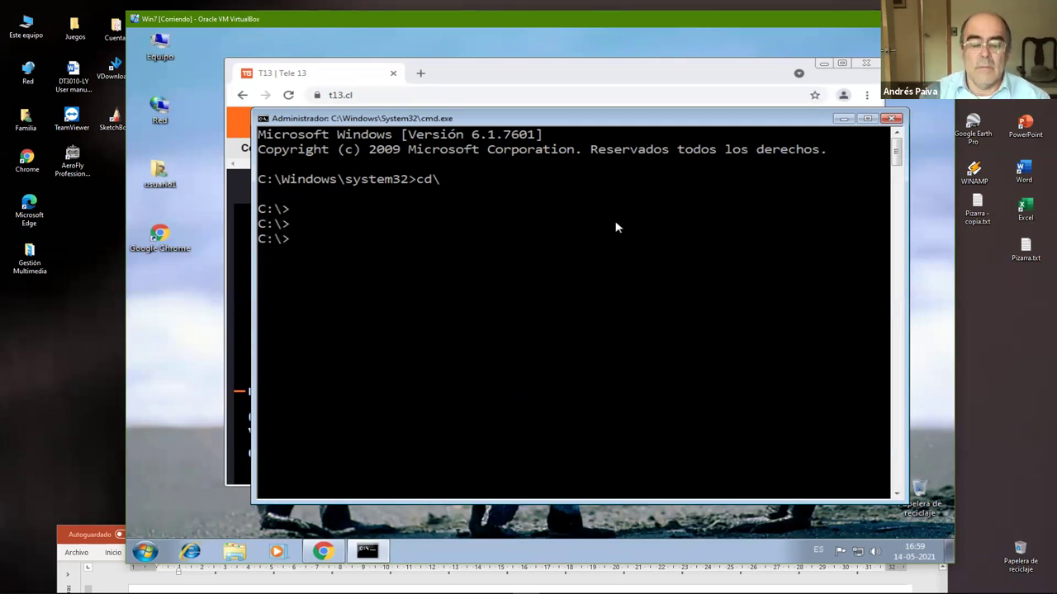
{"action": "type", "text": "net user"}
{"action": "key", "text": "Return"}
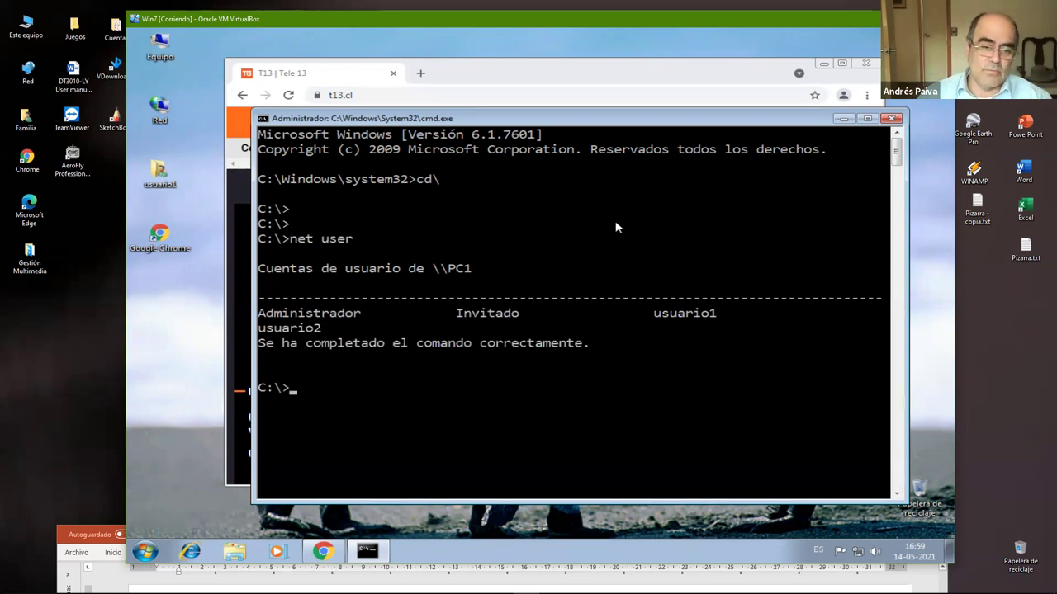
{"action": "scroll", "coordinate": [615, 227], "scroll_direction": "down", "scroll_amount": 1}
{"action": "scroll", "coordinate": [615, 227], "scroll_direction": "down", "scroll_amount": 1}
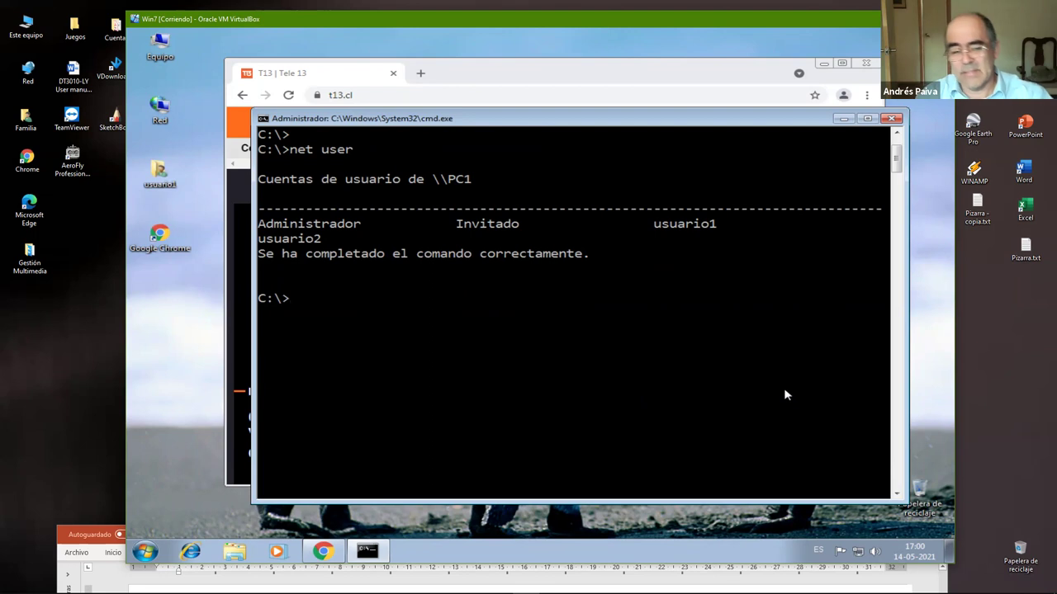
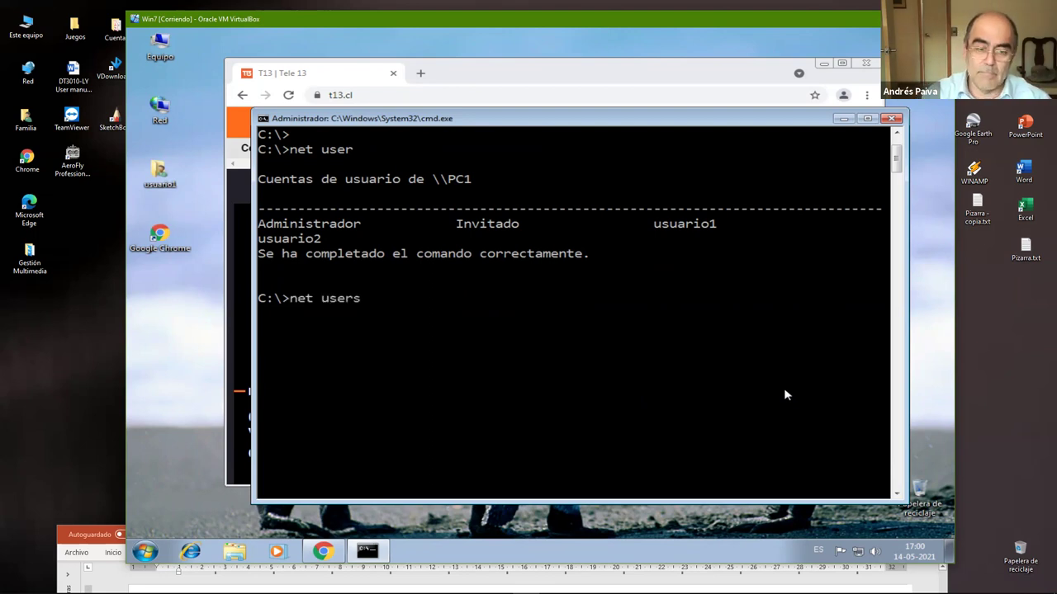
Try adding usuario3 with net user /add and a 7-digit password, which is rejected.
{"action": "key", "text": "BackSpace"}
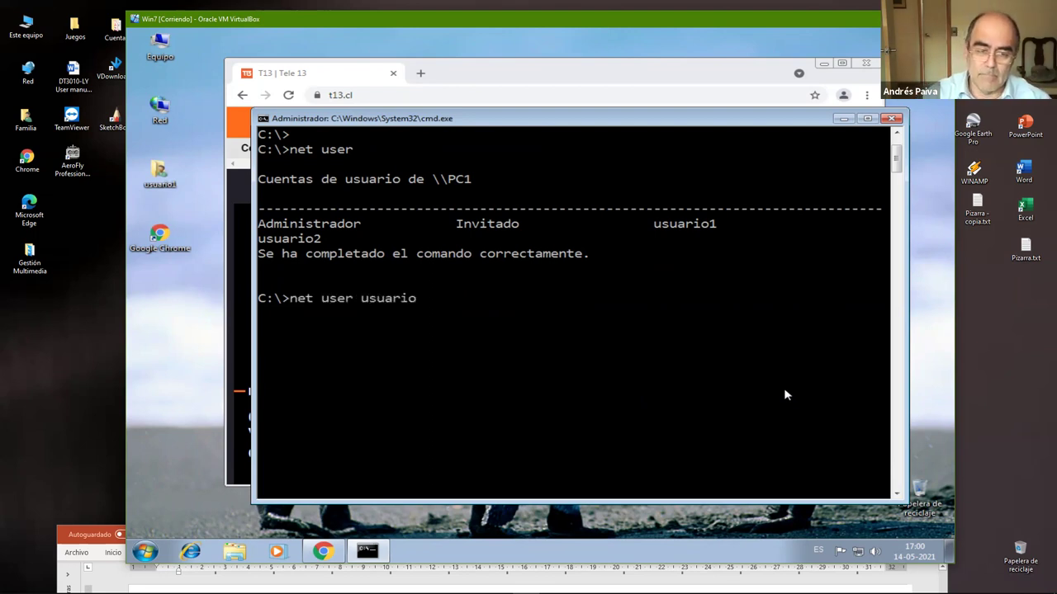
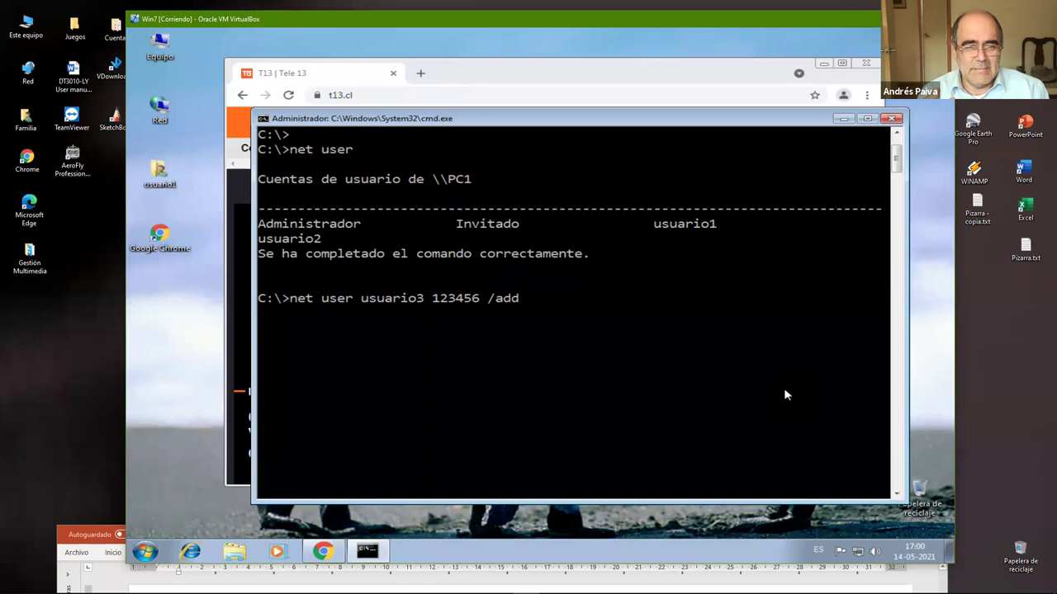
{"action": "key", "text": "Return"}
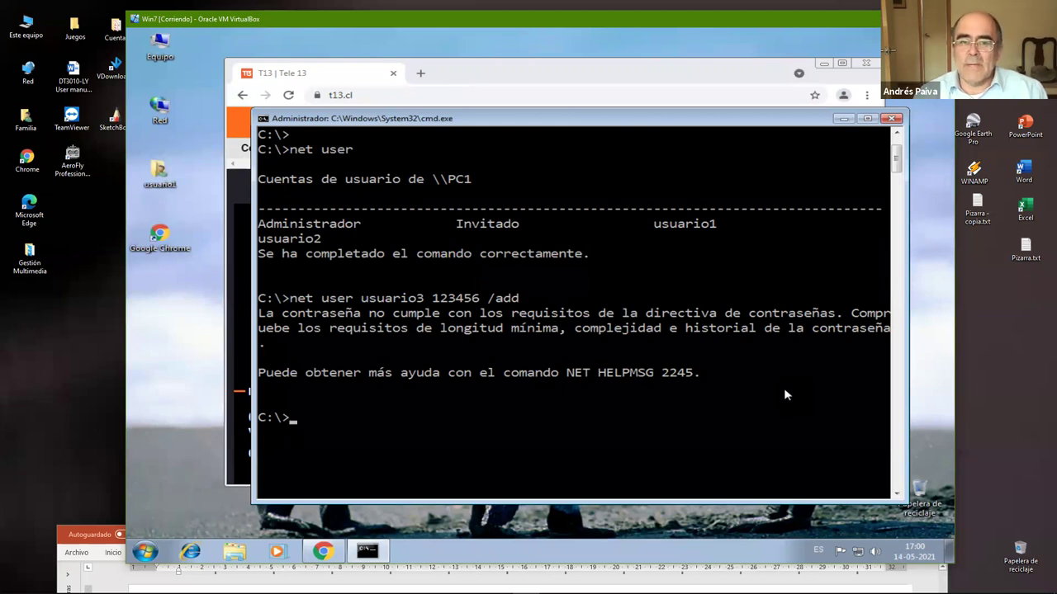
Rerun the usuario3 add-user command with an 8-digit password.
{"action": "key", "text": "Up"}
{"action": "key", "text": "Left"}
{"action": "key", "text": "Left"}
{"action": "key", "text": "Left"}
{"action": "key", "text": "Left"}
{"action": "key", "text": "Left"}
{"action": "key", "text": "Right"}
{"action": "key", "text": "Right"}
{"action": "key", "text": "Right"}
{"action": "key", "text": "Right"}
{"action": "key", "text": "Right"}
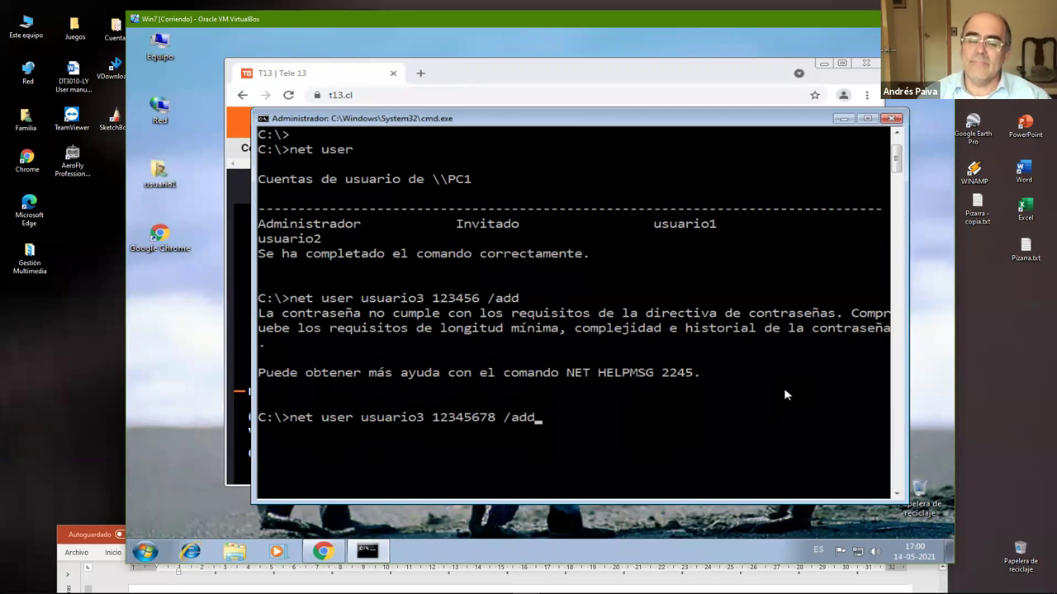
{"action": "key", "text": "Return"}
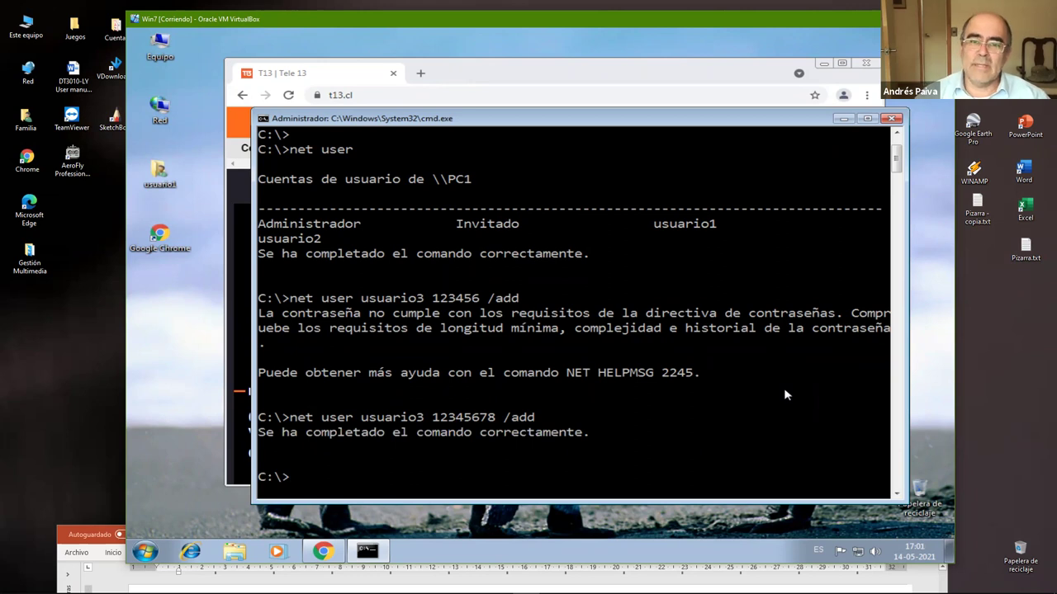
List accounts with net user to confirm usuario3, then exit the console.
{"action": "scroll", "coordinate": [785, 395], "scroll_direction": "down", "scroll_amount": 3}
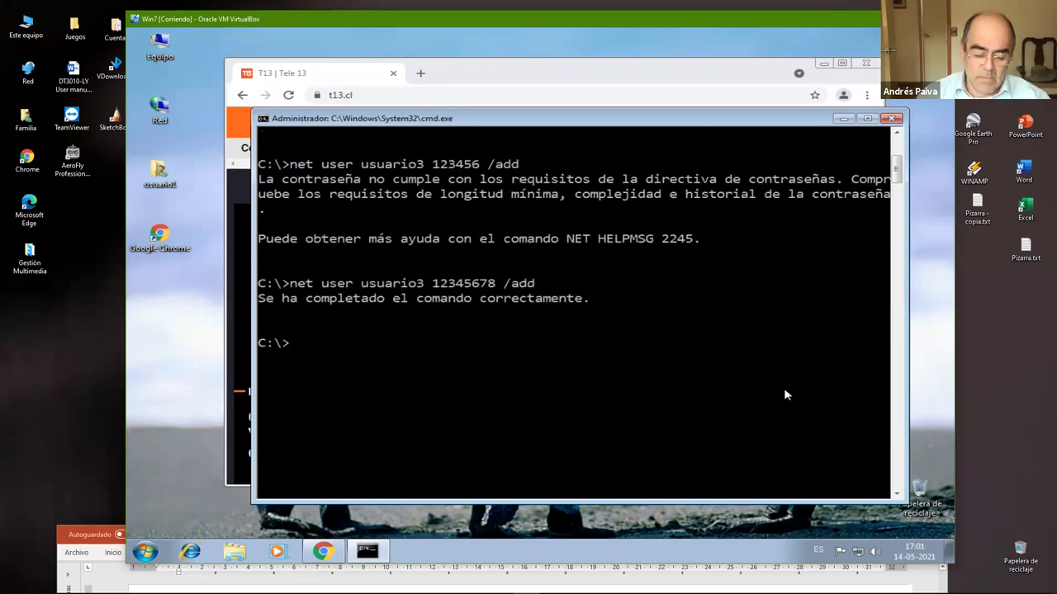
{"action": "type", "text": "net users"}
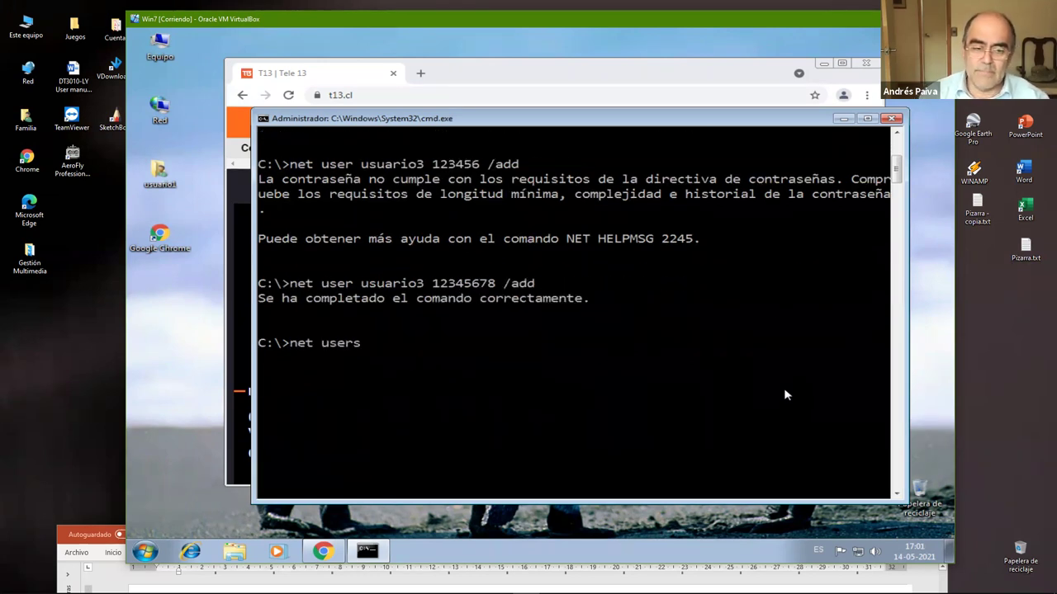
{"action": "key", "text": "BackSpace"}
{"action": "key", "text": "Return"}
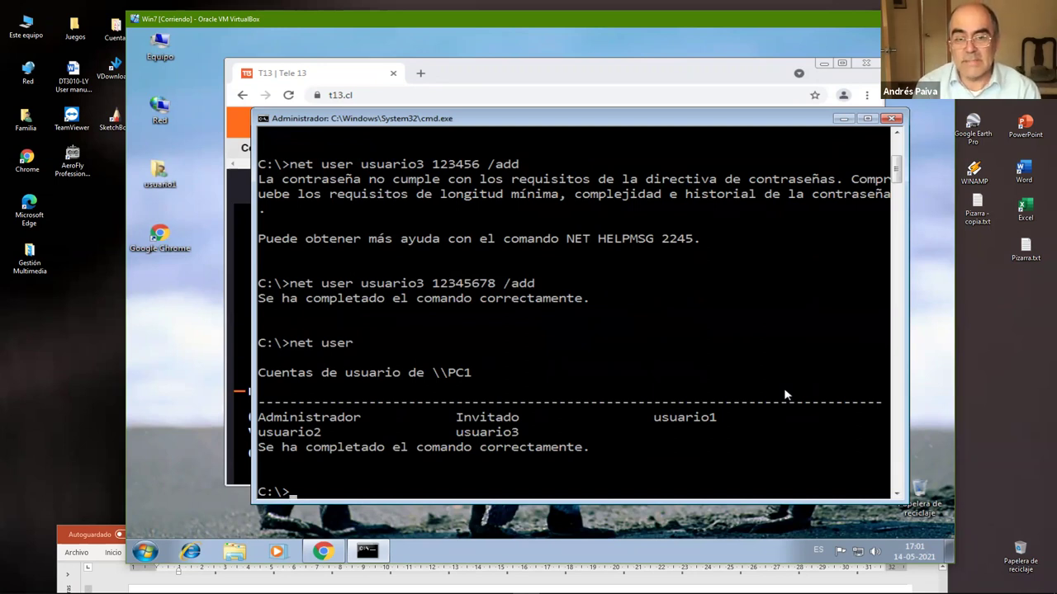
{"action": "type", "text": "exit"}
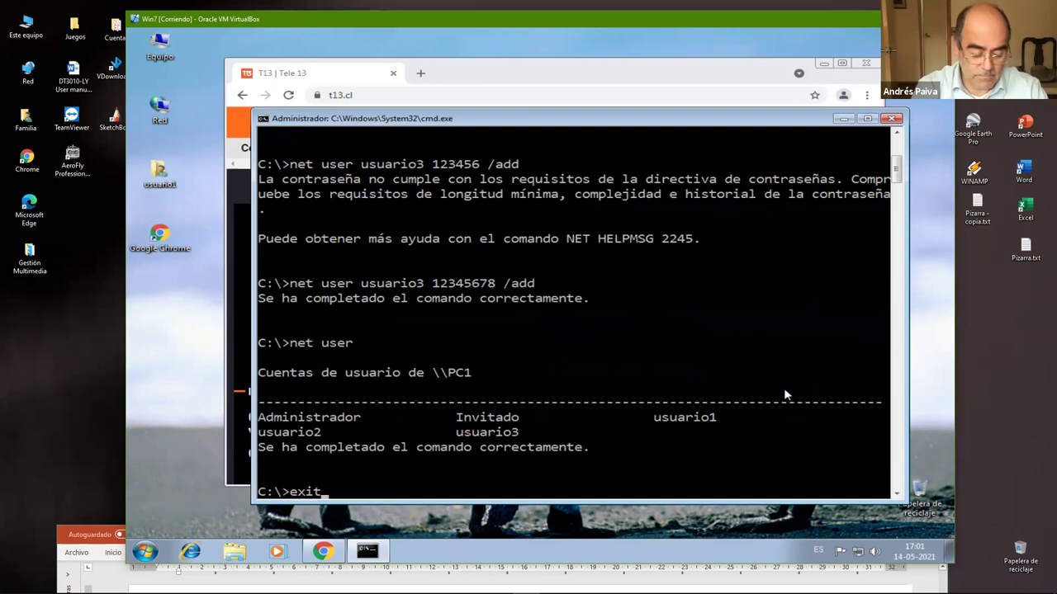
{"action": "key", "text": "Return"}
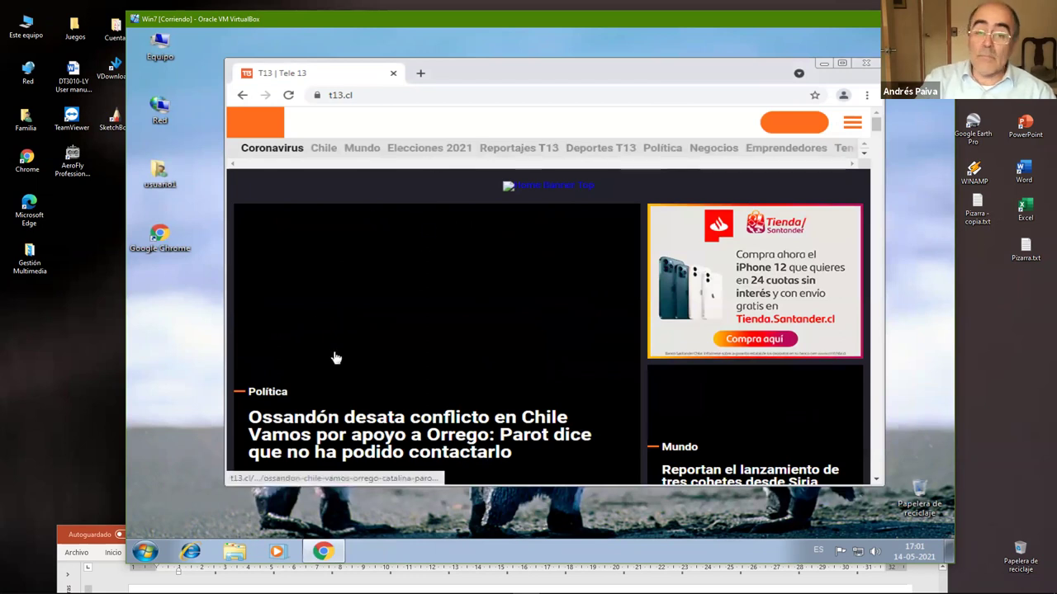
Switch user to usuario3 via Cambiar de usuario and sign in with its password.
{"action": "left_click", "coordinate": [146, 551]}
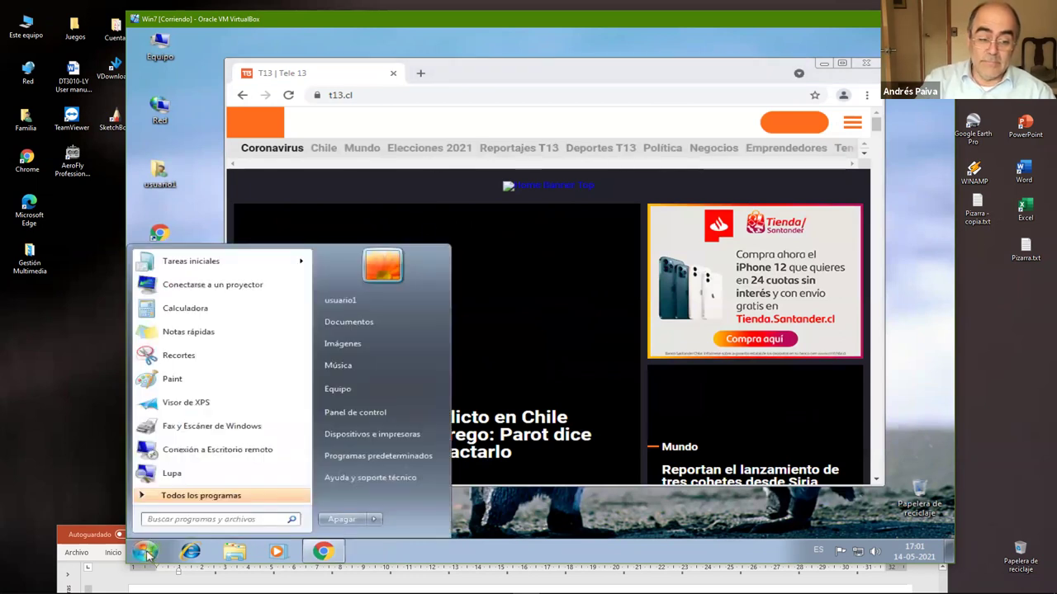
{"action": "left_click", "coordinate": [378, 517]}
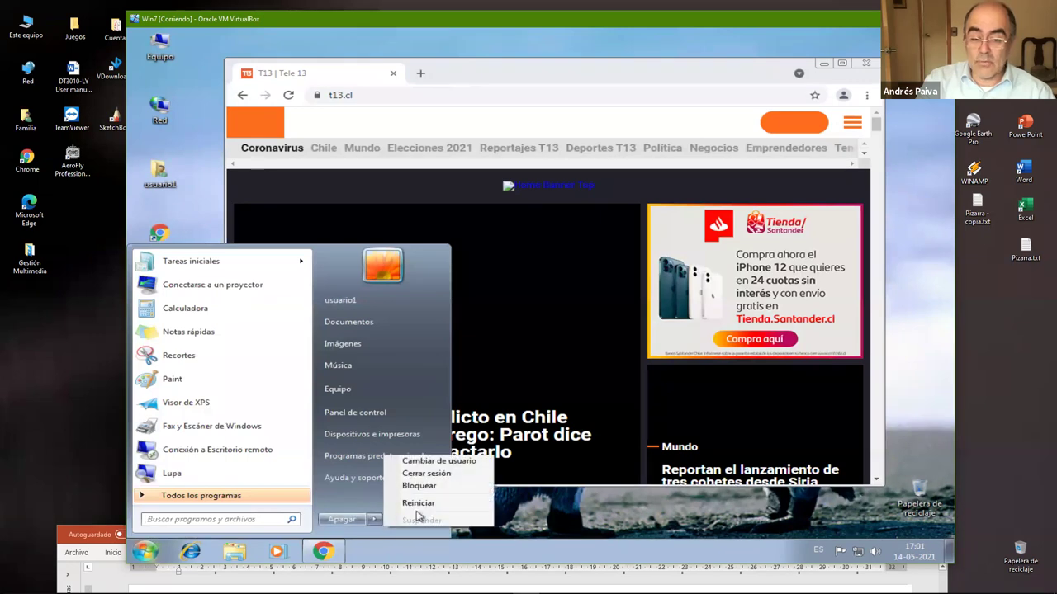
{"action": "left_click", "coordinate": [462, 464]}
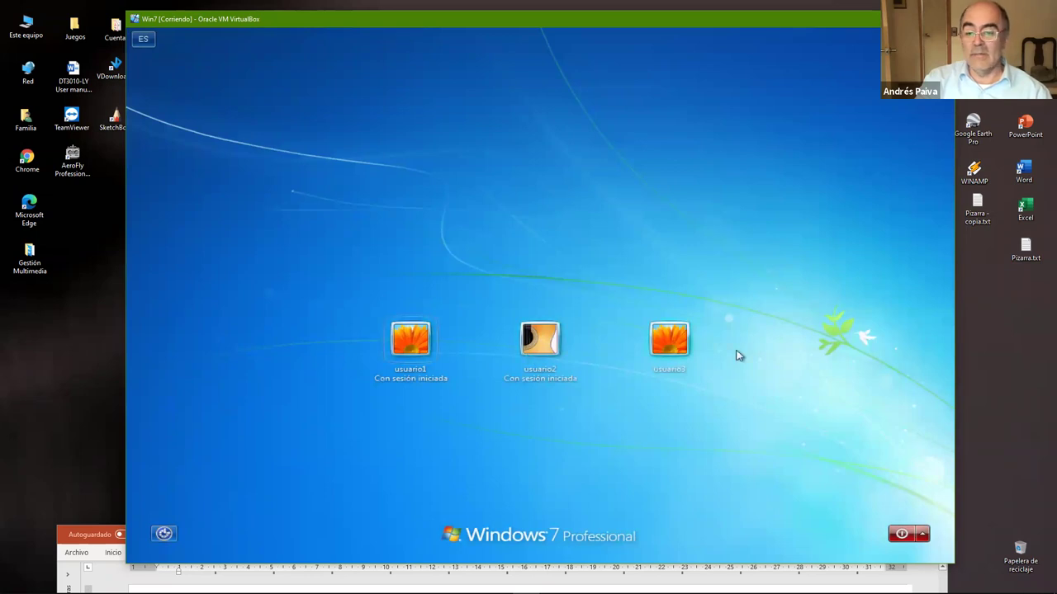
{"action": "left_click", "coordinate": [681, 351]}
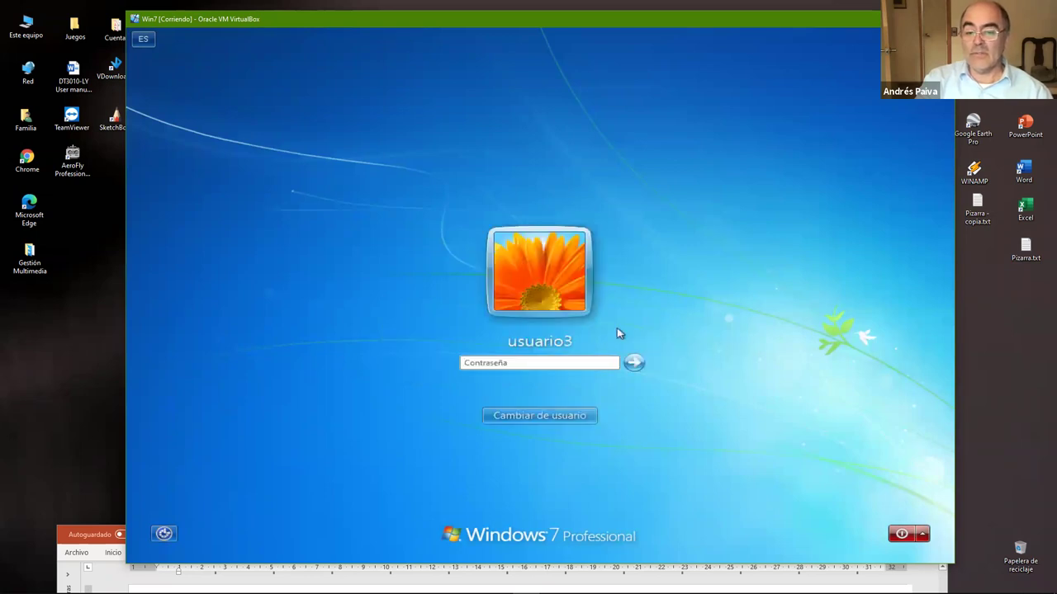
{"action": "type", "text": "****"}
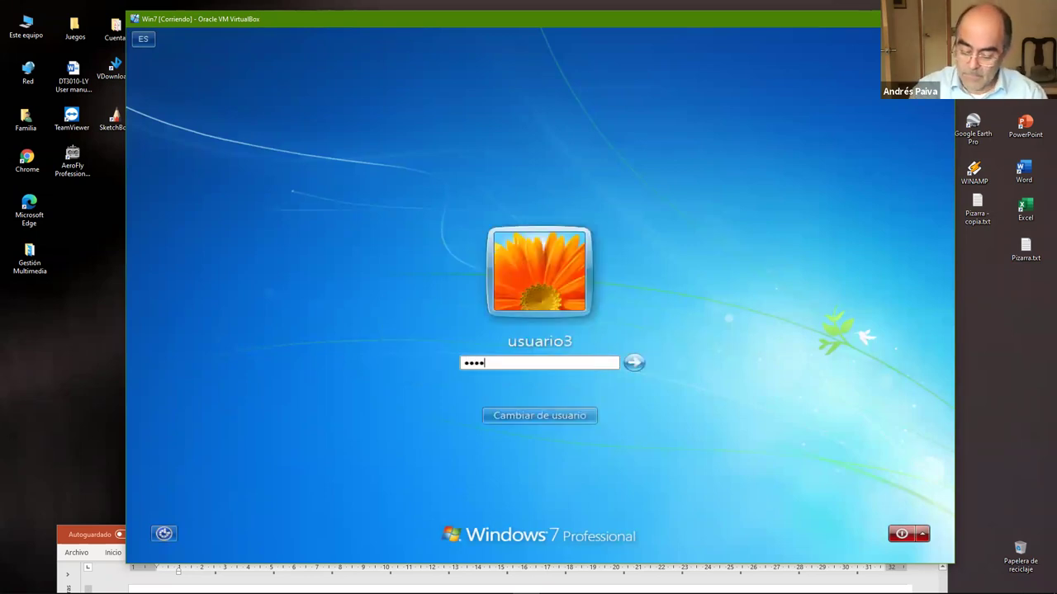
{"action": "key", "text": "BackSpace"}
{"action": "key", "text": "BackSpace"}
{"action": "key", "text": "BackSpace"}
{"action": "key", "text": "BackSpace"}
{"action": "type", "text": "*"}
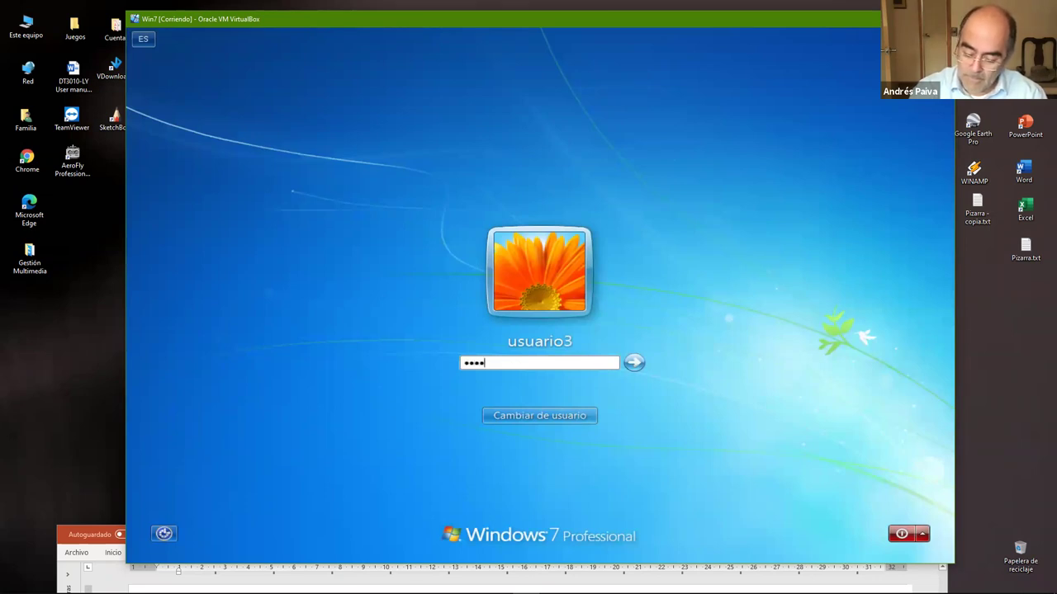
{"action": "key", "text": "Return"}
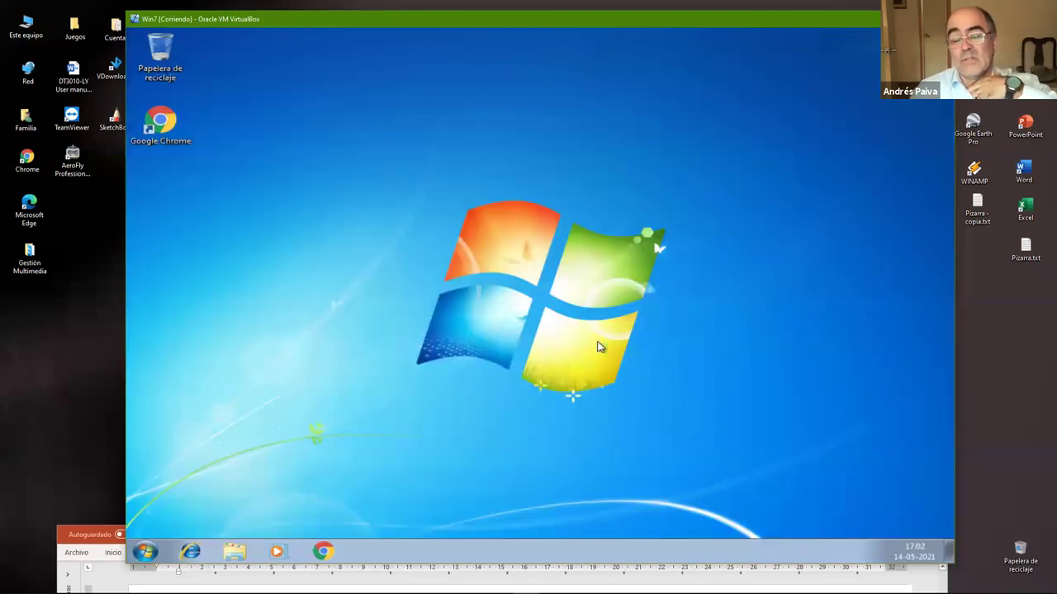
Move the Papelera de reciclaje icon to the desktop's lower-right corner.
{"action": "left_click_drag", "start_coordinate": [160, 56], "coordinate": [895, 499]}
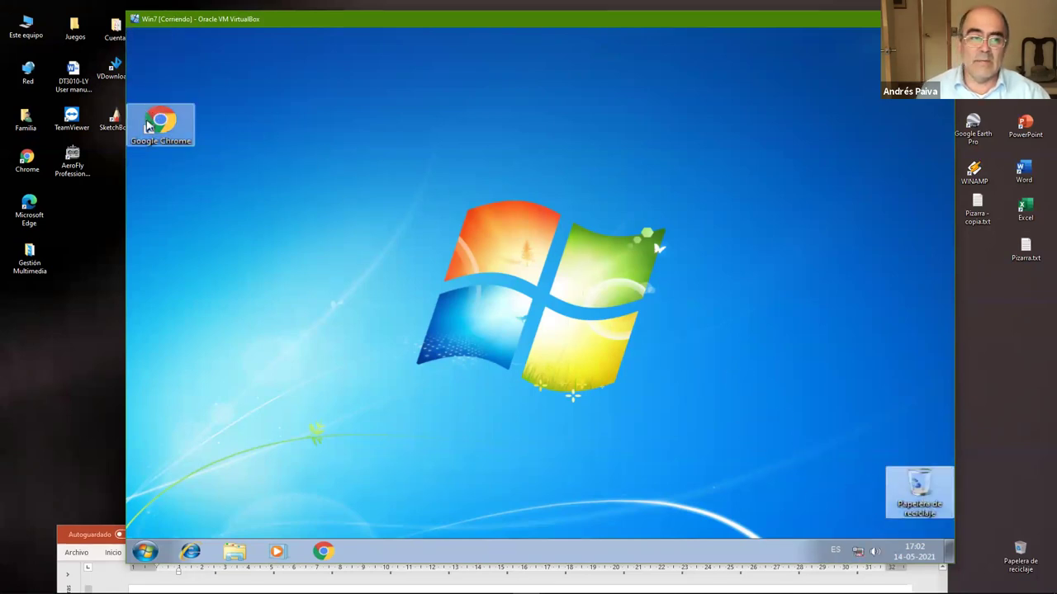
{"action": "left_click_drag", "start_coordinate": [148, 124], "coordinate": [154, 142]}
{"action": "left_click", "coordinate": [403, 161]}
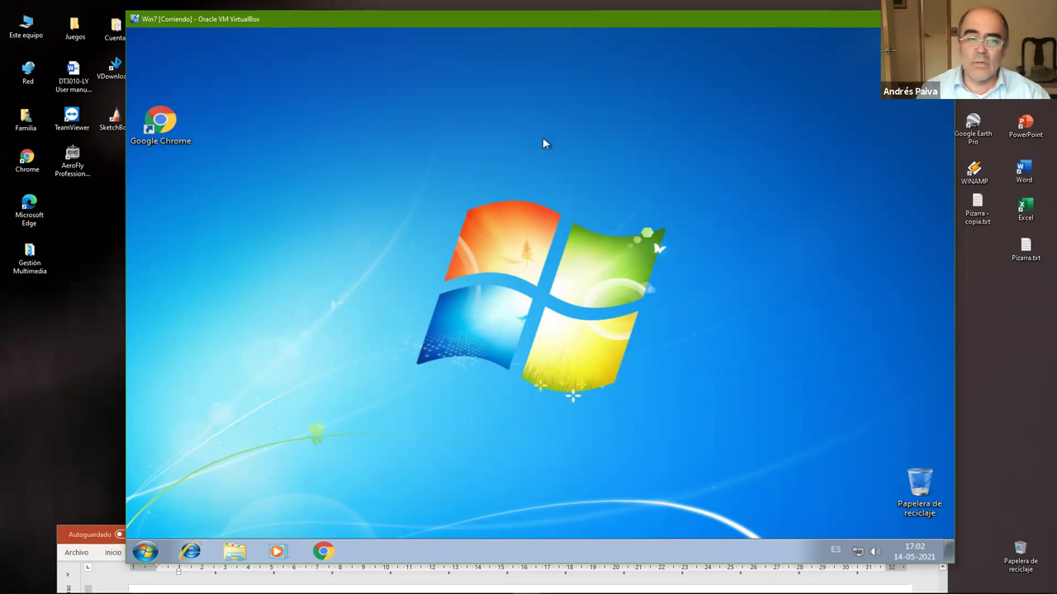
Browse the Documentos, Imágenes, Música and Vídeos libraries, then open Datos (D:) under Equipo.
{"action": "left_click", "coordinate": [234, 550]}
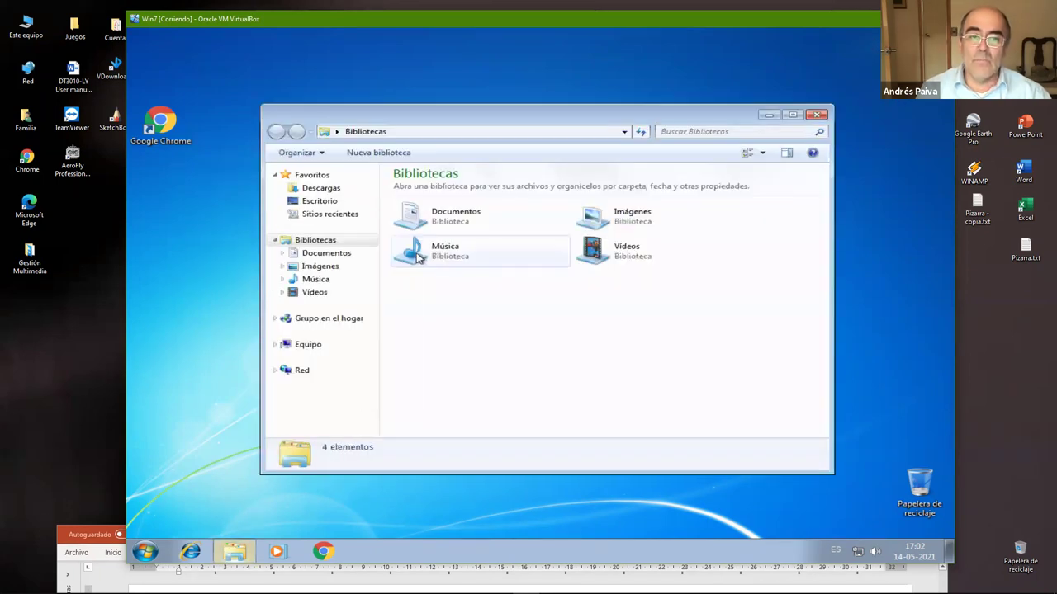
{"action": "left_click", "coordinate": [338, 255]}
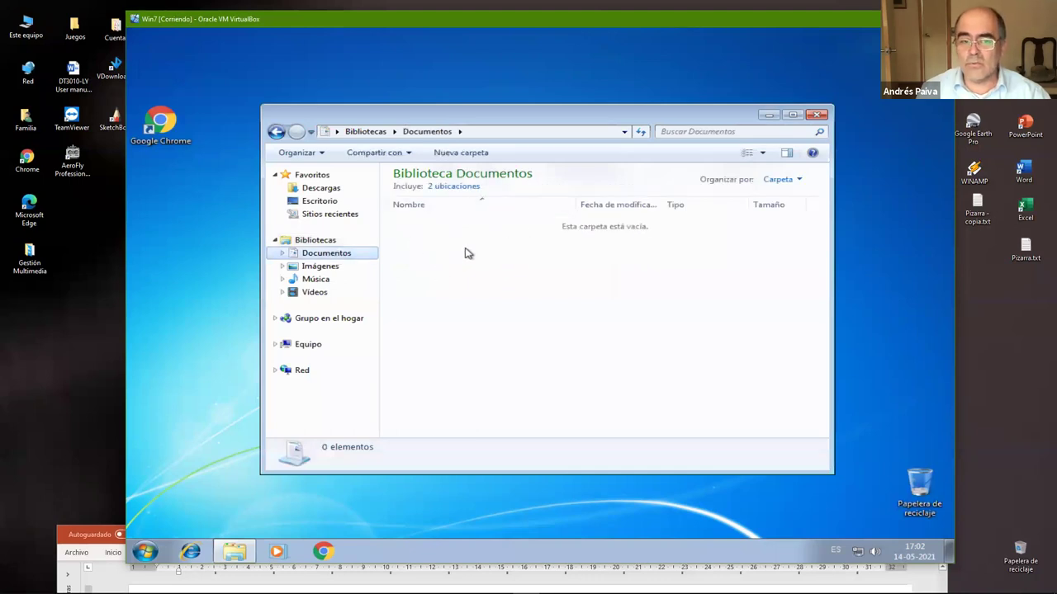
{"action": "left_click", "coordinate": [361, 269]}
{"action": "left_click", "coordinate": [351, 282]}
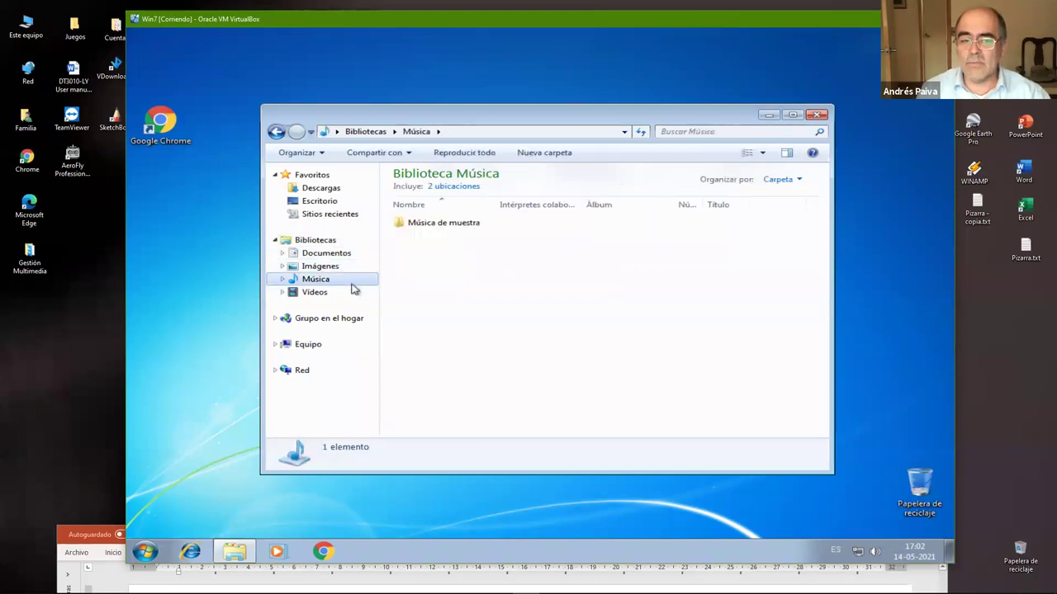
{"action": "left_click", "coordinate": [353, 292]}
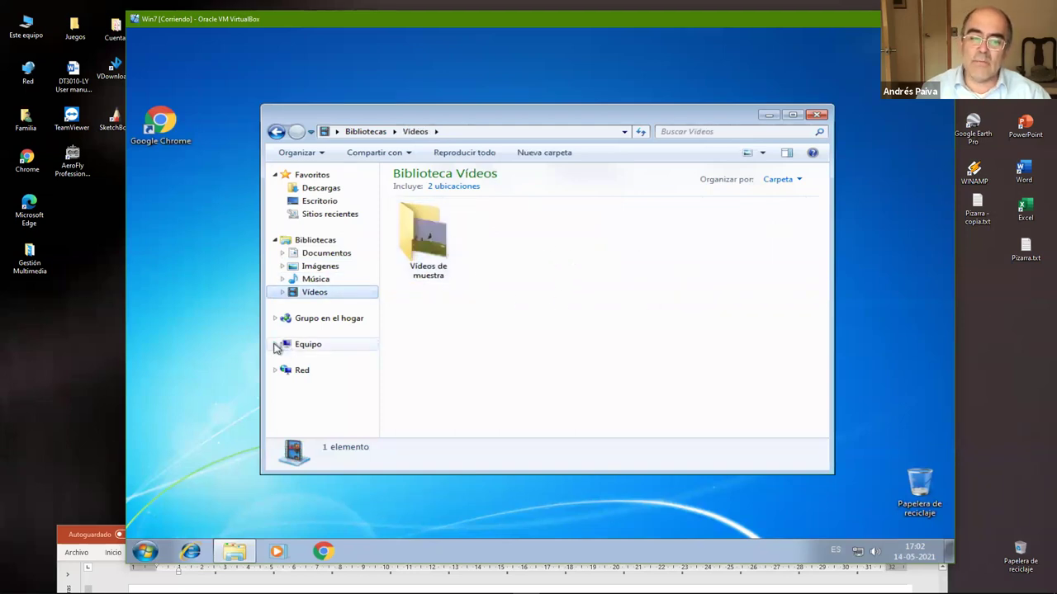
{"action": "left_click", "coordinate": [276, 343]}
{"action": "left_click", "coordinate": [316, 371]}
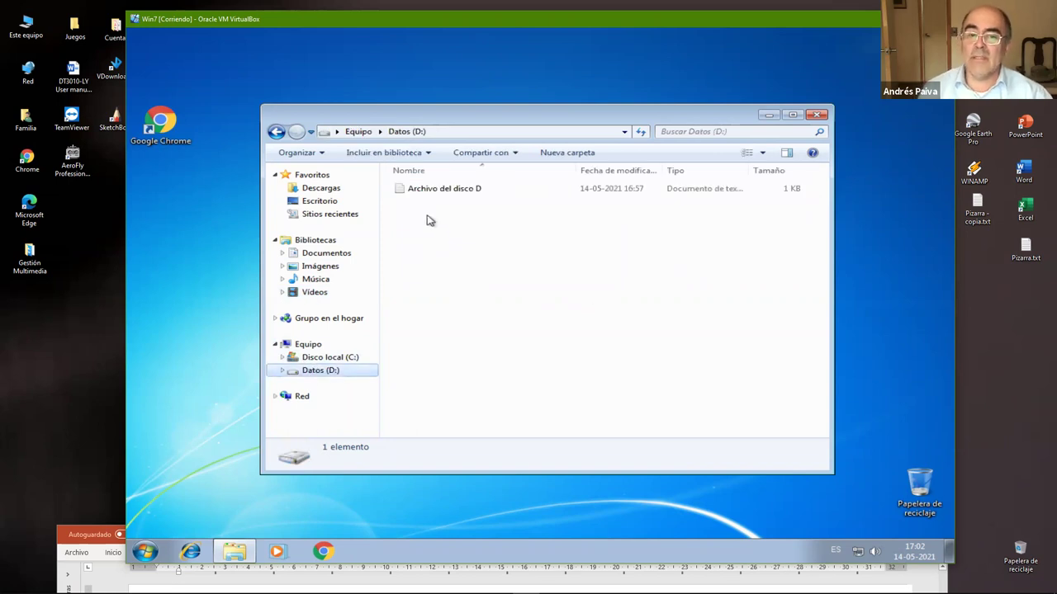
Add the line 'modificado por usuario3' to Archivo del disco D and save it.
{"action": "double_click", "coordinate": [455, 189]}
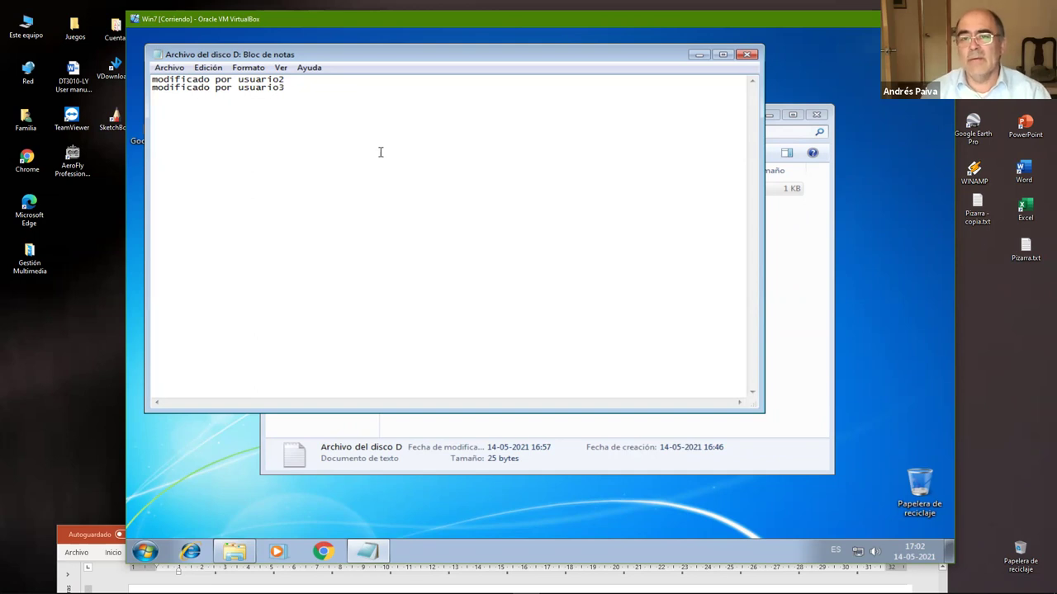
{"action": "left_click", "coordinate": [746, 55]}
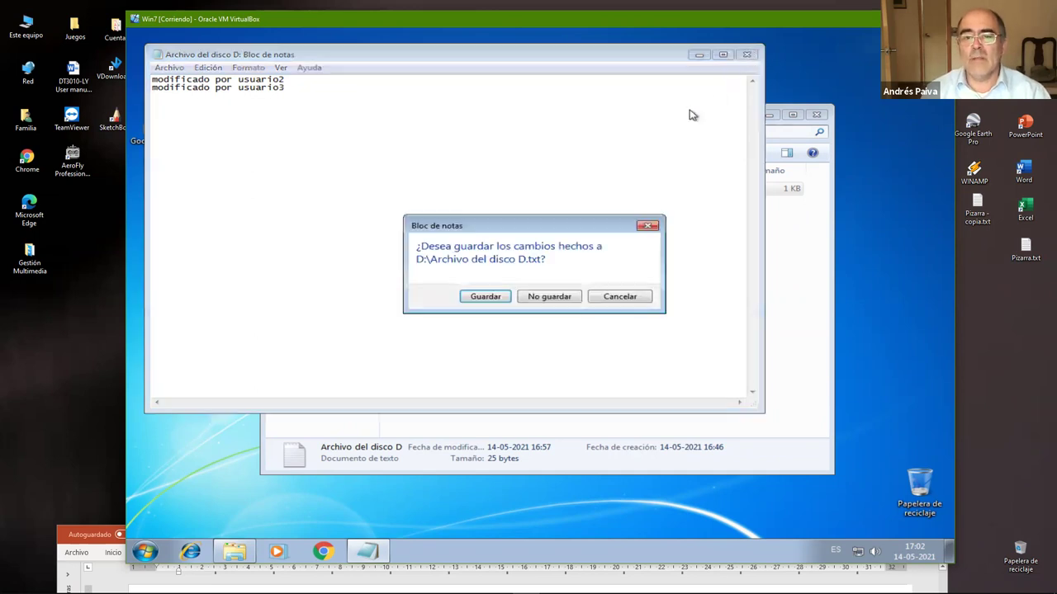
{"action": "left_click", "coordinate": [487, 297]}
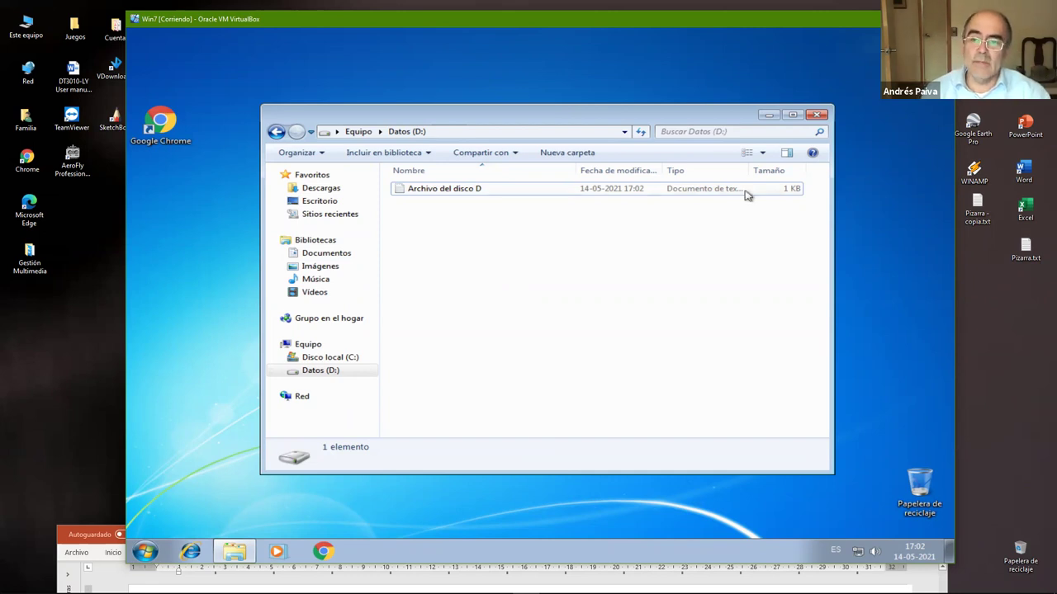
Check Task Manager's Usuarios tab showing usuario3 Activo, then close it and Explorer.
{"action": "right_click", "coordinate": [392, 553]}
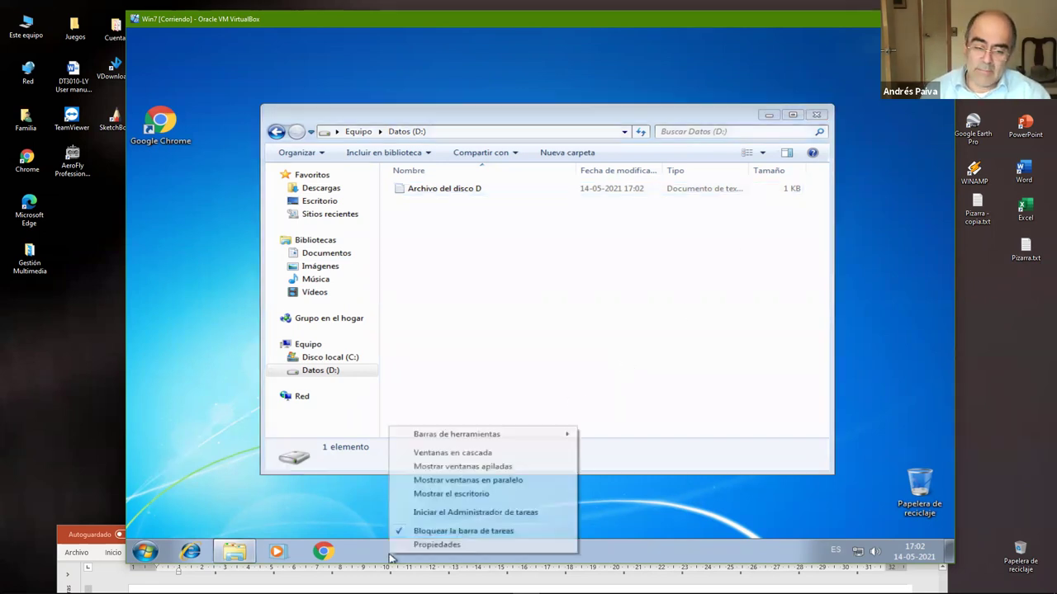
{"action": "left_click", "coordinate": [447, 513]}
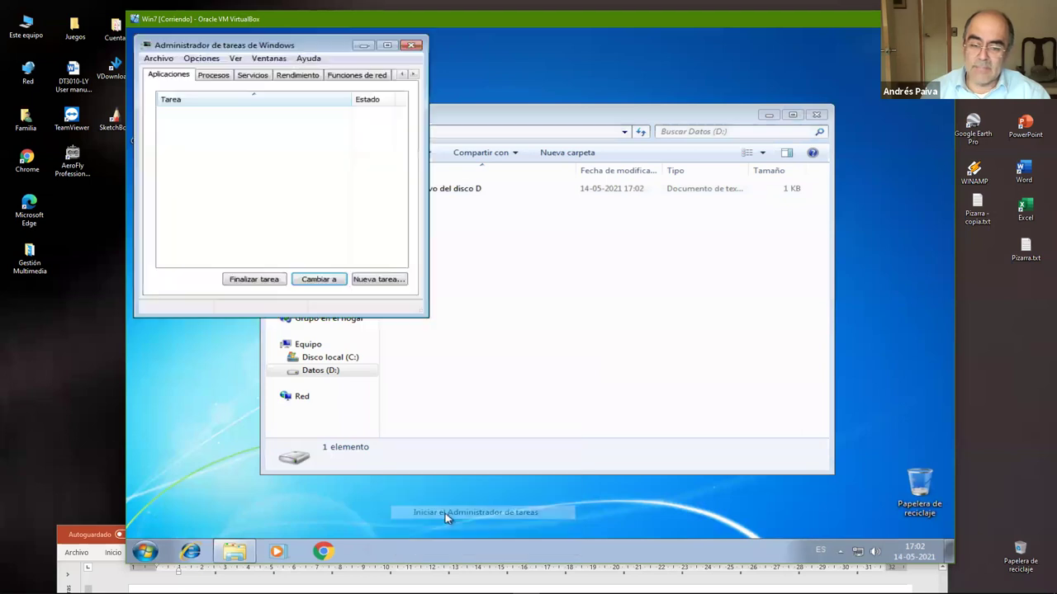
{"action": "left_click_drag", "start_coordinate": [313, 51], "coordinate": [478, 114]}
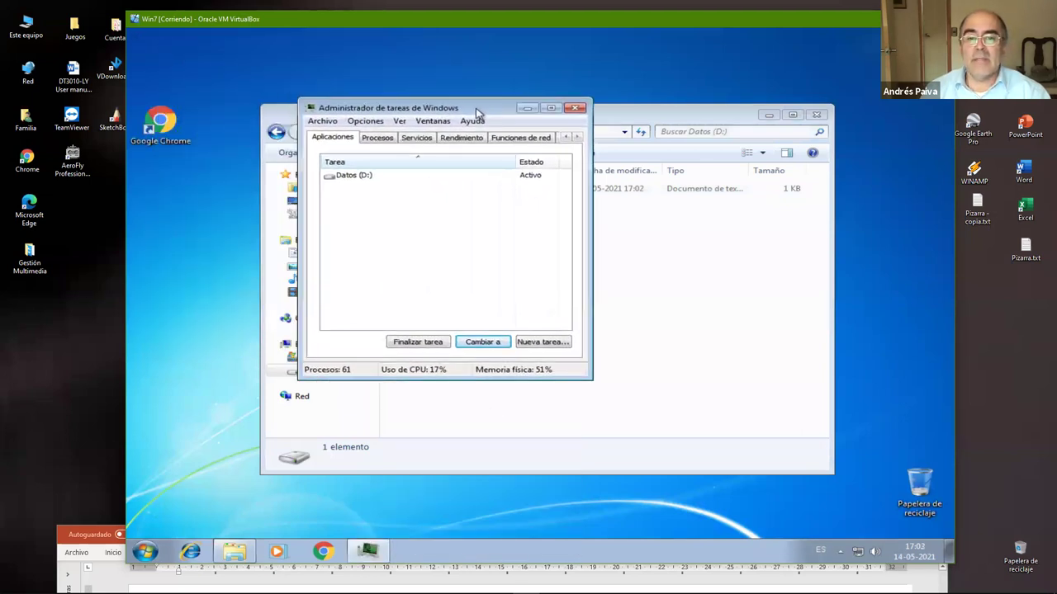
{"action": "left_click", "coordinate": [587, 386]}
{"action": "left_click_drag", "start_coordinate": [444, 121], "coordinate": [444, 132]}
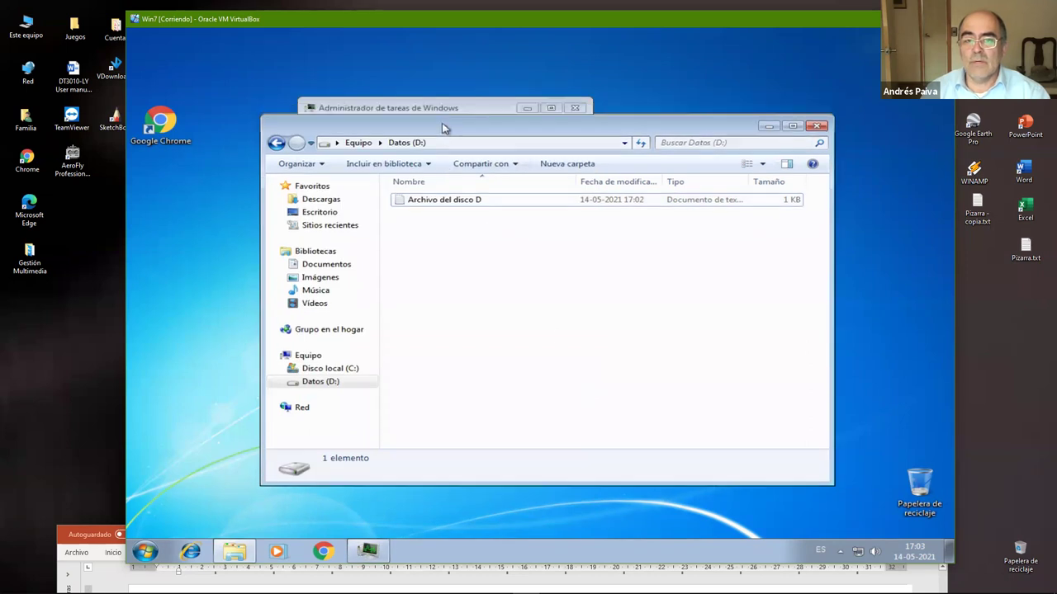
{"action": "left_click", "coordinate": [445, 109]}
{"action": "left_click_drag", "start_coordinate": [591, 361], "coordinate": [746, 281]}
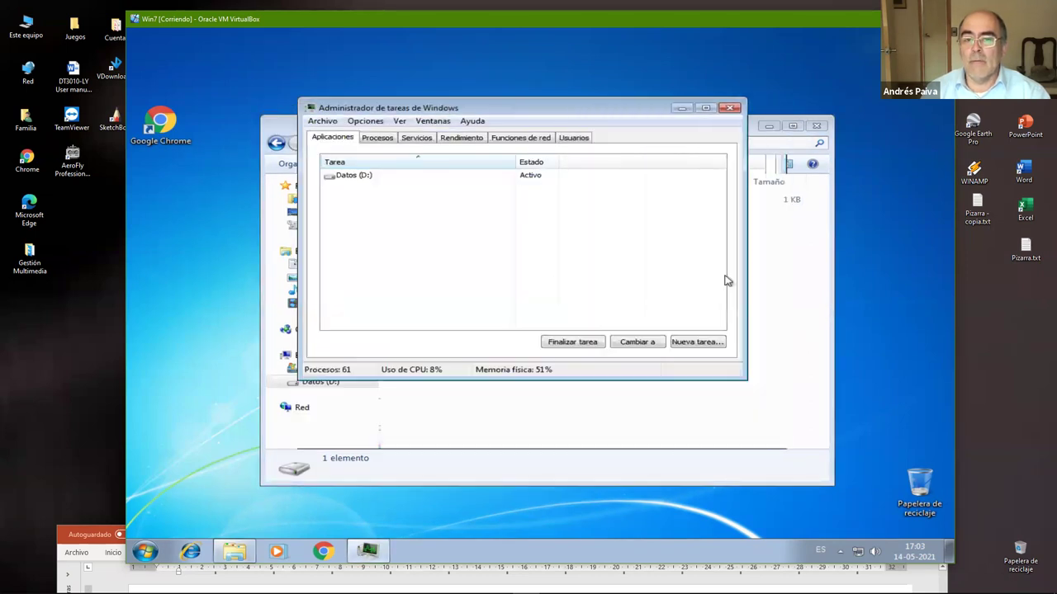
{"action": "left_click", "coordinate": [566, 137]}
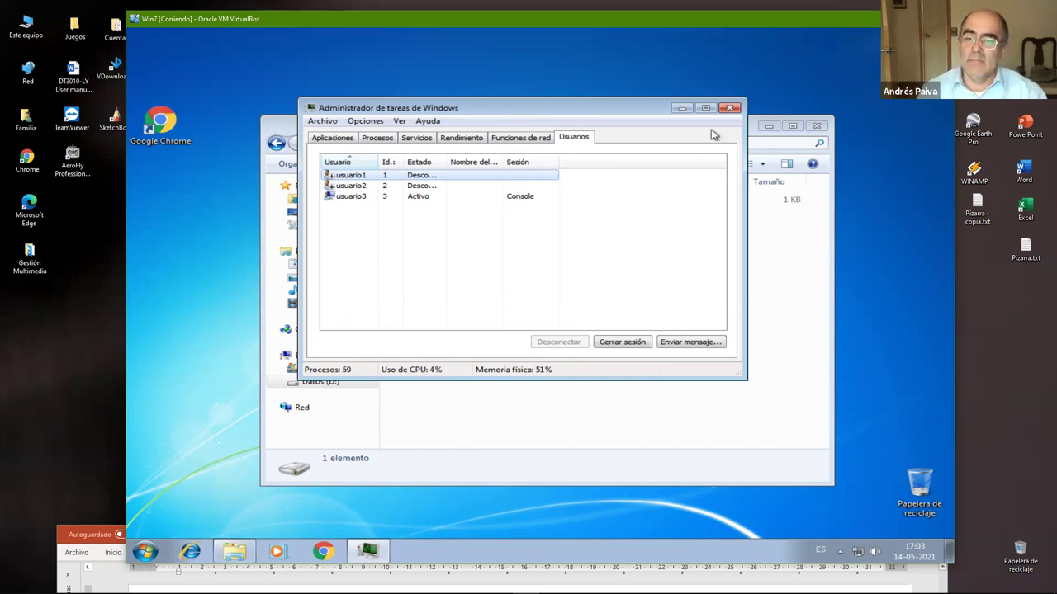
{"action": "left_click", "coordinate": [731, 107]}
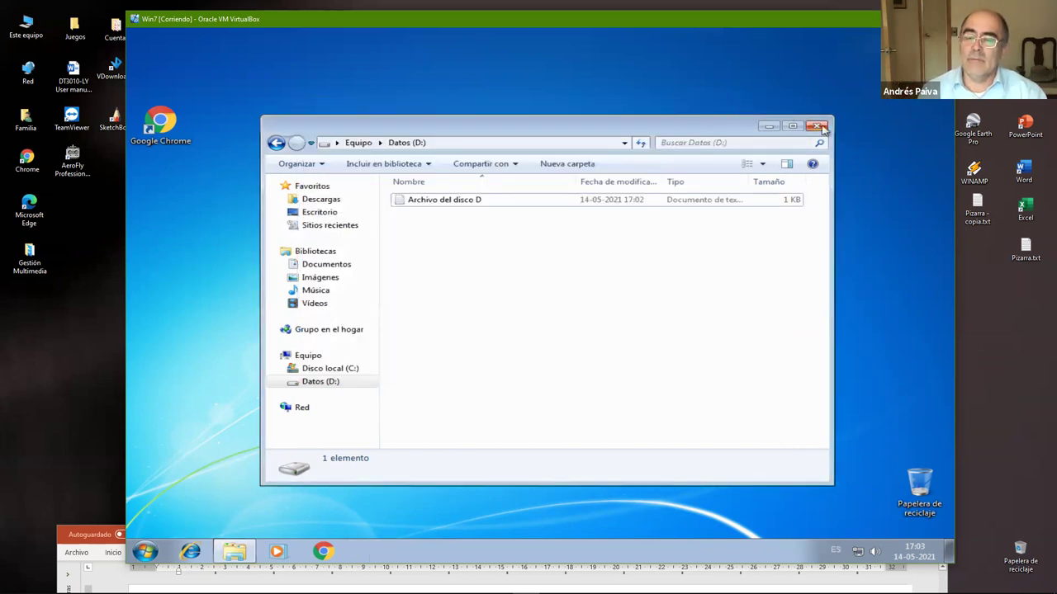
{"action": "left_click", "coordinate": [815, 126]}
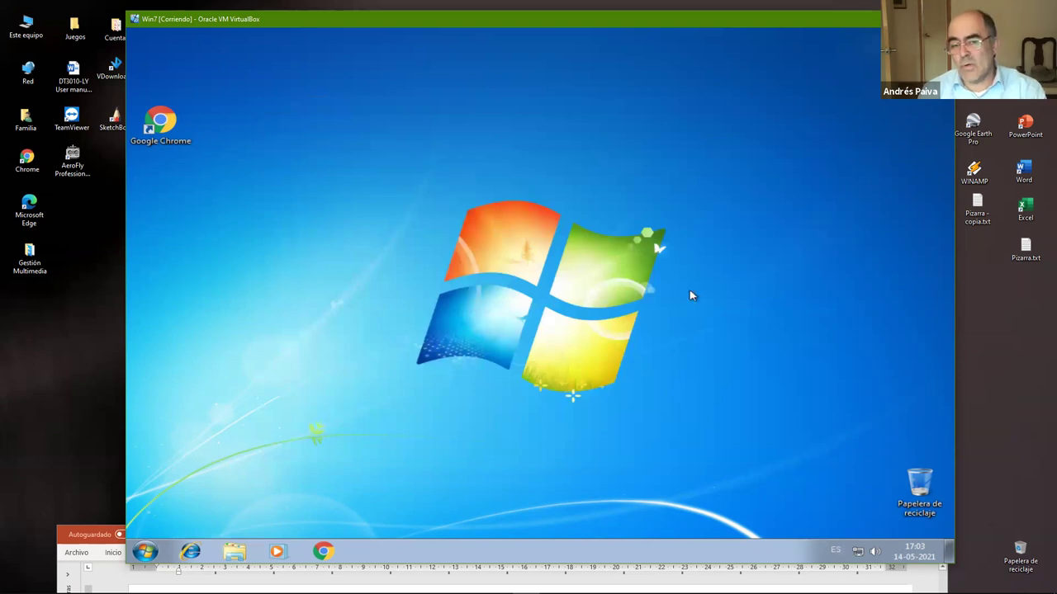
Log usuario3 off with Cerrar sesión from the Apagar options.
{"action": "left_click", "coordinate": [144, 552]}
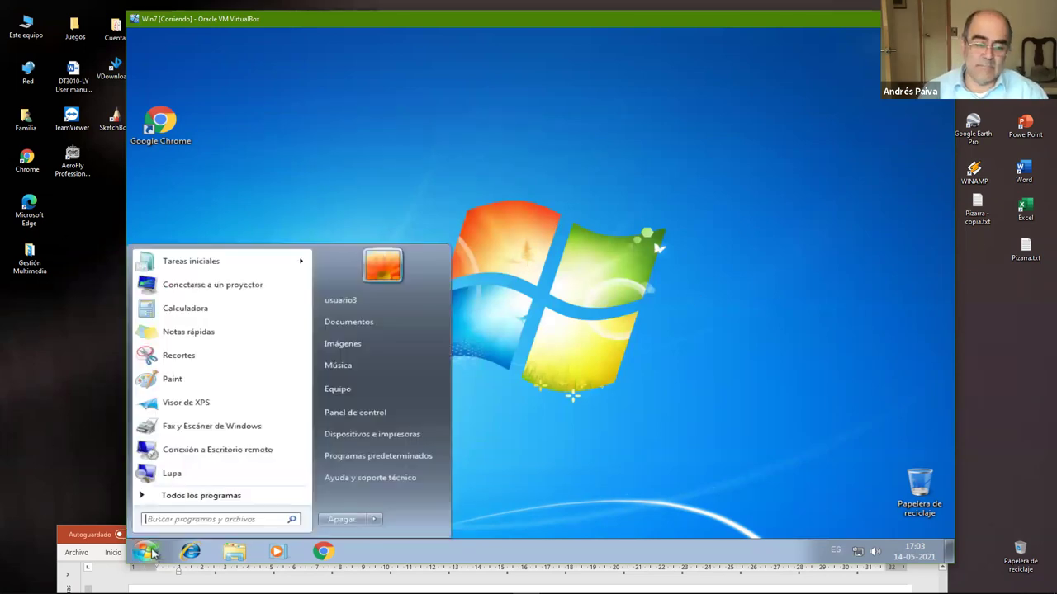
{"action": "left_click", "coordinate": [376, 520]}
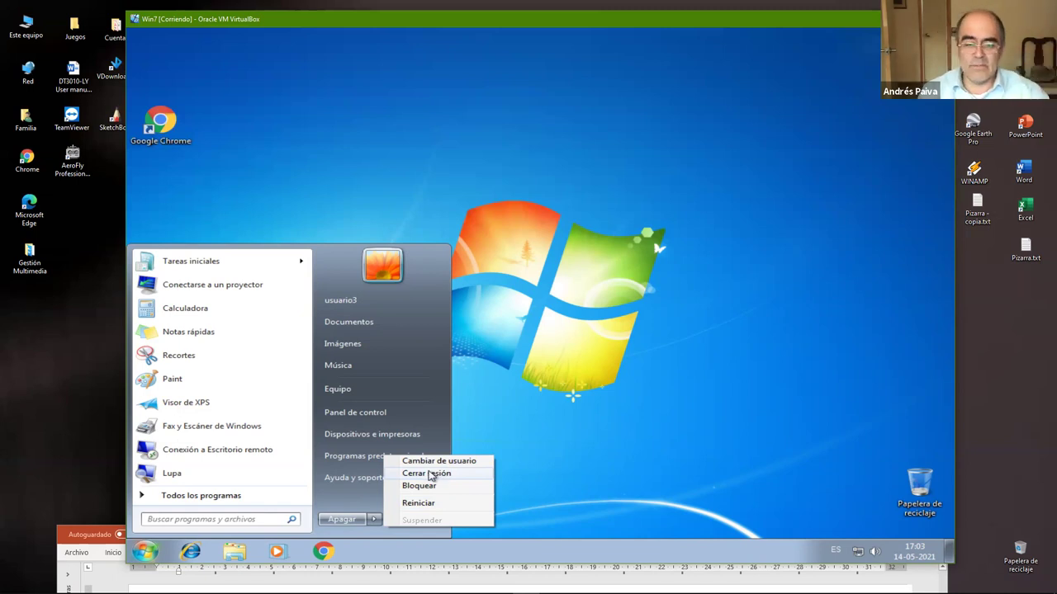
{"action": "left_click", "coordinate": [430, 476]}
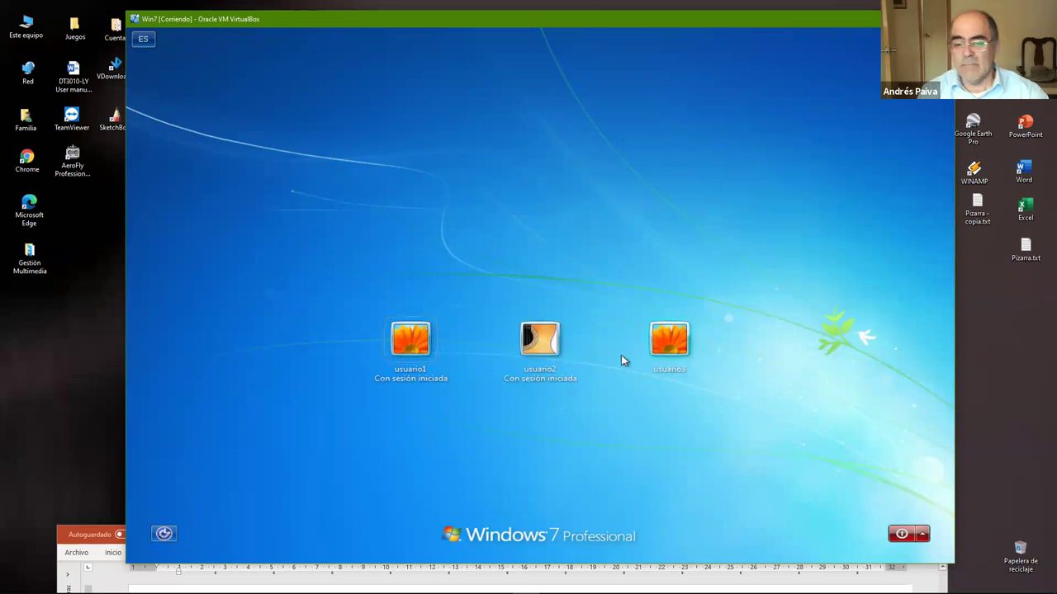
Sign in as usuario2 with its password and confirm both signed-in users in Task Manager.
{"action": "left_click", "coordinate": [536, 335]}
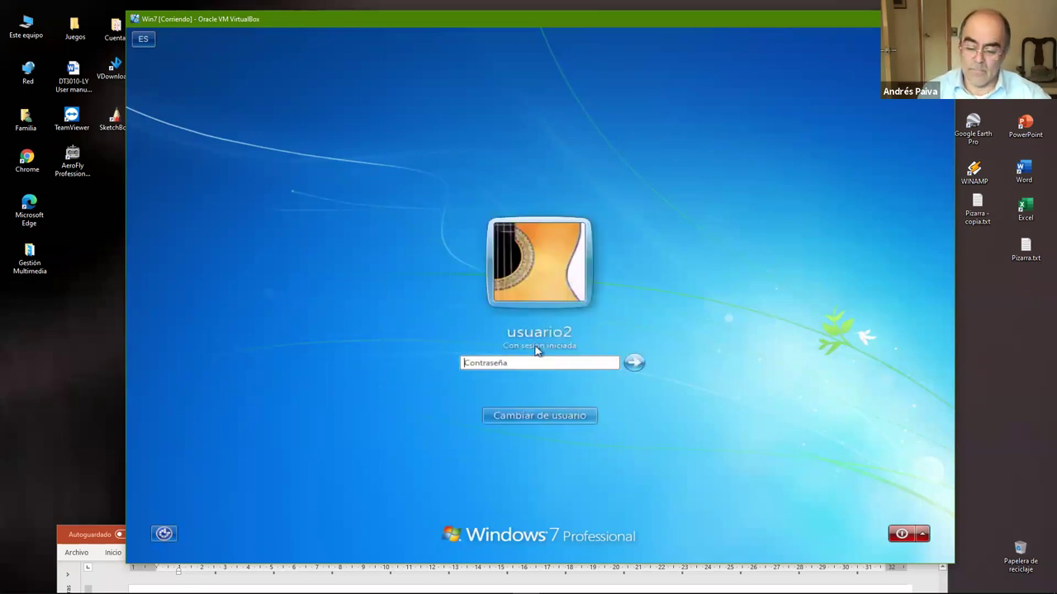
{"action": "type", "text": "1"}
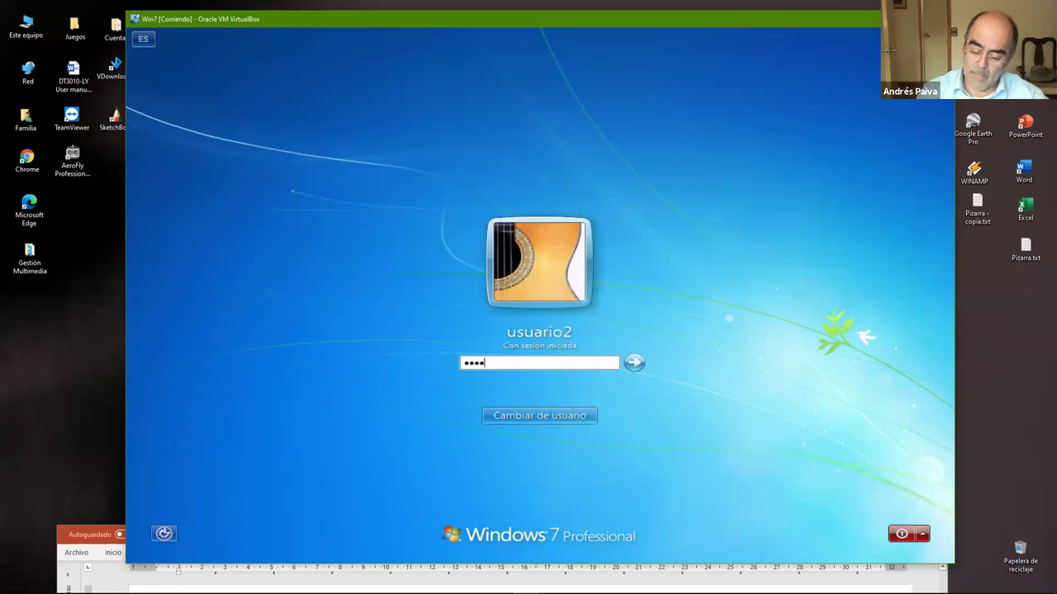
{"action": "key", "text": "Return"}
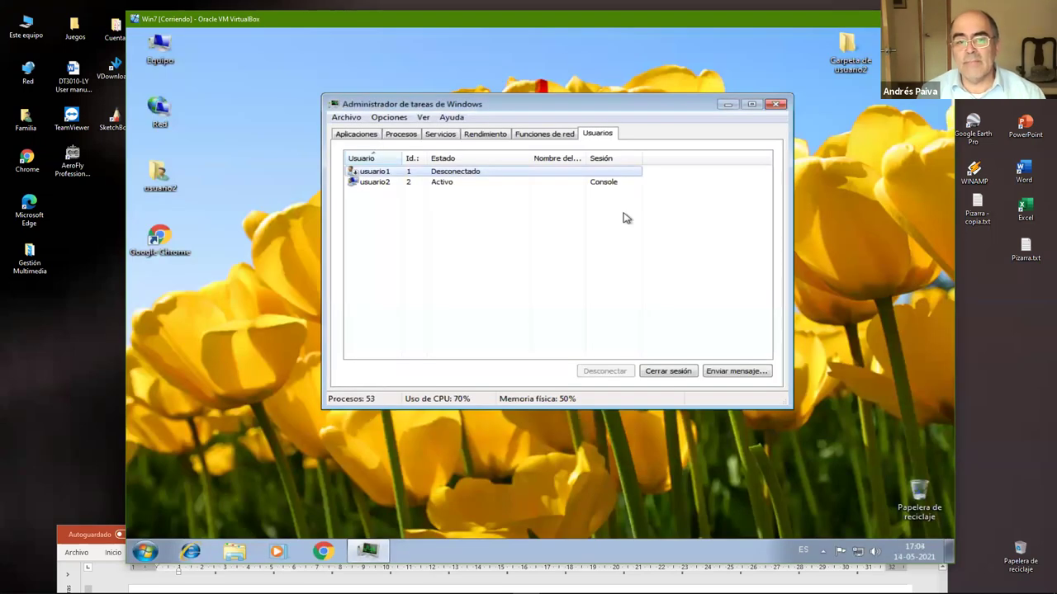
{"action": "left_click", "coordinate": [776, 105]}
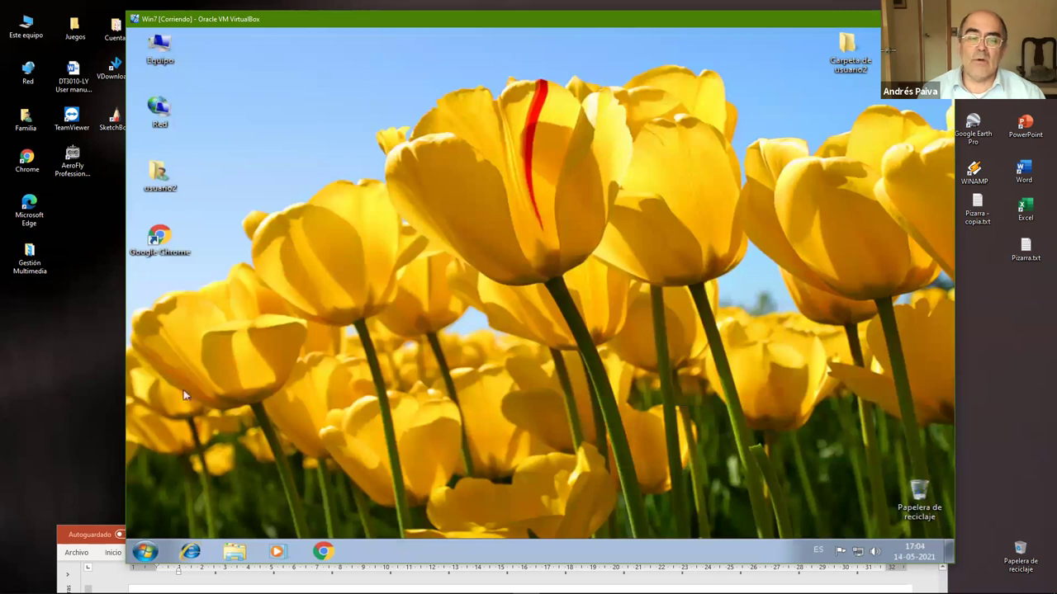
Log usuario2 off via Start > Apagar options > Cerrar sesión, then select usuario1.
{"action": "left_click", "coordinate": [156, 520]}
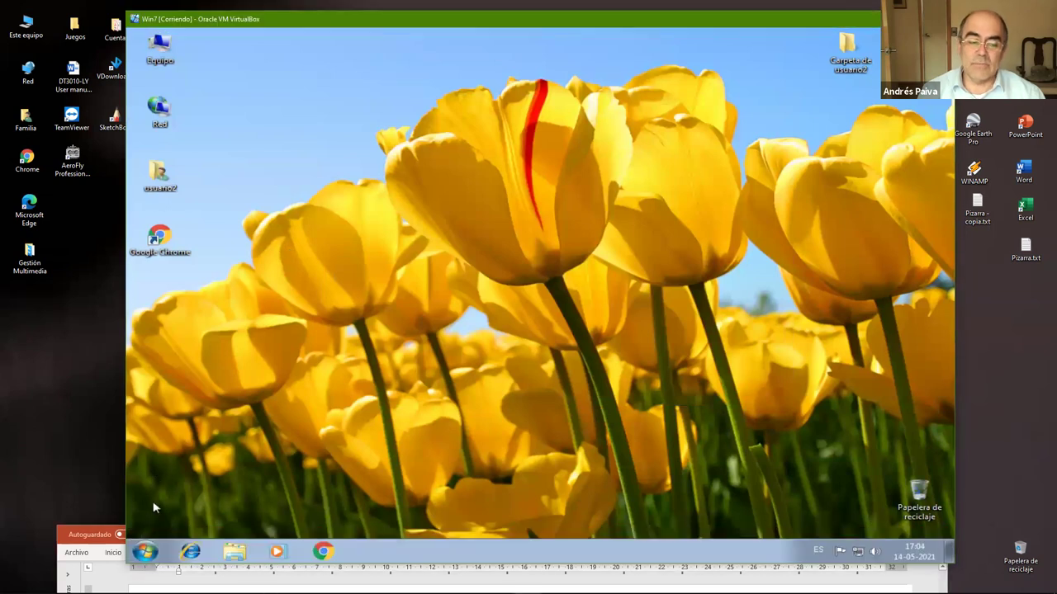
{"action": "left_click", "coordinate": [146, 552]}
{"action": "left_click", "coordinate": [375, 519]}
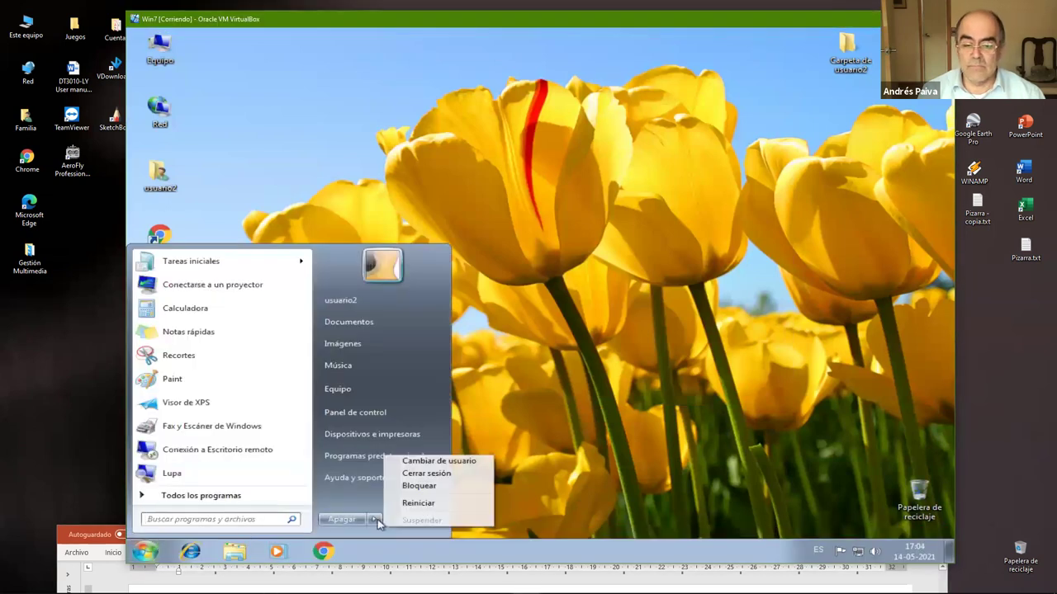
{"action": "left_click", "coordinate": [462, 476]}
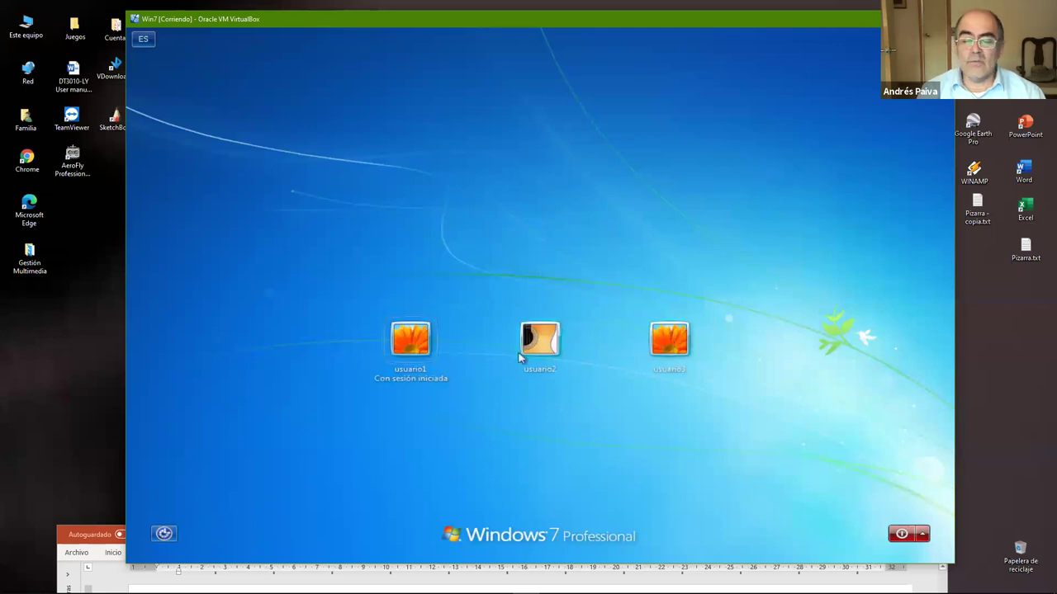
{"action": "left_click", "coordinate": [405, 345]}
Sign in as usuario1 with its password, review the news page, and close Chrome.
{"action": "type", "text": "•"}
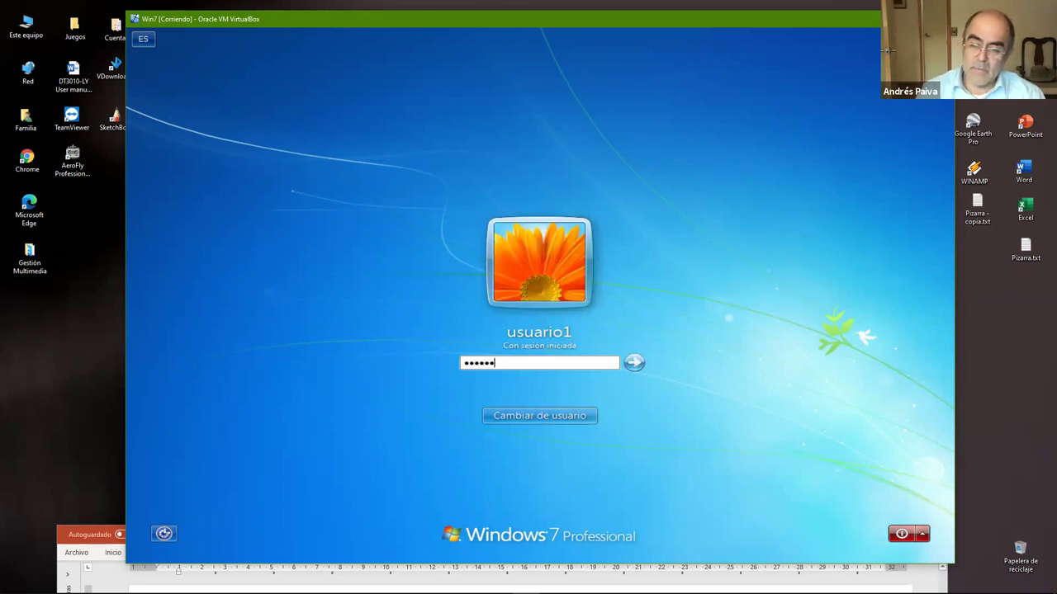
{"action": "key", "text": "Return"}
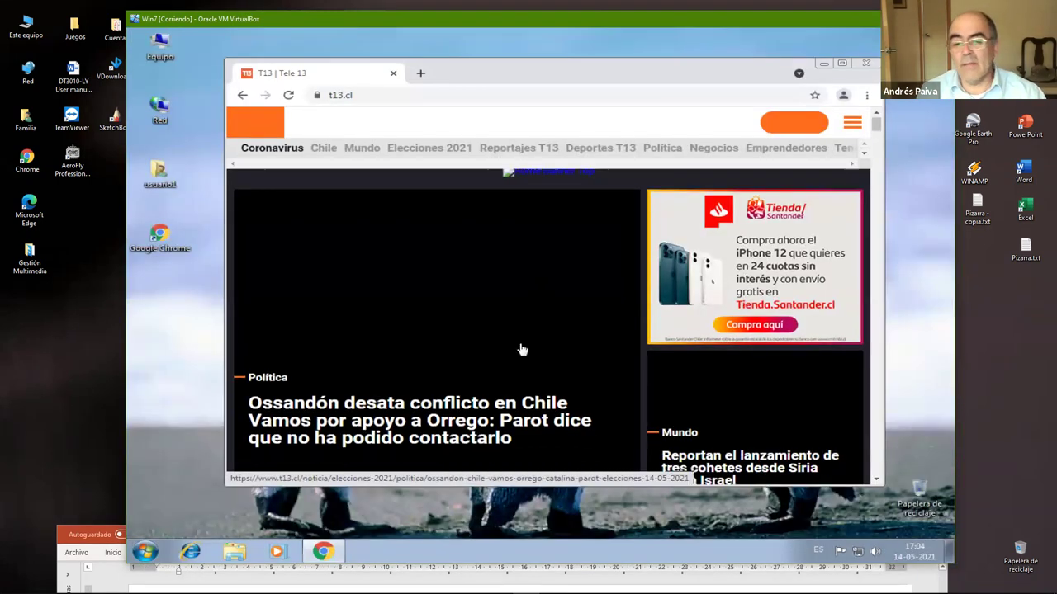
{"action": "scroll", "coordinate": [522, 349], "scroll_direction": "down", "scroll_amount": 3}
{"action": "scroll", "coordinate": [522, 350], "scroll_direction": "down", "scroll_amount": 10}
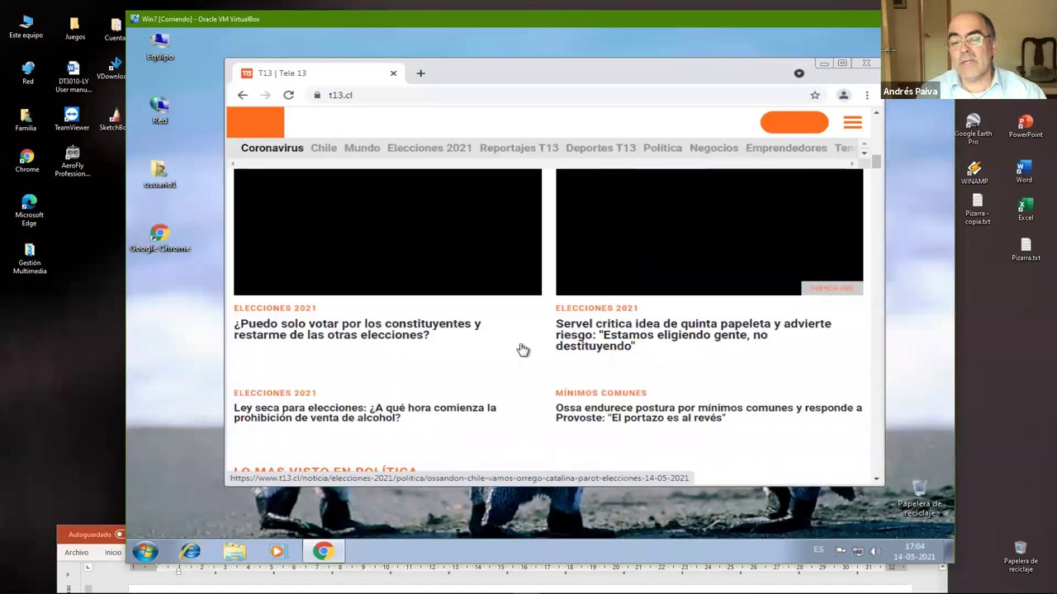
{"action": "scroll", "coordinate": [522, 349], "scroll_direction": "up", "scroll_amount": 10}
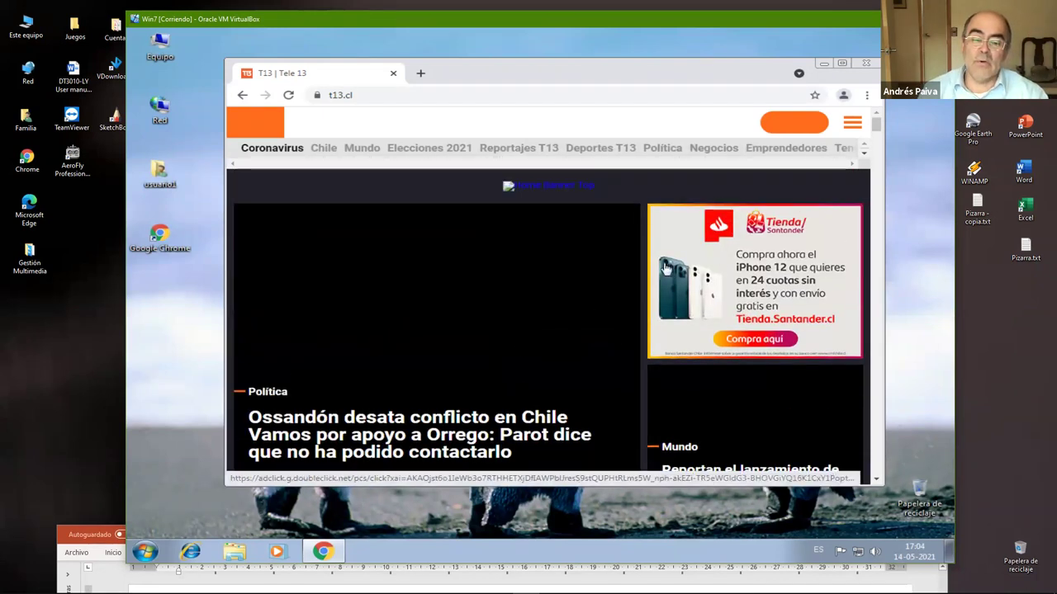
{"action": "scroll", "coordinate": [585, 290], "scroll_direction": "down", "scroll_amount": 3}
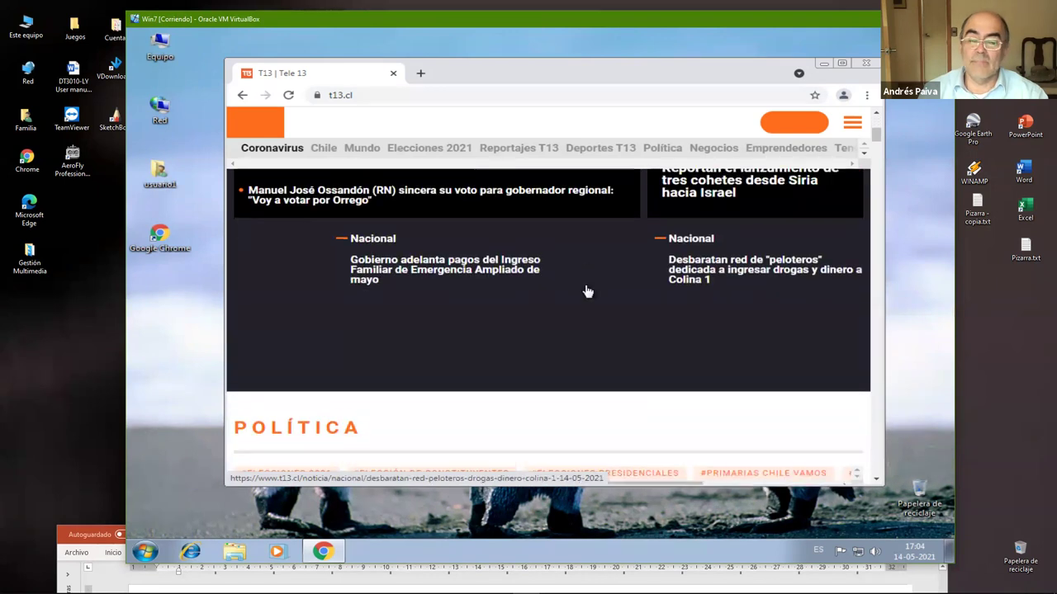
{"action": "left_click", "coordinate": [864, 65]}
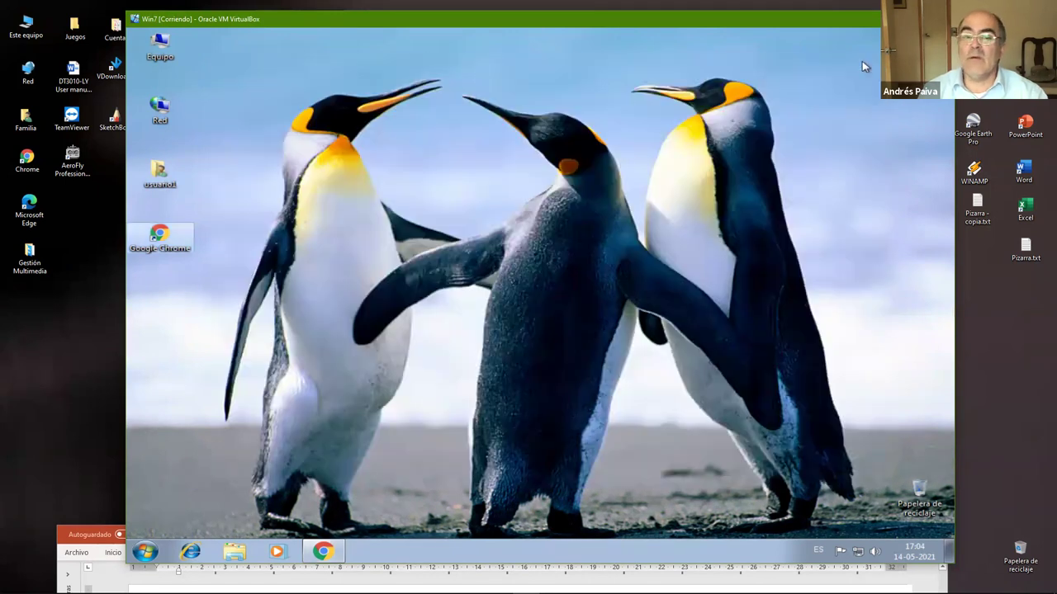
Log usuario1 off via Start > Apagar options > Cerrar sesión.
{"action": "left_click", "coordinate": [145, 551]}
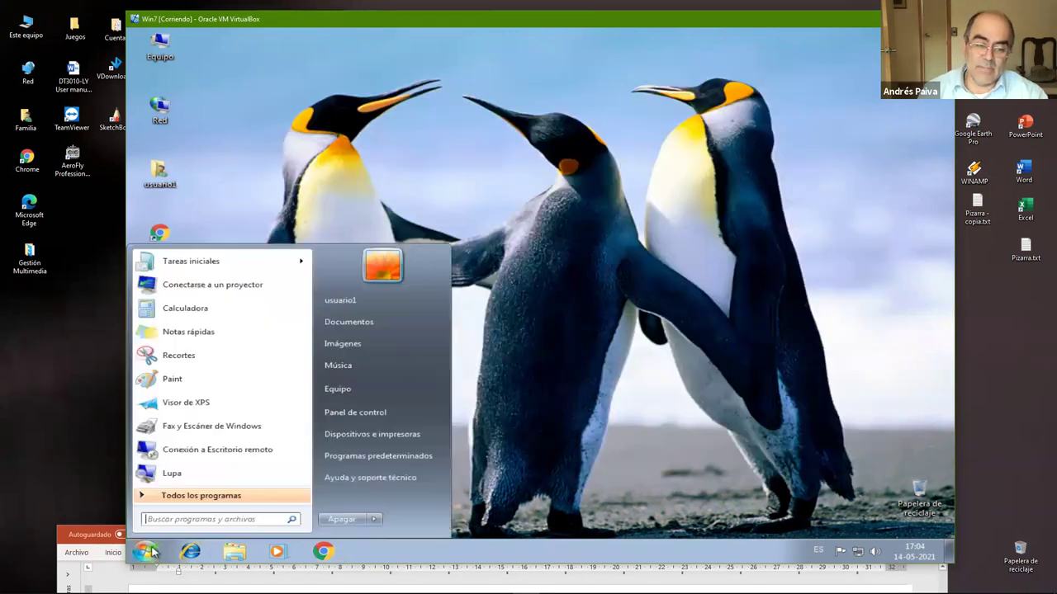
{"action": "left_click", "coordinate": [374, 519]}
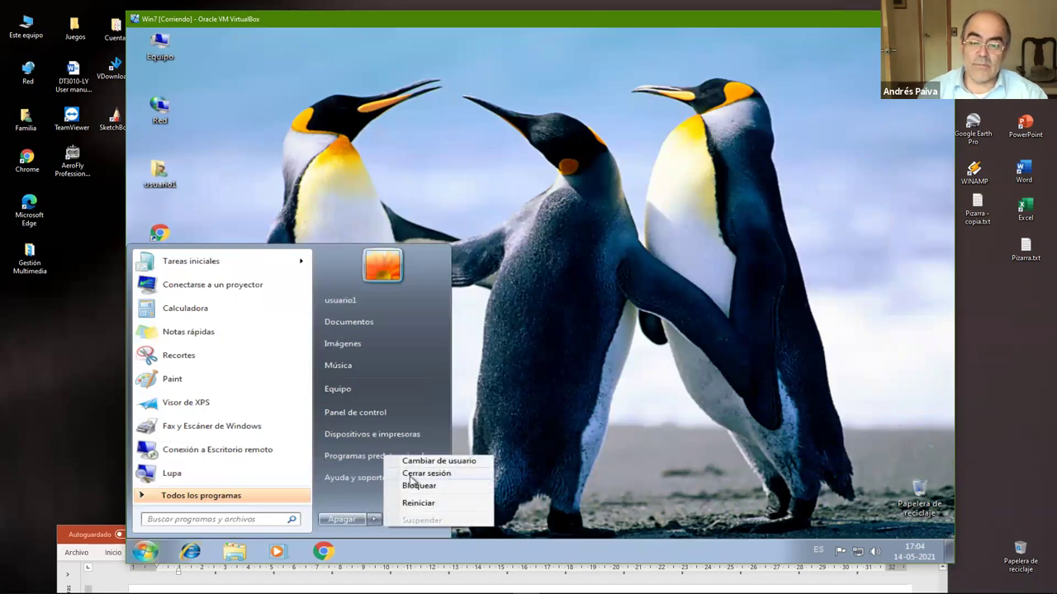
{"action": "left_click", "coordinate": [421, 474]}
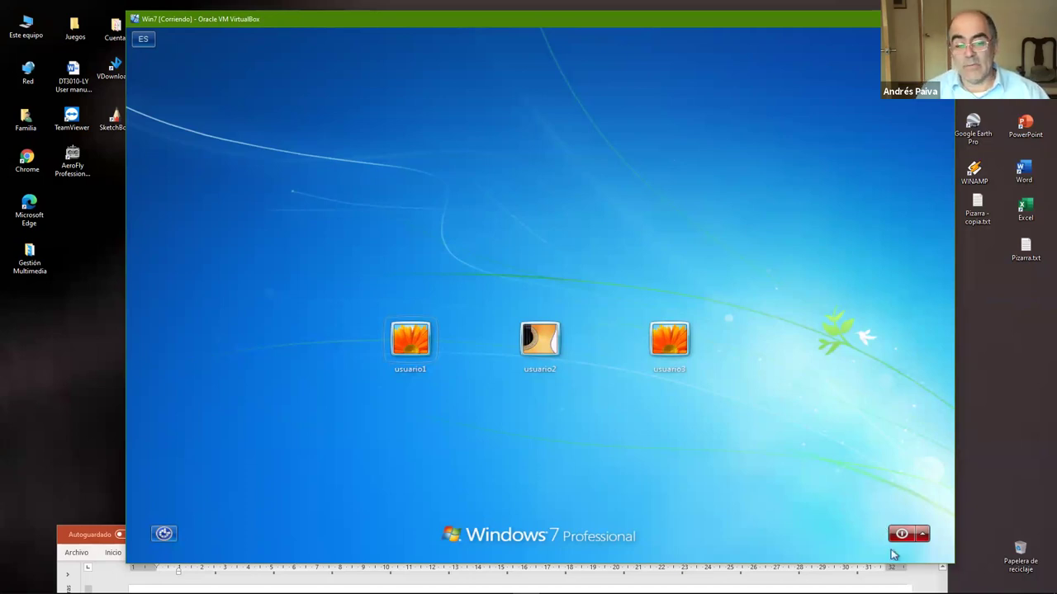
Shut down the Windows 7 guest with Apagar from the sign-in screen's power options.
{"action": "left_click", "coordinate": [922, 534]}
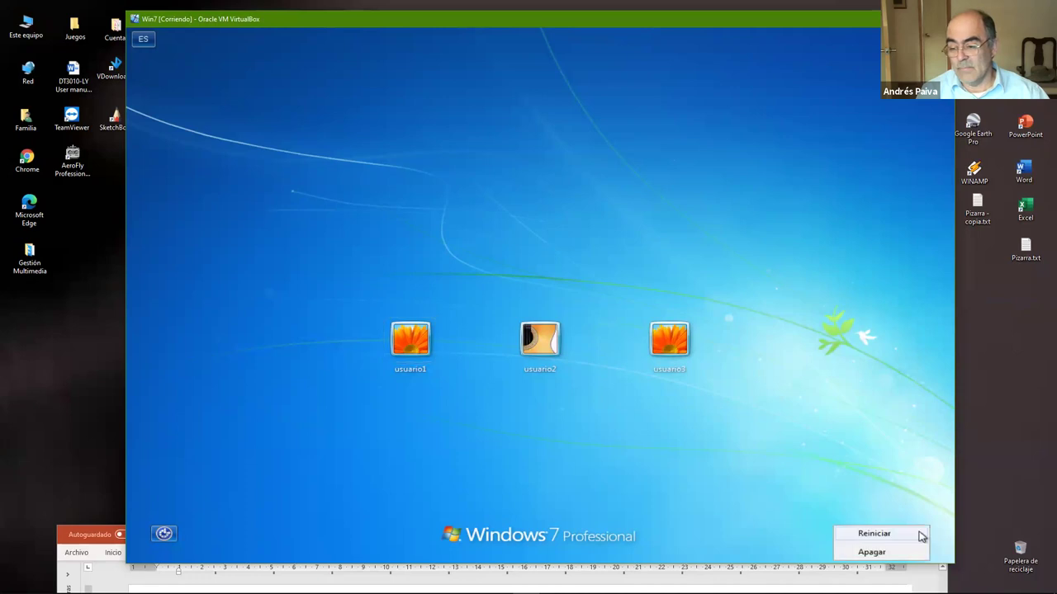
{"action": "left_click", "coordinate": [872, 552]}
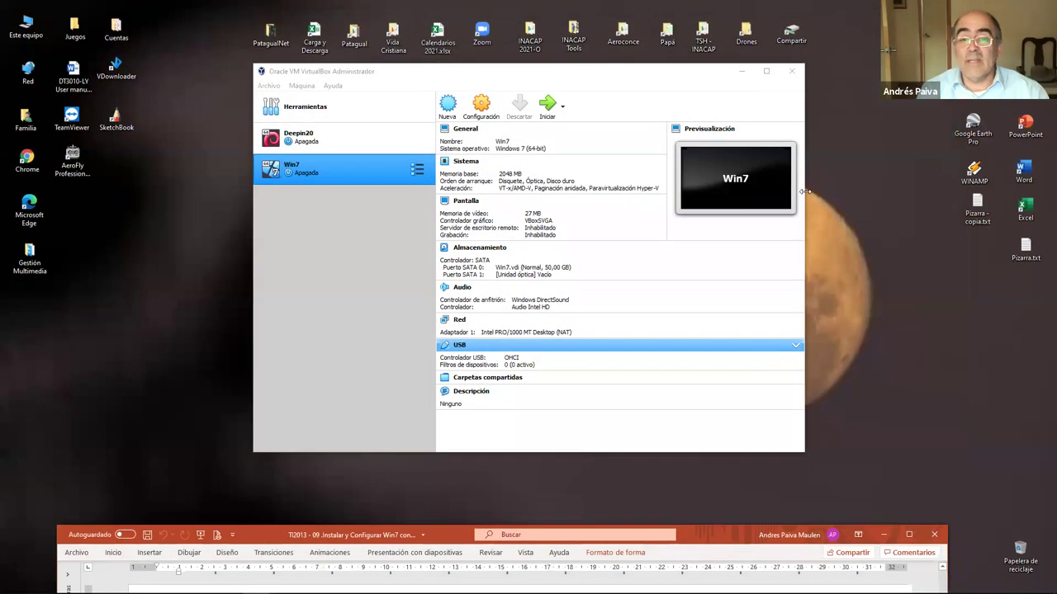
Delete the Win7 machine with Eliminar todos los archivos, leaving only Deepin20.
{"action": "left_click_drag", "start_coordinate": [656, 82], "coordinate": [663, 57]}
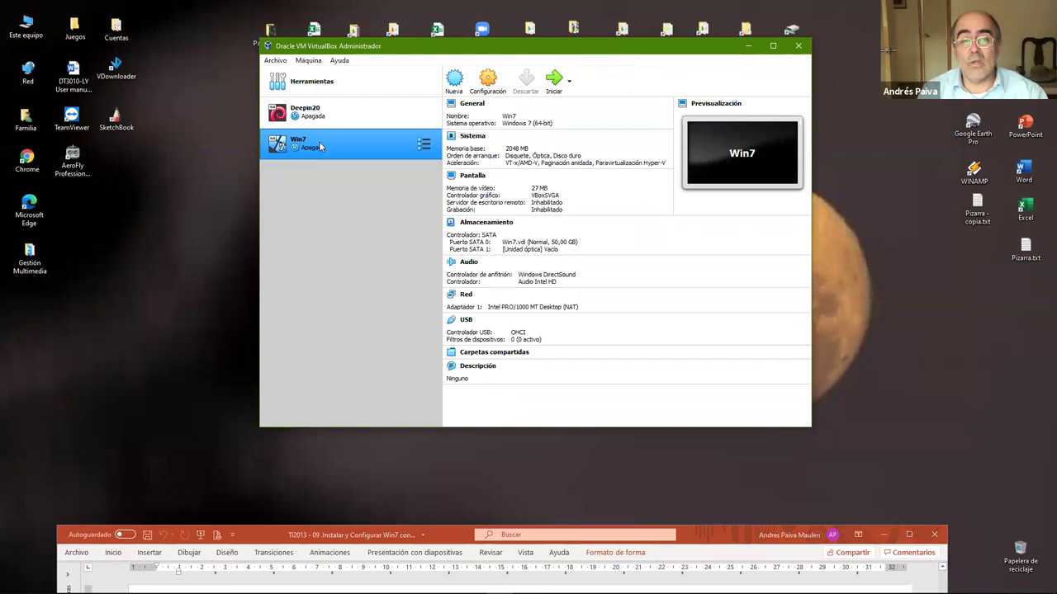
{"action": "left_click", "coordinate": [424, 146]}
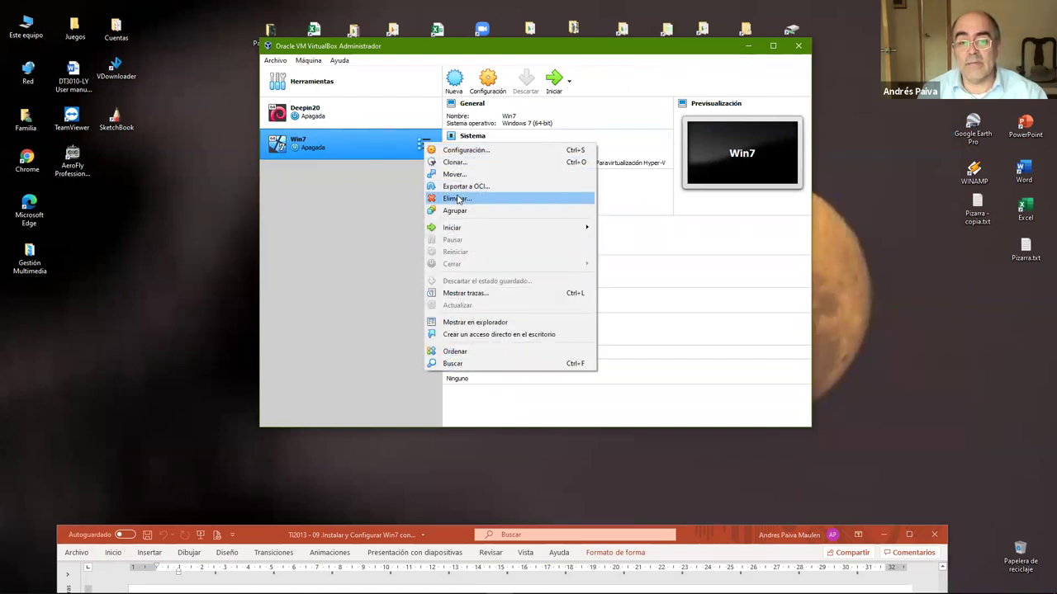
{"action": "left_click", "coordinate": [459, 199]}
{"action": "left_click", "coordinate": [499, 288]}
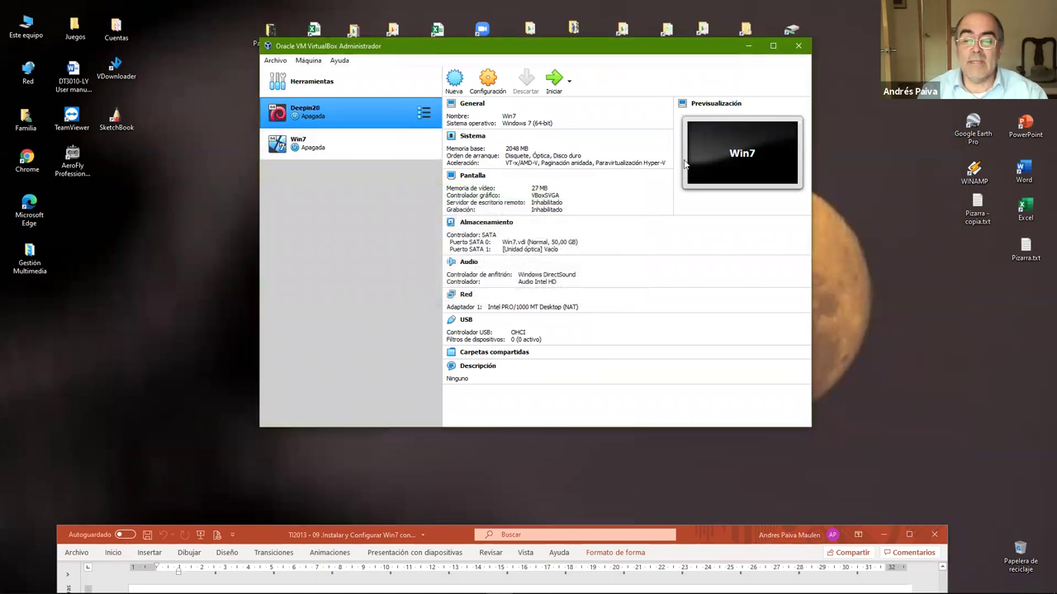
Close VirtualBox Manager and minimize the PowerPoint presentation to clear the desktop.
{"action": "left_click", "coordinate": [799, 47]}
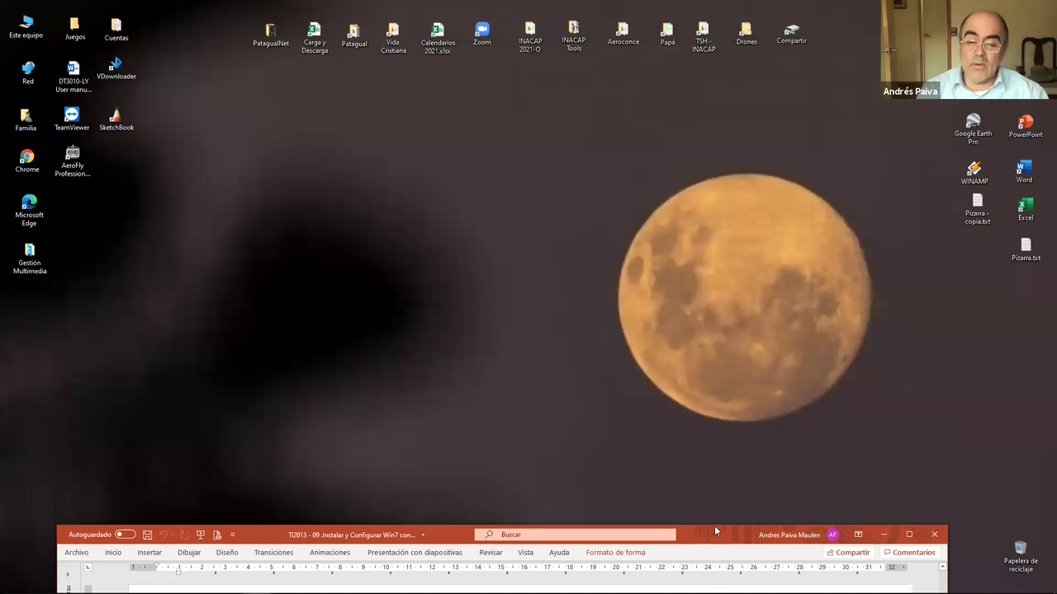
{"action": "left_click_drag", "start_coordinate": [715, 531], "coordinate": [718, 6]}
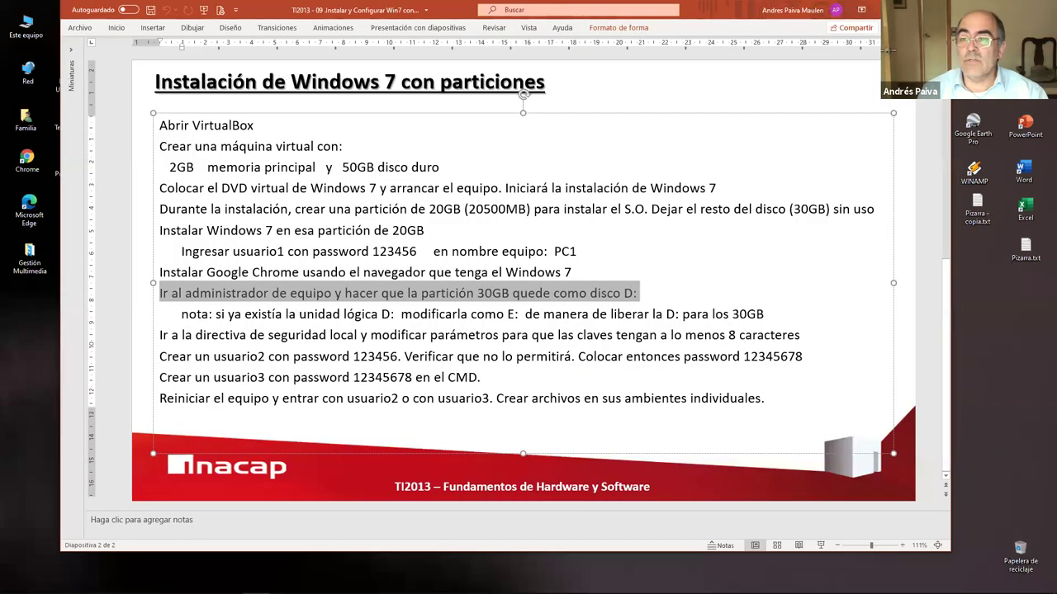
{"action": "left_click", "coordinate": [885, 9]}
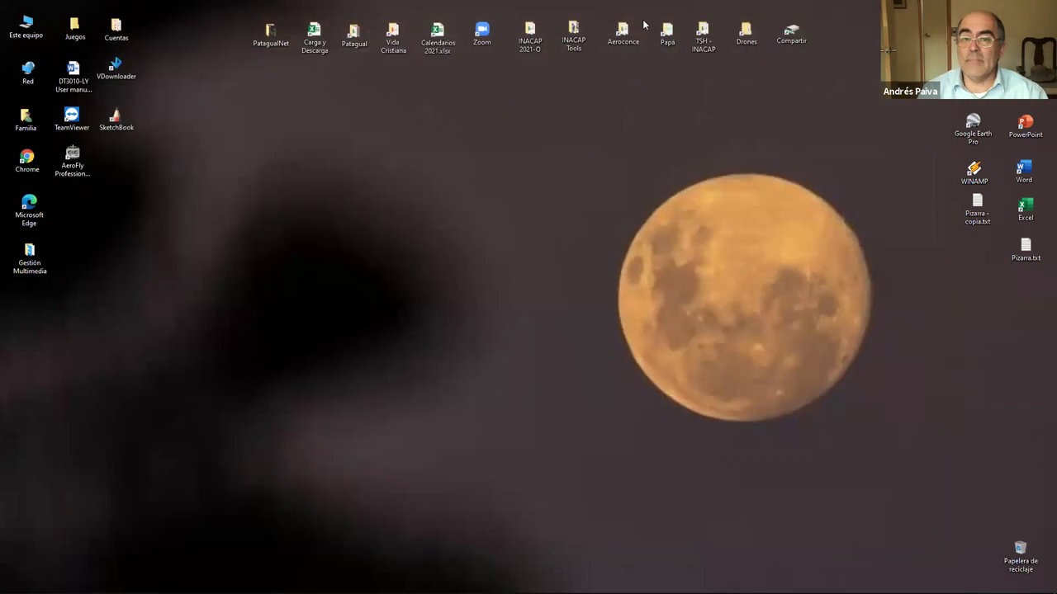